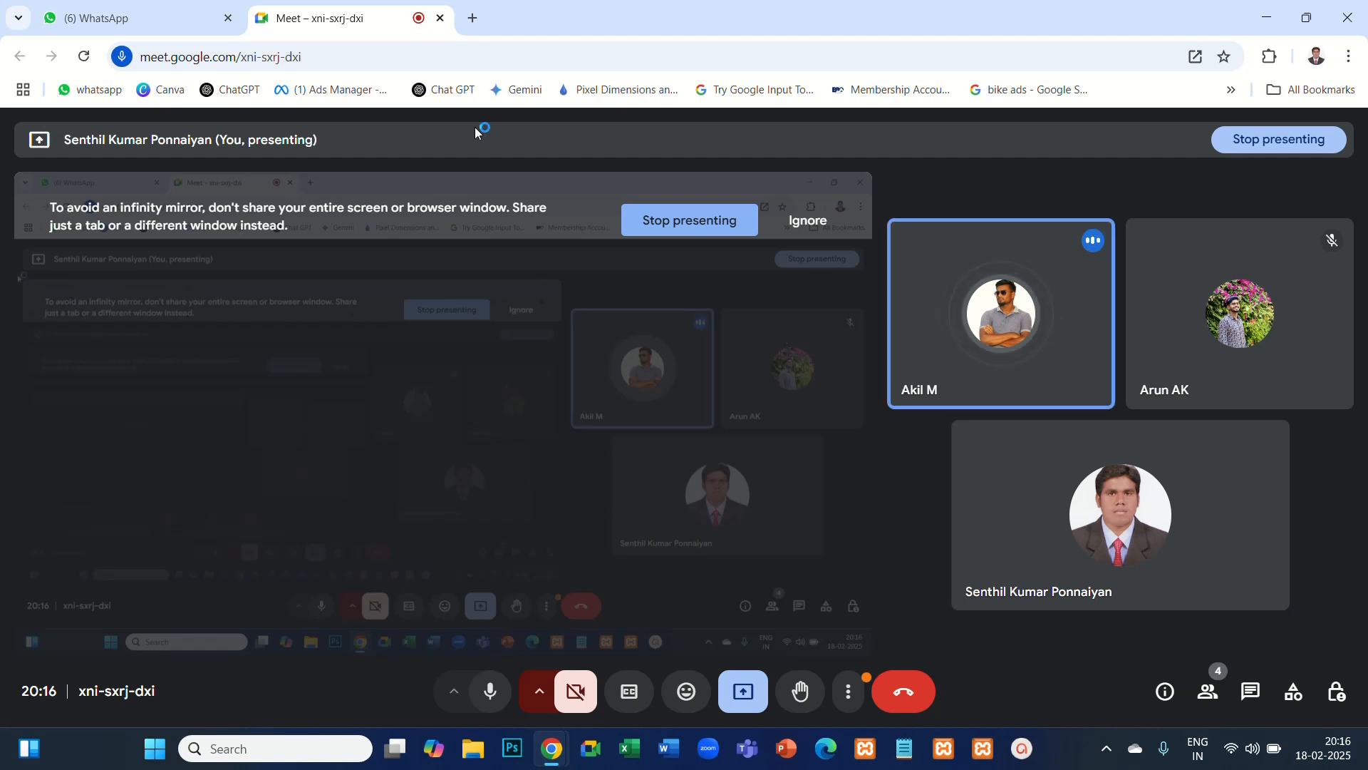
- Ignore the infinity-mirror warning in the meeting and open the Google Ads home page (ads.google.com) in a new browser tab
click(805, 221)
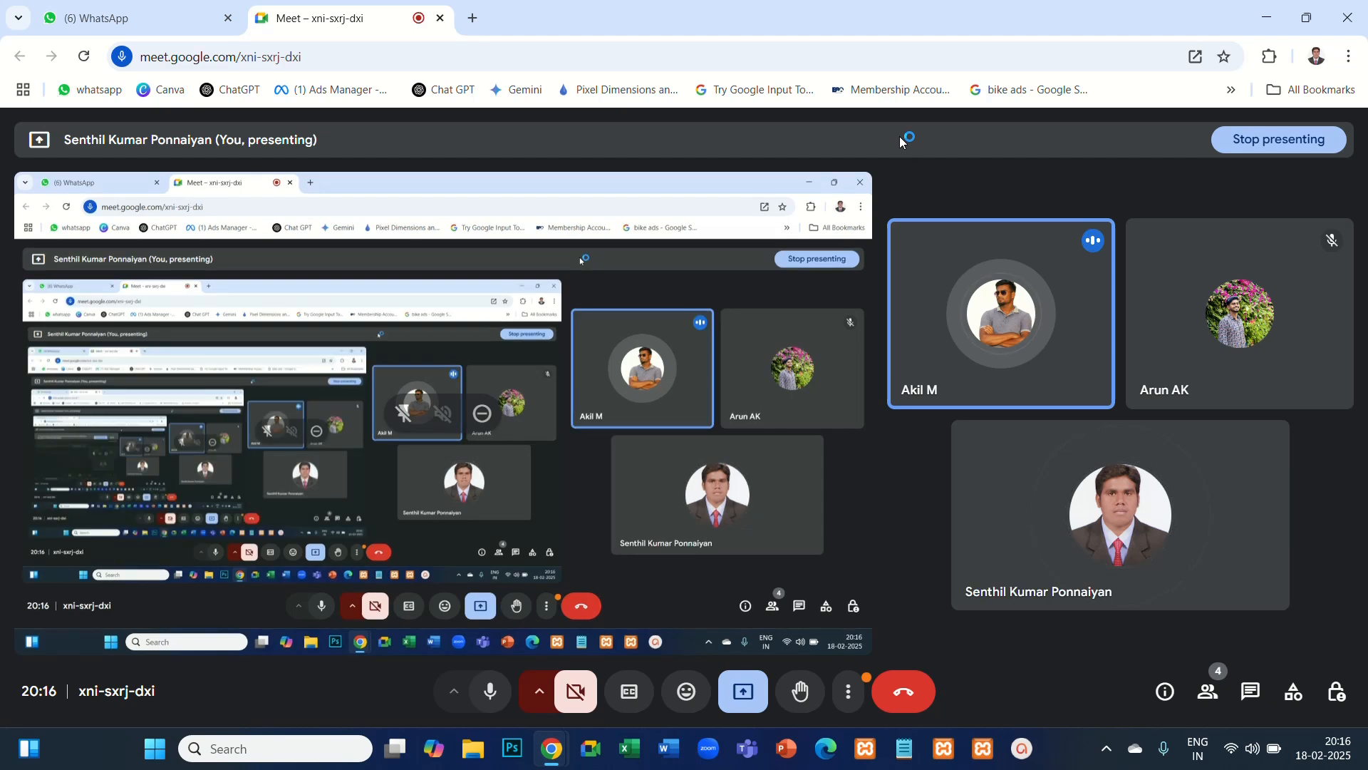
click(472, 18)
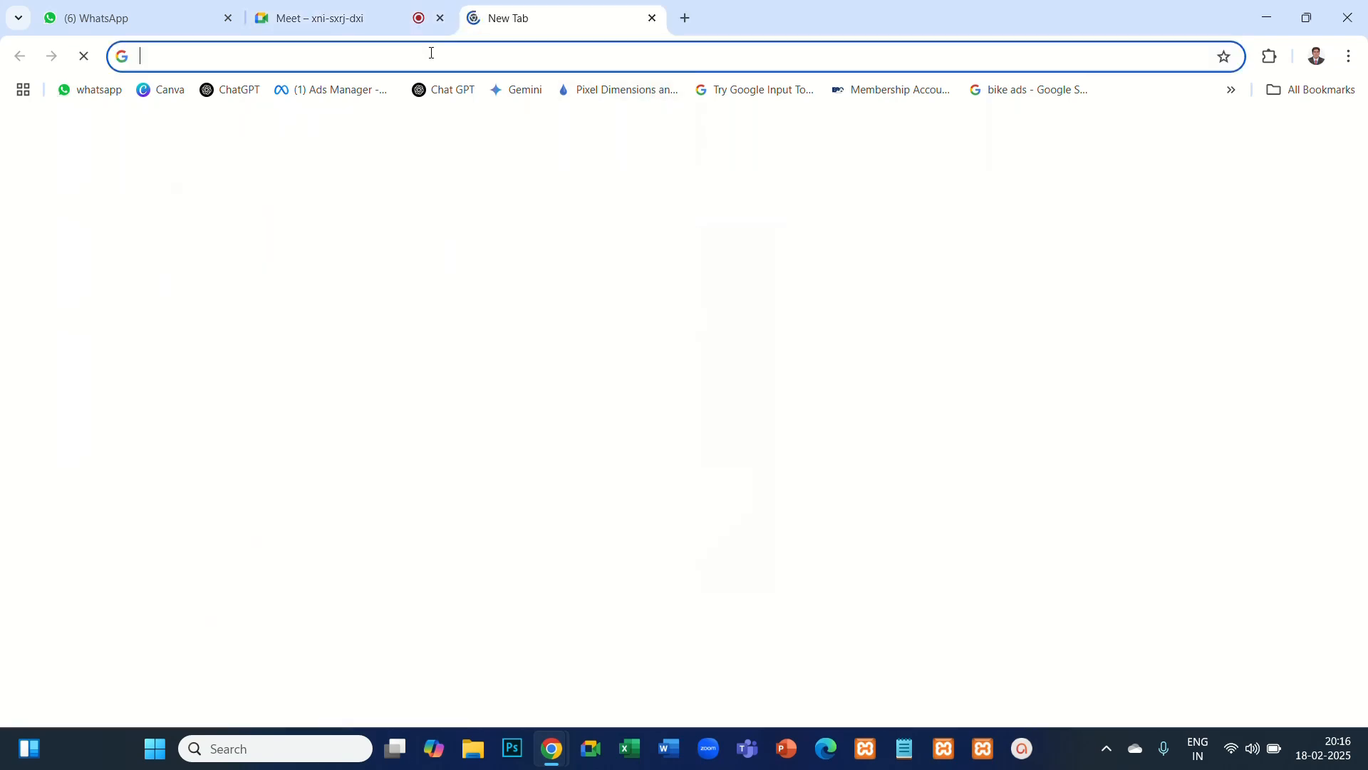
click(432, 54)
text(ads)
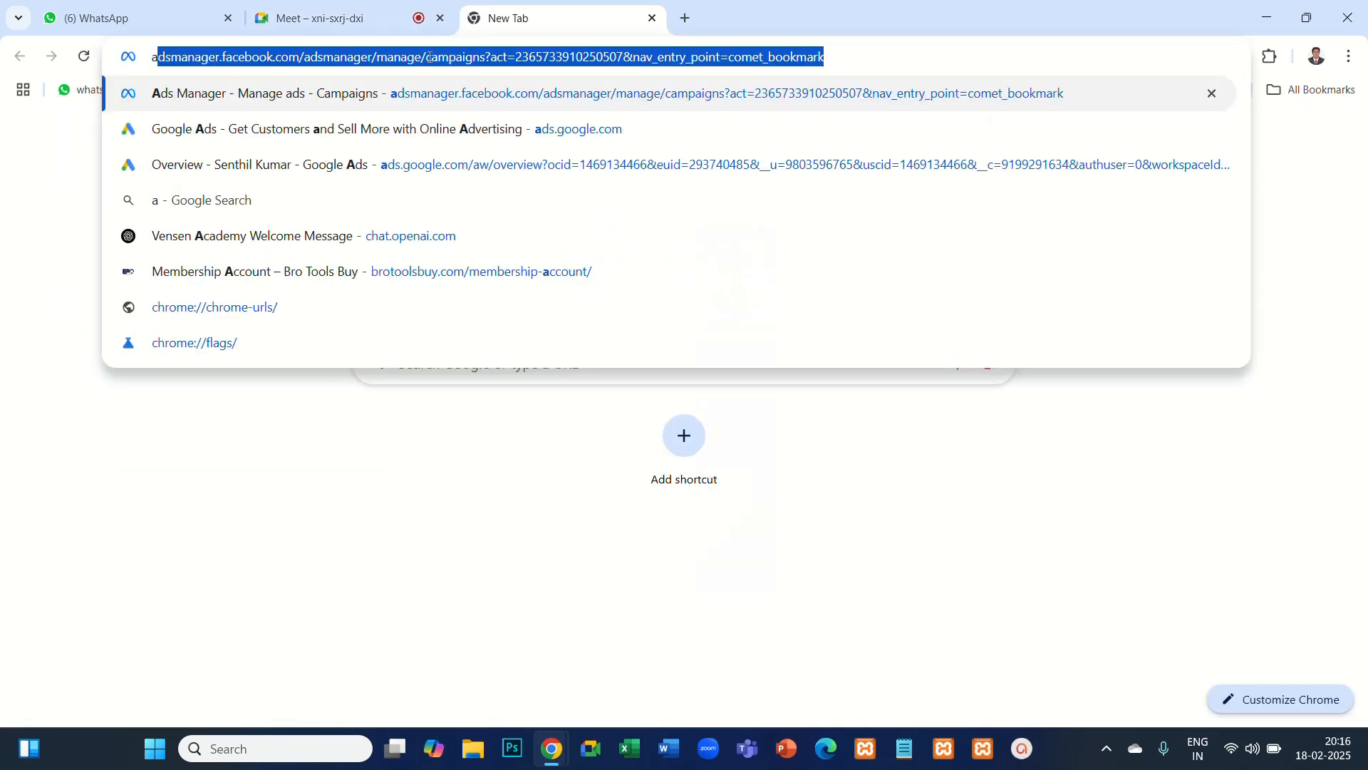
click(233, 136)
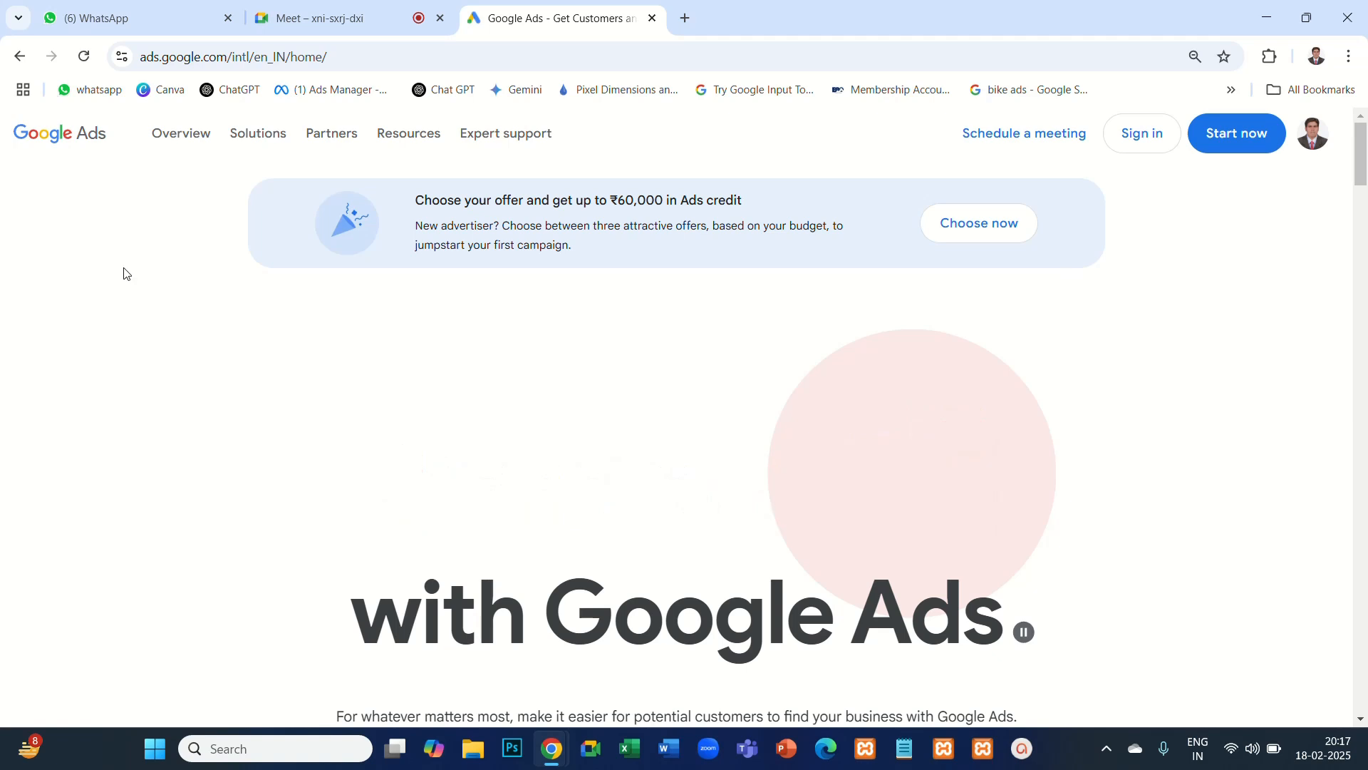
- Start the Google Ads onboarding from the home page to reach the account selection
click(1235, 139)
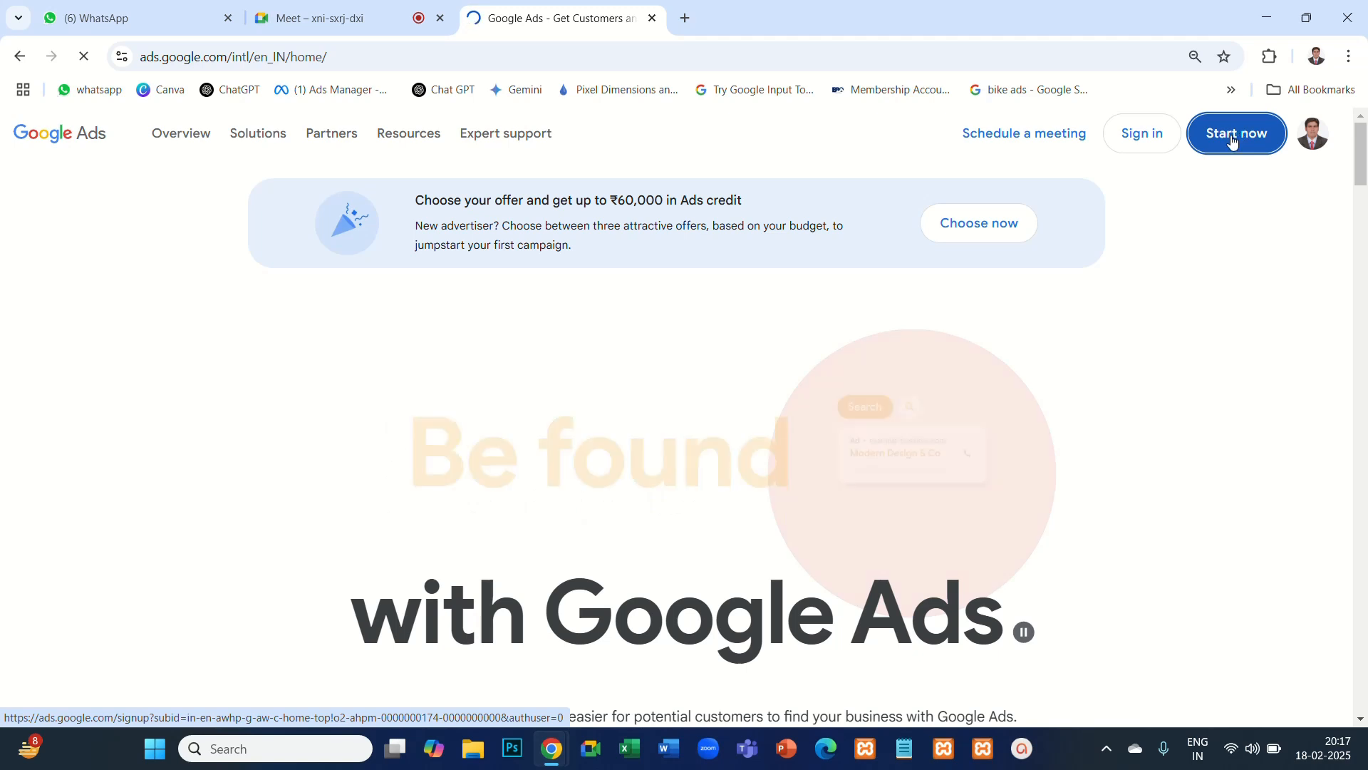
click(1230, 141)
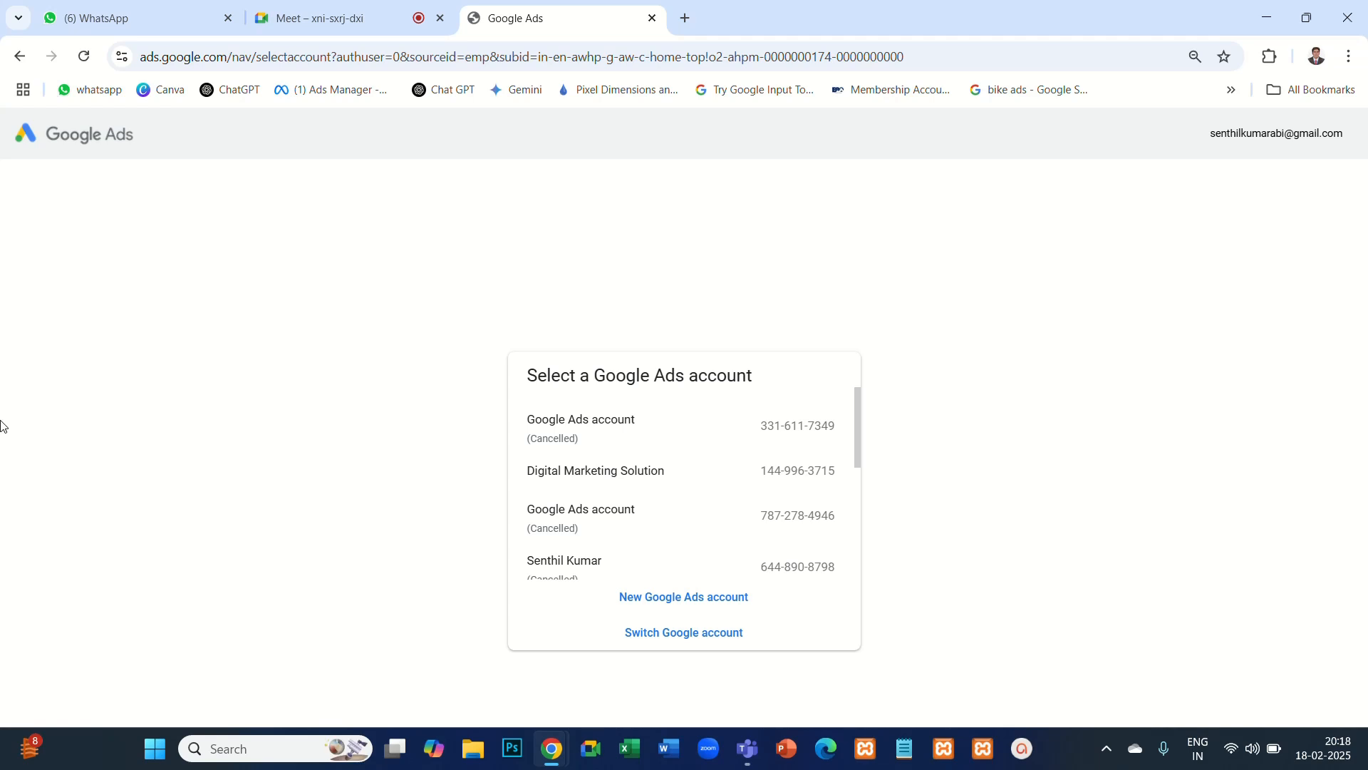
- Open the website malaimalar.com in a new browser tab
click(686, 19)
click(662, 55)
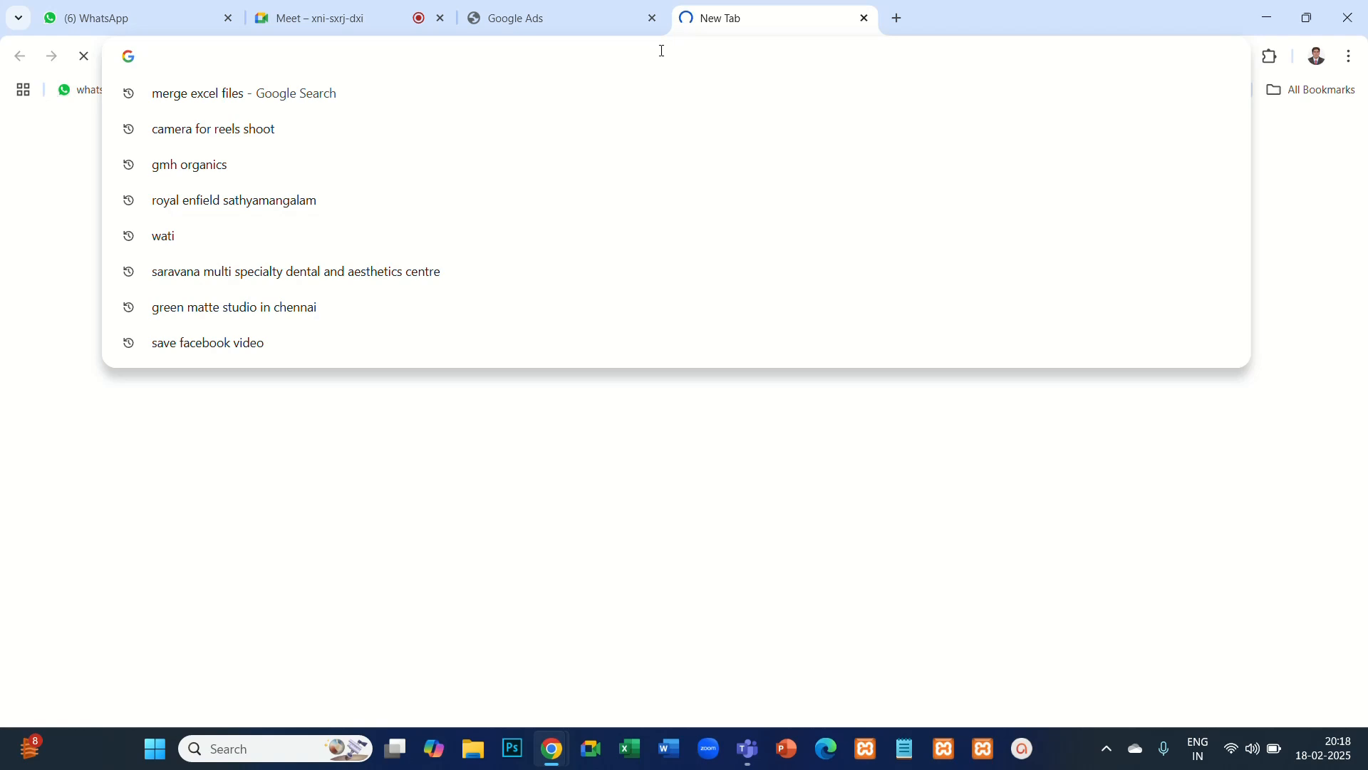
text(ma)
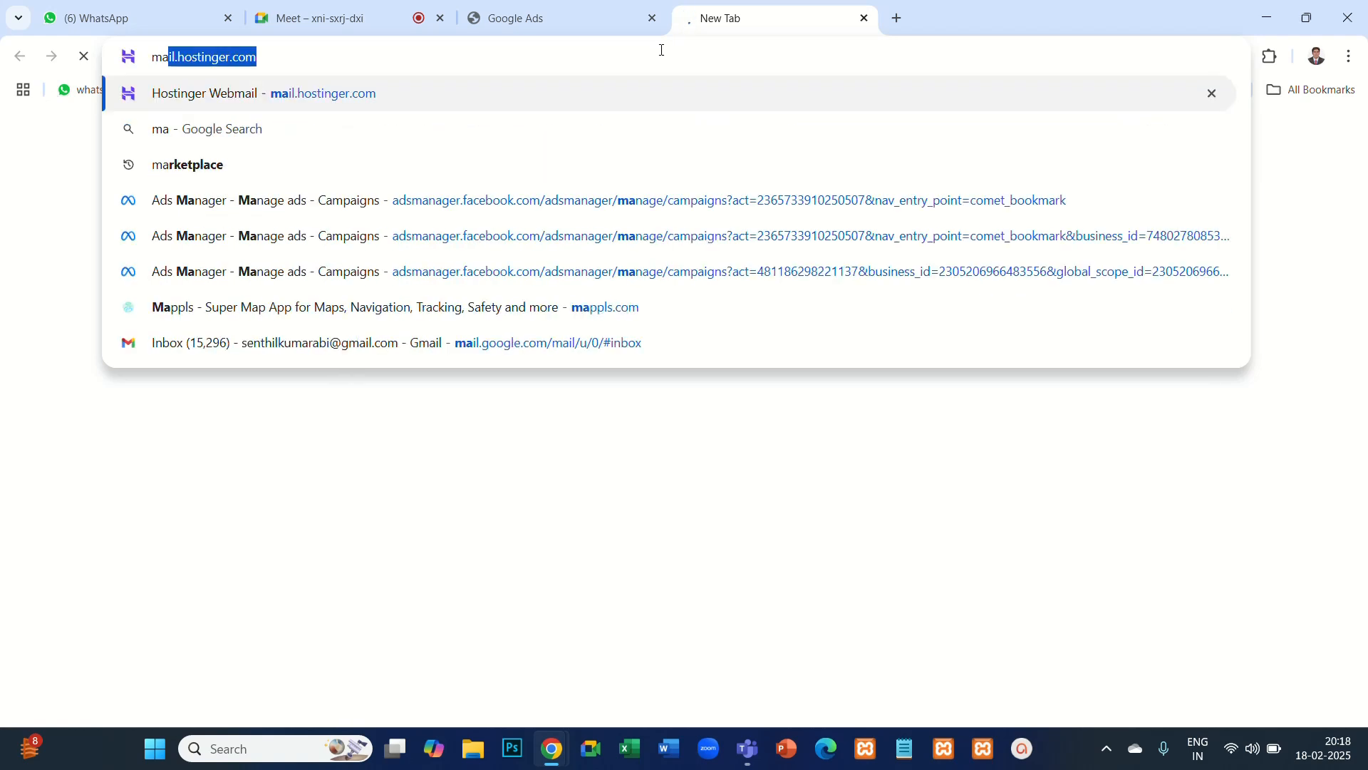
text(lai)
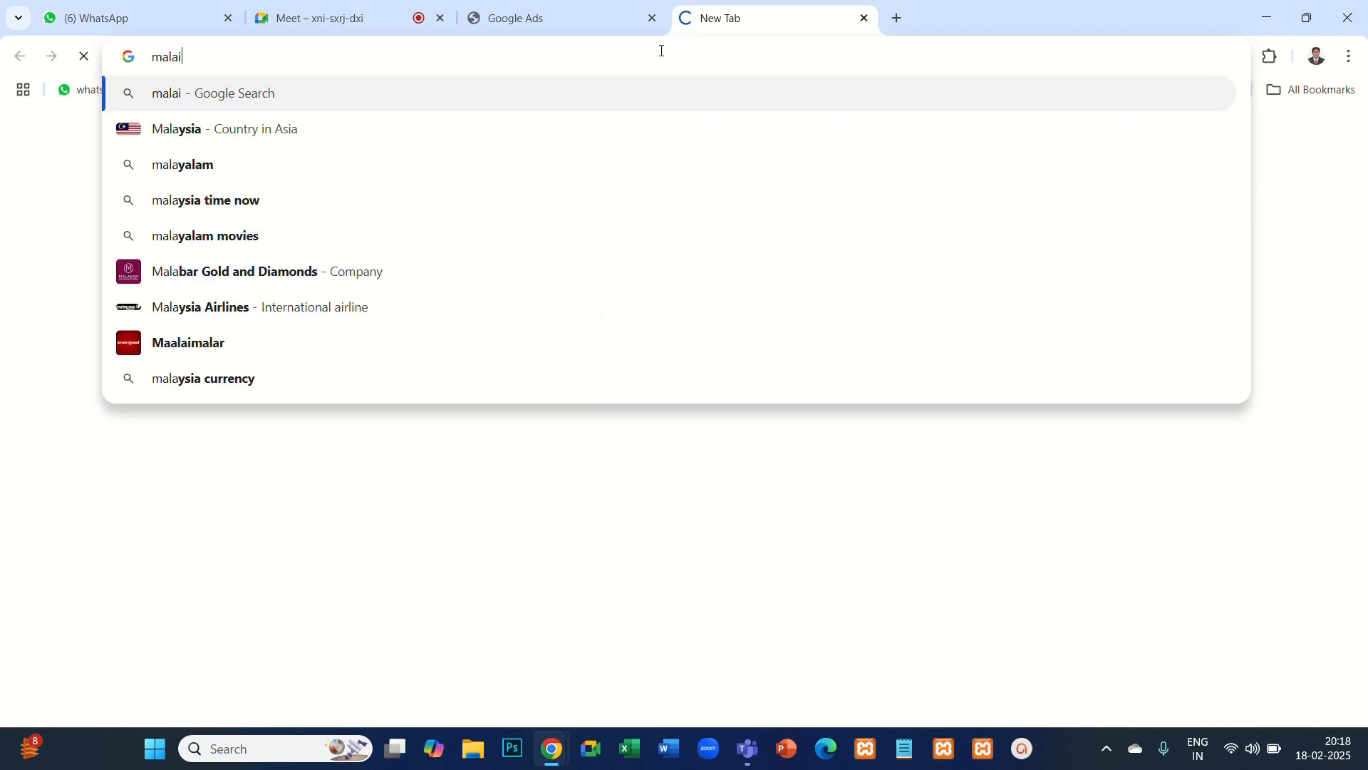
text(malar)
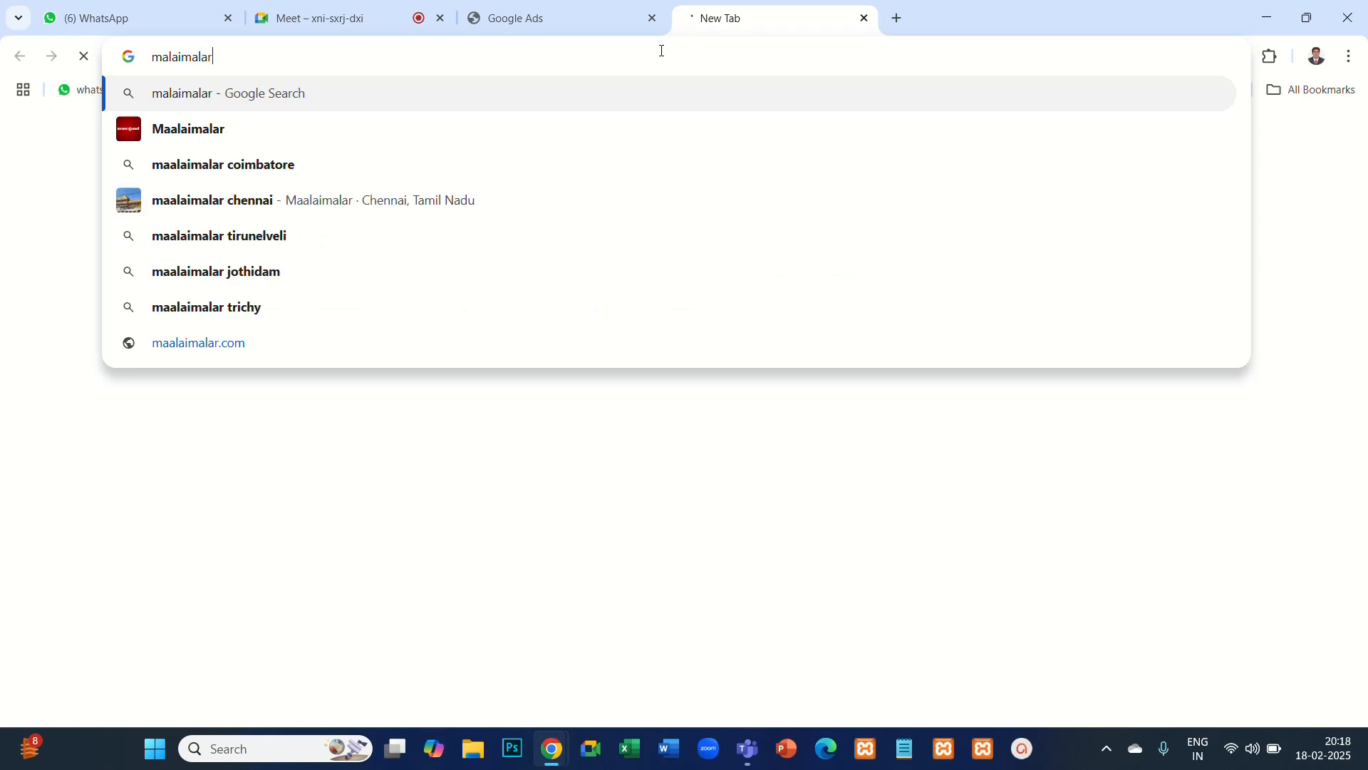
text(.com)
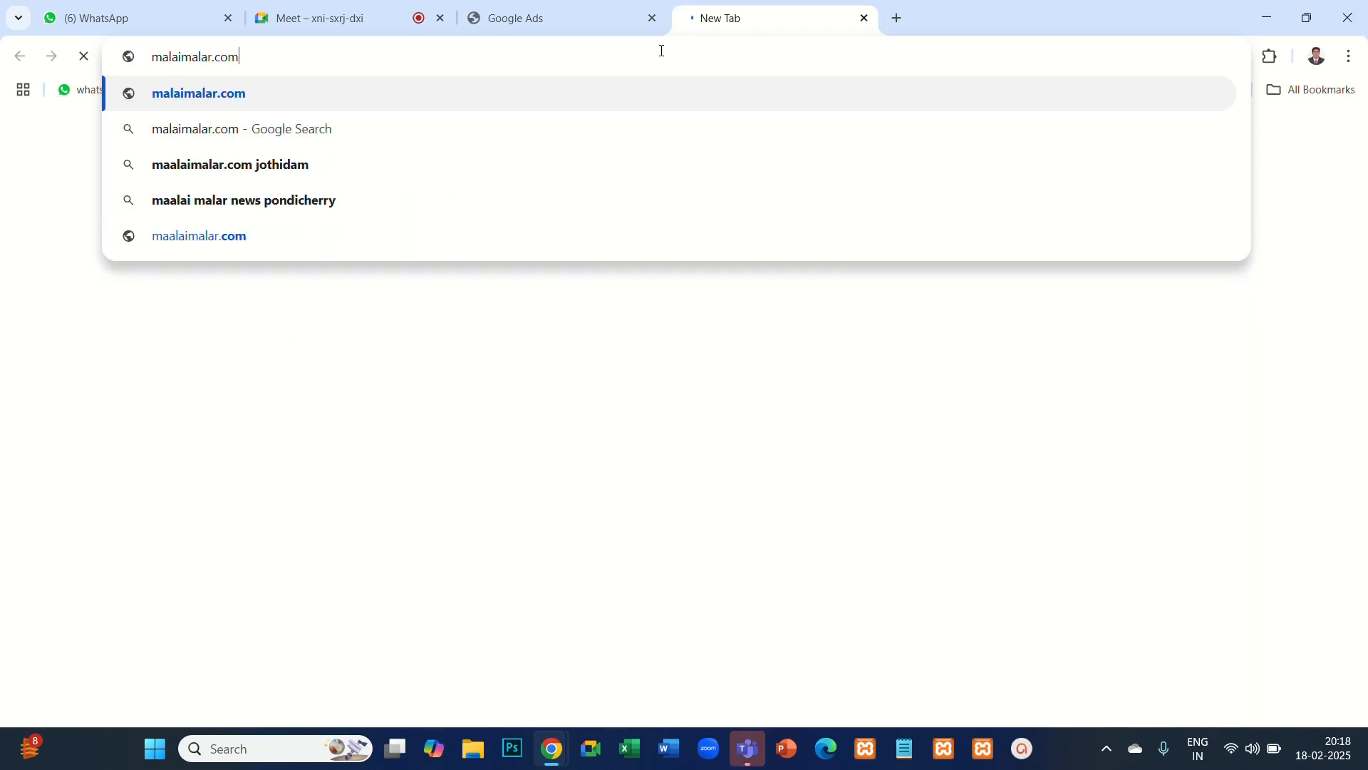
key(Return)
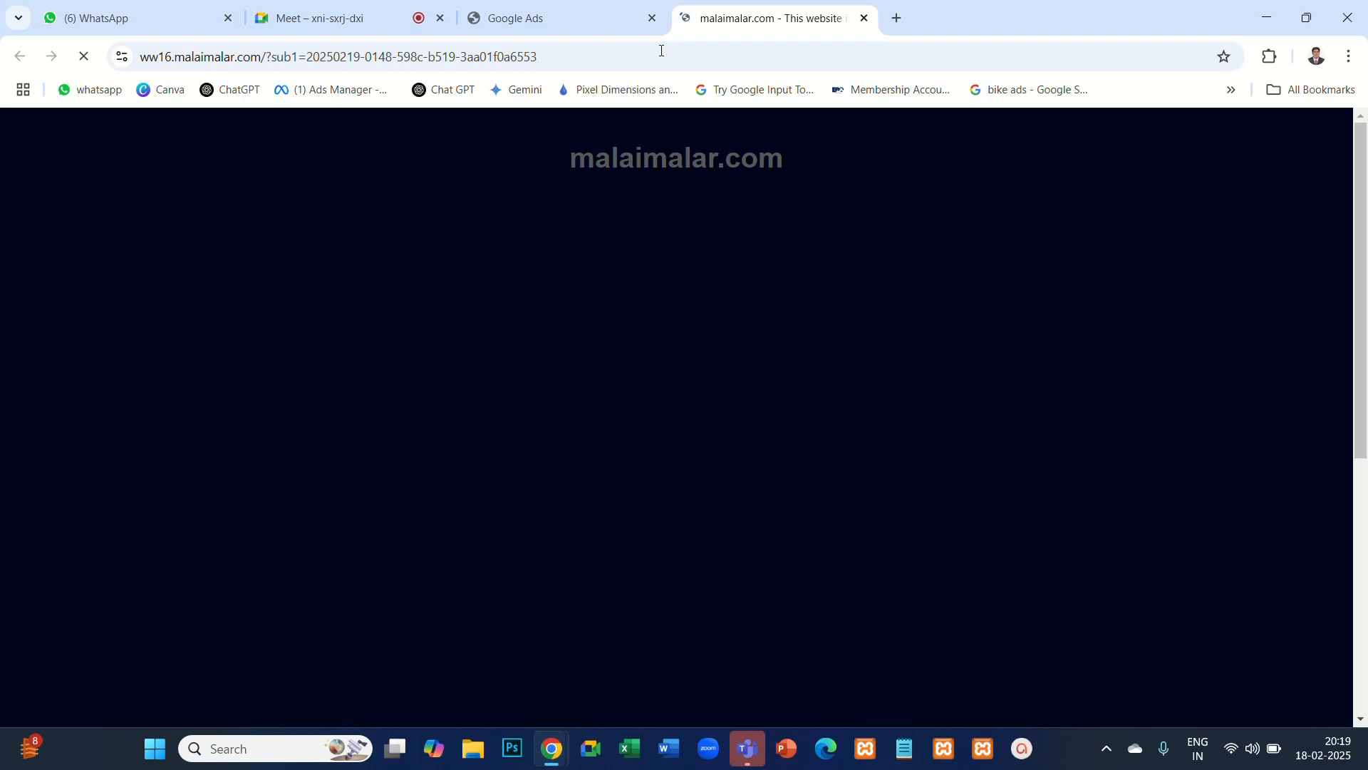
- Replace the malaimalar.com address with a Google search for the suggested query "oneindia tamil"
click(491, 65)
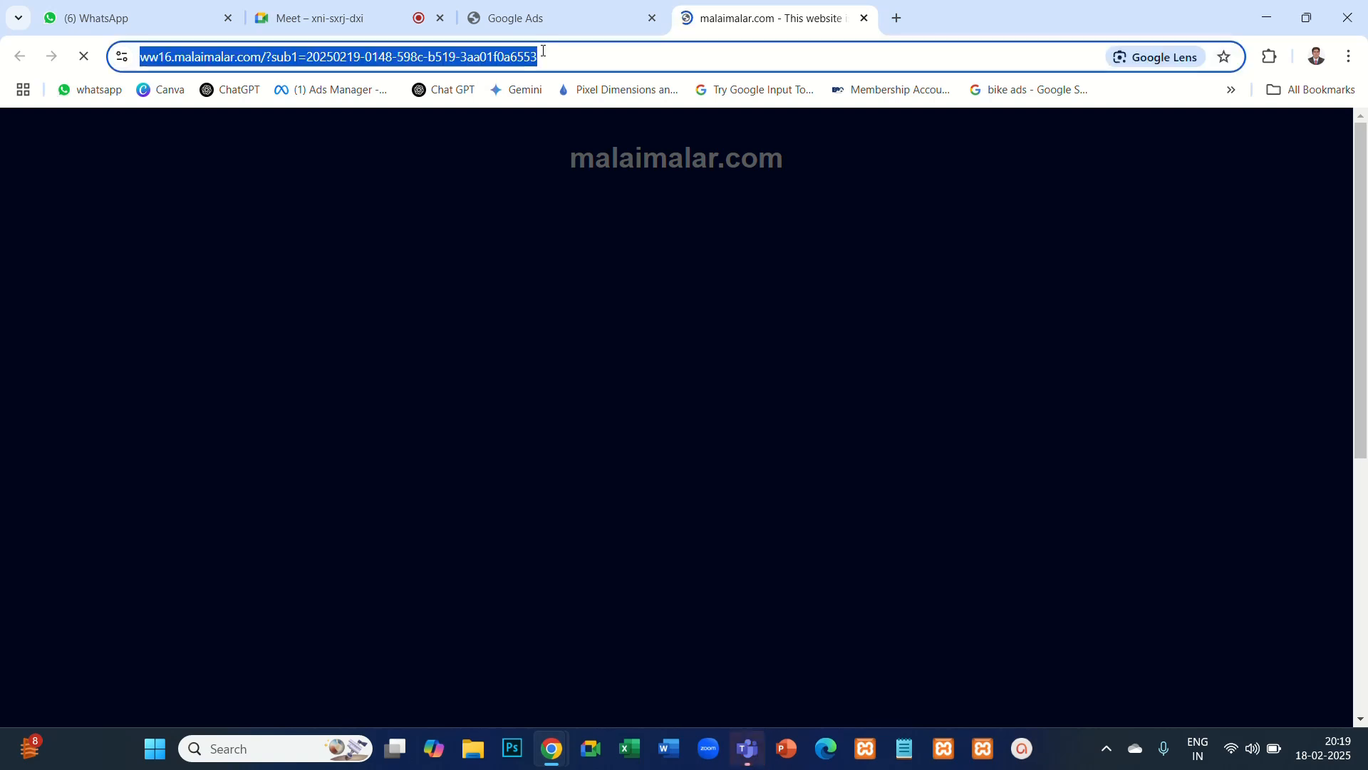
text(one)
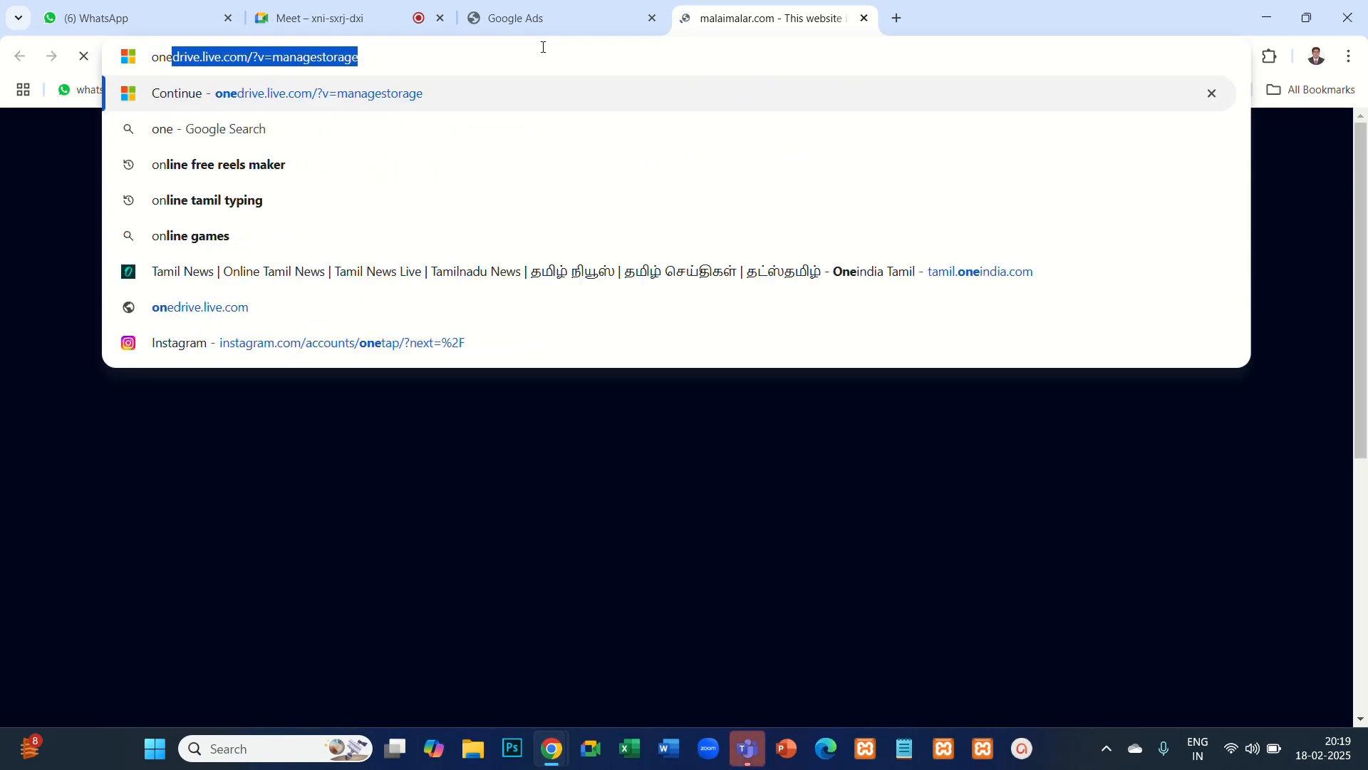
text(inda)
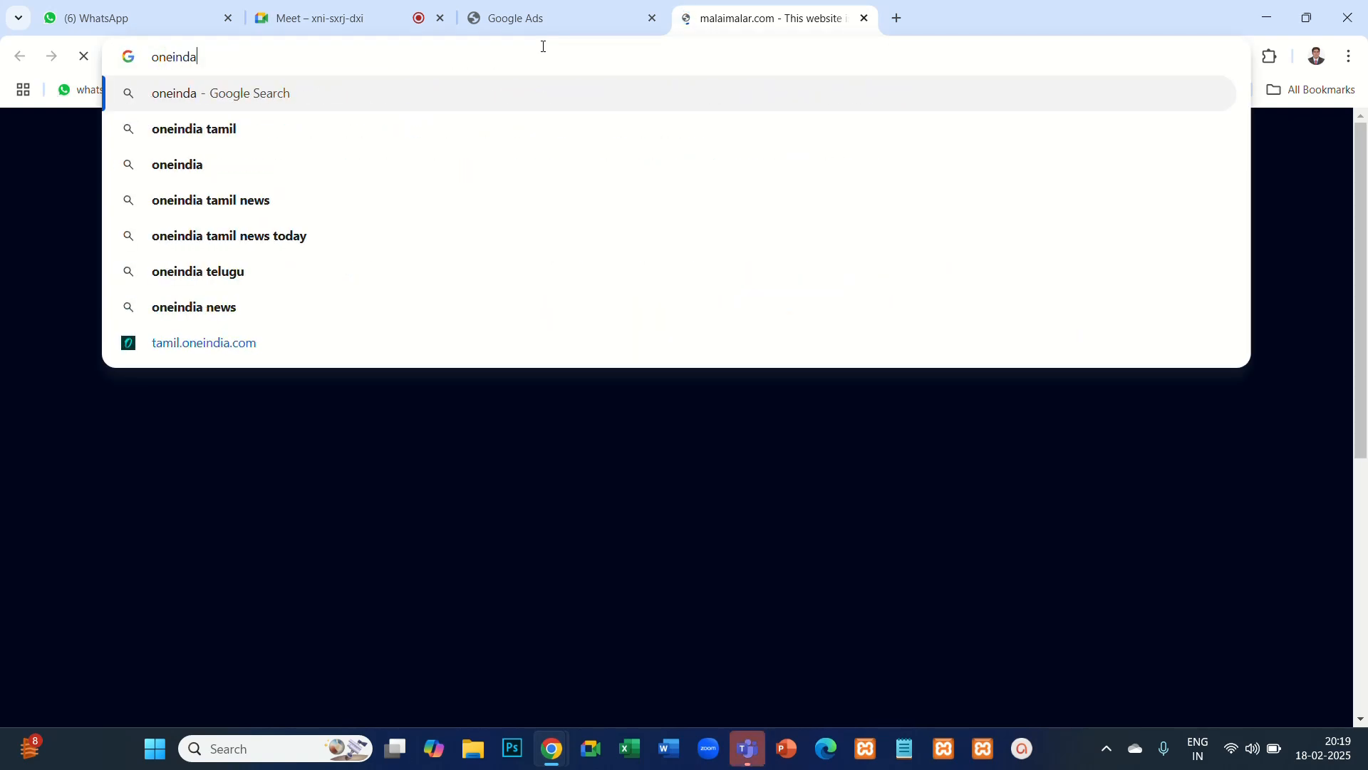
key(Down)
key(Return)
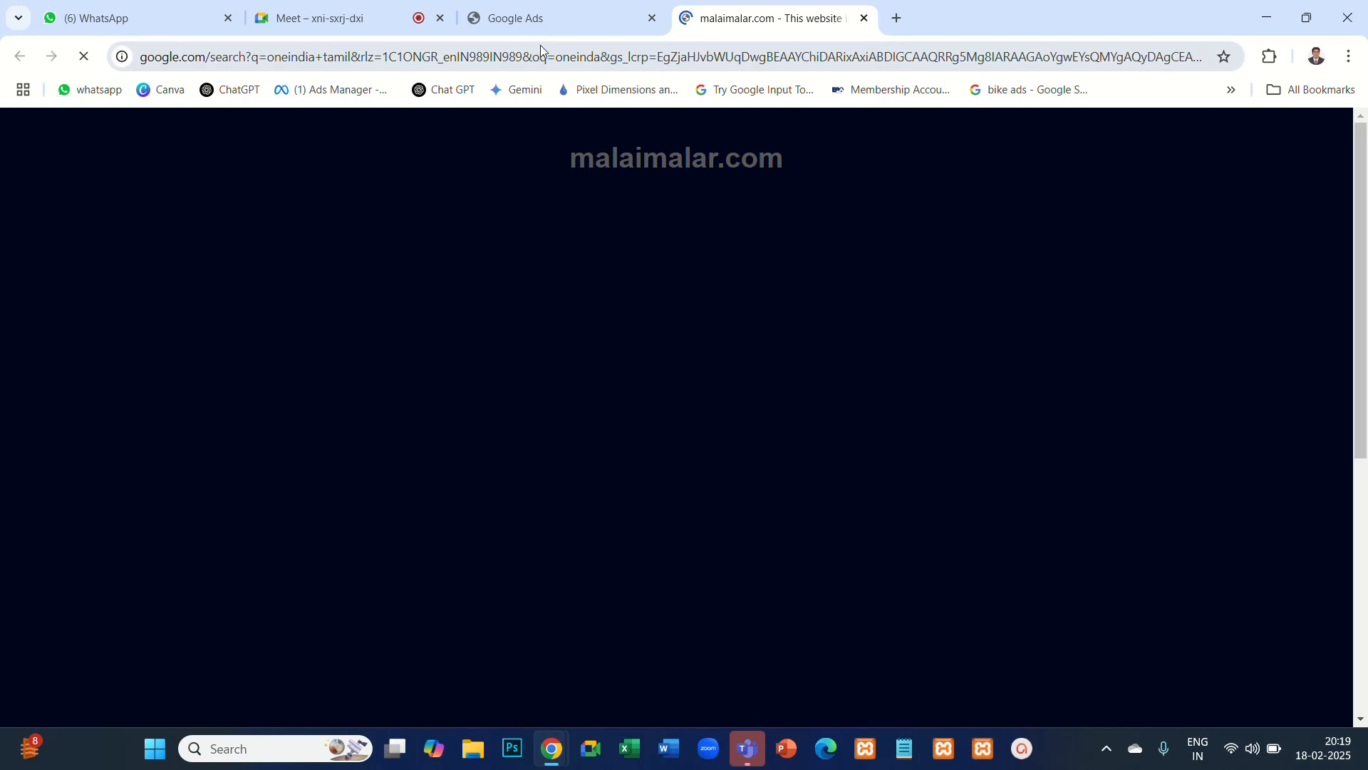
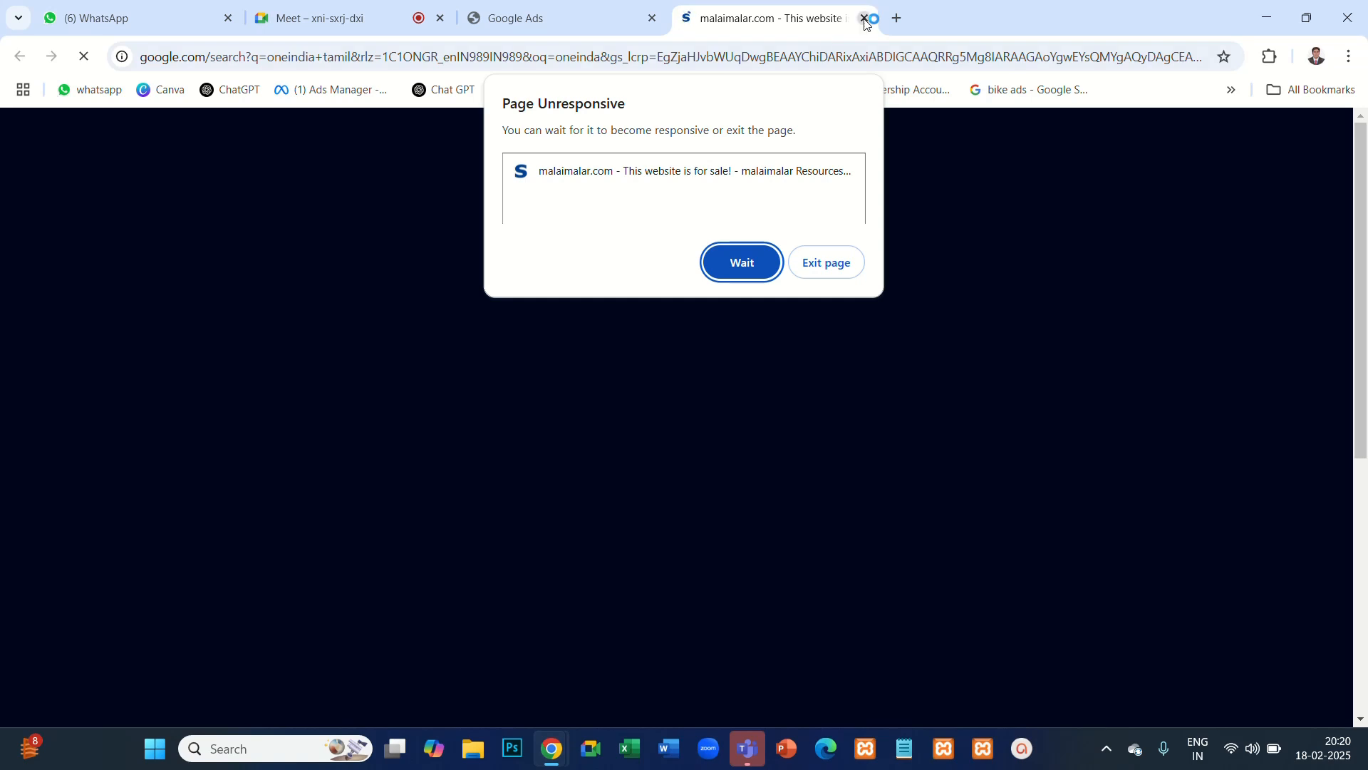
- Close the unresponsive malaimalar.com tab and search Google for "tamil oneindia" in a new tab
click(864, 18)
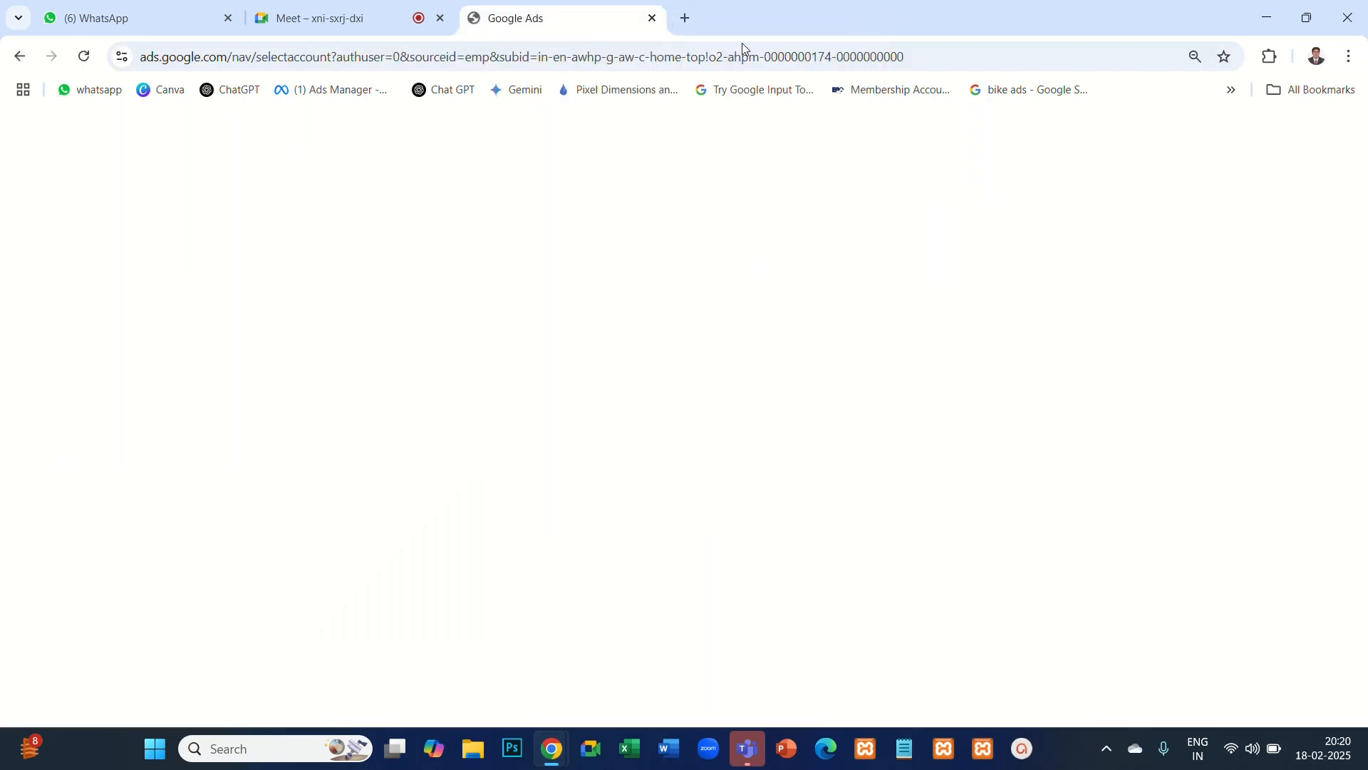
click(687, 21)
click(626, 62)
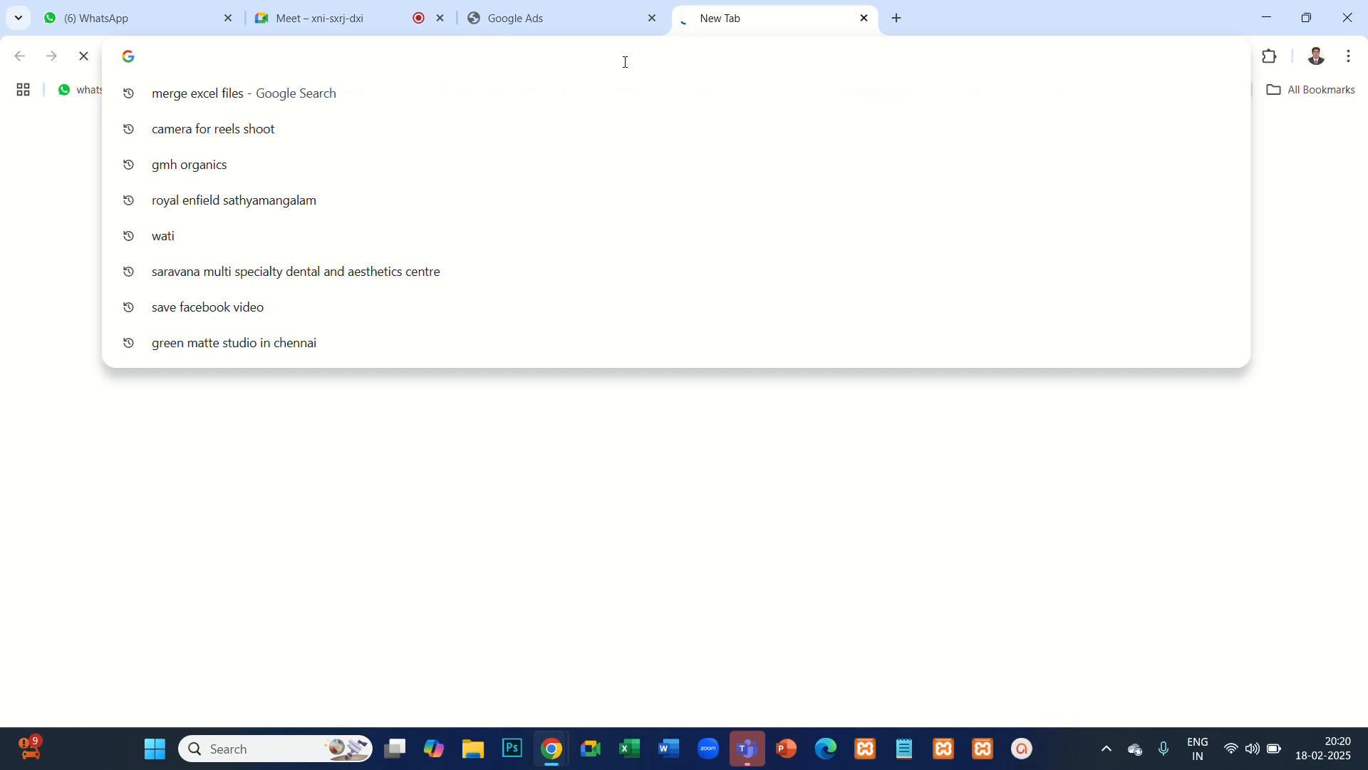
text(t)
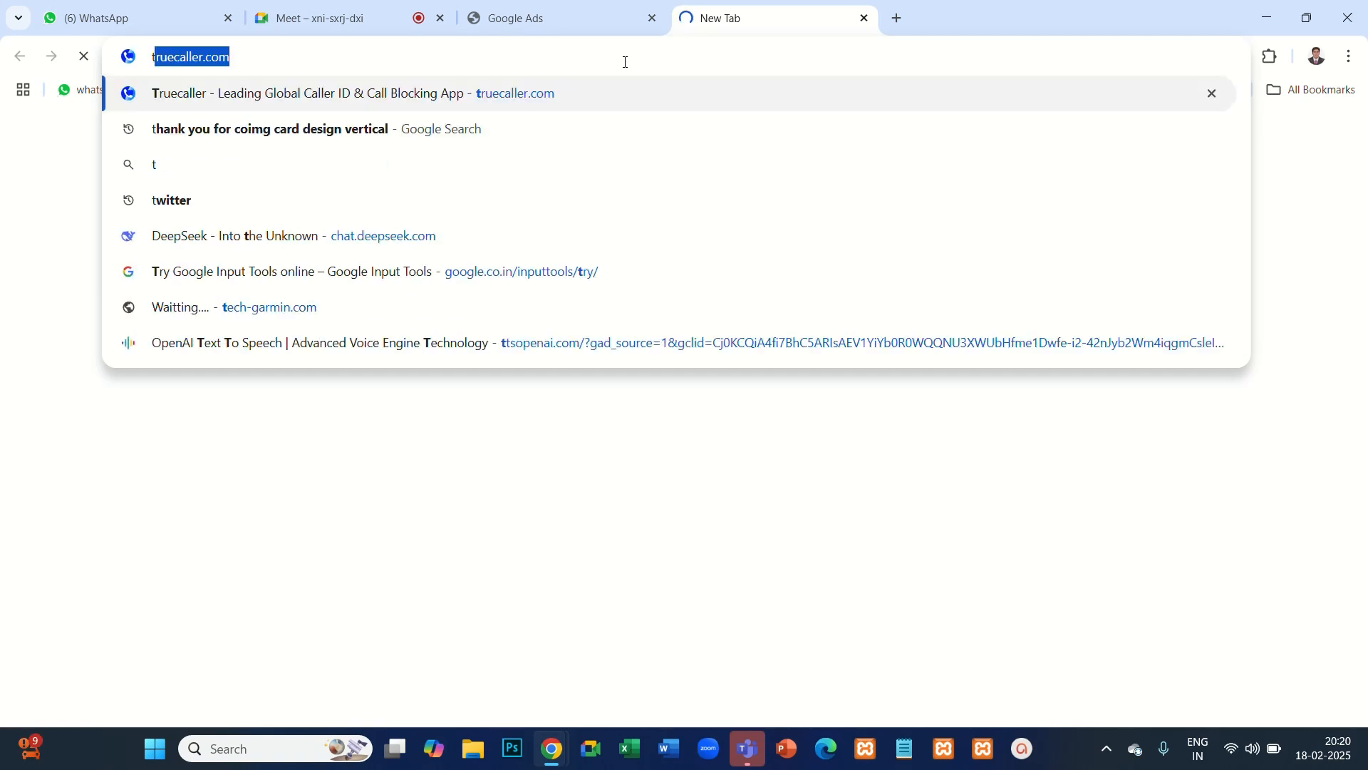
key(Escape)
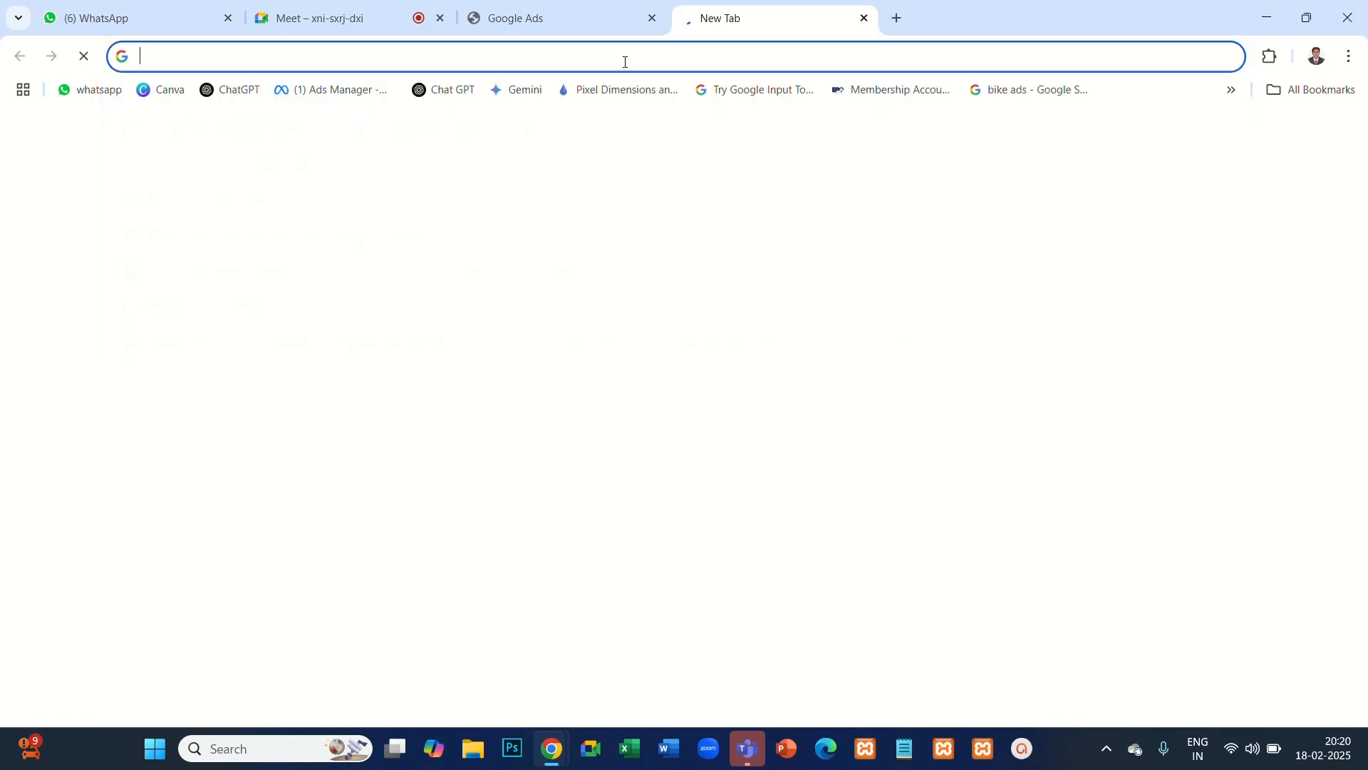
text(tamil)
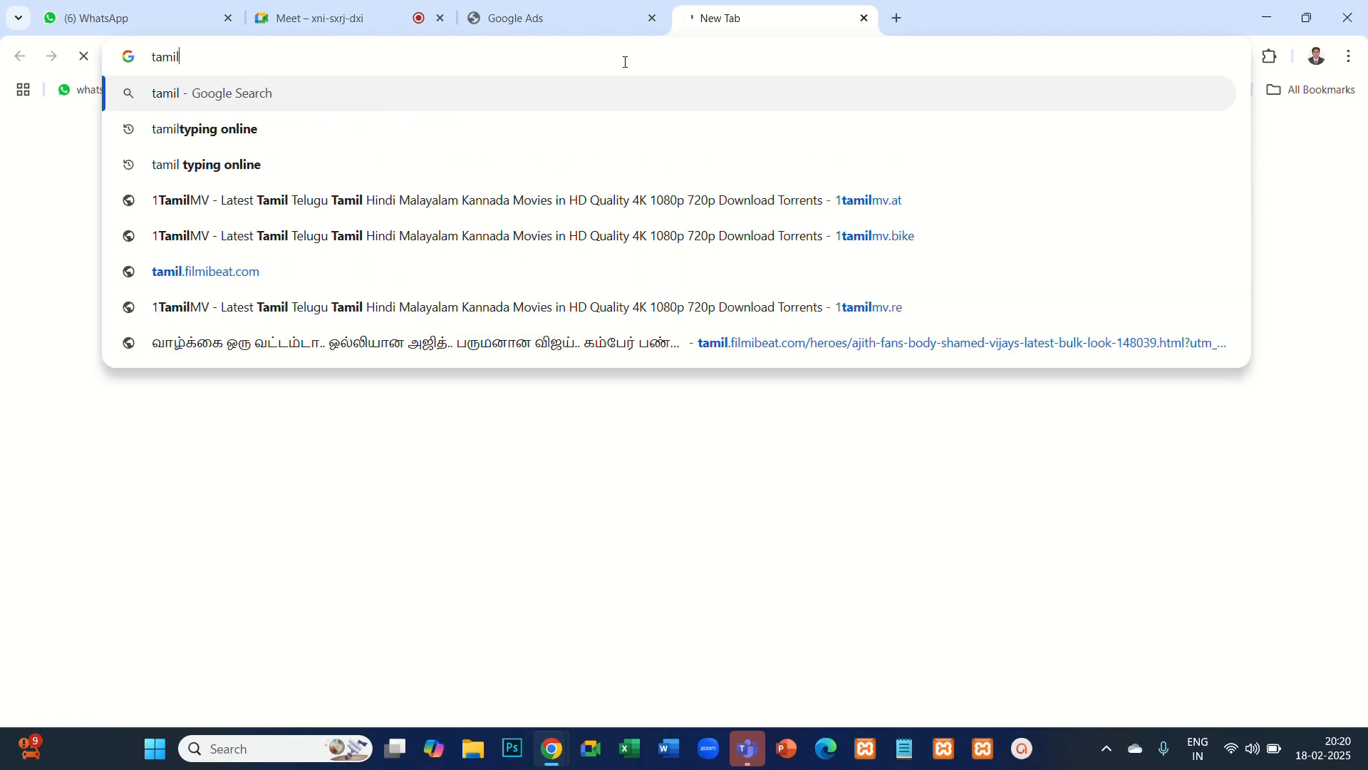
text( one)
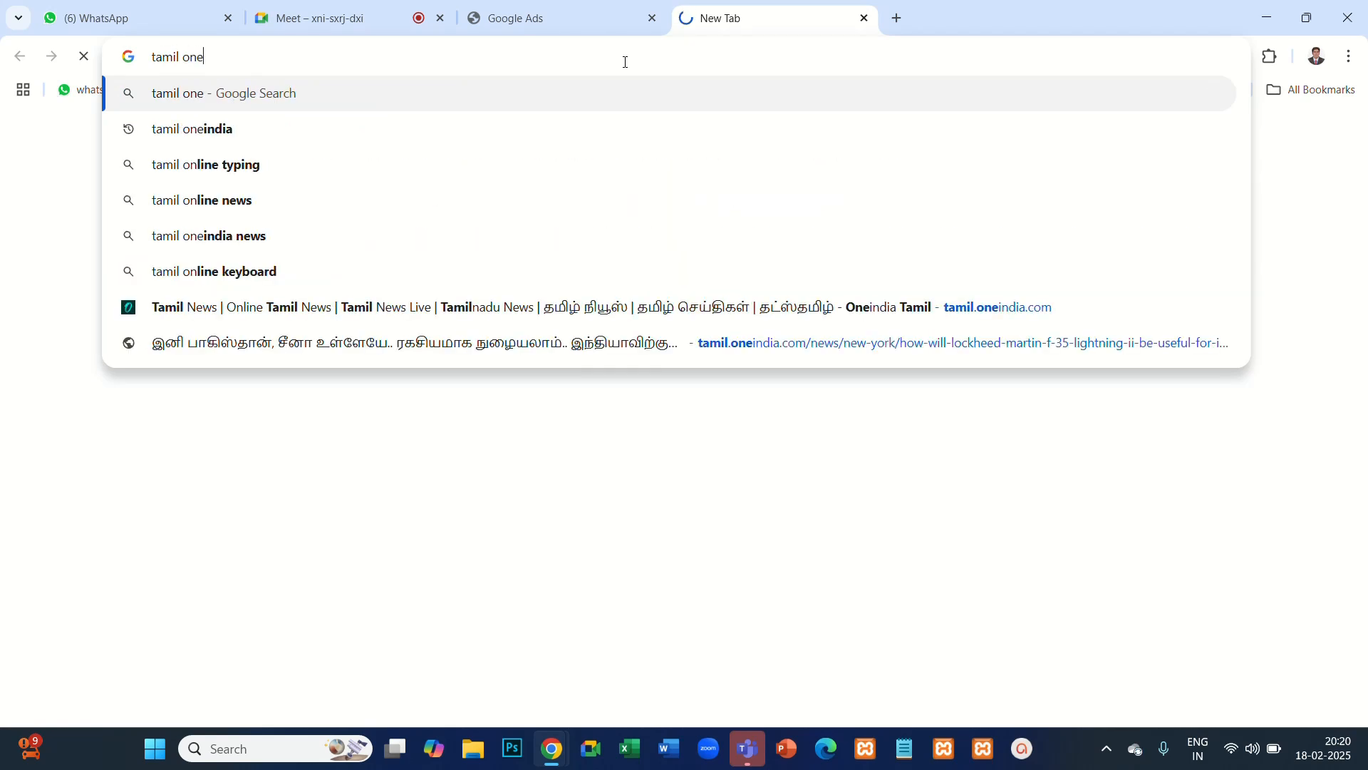
key(Down)
key(Return)
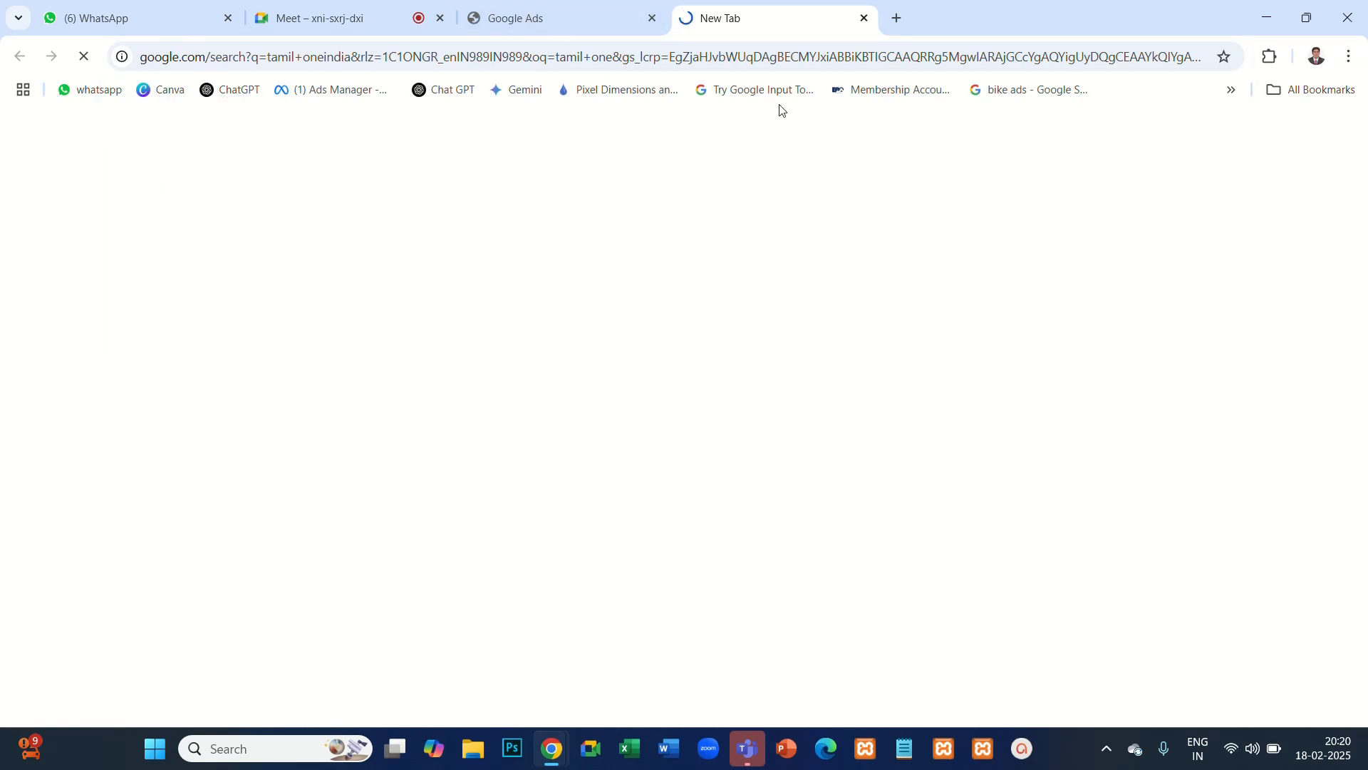
- Reload the Google Ads account selection page and check the network connection while the search page loads
click(562, 25)
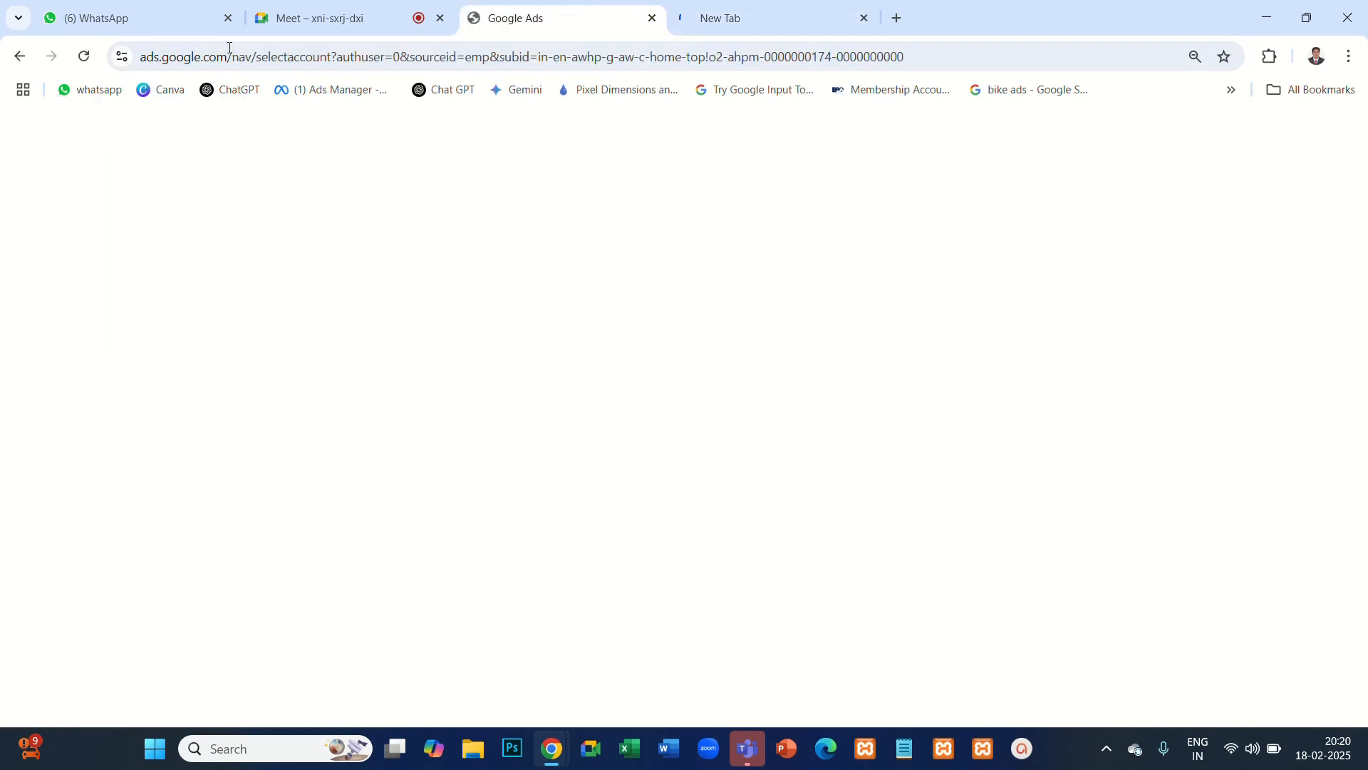
click(84, 56)
click(737, 21)
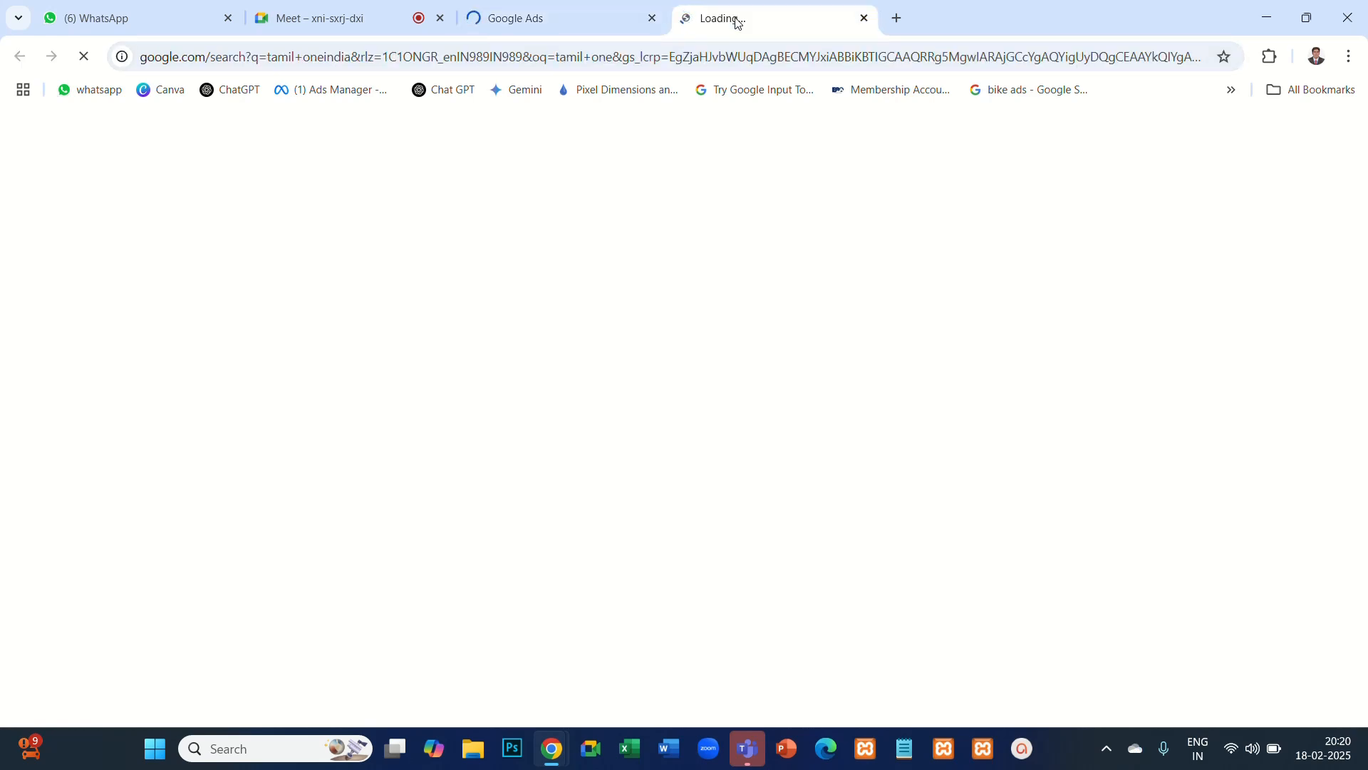
click(1234, 746)
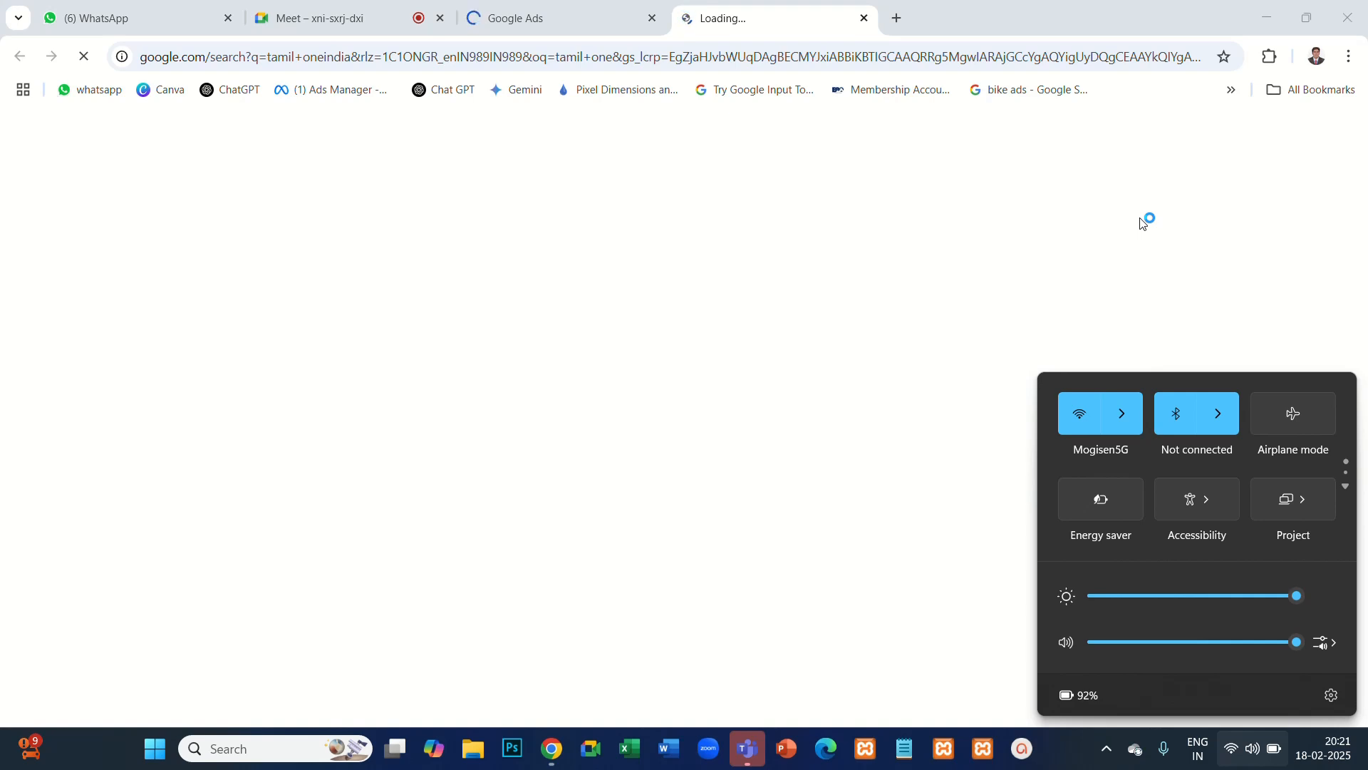
click(1155, 248)
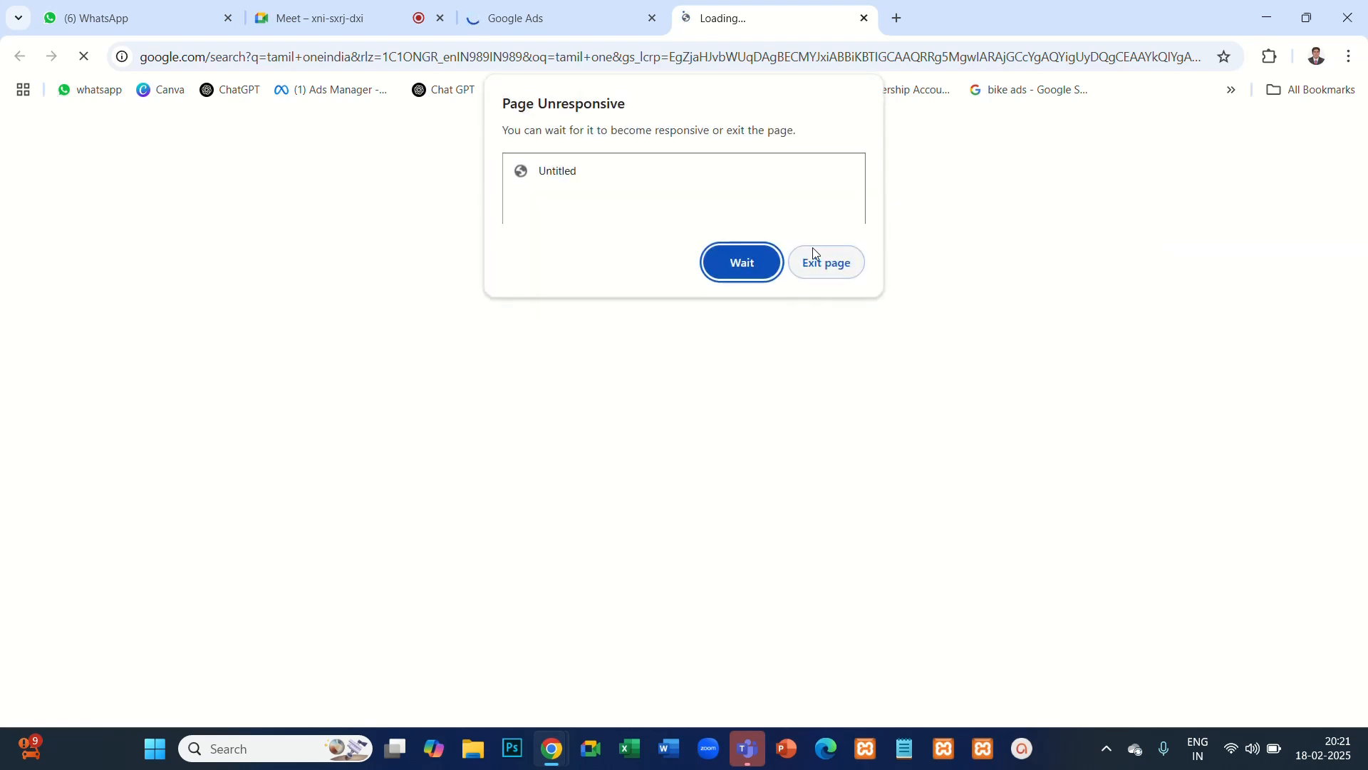
- Choose to wait for the unresponsive search page, and close both the search tab and the Google Ads tab
click(763, 266)
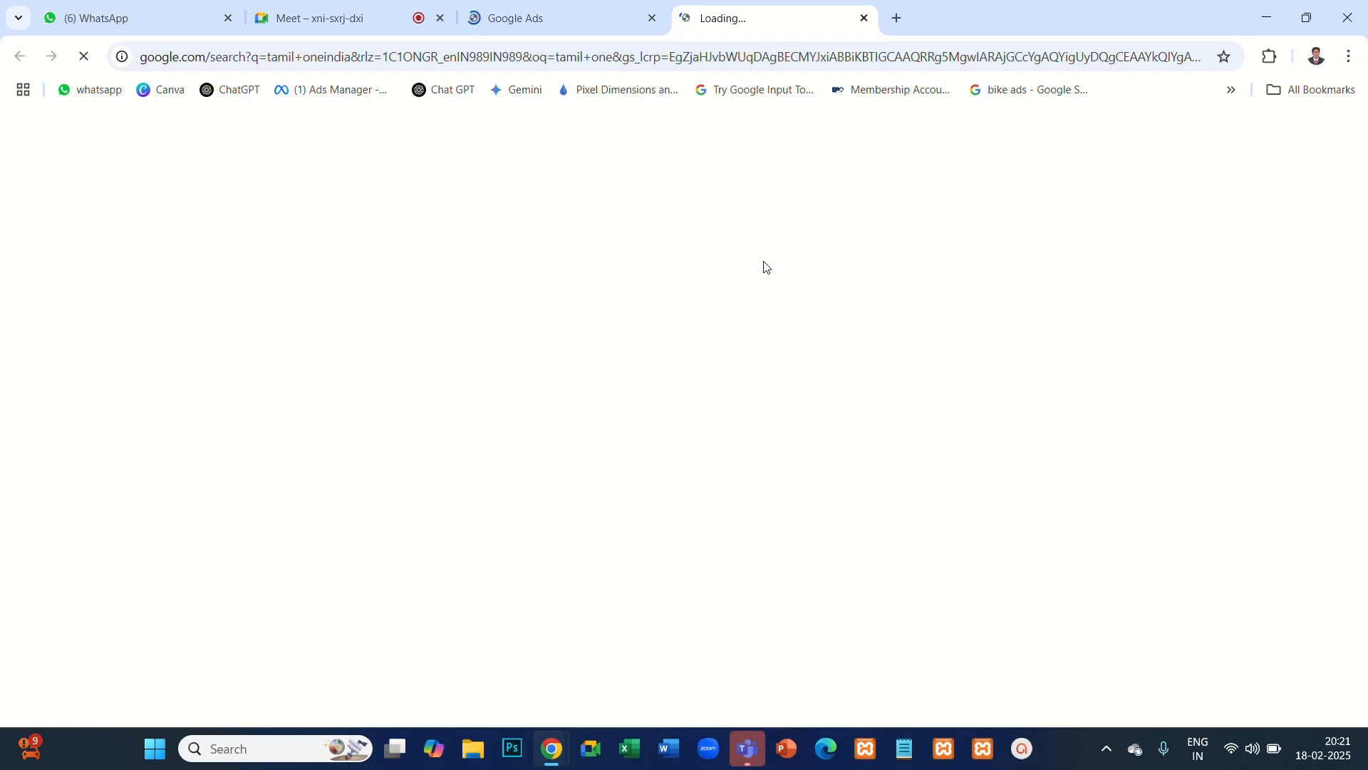
click(745, 264)
click(864, 19)
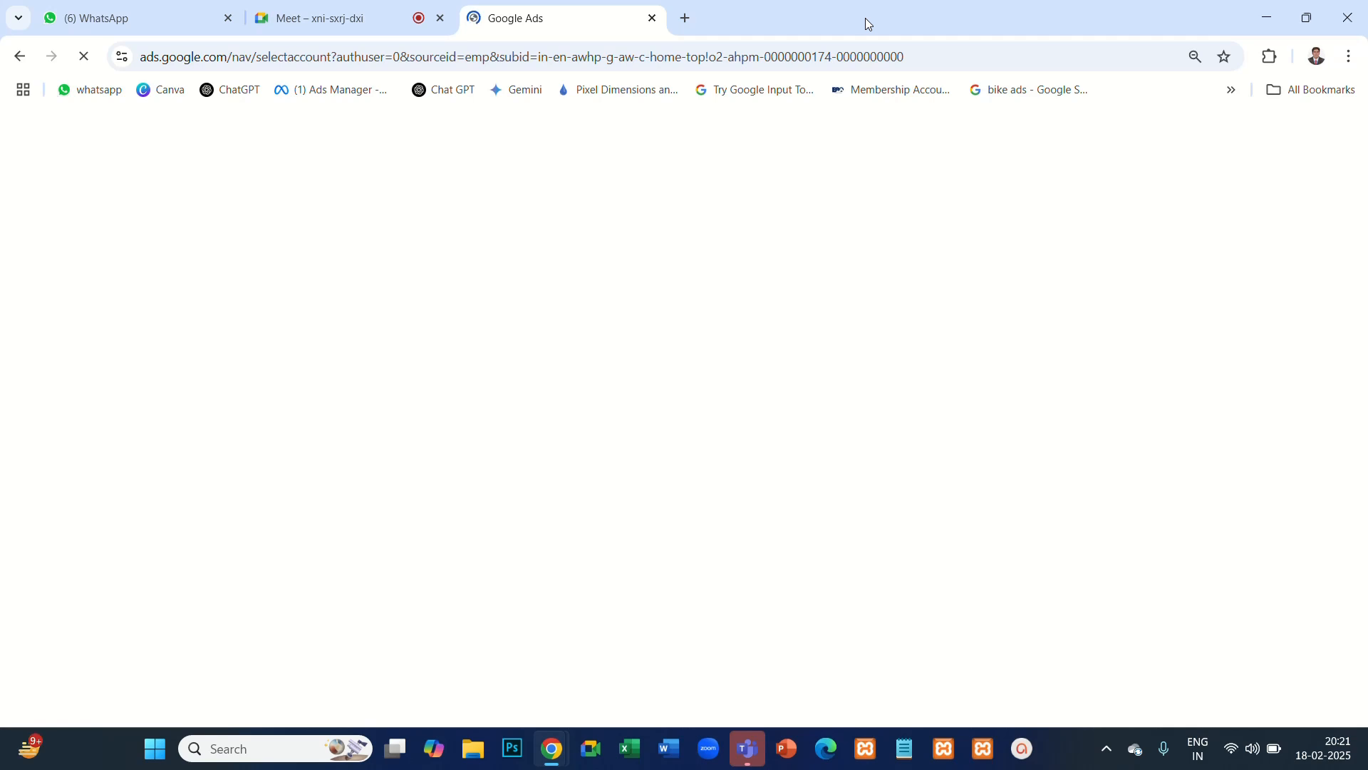
click(652, 19)
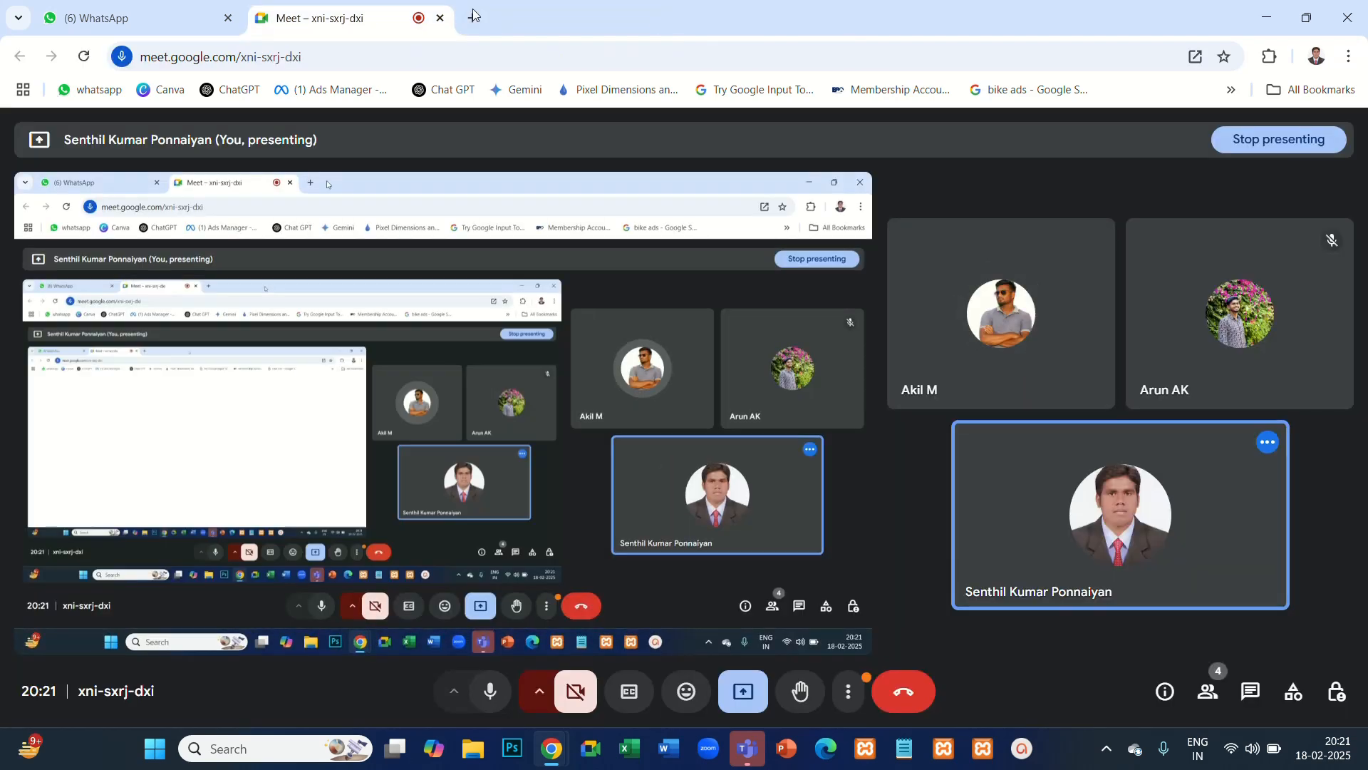
- Search Google for "oneindia tamil" in a new tab and open the Oneindia Tamil website
click(474, 18)
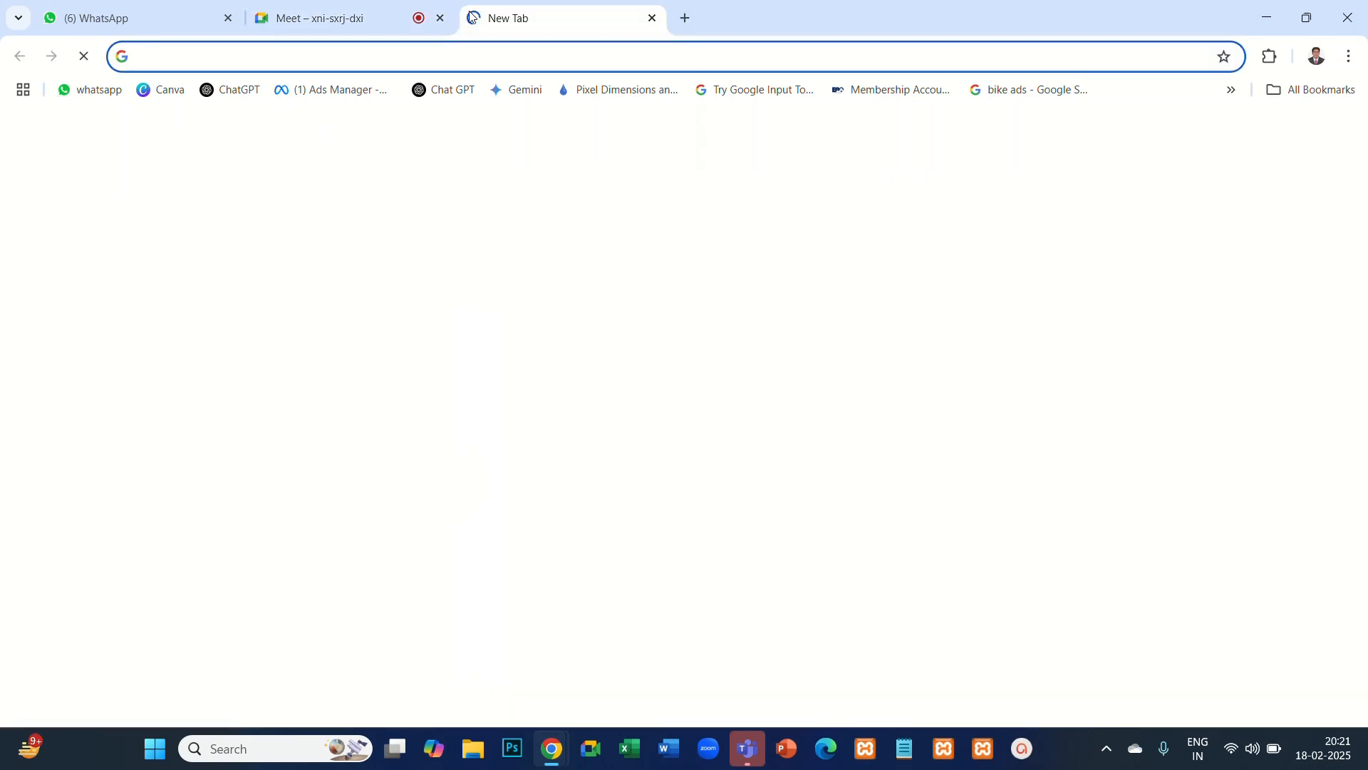
click(418, 55)
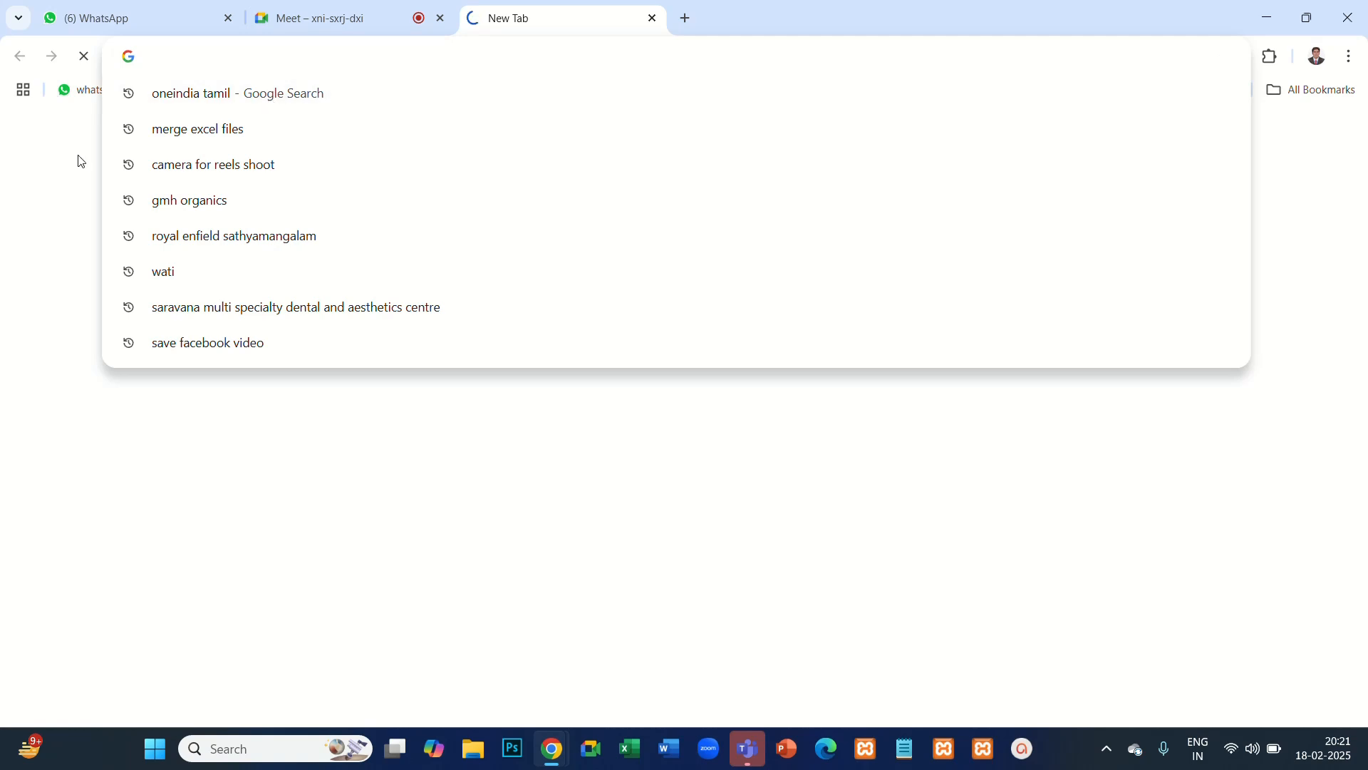
click(171, 96)
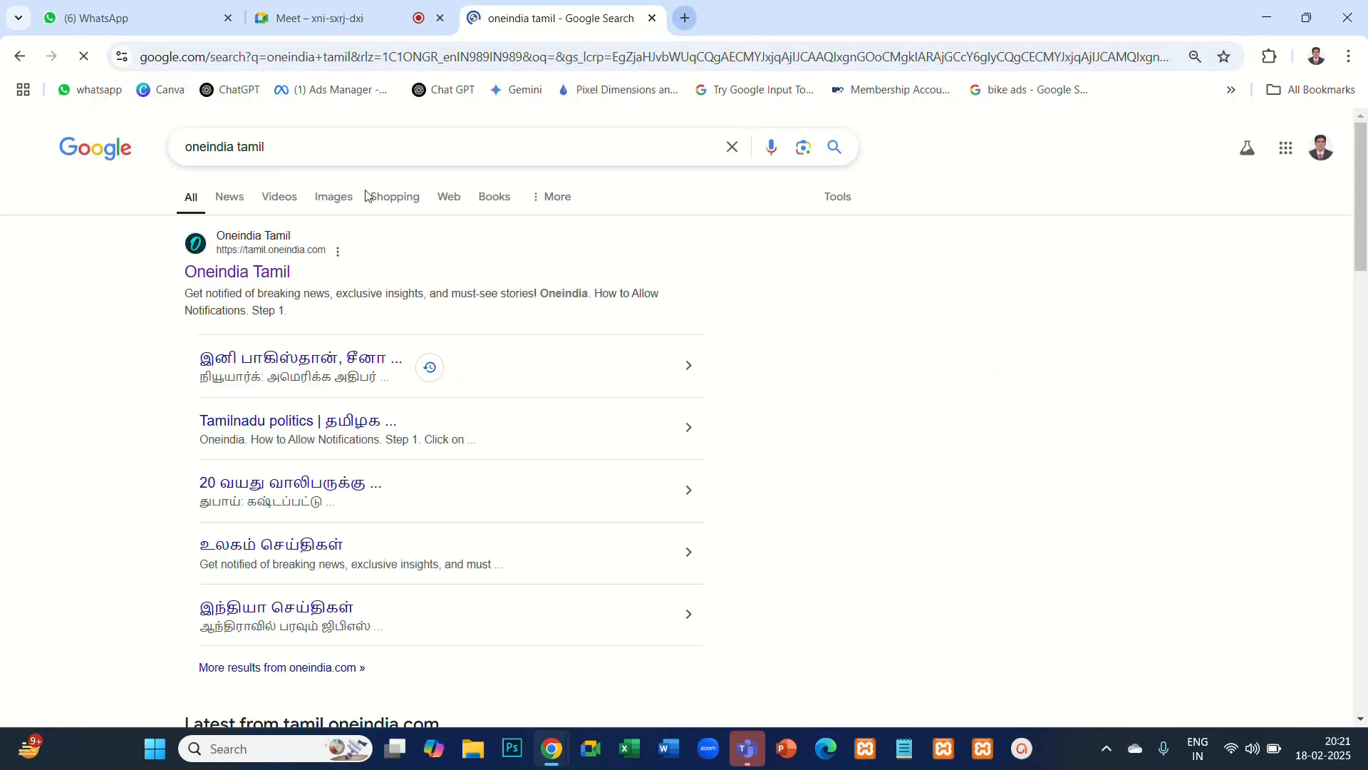
click(238, 272)
- Open the Facebook Ads Manager campaigns page in a new tab from the address suggestion for "ads"
click(686, 18)
click(670, 57)
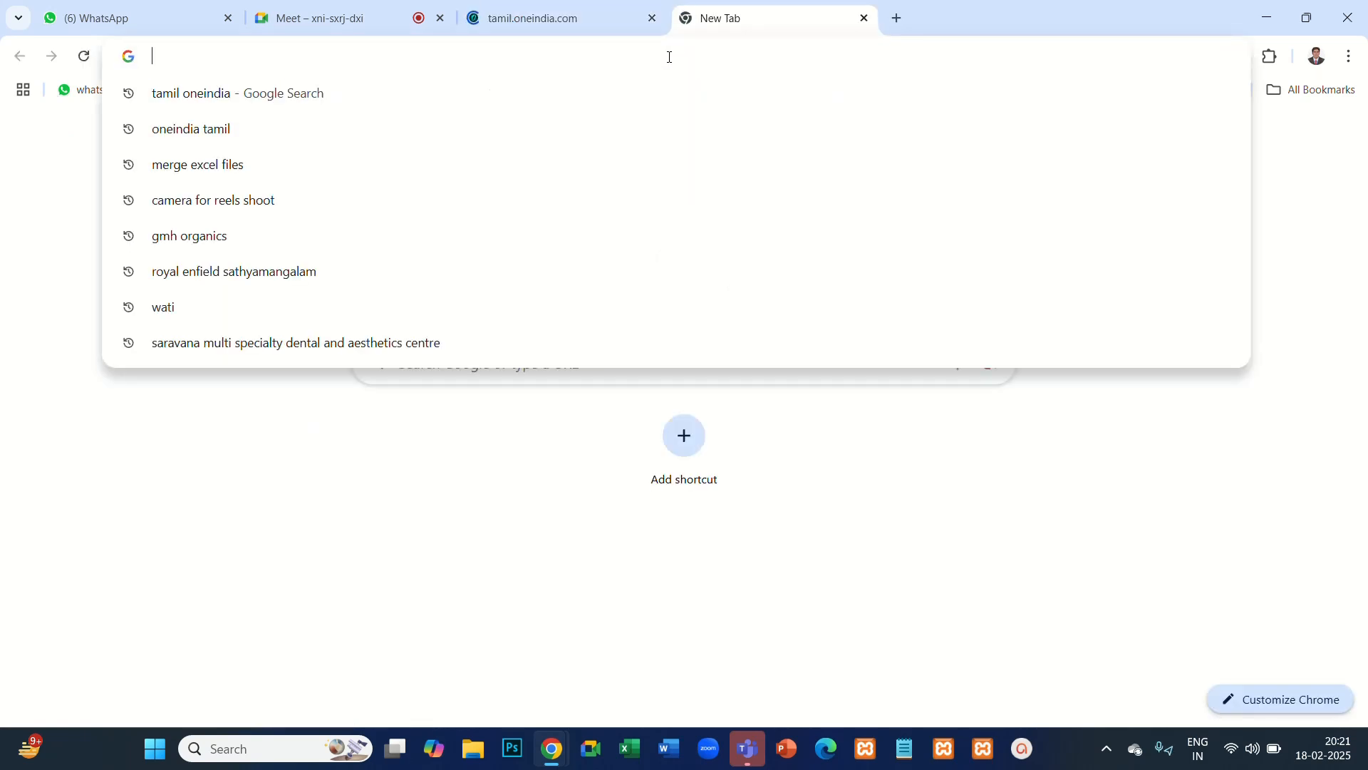
text(ads)
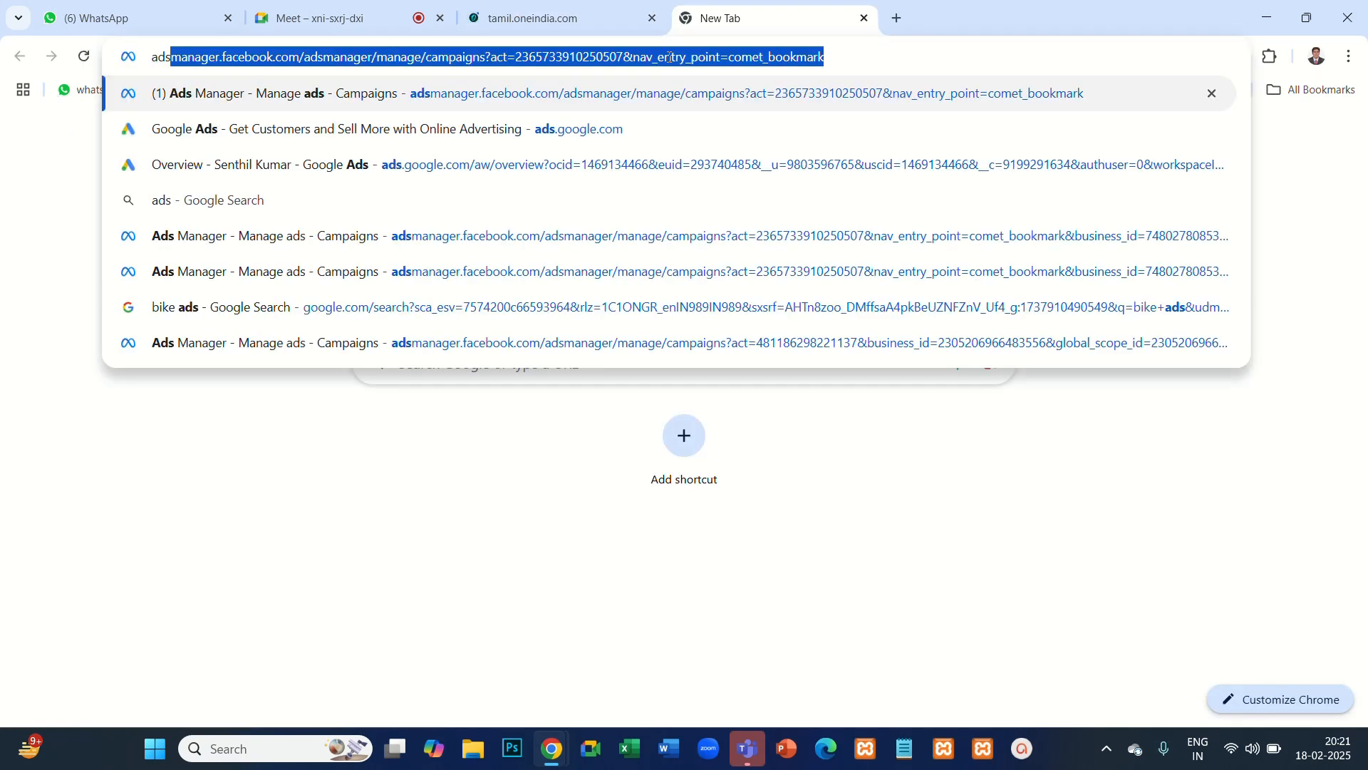
key(Return)
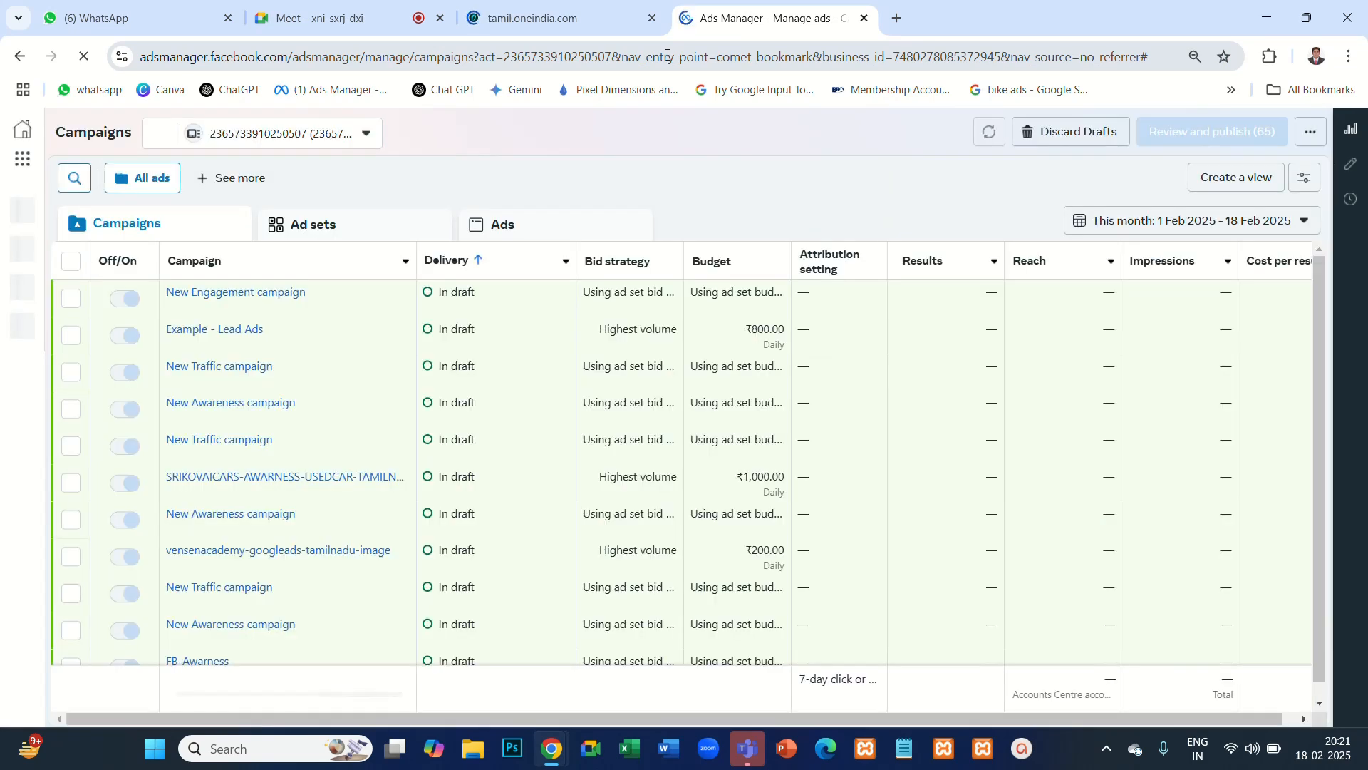
click(667, 55)
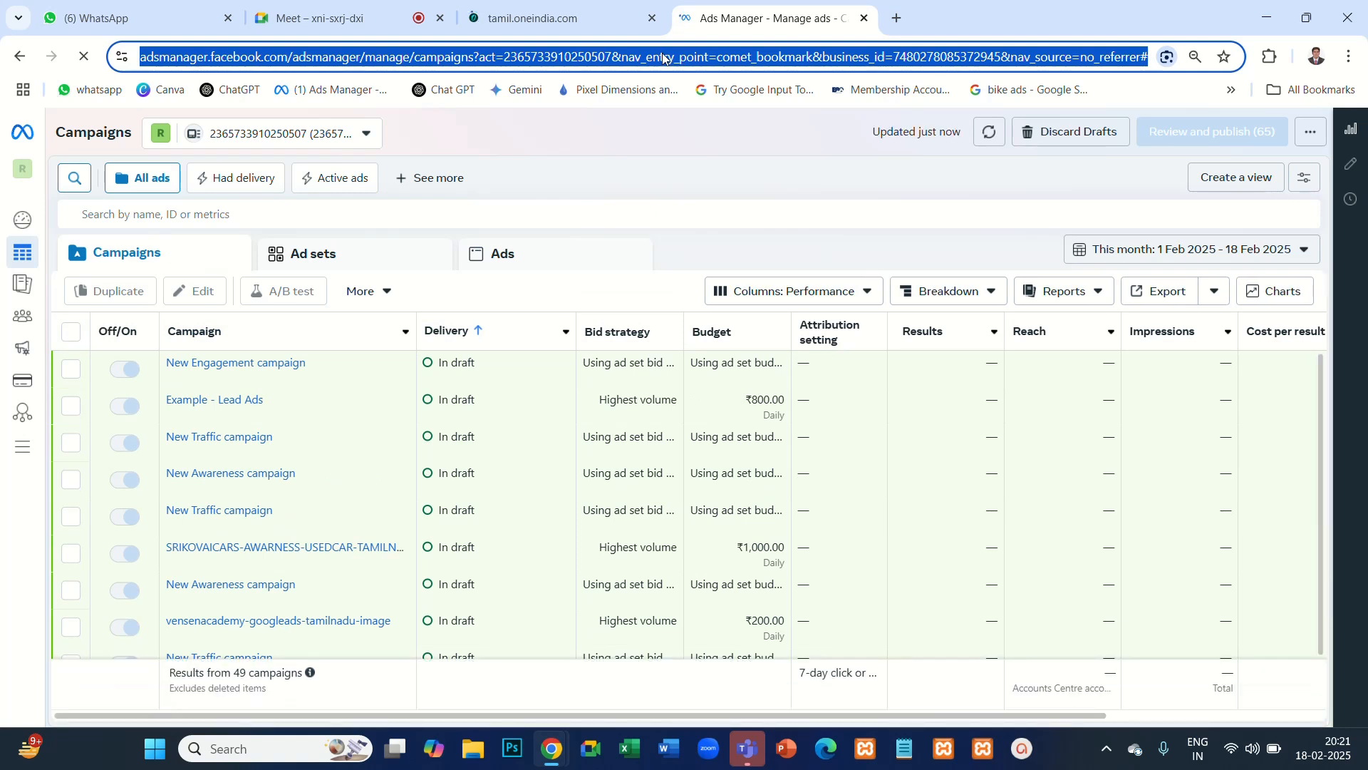
- Switch to Notepad, maximize it, and replace the welcome note's text with the heading "Google AdSense"
click(906, 749)
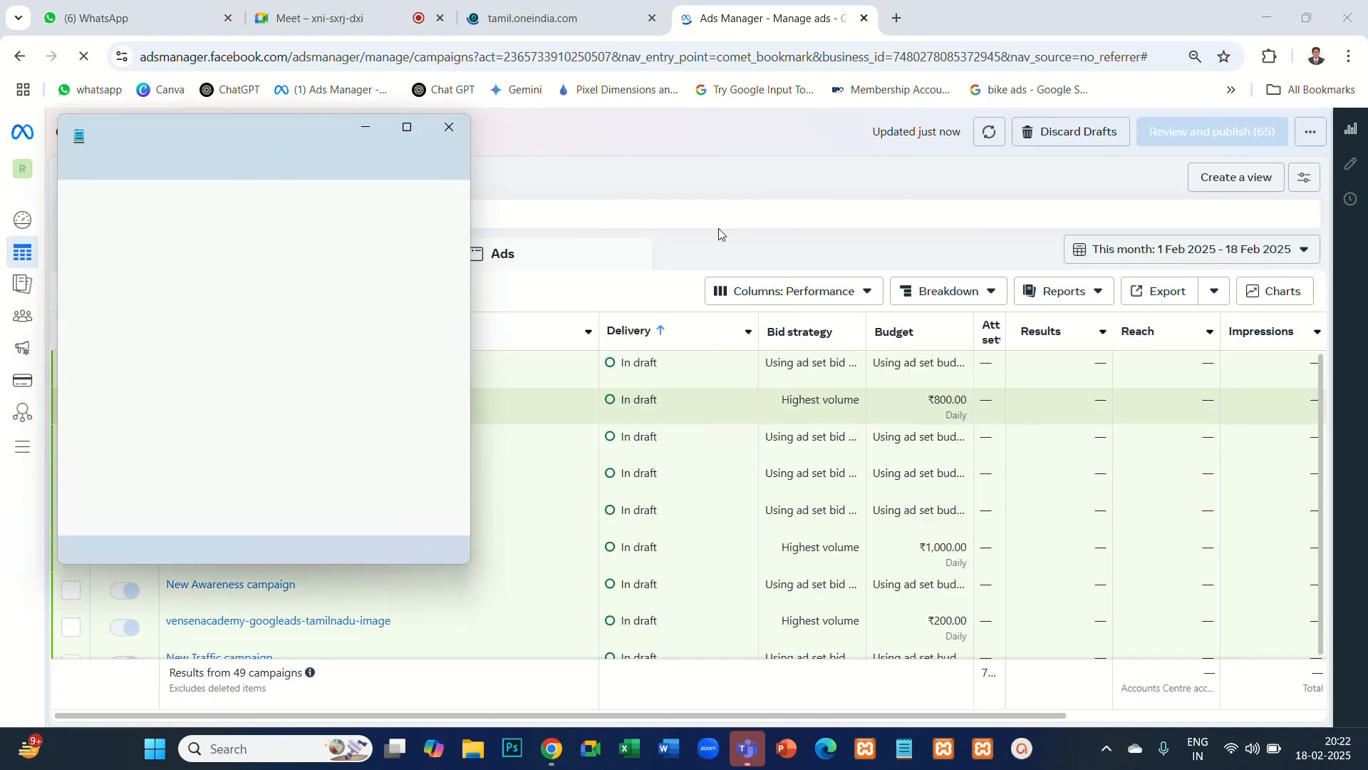
click(409, 128)
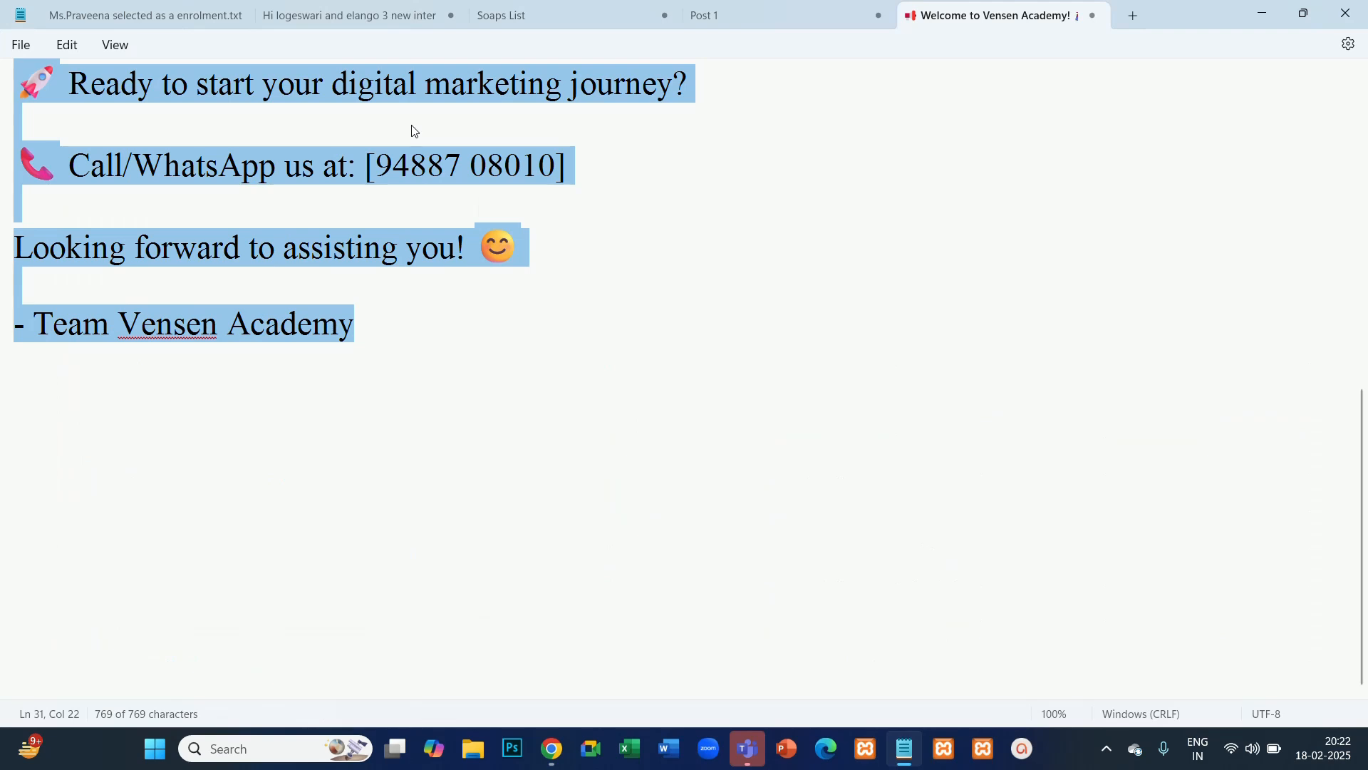
text(Google Ads)
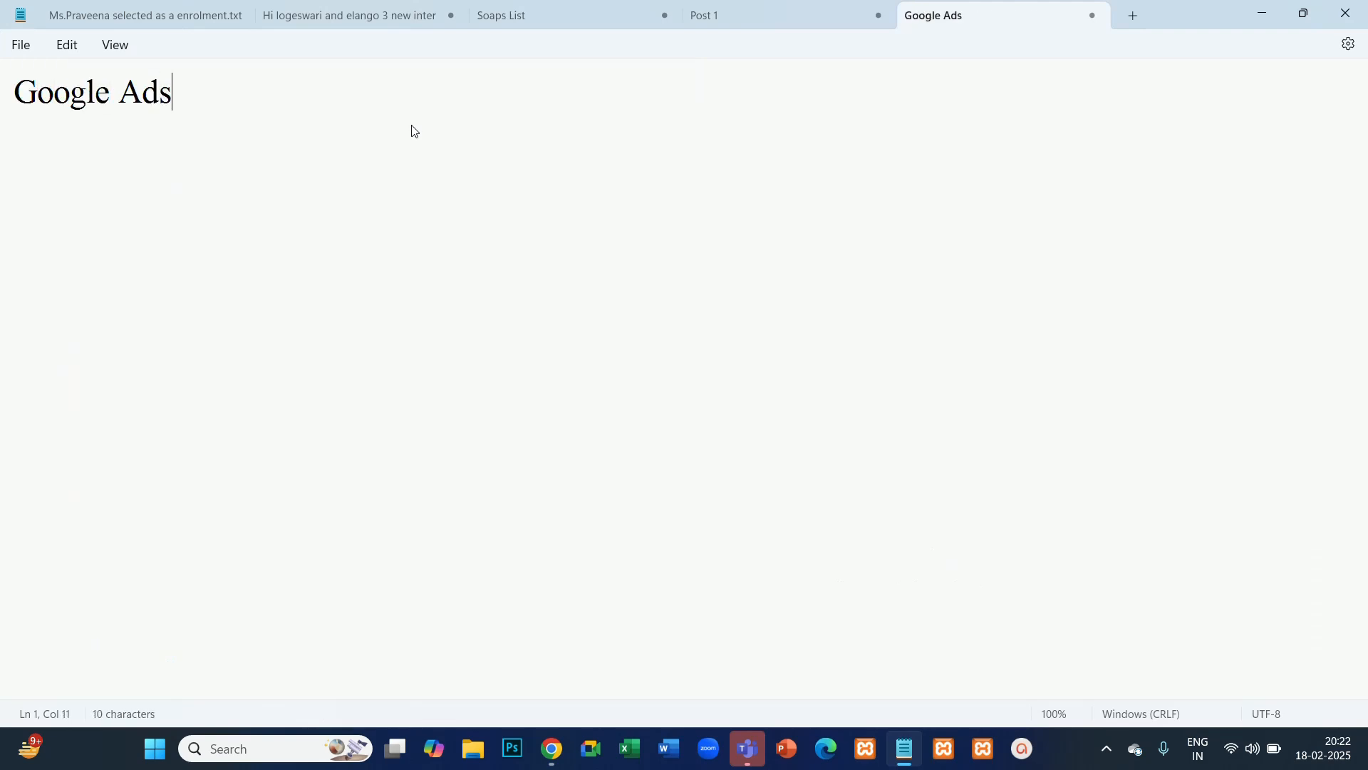
text(ense)
key(Return)
key(Return)
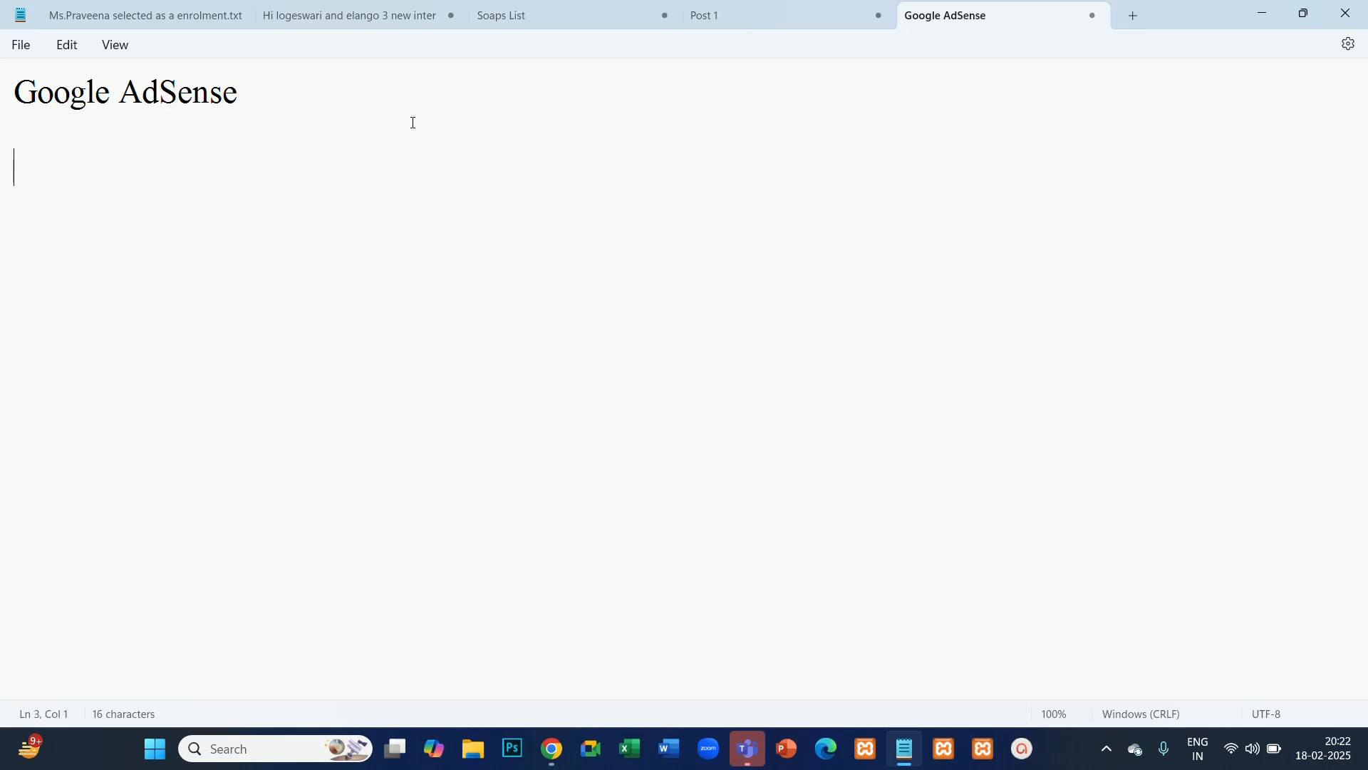
- List two participants' first names on separate lines below the heading and append a hyphen to "Google AdSense"
text(Akilesh)
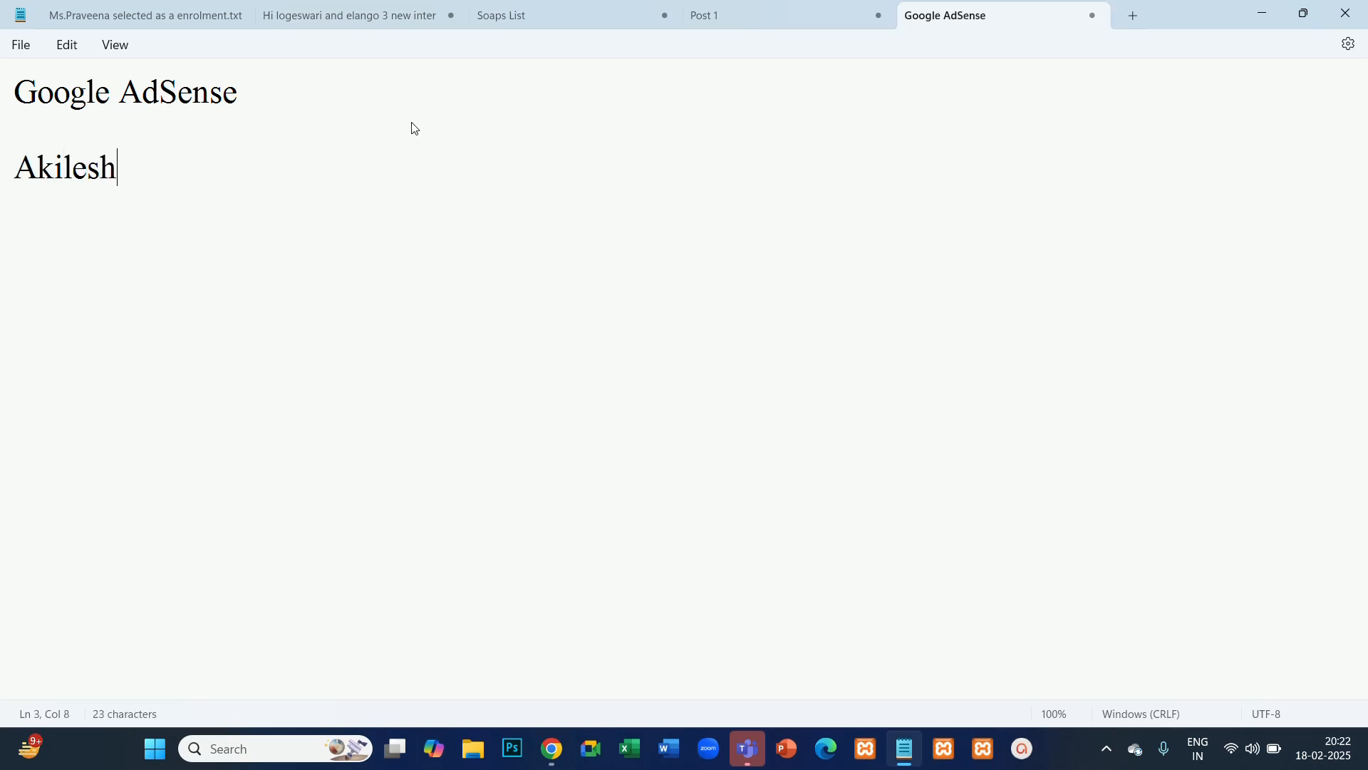
key(Return)
text(Arun)
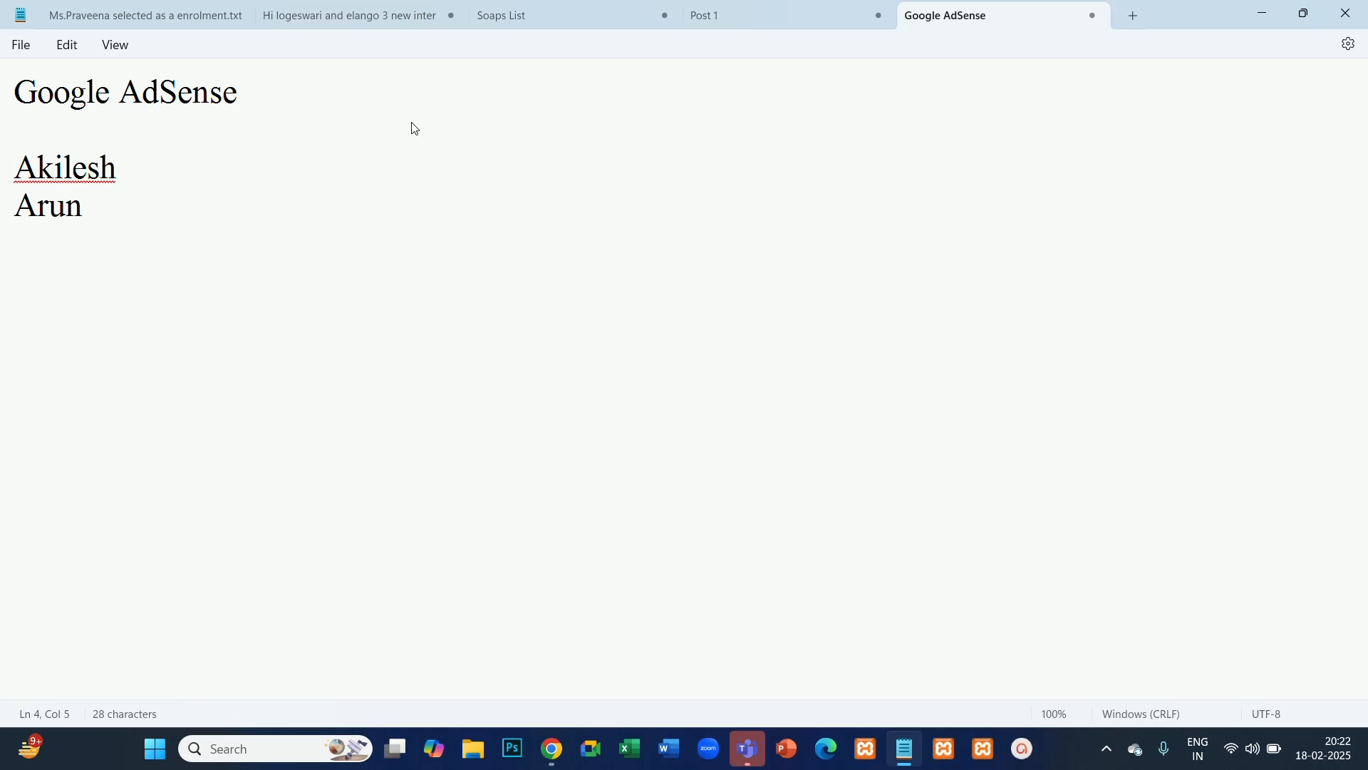
key(Return)
key(Return)
key(Return)
click(257, 96)
text(-)
- Highlight the two participants' names in the note
drag(86, 218, 14, 184)
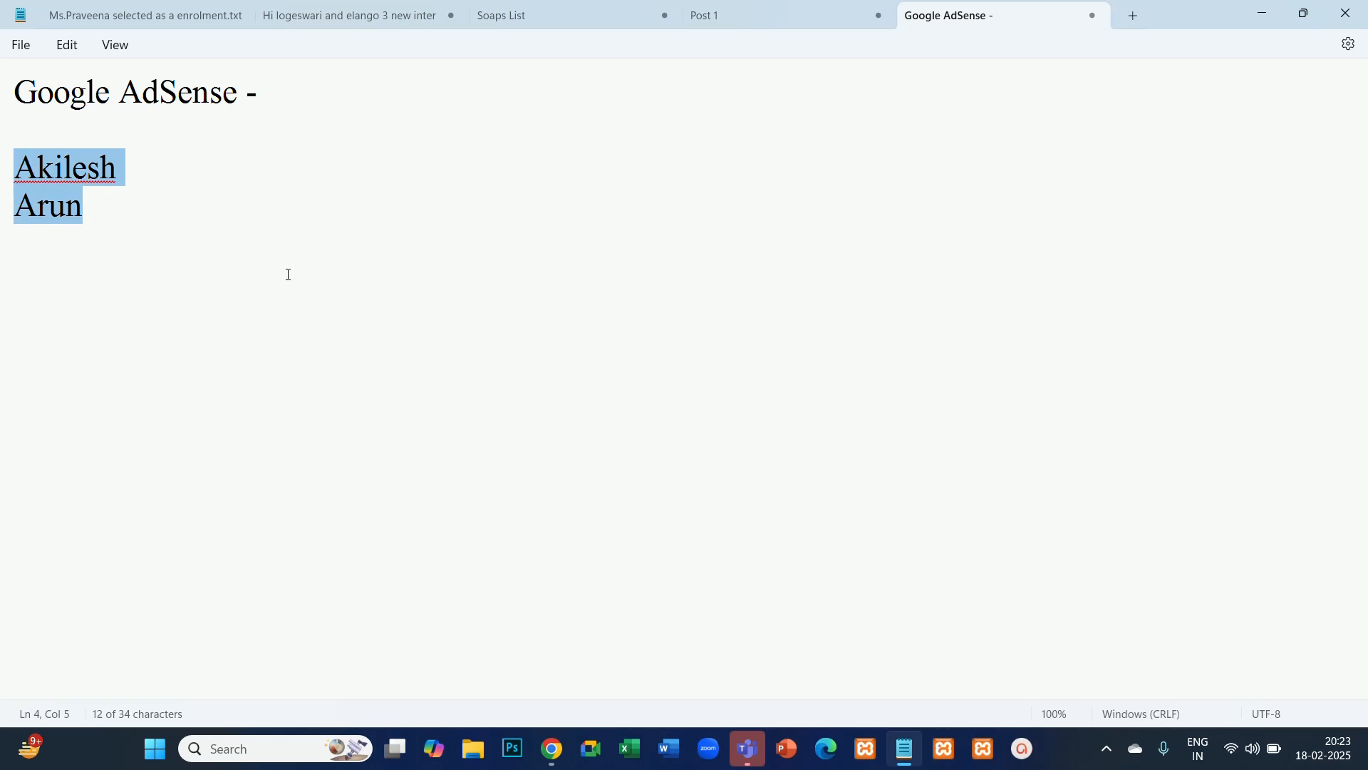
drag(119, 204, 20, 183)
click(149, 245)
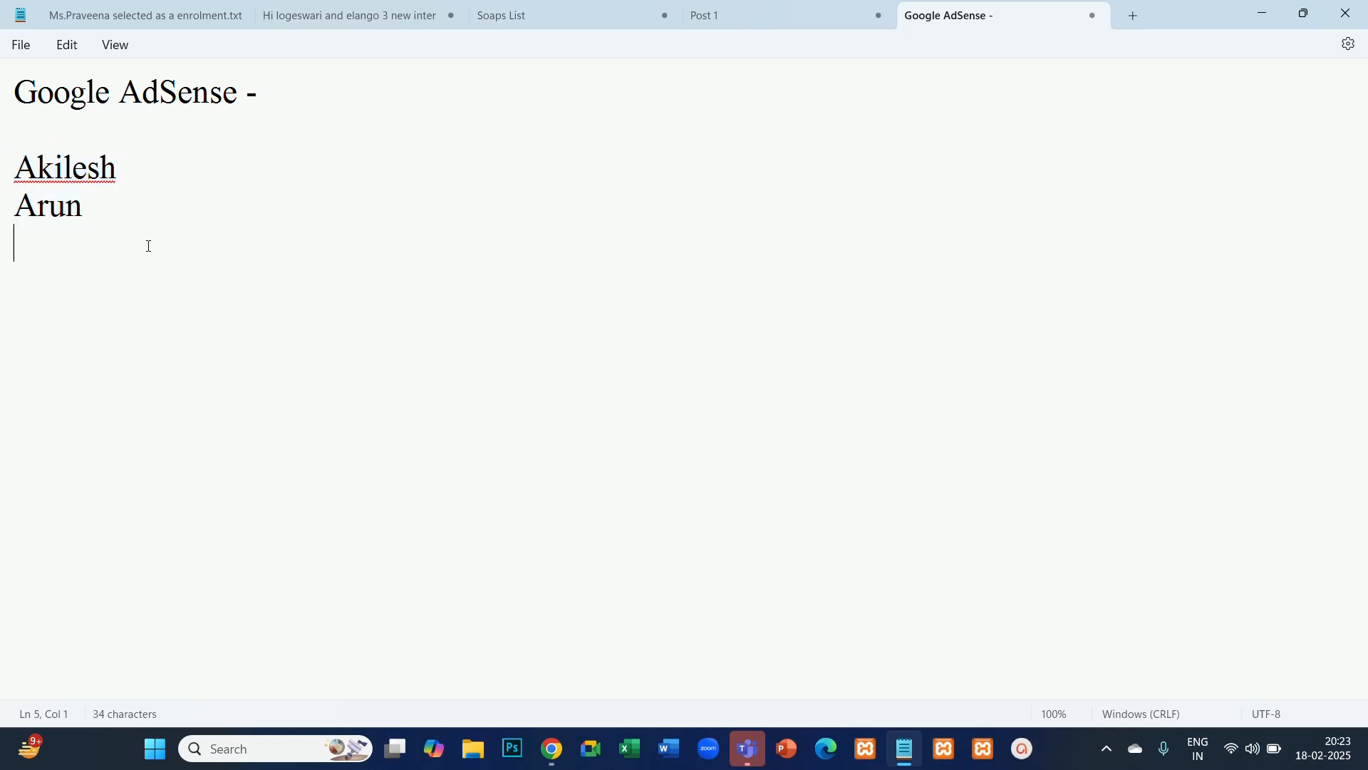
- Add the line "Gmail" below the names, leaving two blank lines between them
key(Return)
key(Return)
text(Gamil)
key(BackSpace)
key(BackSpace)
key(BackSpace)
key(BackSpace)
text(mail)
key(Return)
- Add the line "Playstore" directly under "Gmail"
text(Paly)
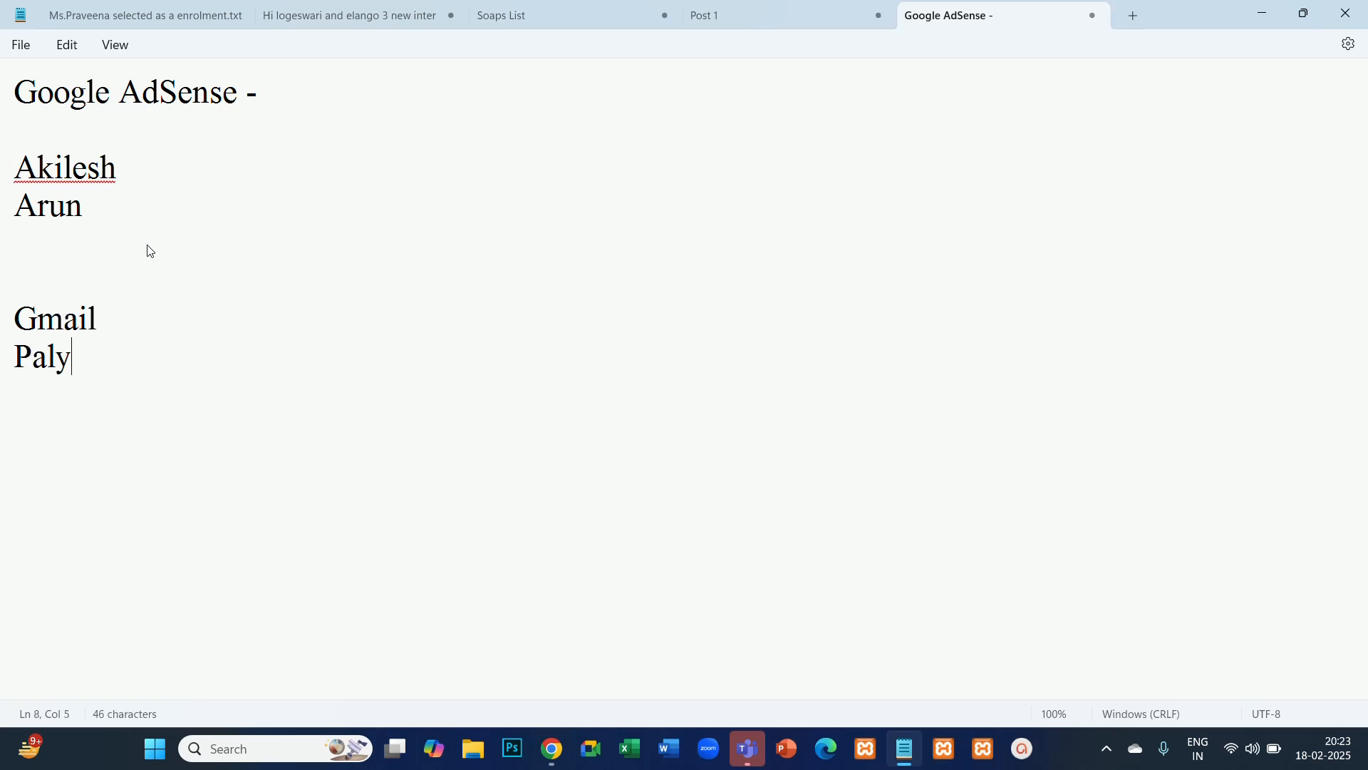
key(BackSpace)
key(BackSpace)
key(BackSpace)
text(las)
key(BackSpace)
text(ystore)
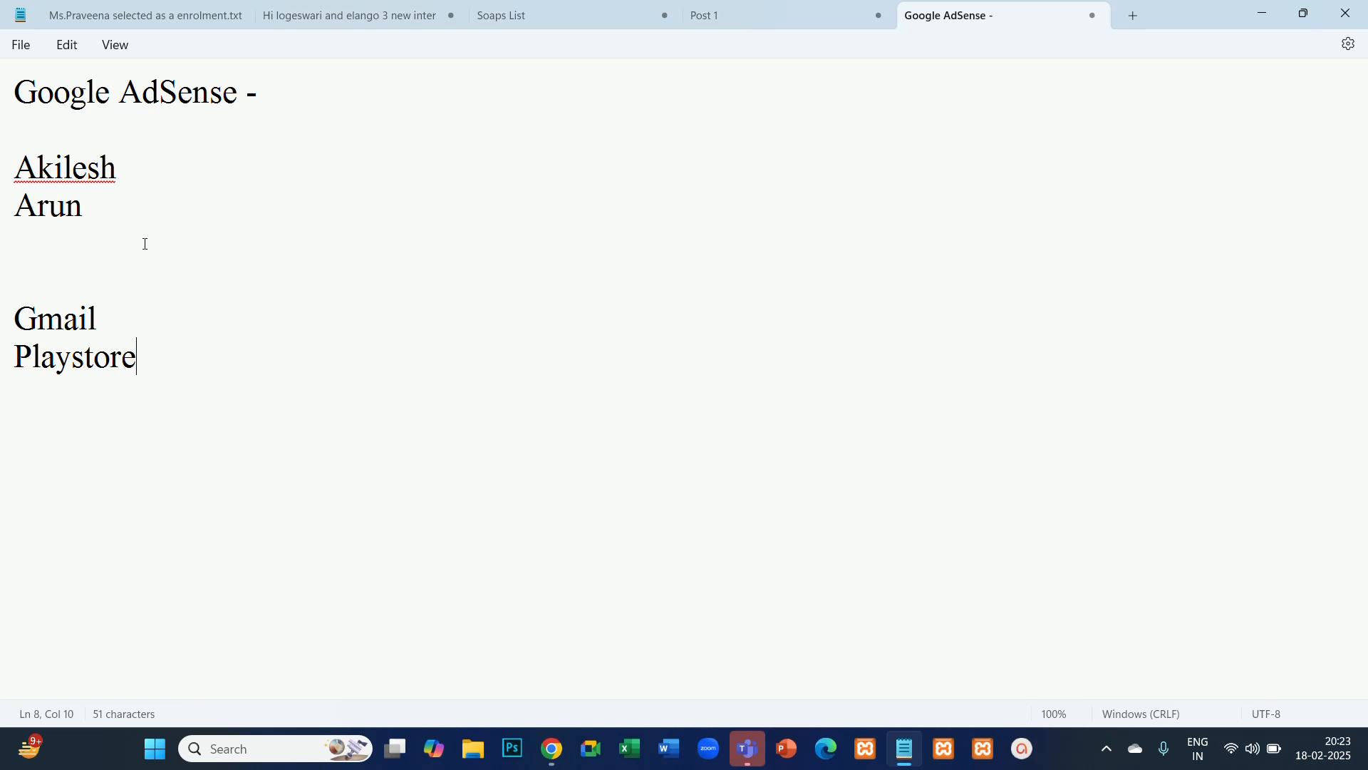
- Highlight the Gmail and Playstore lines in the note
drag(159, 360, 27, 326)
click(158, 359)
triple_click(122, 346)
drag(121, 346, 34, 297)
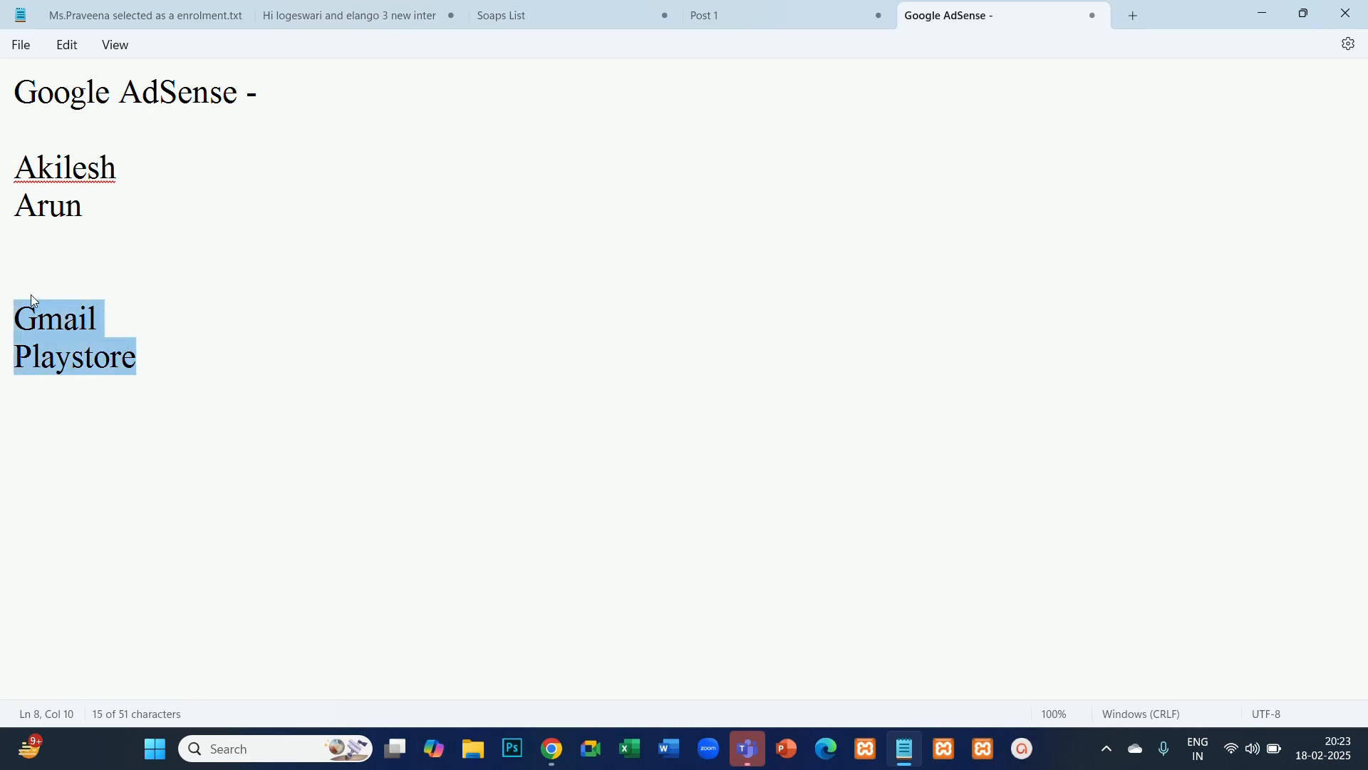
- Highlight the two name lines again, above the Gmail and Playstore entries
drag(66, 206, 9, 174)
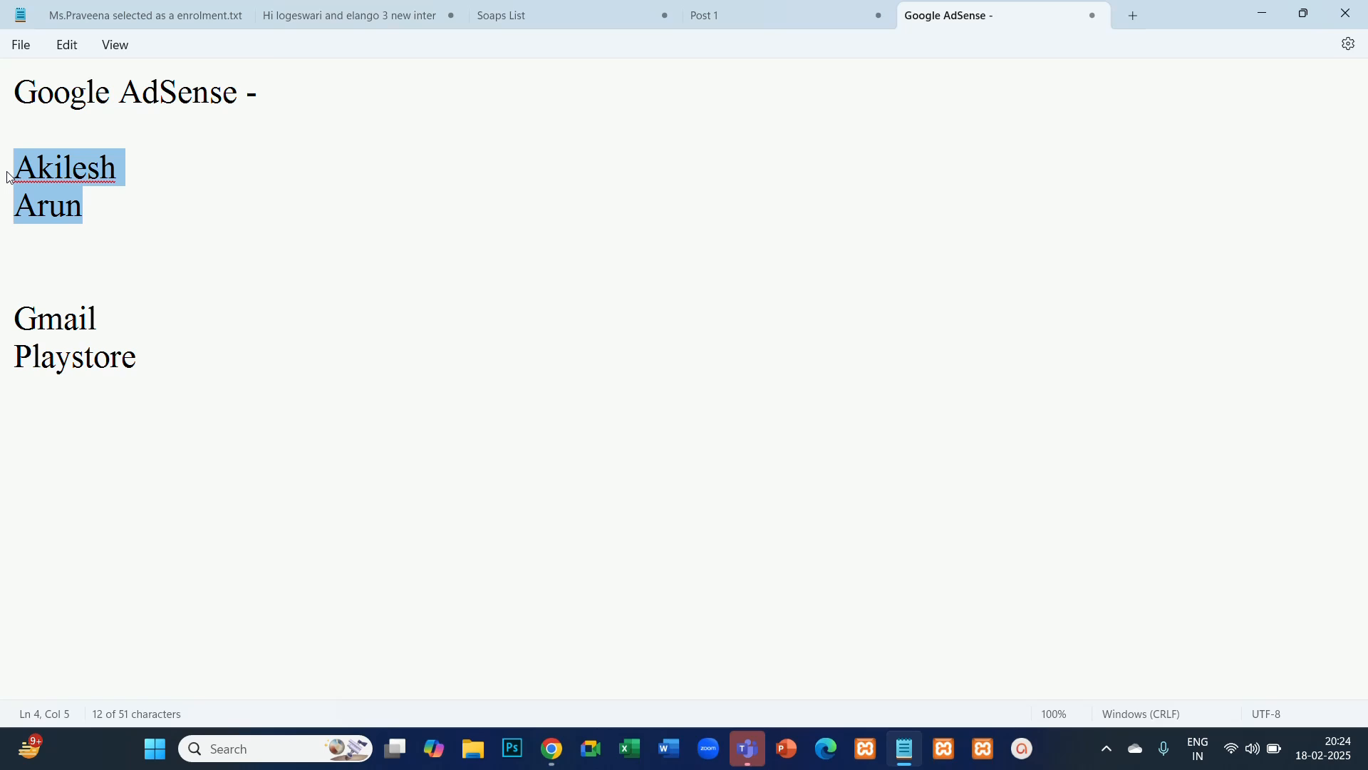
drag(100, 214, 16, 174)
click(110, 169)
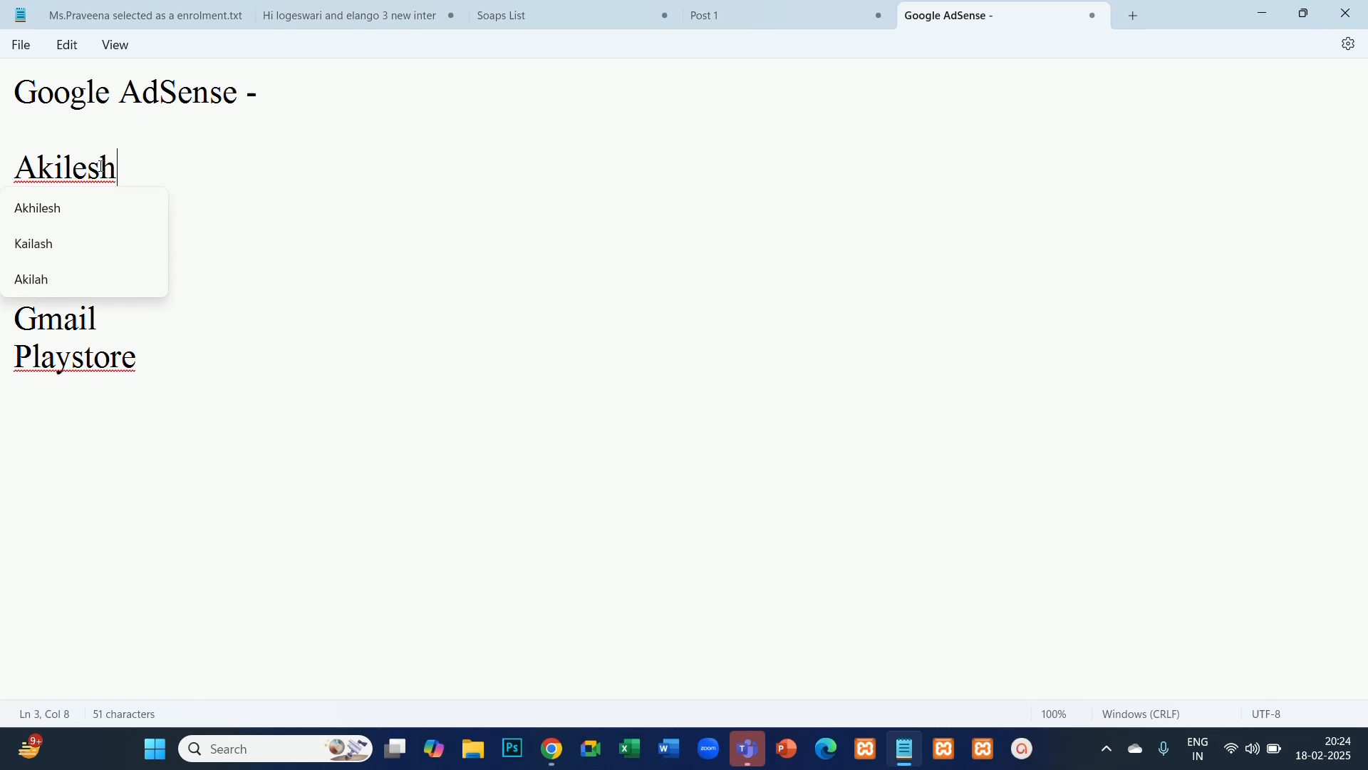
click(266, 193)
drag(89, 207, 17, 181)
click(153, 215)
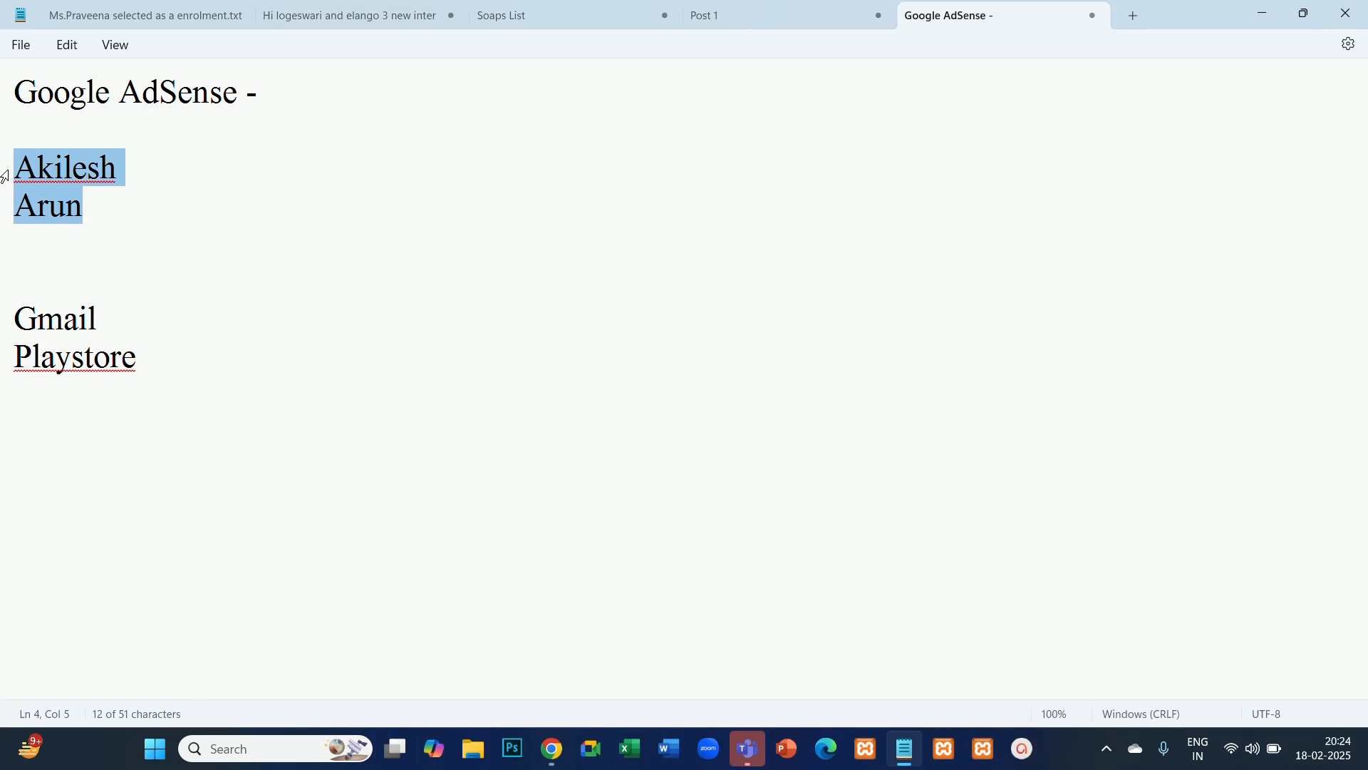
- Highlight the two name lines below the Google AdSense heading
click(84, 203)
click(123, 165)
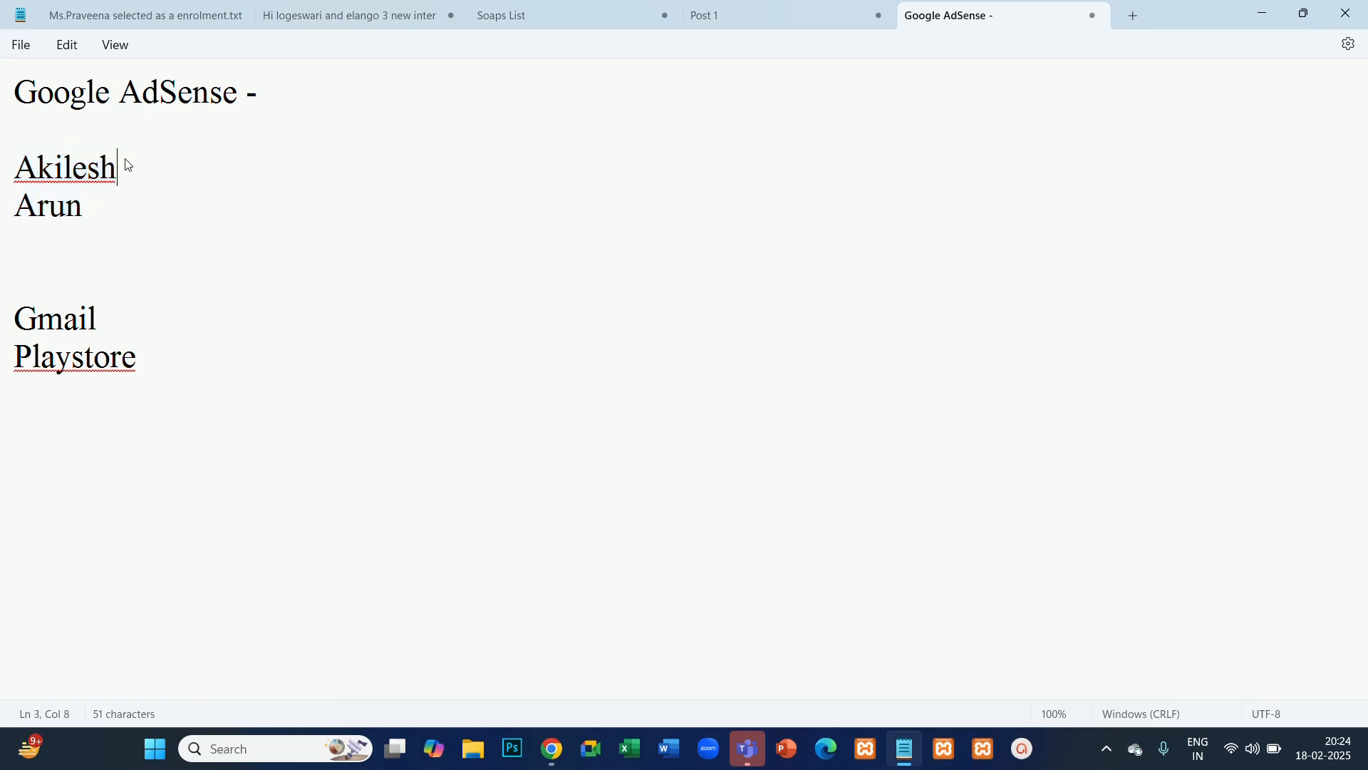
click(84, 207)
click(98, 167)
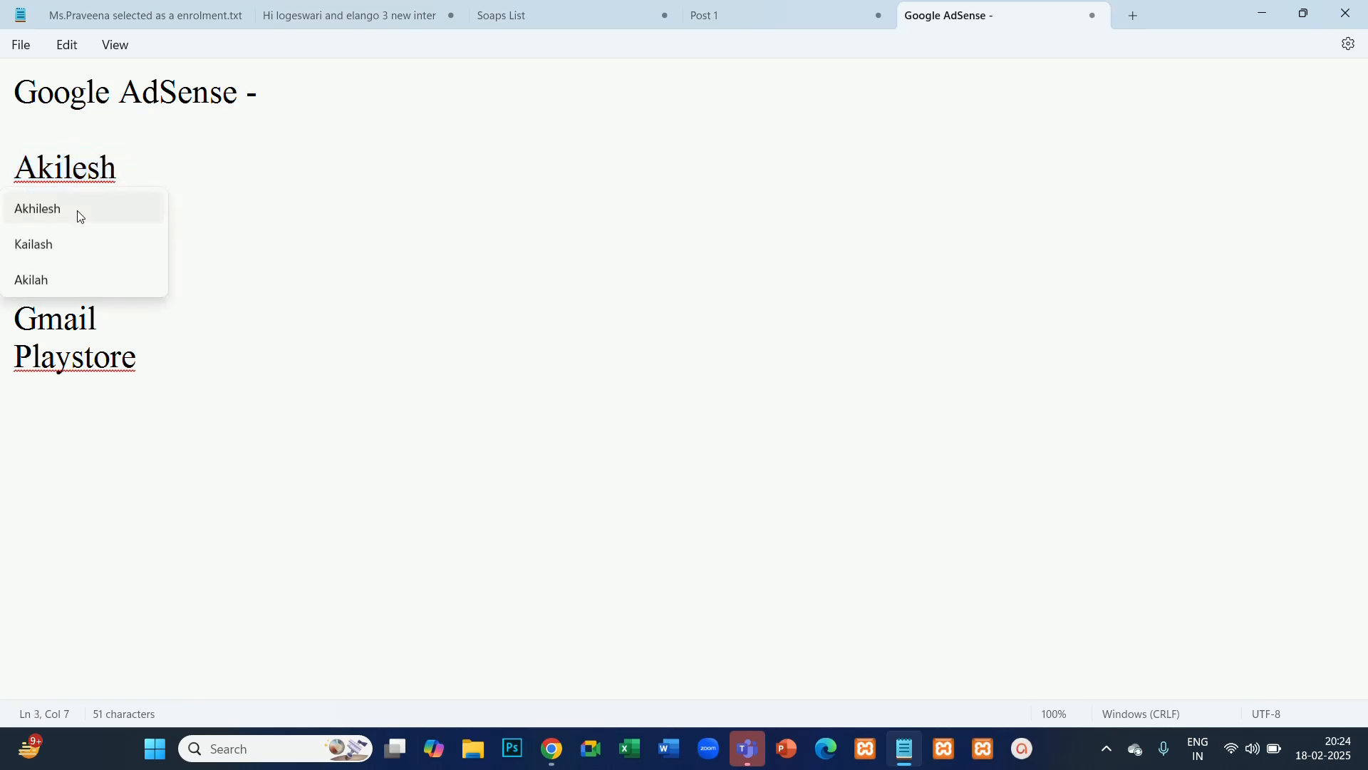
click(190, 194)
drag(117, 206, 18, 171)
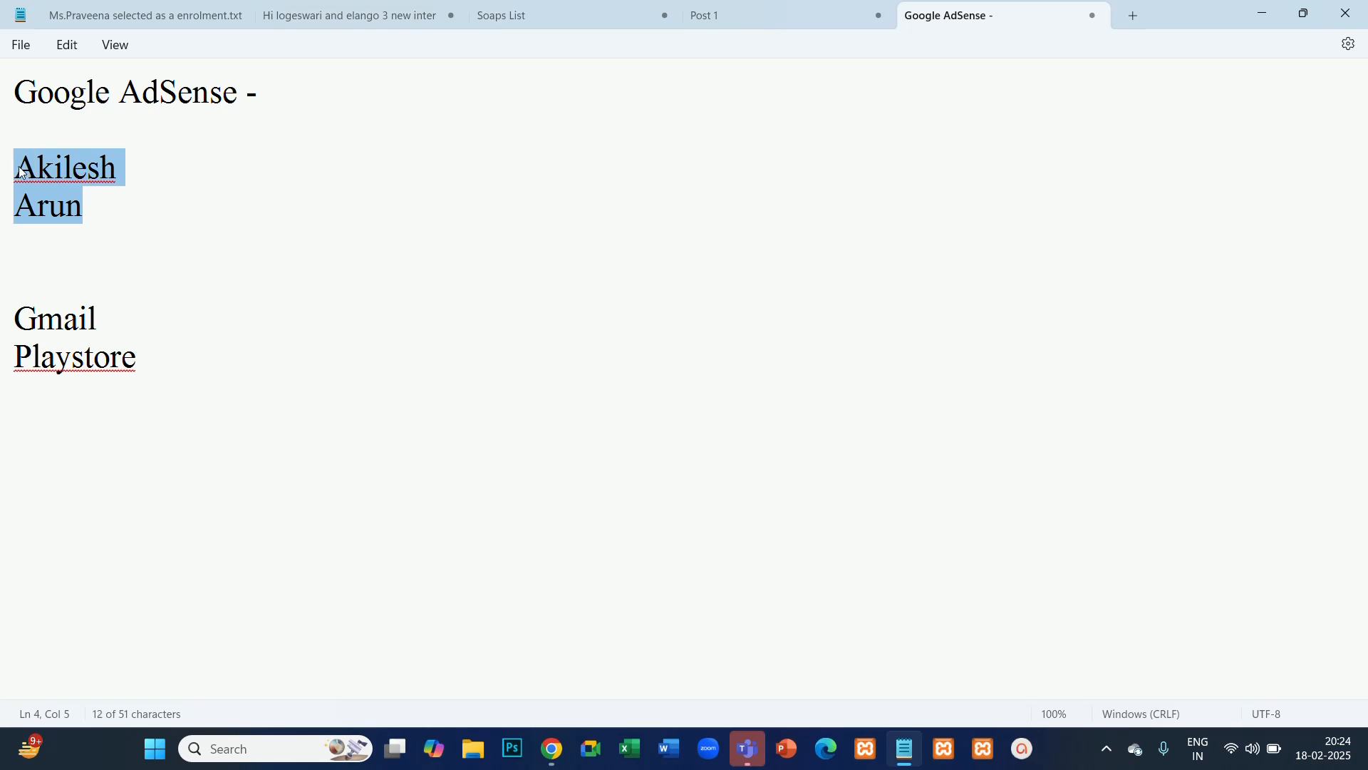
click(137, 225)
click(92, 211)
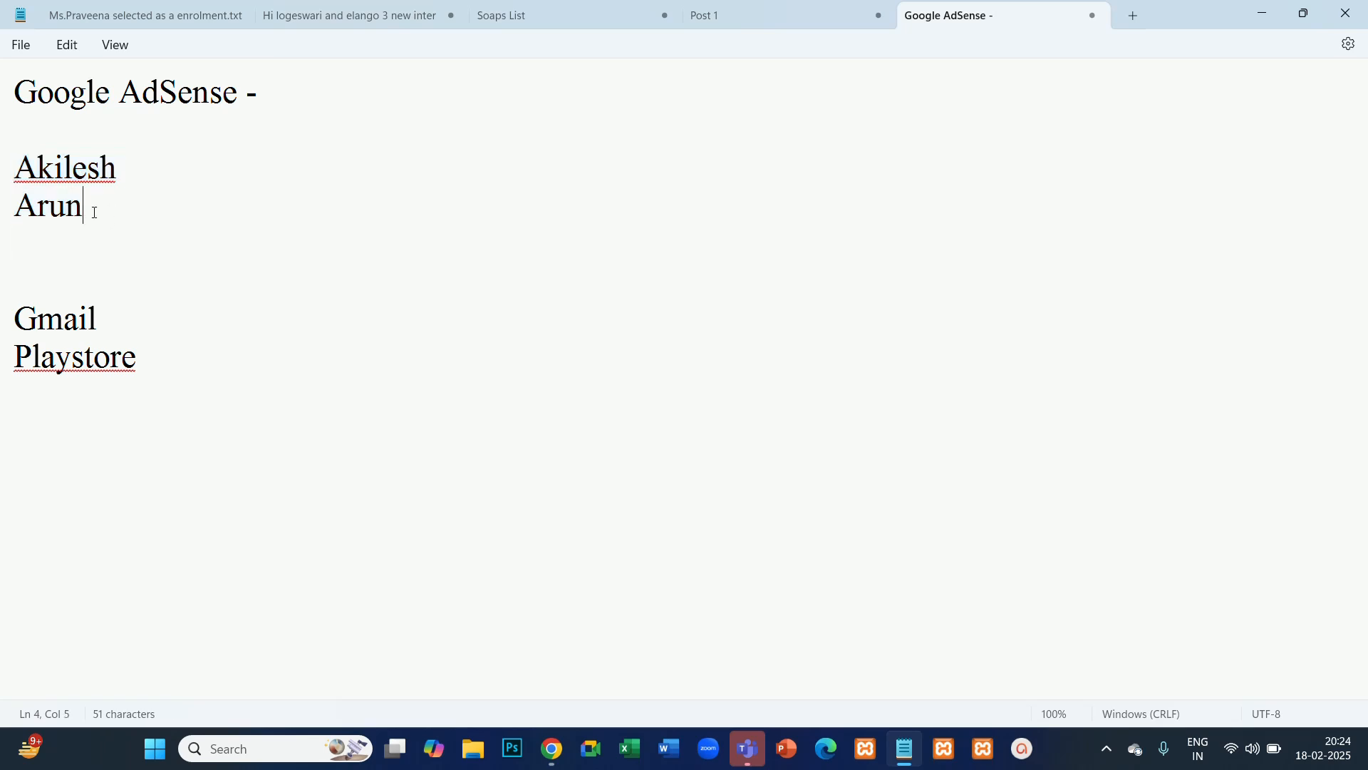
drag(92, 211, 24, 180)
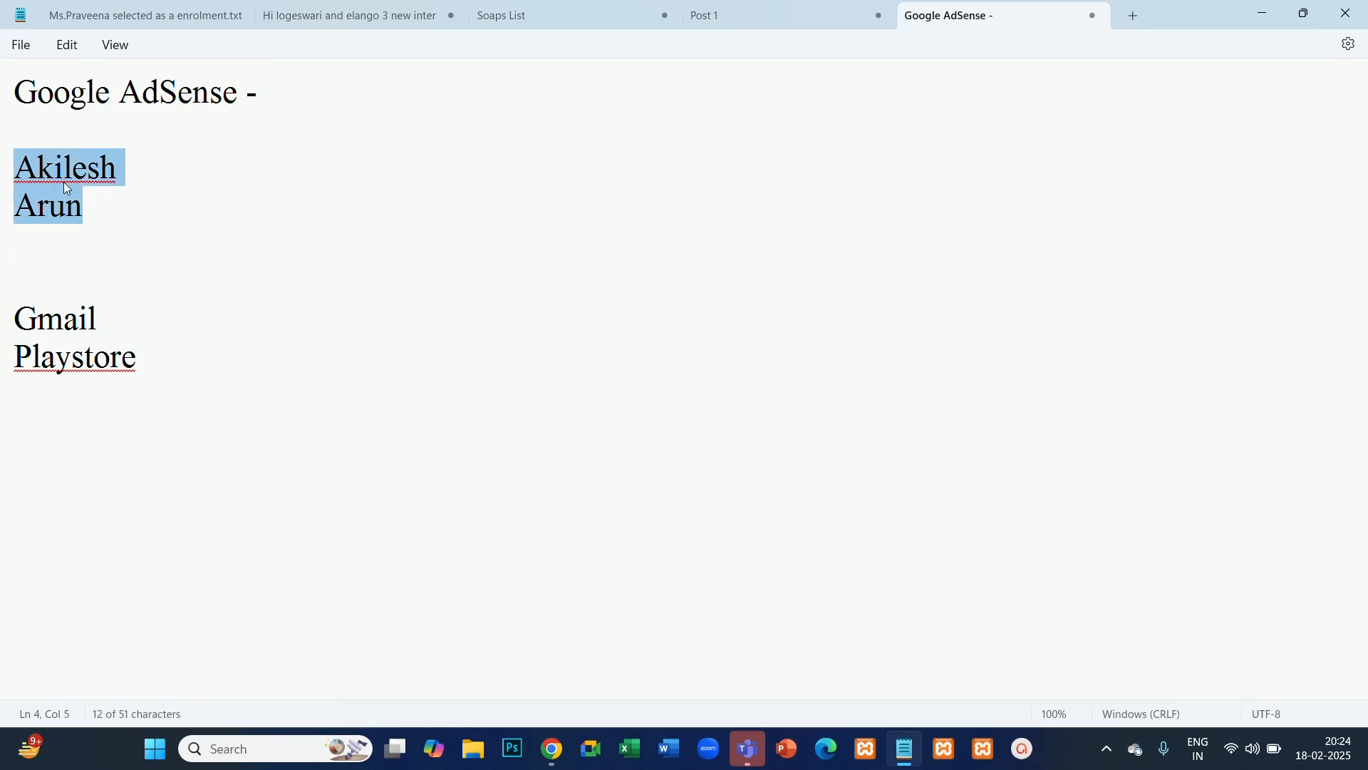
click(82, 211)
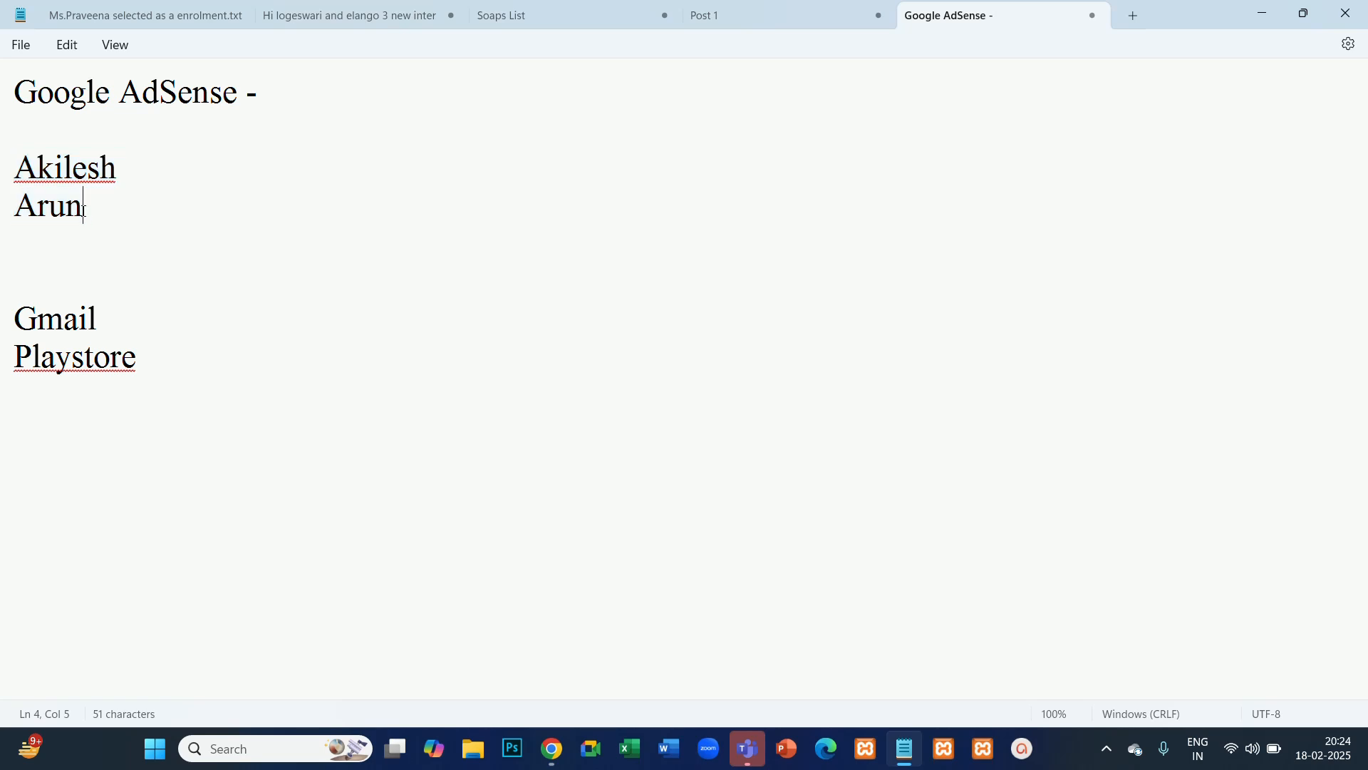
drag(84, 212, 2, 184)
click(273, 104)
drag(83, 208, 8, 174)
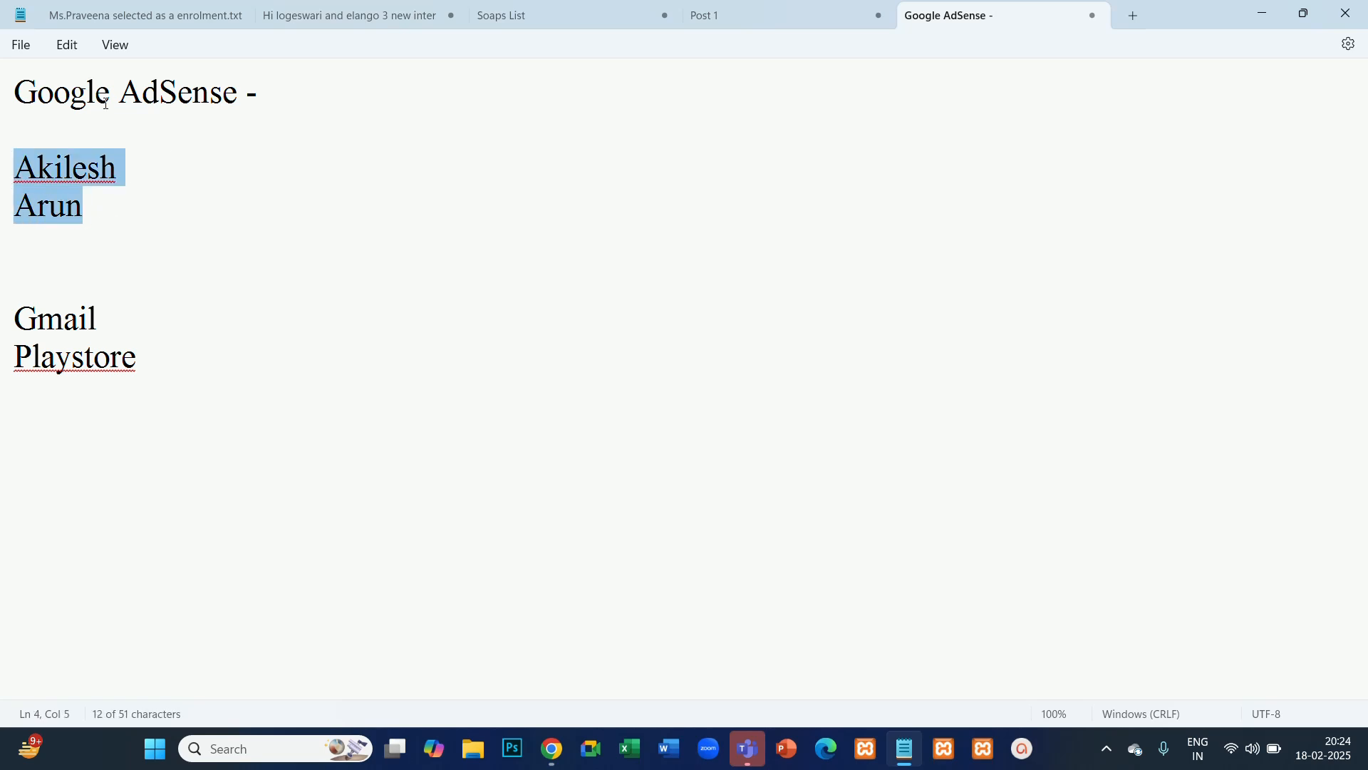
- Add the line "google partnerwebsite - Banner" directly under "Playstore"
click(152, 361)
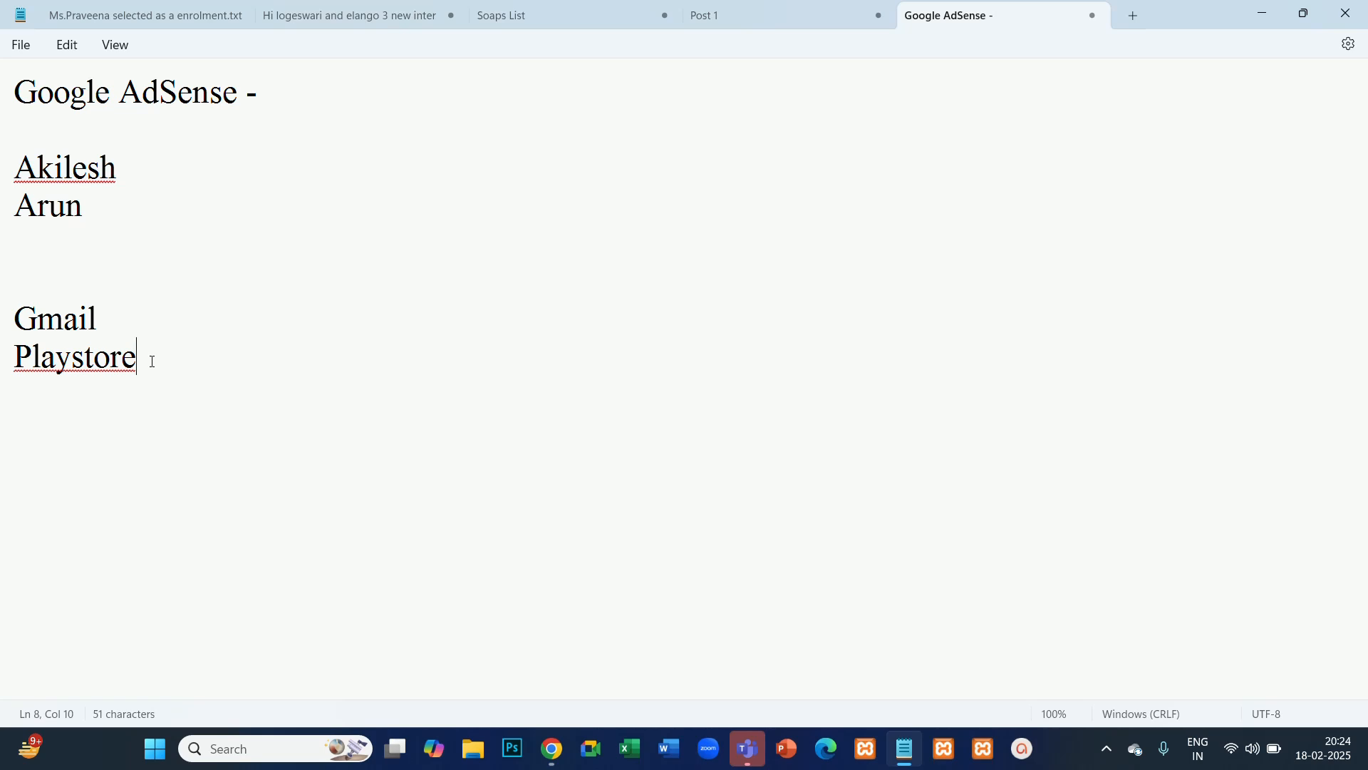
key(Return)
text(googl)
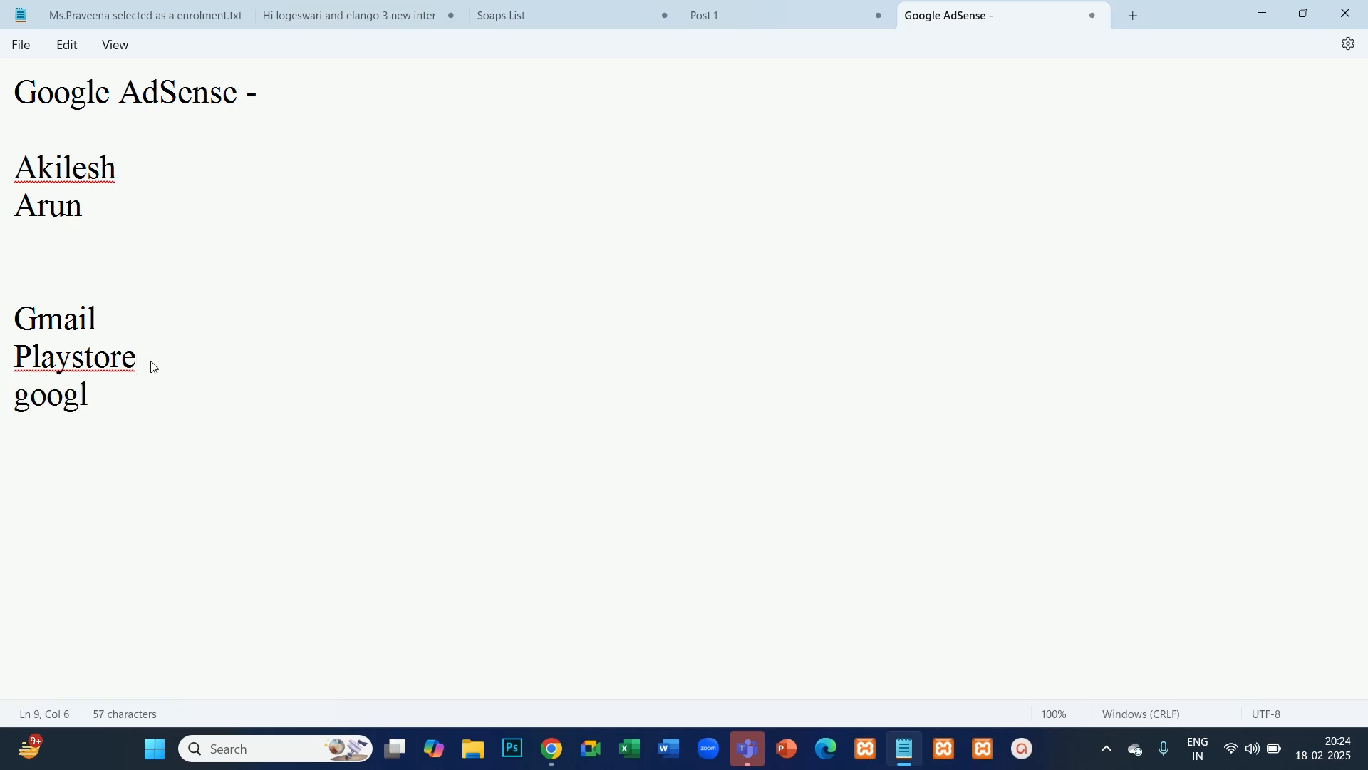
text(e partner)
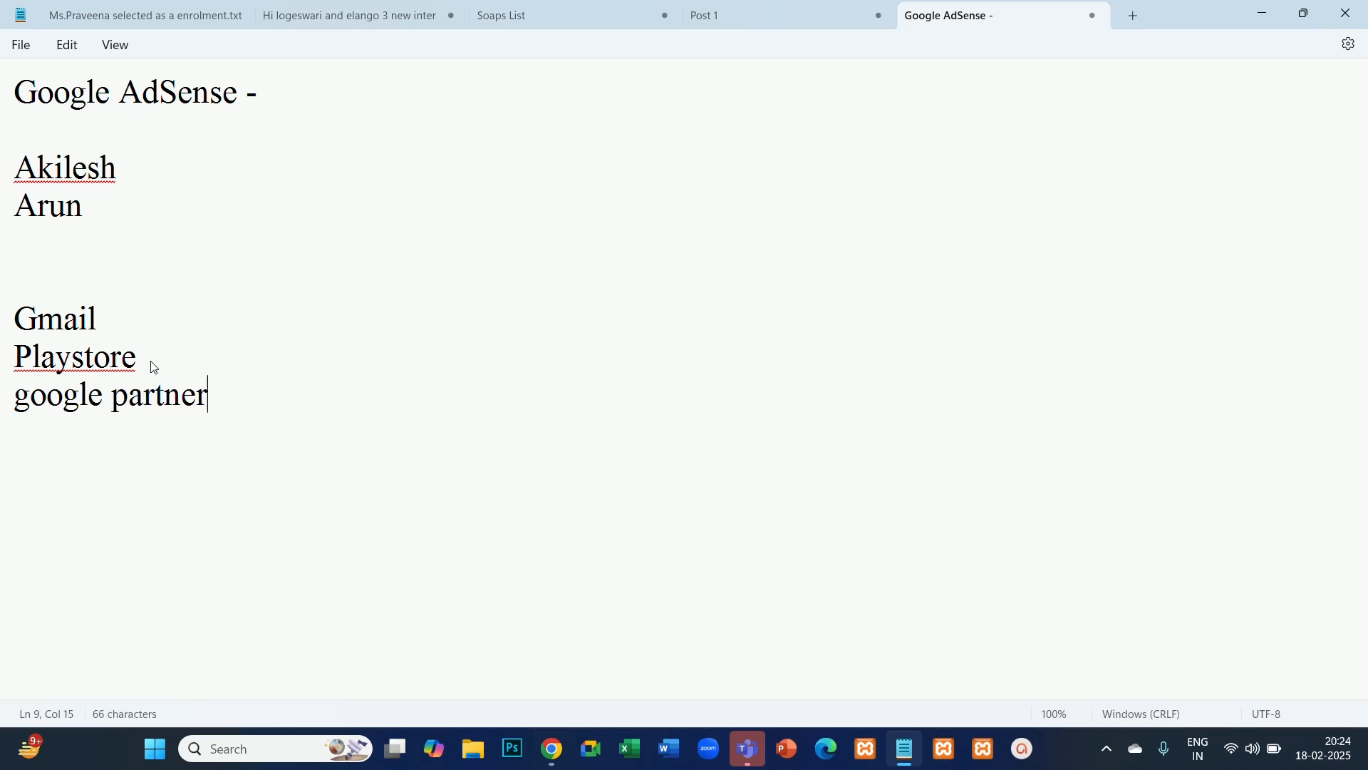
text(website - )
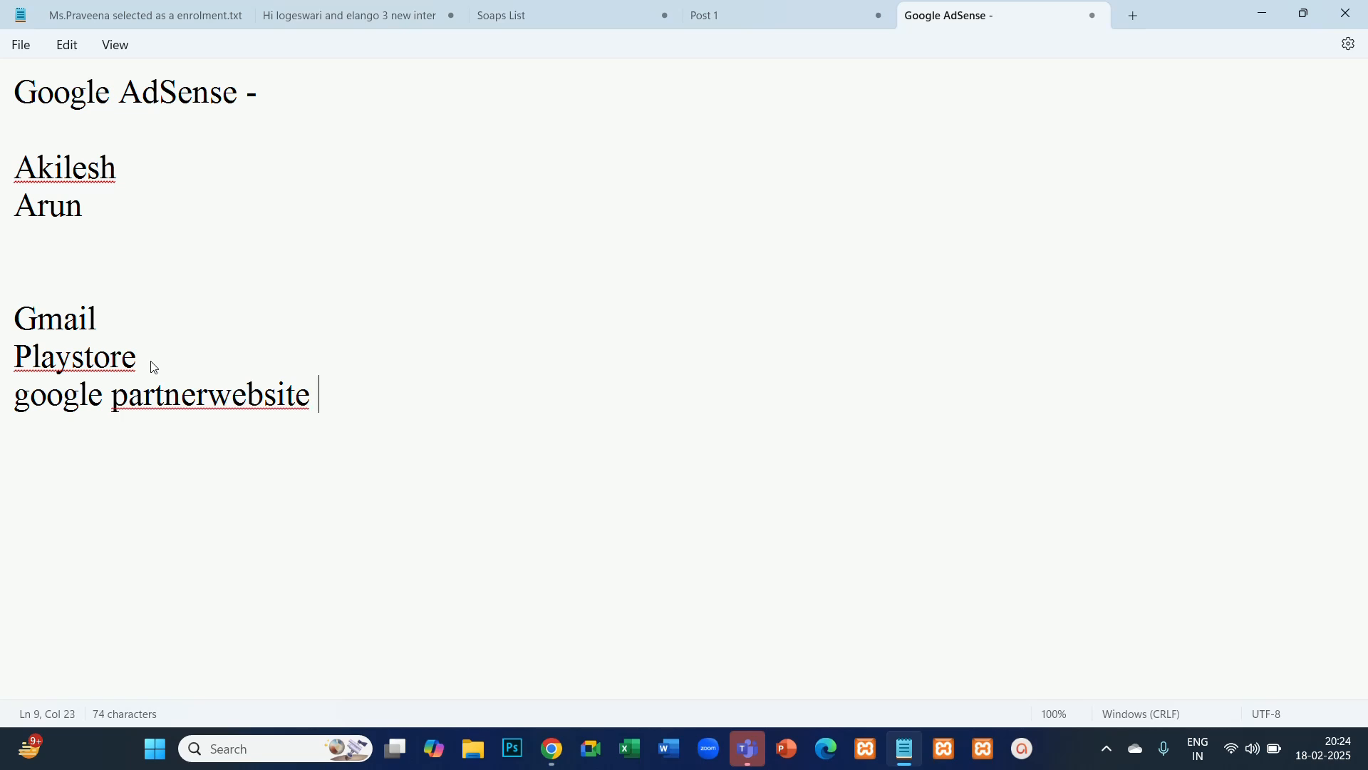
text(Banner)
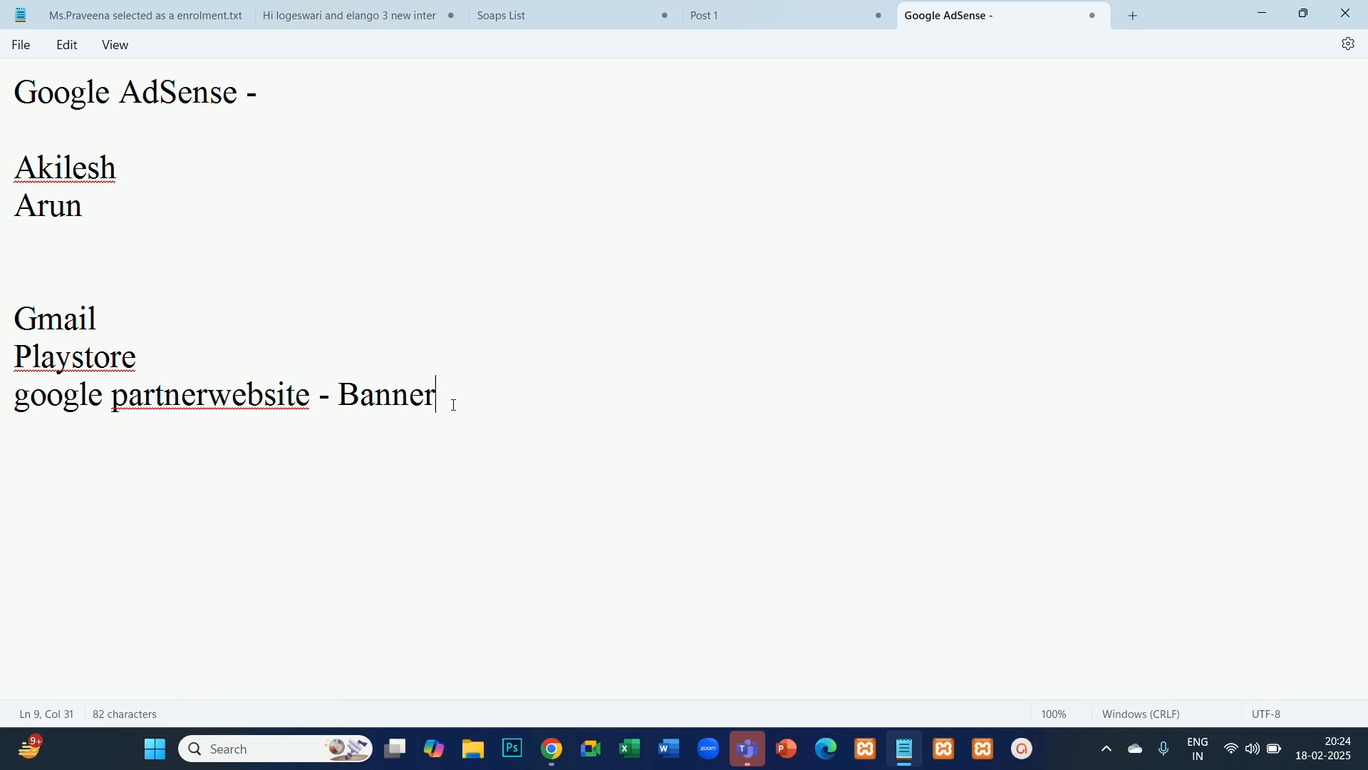
- Highlight the word "Banner", the two name lines, and the first name on its own
drag(455, 404, 339, 399)
click(127, 187)
drag(87, 215, 12, 189)
click(199, 214)
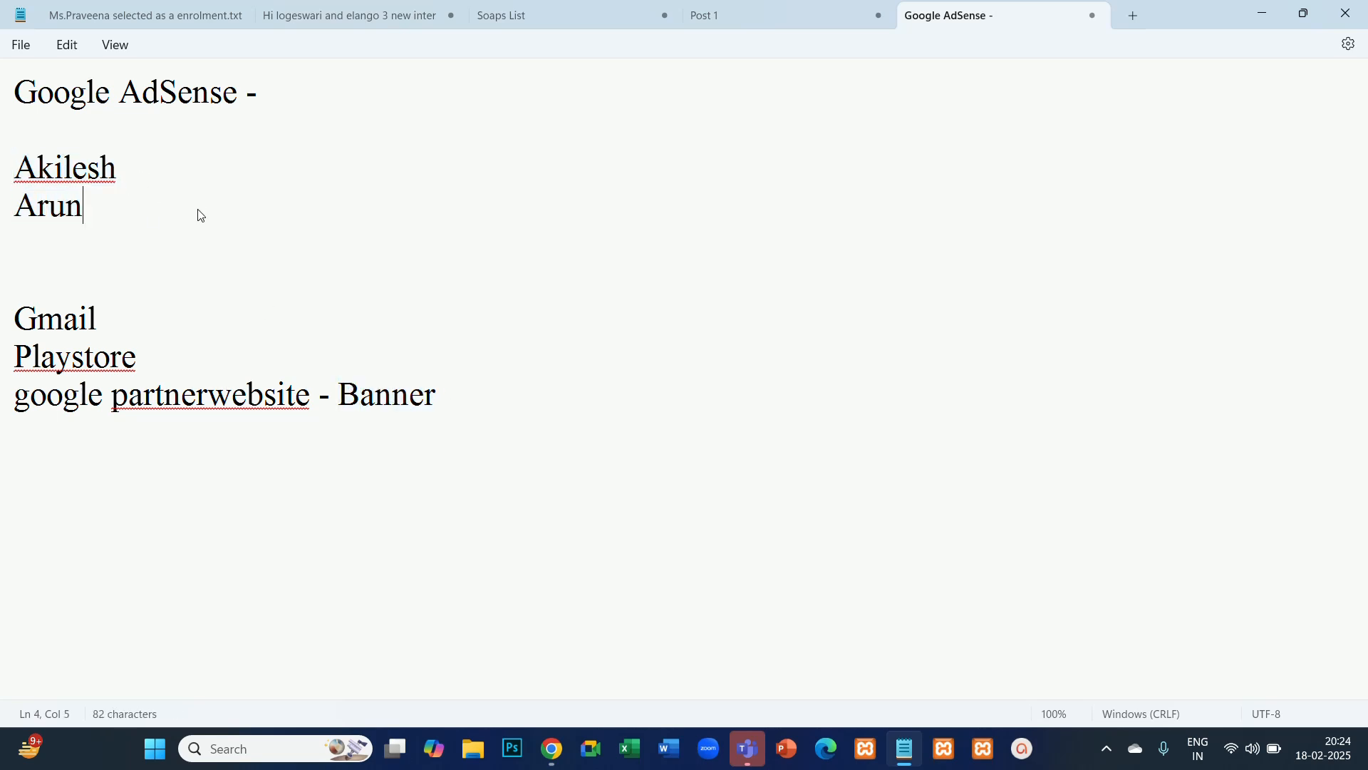
click(124, 178)
click(282, 100)
drag(151, 178, 2, 184)
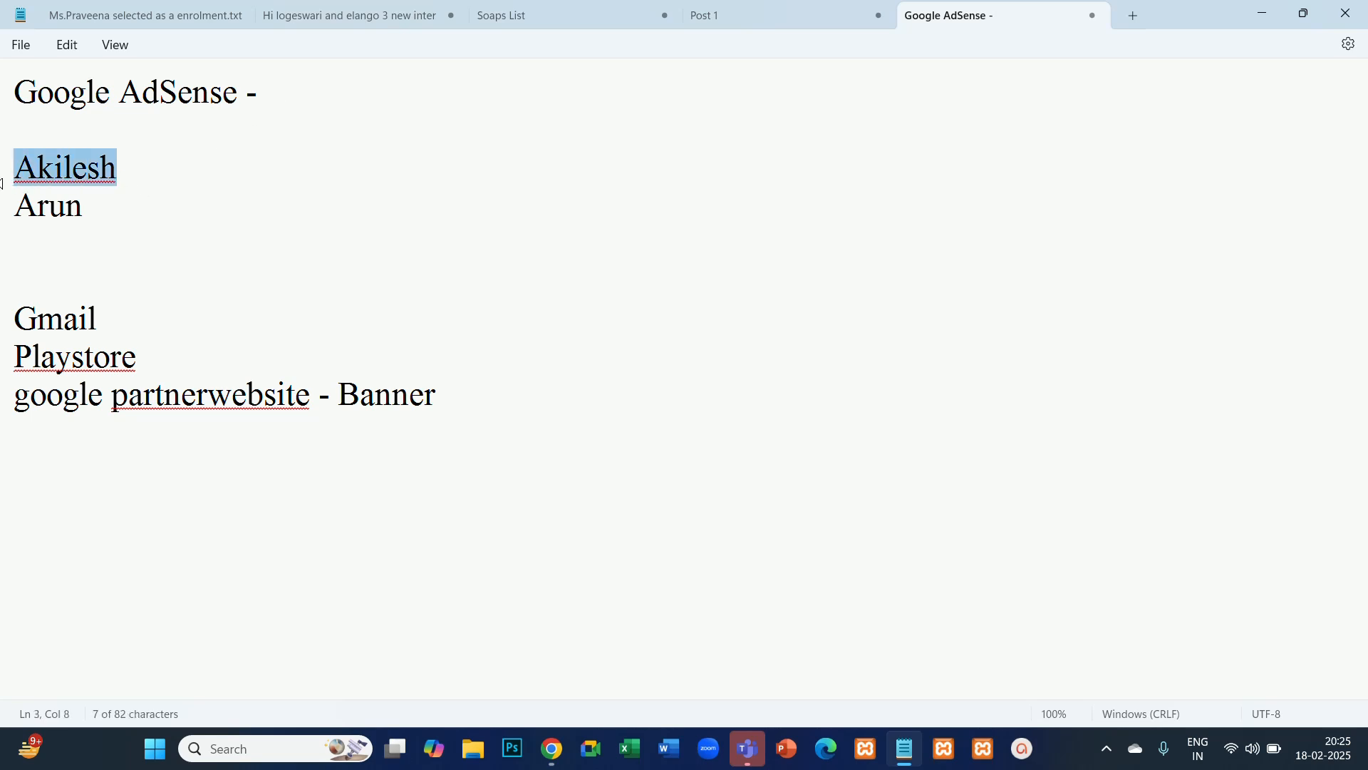
click(286, 98)
click(140, 168)
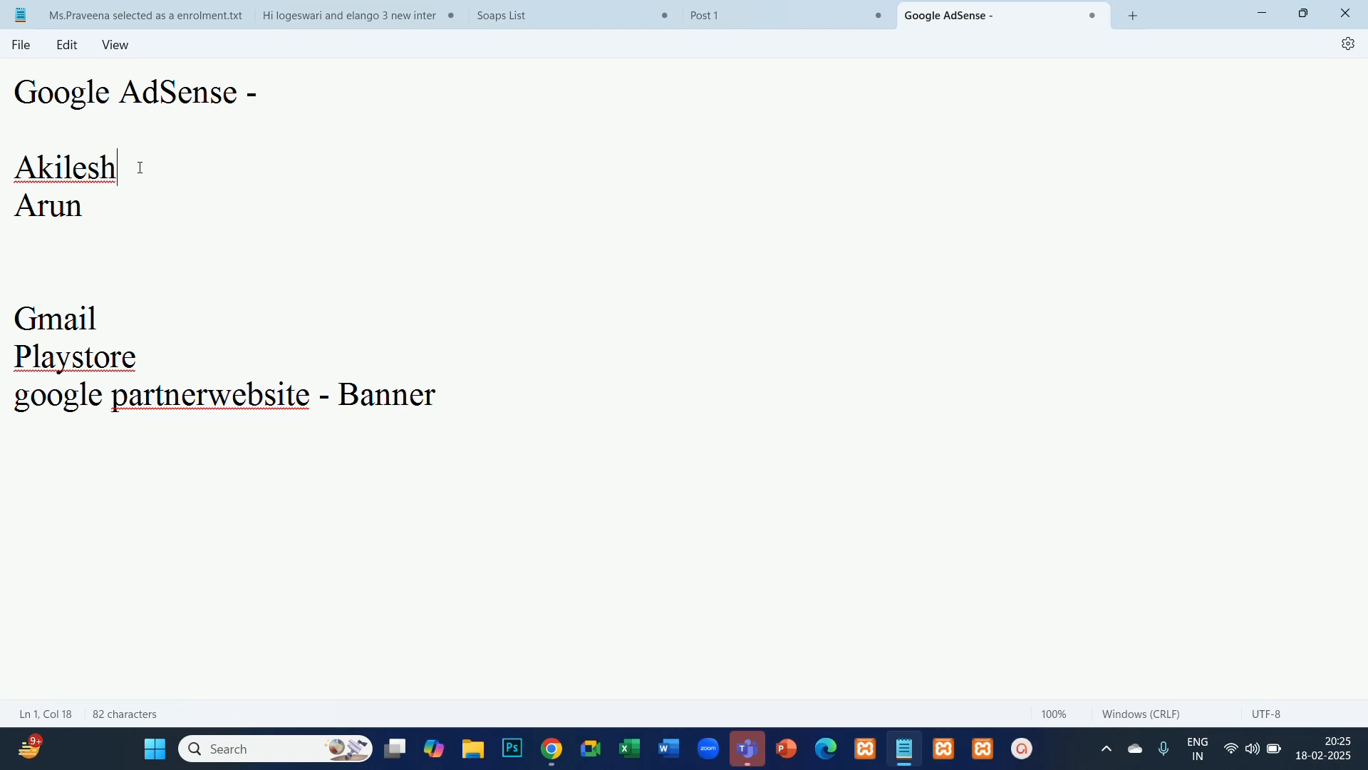
drag(140, 168, 17, 182)
click(269, 211)
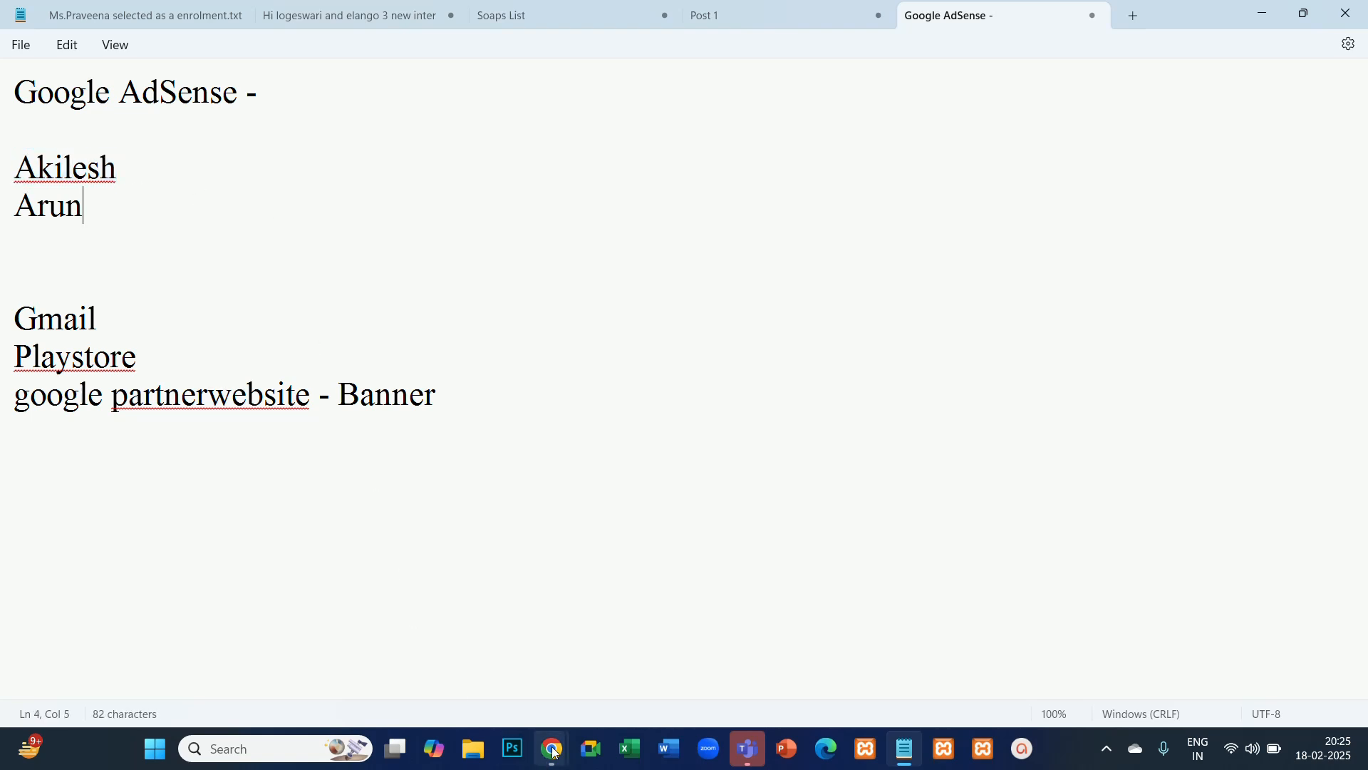
- Switch to the Oneindia Tamil news page in Chrome and examine the banner ad spaces across the page
mouse_move(555, 753)
click(452, 602)
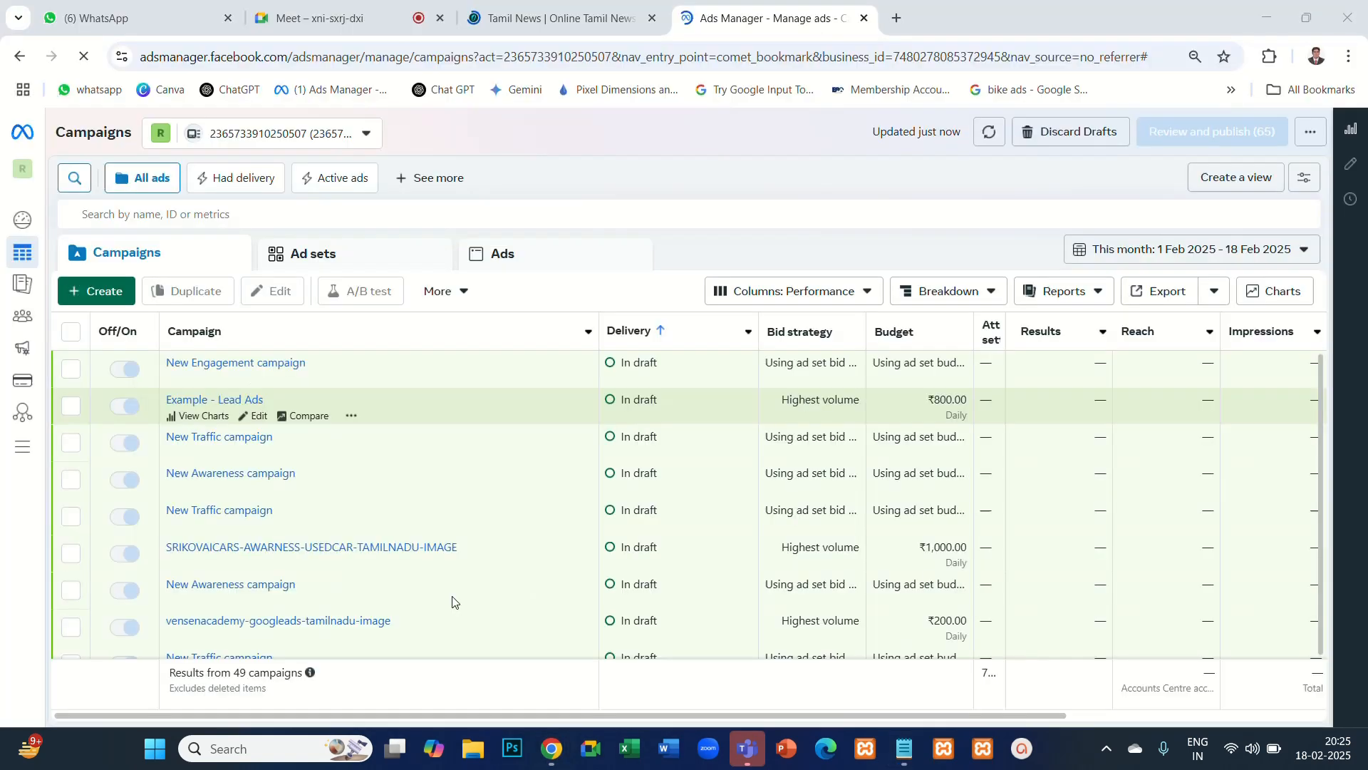
click(528, 20)
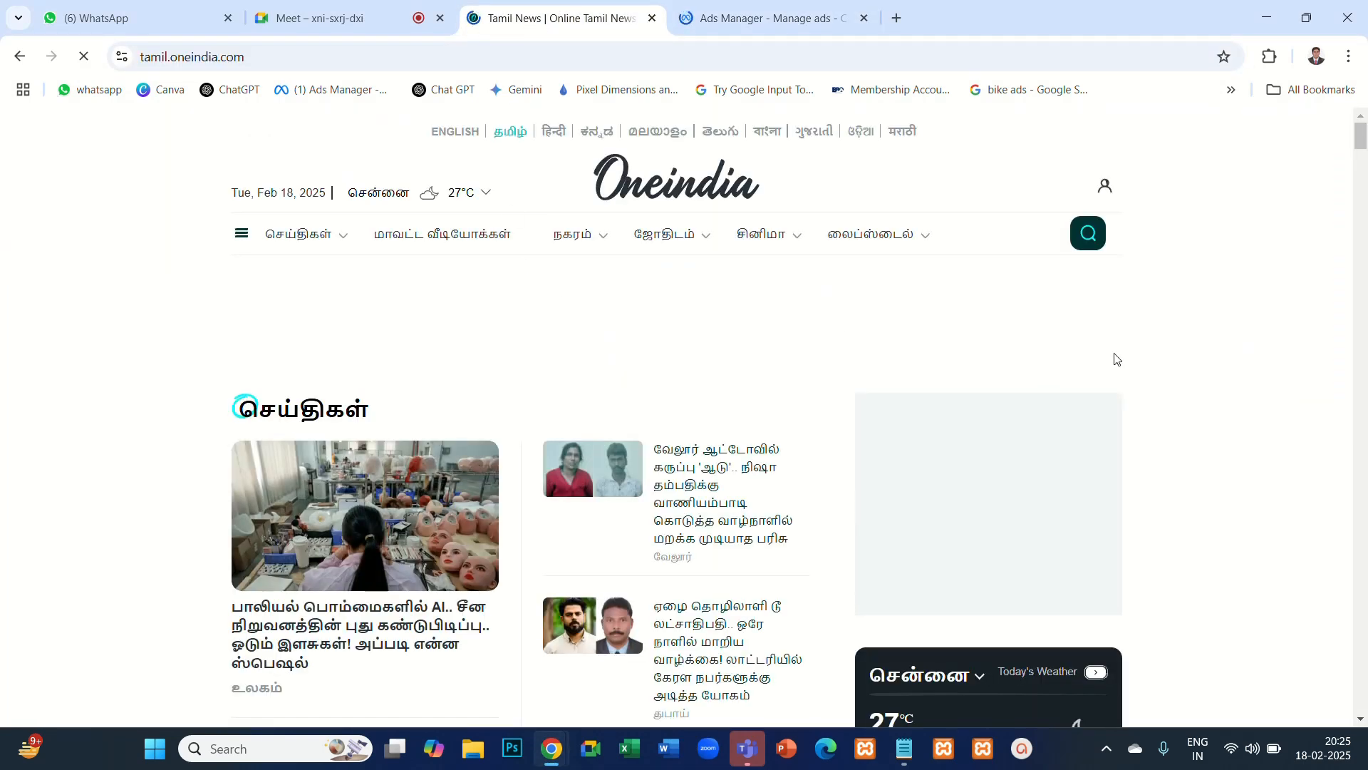
scroll(1149, 348, down, 8)
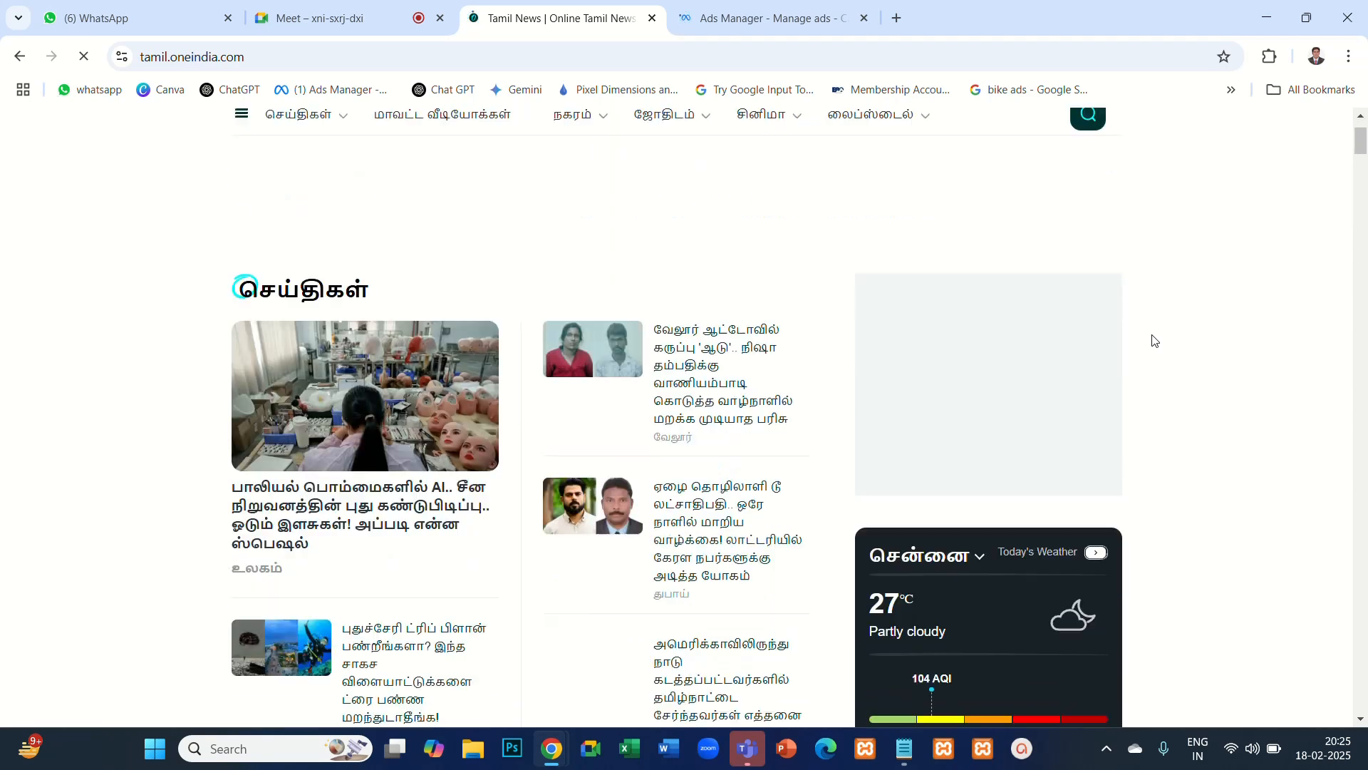
scroll(1156, 343, down, 10)
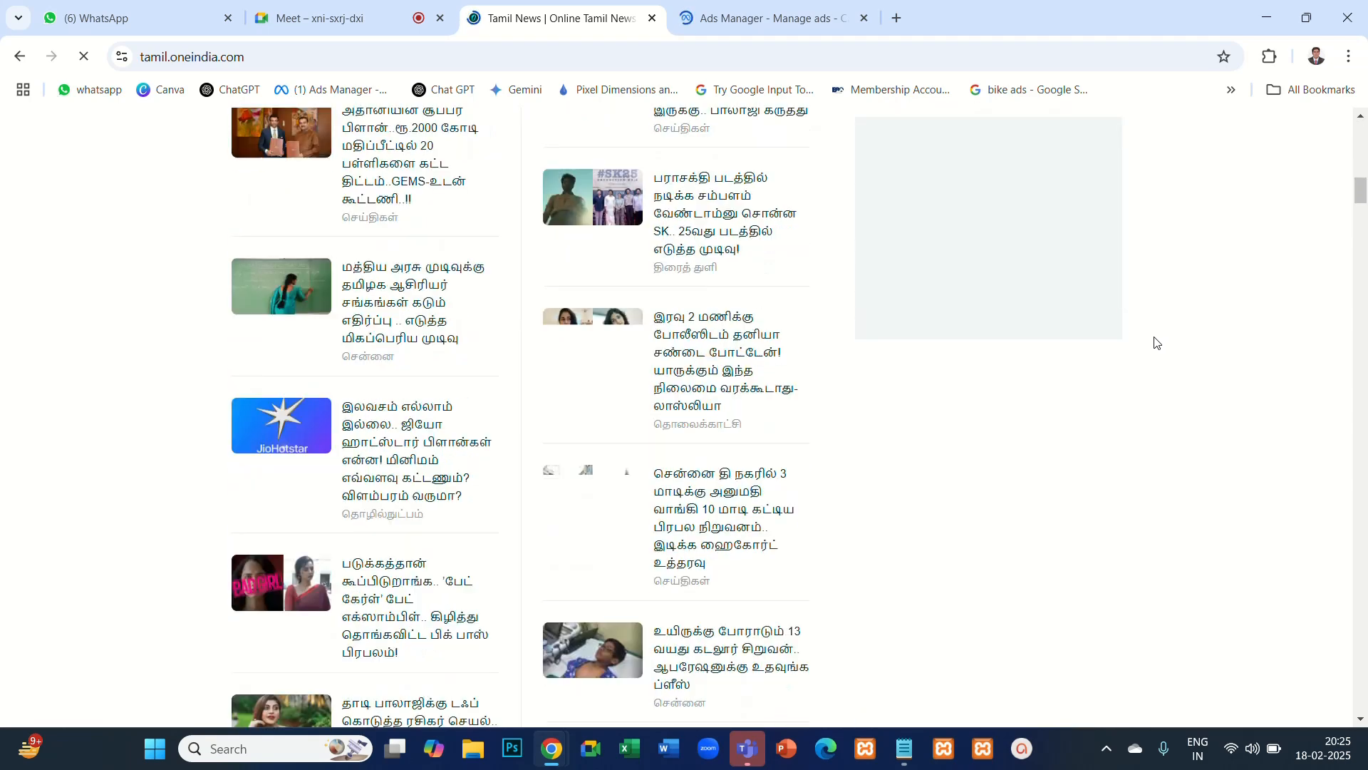
scroll(1156, 342, down, 19)
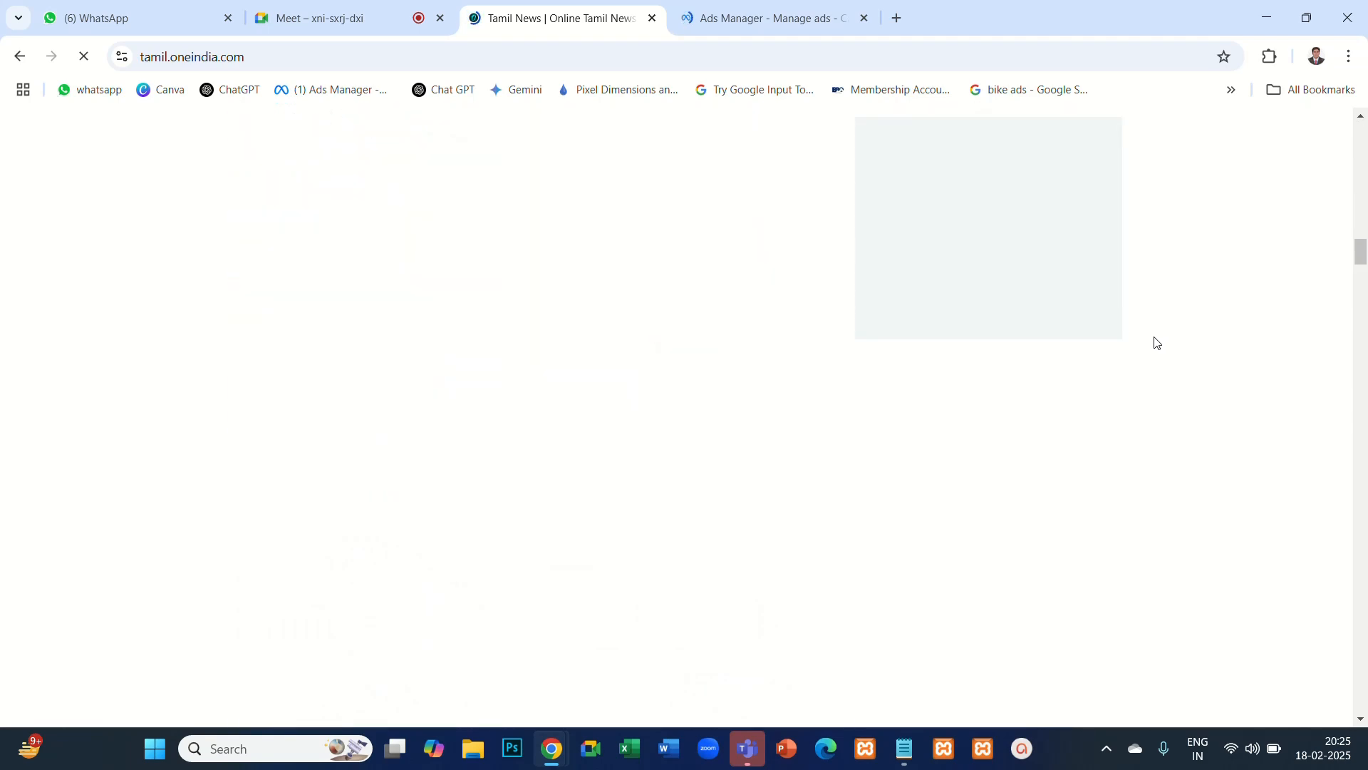
scroll(1152, 349, up, 18)
scroll(1150, 351, up, 16)
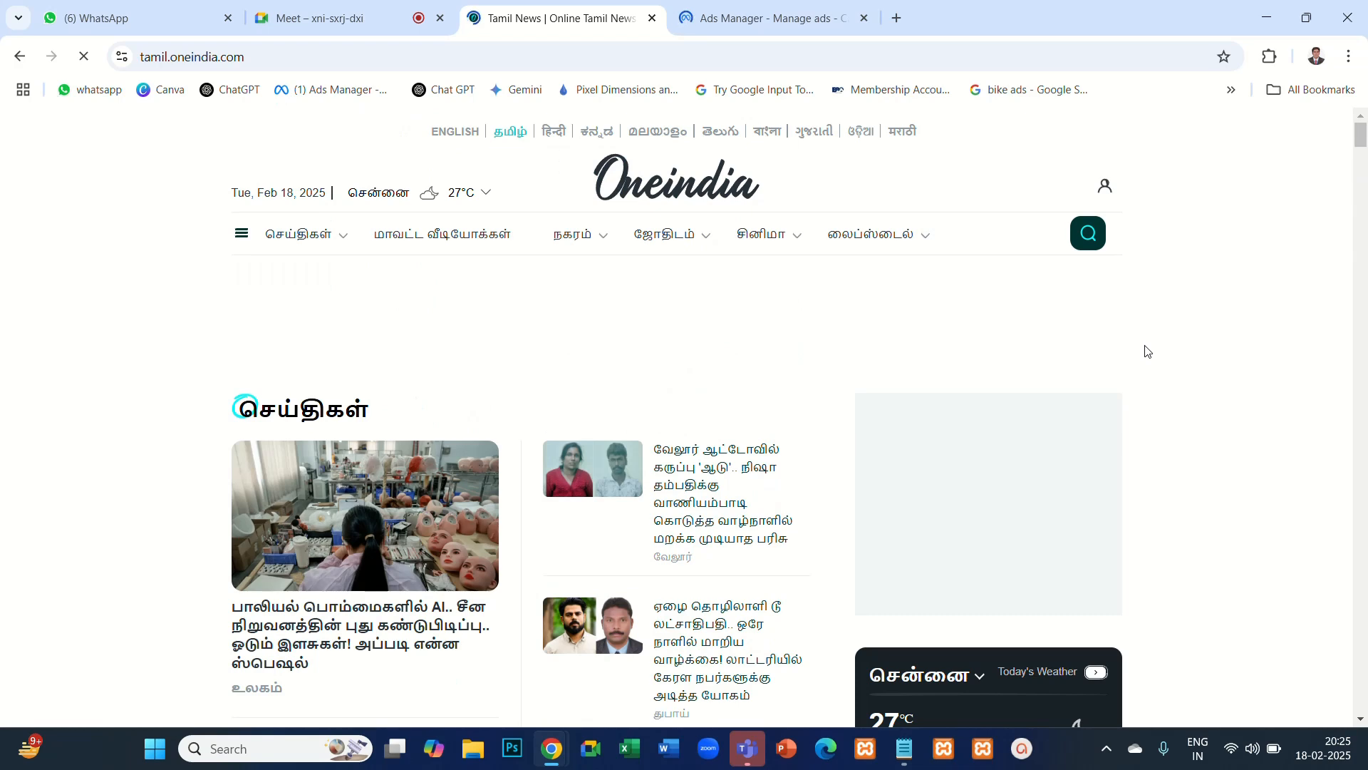
scroll(1148, 352, down, 3)
scroll(1148, 352, up, 3)
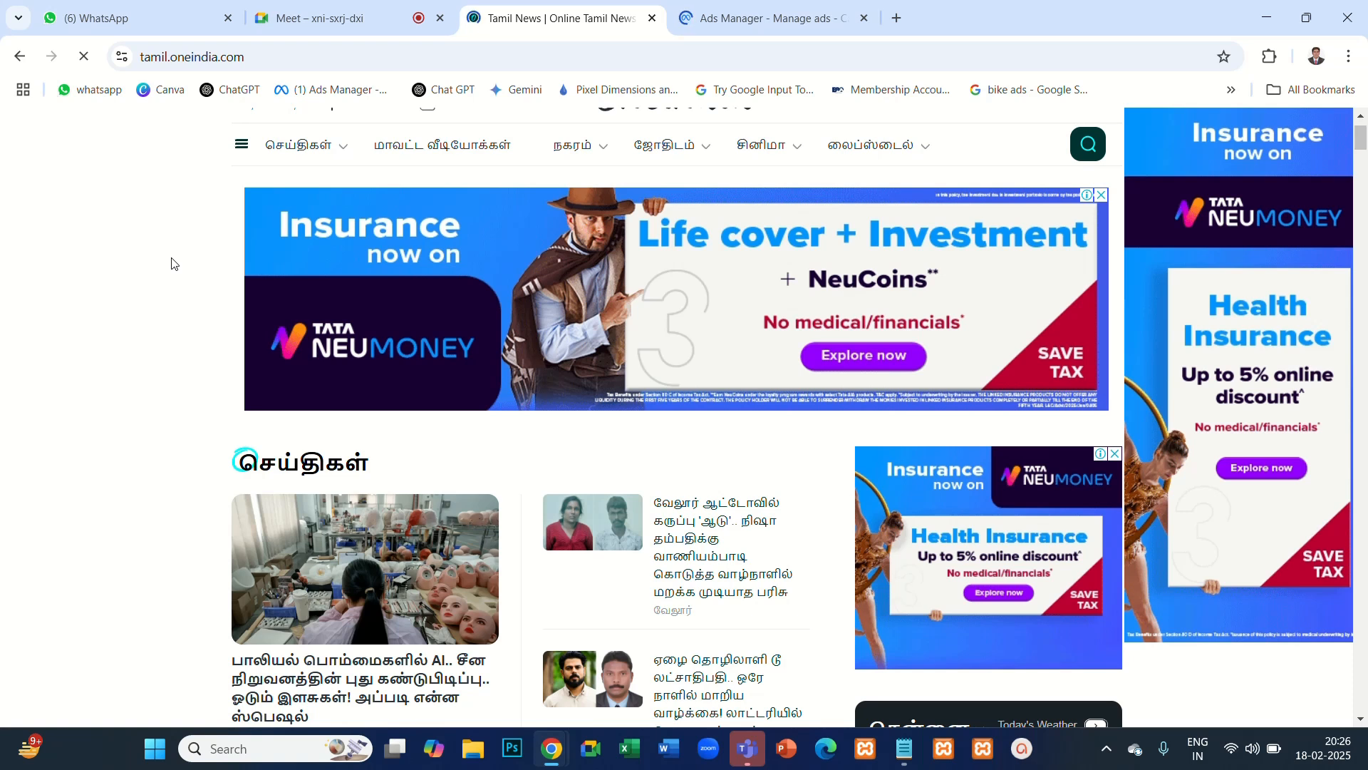
- Switch back to Notepad and add the heading "TARGETING OPTIONS:" below the partner website line, leaving two blank lines between them
click(905, 749)
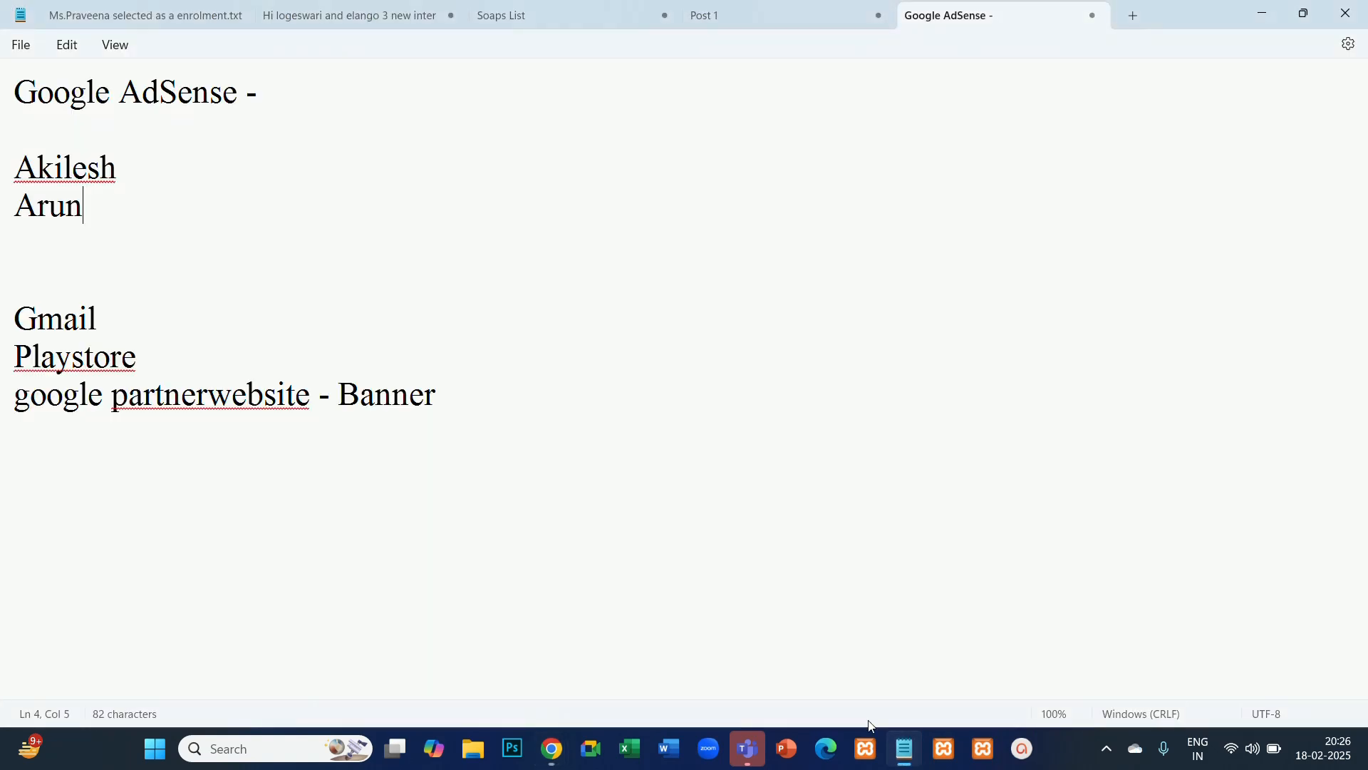
click(428, 356)
click(465, 394)
key(Return)
key(Return)
key(Return)
text(TARG)
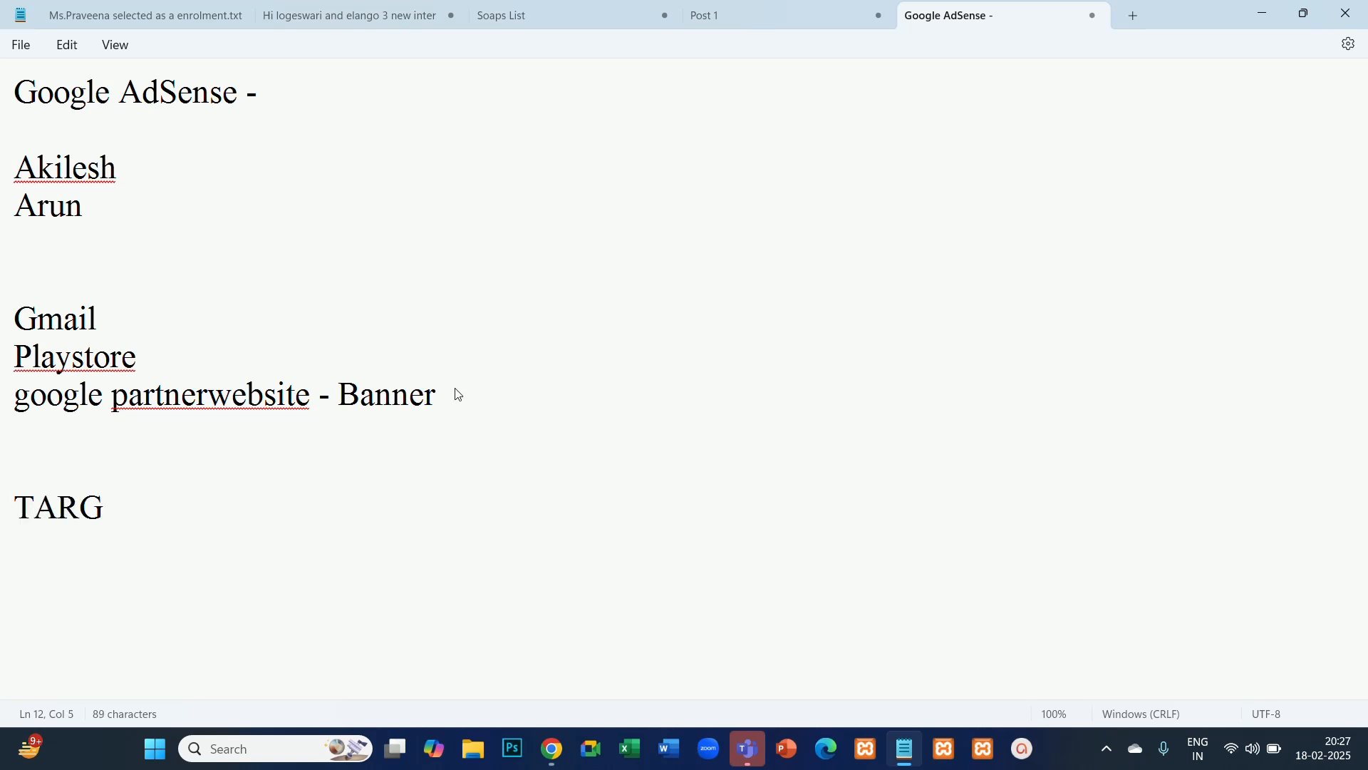
text(ETING OPTIO)
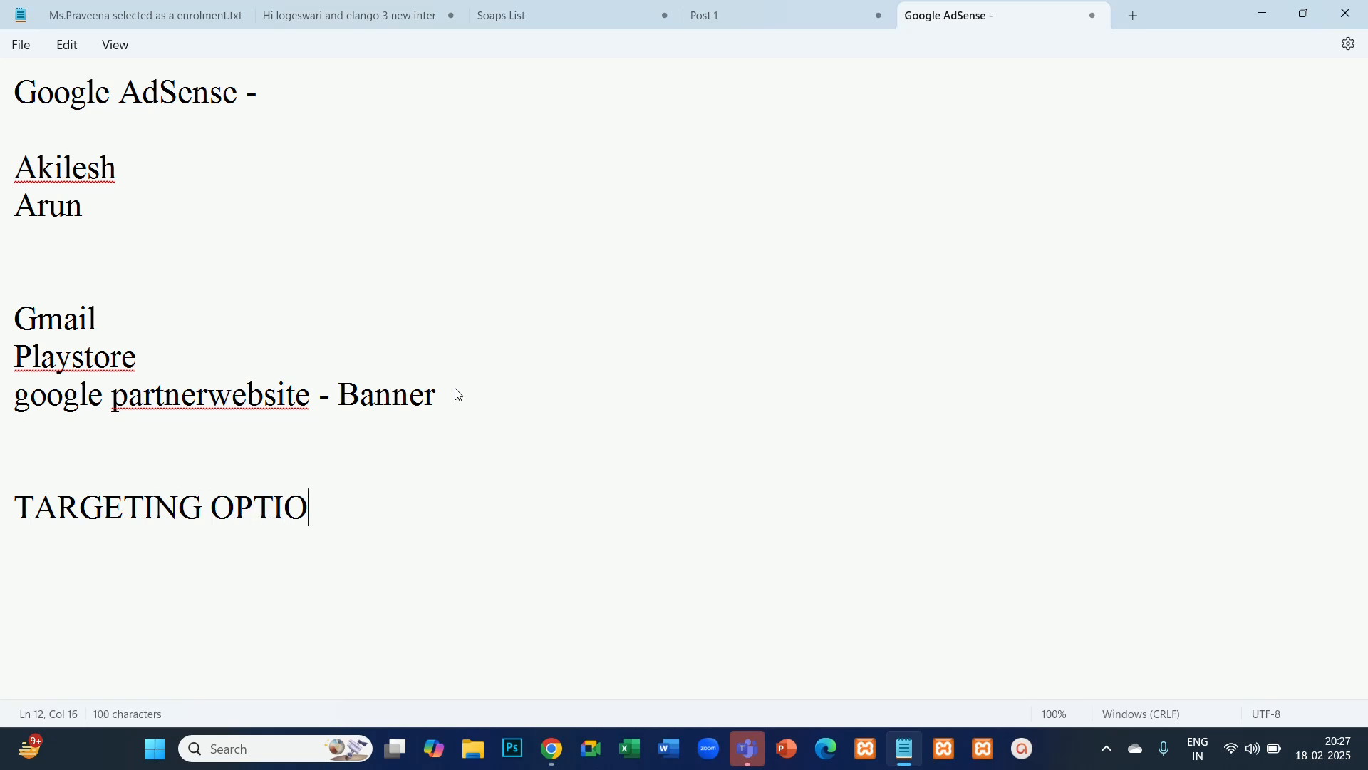
text(NS")
key(BackSpace)
text(:)
- List "KEYWORDS", "TOPICS" and "PLACMENT" on separate lines one blank line below the targeting heading, ending with several blank lines
key(Return)
key(Return)
text(KEYWORDS)
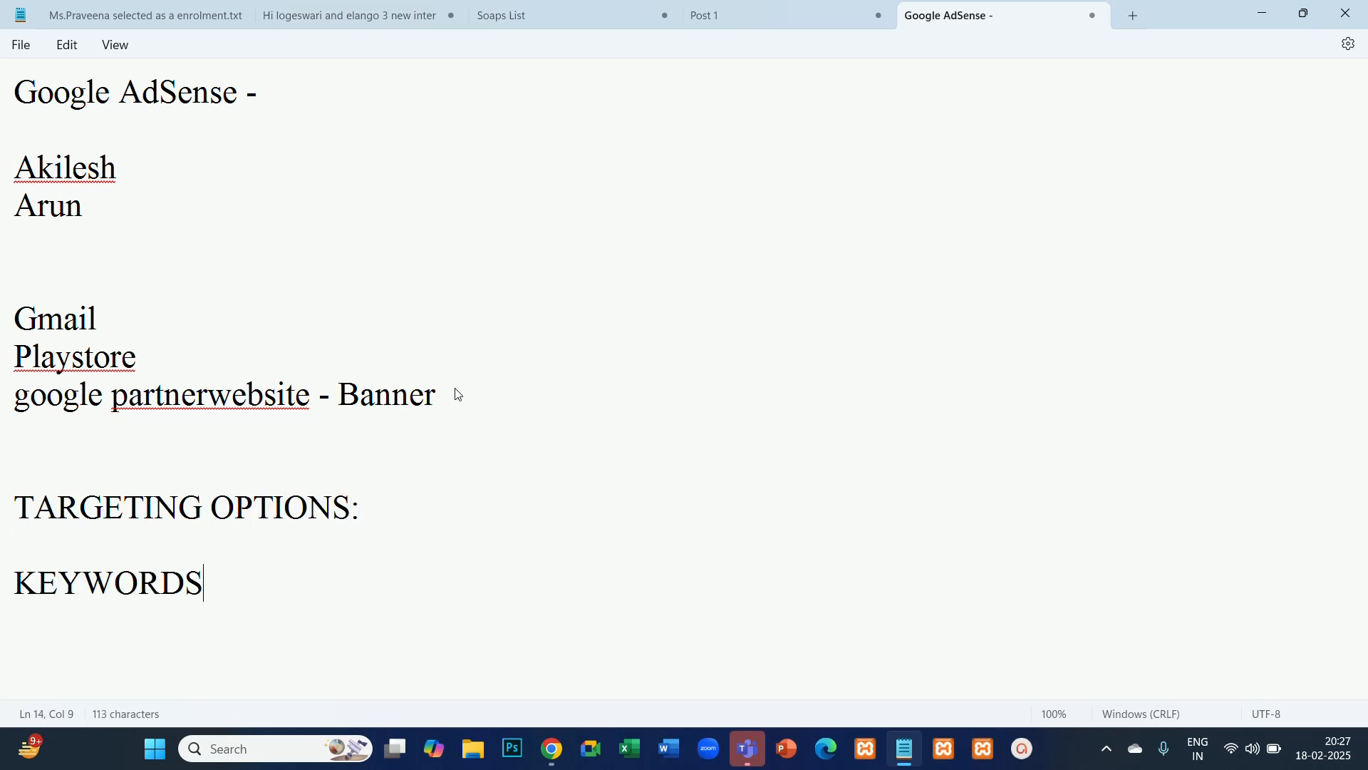
key(Return)
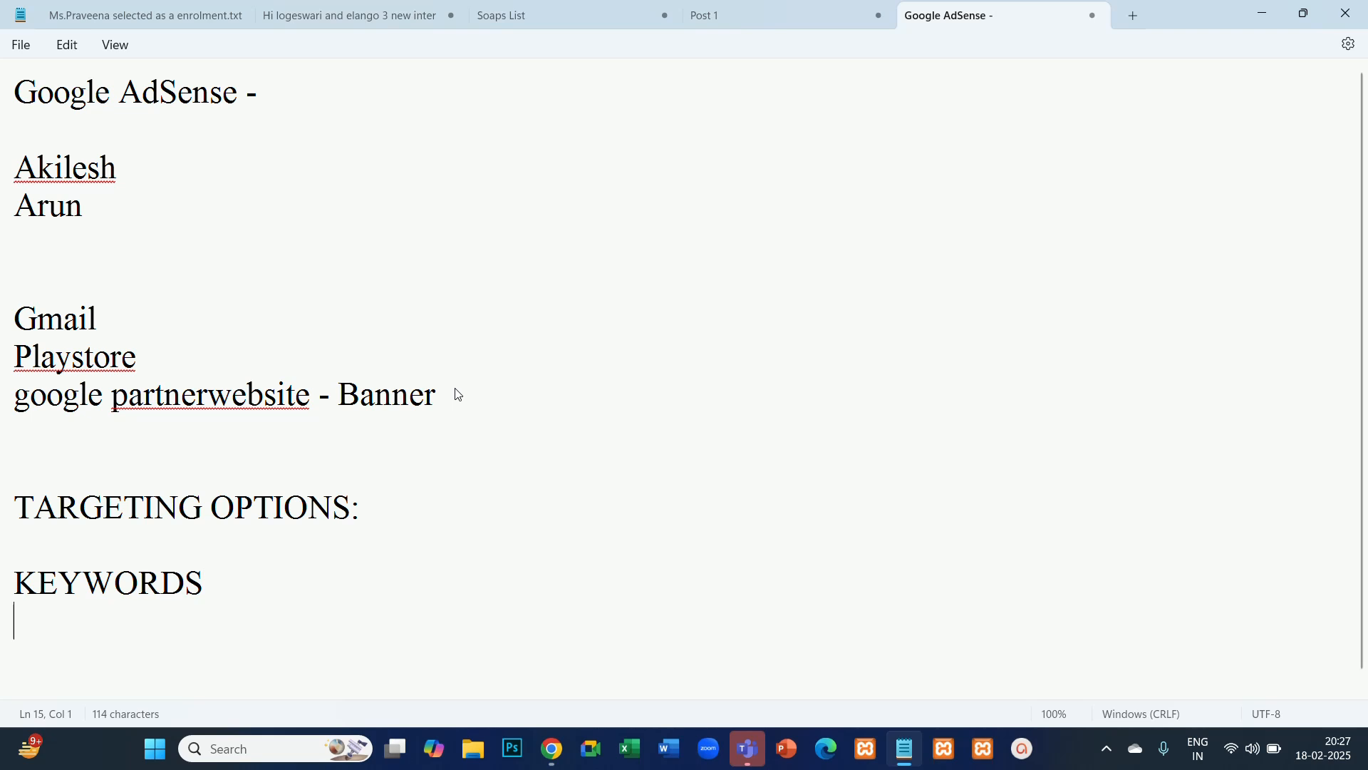
text(TOPICS)
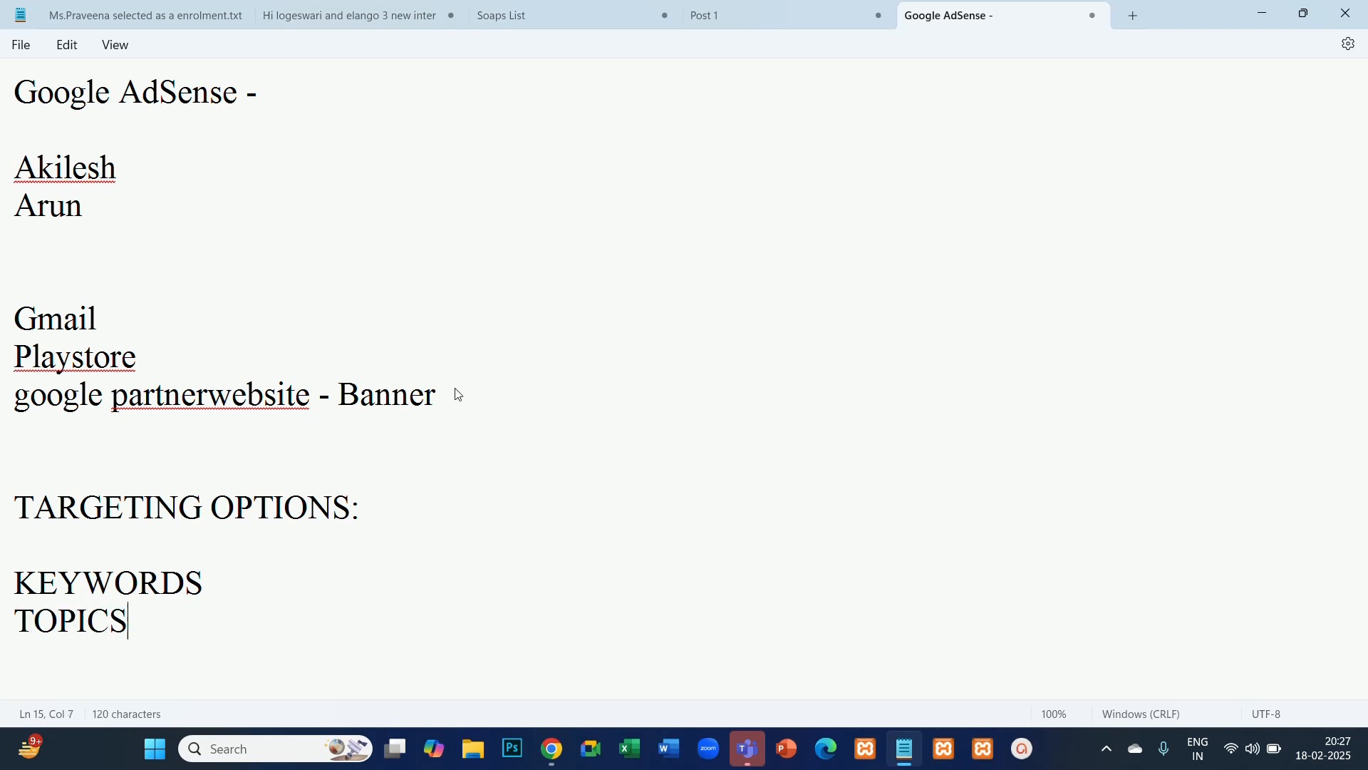
key(Return)
text(PLACMENT)
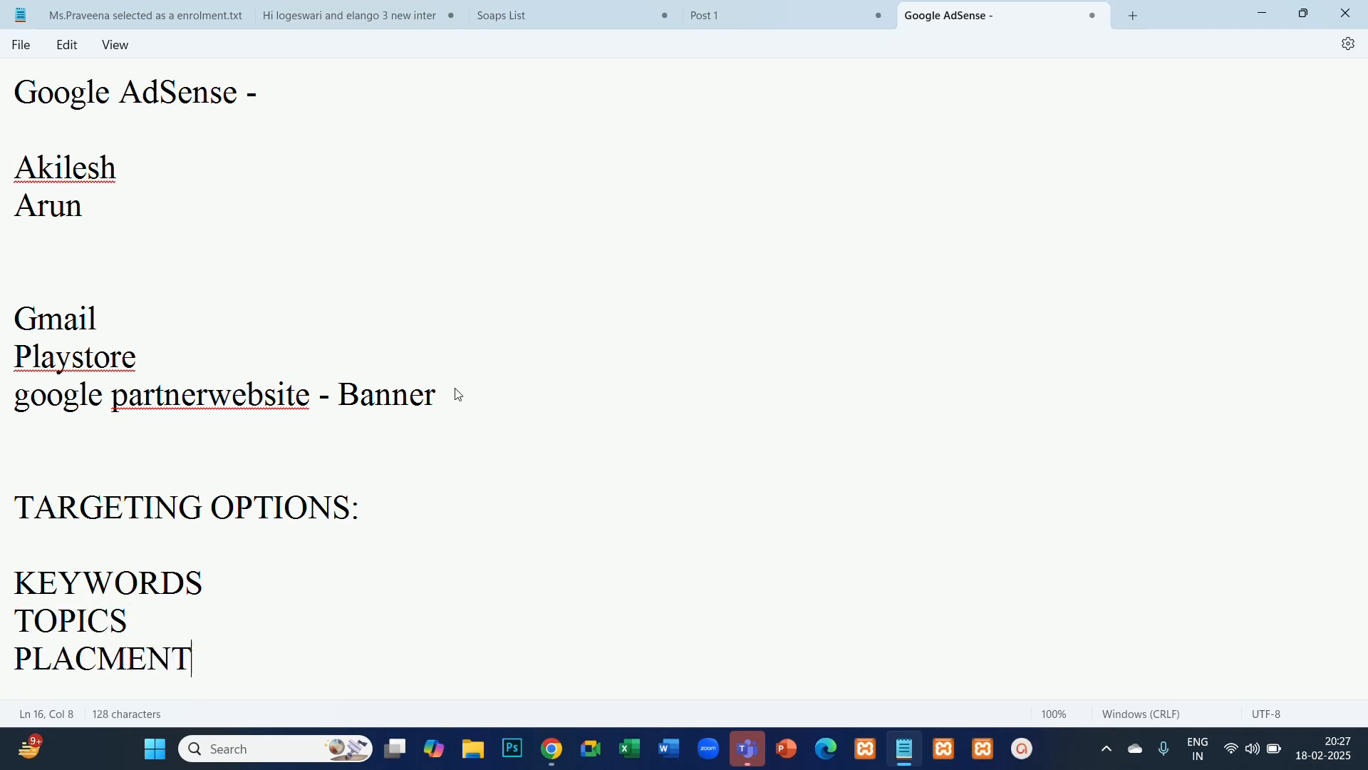
key(Return)
key(Return)
key(Return)
key(Return)
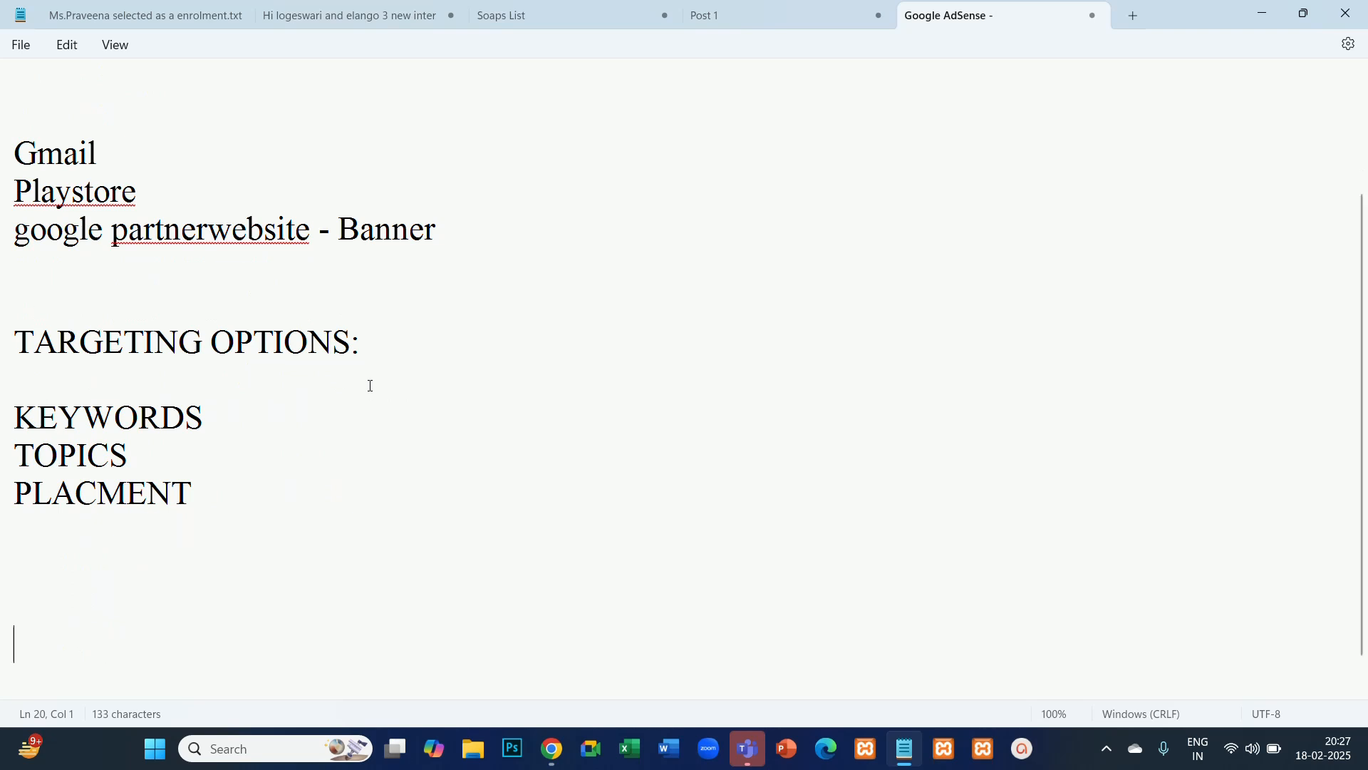
- Add another person's first name in parentheses after the first name in the note
scroll(370, 386, up, 2)
click(141, 164)
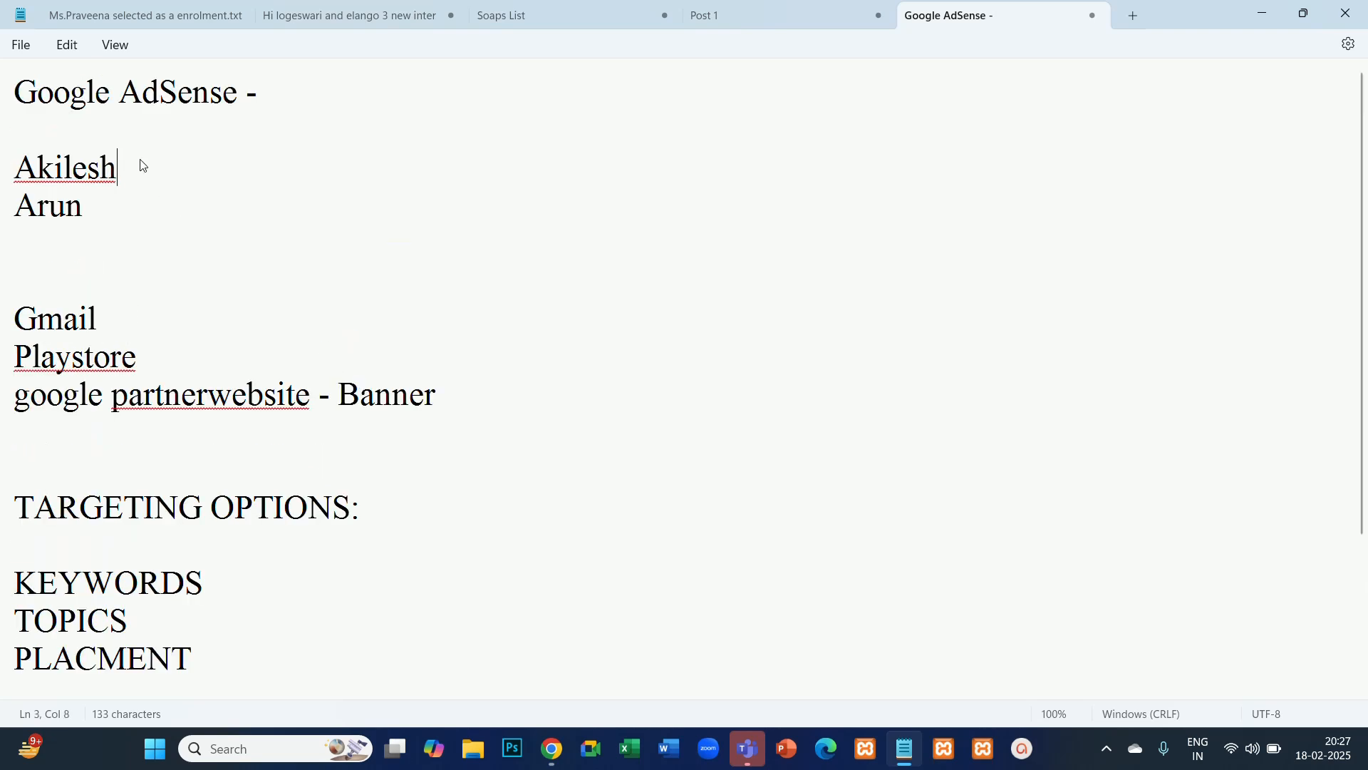
text(()
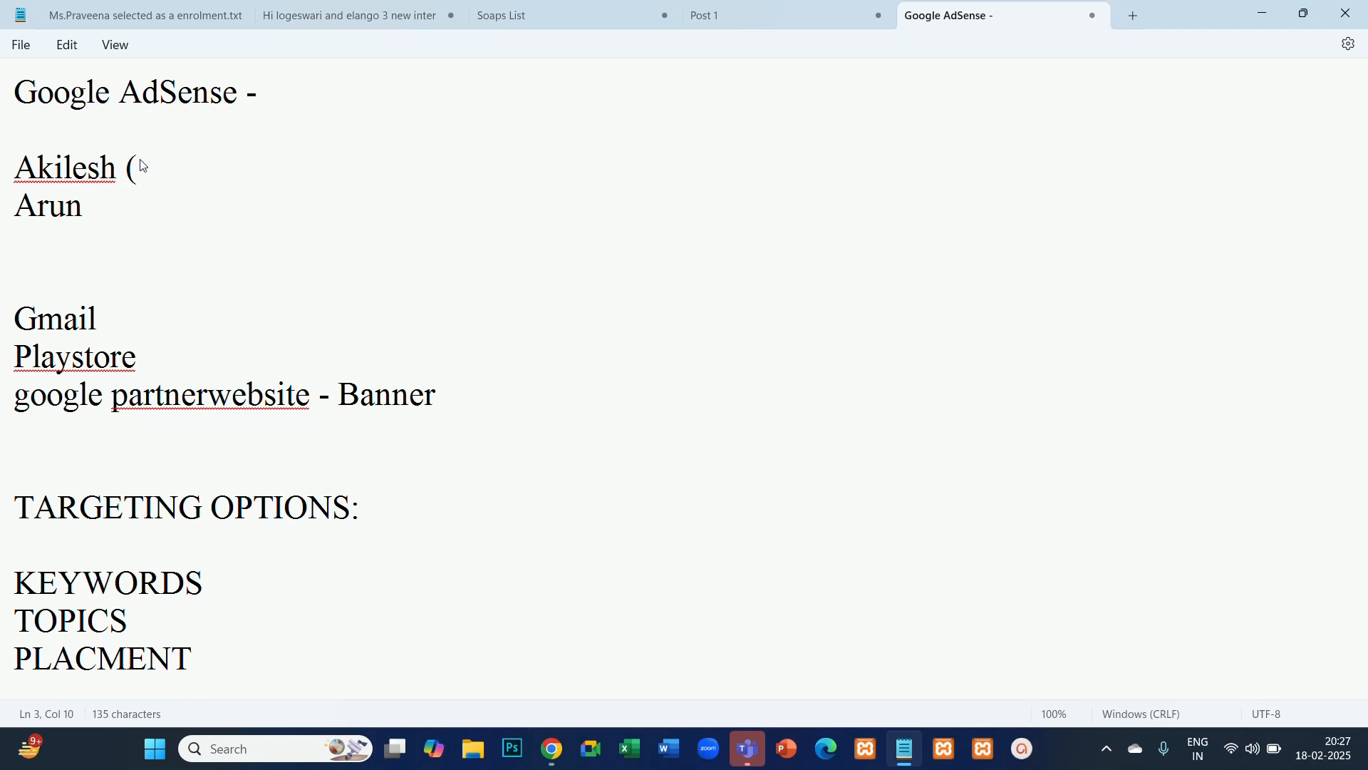
text(SAchin)
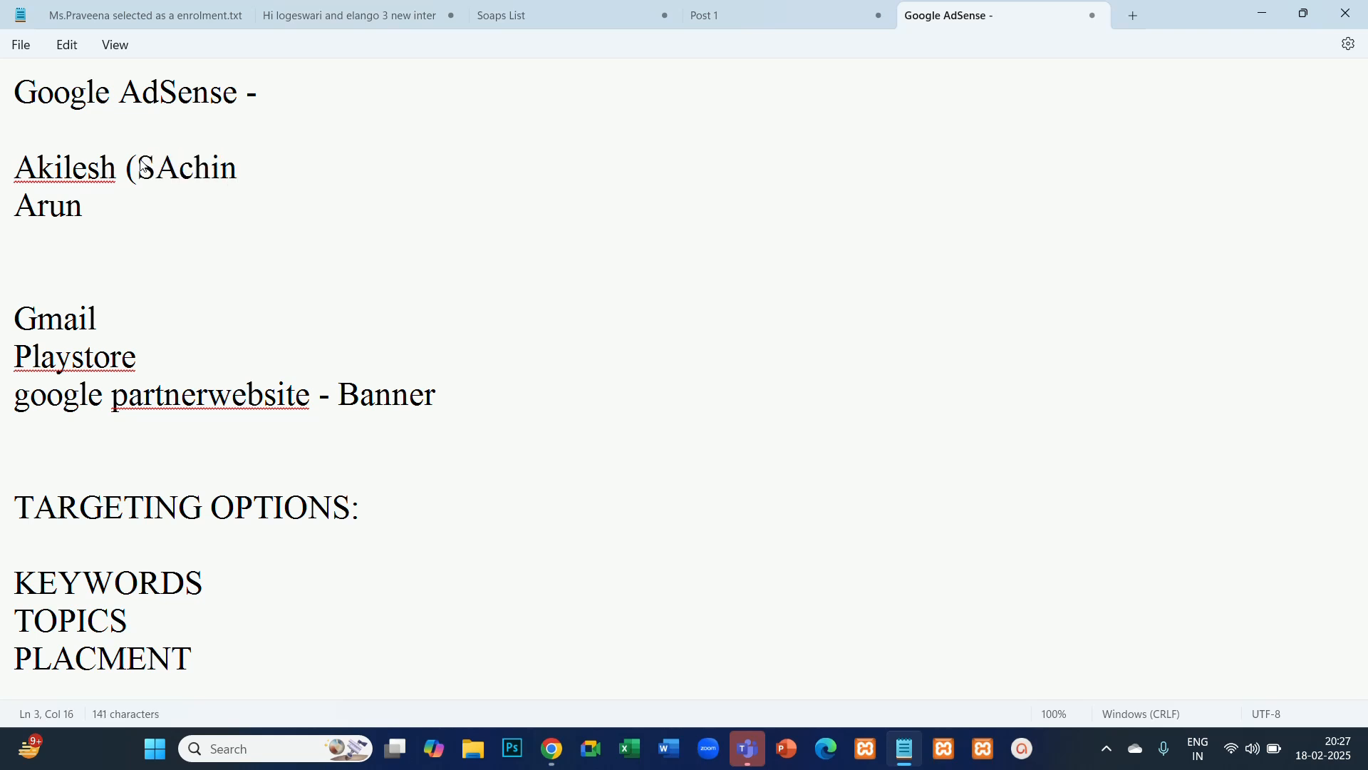
text())
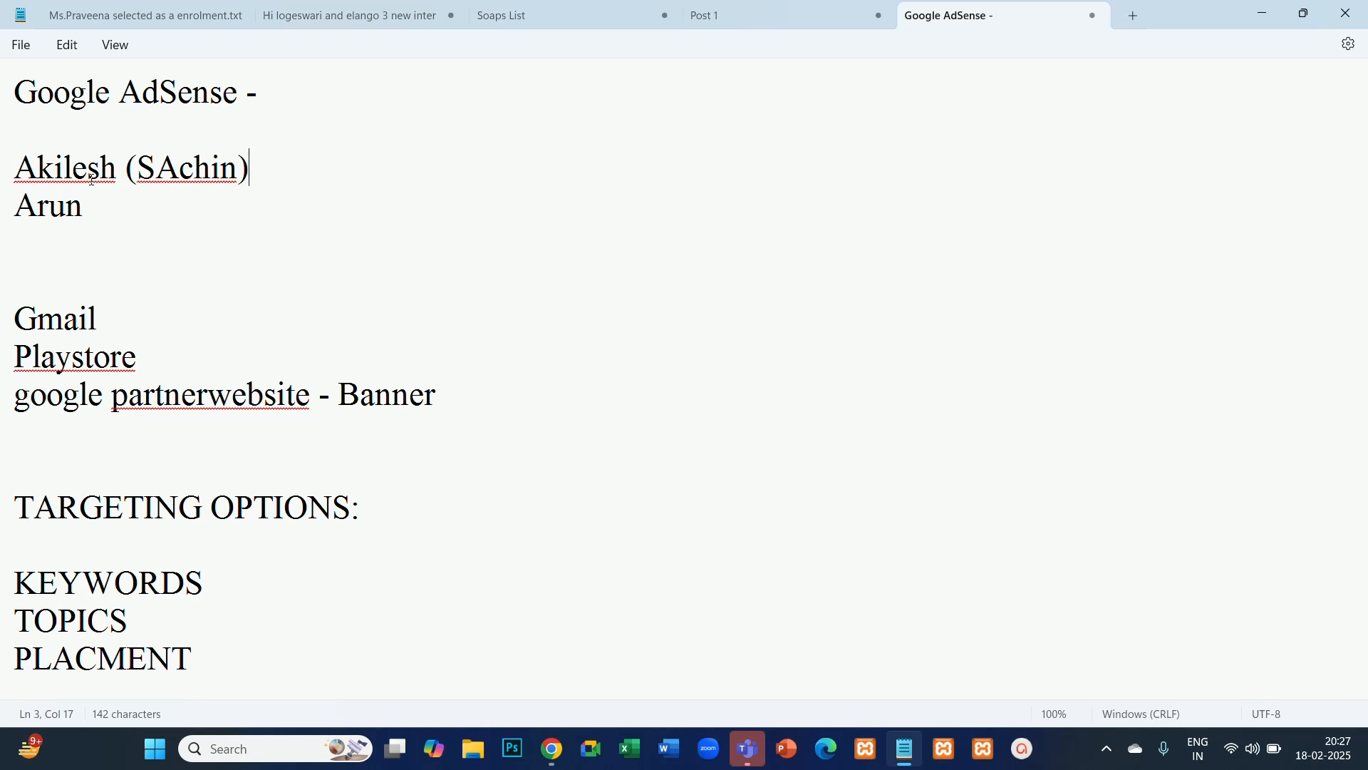
- Append the parenthesised first name from the note to the "KEYWORDS" line and "(sports)" to the "TOPICS" line
click(224, 584)
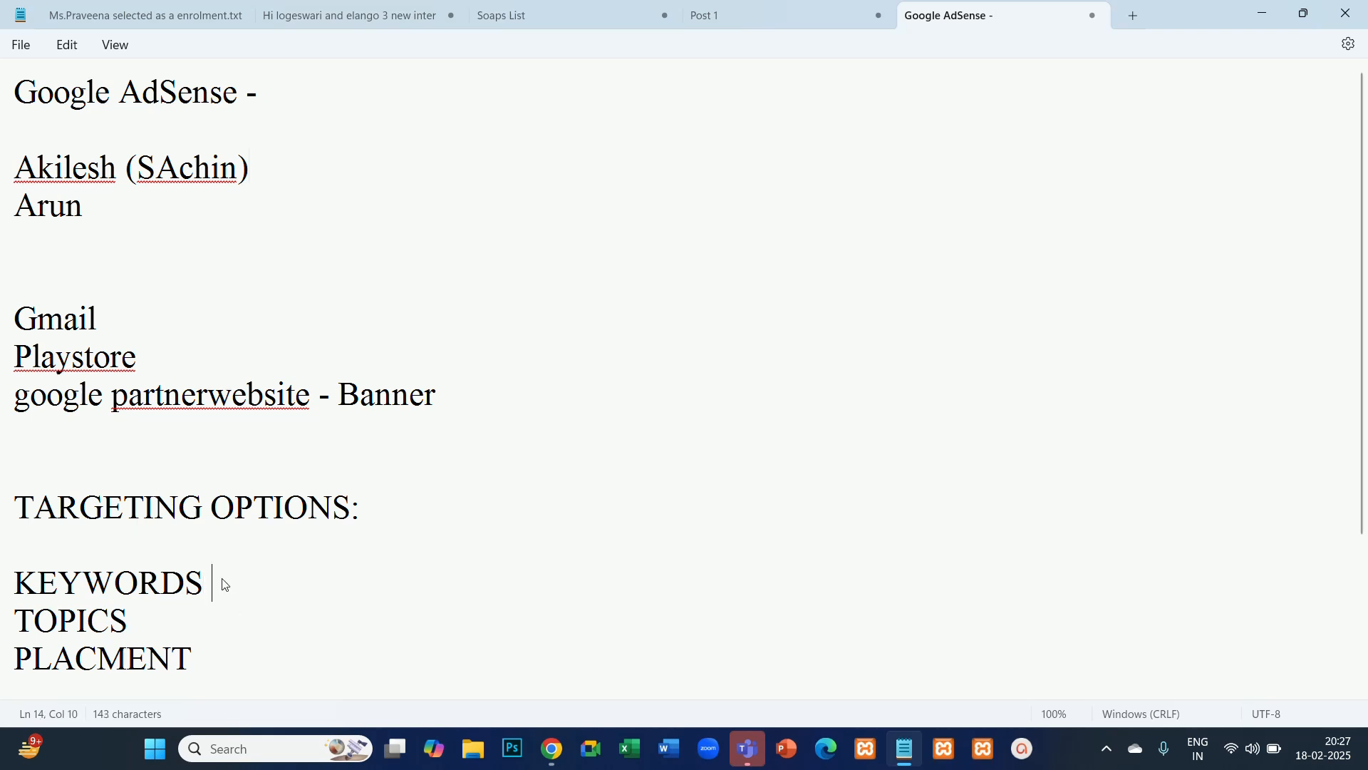
text((sachin))
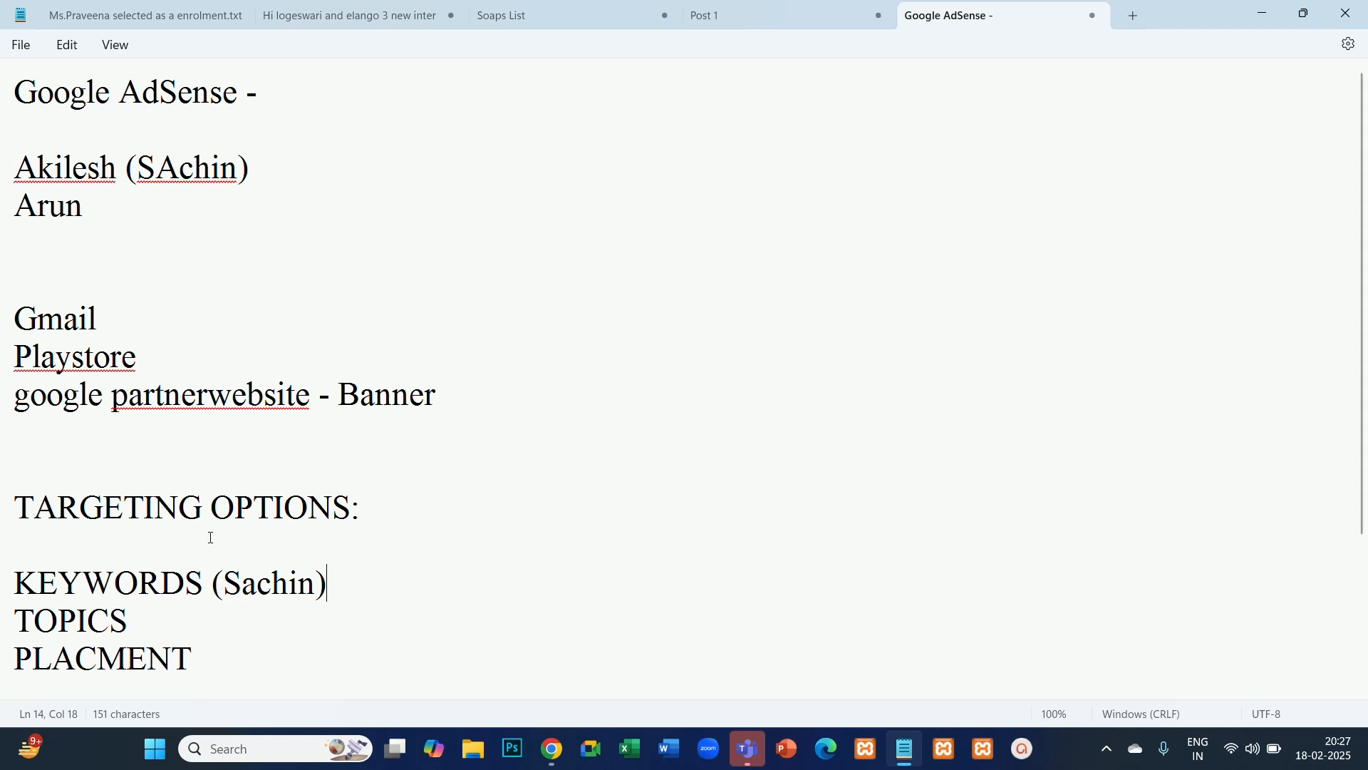
drag(278, 167, 4, 171)
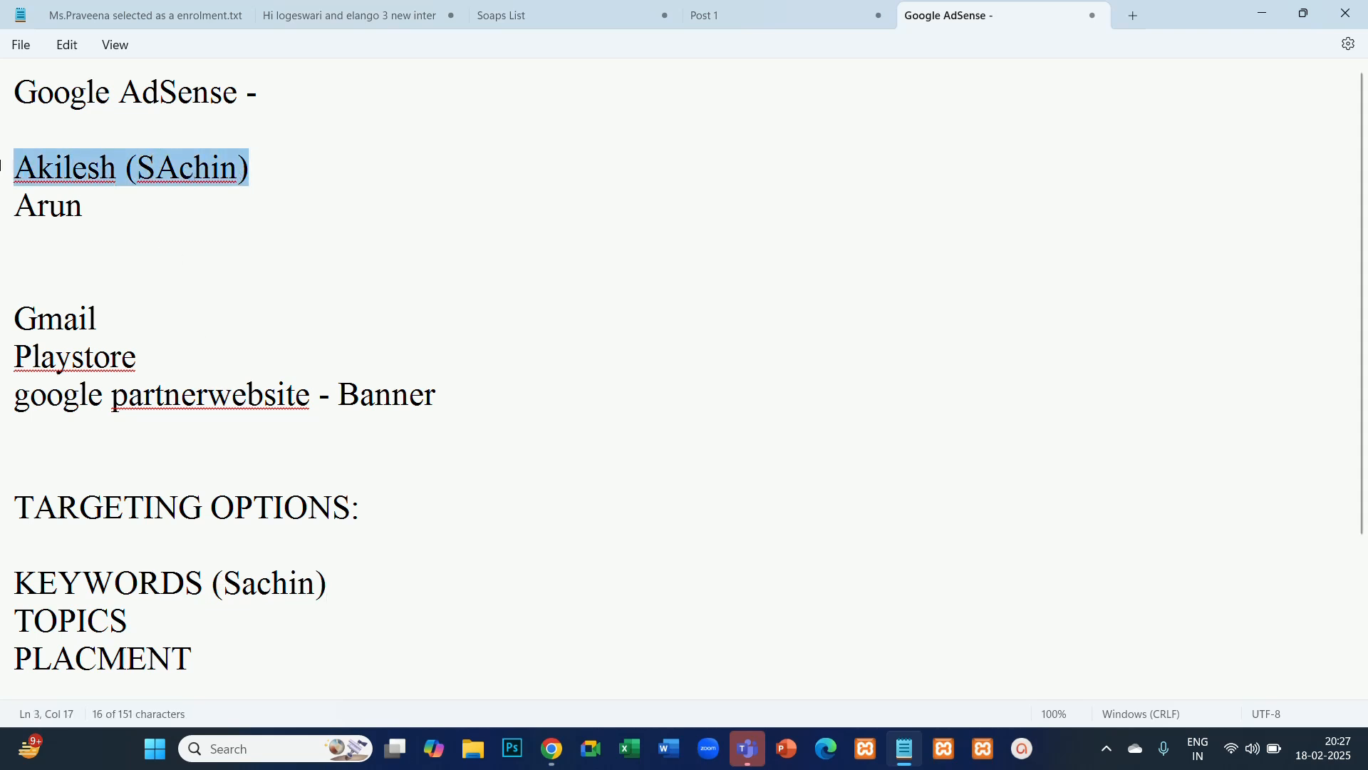
click(162, 612)
text((sp)
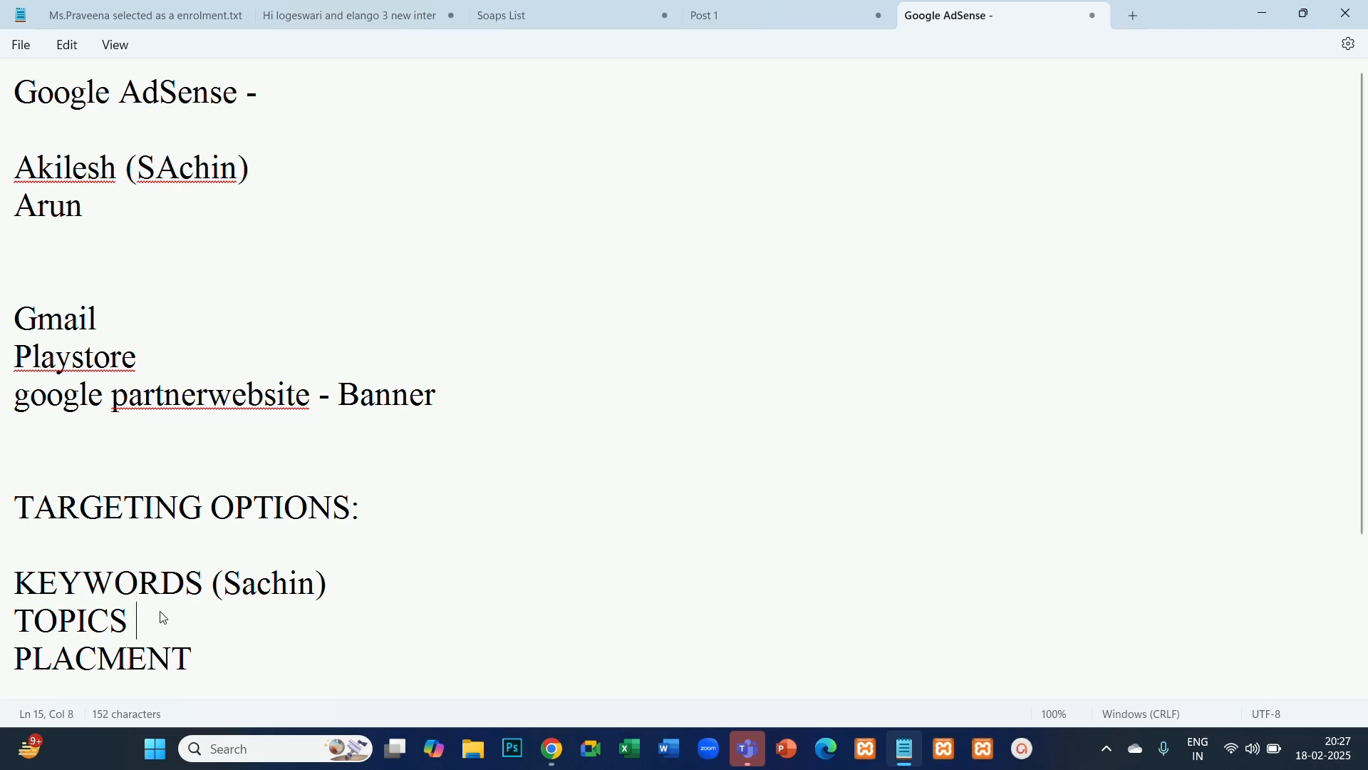
text(orts))
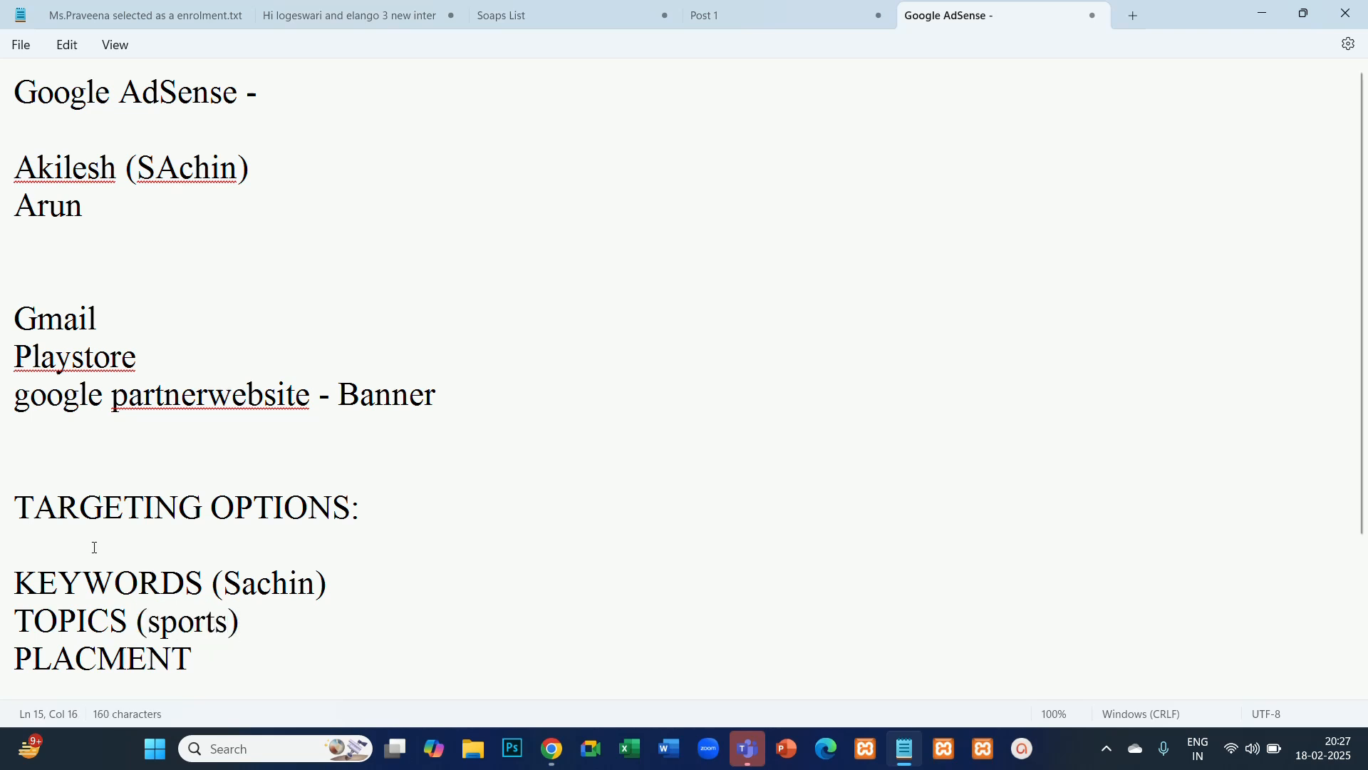
- Highlight the line with the parenthesised name, the "TARGETING OPTIONS:" block and the "google partnerwebsite" entry to point them out
click(104, 168)
click(251, 171)
drag(240, 171, 14, 169)
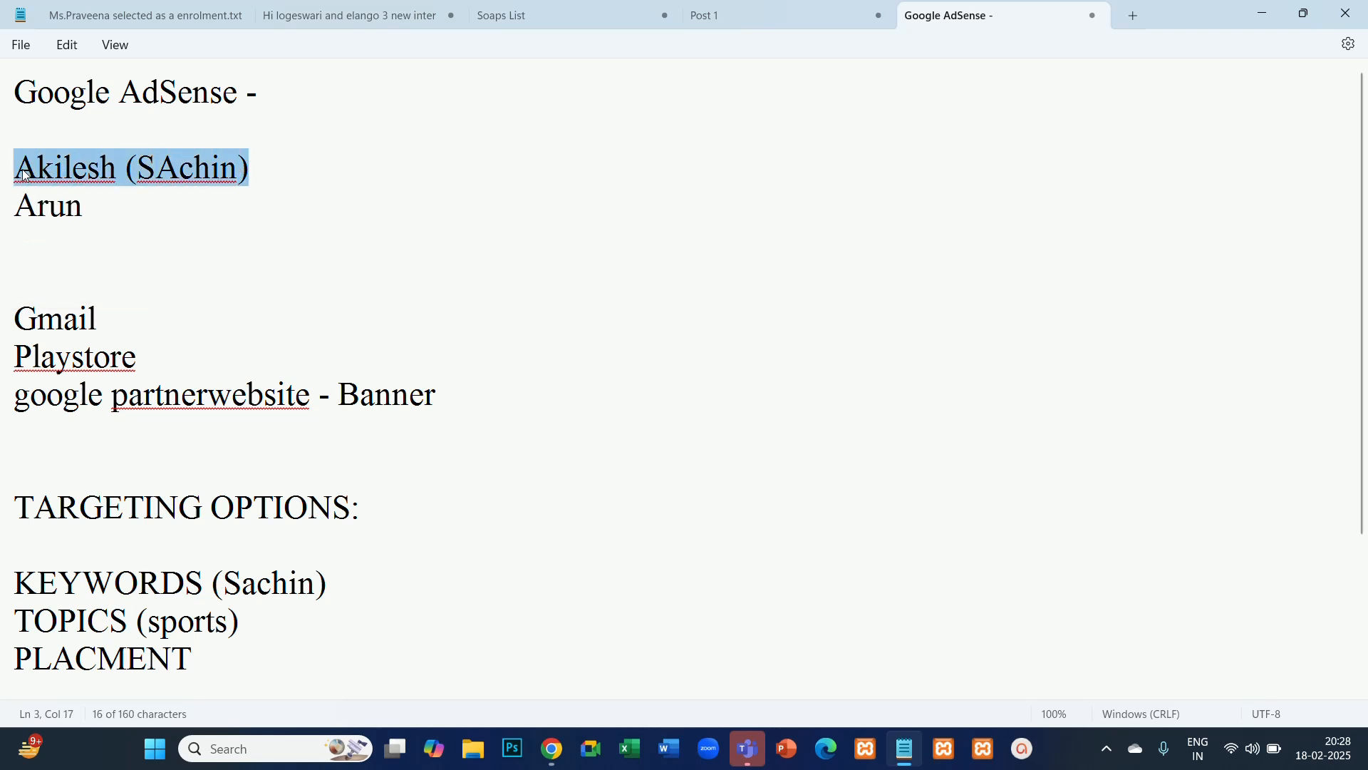
click(278, 278)
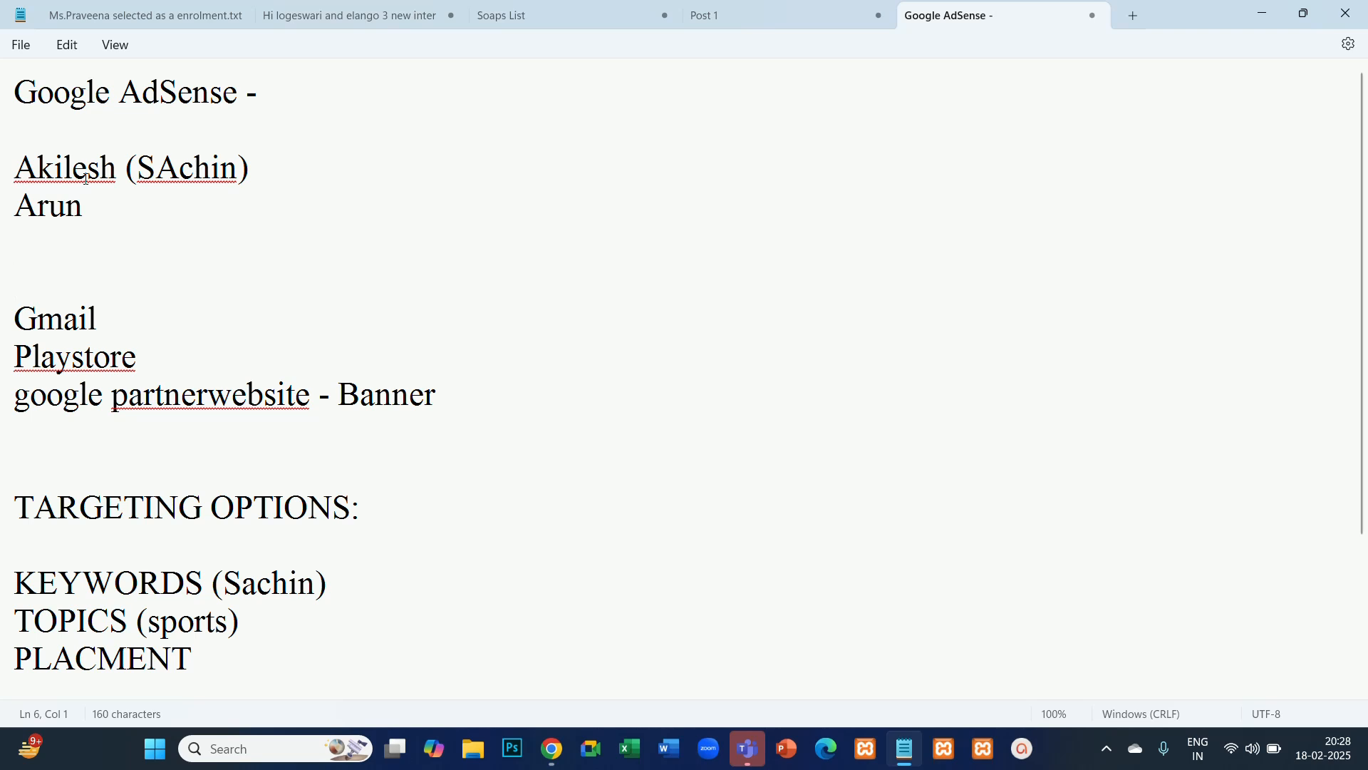
click(192, 661)
drag(14, 169, 263, 171)
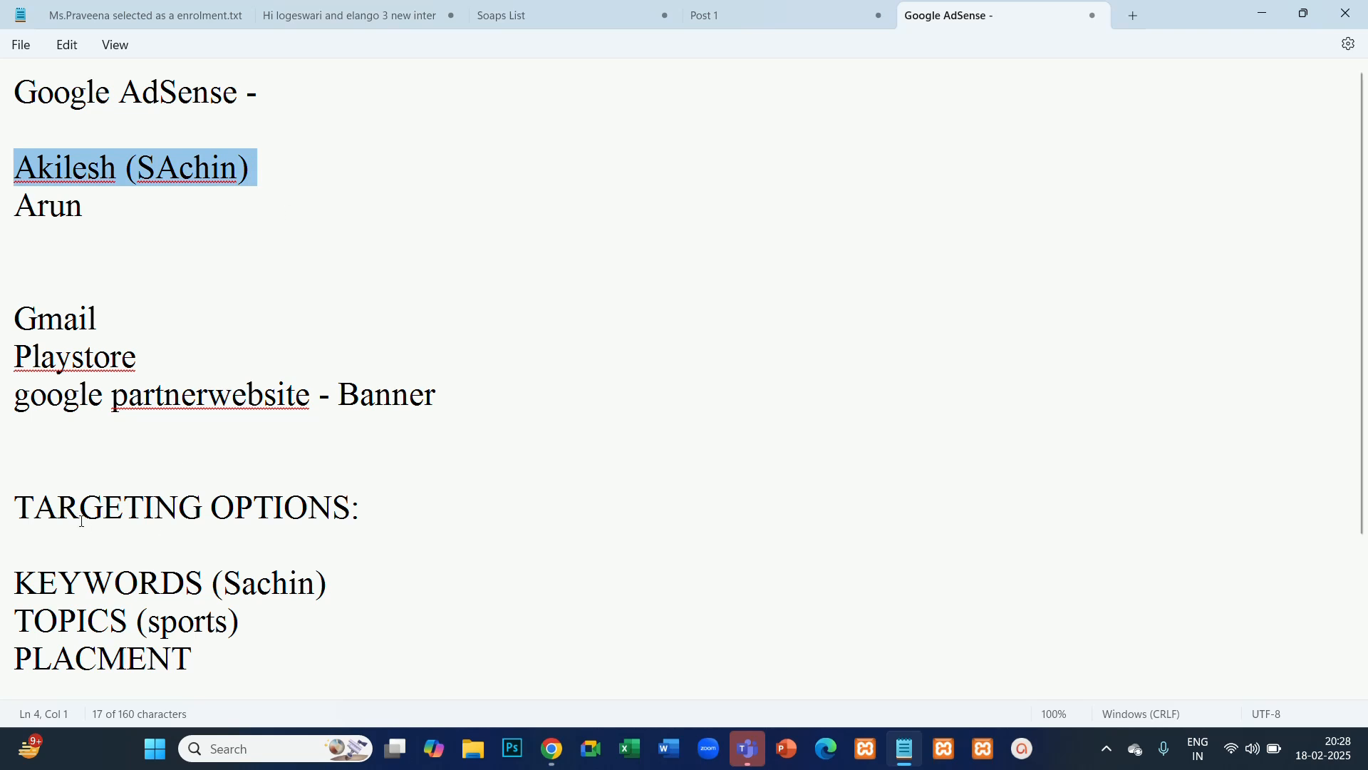
click(8, 503)
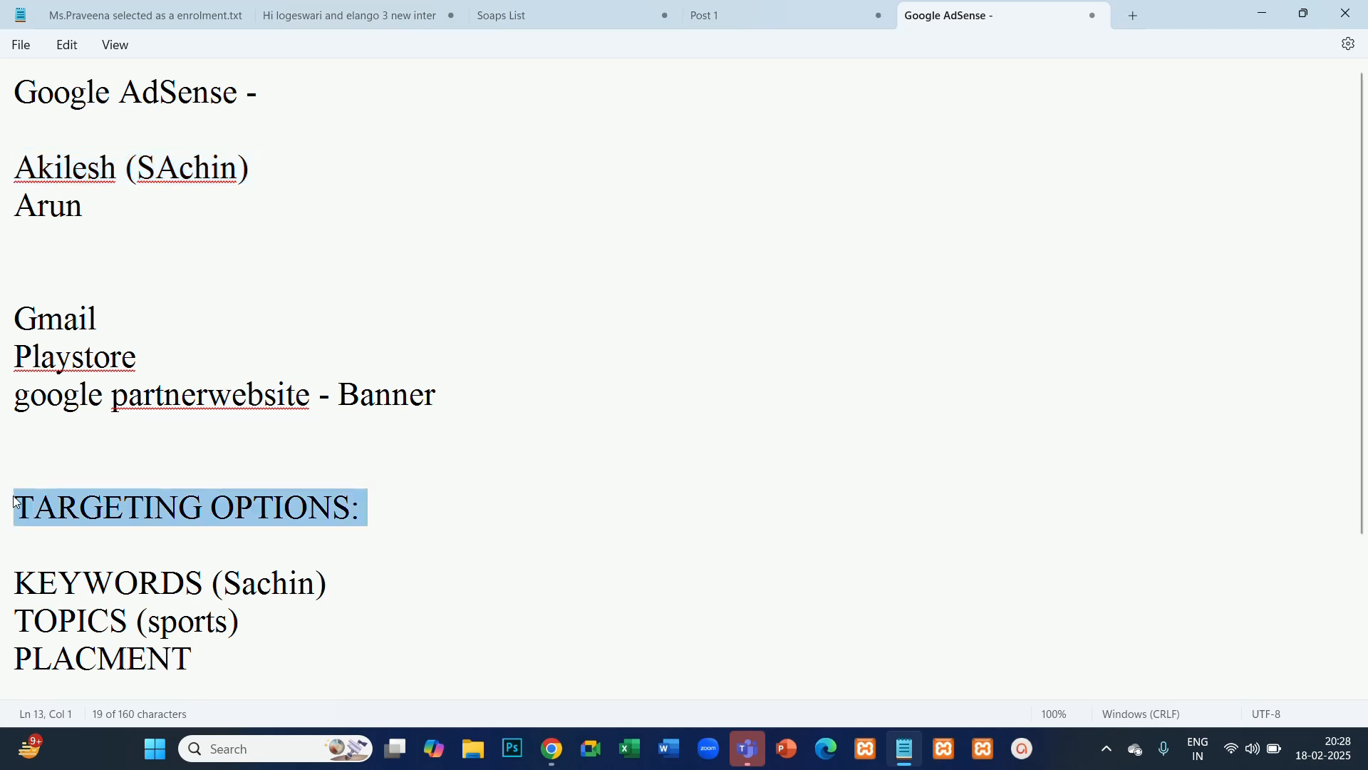
click(213, 649)
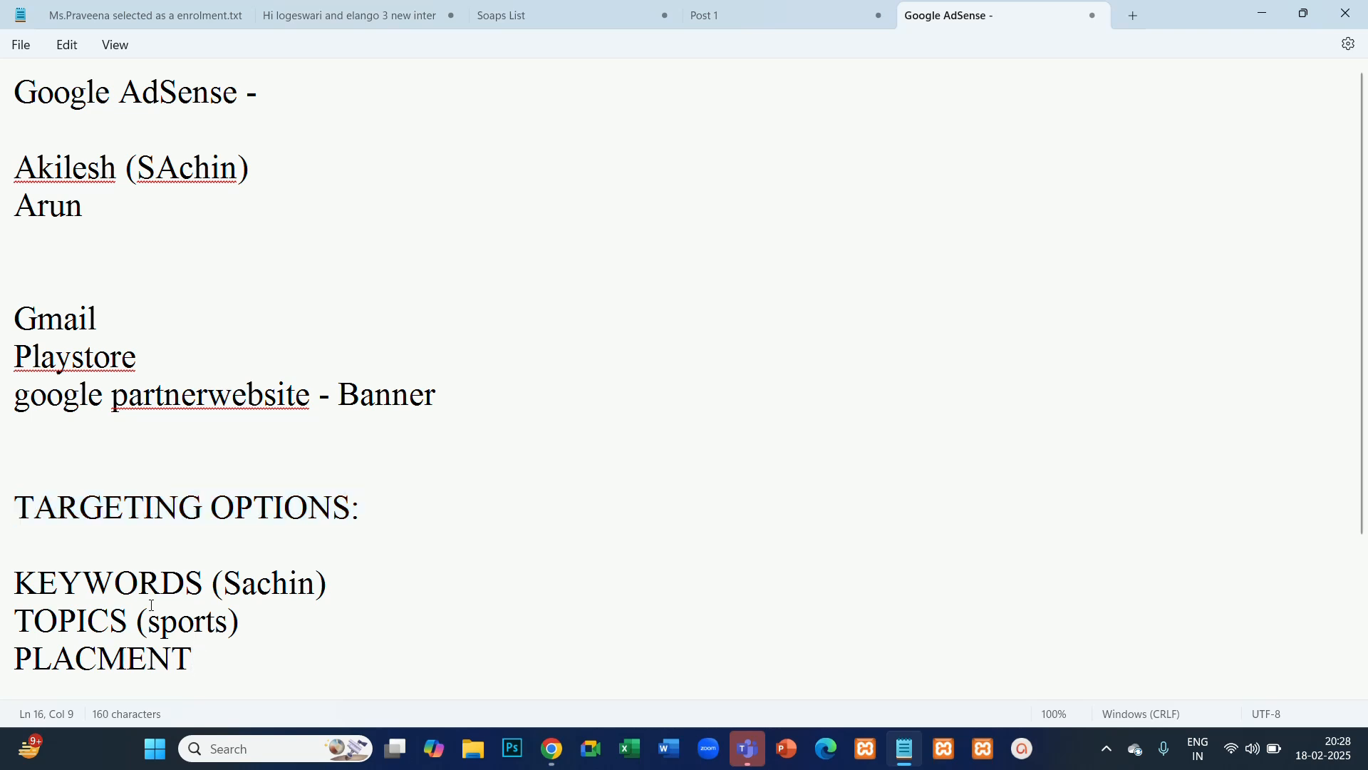
drag(201, 670, 7, 507)
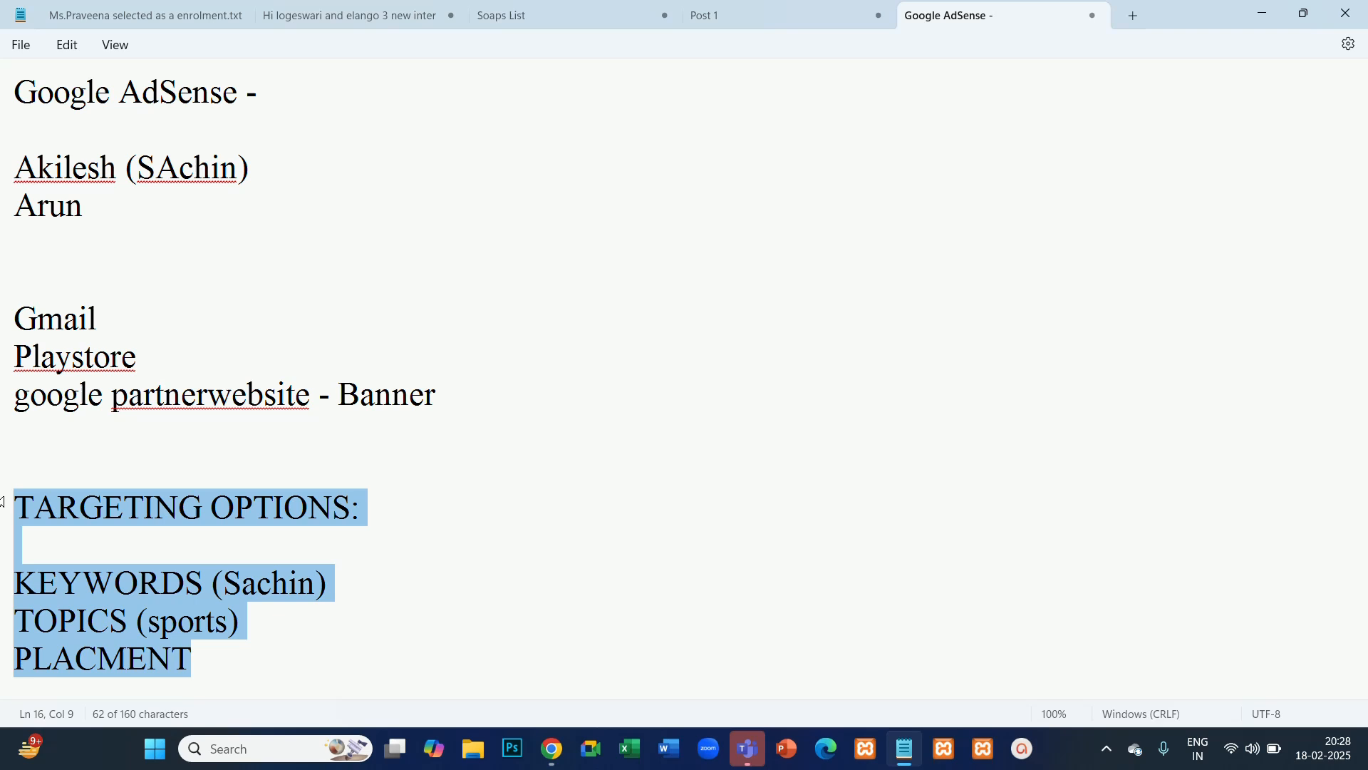
click(234, 533)
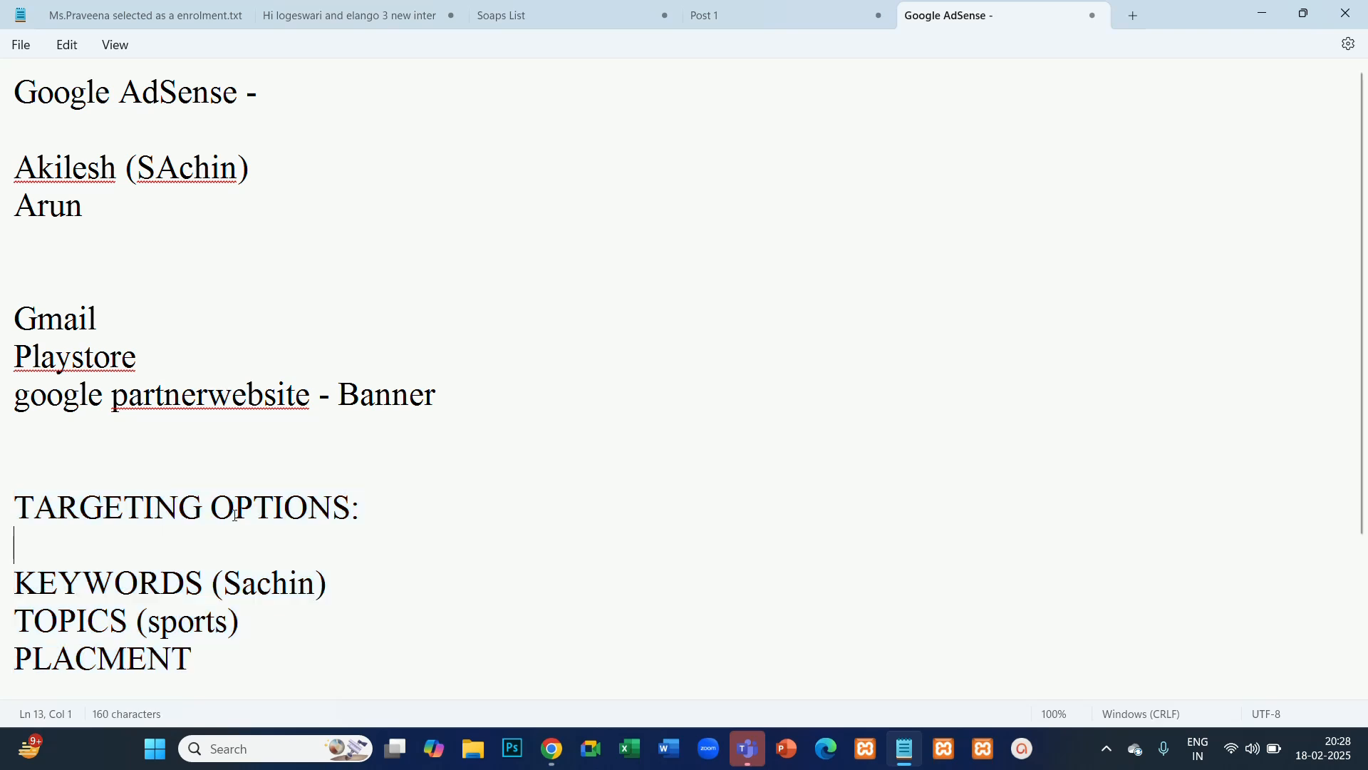
drag(14, 395, 310, 404)
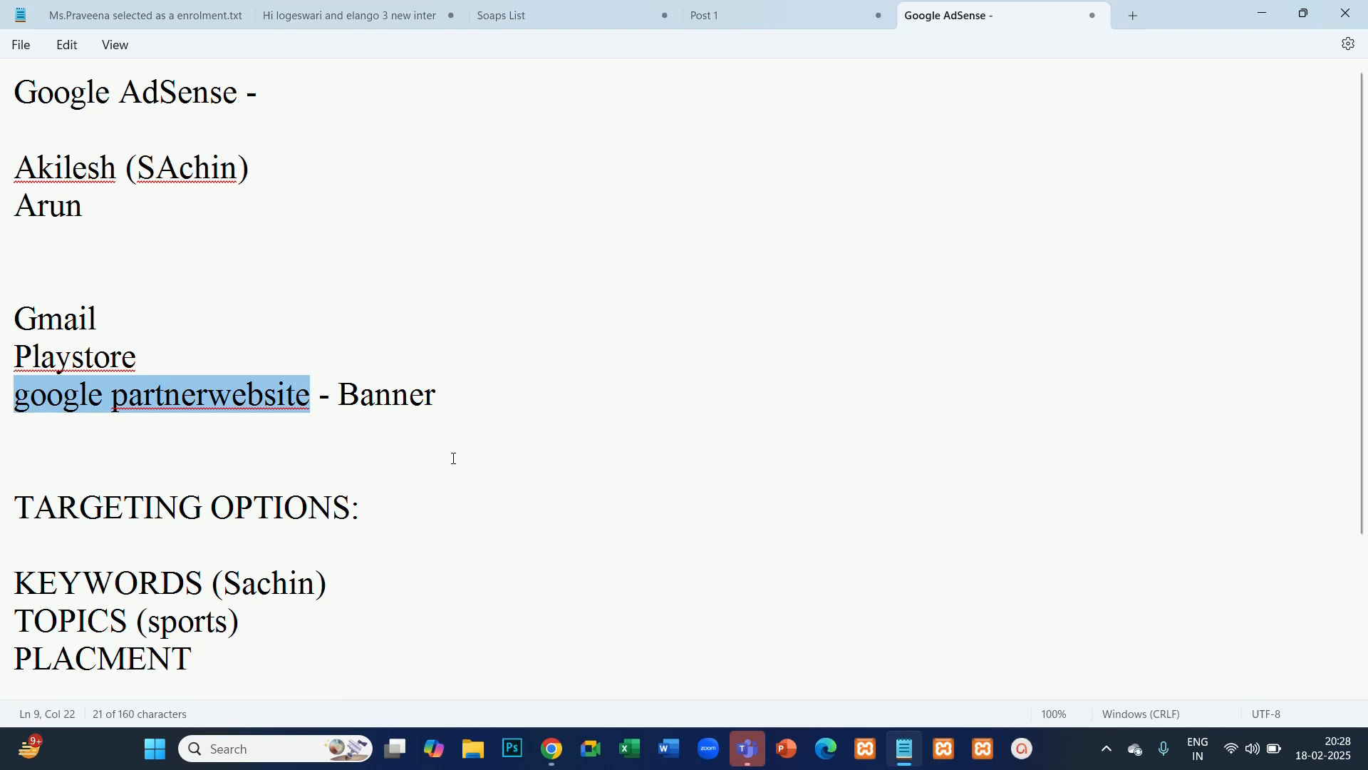
- Switch to the Oneindia Tamil page in Chrome and inspect the Tata NeuMoney insurance banner's landing page, returning to the news page
click(1263, 14)
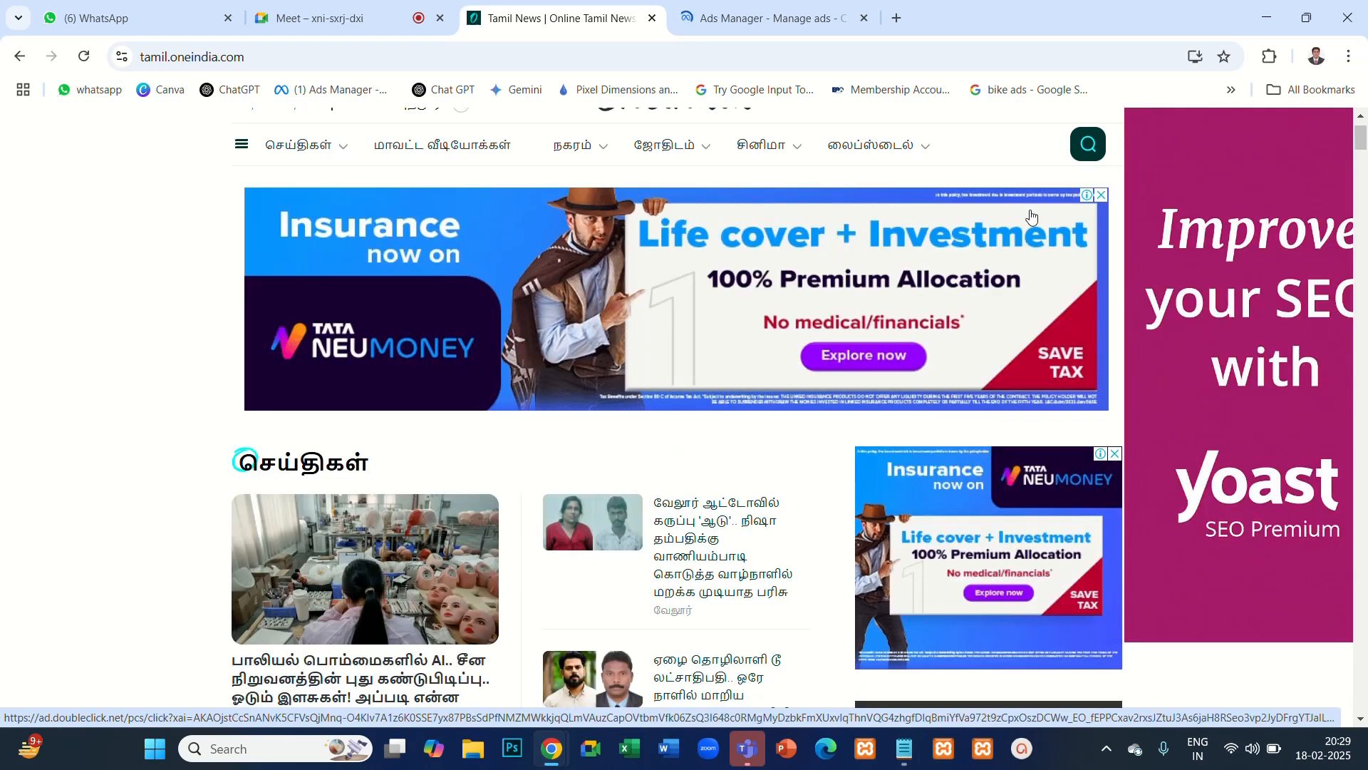
click(489, 251)
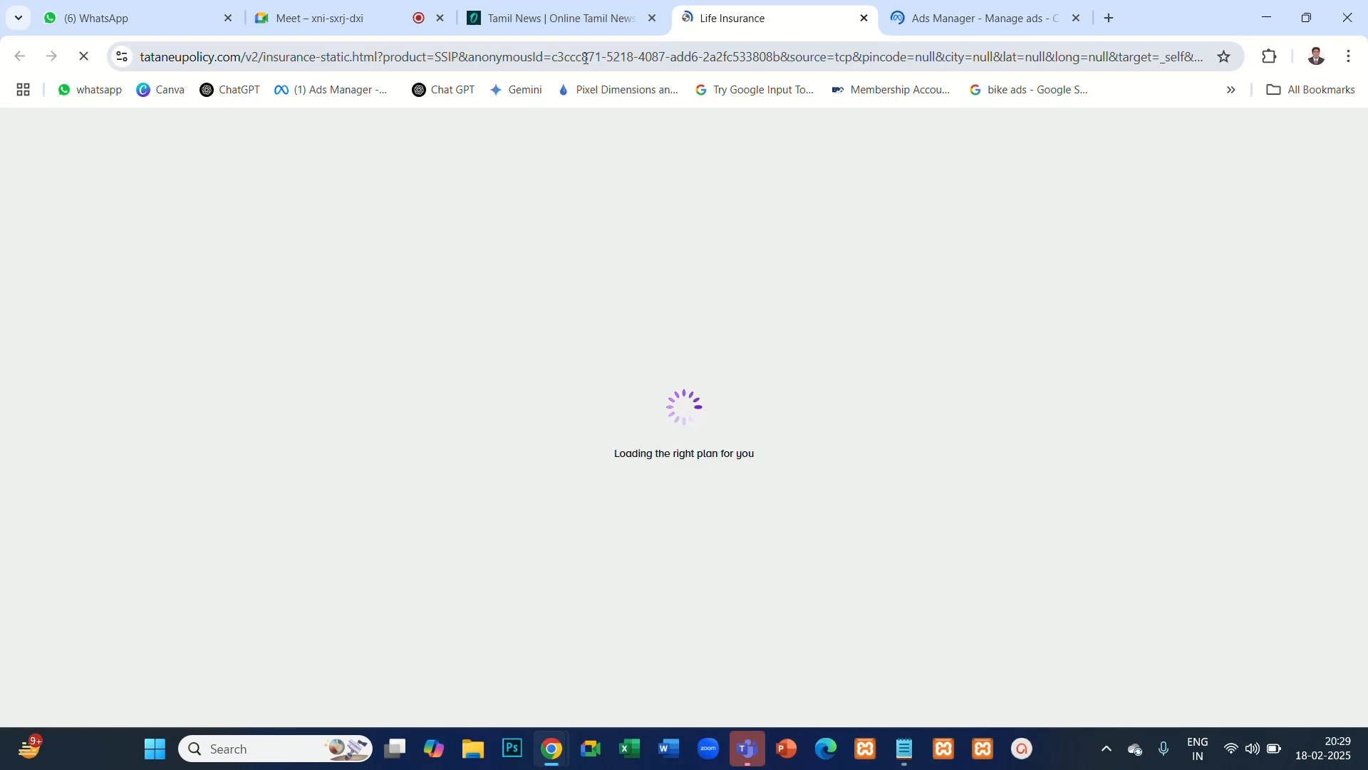
click(586, 57)
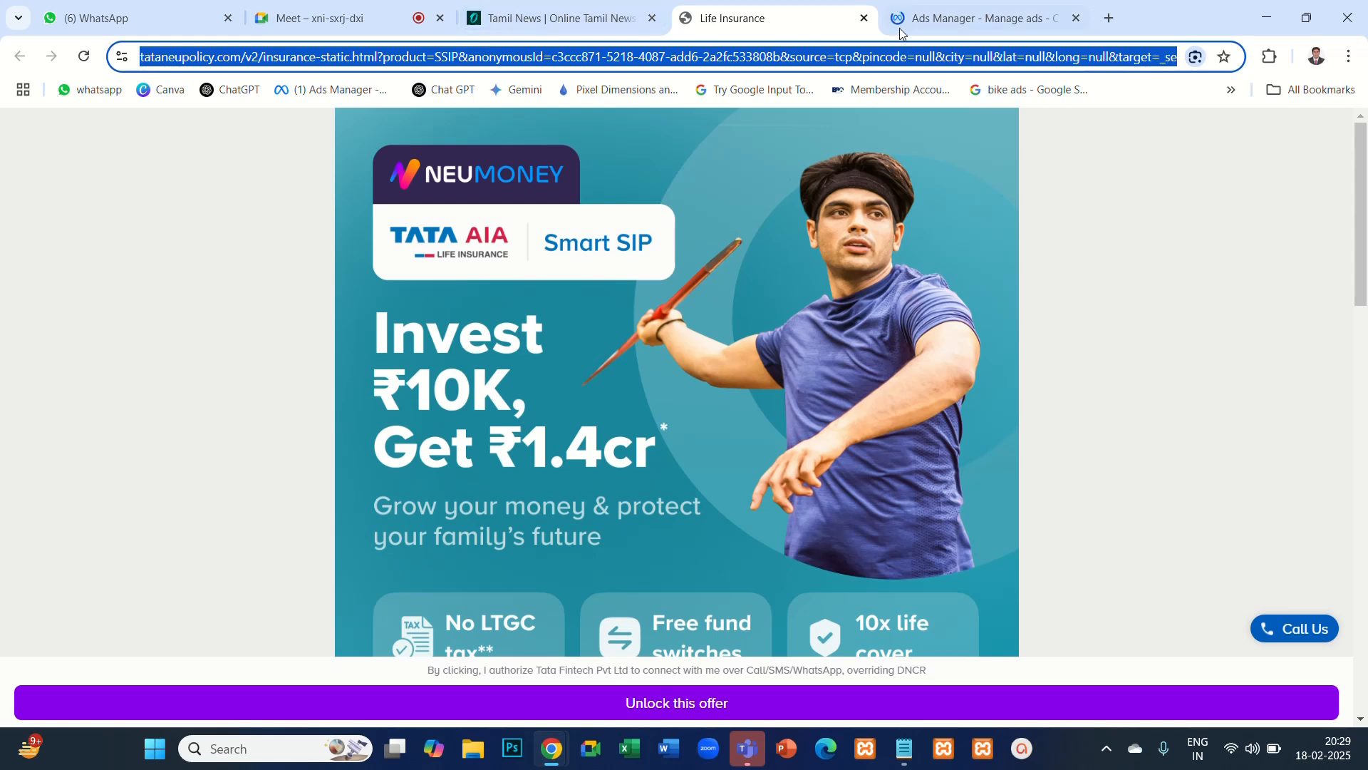
click(589, 27)
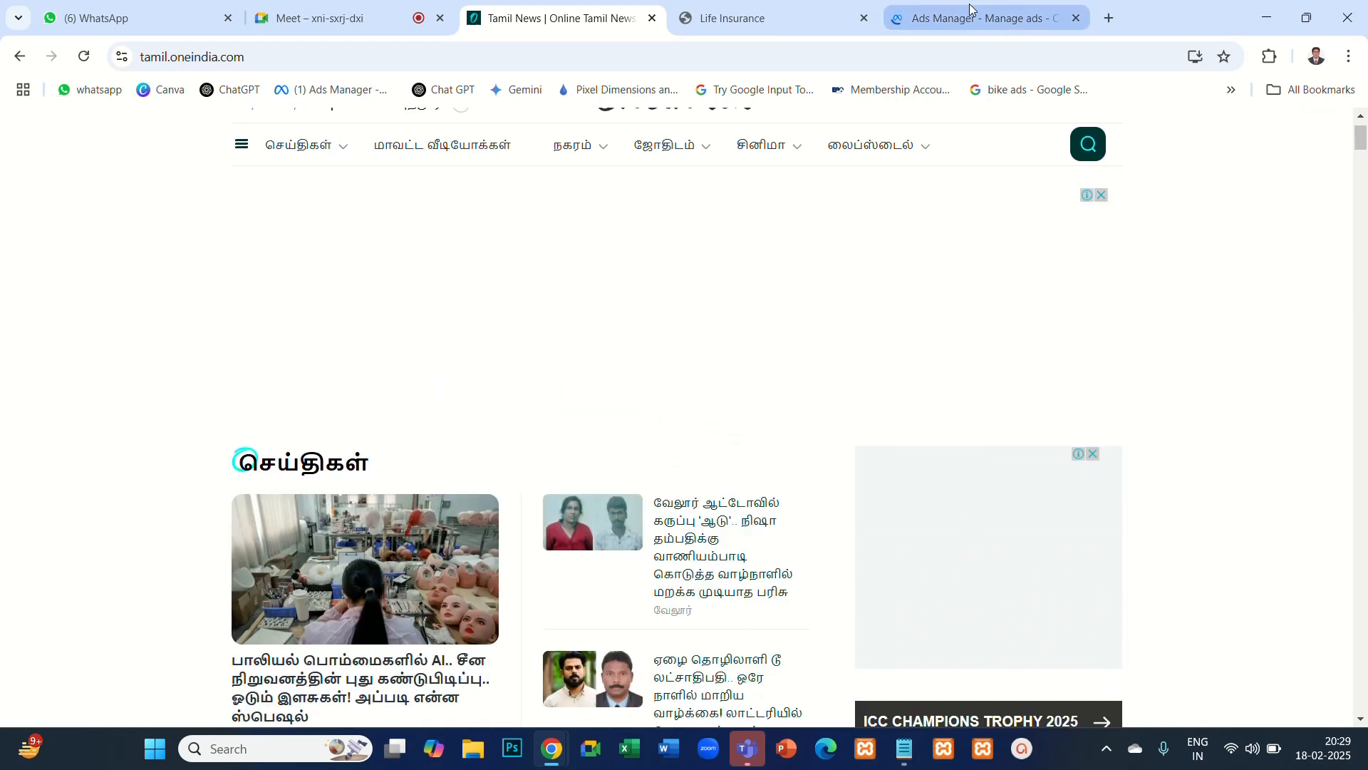
- Replace the Ads Manager page with the Google Ads account overview suggested for "ads"
click(971, 10)
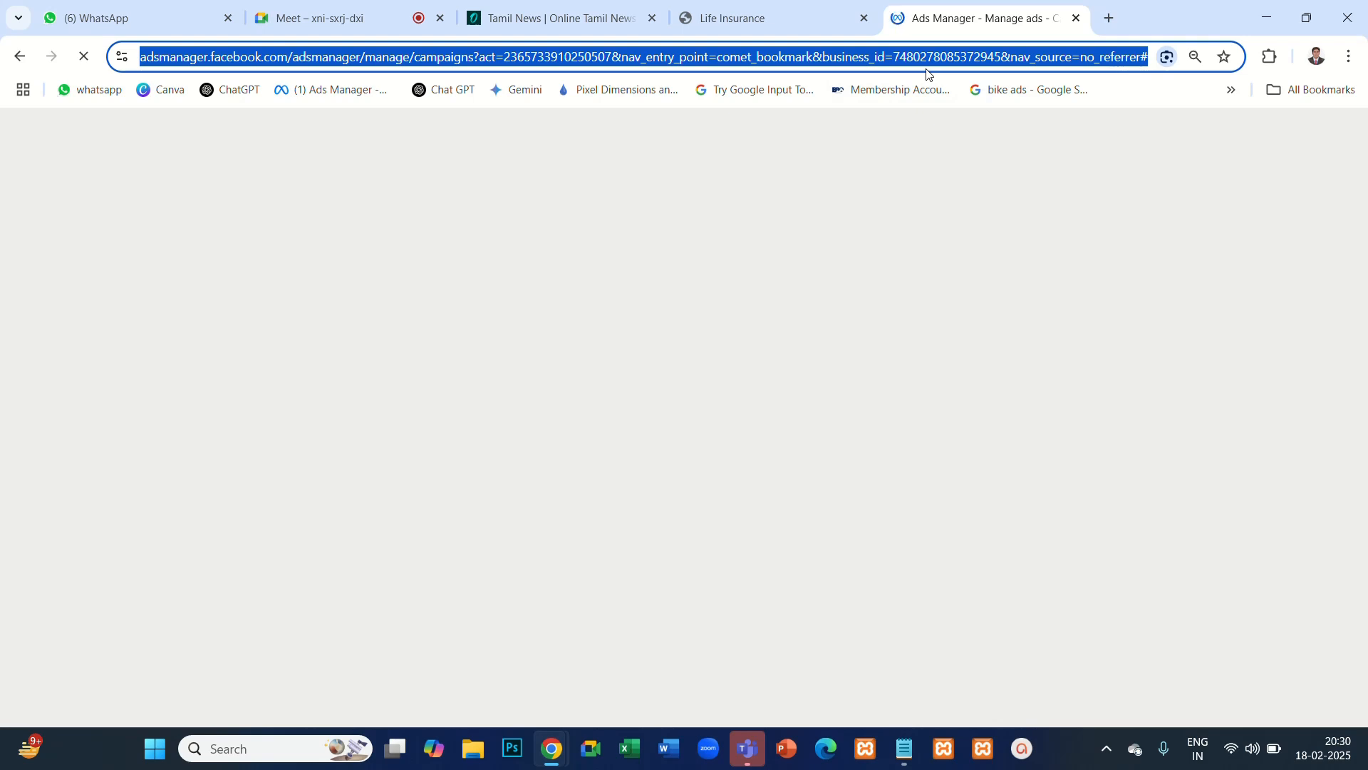
text(ads)
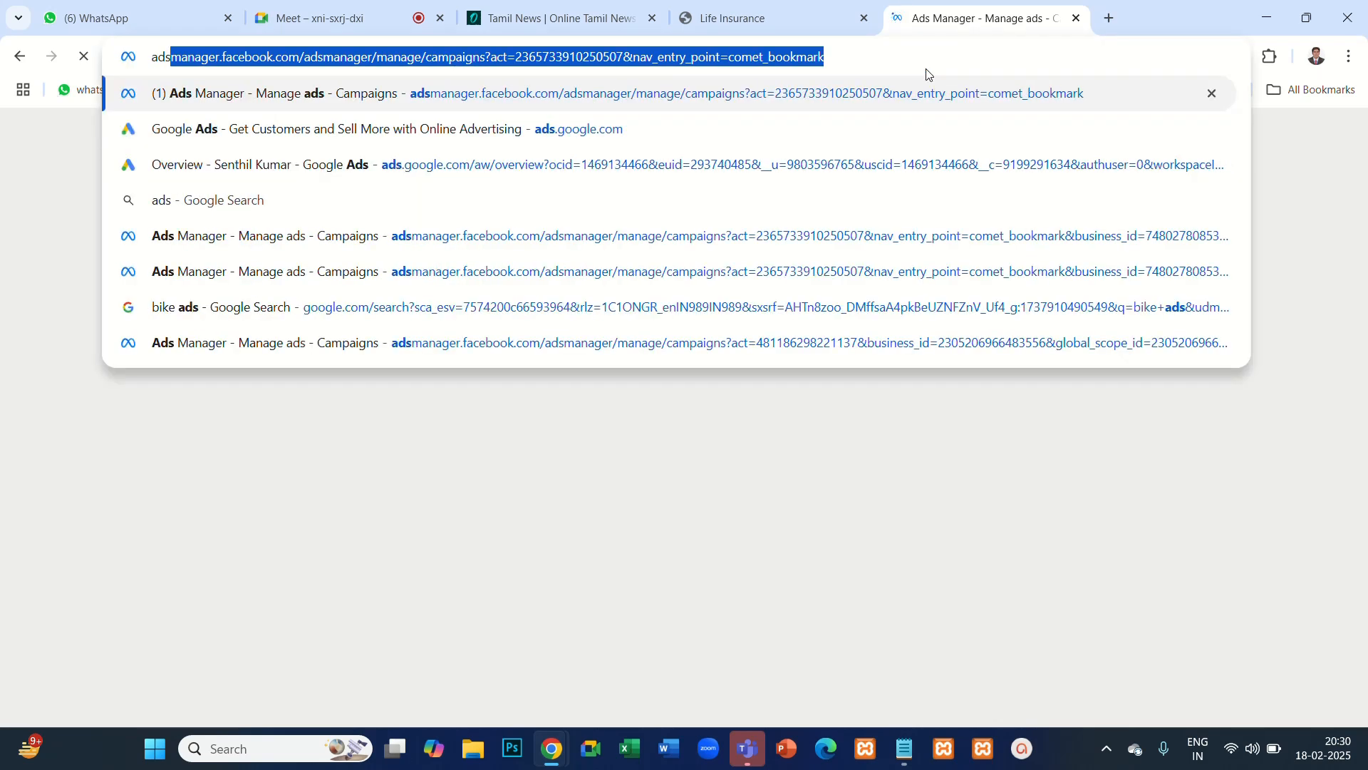
key(Down)
key(Down)
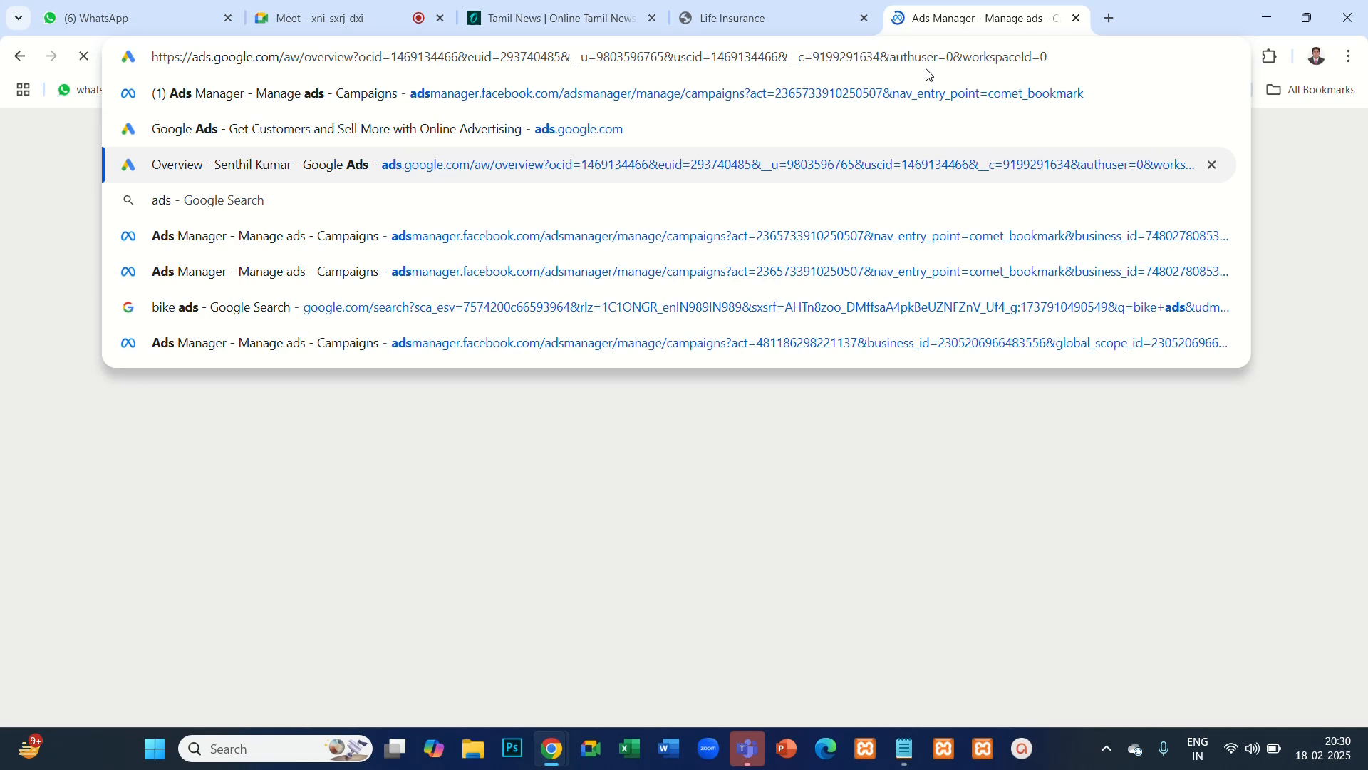
key(Return)
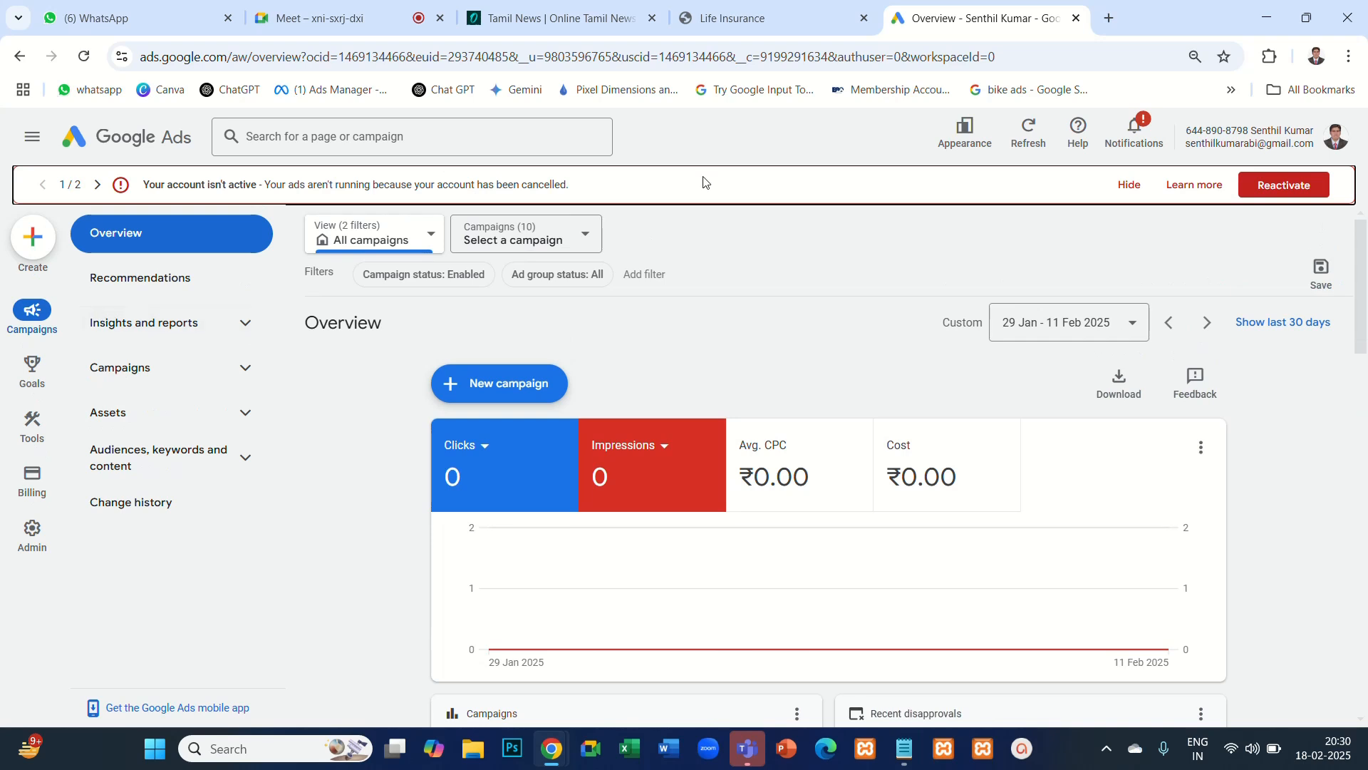
- Open a different Google Ads account from the list of accounts under the profile
click(1337, 135)
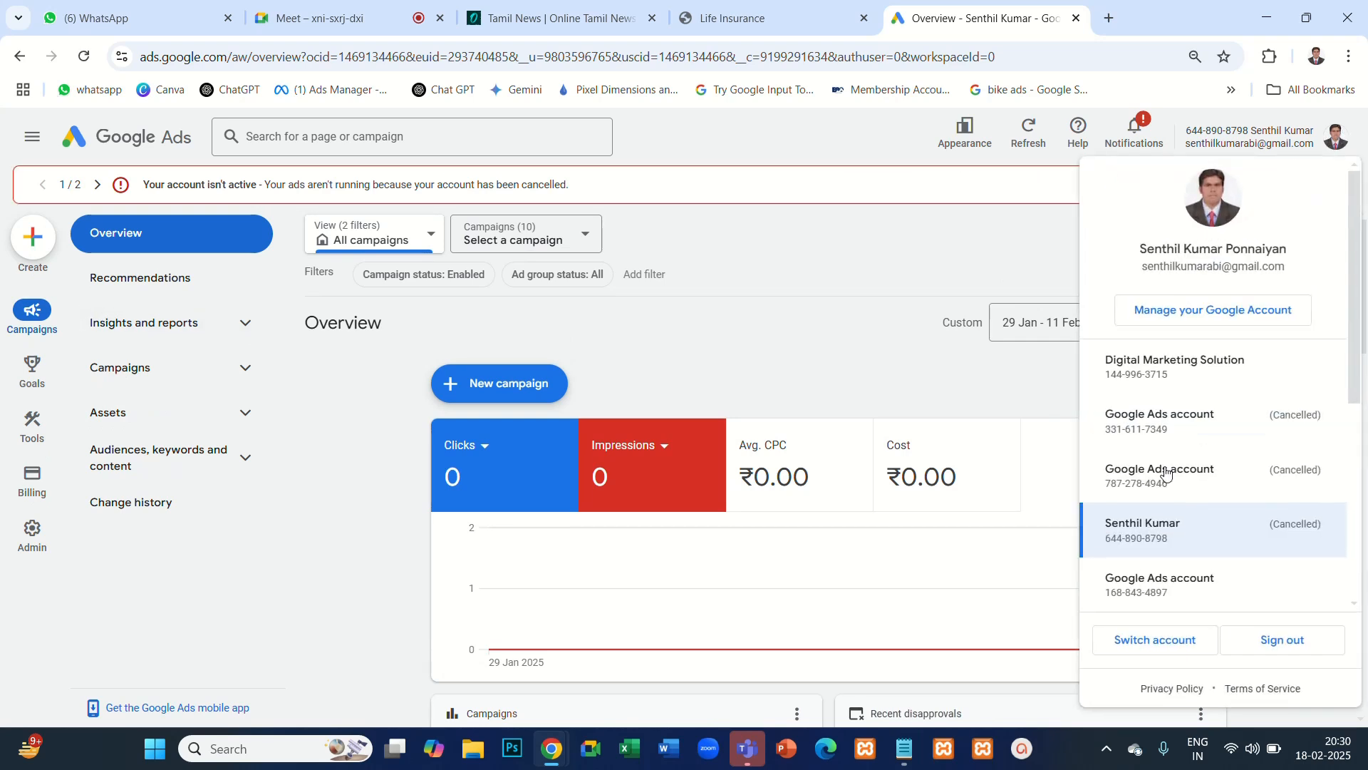
scroll(1153, 499, down, 5)
click(1154, 495)
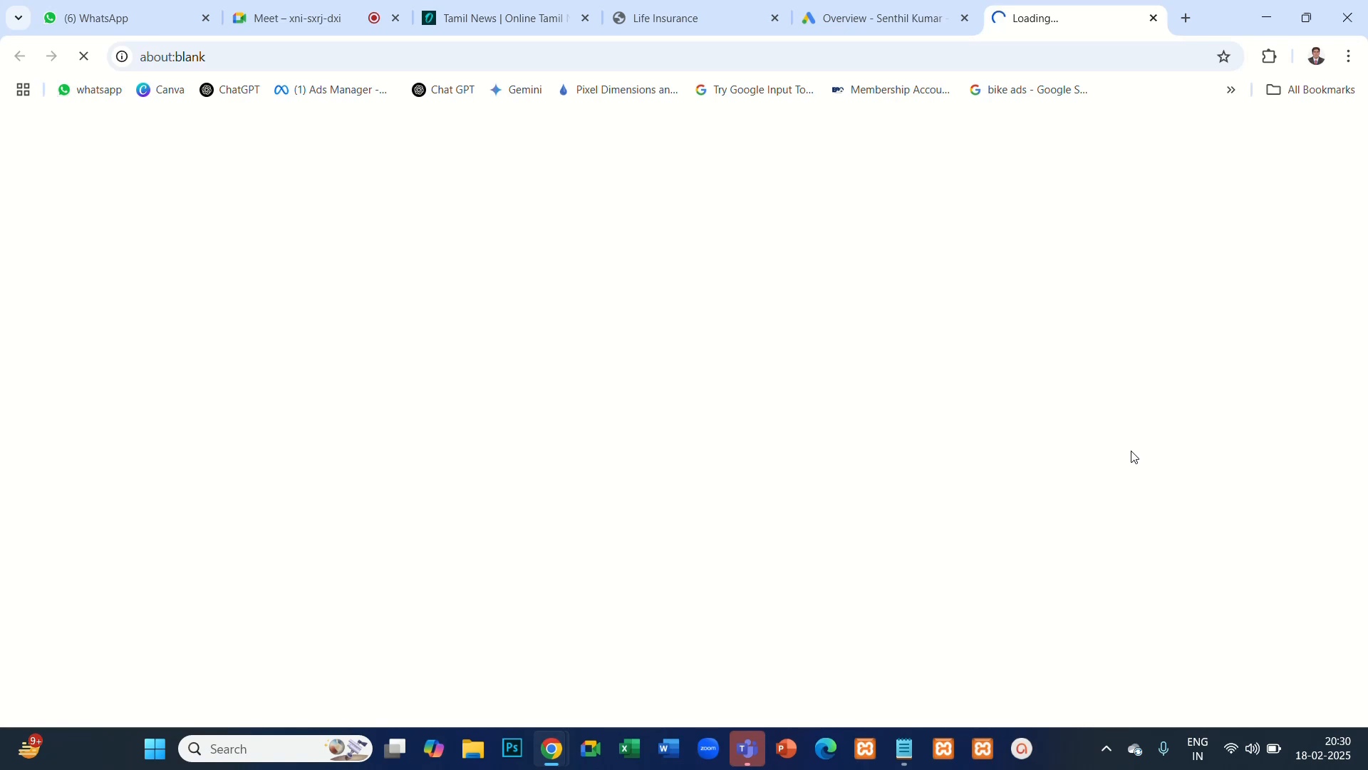
- Load gmail.com in a new browser tab and keep waiting for the unresponsive page
click(1191, 22)
click(1073, 56)
text(gmail)
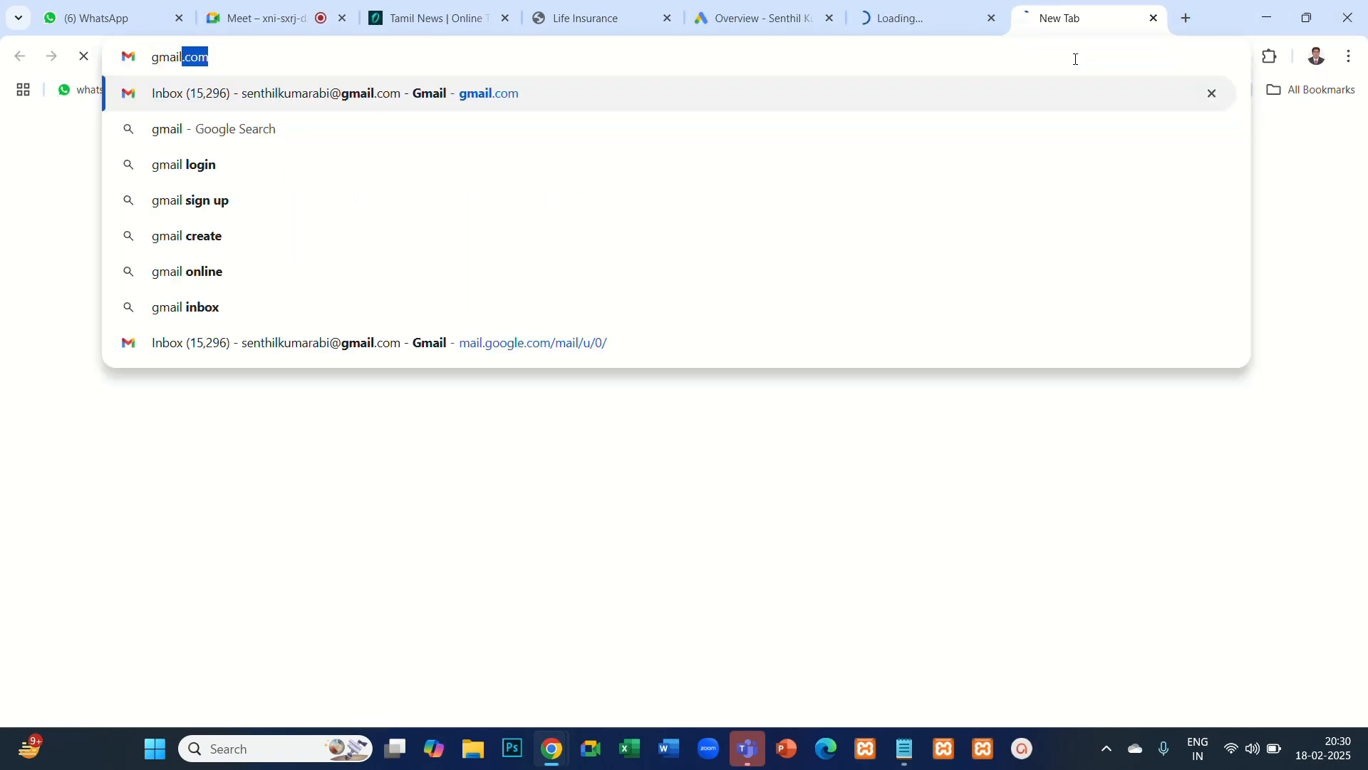
key(Return)
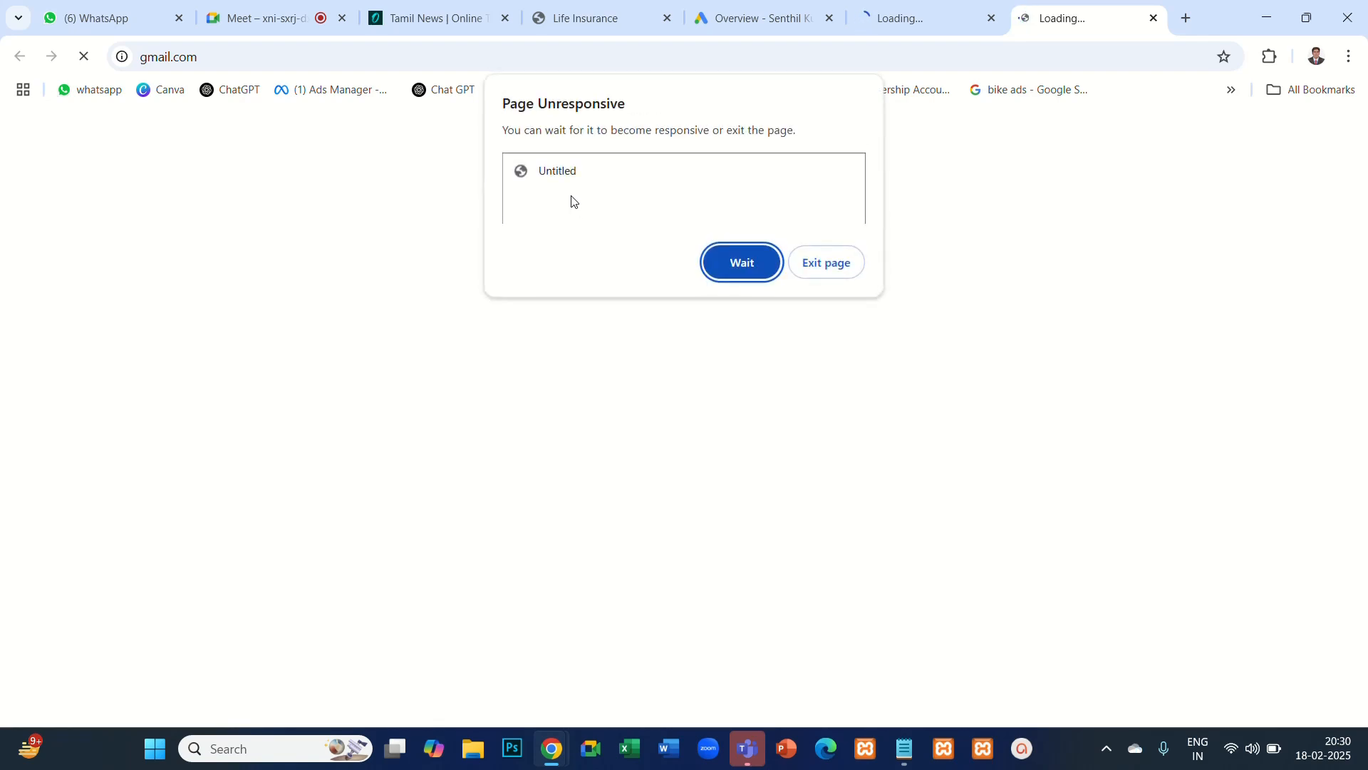
click(739, 272)
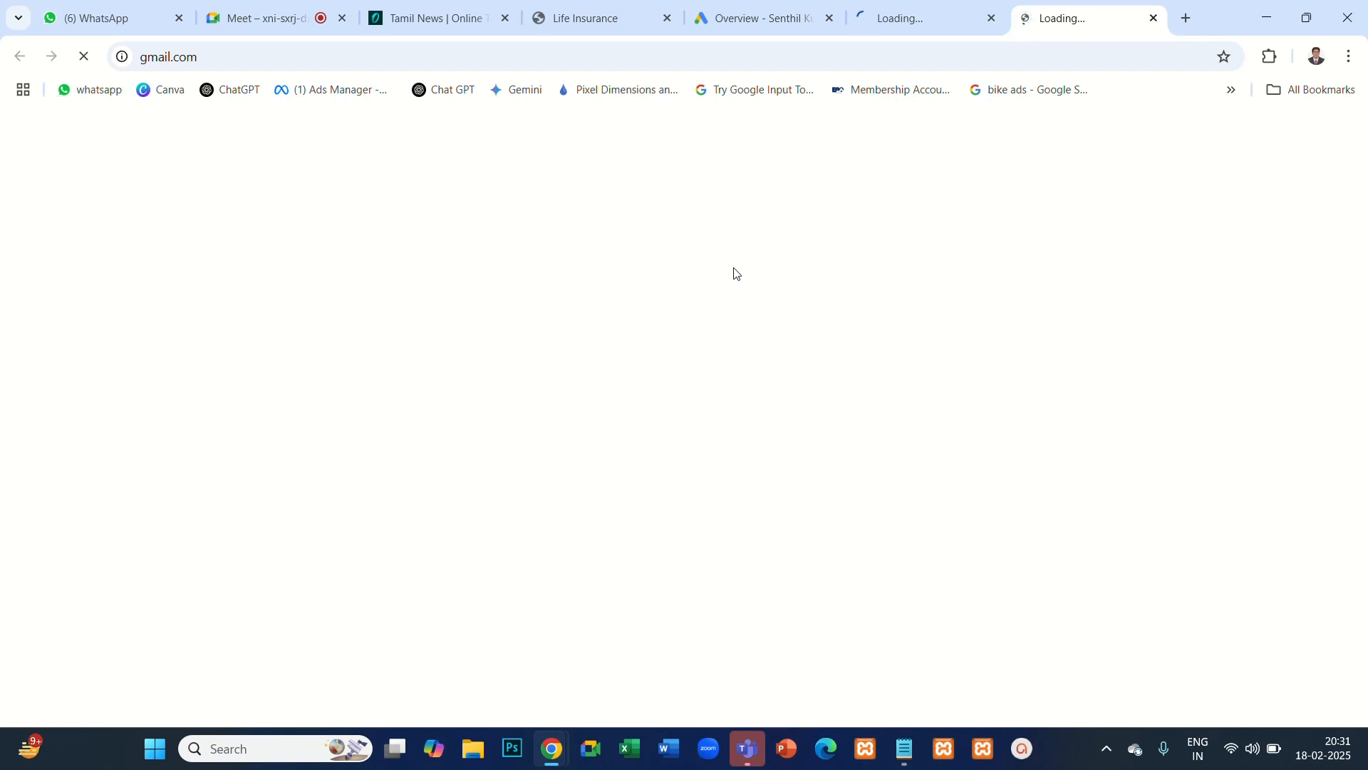
click(891, 20)
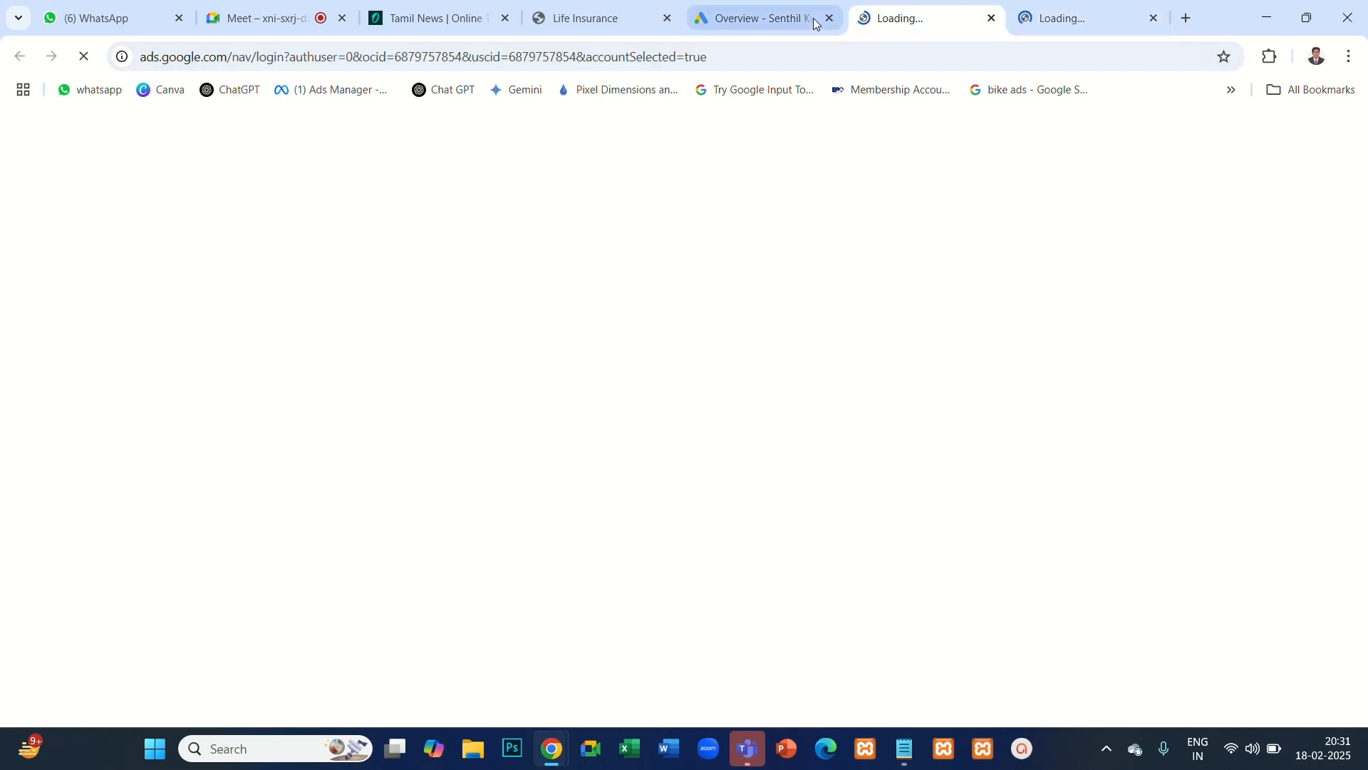
click(790, 25)
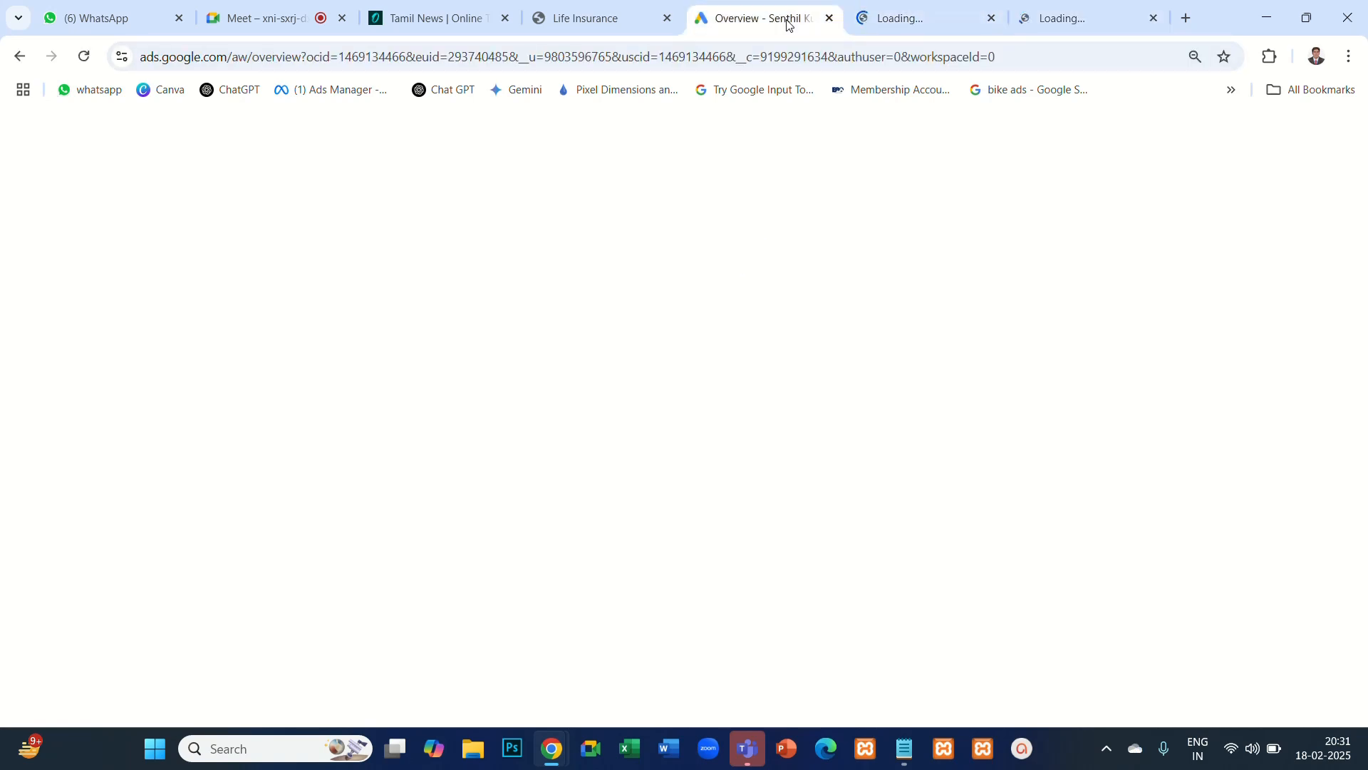
click(904, 12)
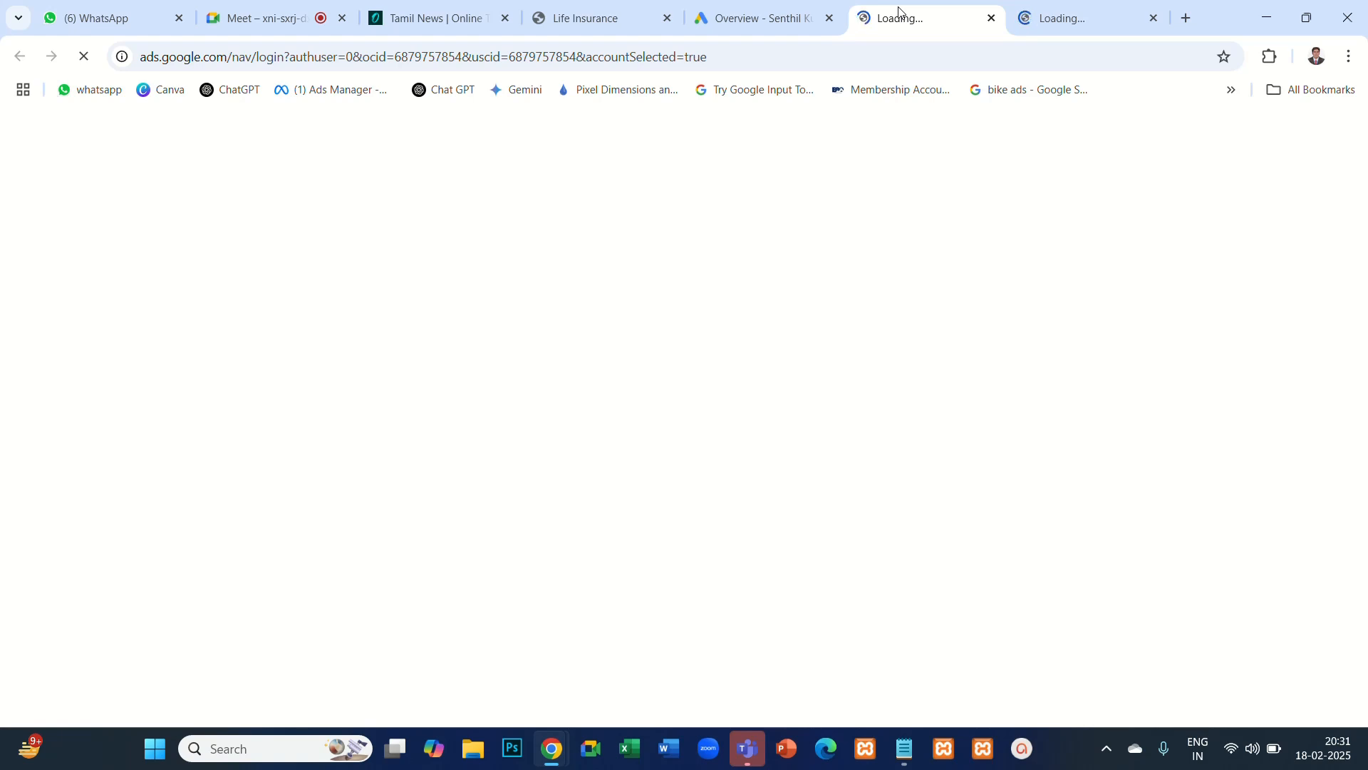
click(1058, 25)
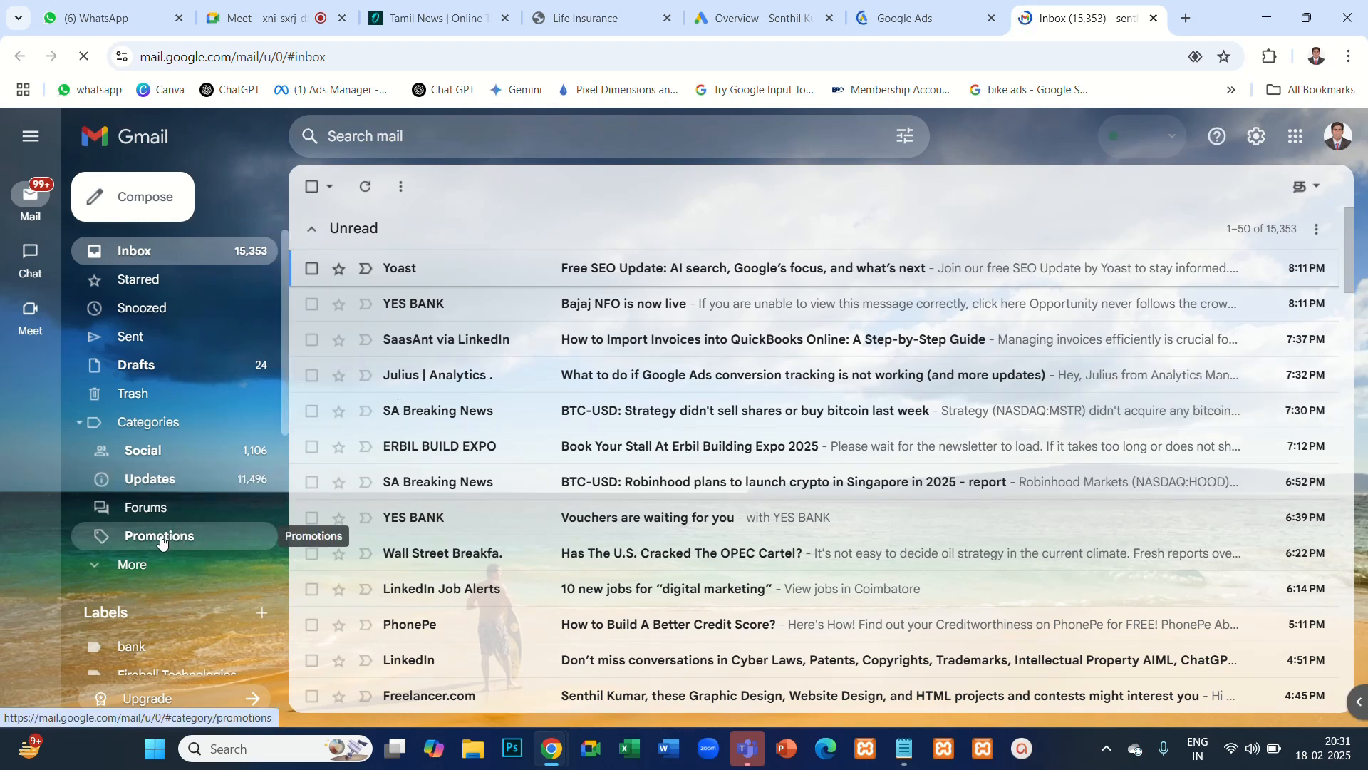
- Open Gmail's Promotions category and look through the promotional emails for ad placements
click(161, 542)
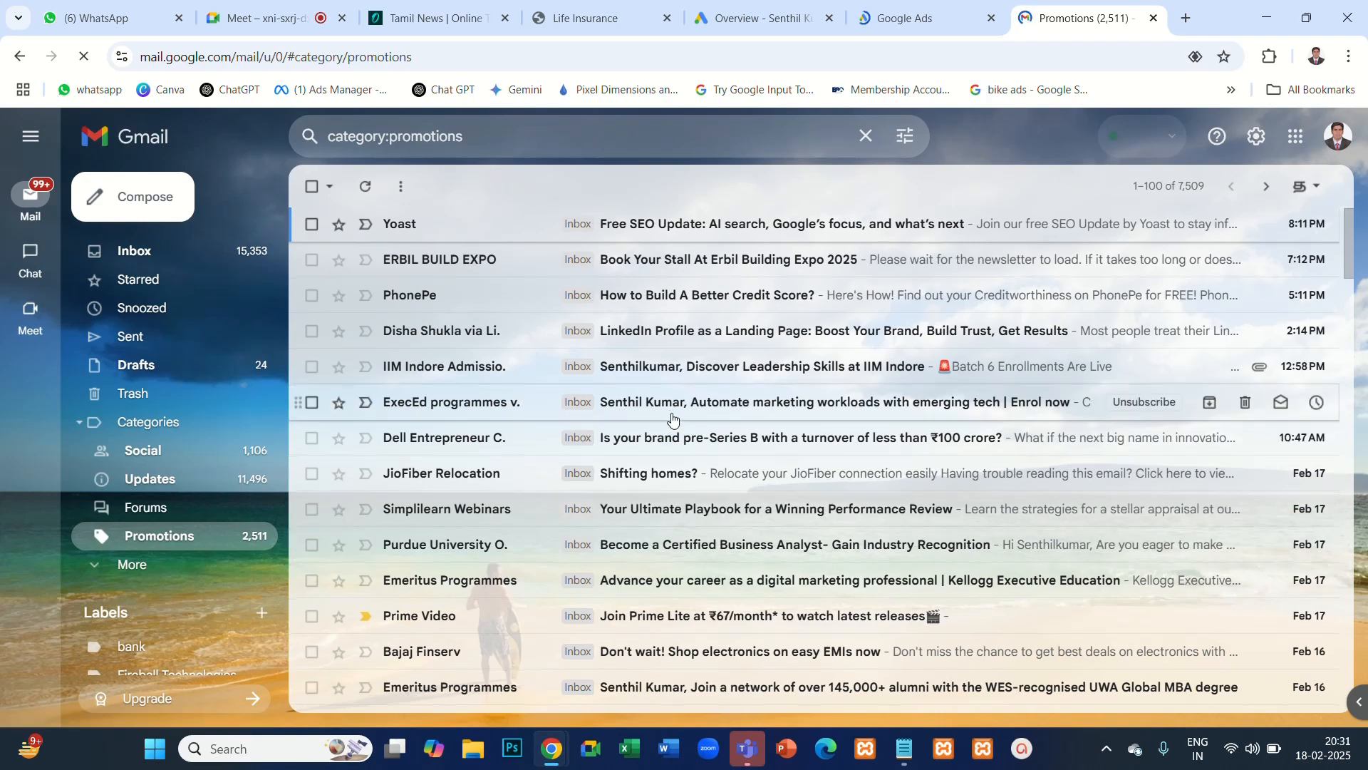
scroll(674, 422, down, 9)
scroll(674, 422, down, 6)
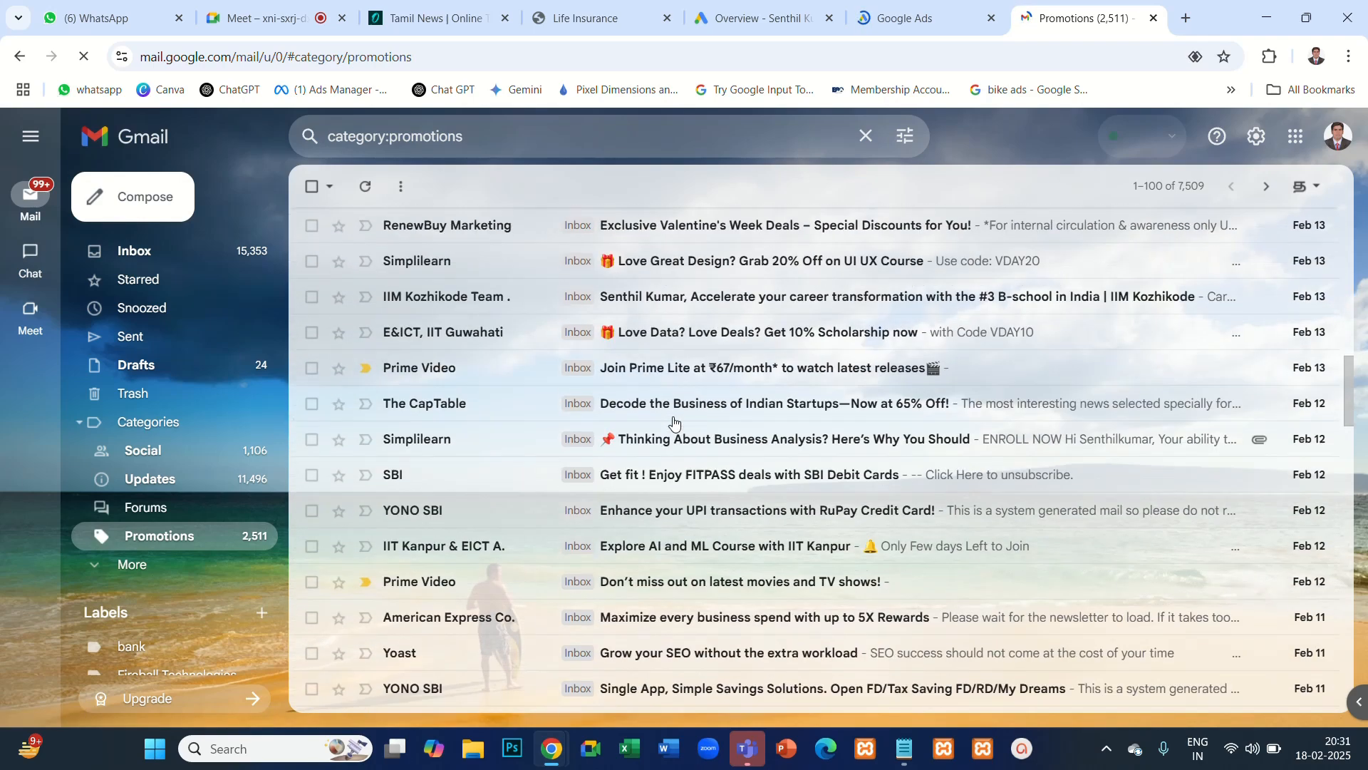
scroll(674, 422, down, 12)
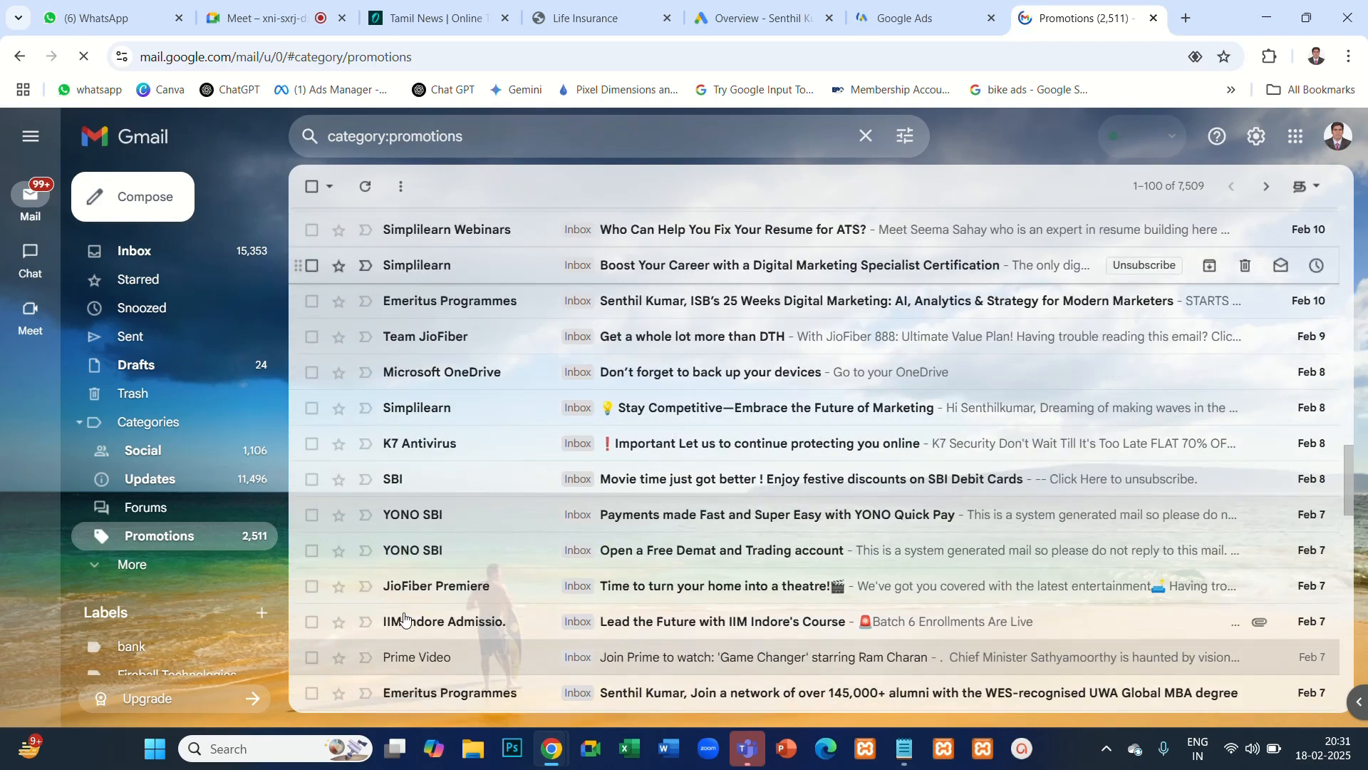
scroll(361, 545, down, 4)
scroll(367, 552, down, 6)
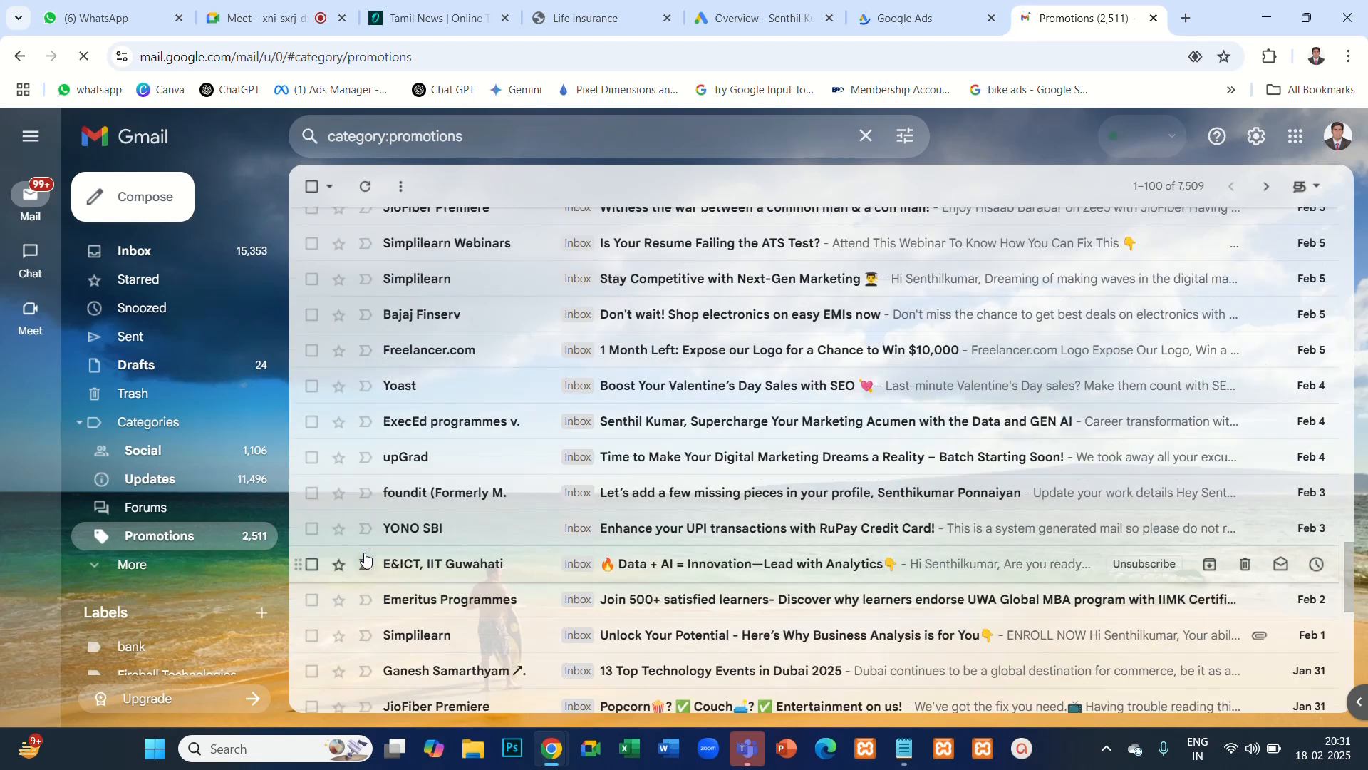
scroll(367, 553, down, 8)
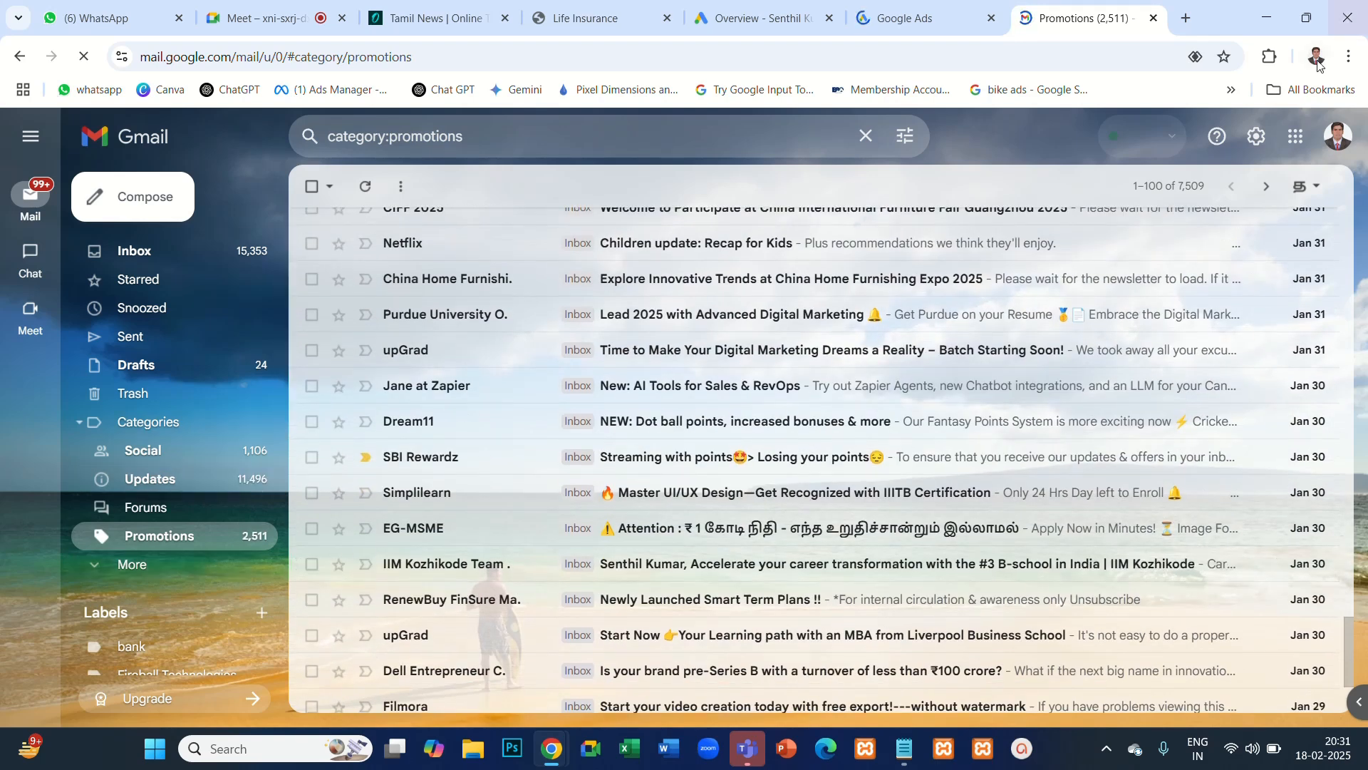
- Open the icaars account's Gmail inbox from the list of signed-in Google accounts
click(1337, 136)
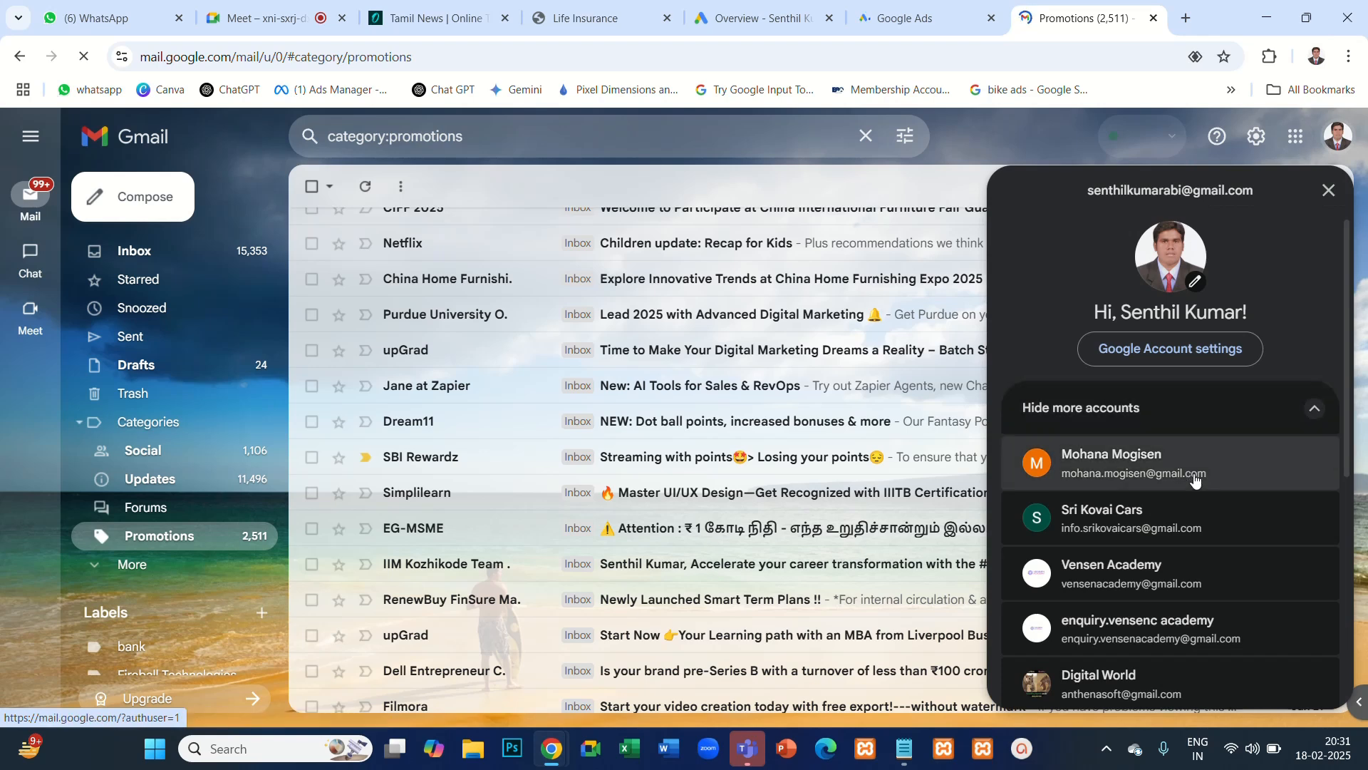
scroll(1195, 481, down, 5)
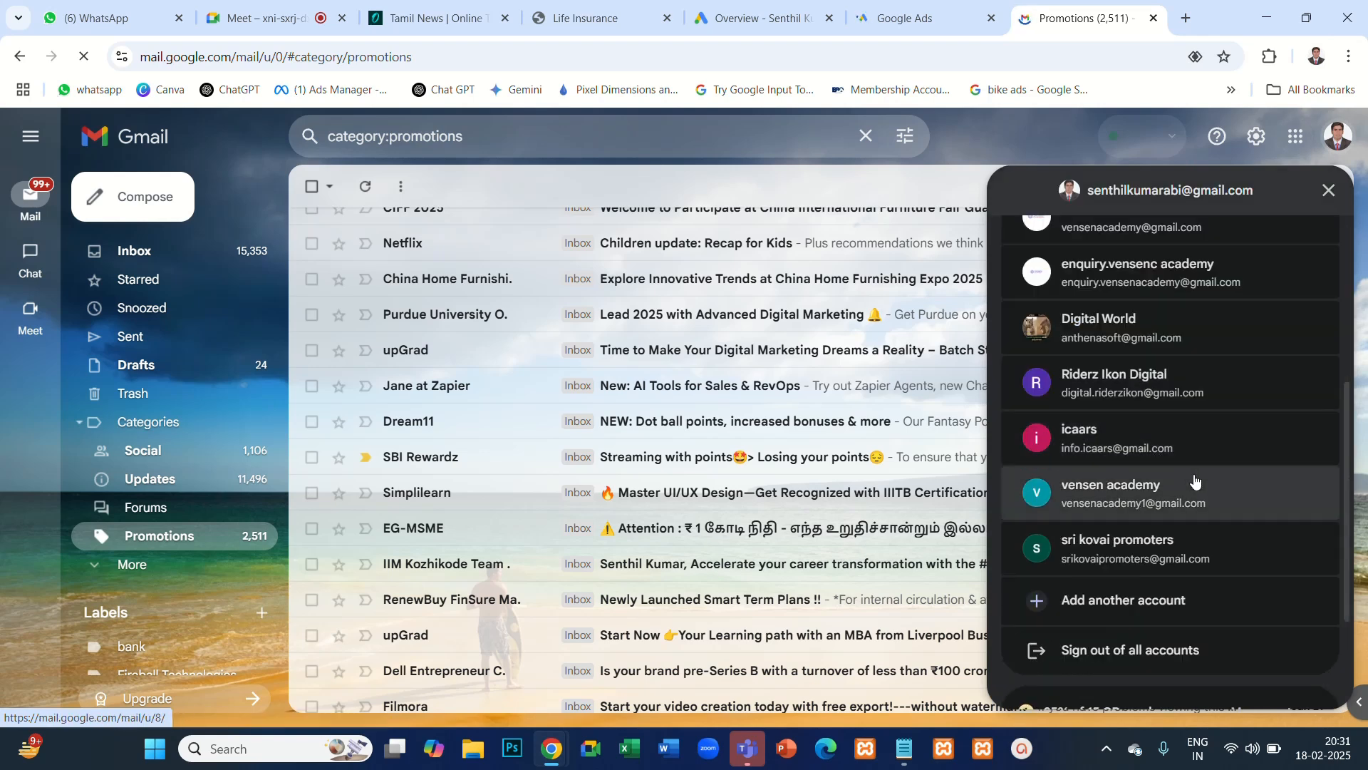
click(1182, 438)
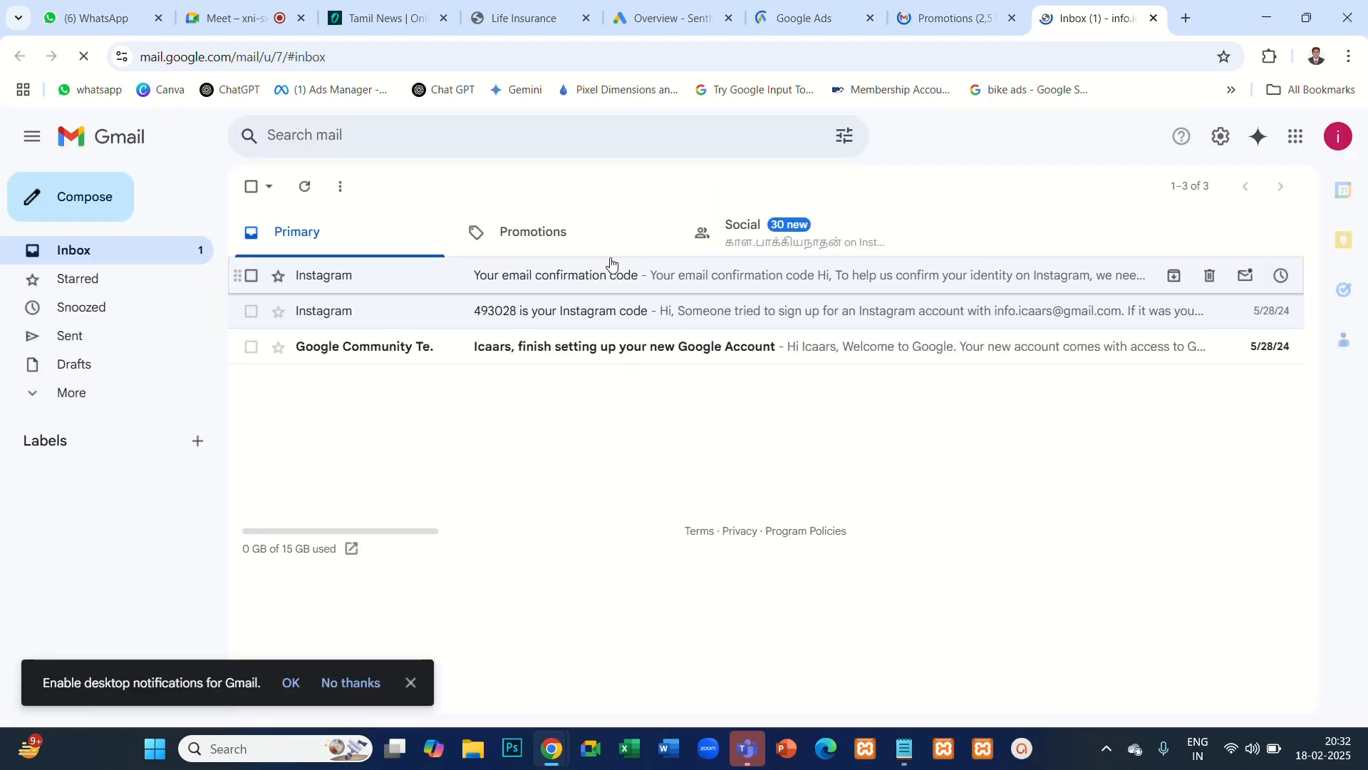
- Look through the Promotions and Social categories of the icaars inbox for ad placements
click(550, 233)
click(757, 242)
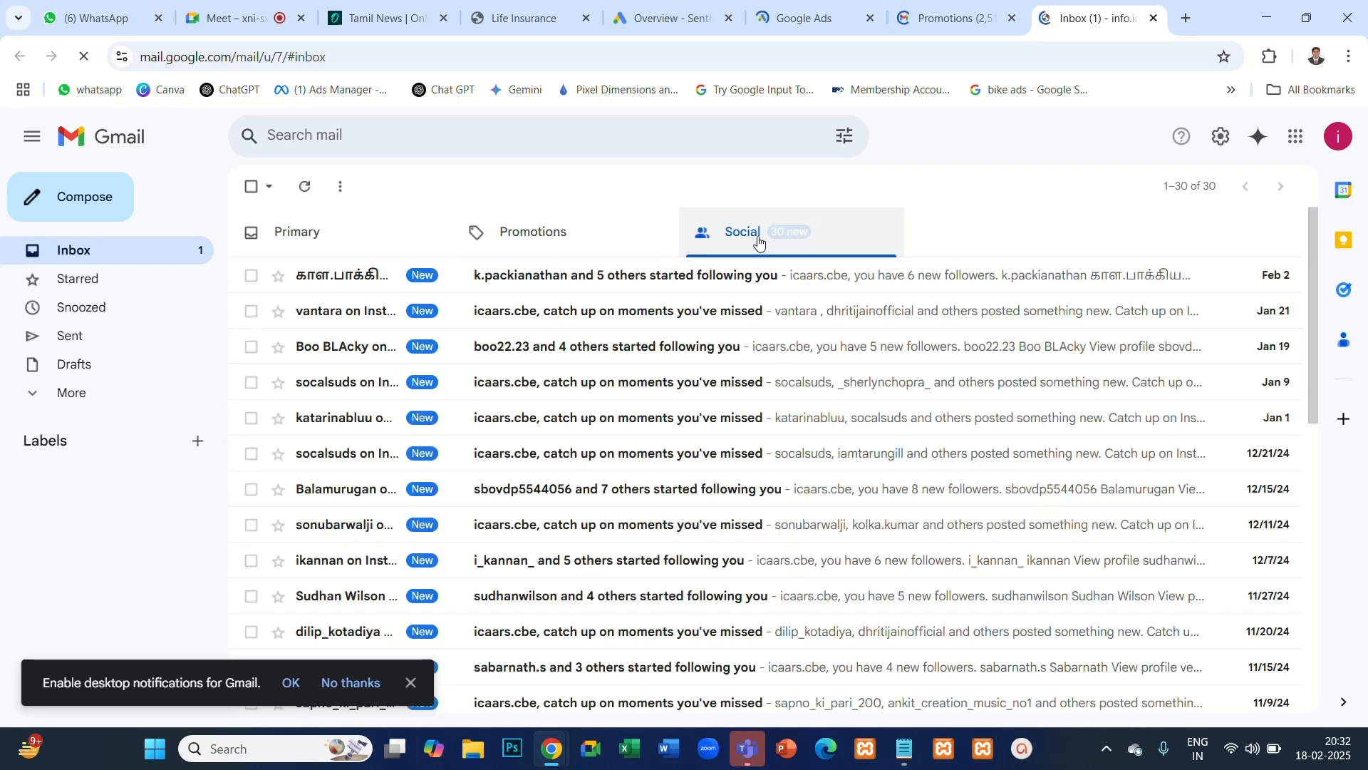
scroll(677, 388, down, 8)
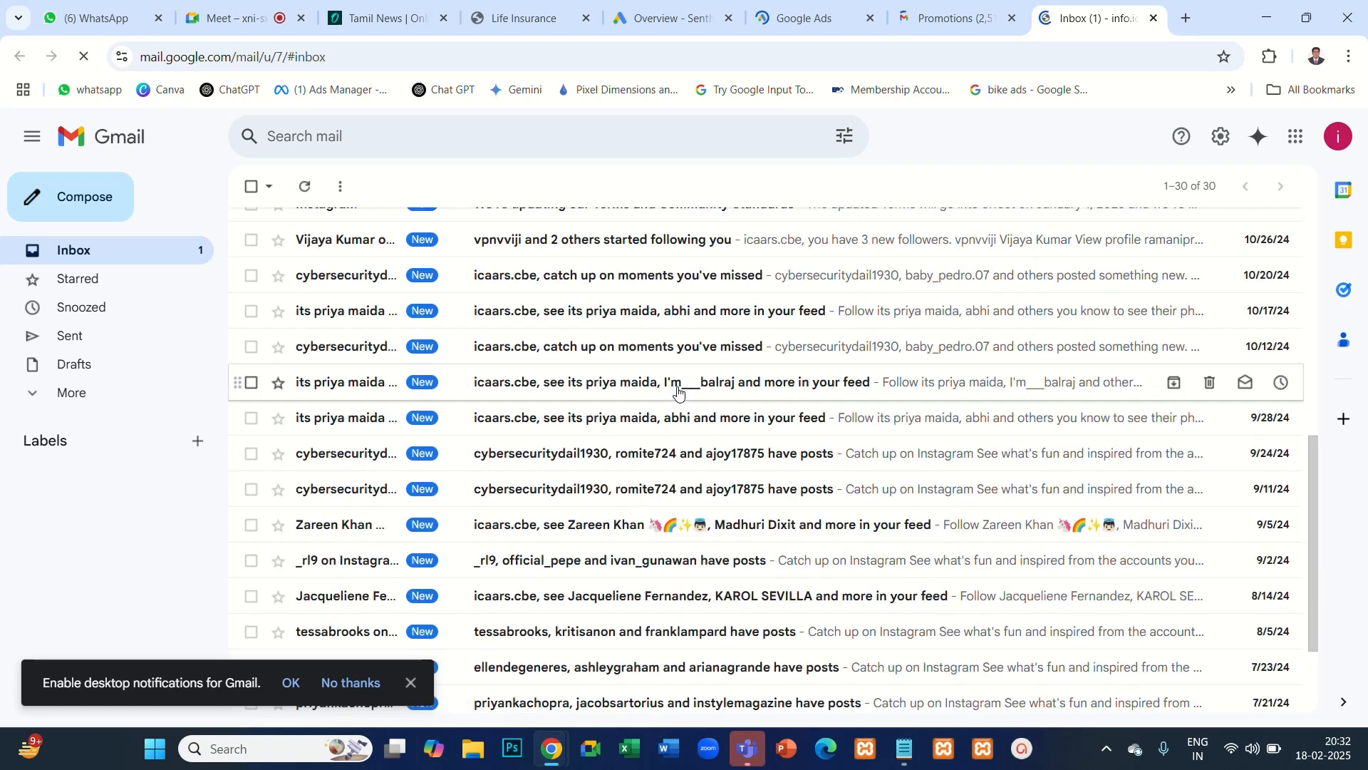
scroll(678, 390, up, 8)
- Open the Riderz Ikon Digital account's Gmail from the list of signed-in accounts
click(1339, 136)
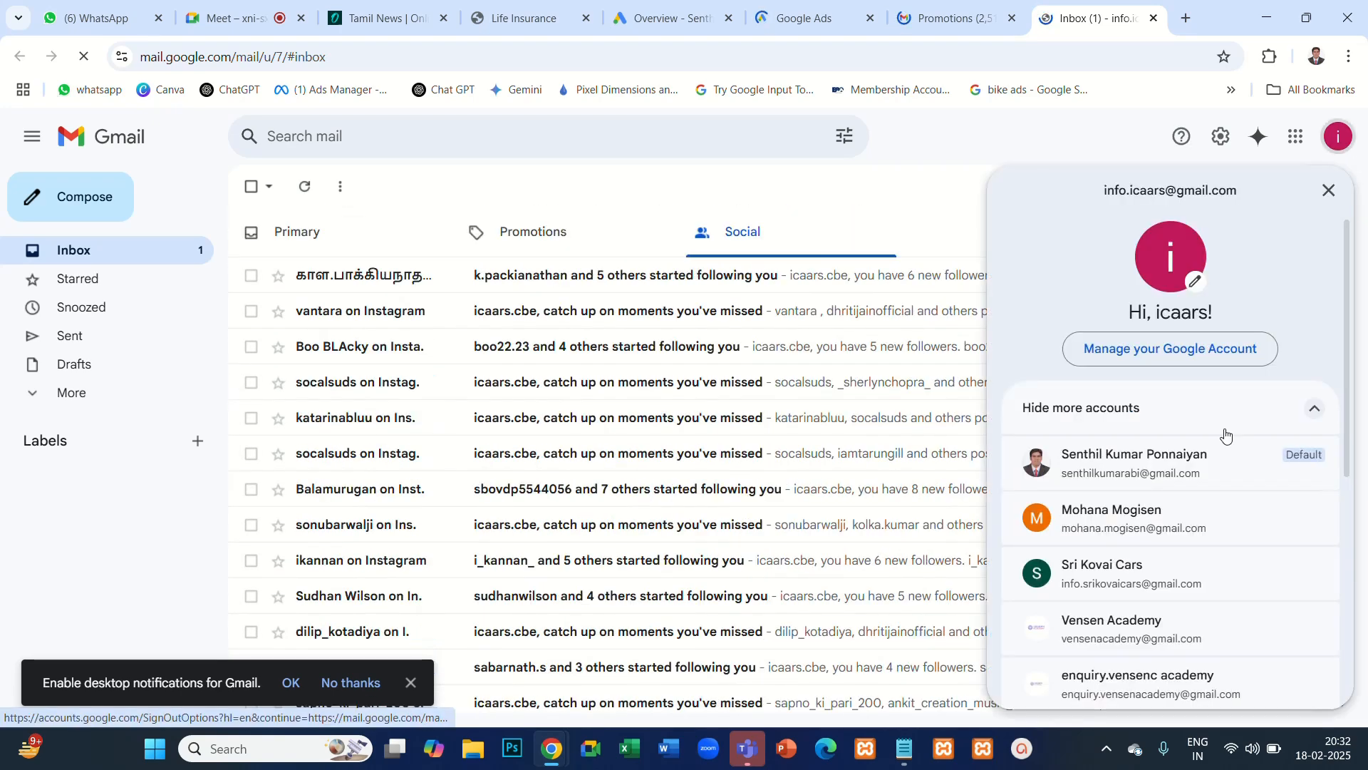
scroll(1226, 439, down, 3)
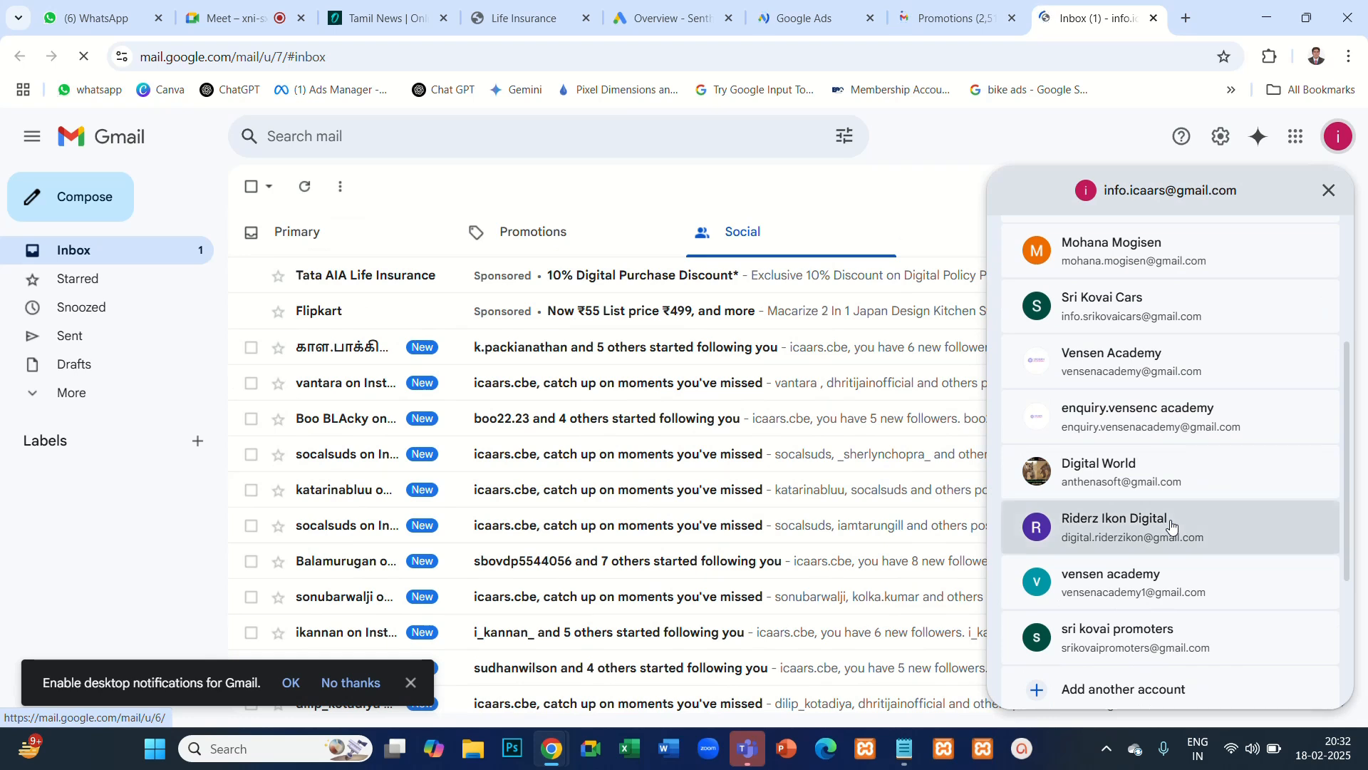
click(1172, 525)
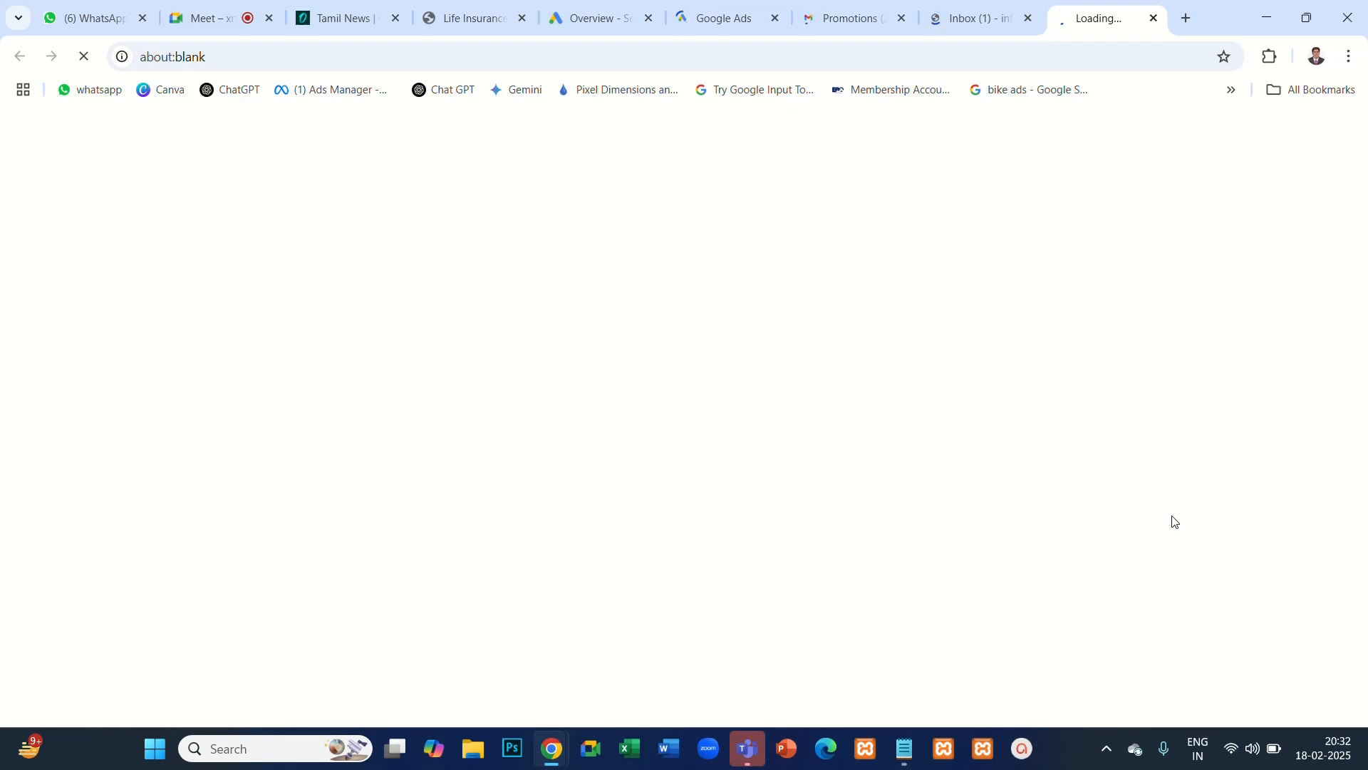
- Return to the icaars inbox in its browser tab and cancel closing it so the page stays open
click(1002, 18)
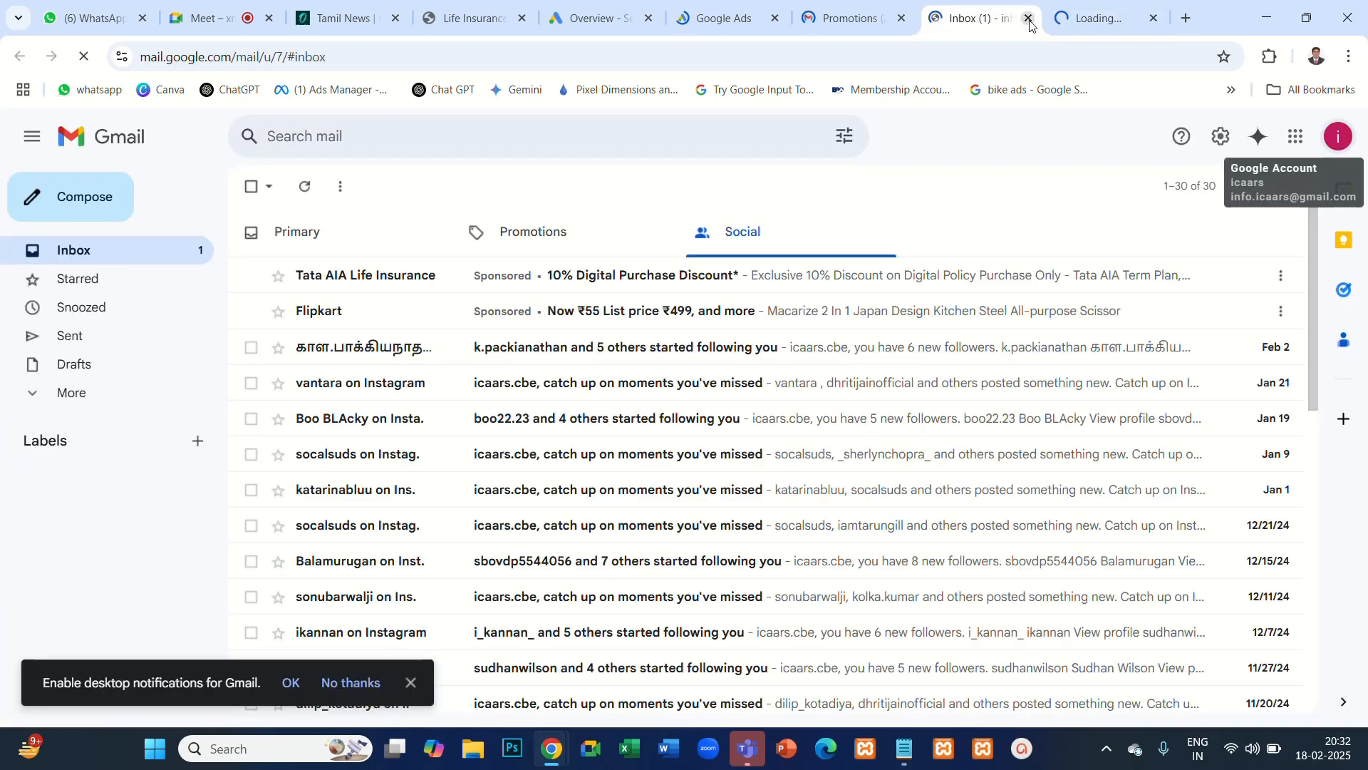
click(1029, 20)
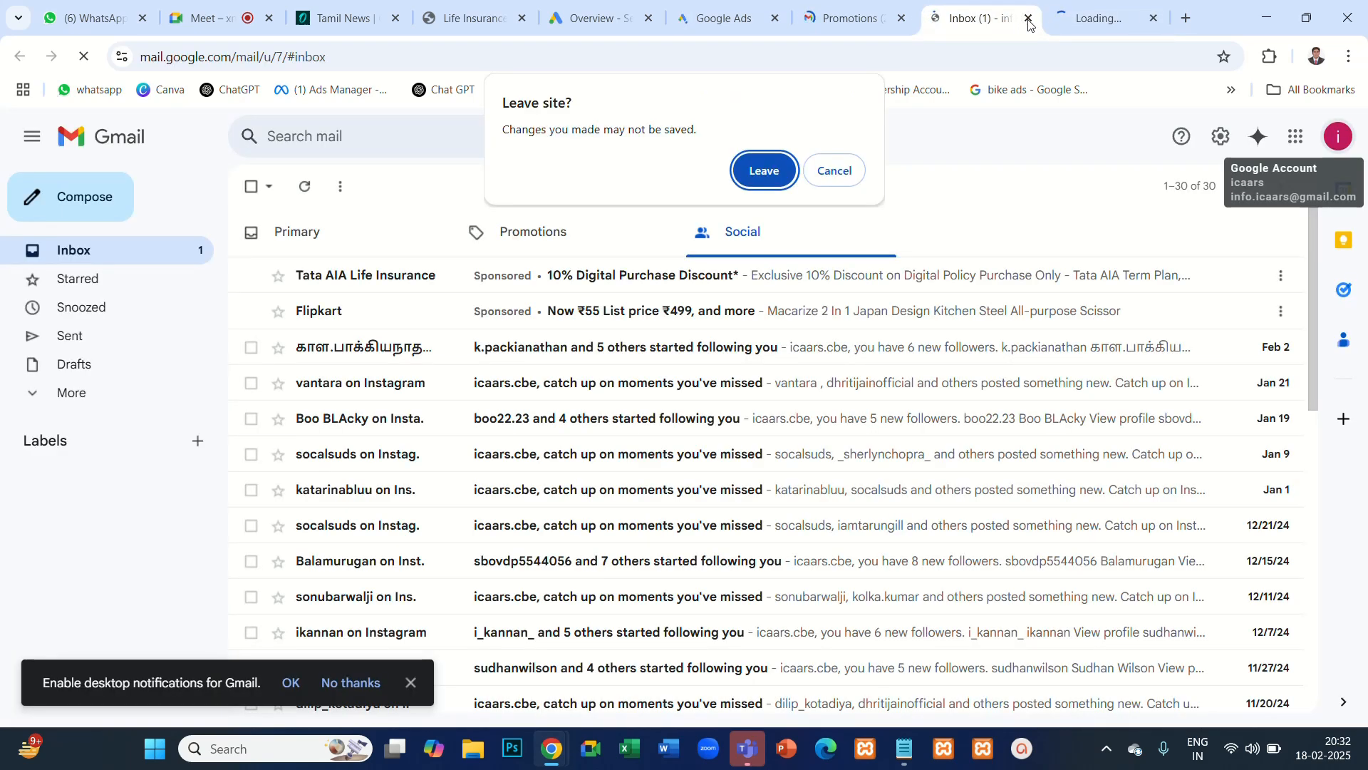
click(838, 174)
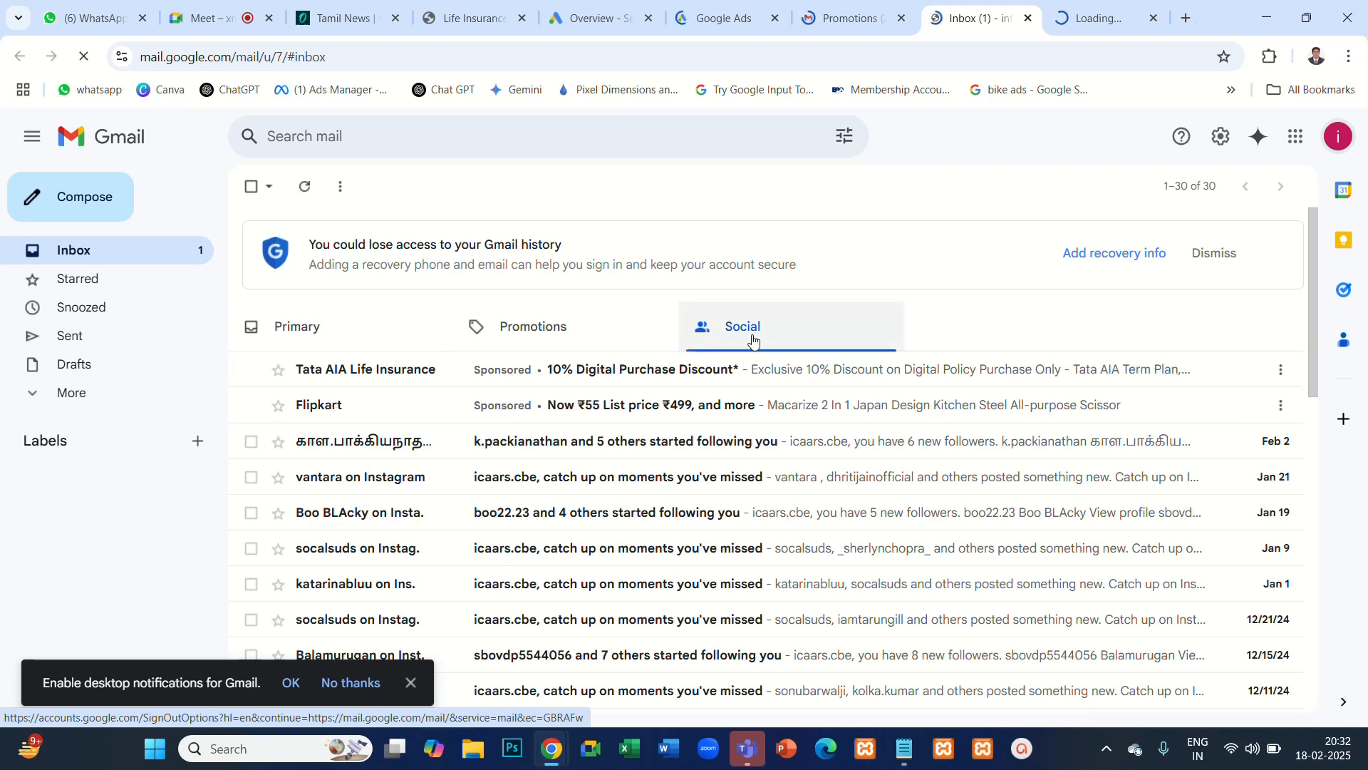
- Compare the sponsored ads in the inbox's Promotions and Social categories, dismissing the desktop notification offer
click(551, 332)
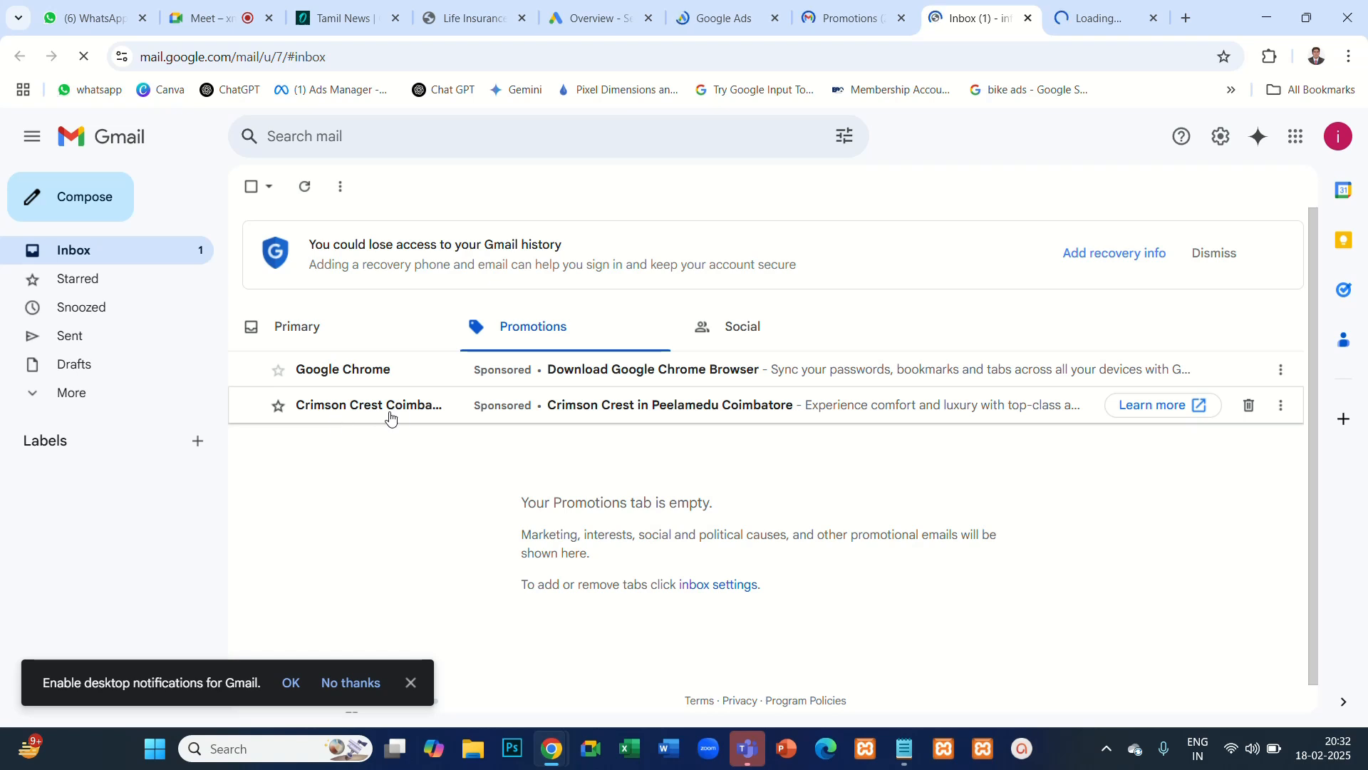
click(746, 329)
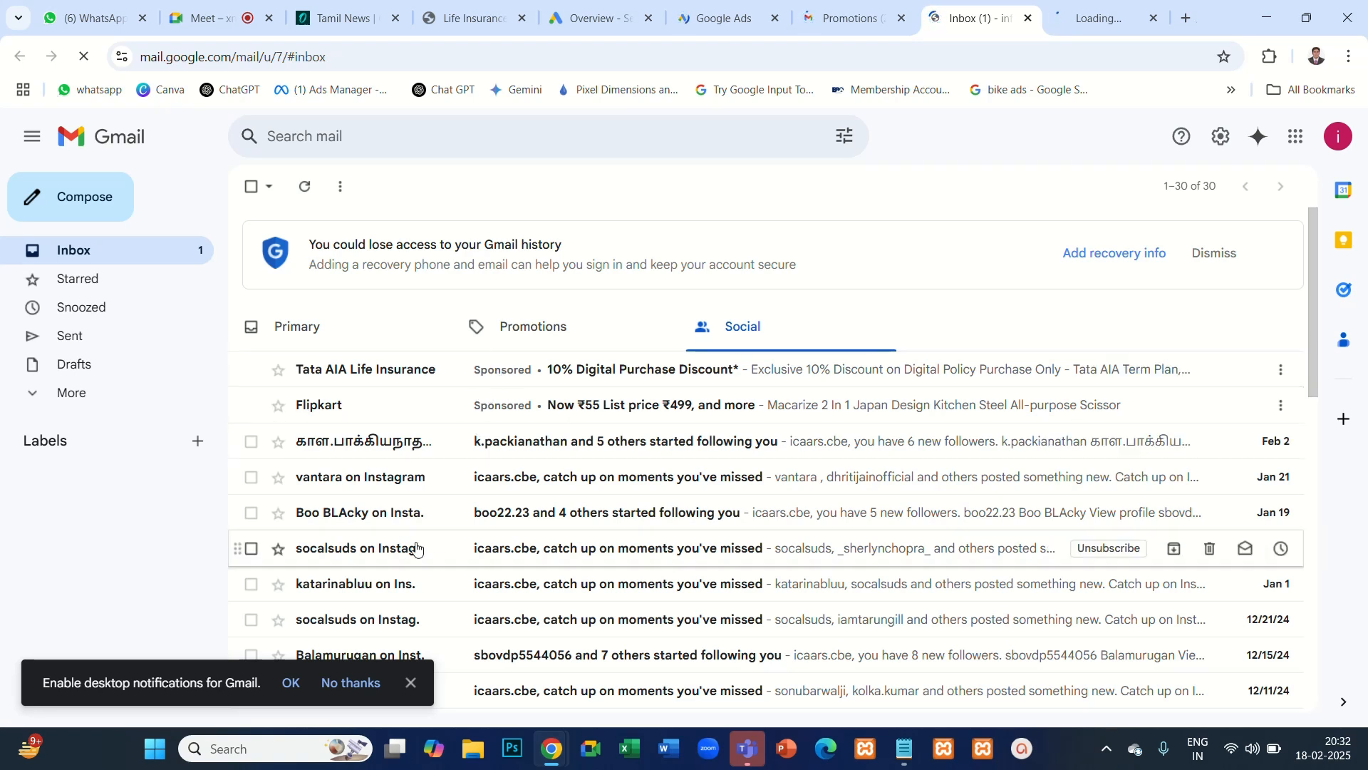
click(412, 684)
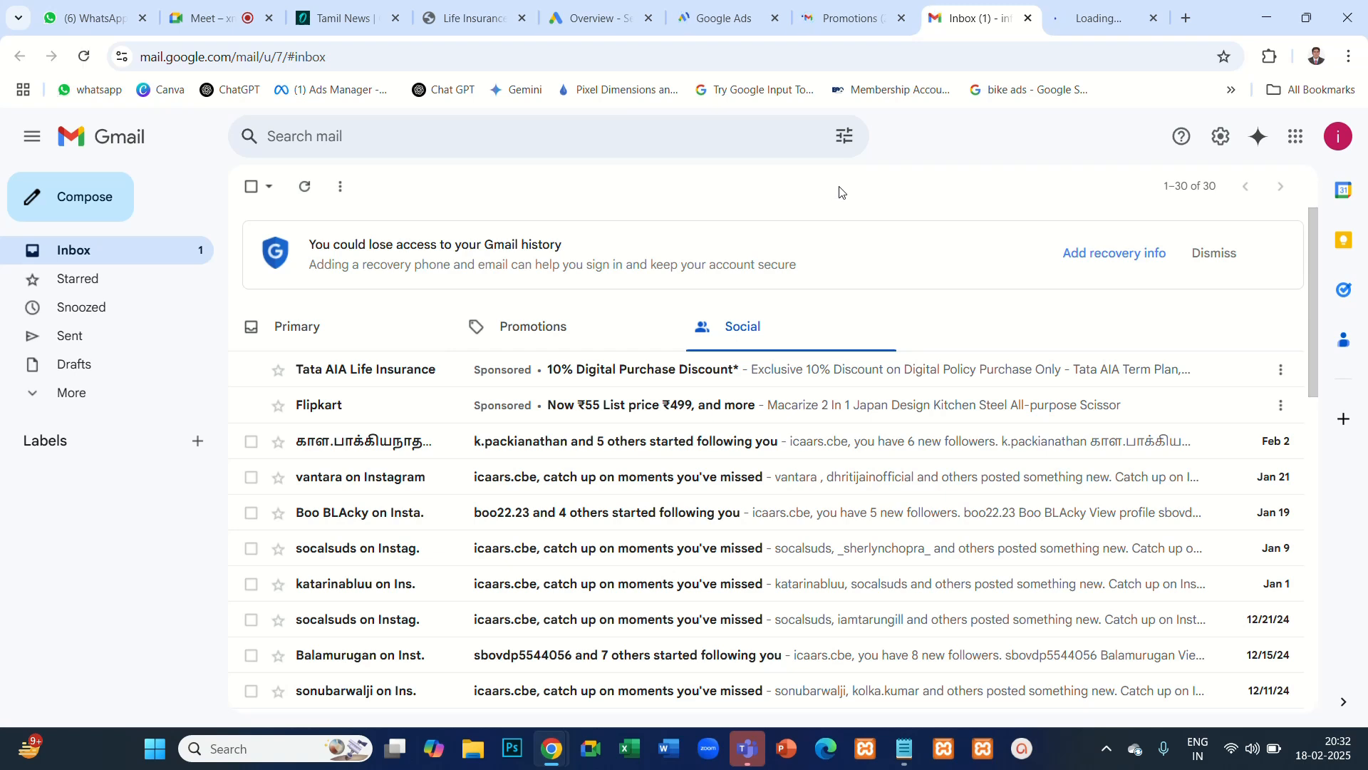
click(511, 330)
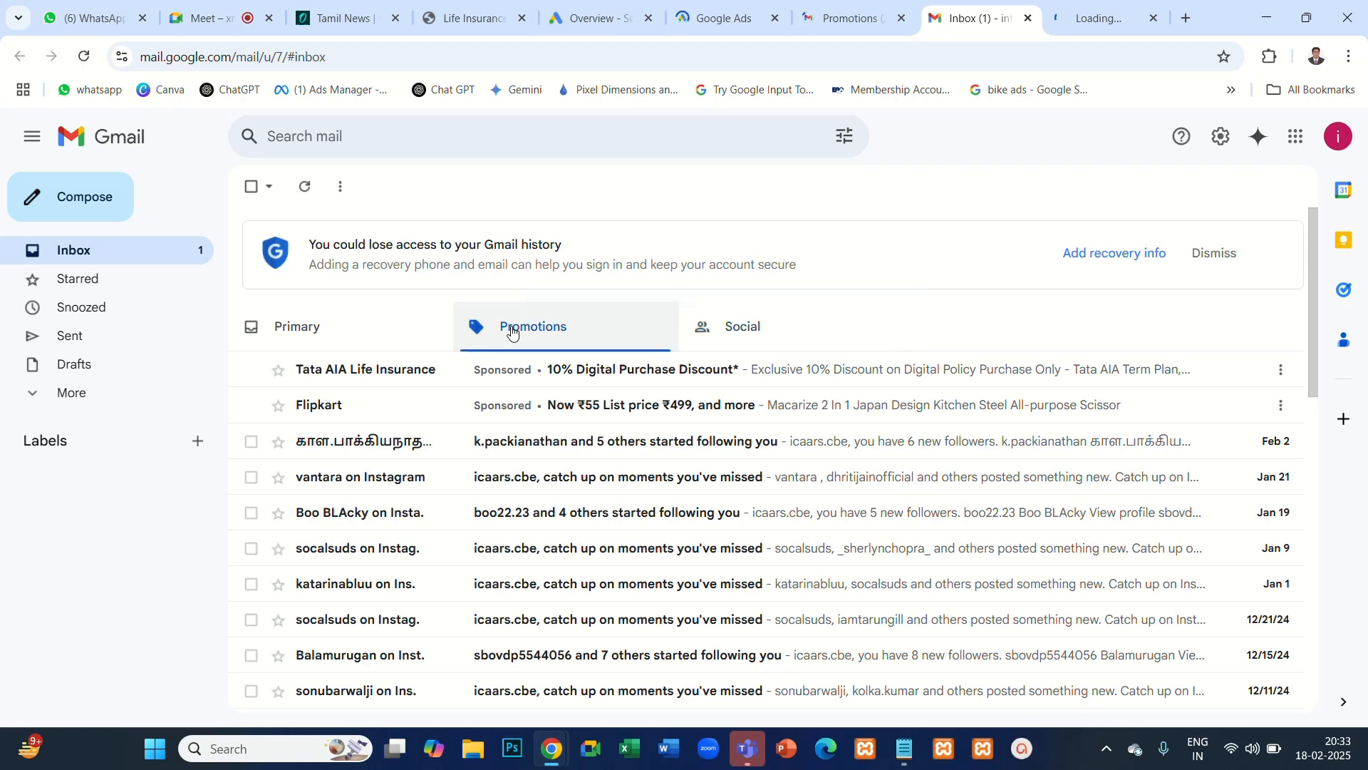
click(746, 328)
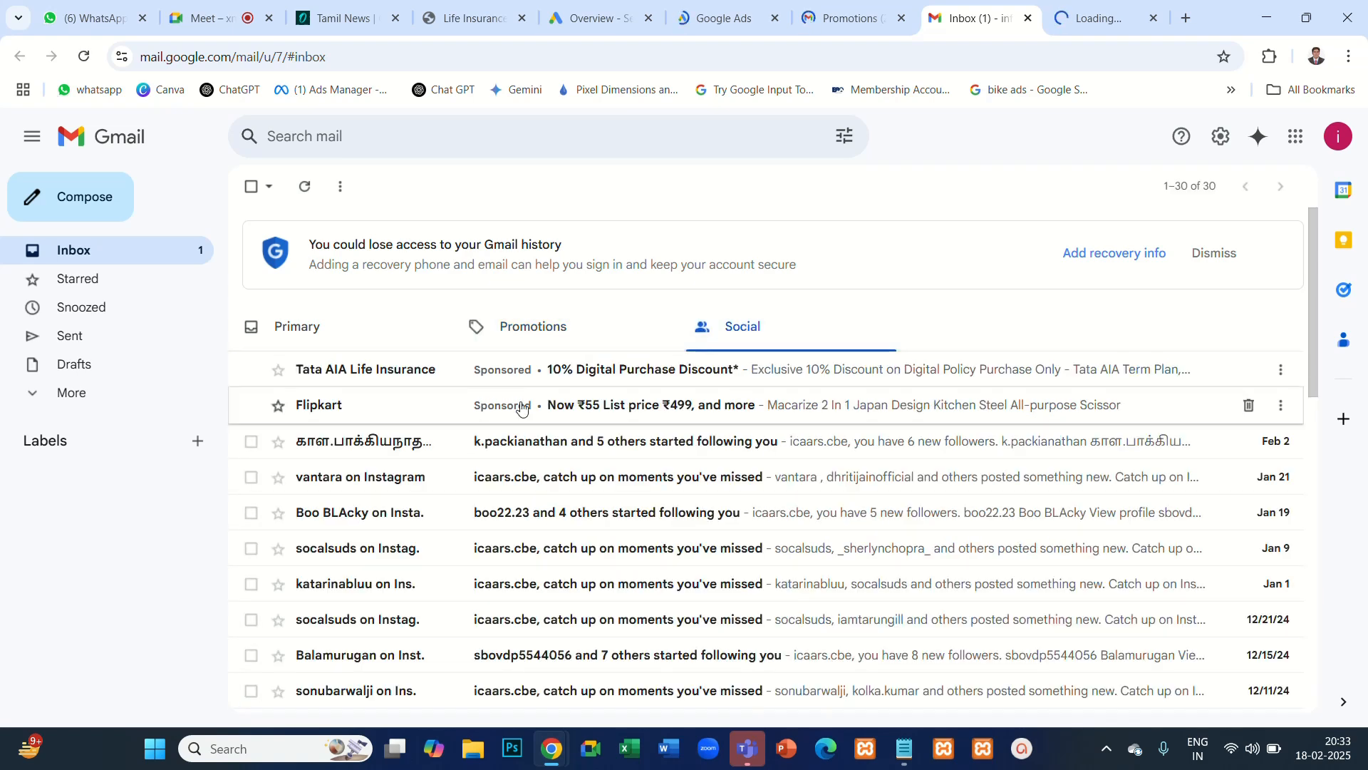
click(530, 330)
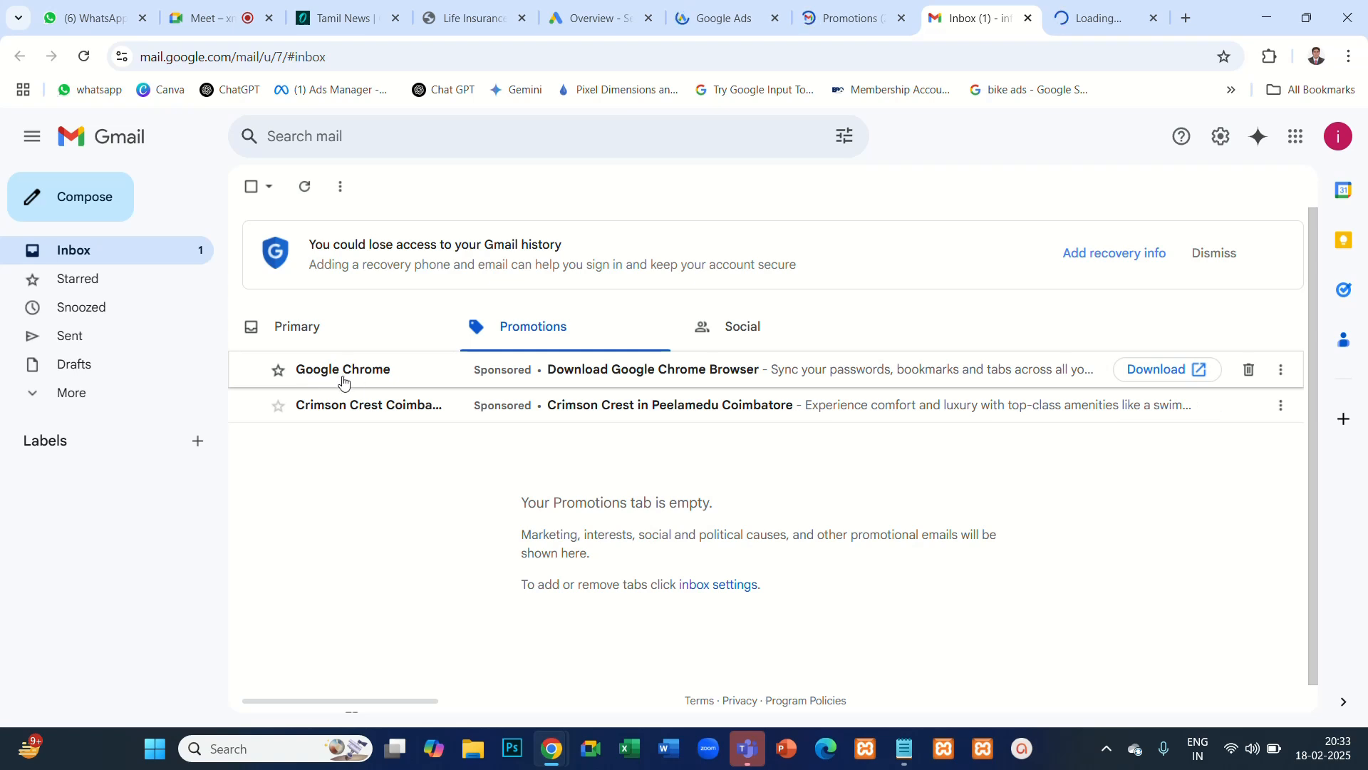
- Switch to Notepad and replace all the existing Google Ads notes with the line "Business Name"
click(895, 754)
key(ctrl+a)
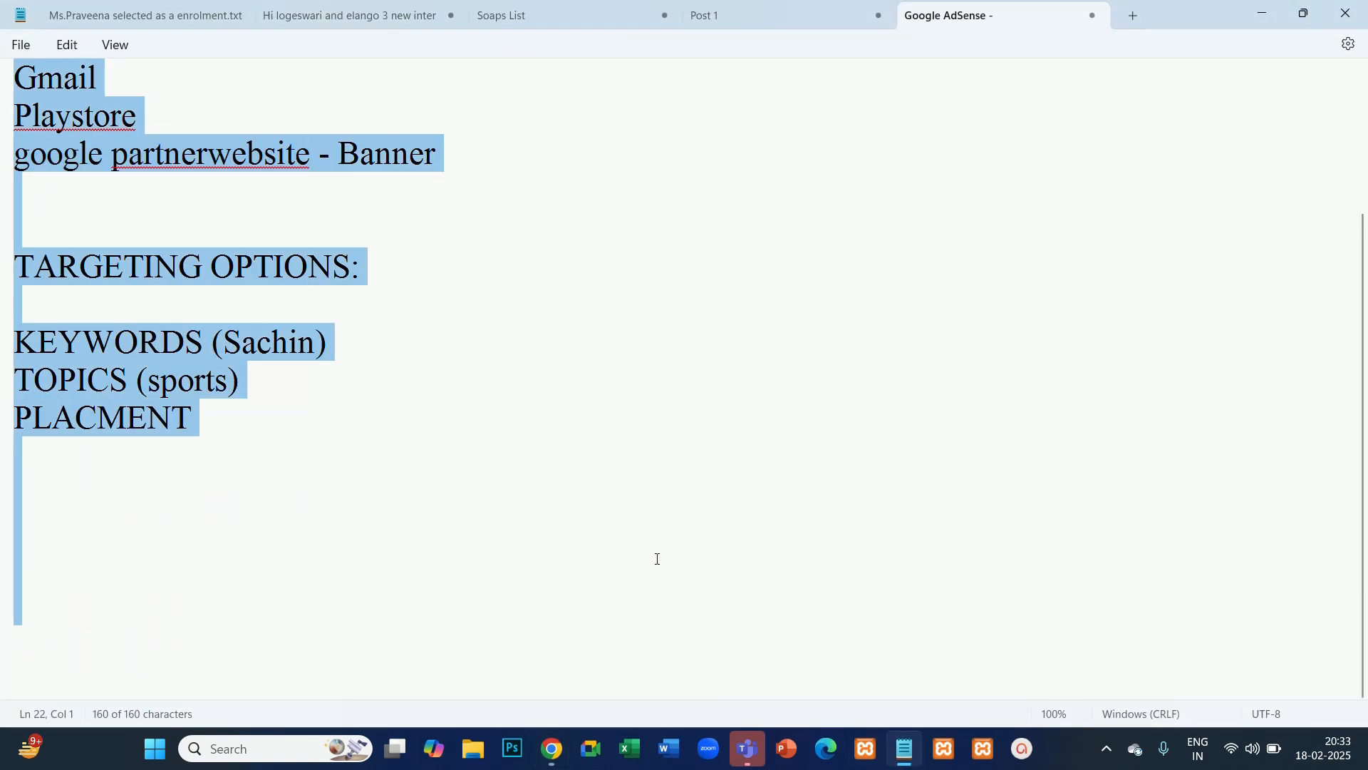
text(Business Name)
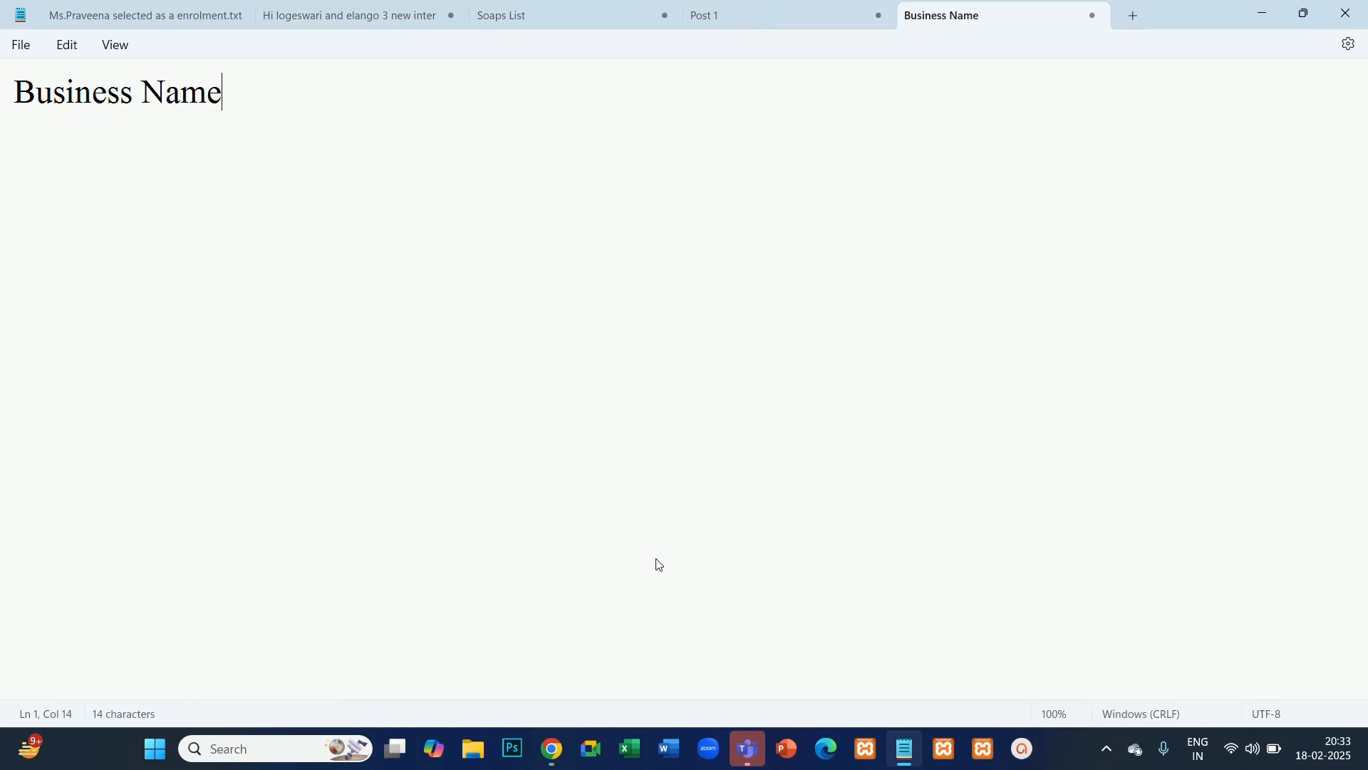
key(Return)
- Check the sponsored emails in Gmail, and add "Headline" and "Image" lines below Business Name in Notepad
key(alt+Tab)
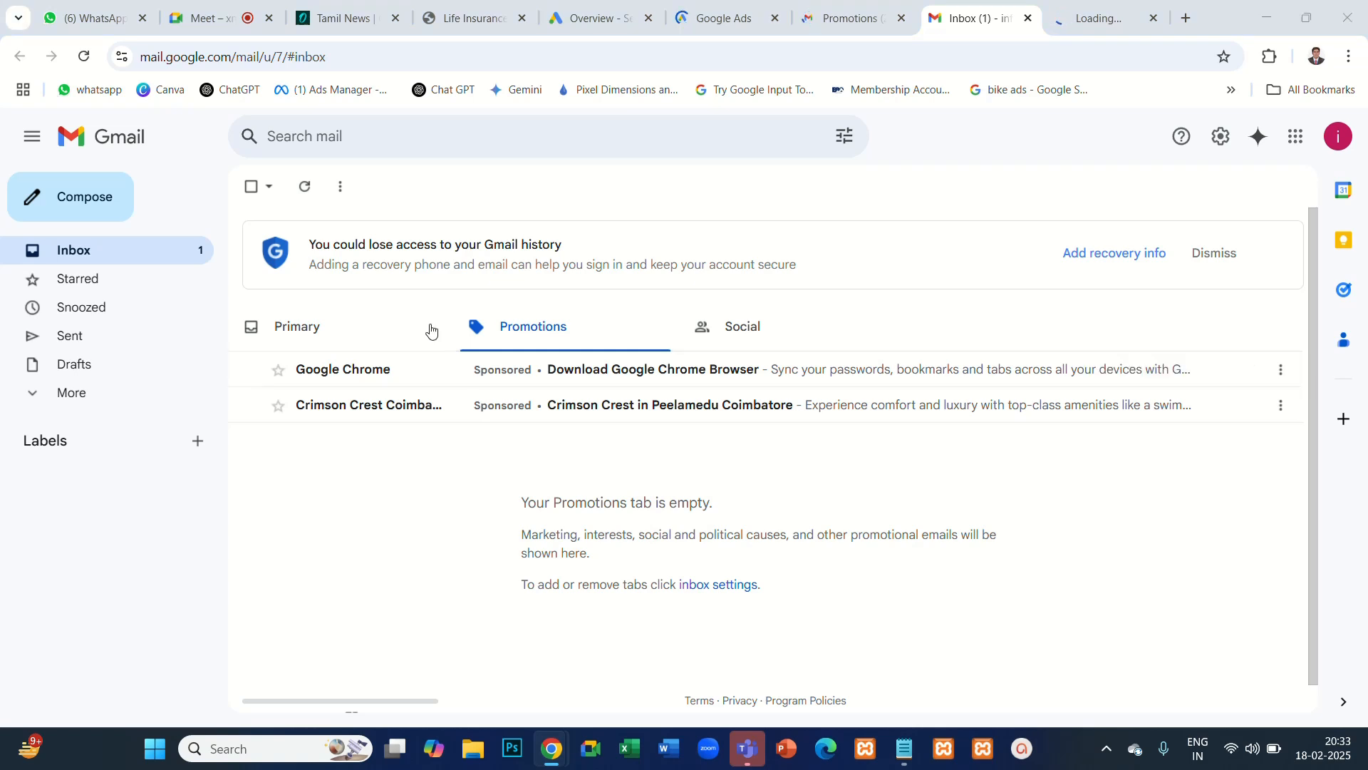
key(alt+Tab)
text(ead)
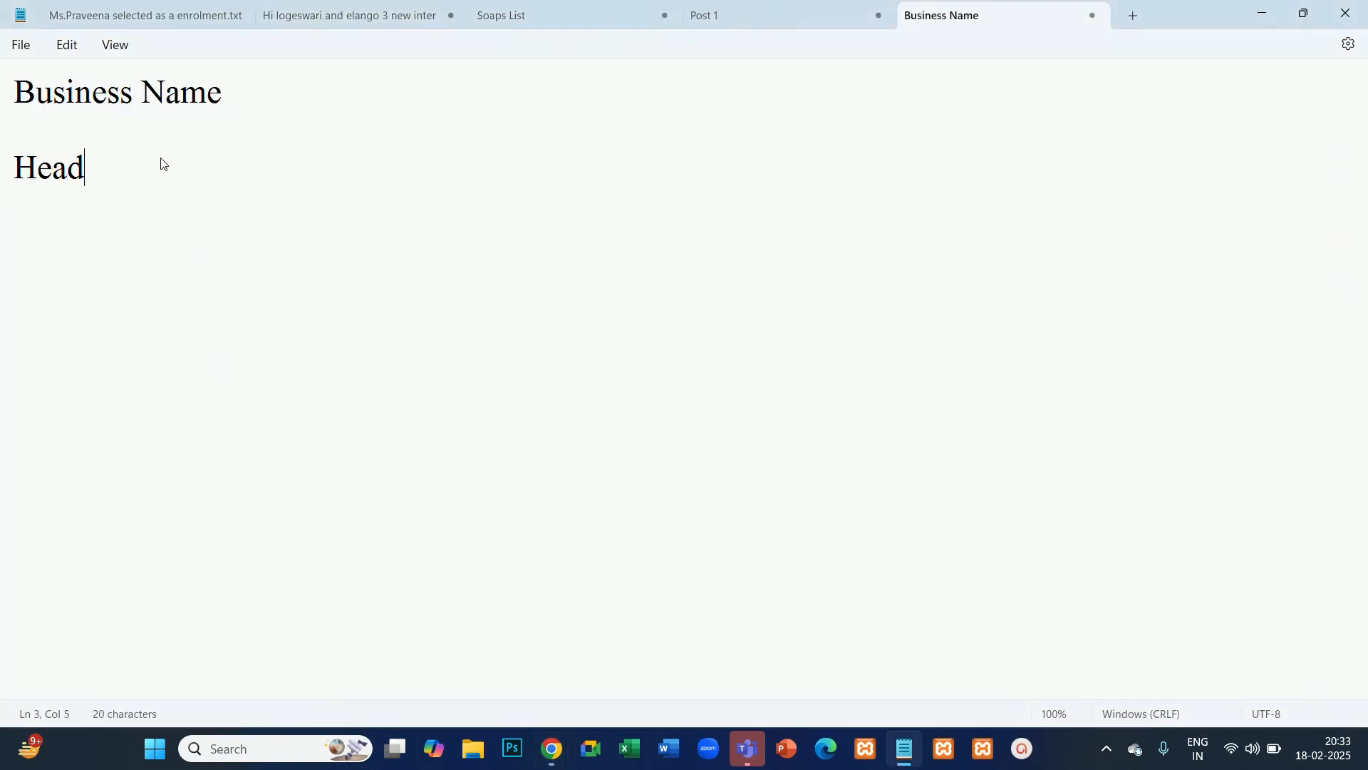
text(line)
key(Return)
key(Return)
key(Return)
text(Image)
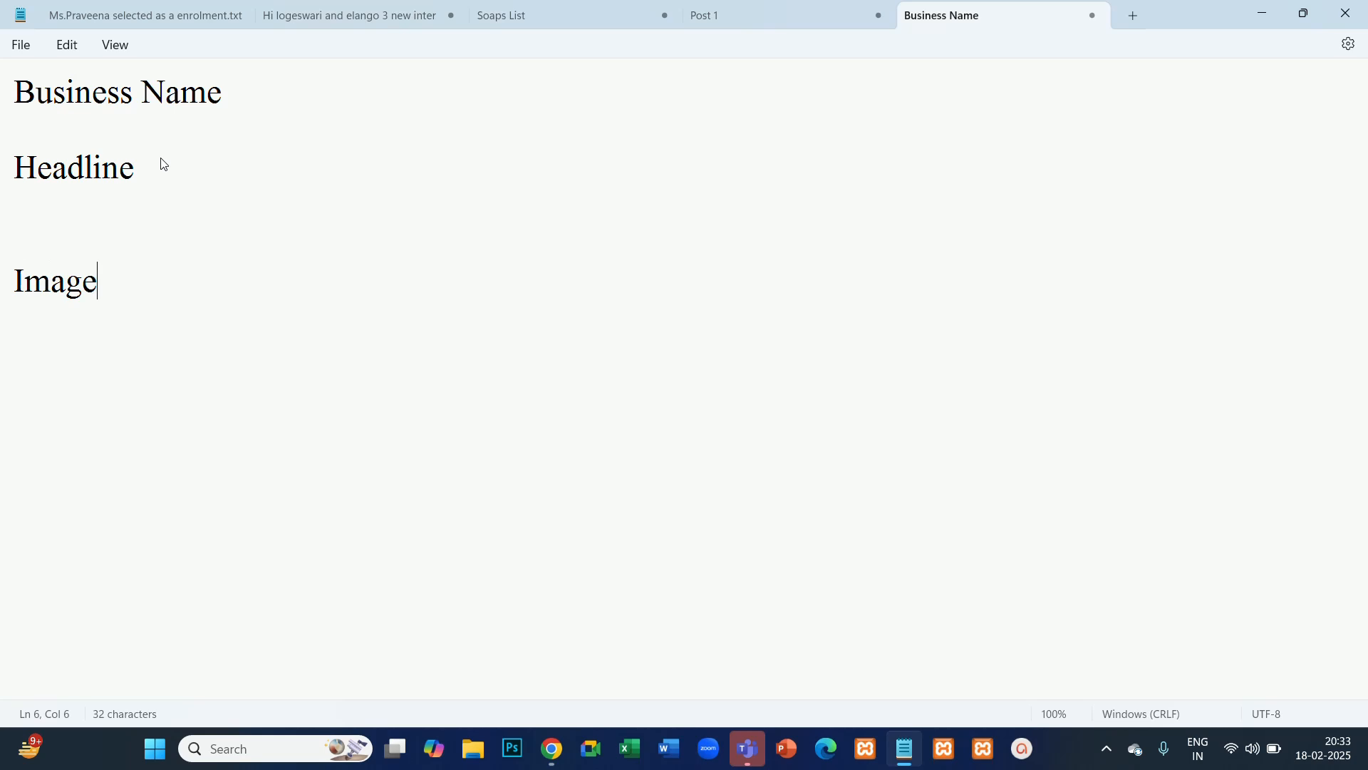
- Highlight the Business Name and Headline notes and compare them with the sponsored emails in Gmail
drag(244, 108, 3, 105)
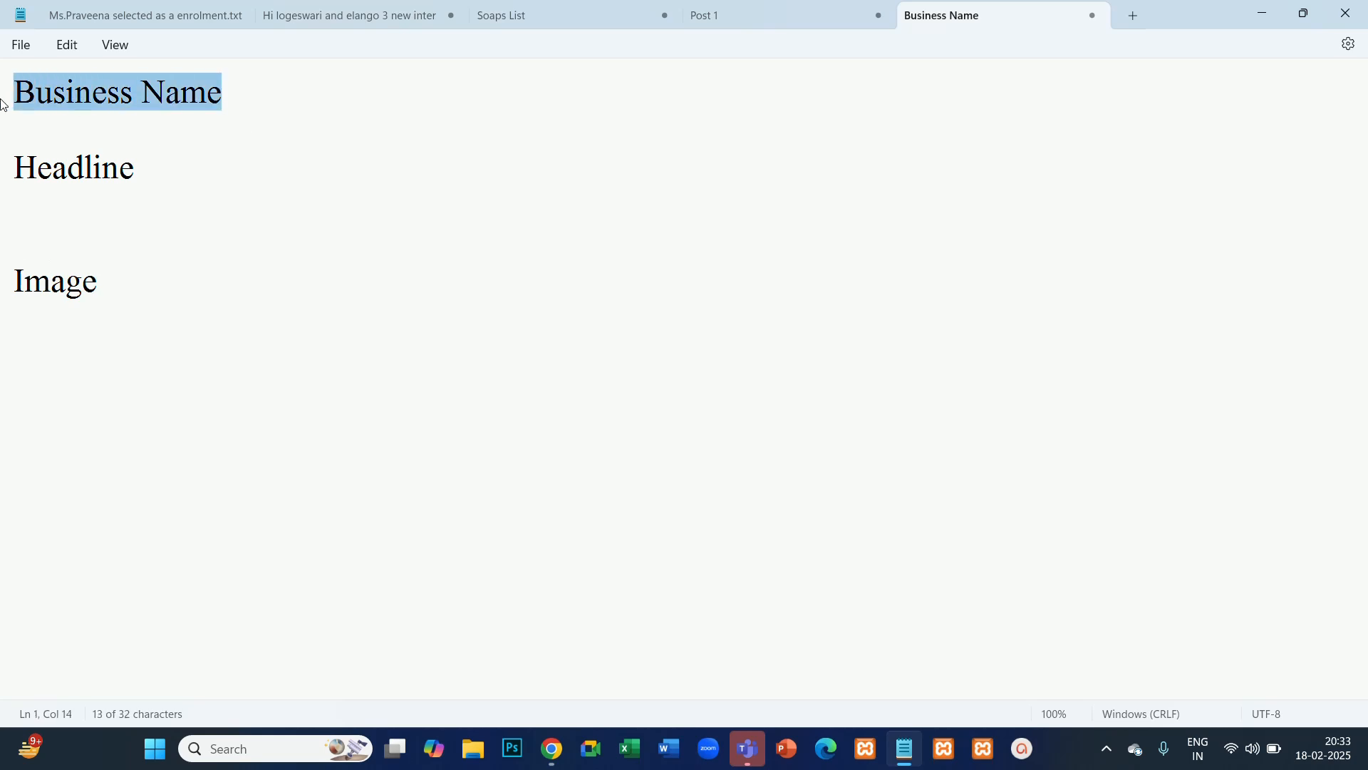
drag(135, 170, 3, 175)
key(alt+Tab)
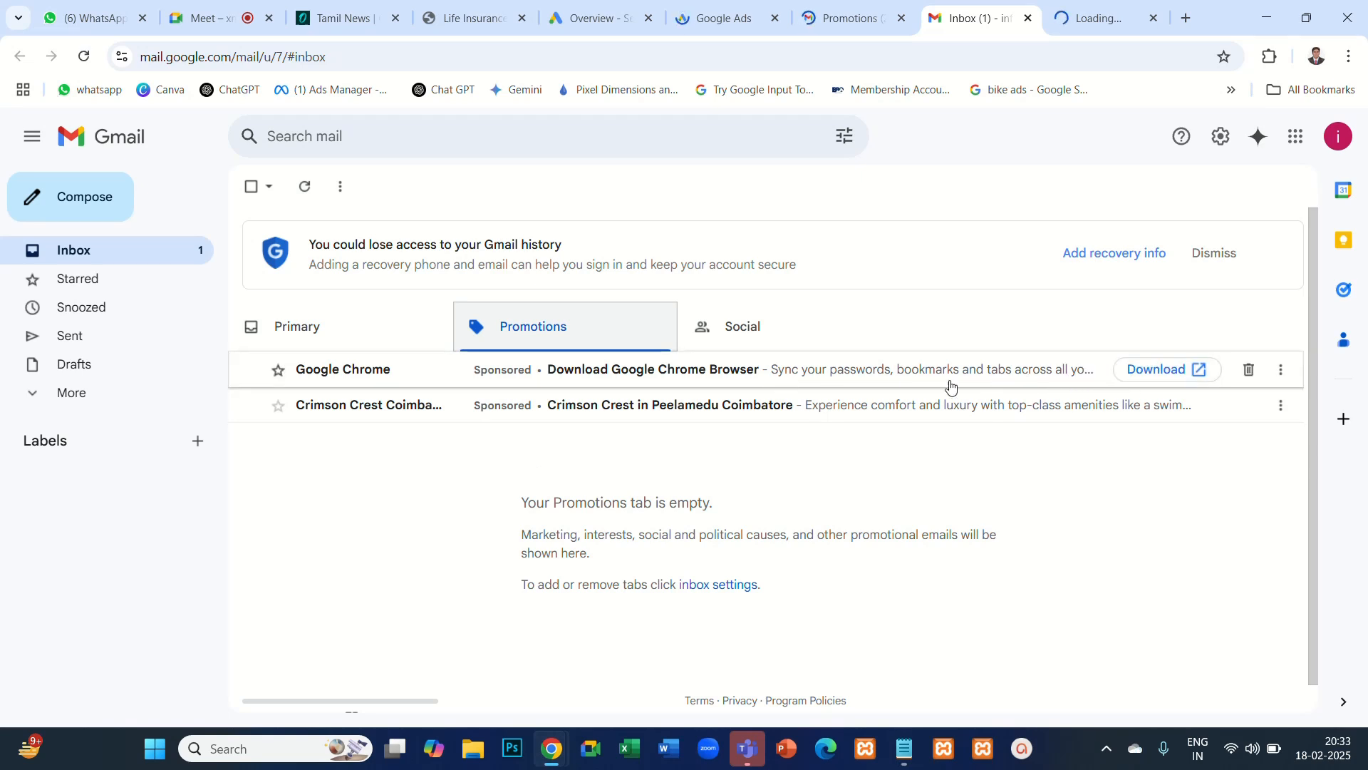
key(alt+Tab)
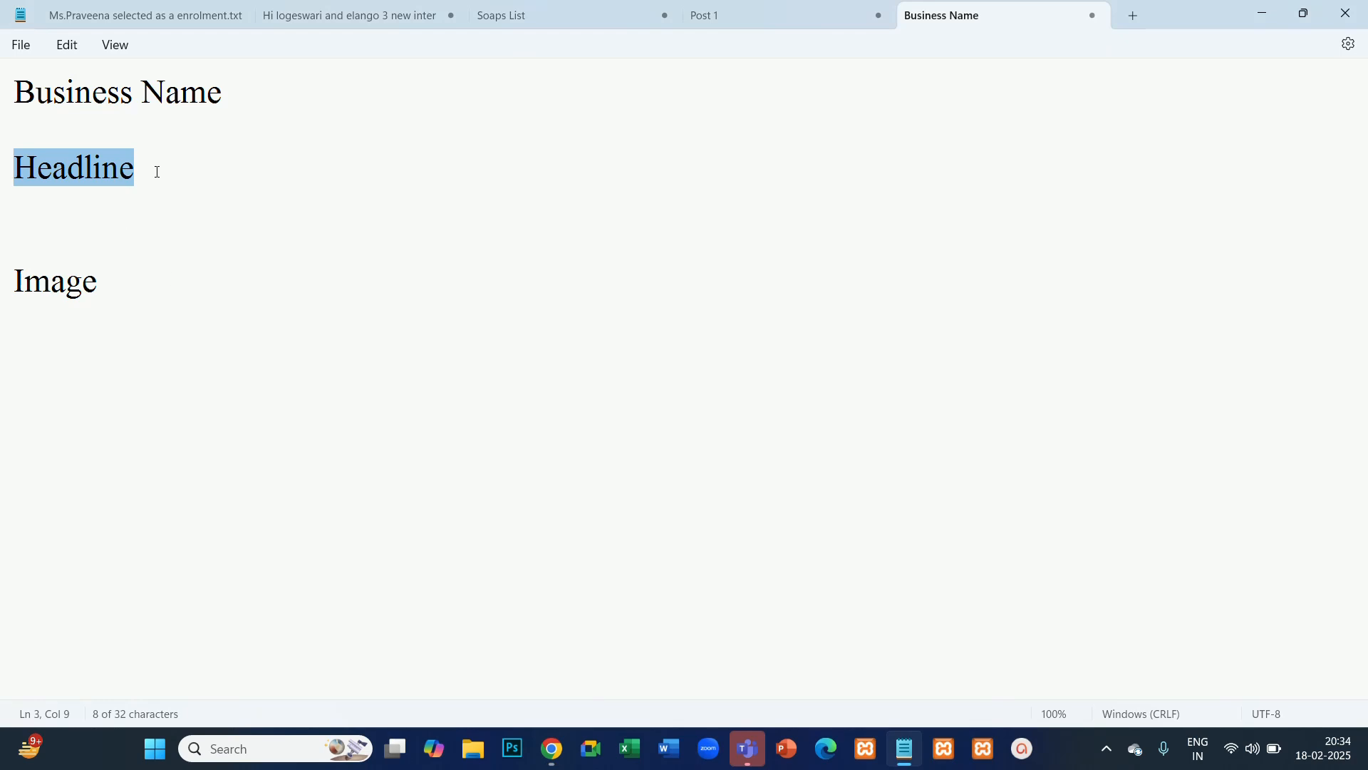
- Insert the line "Descriptions" between Headline and Image in the notes
click(159, 171)
key(Return)
key(Return)
text(De)
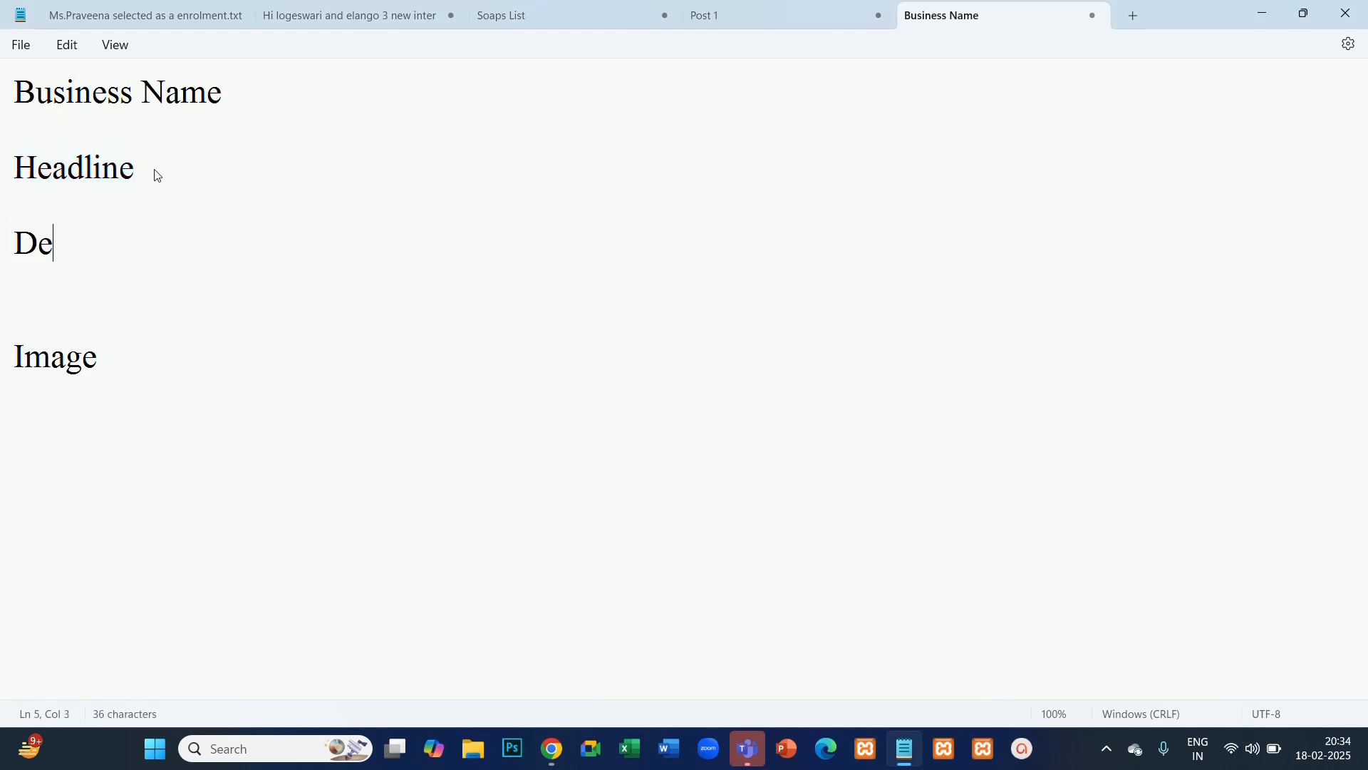
text(scrip0ion)
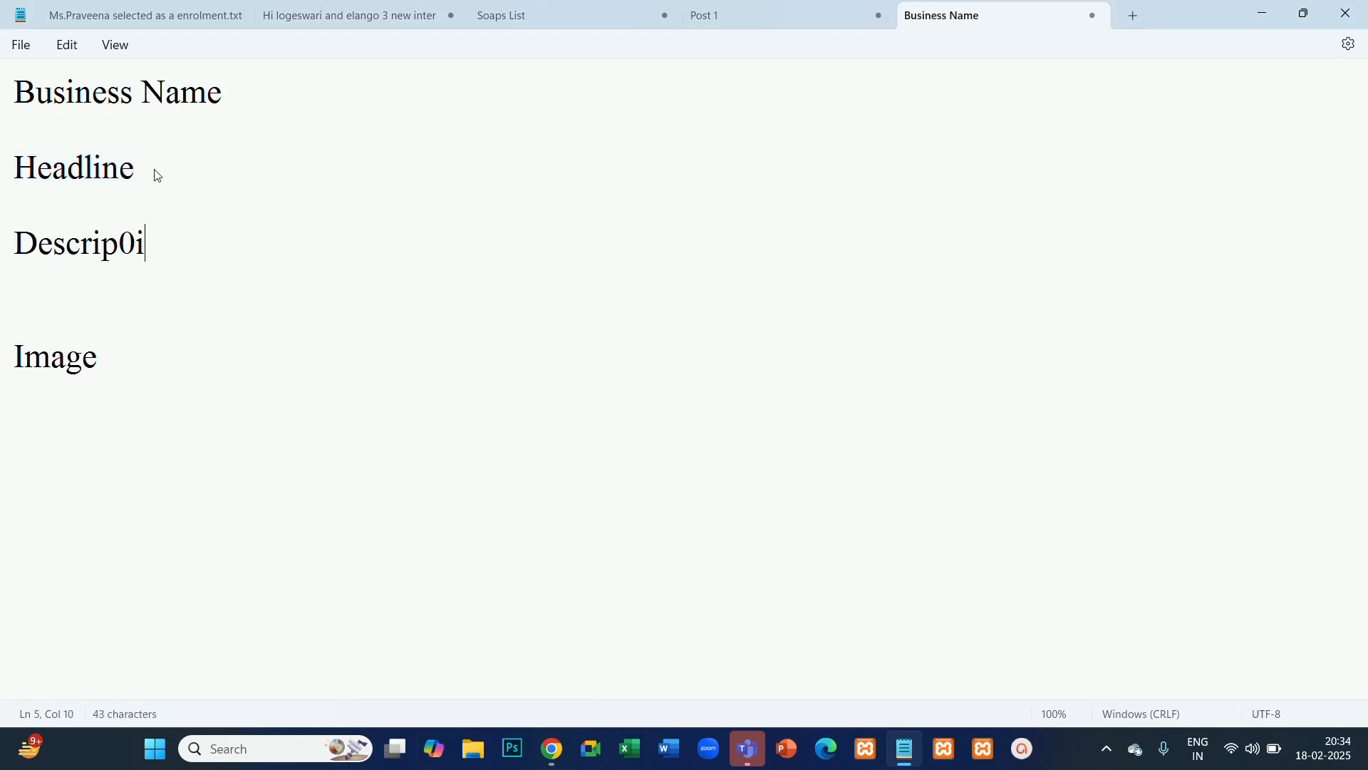
key(BackSpace)
key(BackSpace)
key(BackSpace)
key(BackSpace)
text(tions)
- Highlight the Image, Business Name, Headline and Descriptions notes one after another to review the ad components
drag(125, 363, 3, 354)
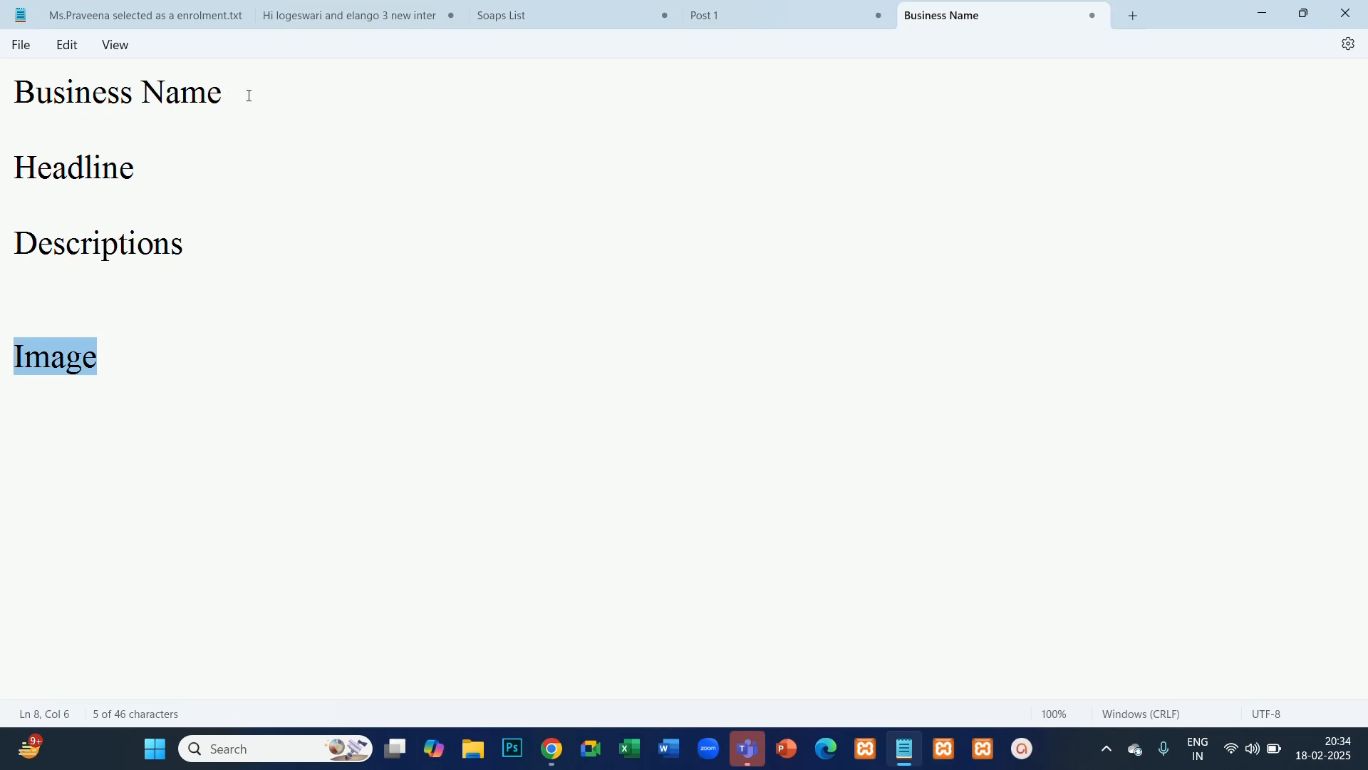
drag(249, 95, 4, 89)
drag(156, 186, 3, 180)
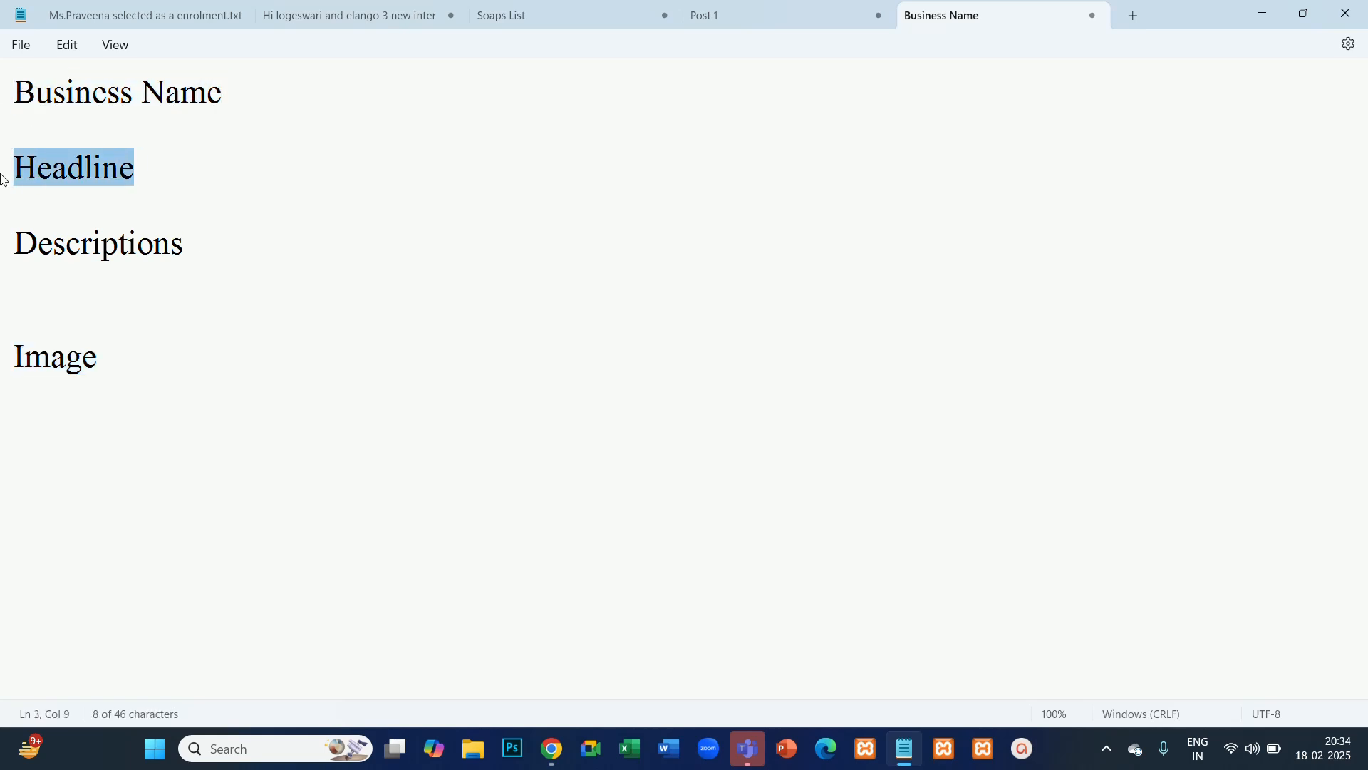
drag(218, 262, 2, 221)
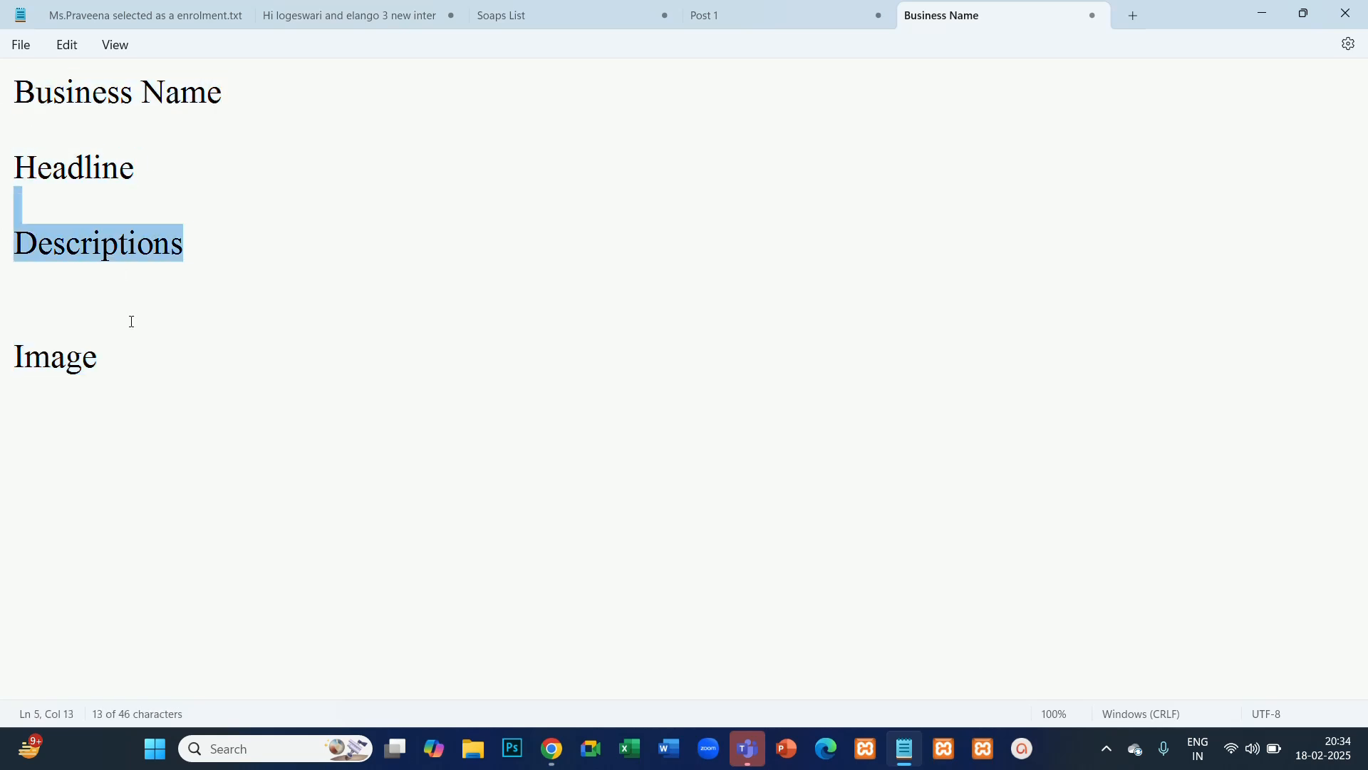
- Check the sponsored email's action button in Gmail, and add the line "CTA Button" below Image in Notepad
click(132, 360)
key(Return)
key(Return)
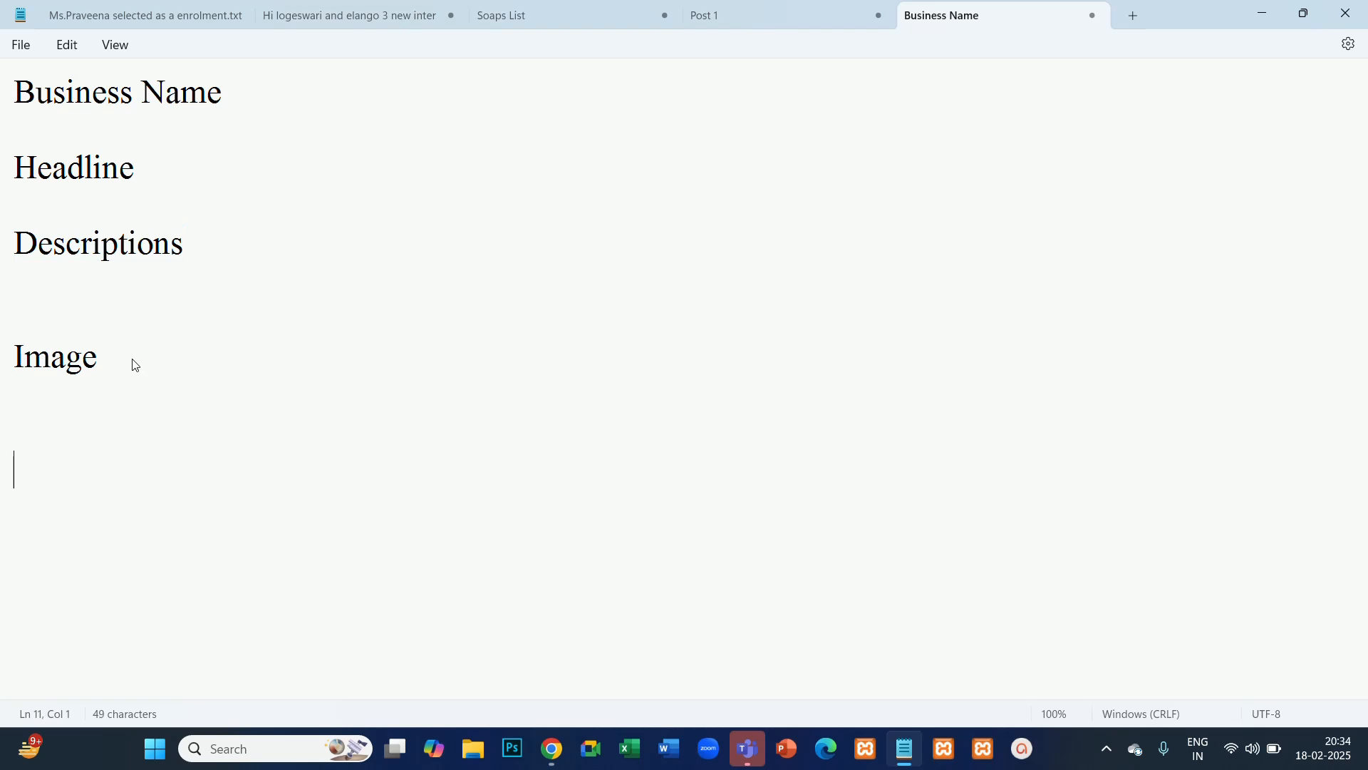
key(alt+Tab)
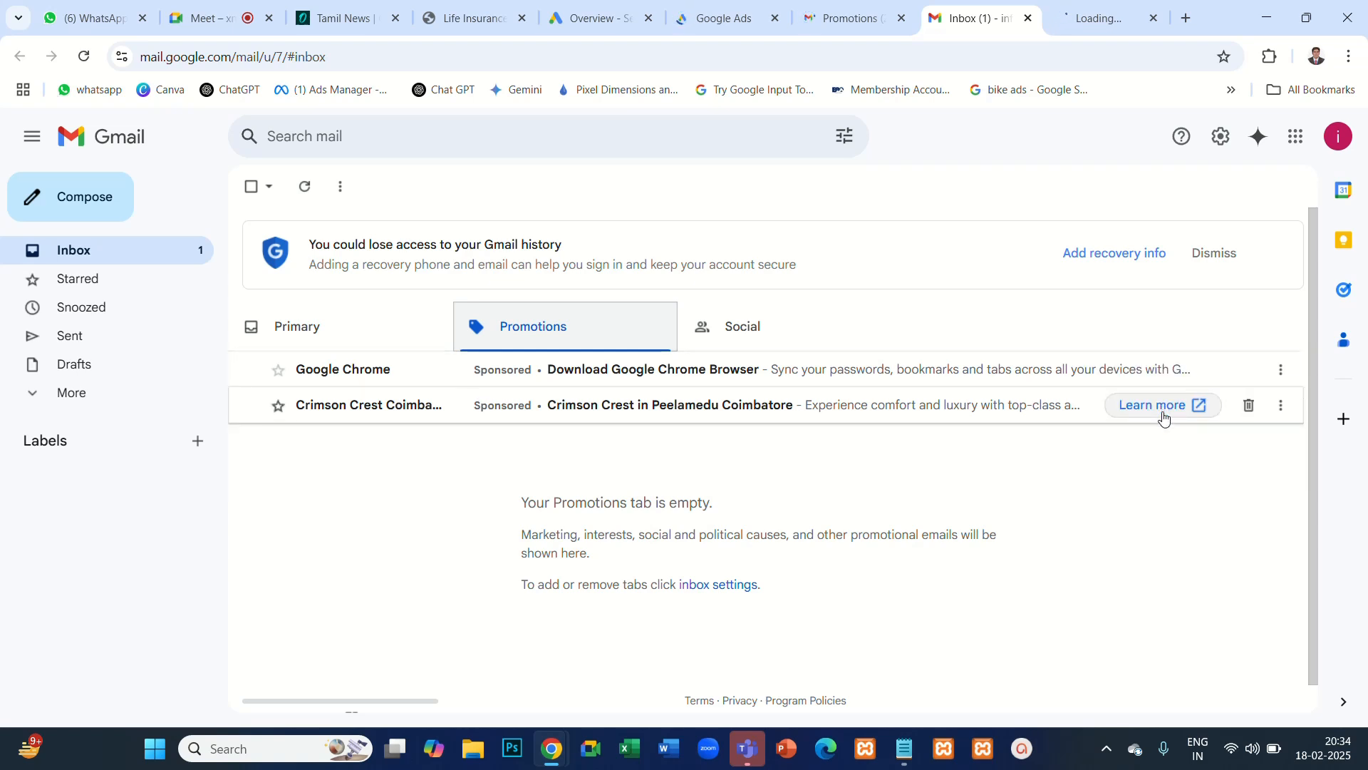
key(alt+Tab)
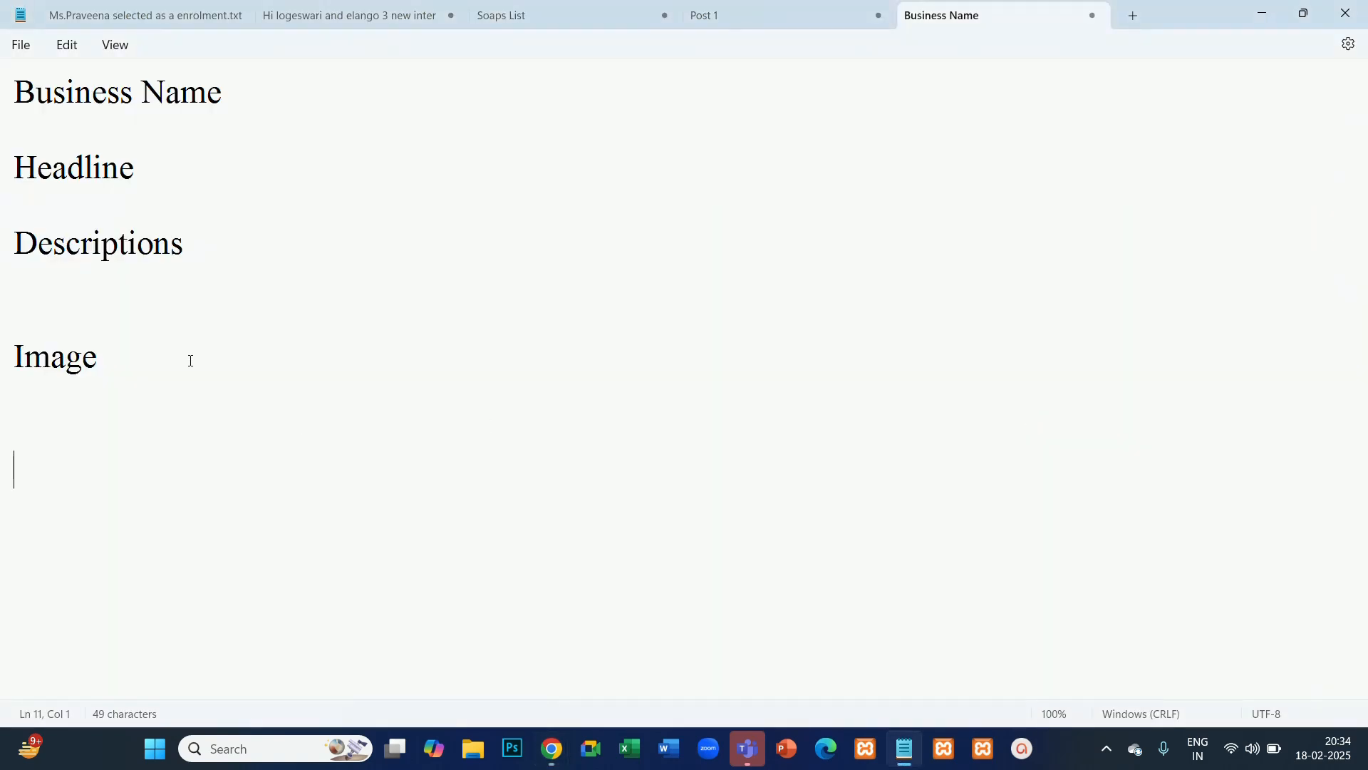
click(60, 425)
text(CTA Bu)
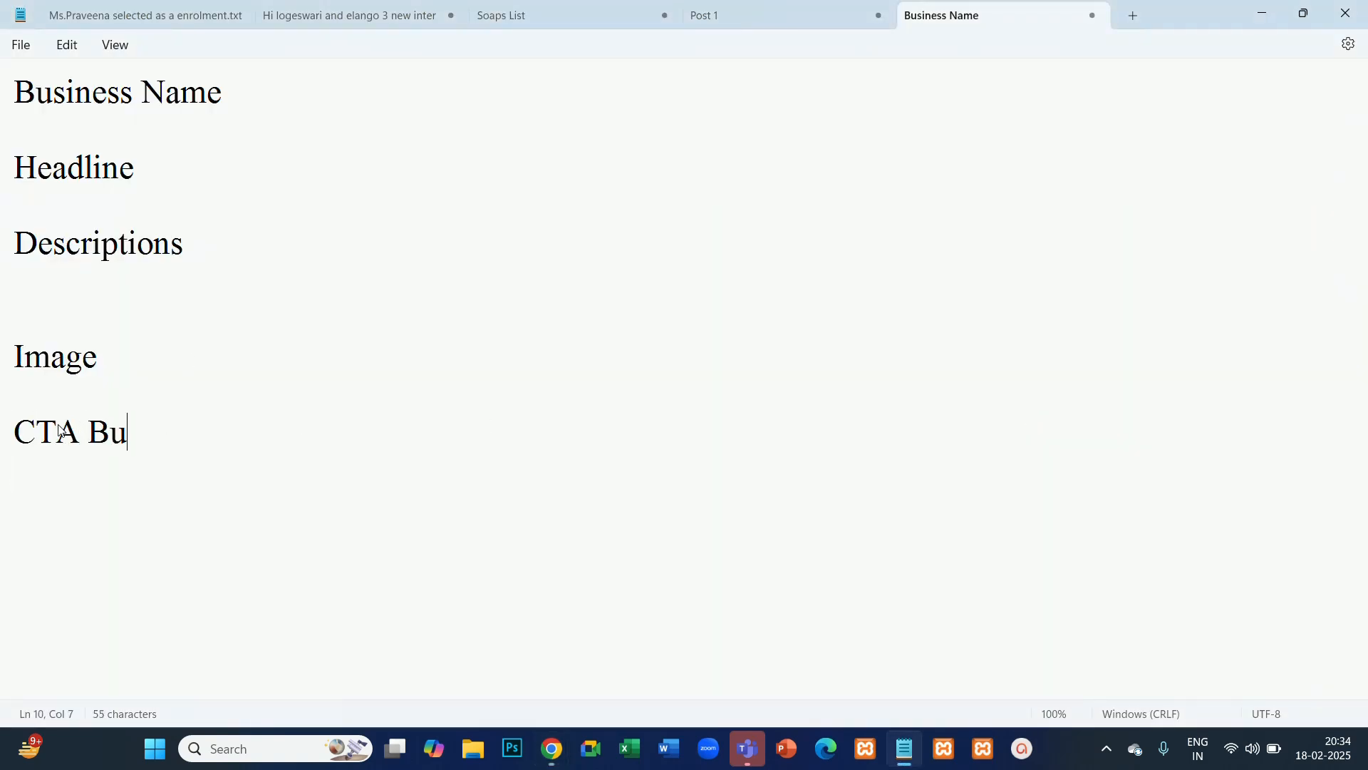
text(tton)
key(Return)
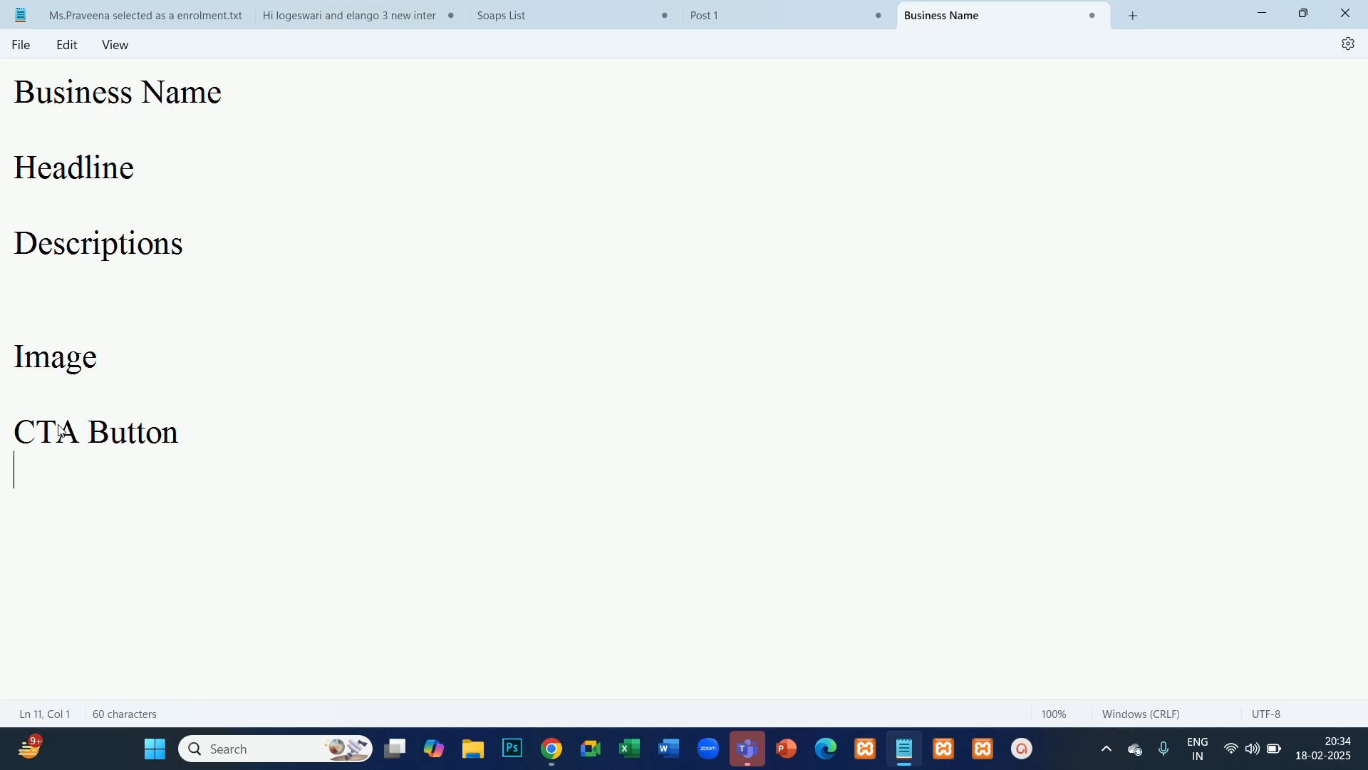
- Add the line "LAnding PAge" directly below CTA Button in the notes, followed by blank lines
text(LAnding )
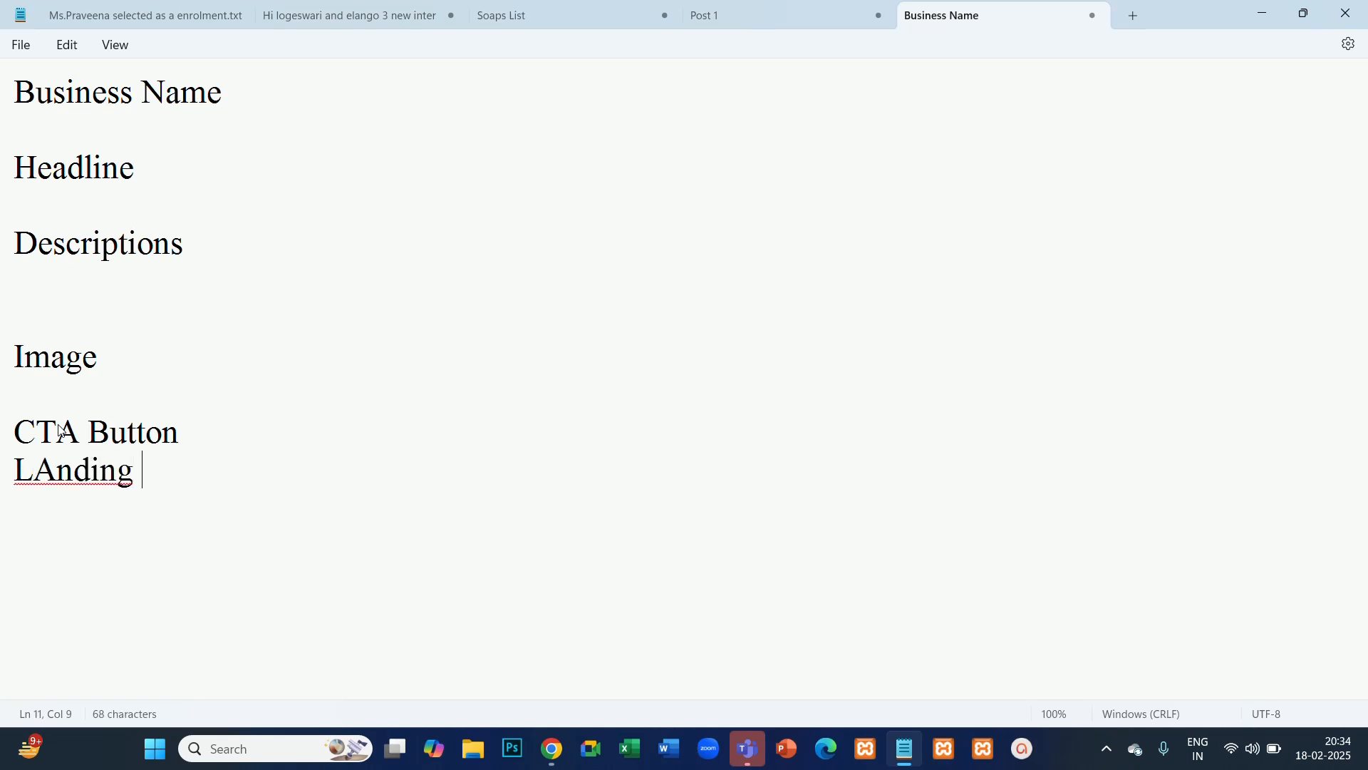
text(PAge)
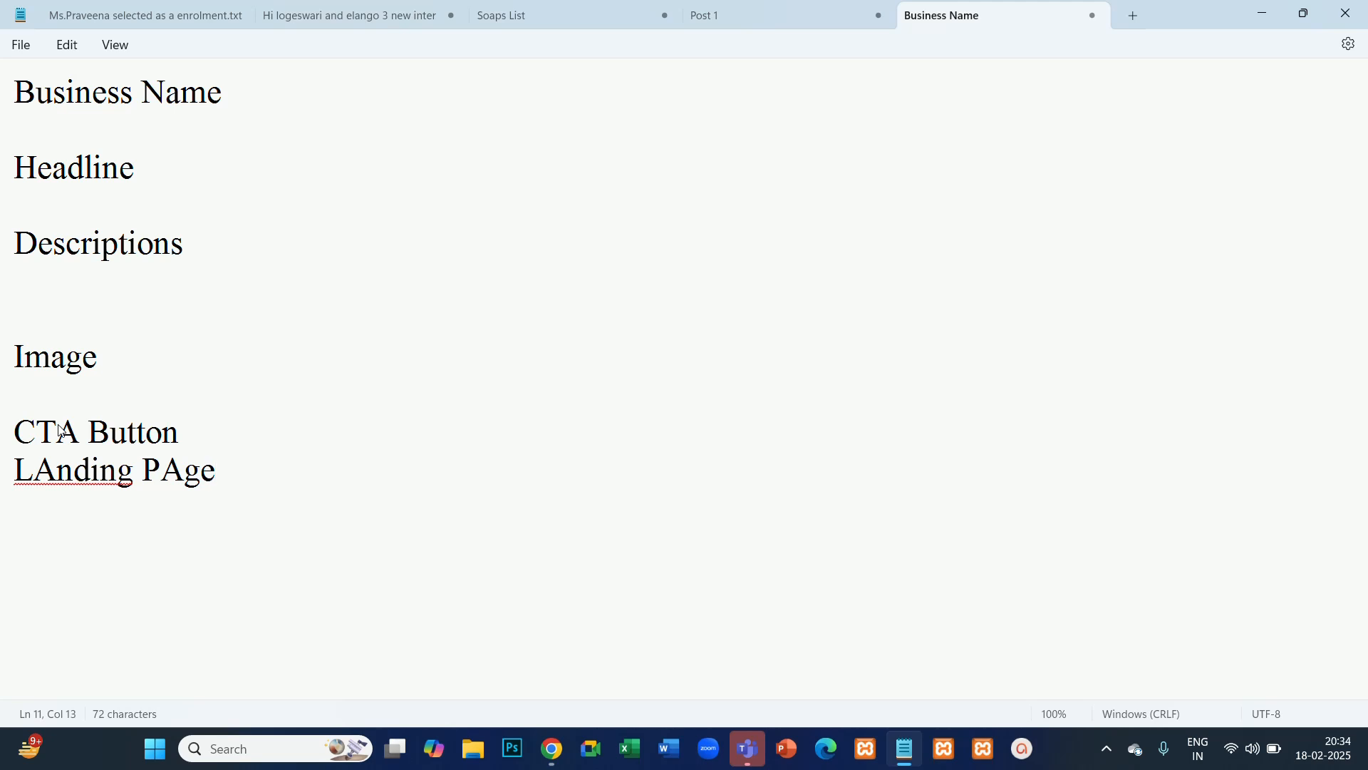
key(Return)
key(Return)
key(Return)
- Highlight the whole list of ad components, and append " / " after Image in the notes
drag(241, 483, 3, 44)
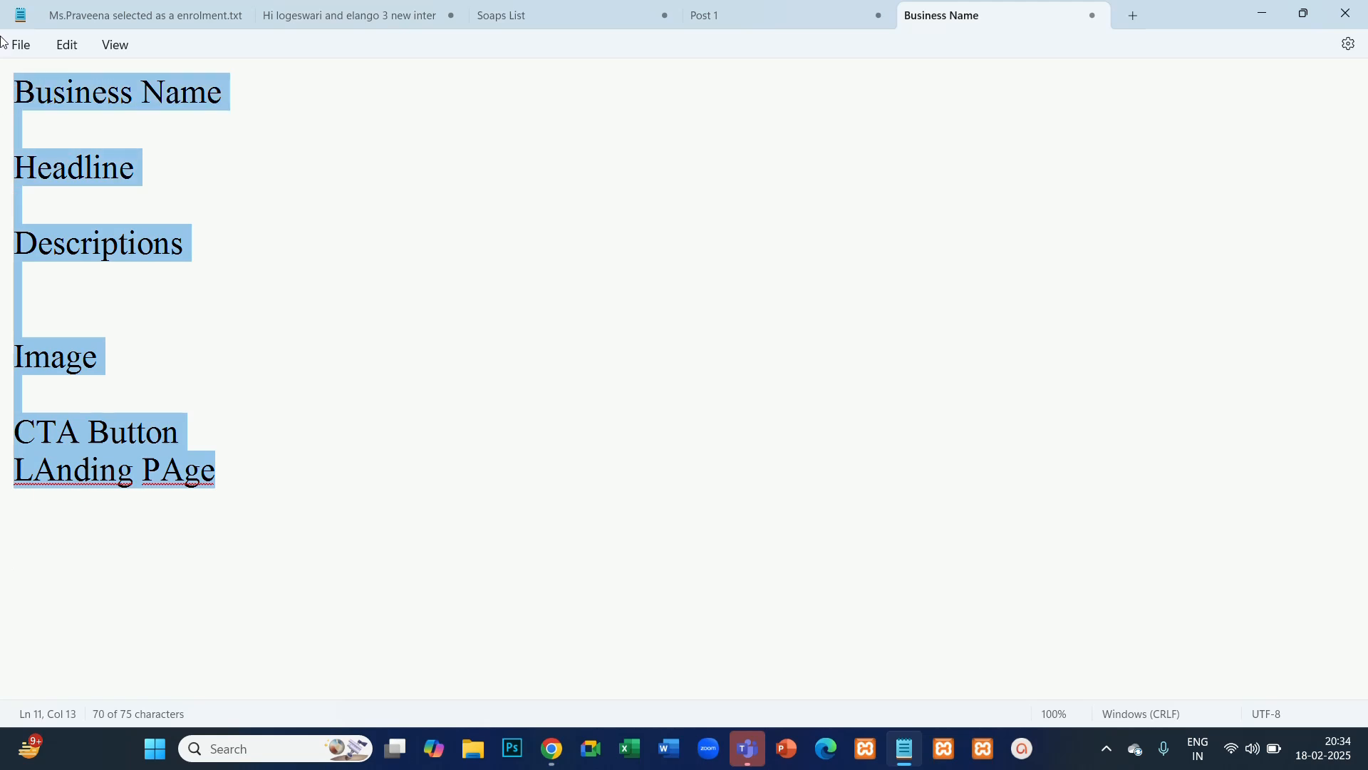
click(198, 356)
drag(104, 357, 2, 365)
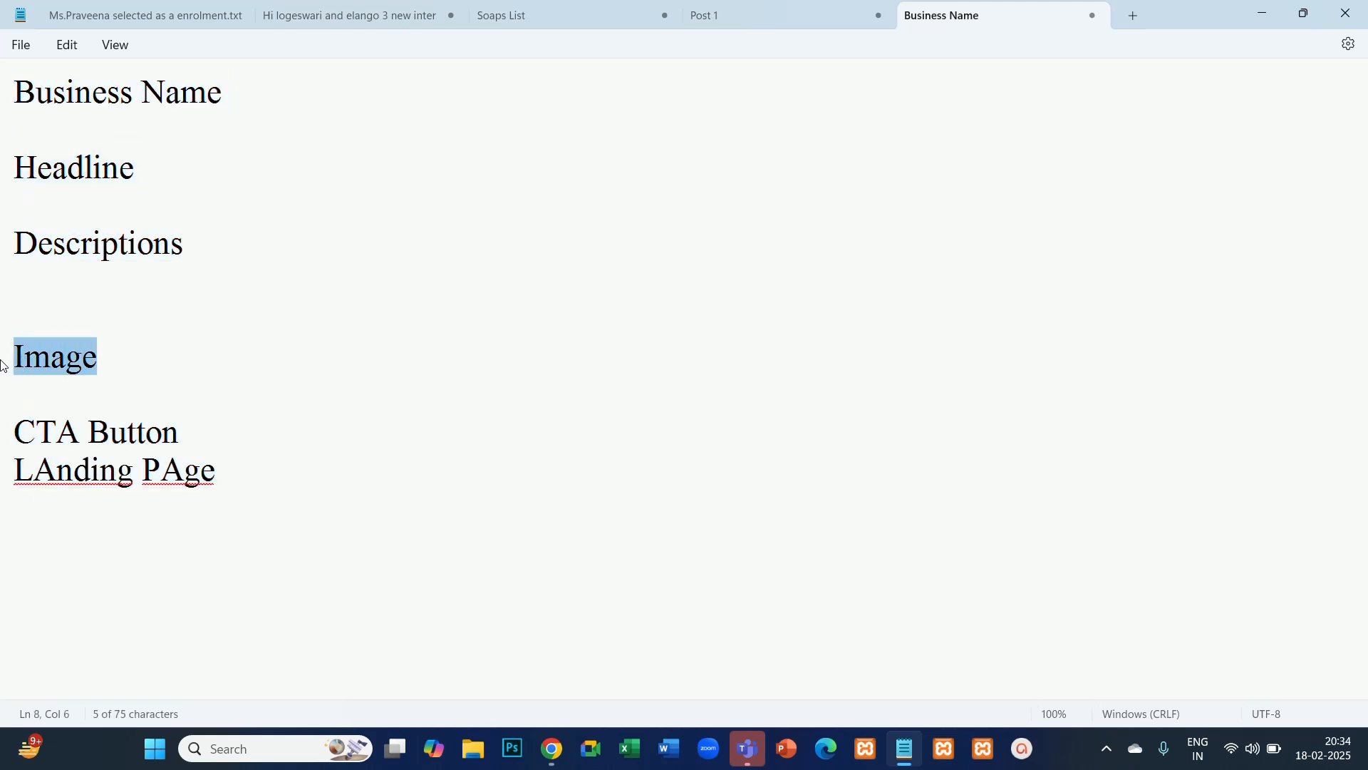
click(152, 354)
text(/)
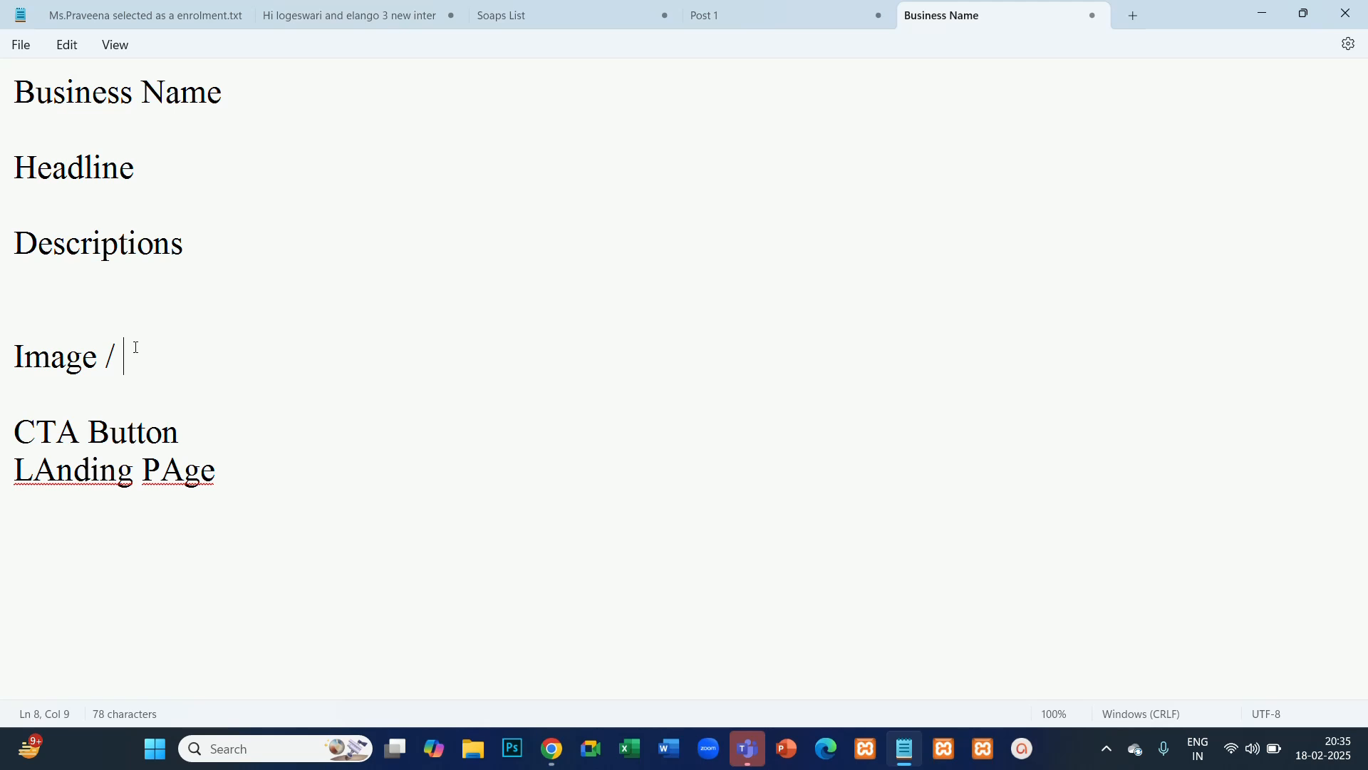
- Highlight Business Name, Headline with Descriptions, and CTA Button with the landing page line to review the text components
drag(260, 79, 4, 85)
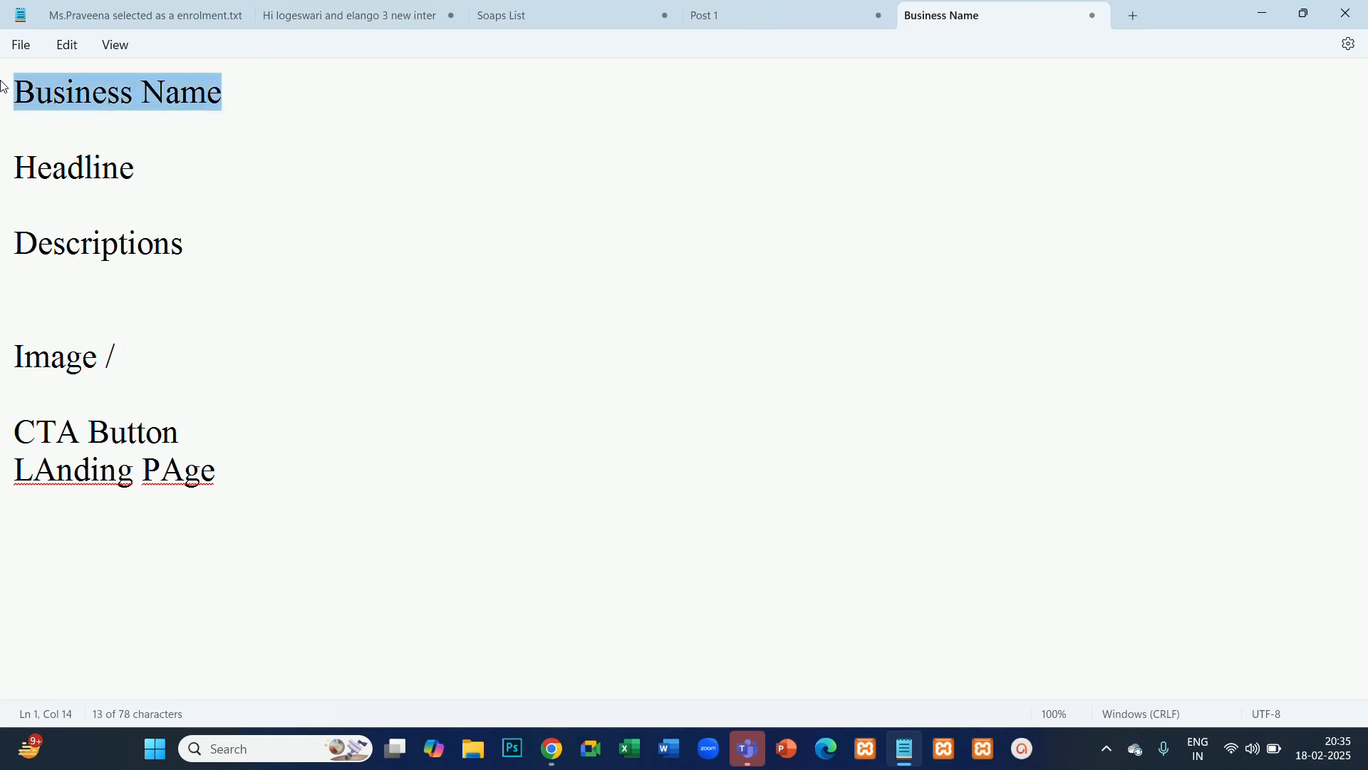
drag(190, 264, 1, 176)
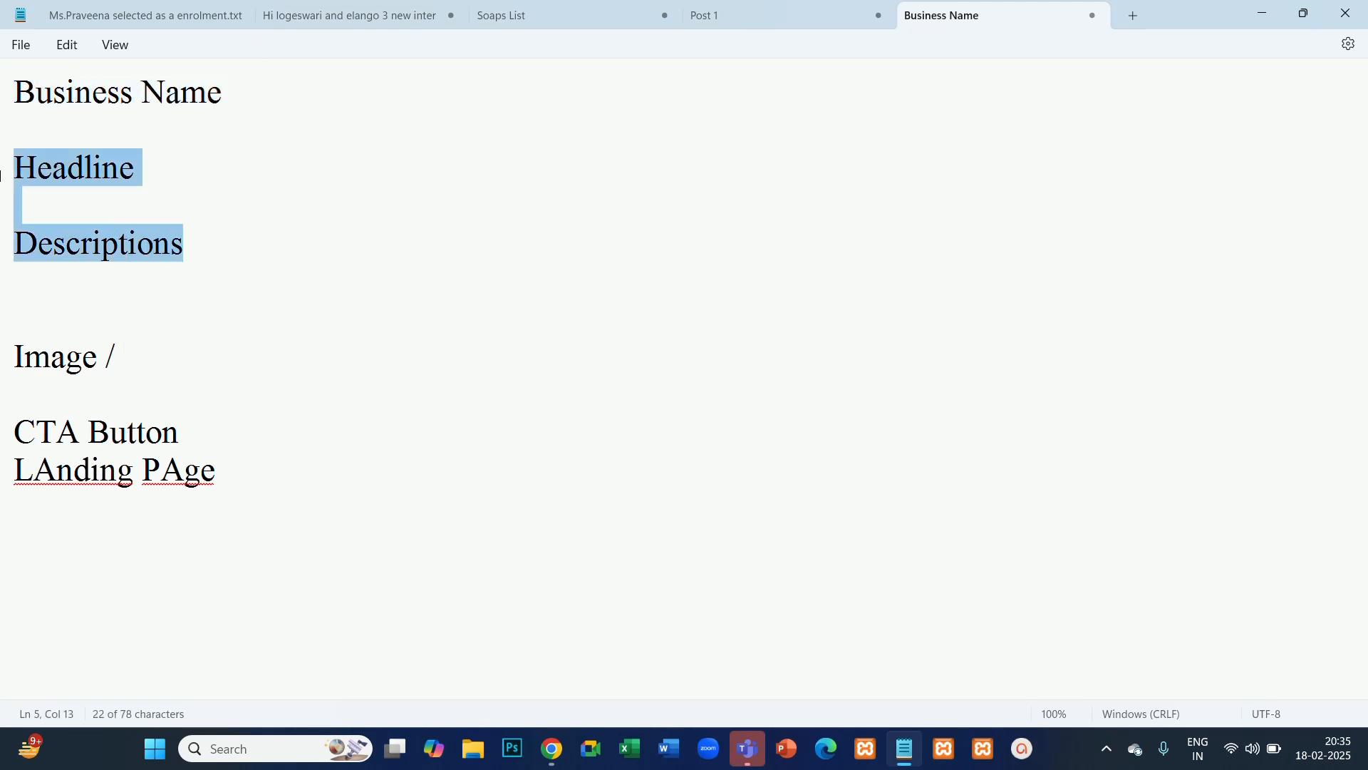
drag(184, 420, 2, 428)
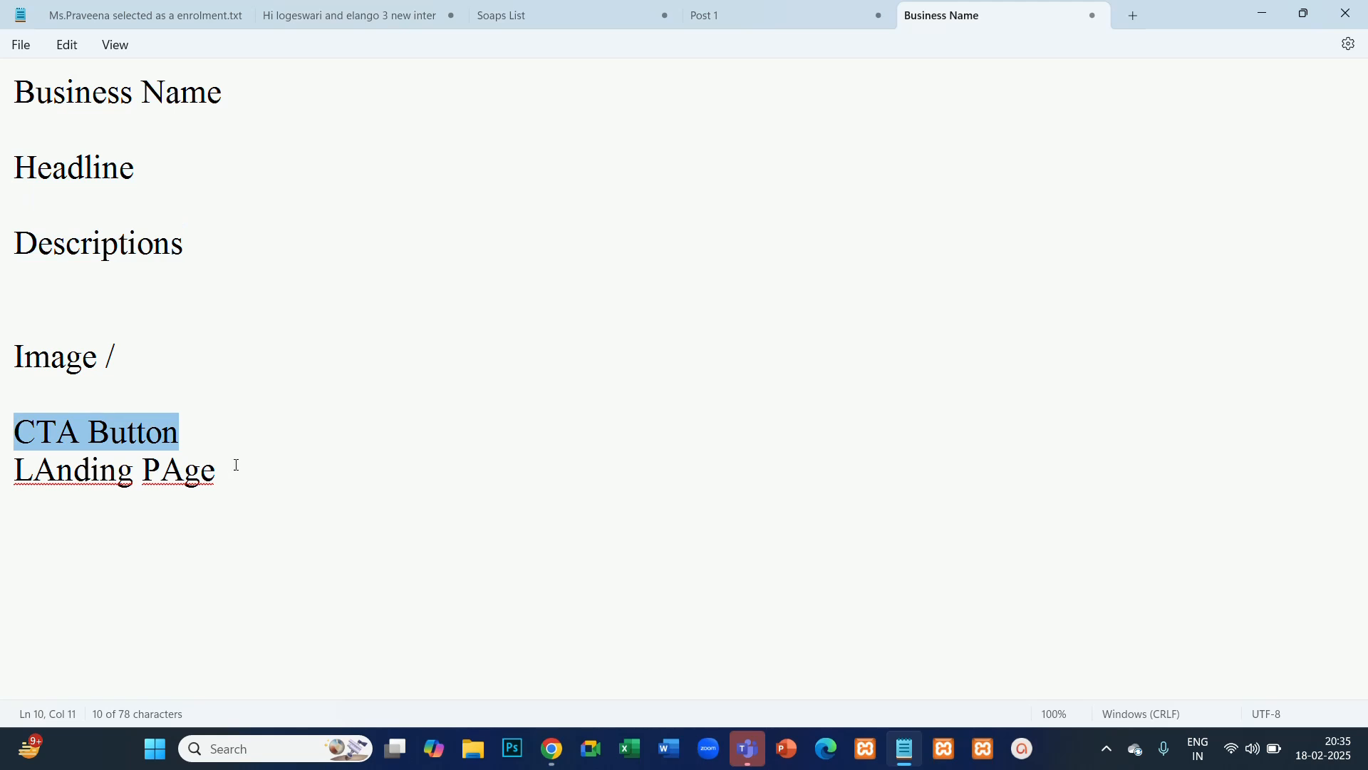
drag(235, 464, 3, 433)
click(430, 366)
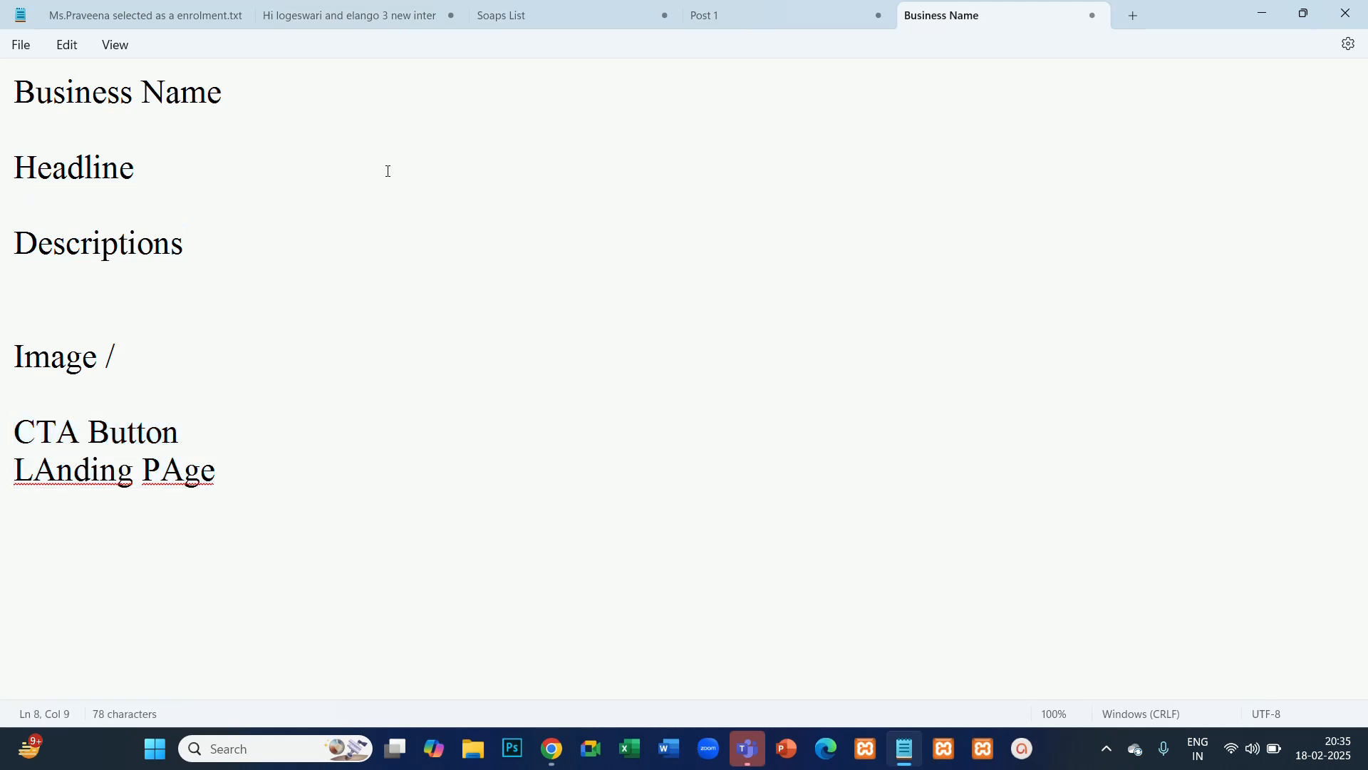
- Highlight the Image line, and review Business Name, Headline, Descriptions and the CTA Button and landing page lines again
drag(184, 347, 15, 357)
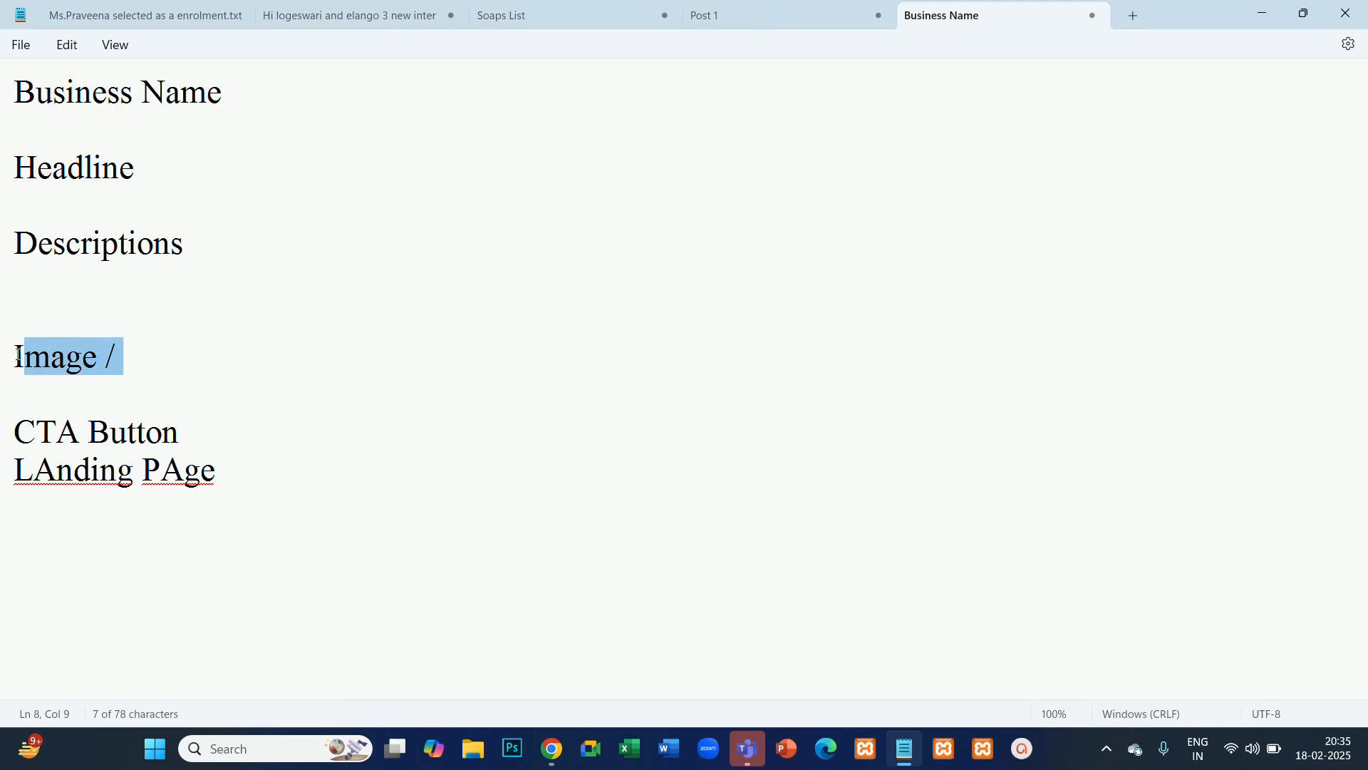
click(128, 361)
drag(128, 362, 2, 356)
drag(261, 110, 2, 106)
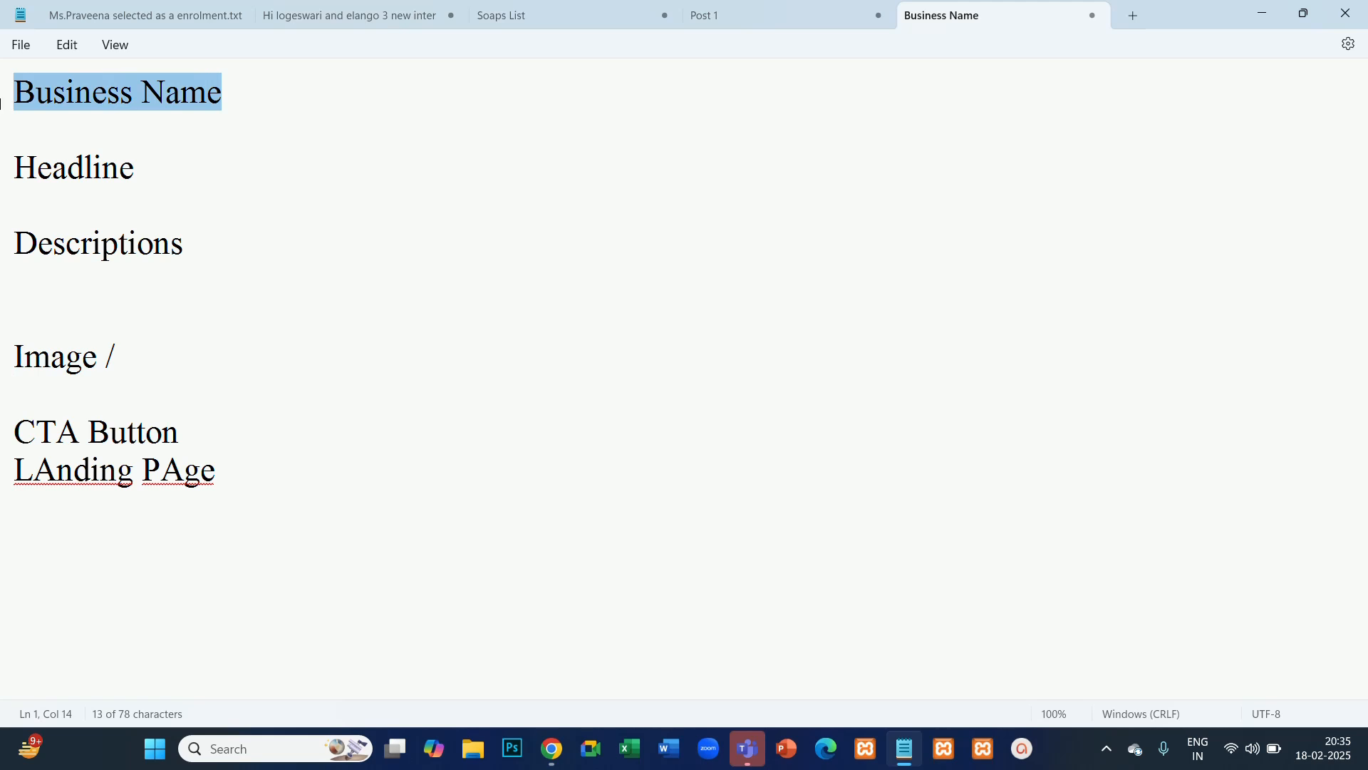
drag(213, 178, 4, 171)
click(196, 240)
drag(195, 240, 6, 244)
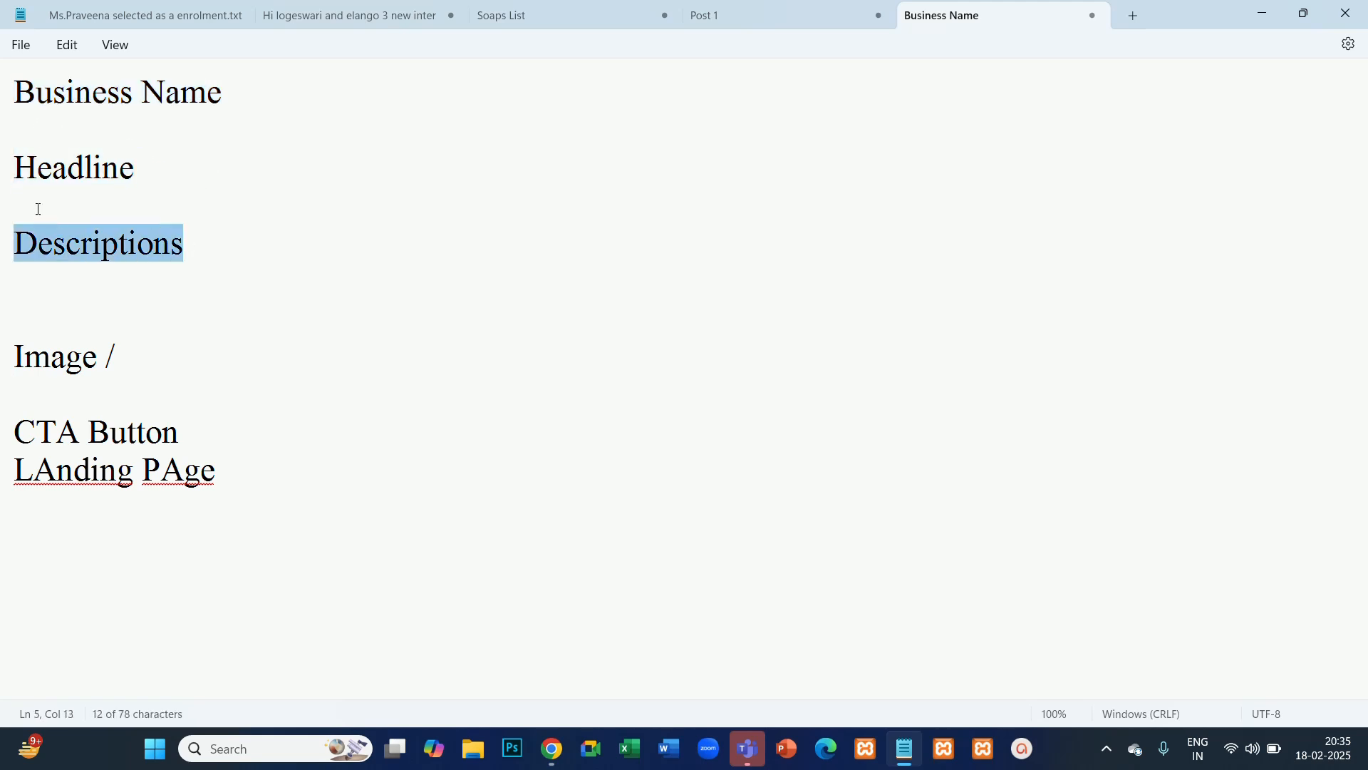
drag(241, 469, 3, 431)
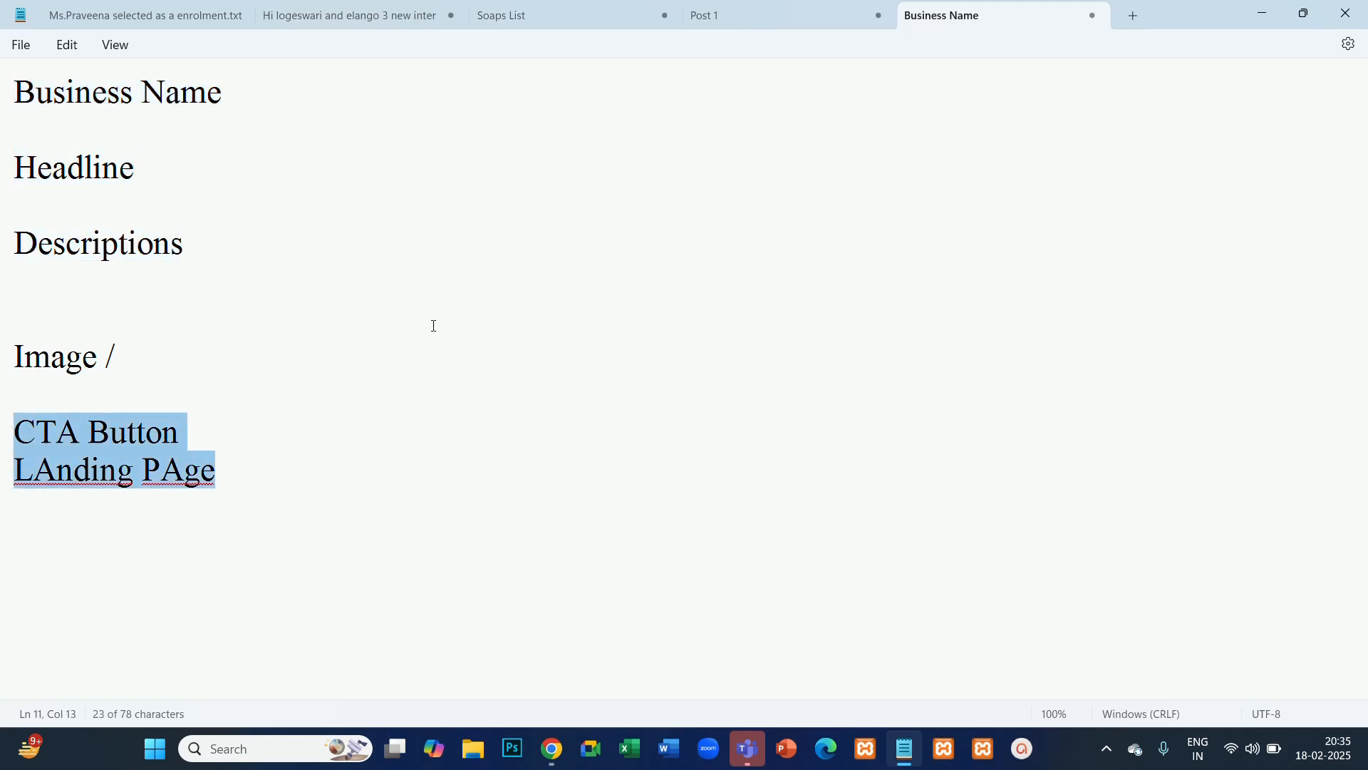
- Open the Google Chrome sponsored email in Gmail and copy its headline "Download Google Chrome Browser" beside Headline in the Notepad notes
key(alt+Tab)
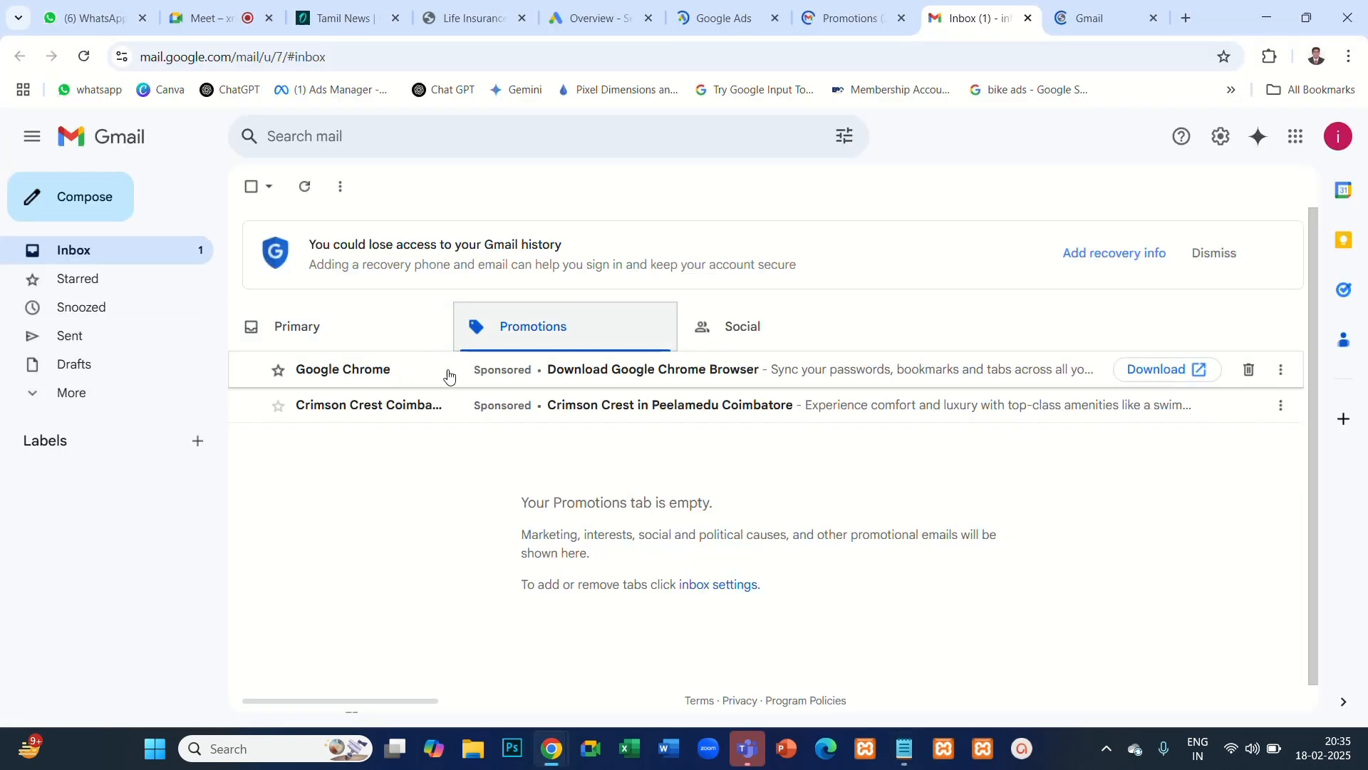
click(574, 375)
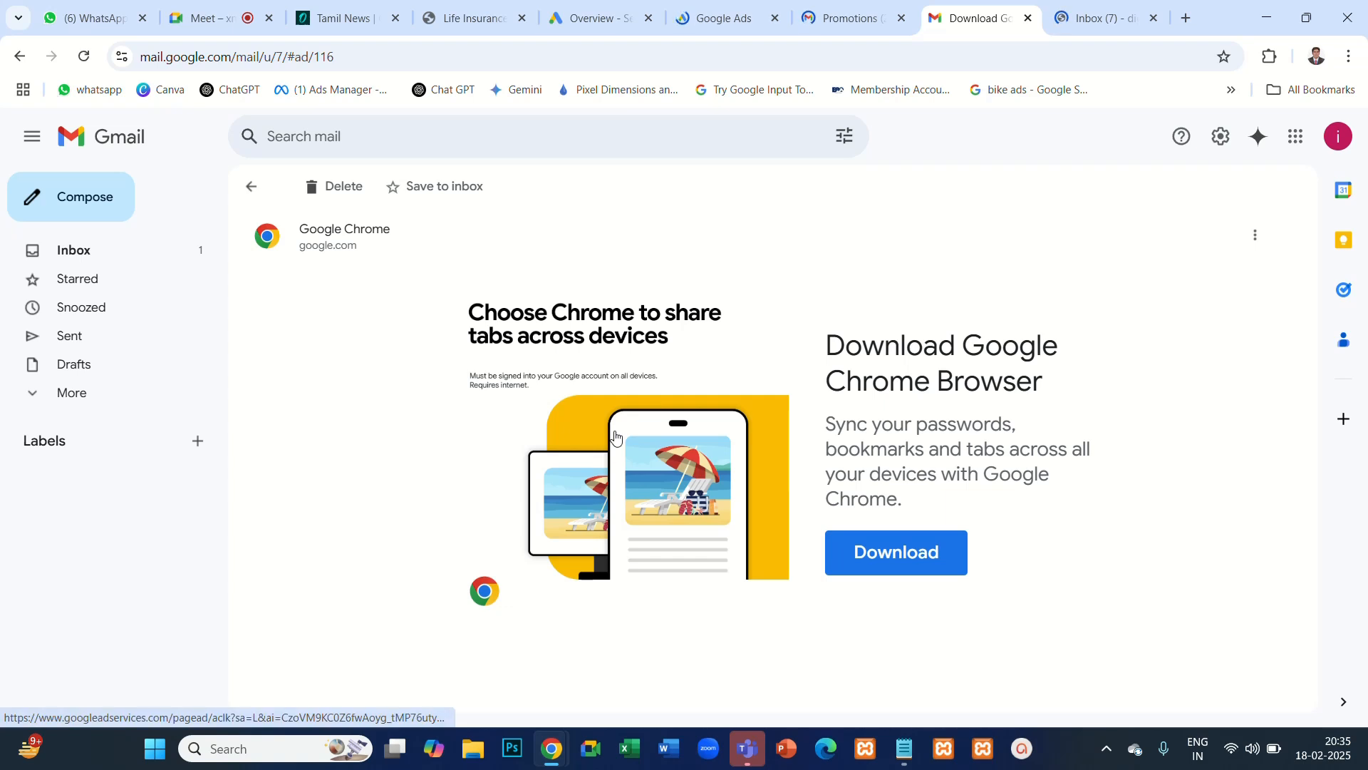
drag(831, 337, 1057, 383)
key(alt+Tab)
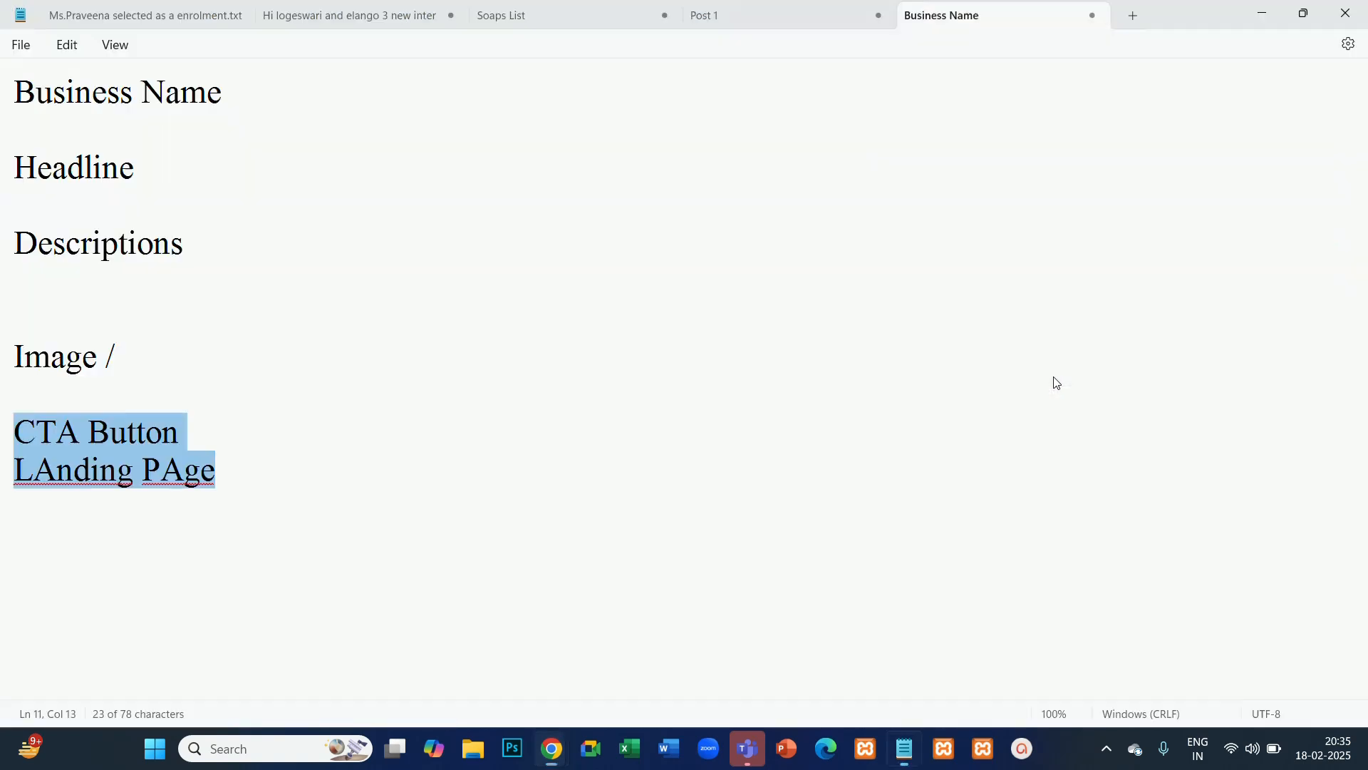
click(184, 170)
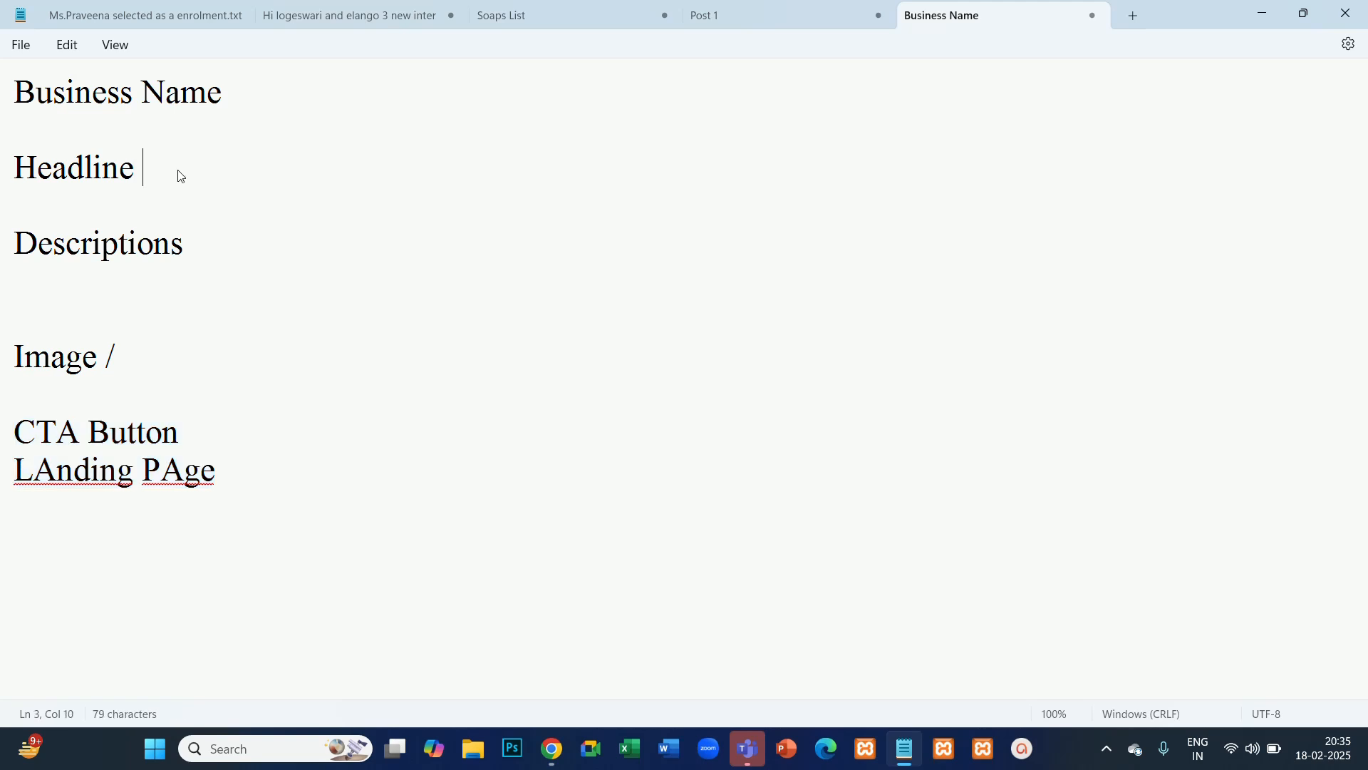
key(alt+Tab)
click(1057, 307)
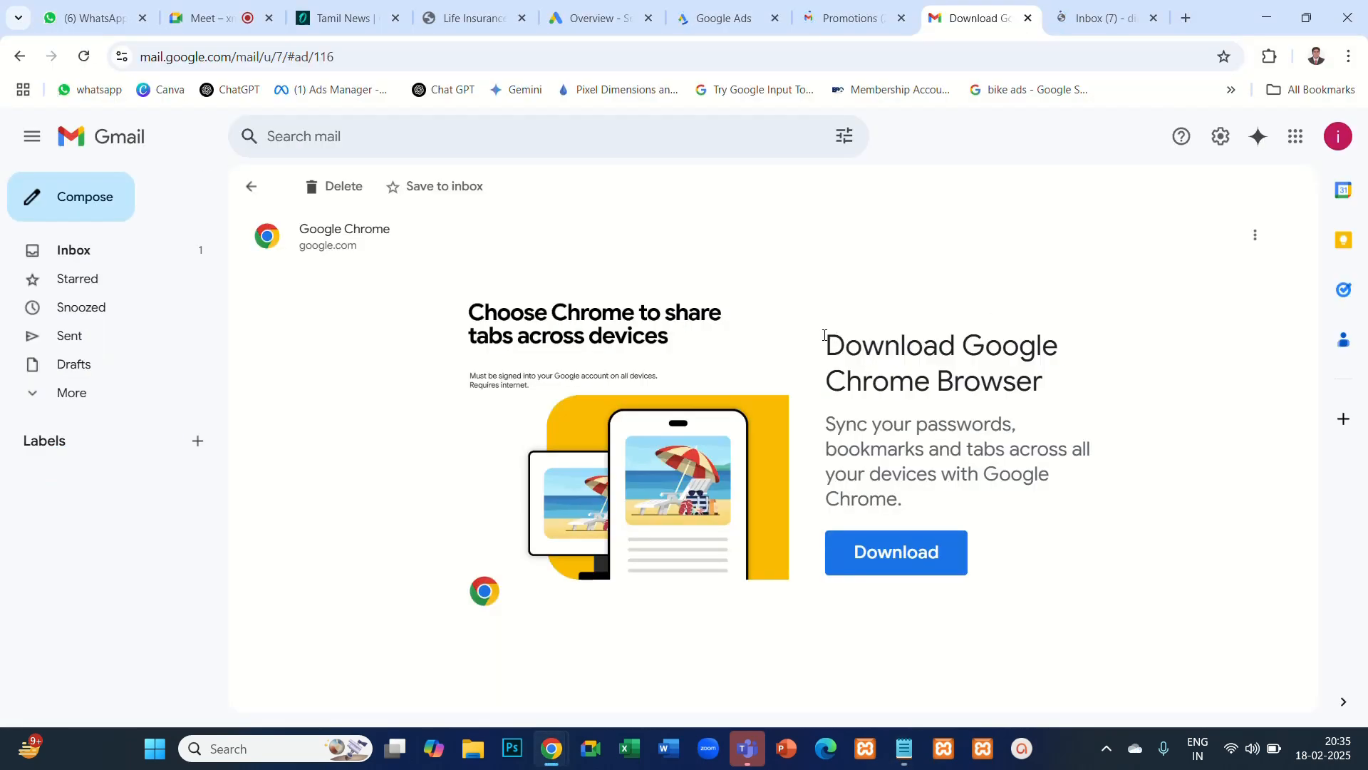
drag(825, 336, 1065, 392)
key(ctrl+c)
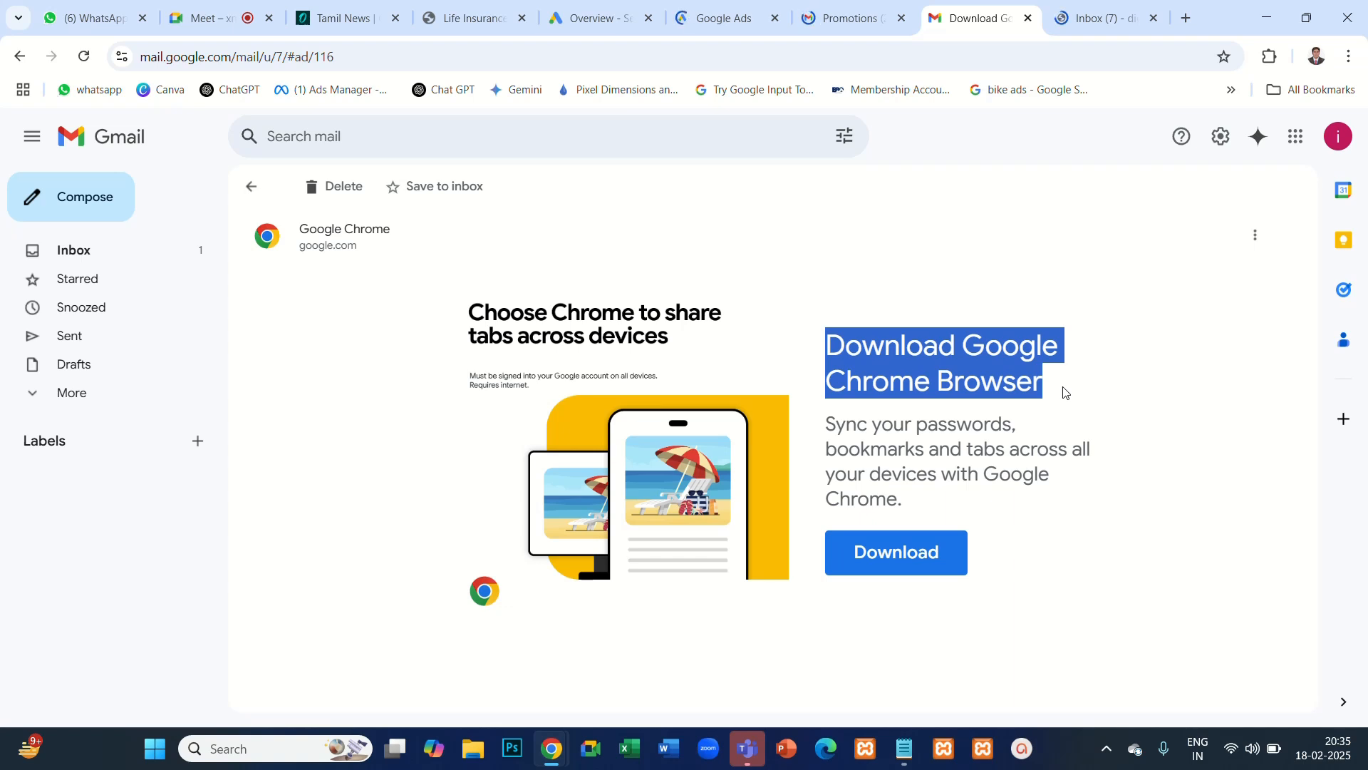
key(alt+Tab)
key(ctrl+v)
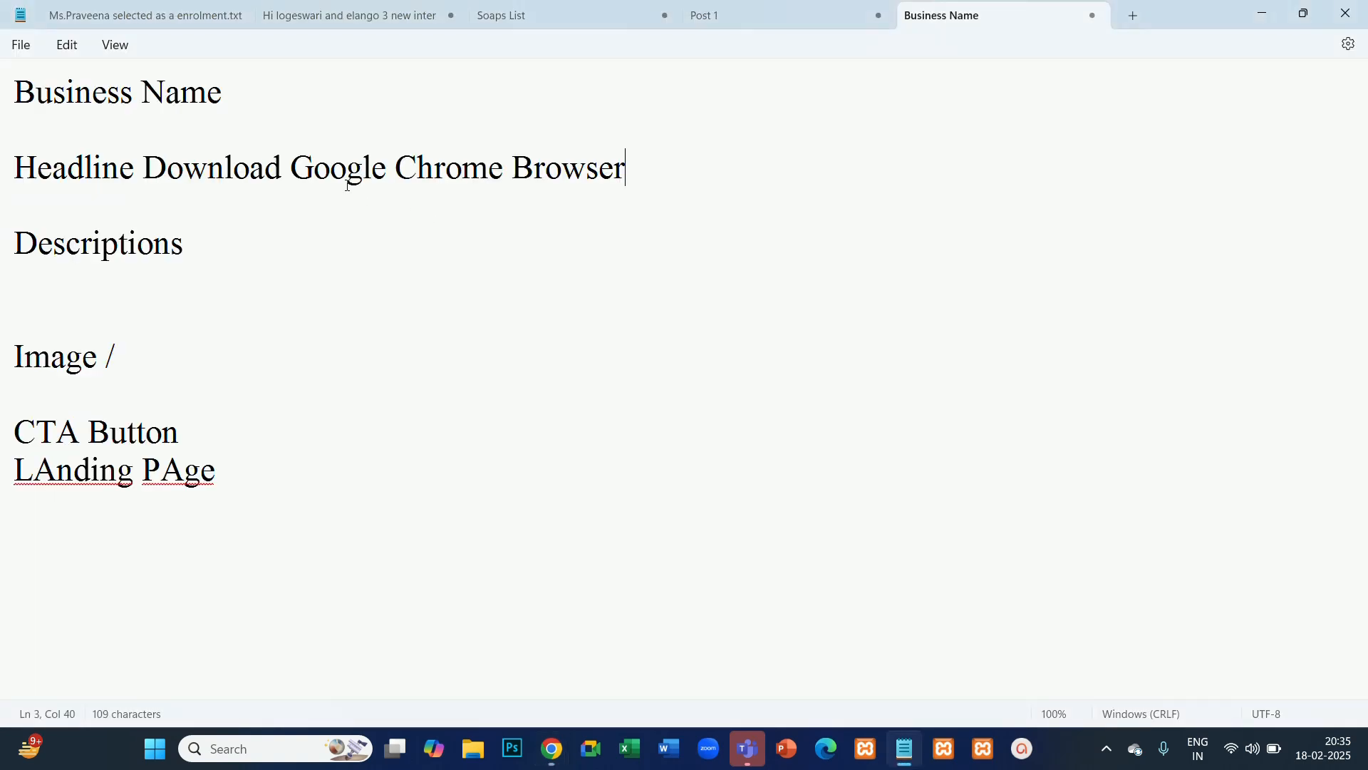
- Copy the ad's description "Sync your passwords, bookmarks and tabs across all your devices with Google Chrome." from Gmail beside Descriptions in Notepad
key(alt+Tab)
drag(827, 421, 919, 502)
key(ctrl+c)
key(alt+Tab)
click(249, 243)
key(ctrl+v)
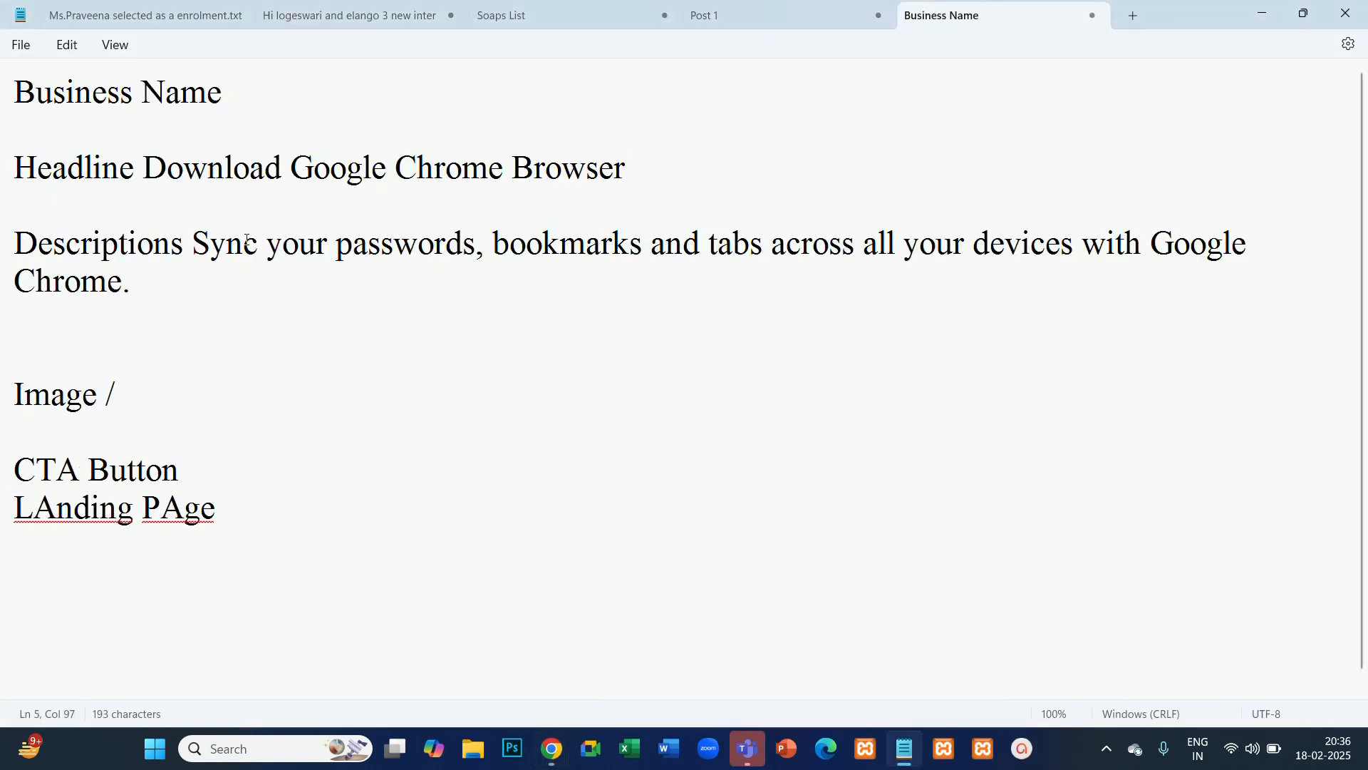
- Return to the Google Chrome ad in Gmail and open its landing page through the ad image
key(alt+Tab)
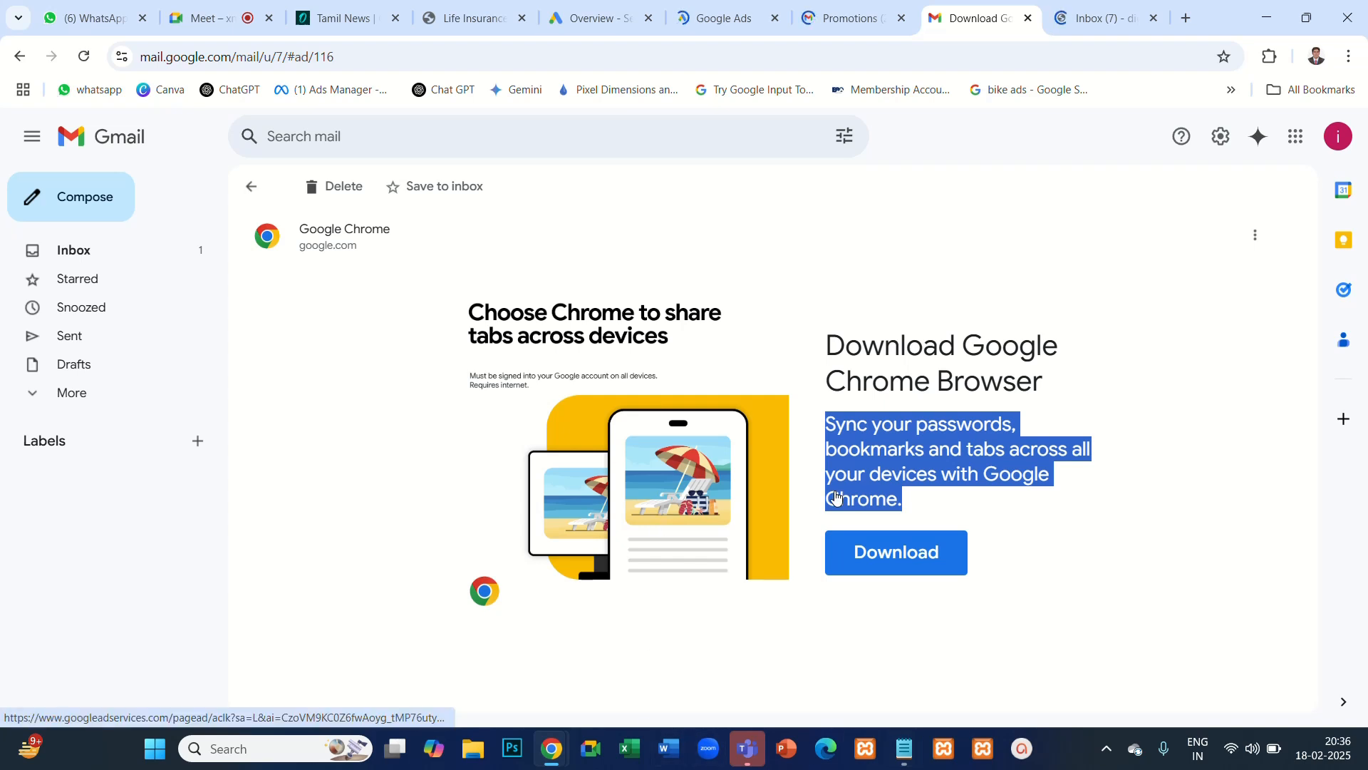
click(743, 460)
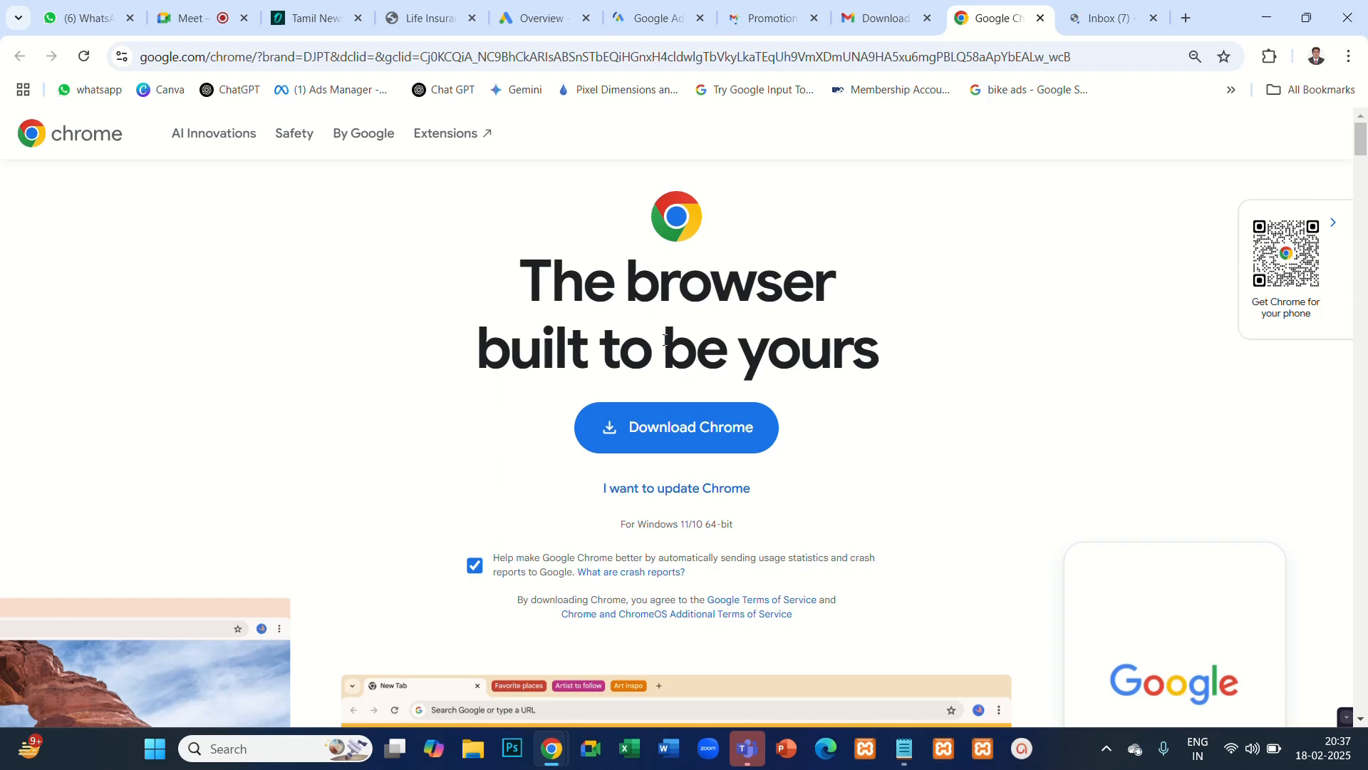
- Close the Google Ads, Gmail, Google Chrome, Life Insurance and Tamil News browser tabs, keeping only WhatsApp and Meet
click(644, 10)
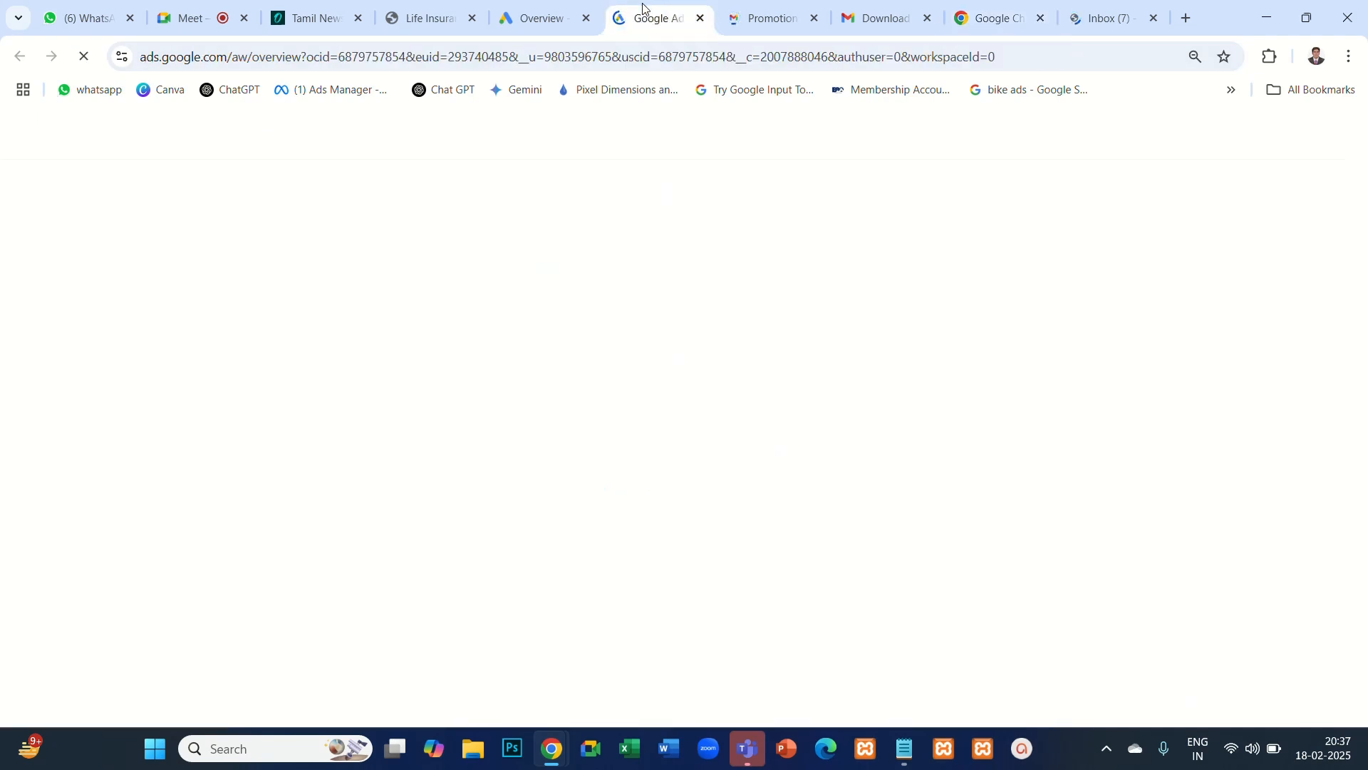
click(700, 19)
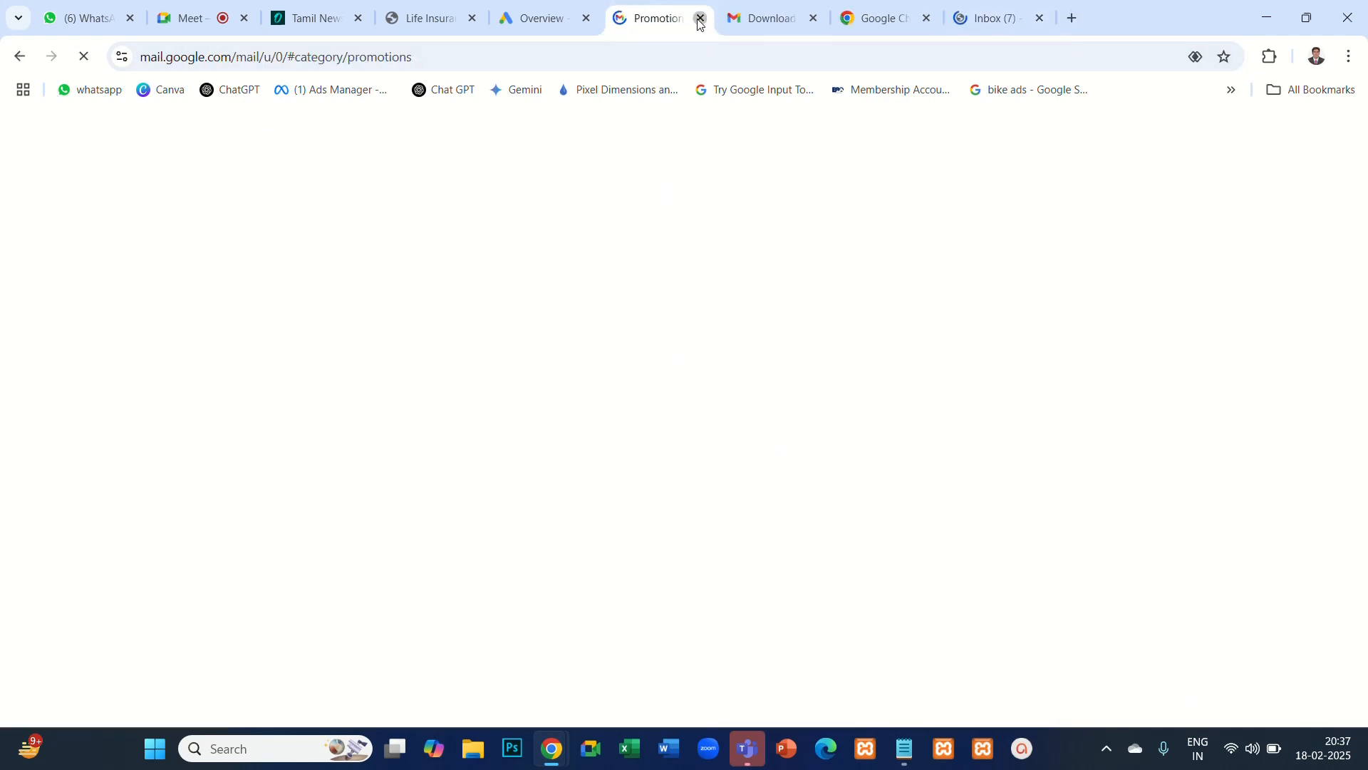
click(700, 19)
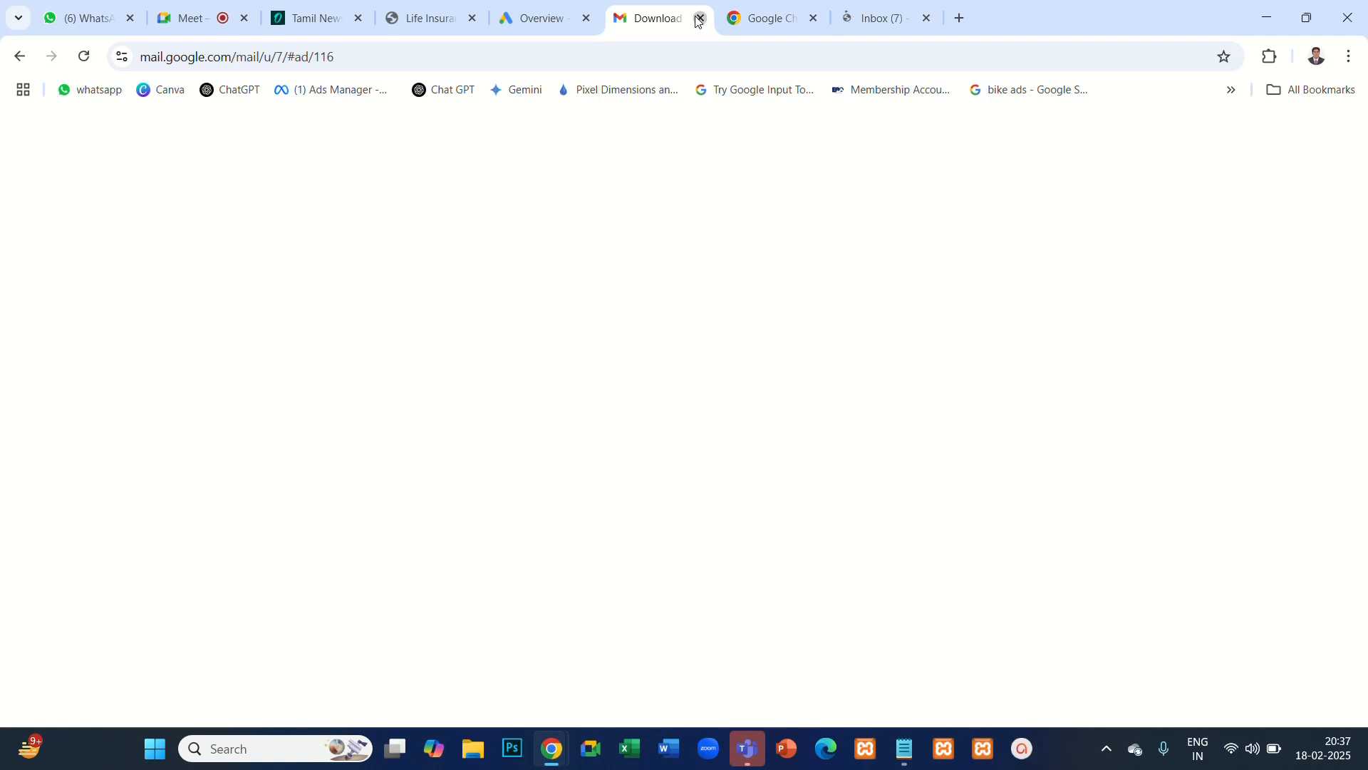
click(699, 19)
click(700, 19)
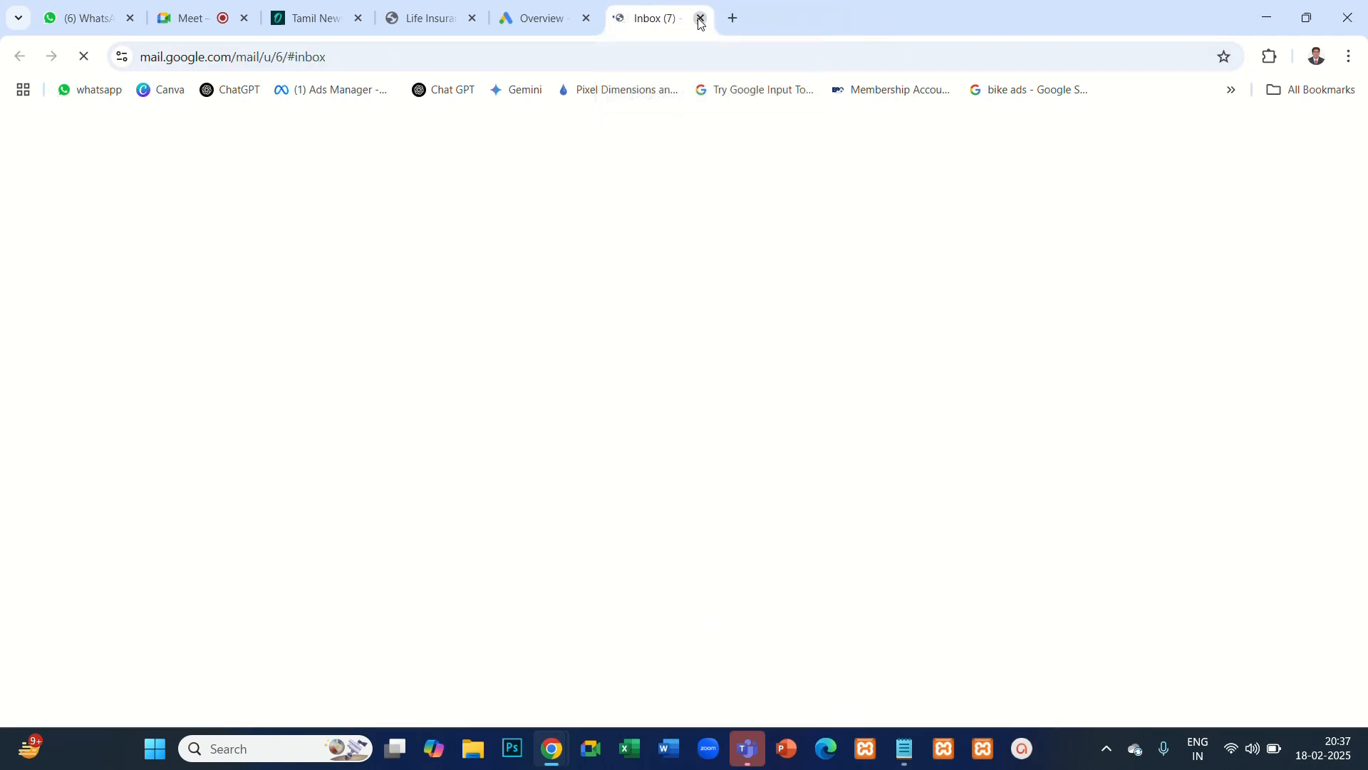
click(700, 21)
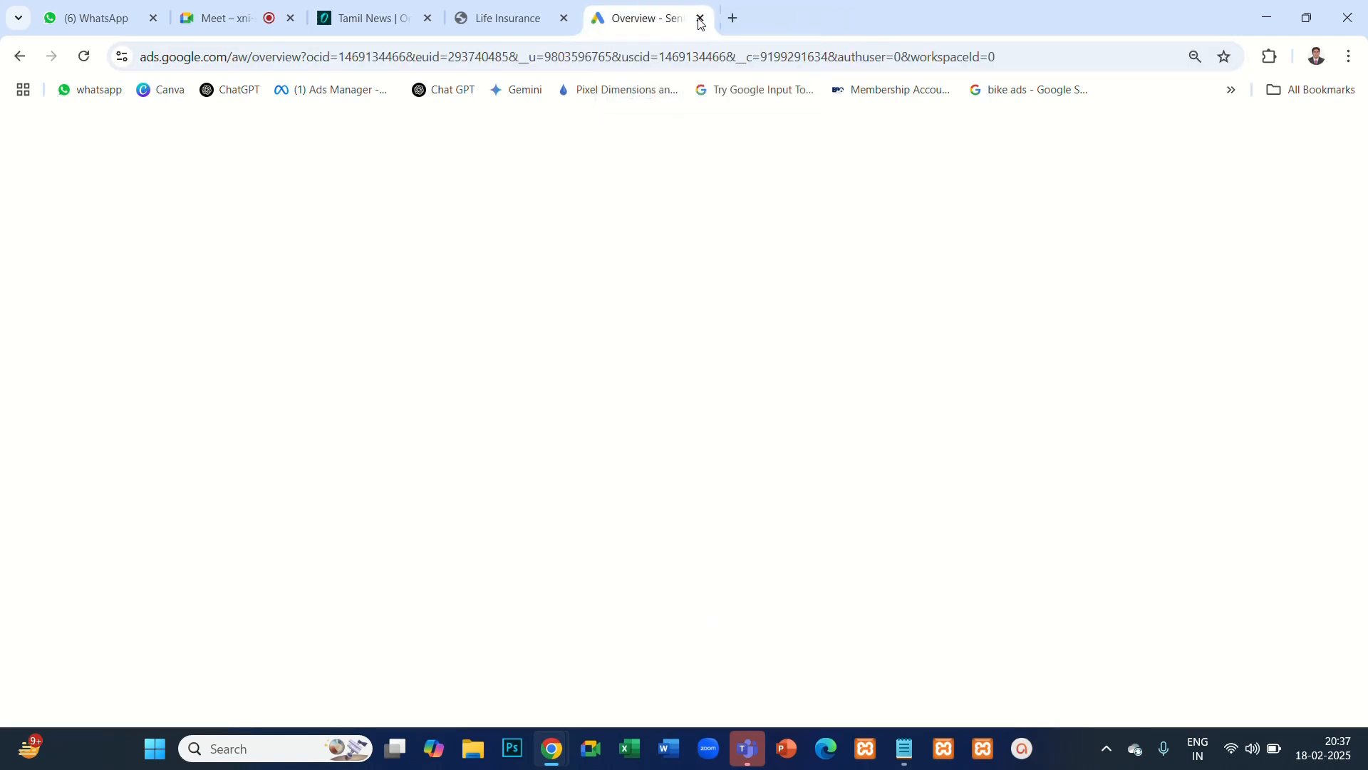
click(564, 24)
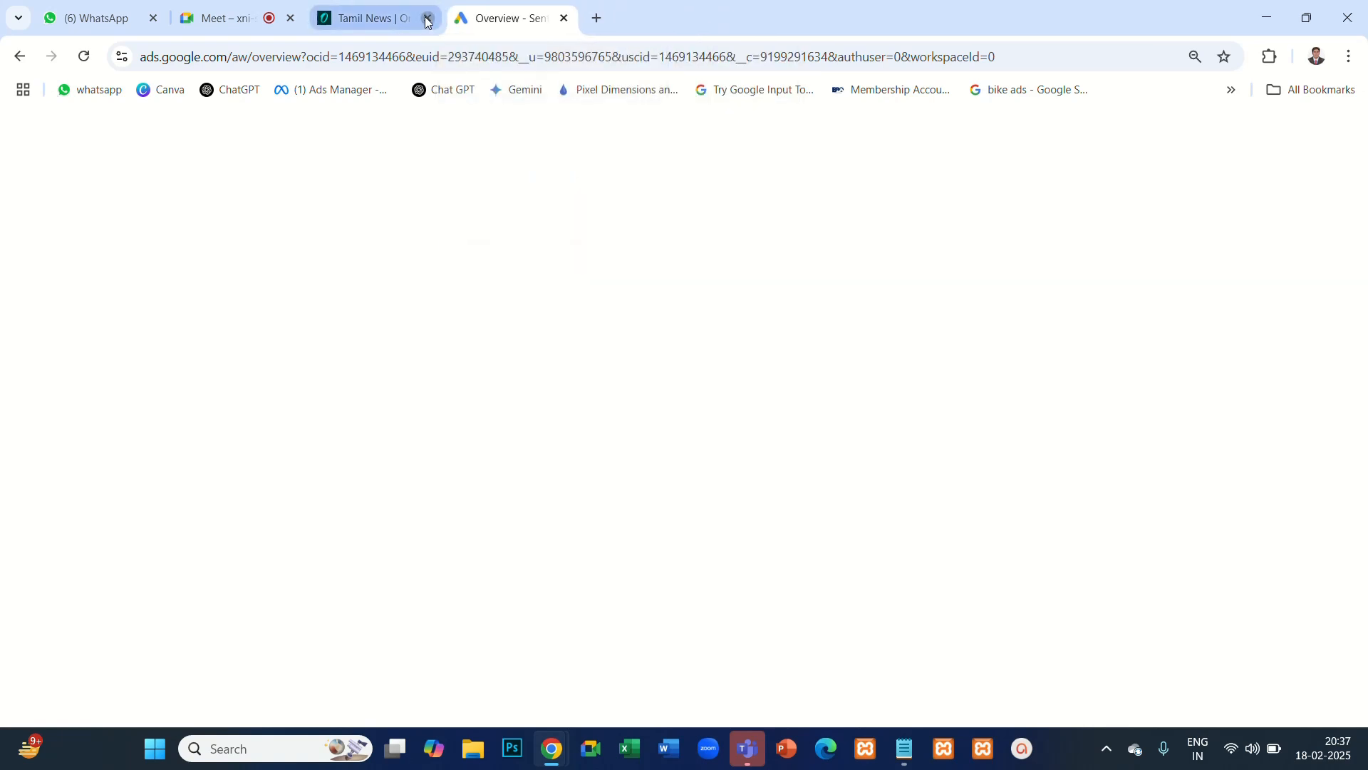
click(428, 22)
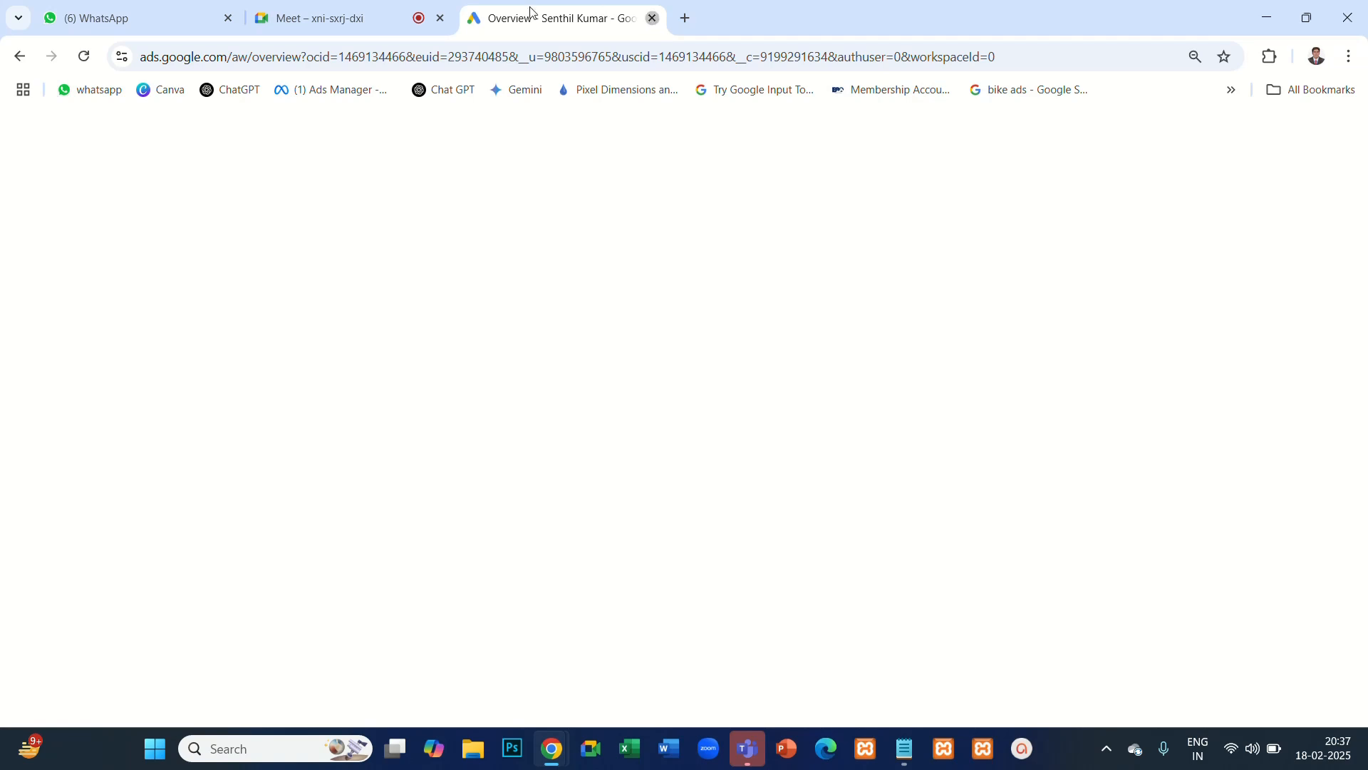
click(652, 18)
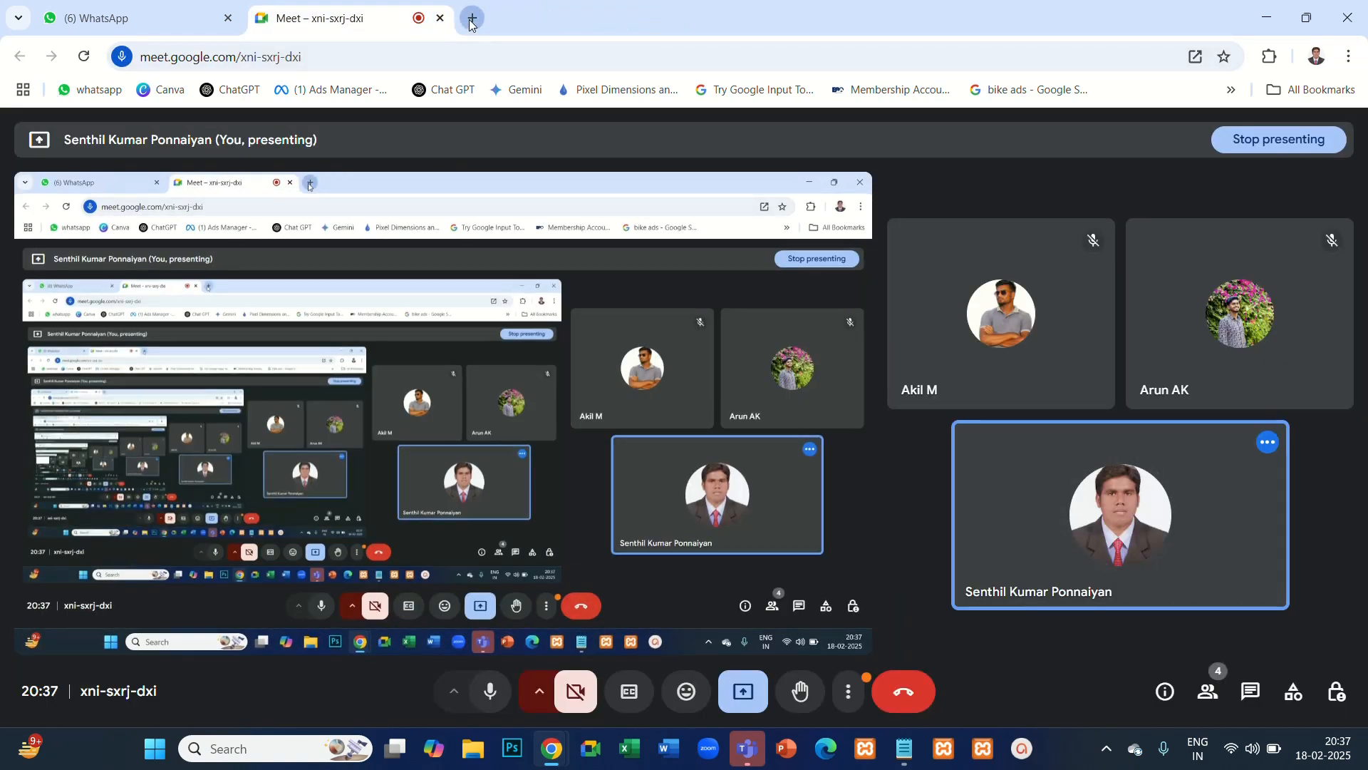
- Try to open the Google Ads site ads.google.com in a new browser tab, waiting for the page to respond
click(471, 26)
click(227, 55)
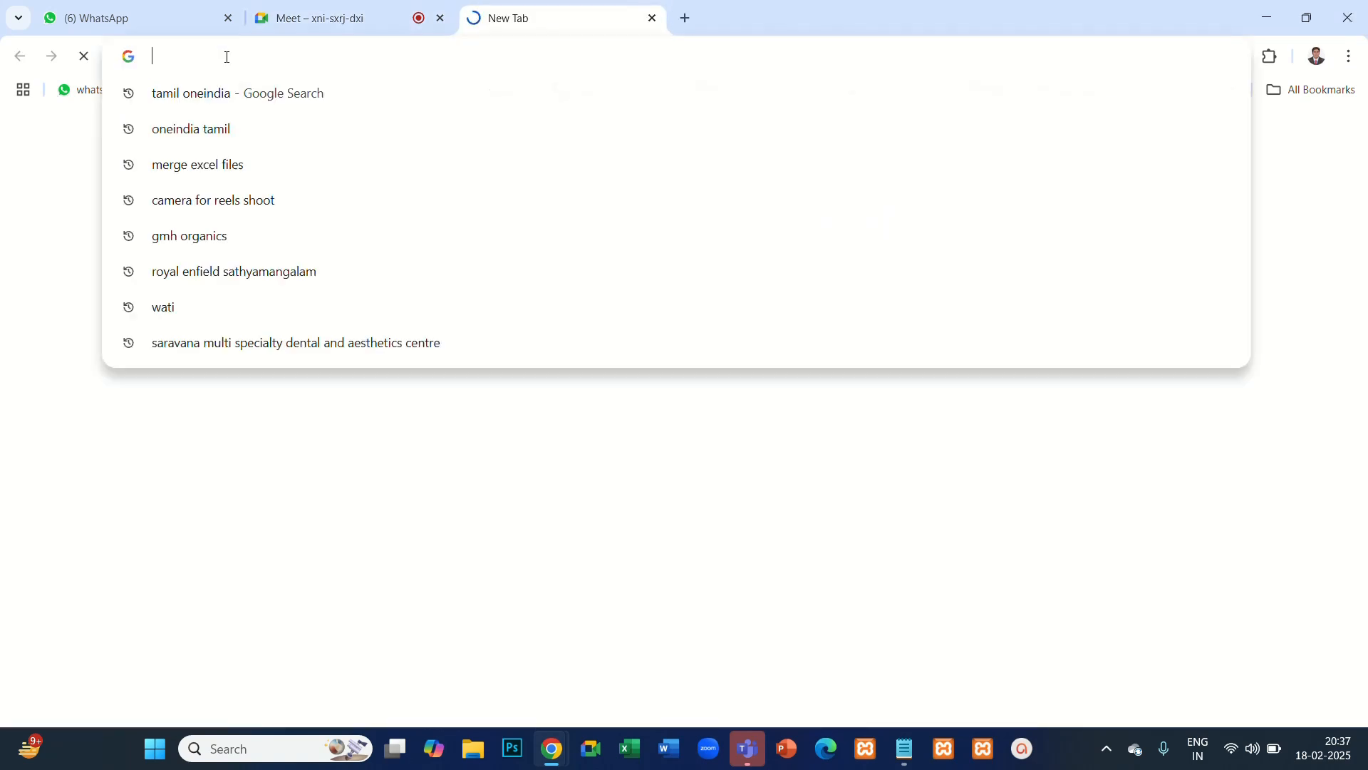
text(ads)
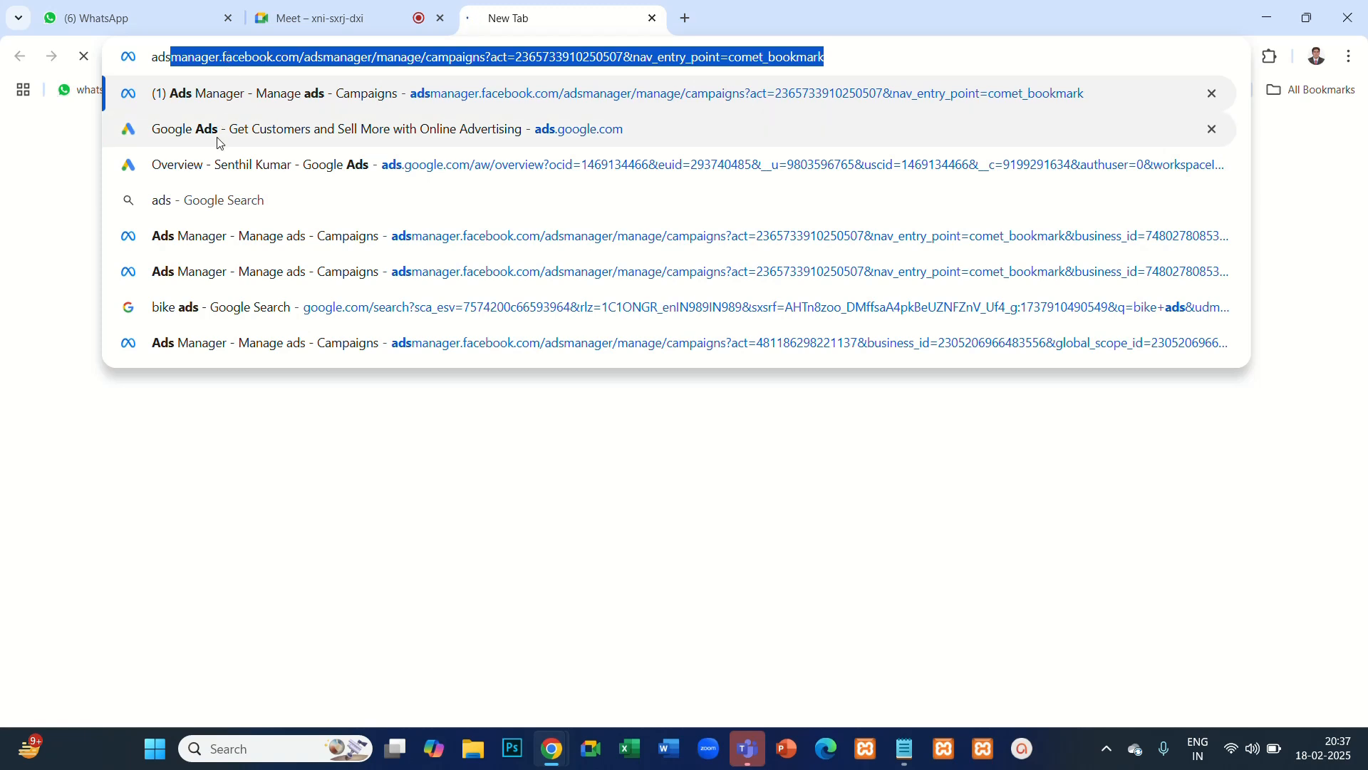
click(216, 137)
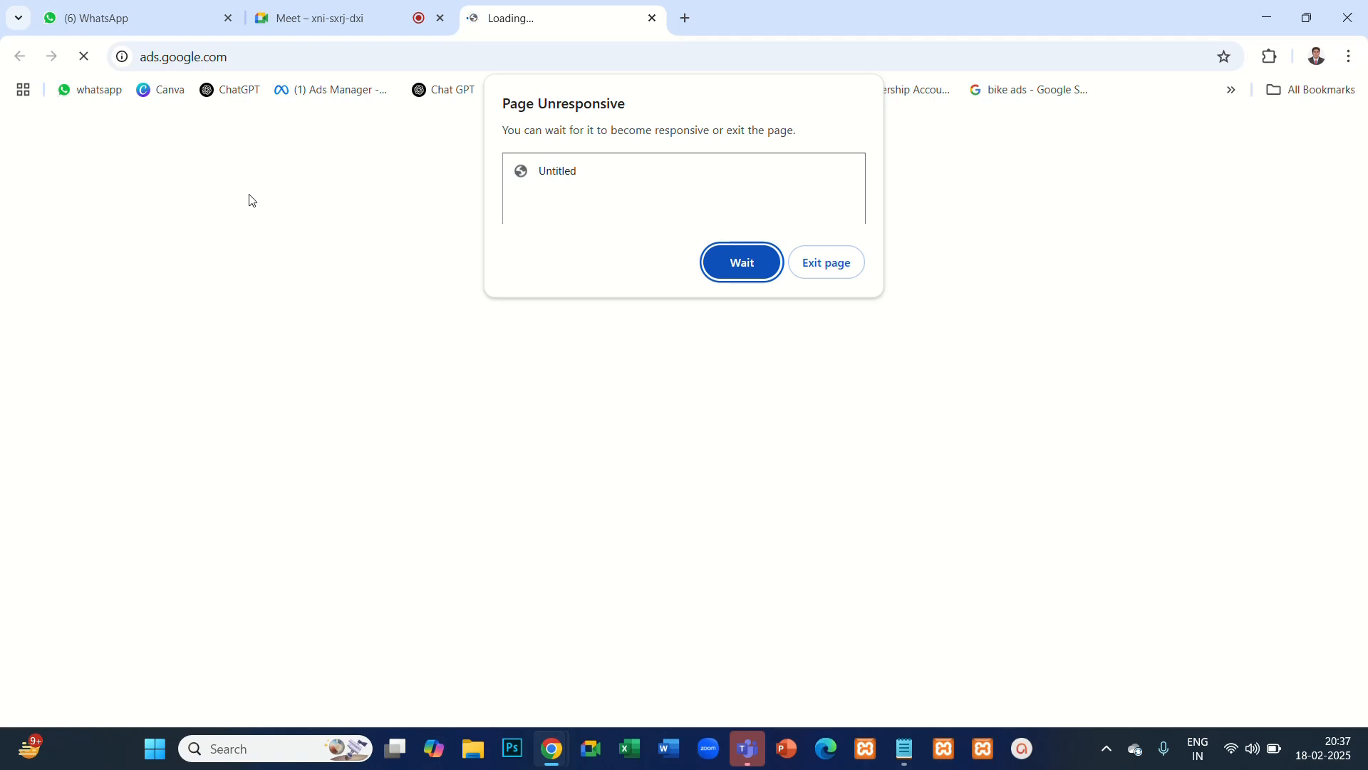
click(728, 268)
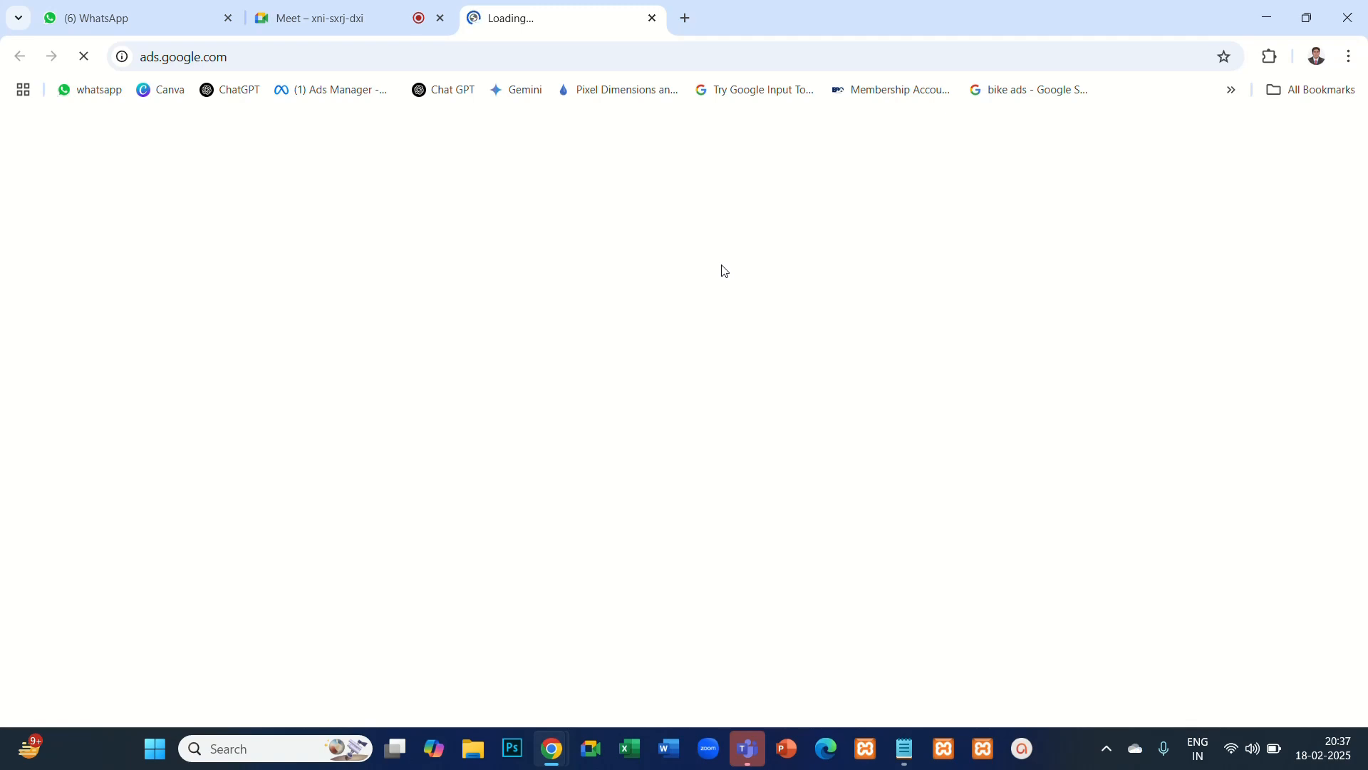
click(734, 267)
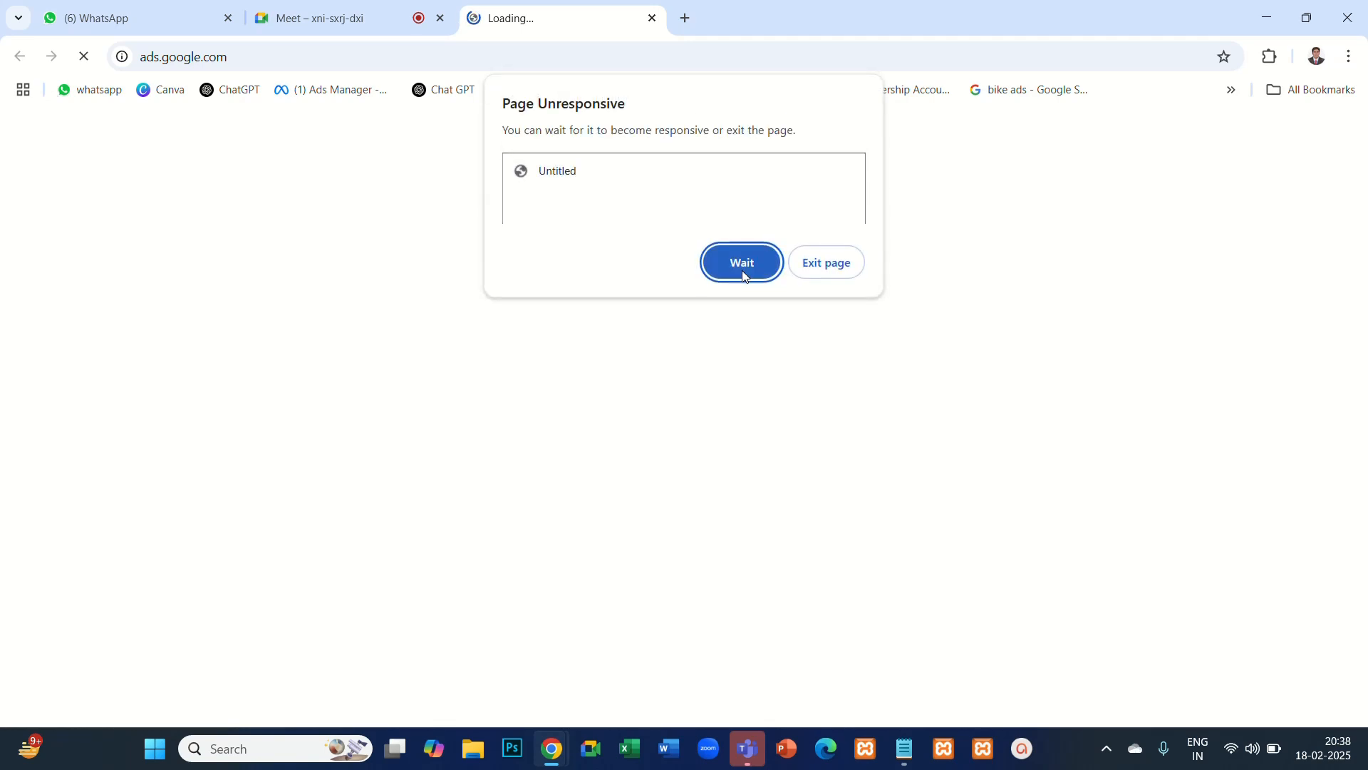
click(744, 274)
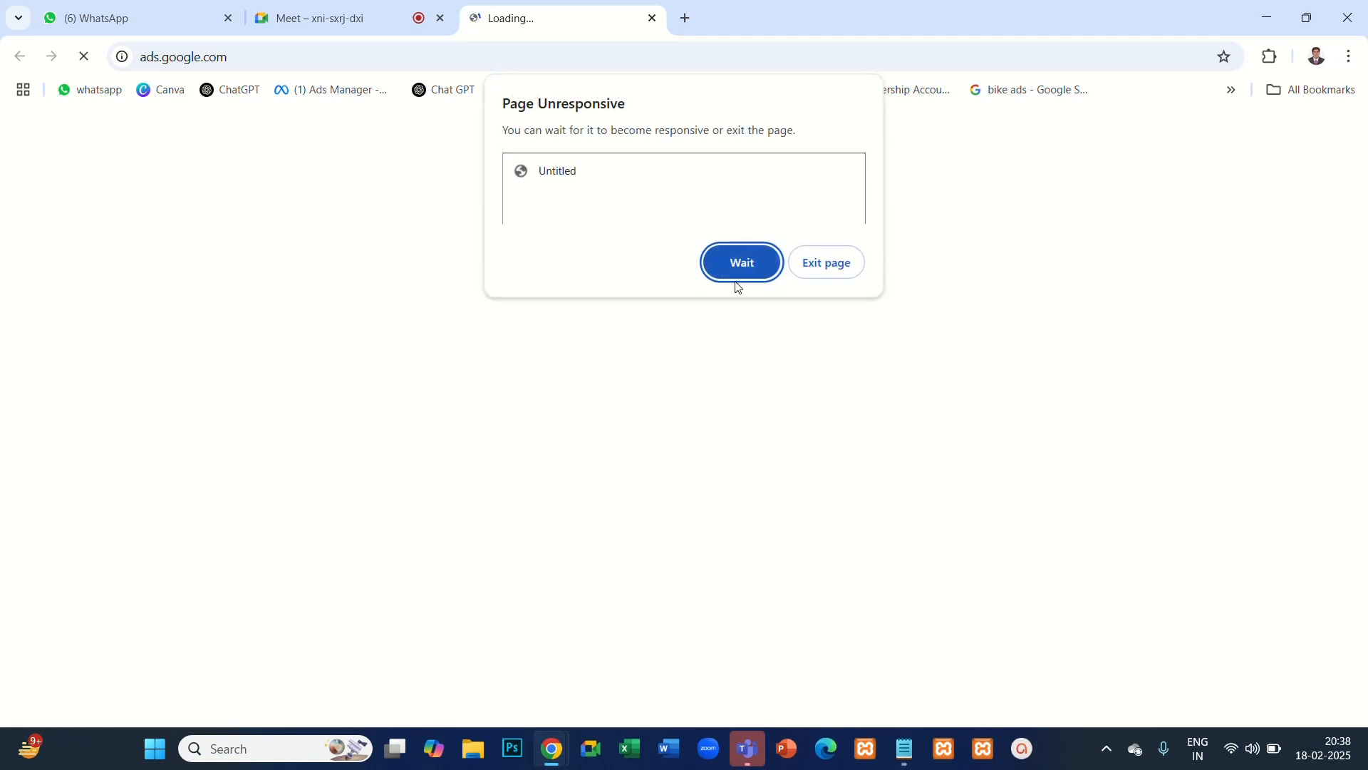
- Check the available Wi-Fi networks and connect the computer to Mogisen4G, entering the network password
click(1235, 751)
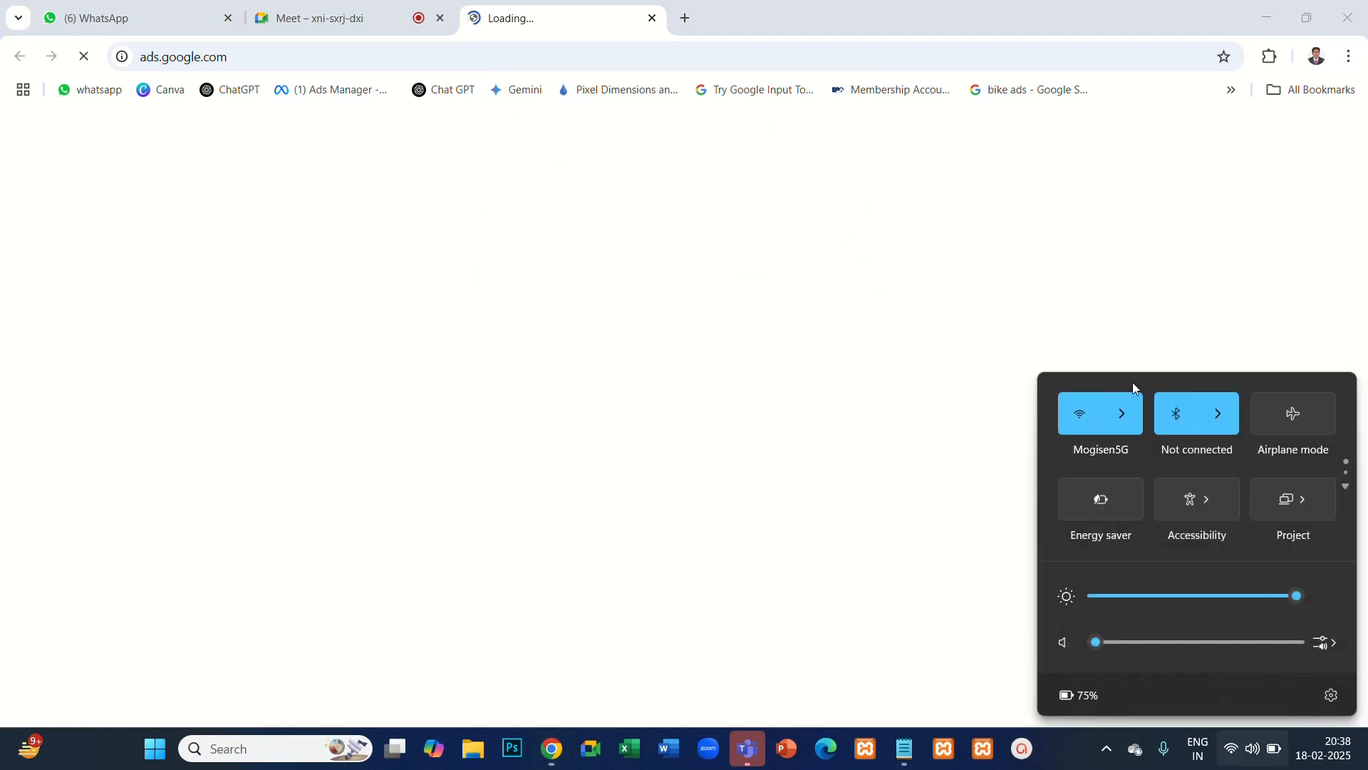
click(1124, 418)
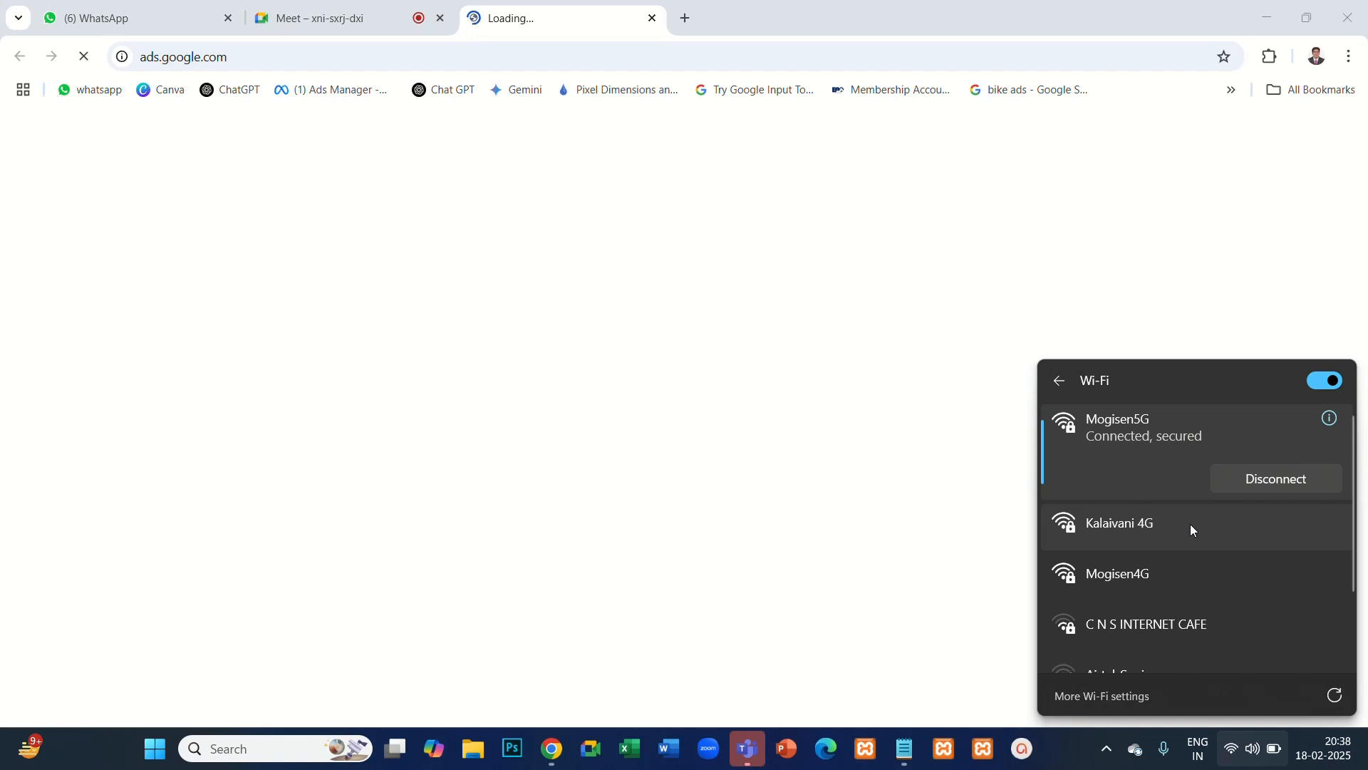
scroll(1192, 529, down, 3)
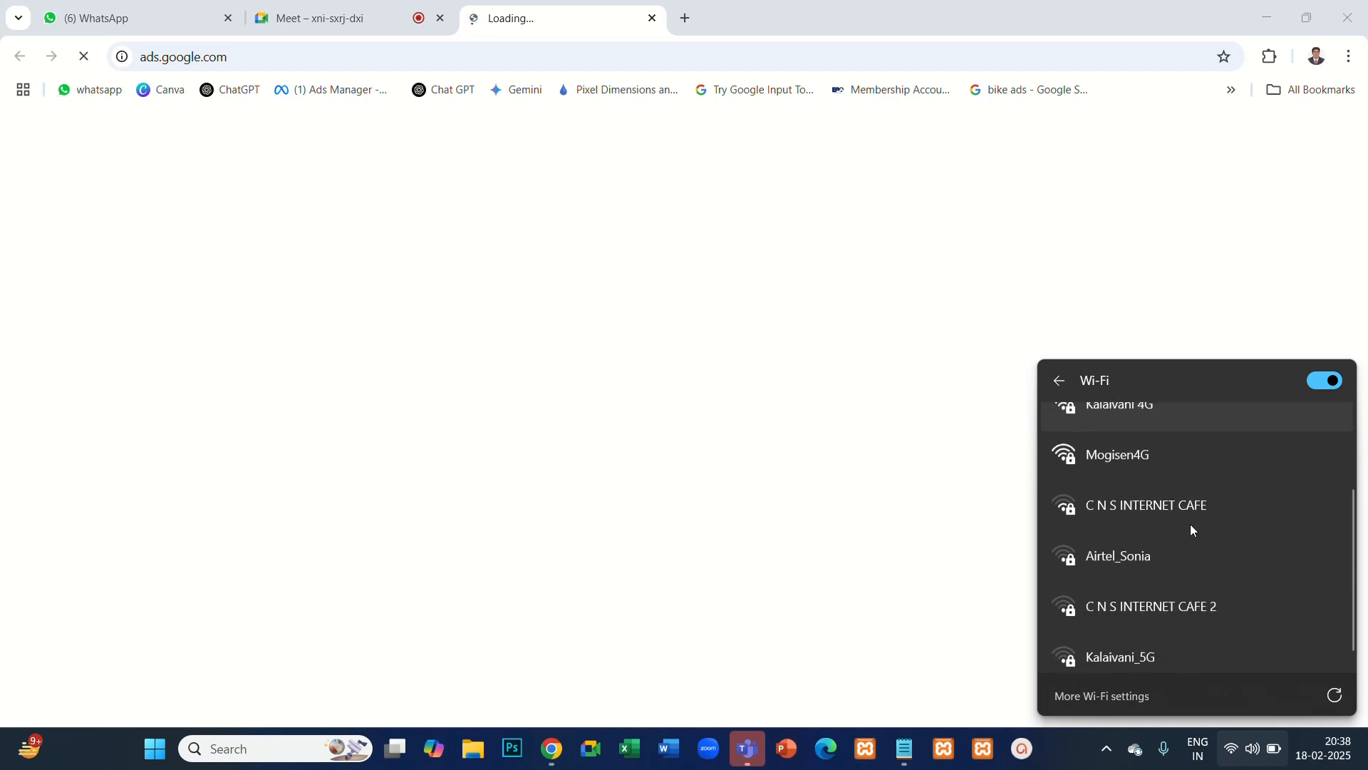
scroll(1190, 527, up, 3)
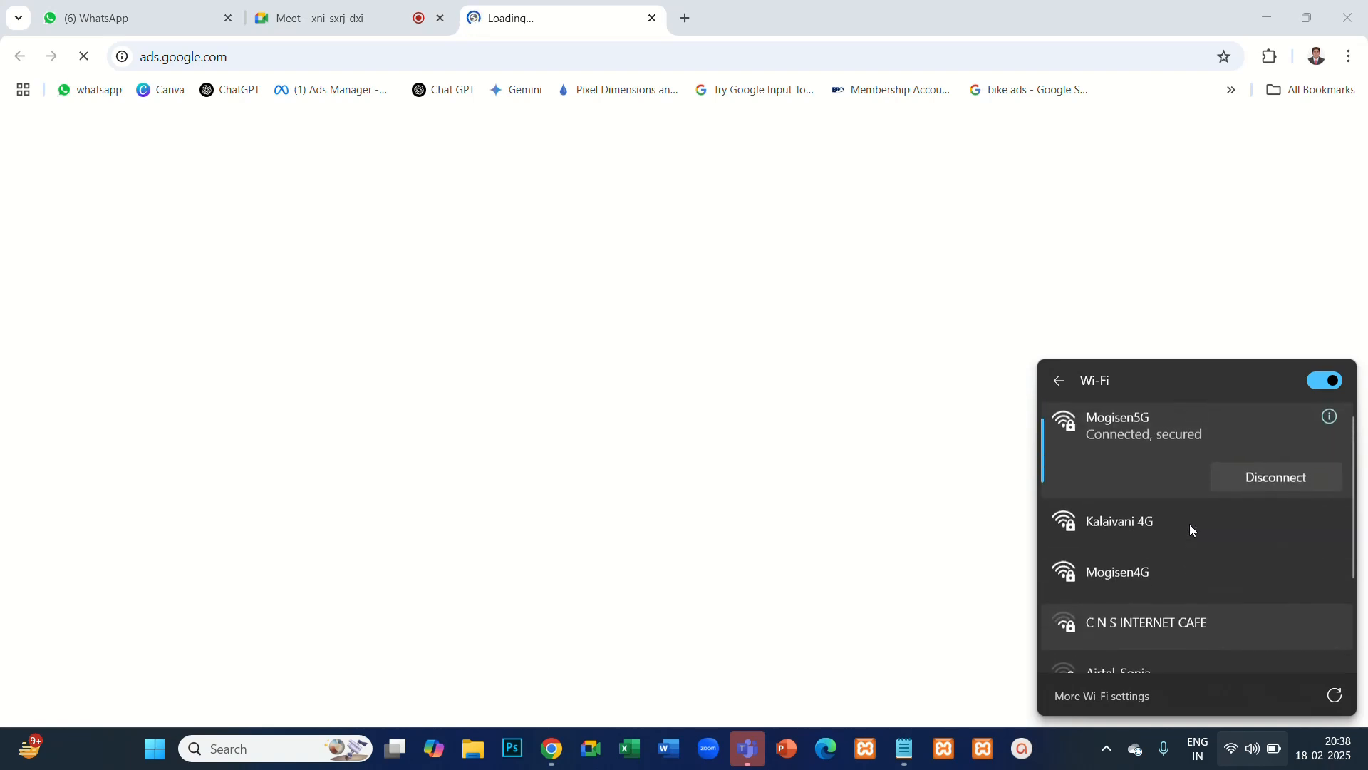
click(1059, 382)
click(1134, 422)
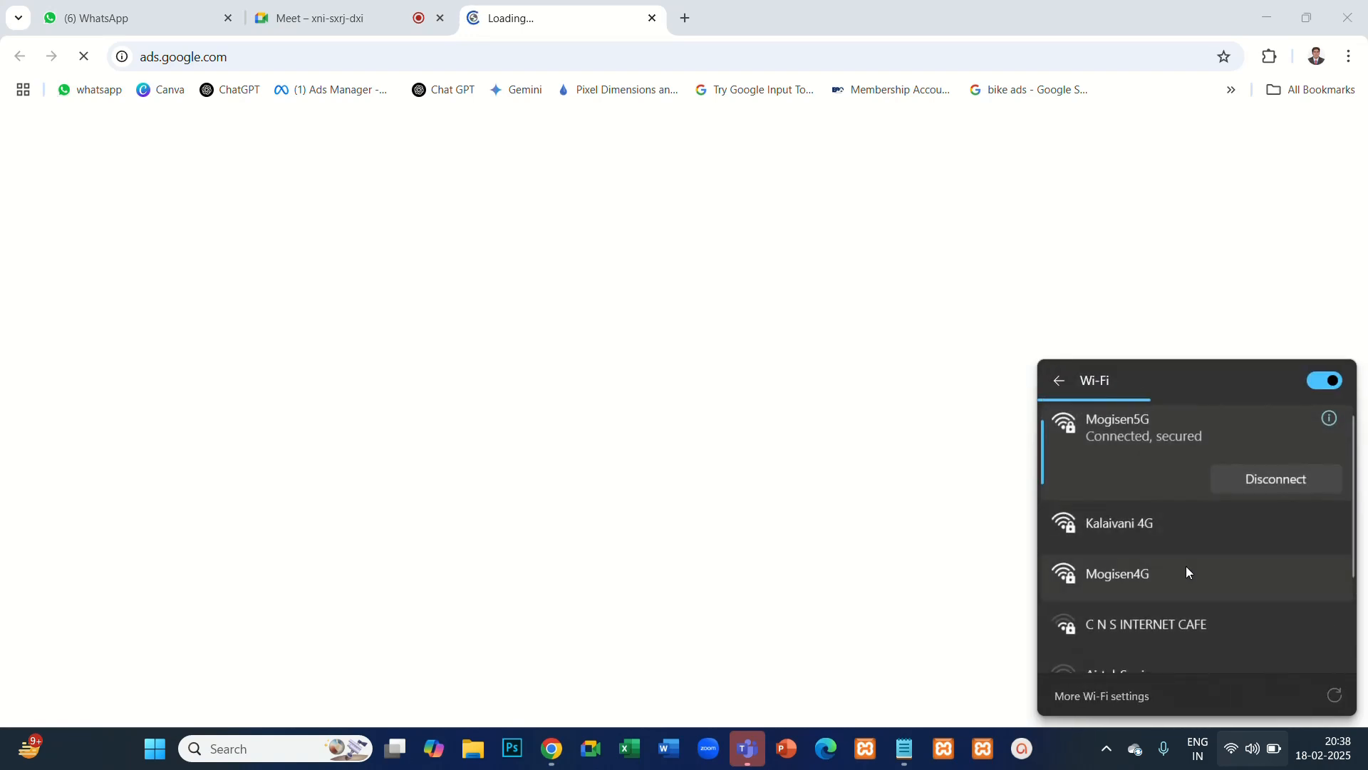
scroll(1179, 553, down, 2)
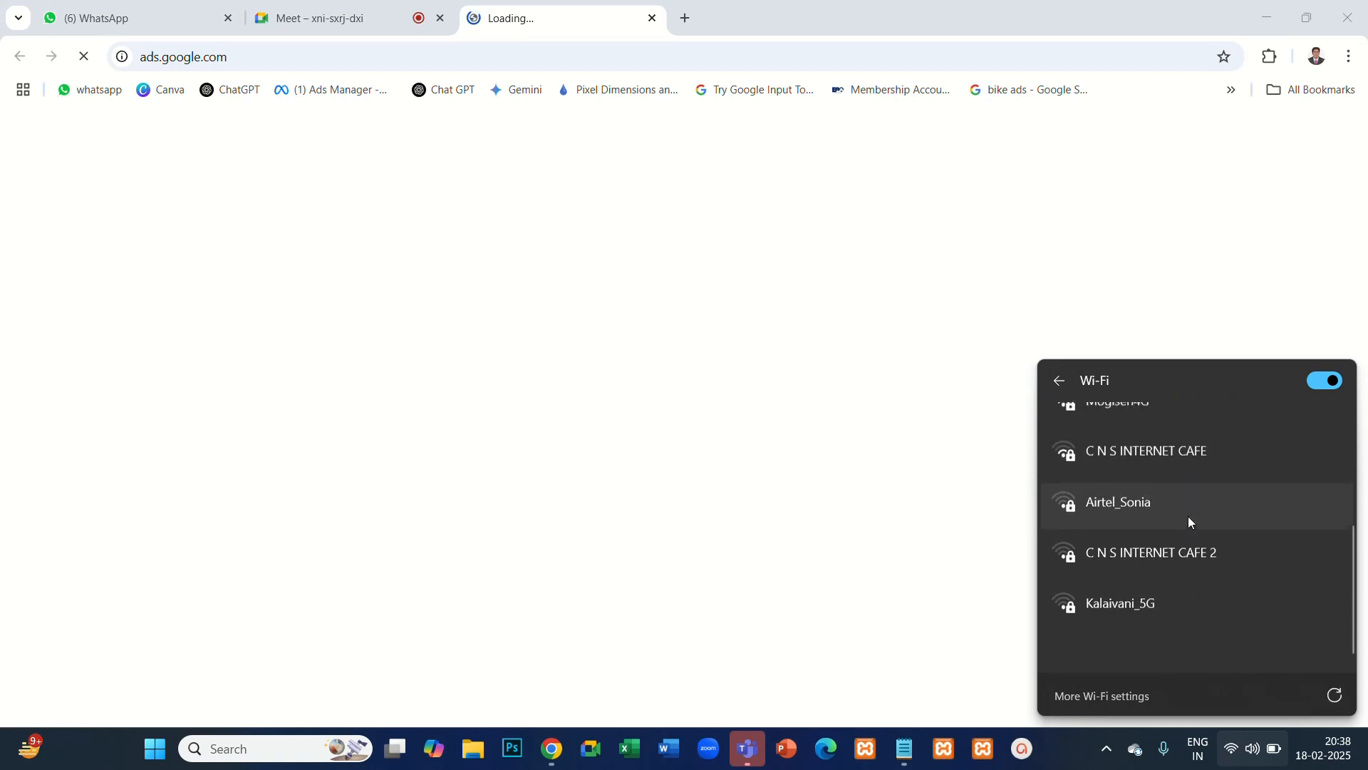
scroll(1188, 521, up, 2)
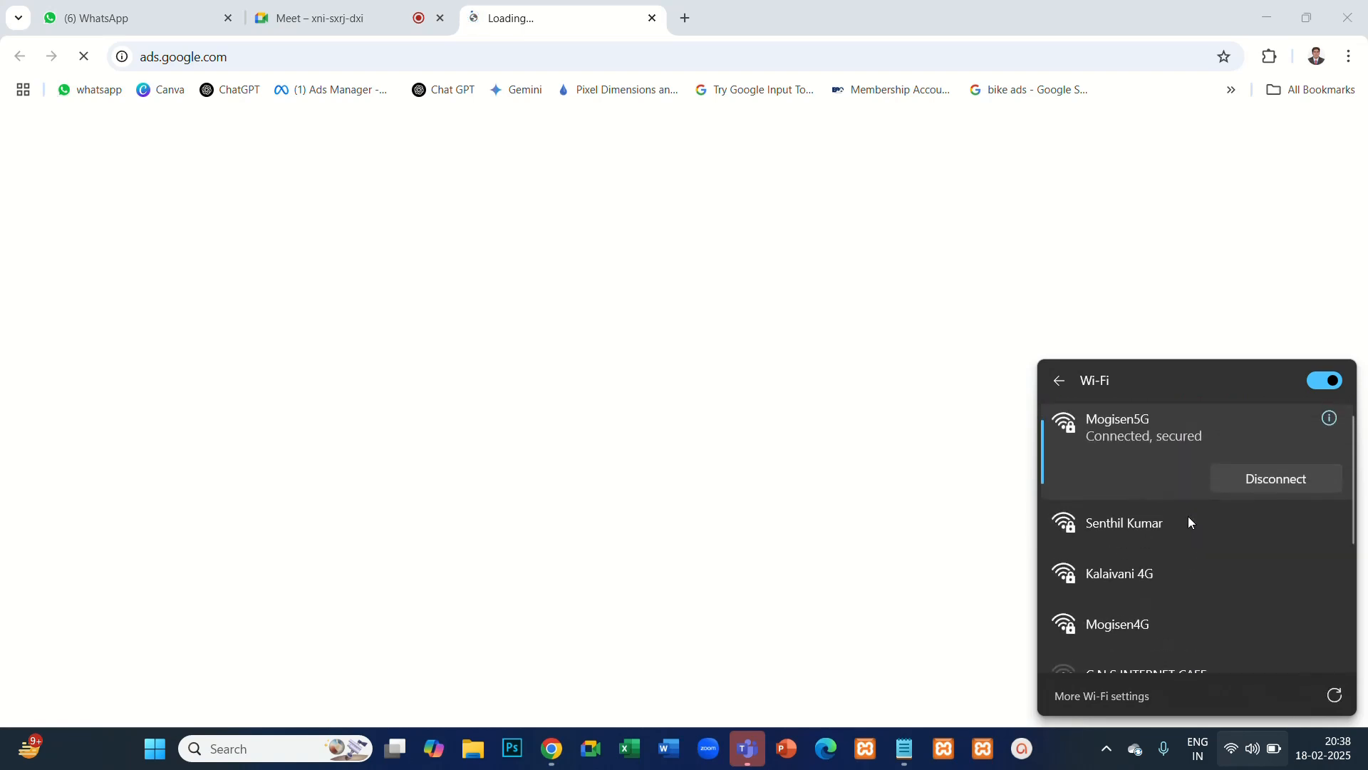
click(1161, 638)
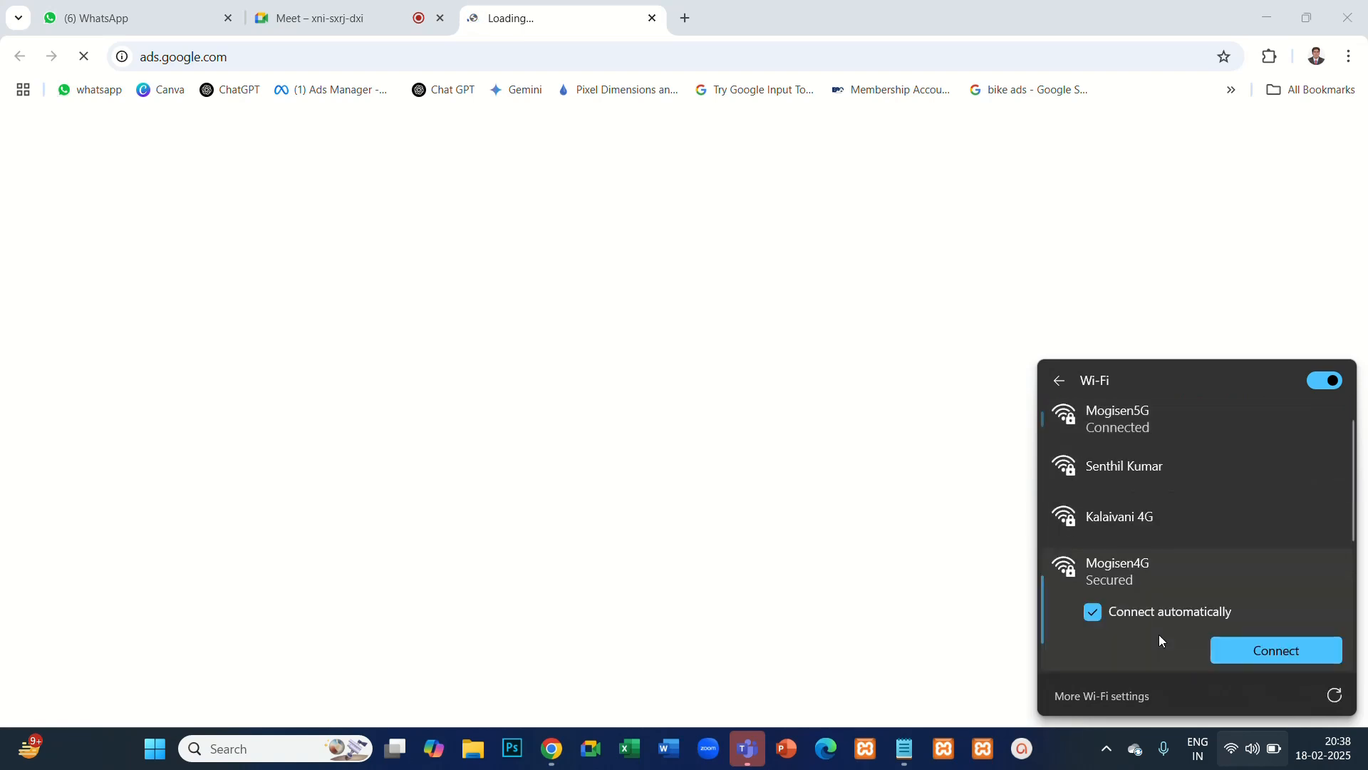
click(1290, 646)
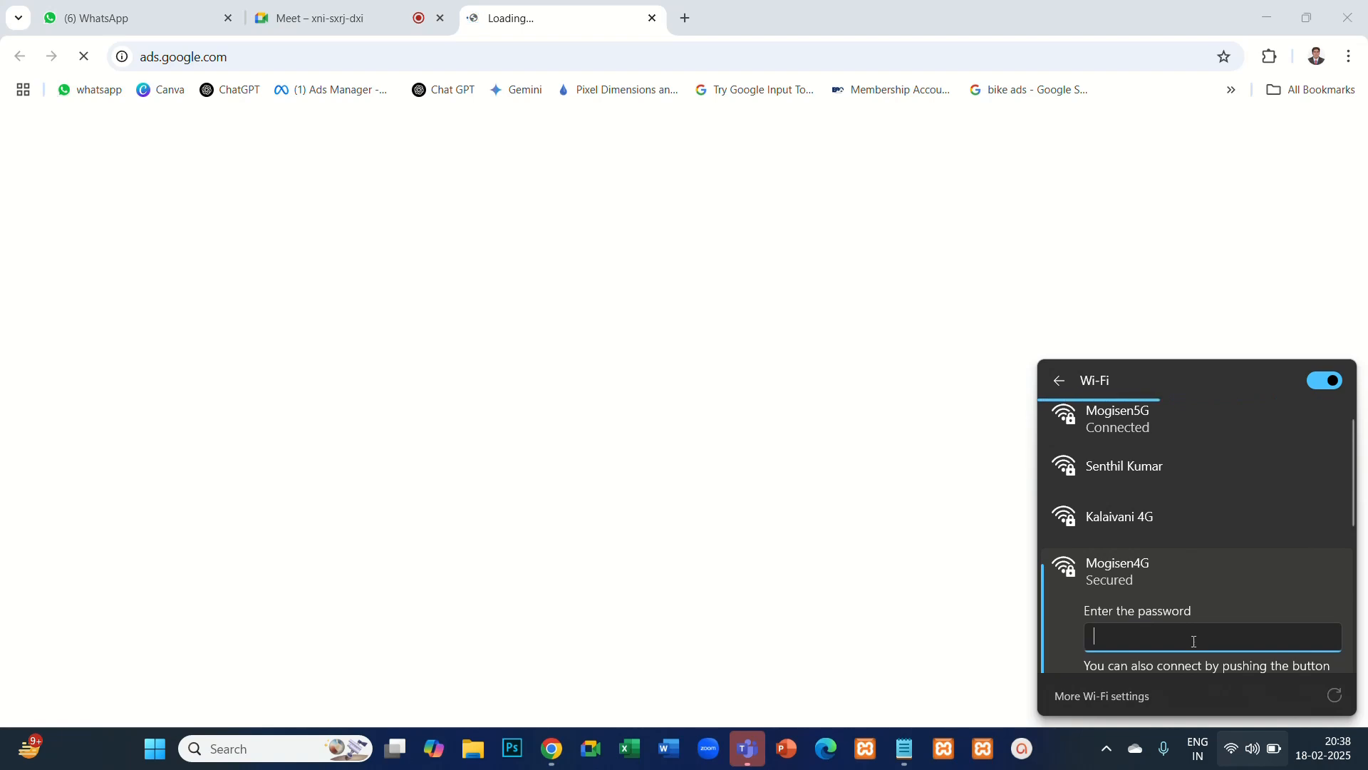
text(••••••••••)
scroll(1130, 607, down, 2)
click(1149, 553)
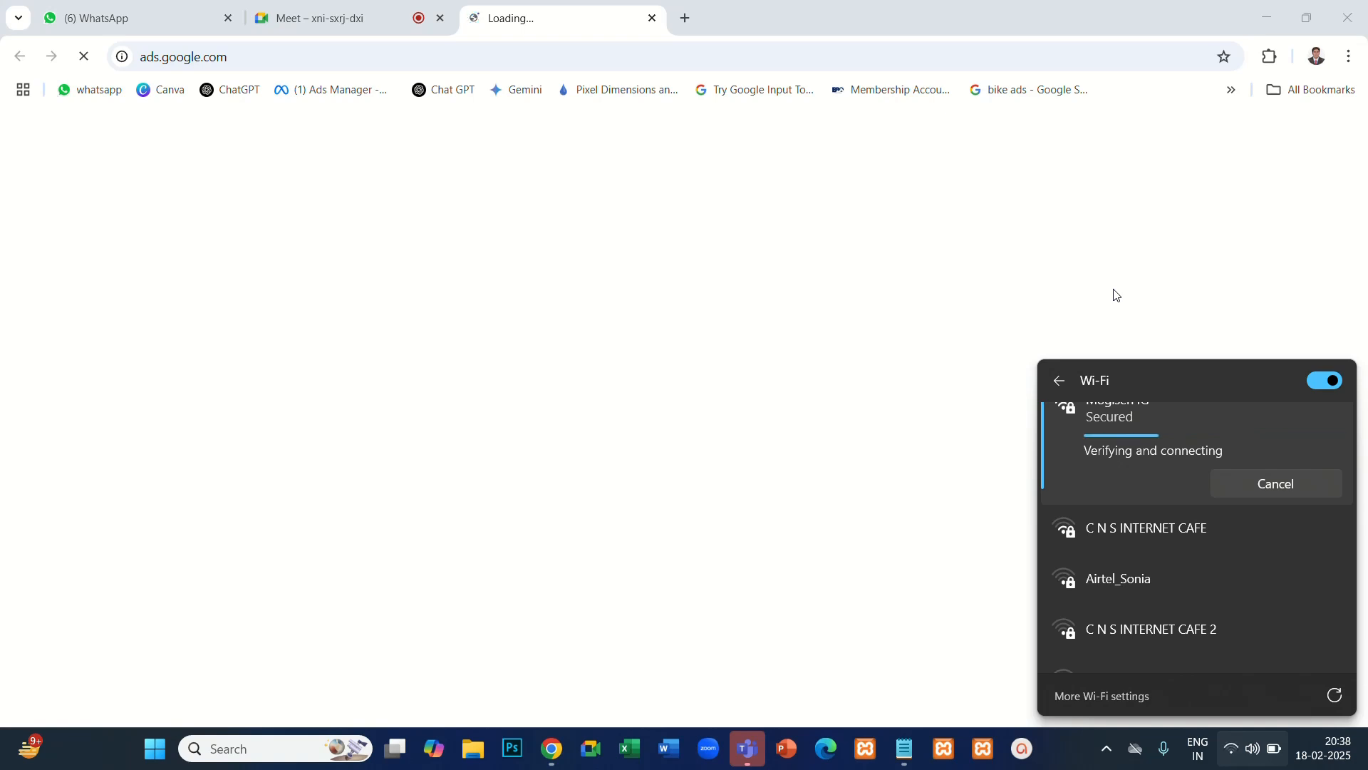
click(1079, 321)
- Close the stalled tab and try loading ads.google.com again in a new tab, checking the Meet call meanwhile
click(652, 18)
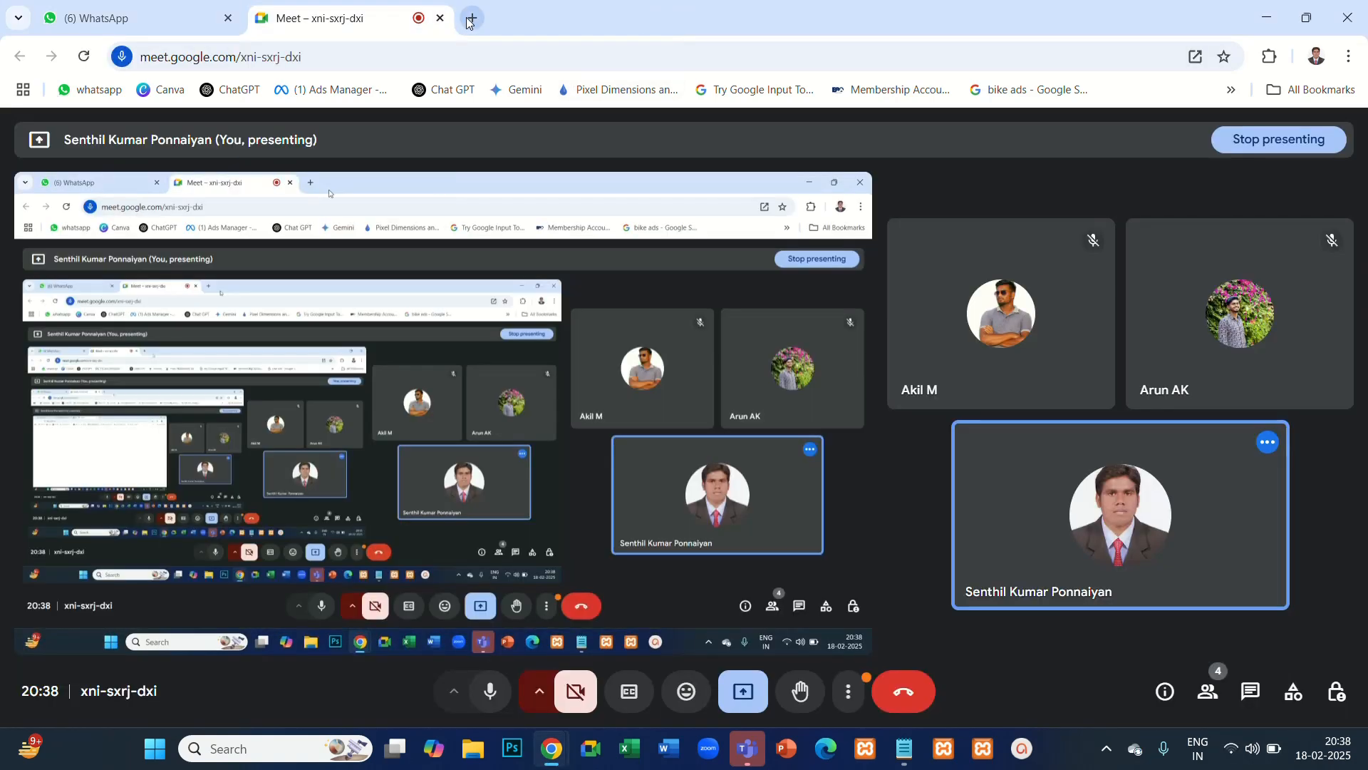
click(471, 18)
text(a)
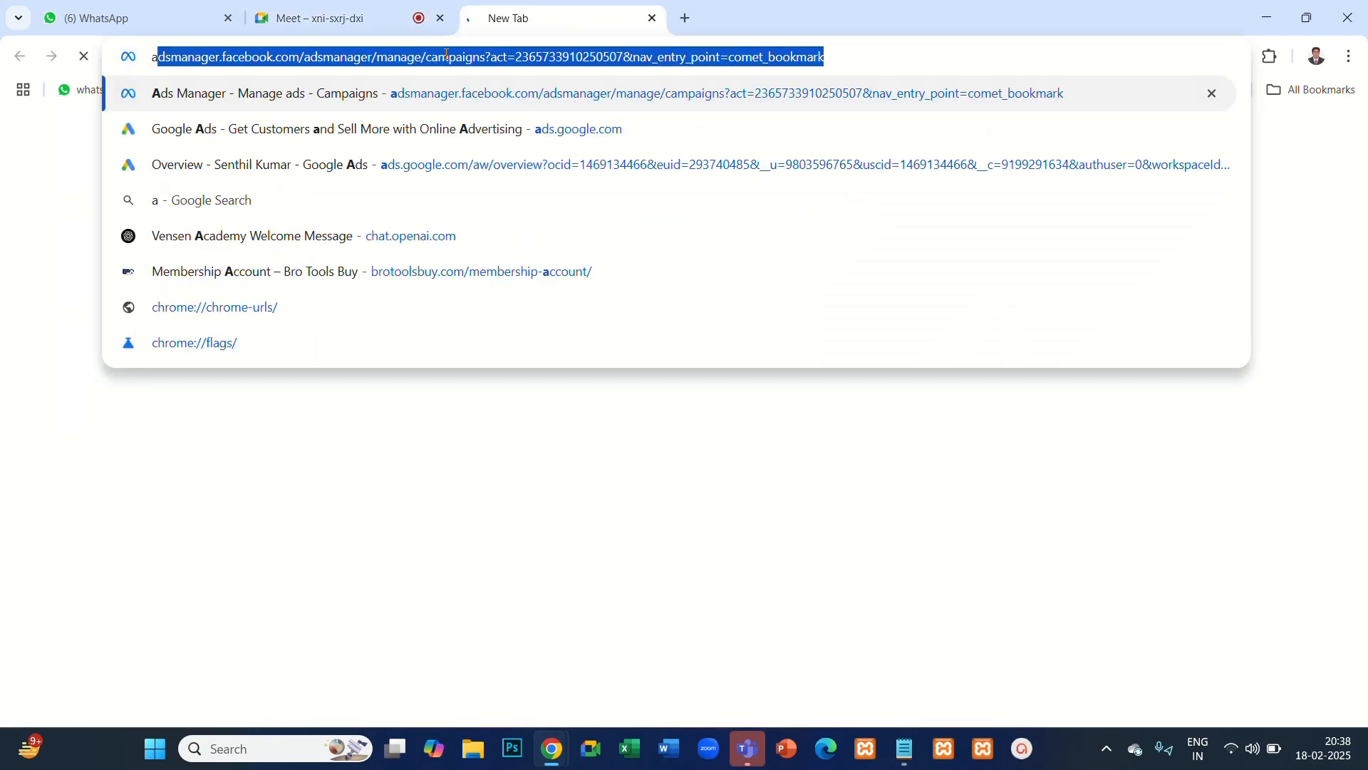
text(ds)
click(245, 137)
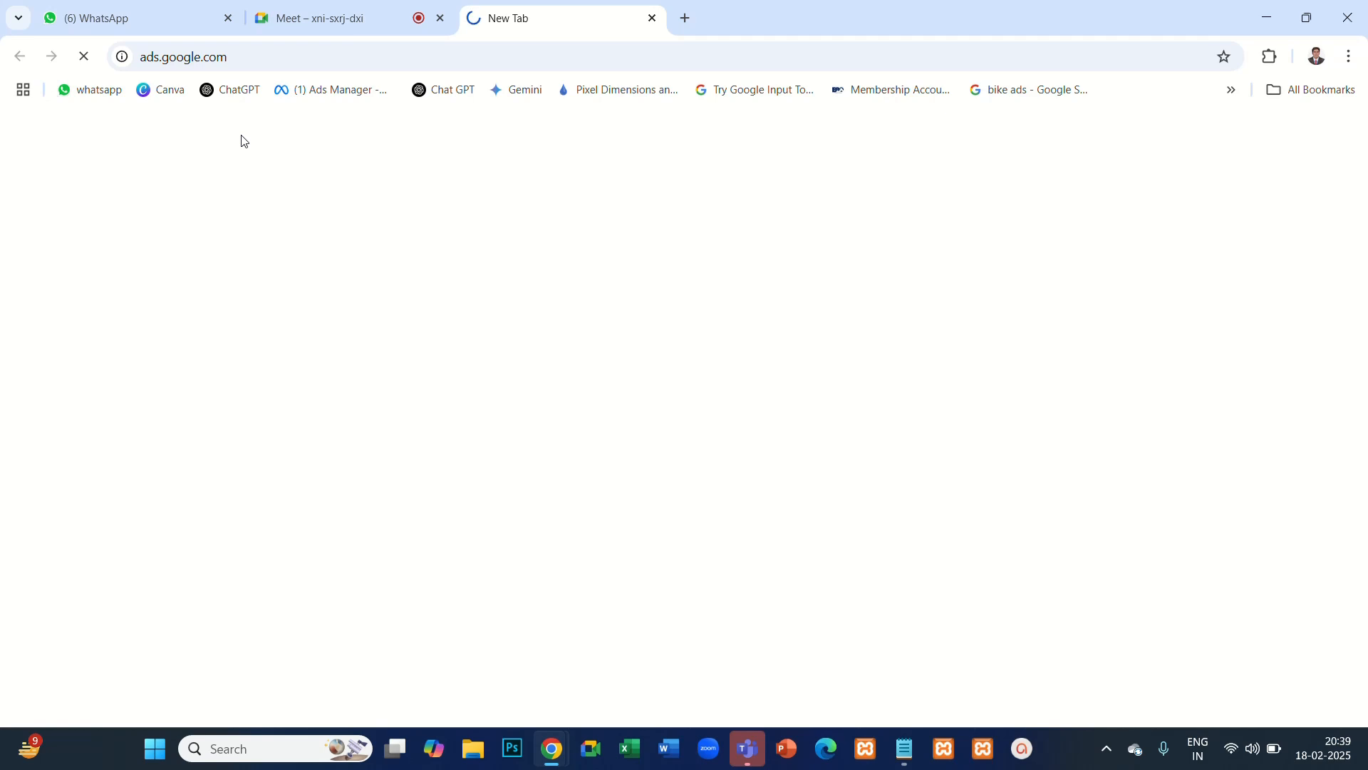
click(354, 20)
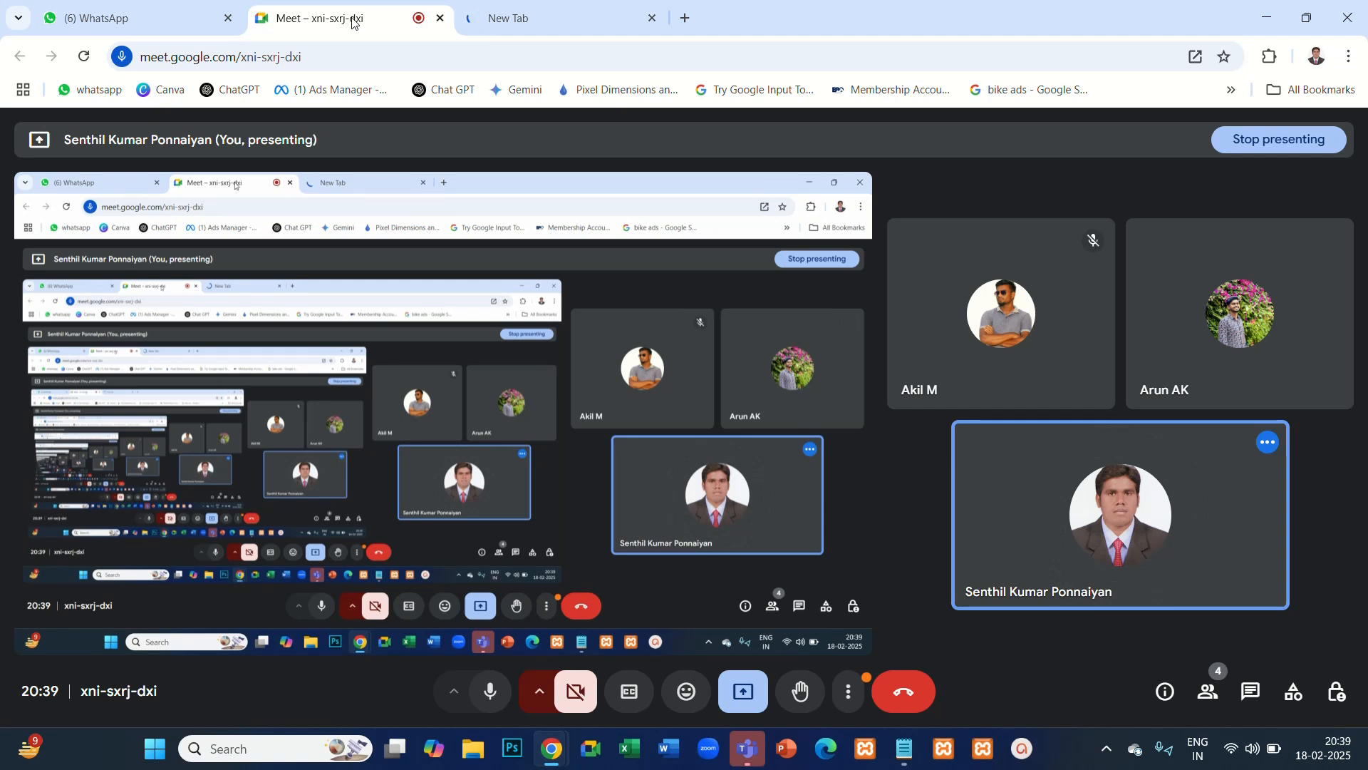
click(562, 21)
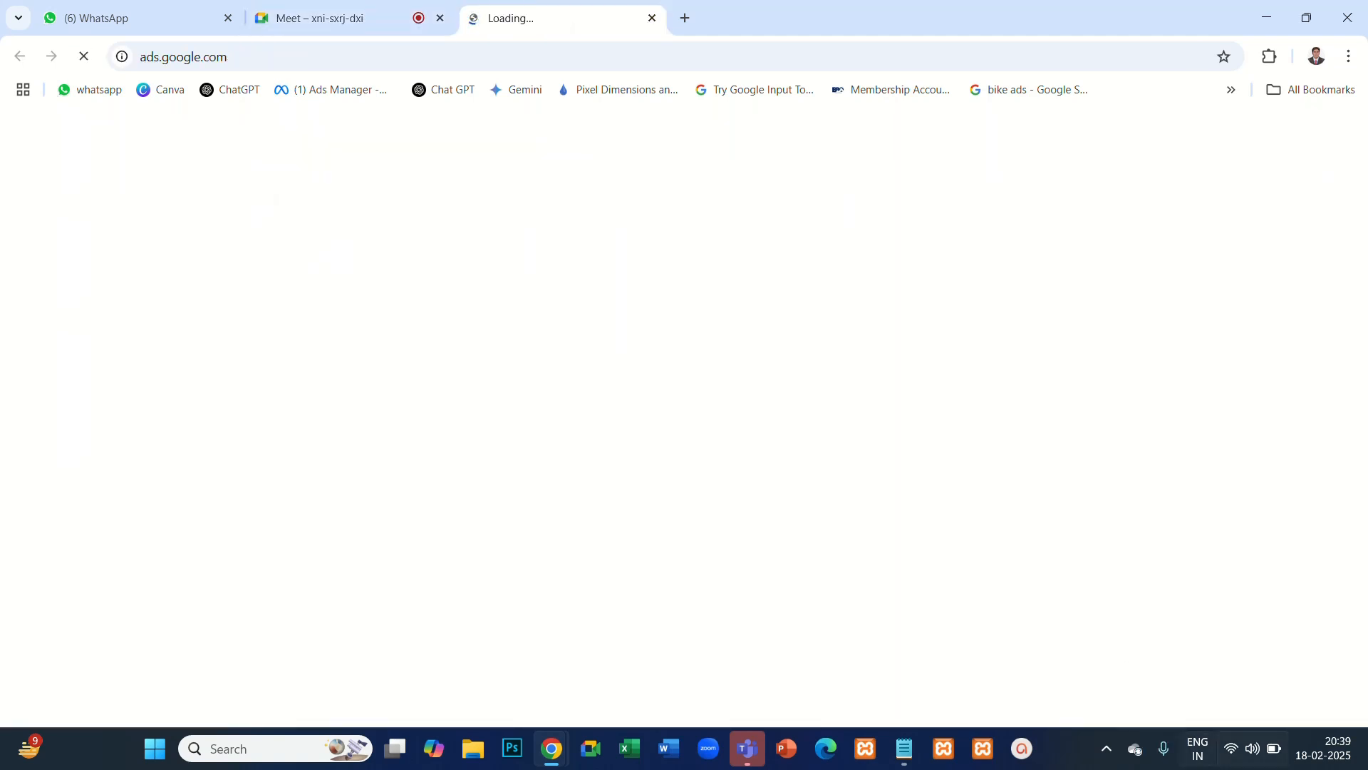
- Switch the computer's Wi-Fi from Mogisen4G to the secured network carrying the presenter's name
click(1231, 754)
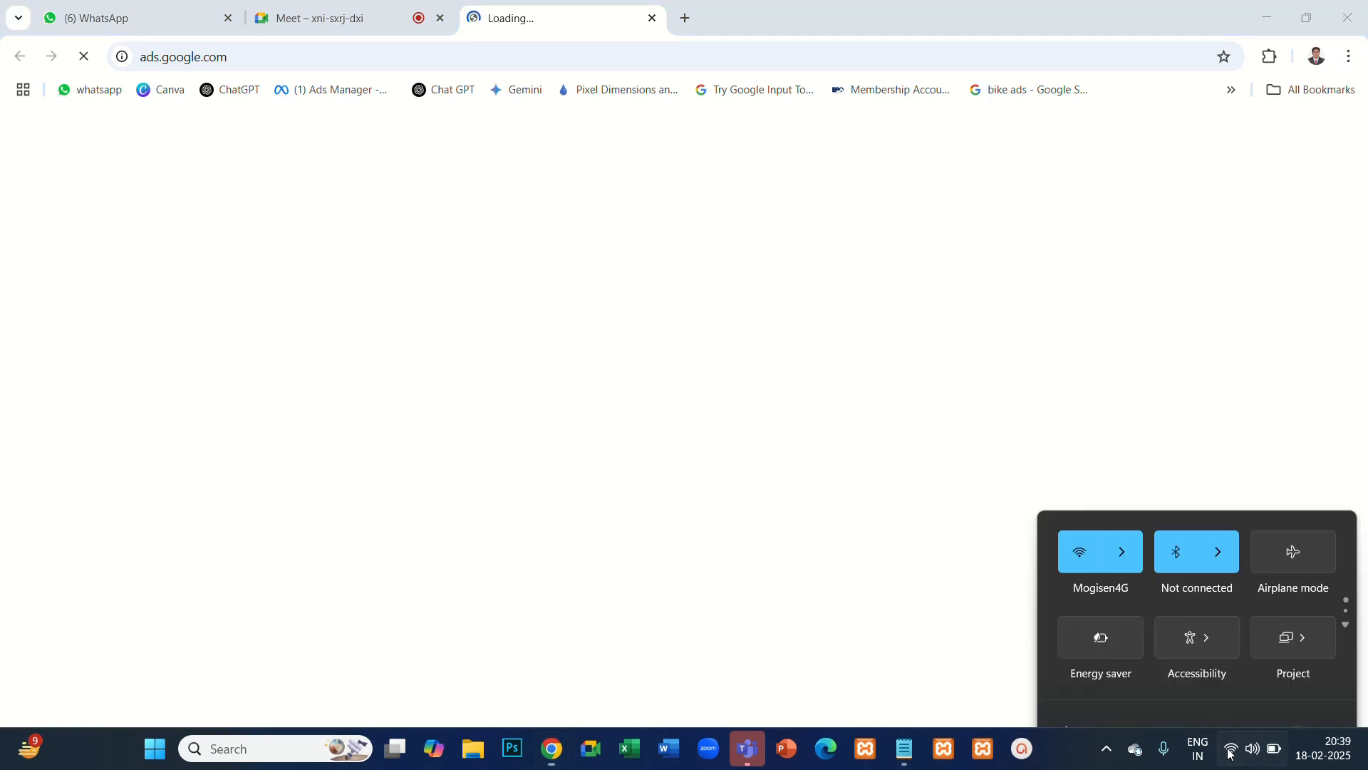
click(1123, 407)
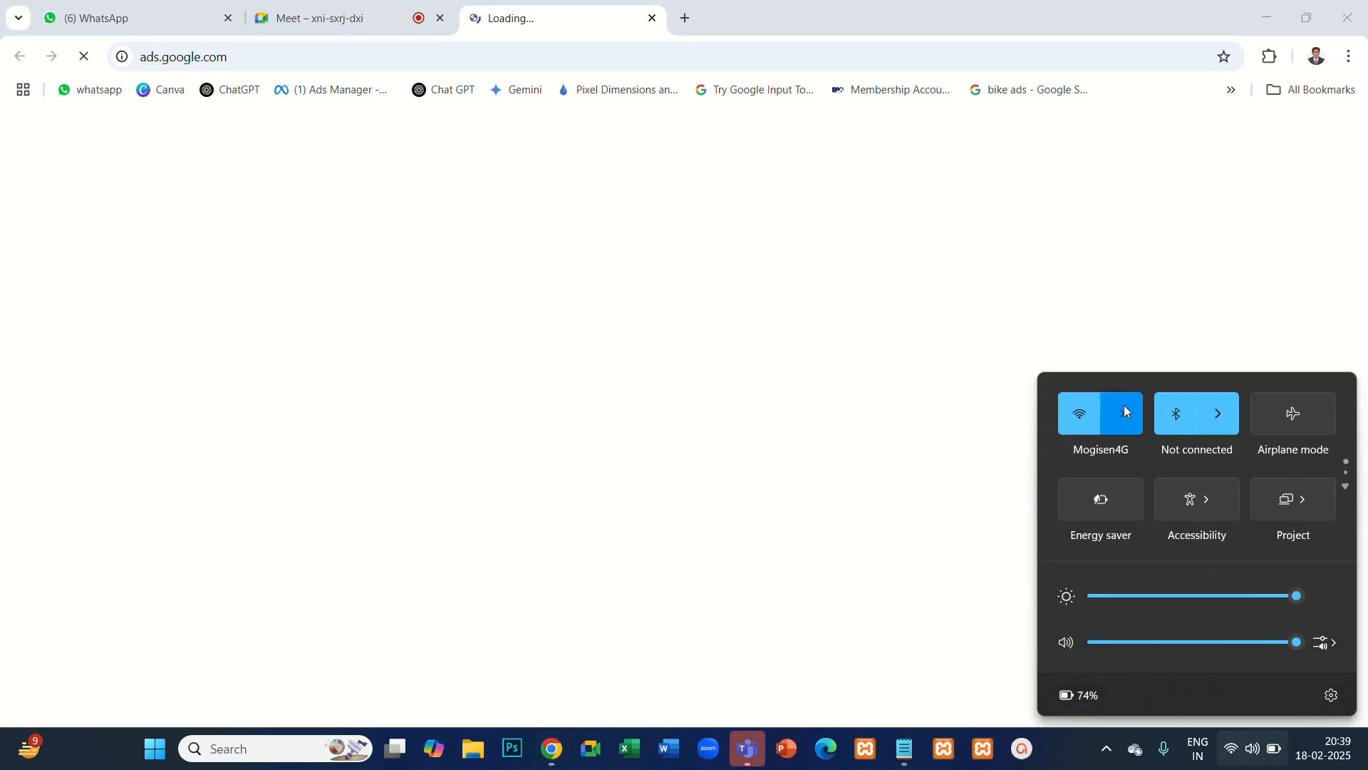
click(1150, 583)
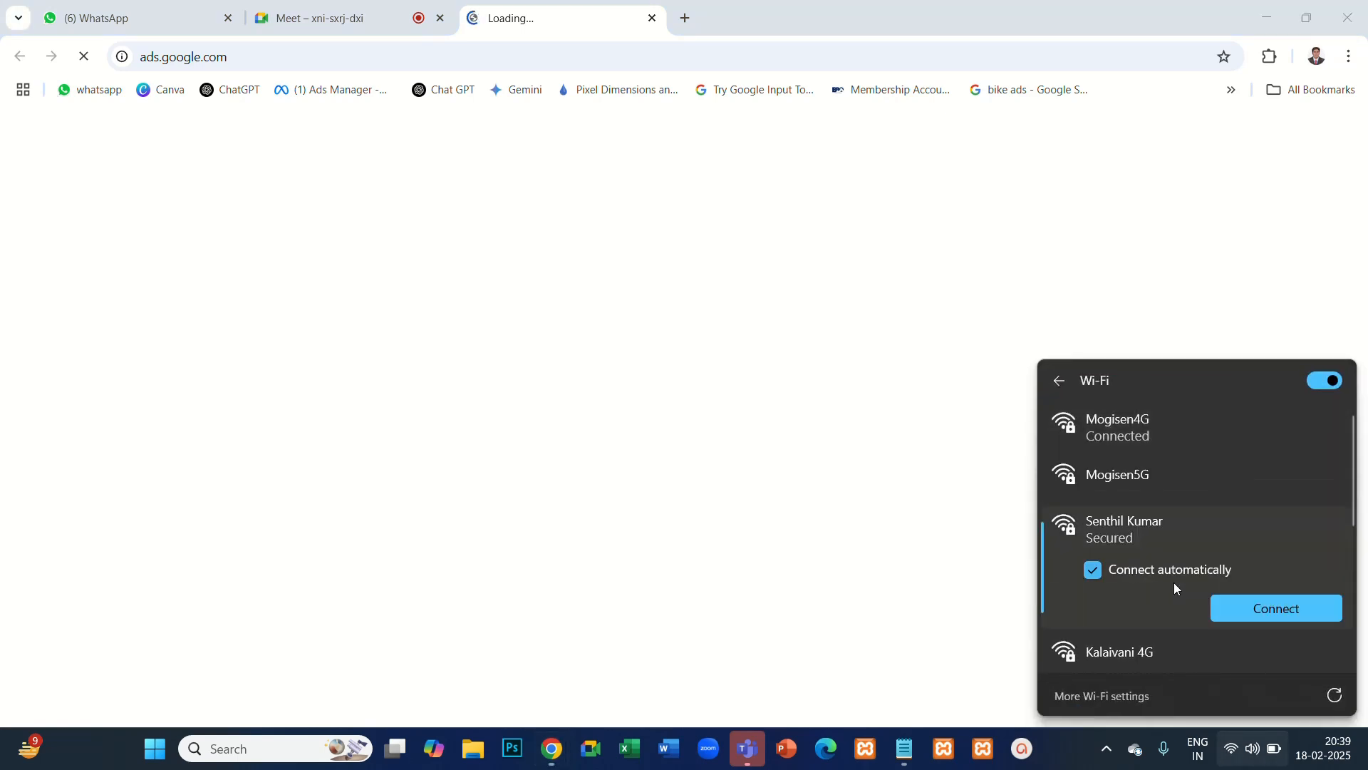
click(1254, 608)
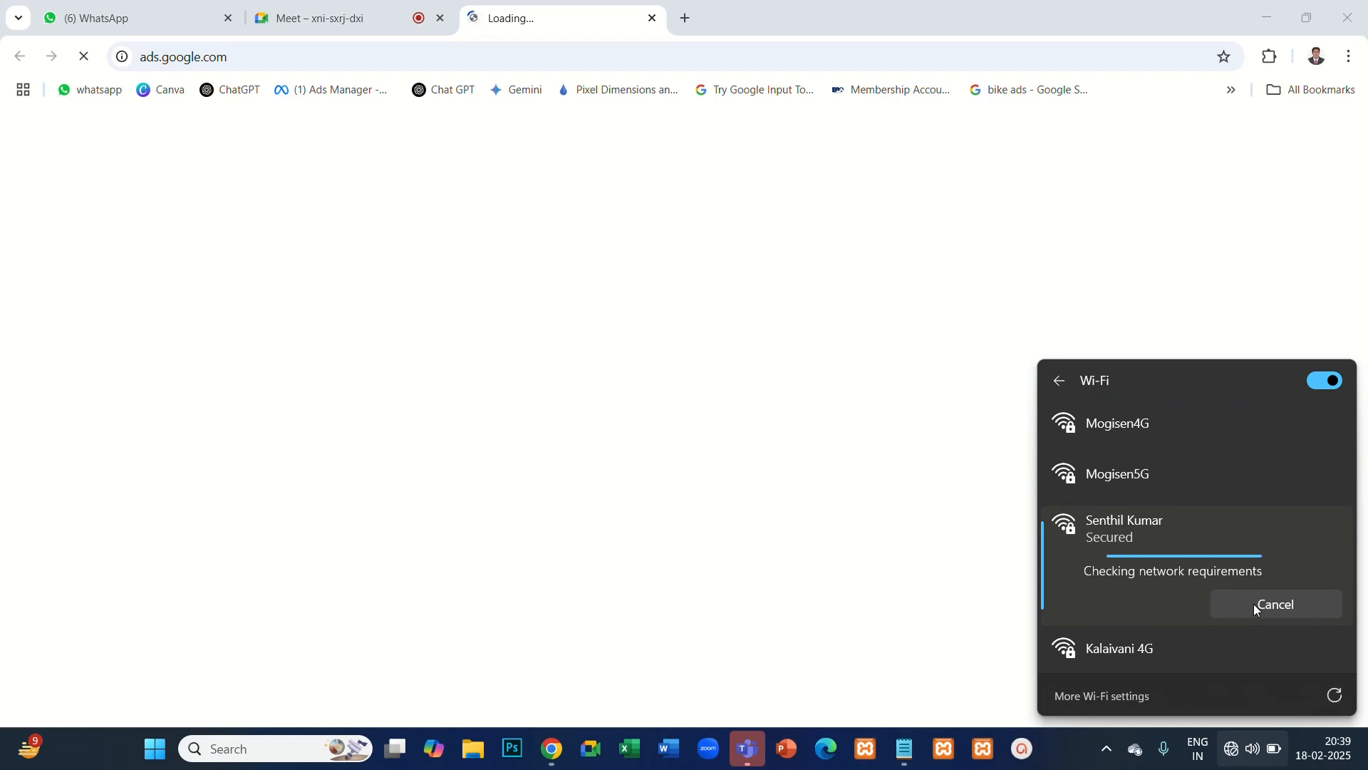
click(900, 536)
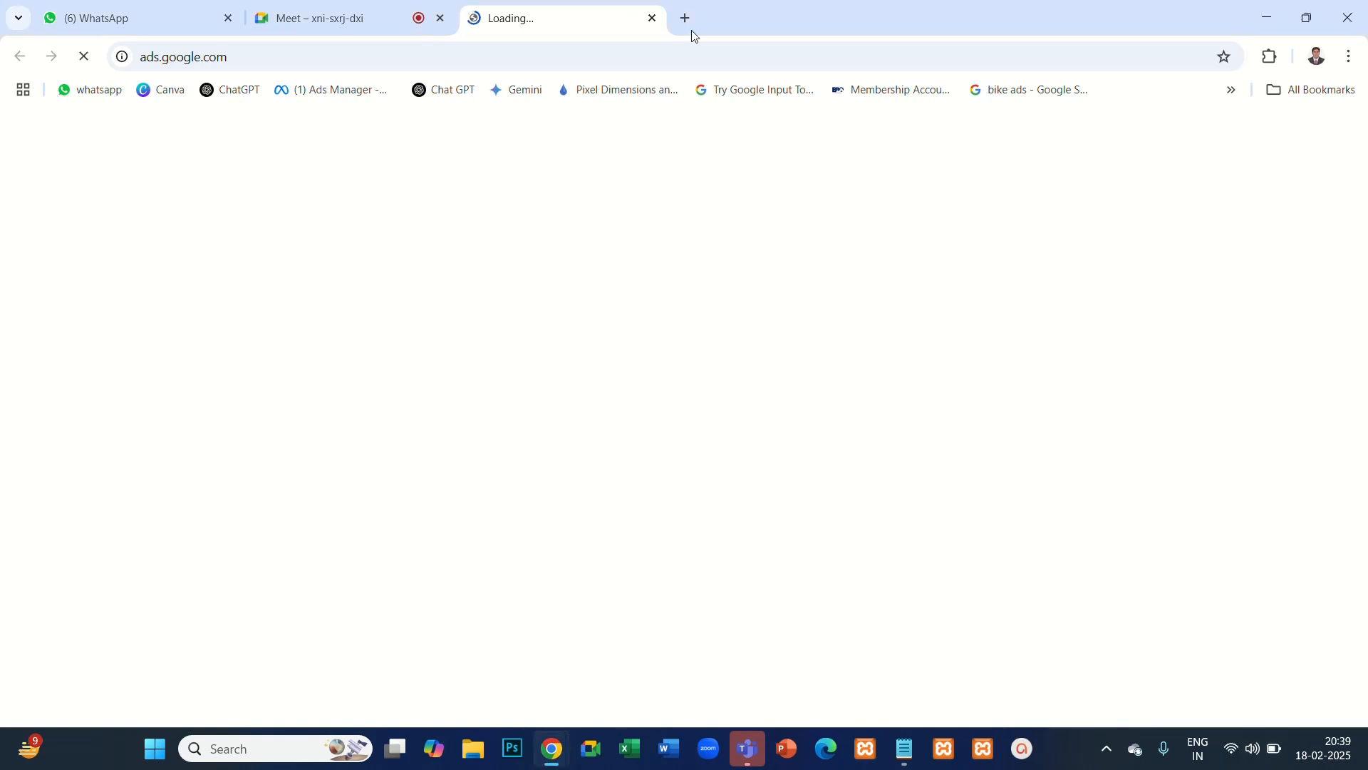
- Close the stalled Google Ads tab and open ads.google.com in a fresh tab
click(652, 17)
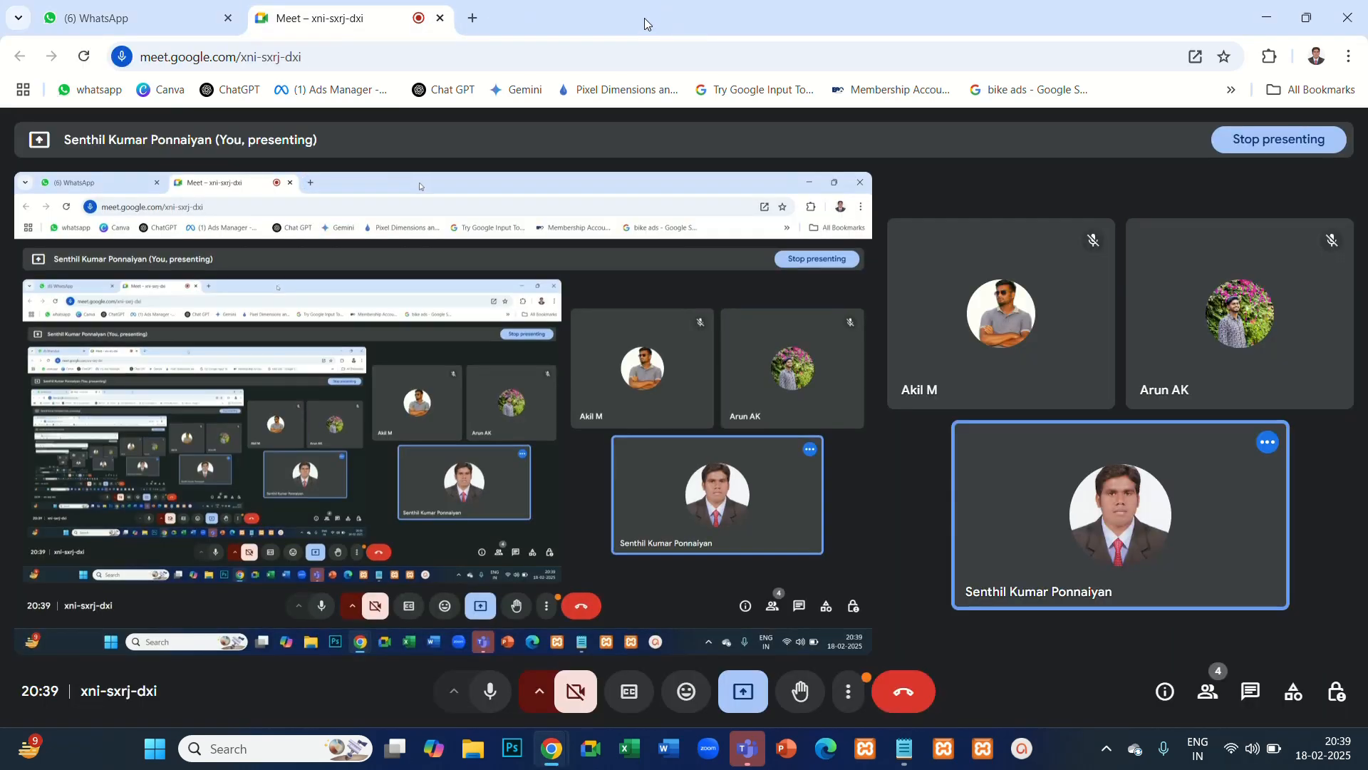
click(472, 18)
click(424, 53)
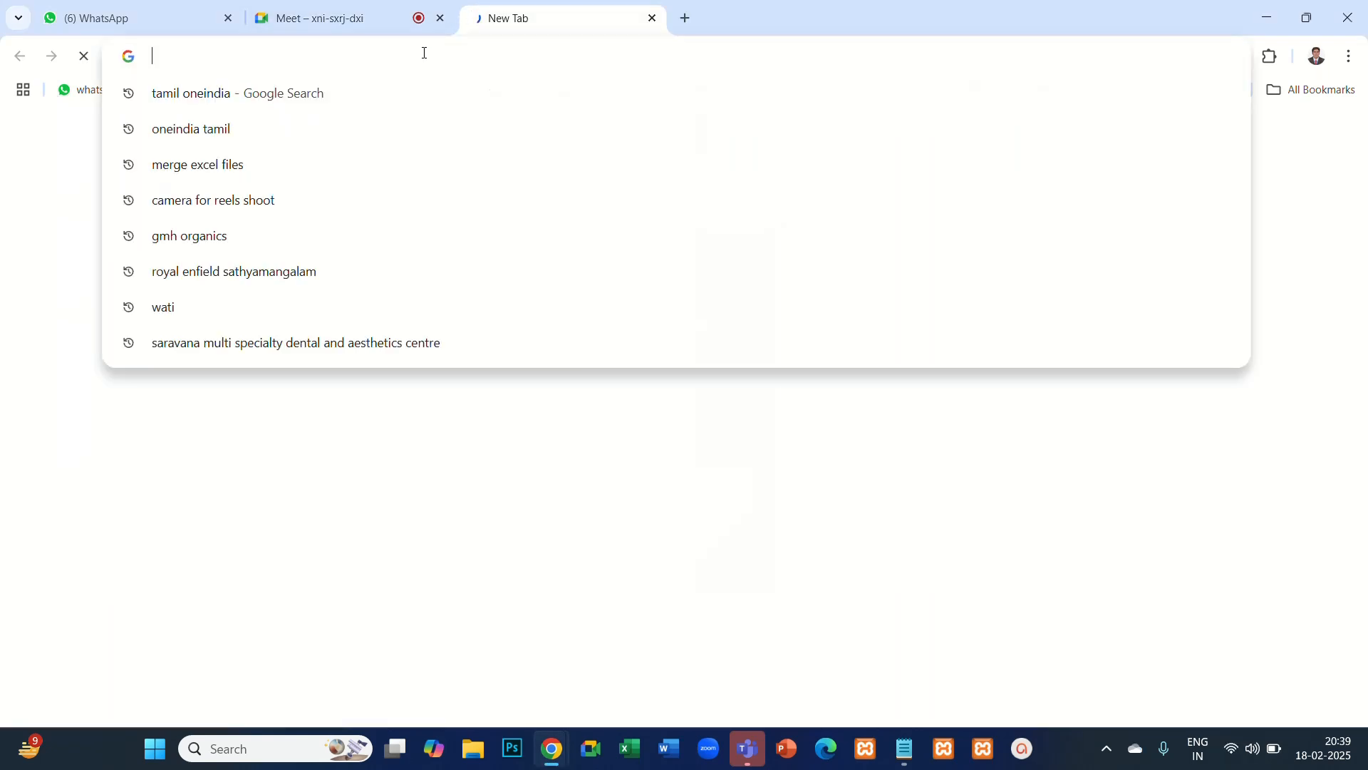
text(a)
click(223, 129)
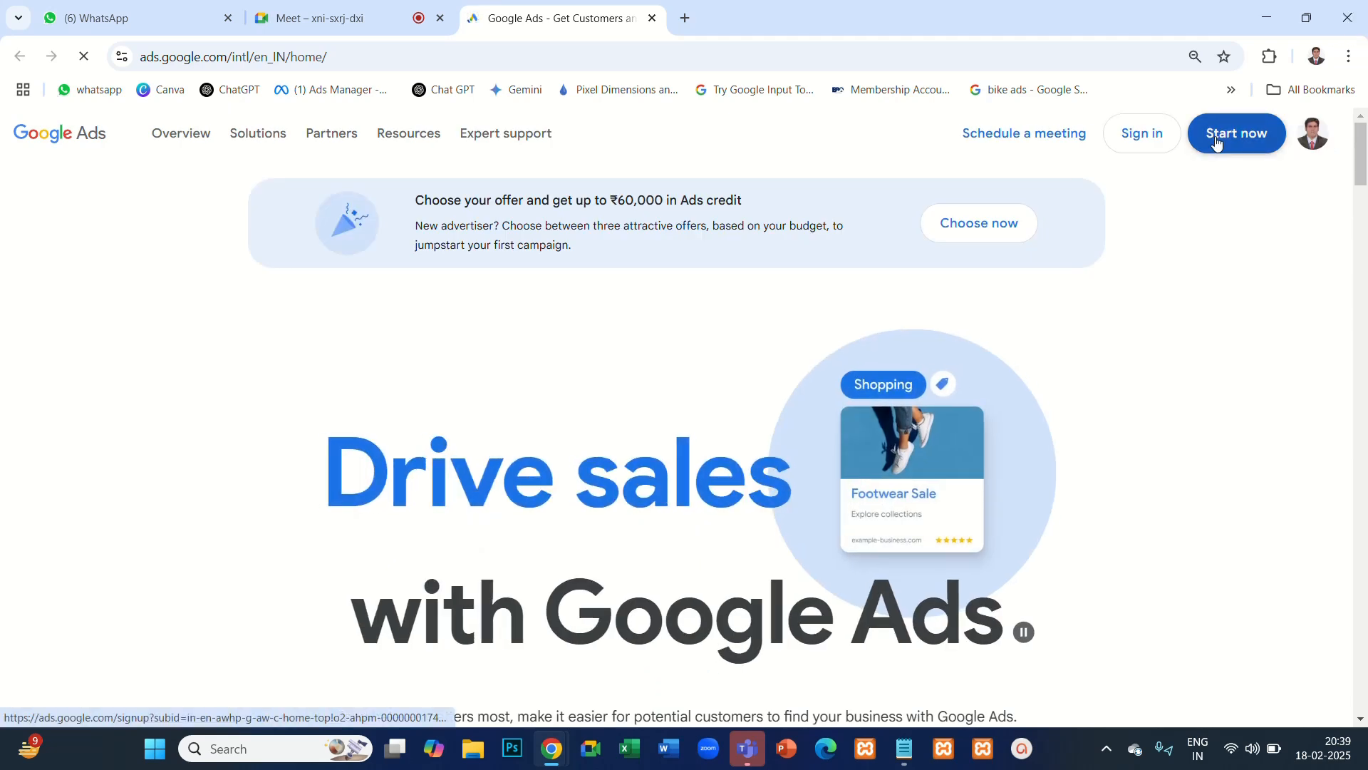
- Start from the Google Ads home page and open the Google Ads account listed under the owner's first name
click(1217, 143)
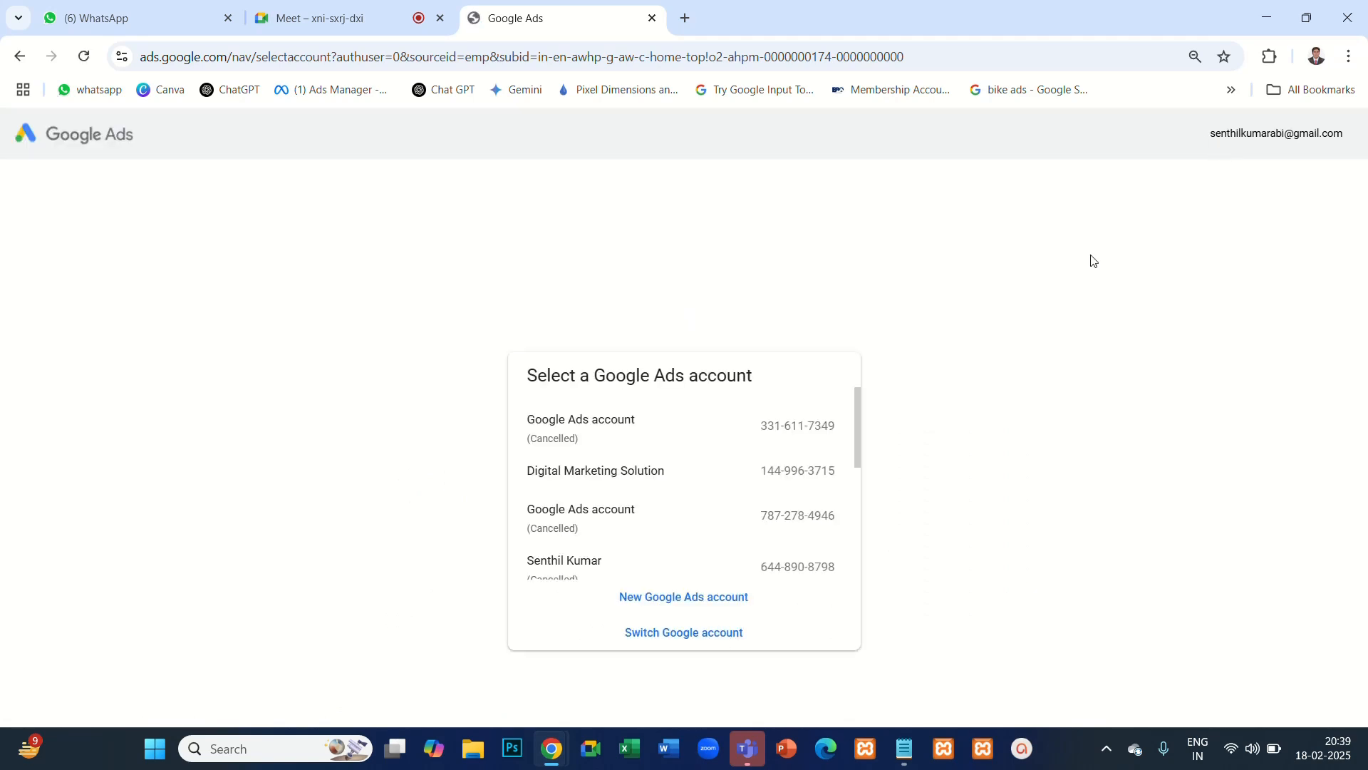
scroll(763, 513, down, 3)
click(711, 554)
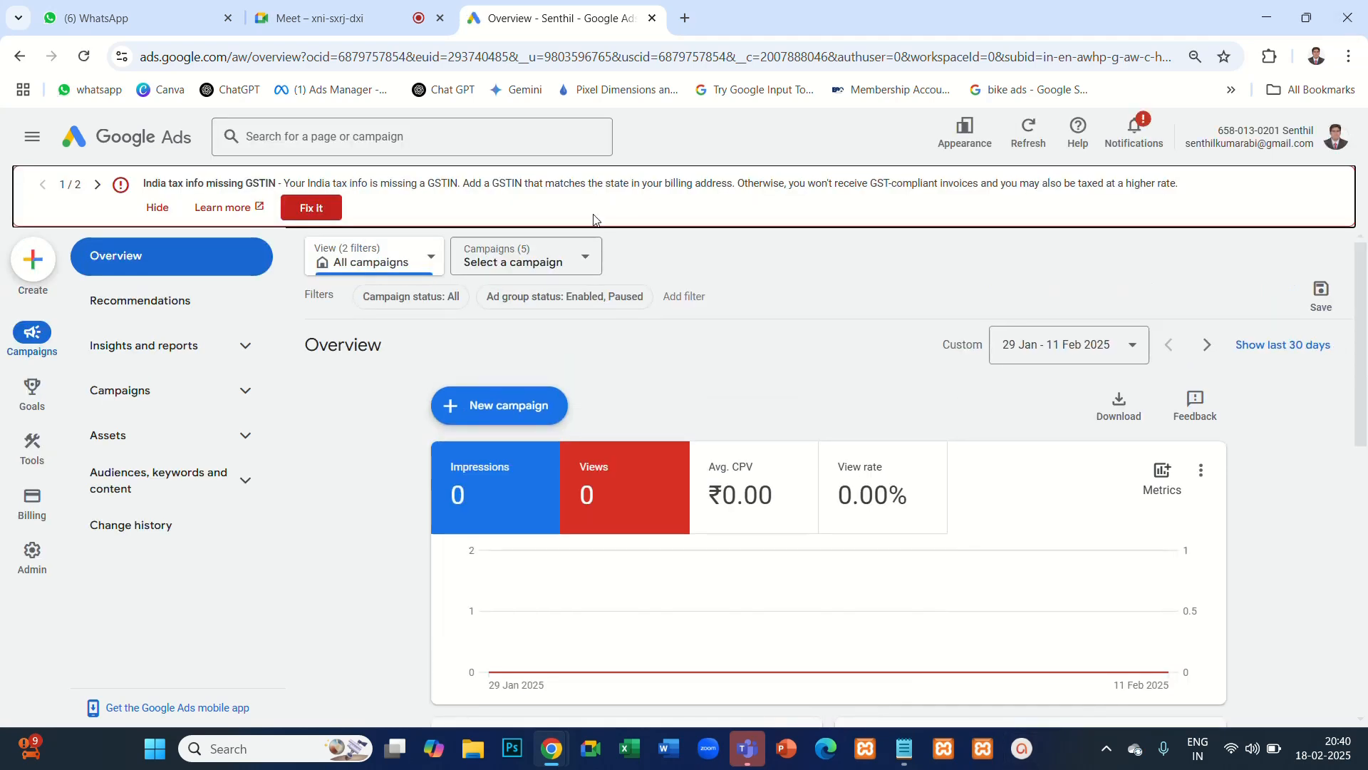
- Dismiss the GSTIN, ads-not-running and account protection notices on the Overview page and start a new campaign
click(158, 207)
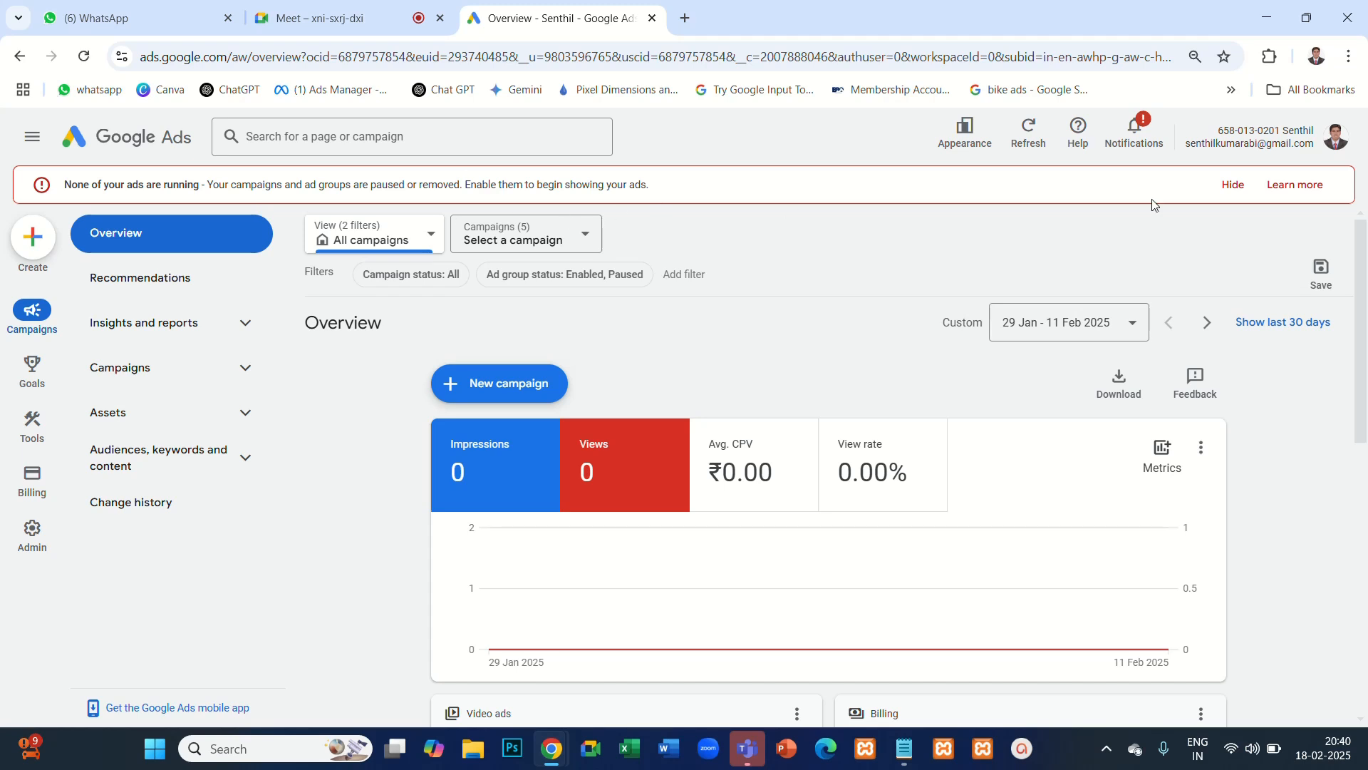
click(1233, 184)
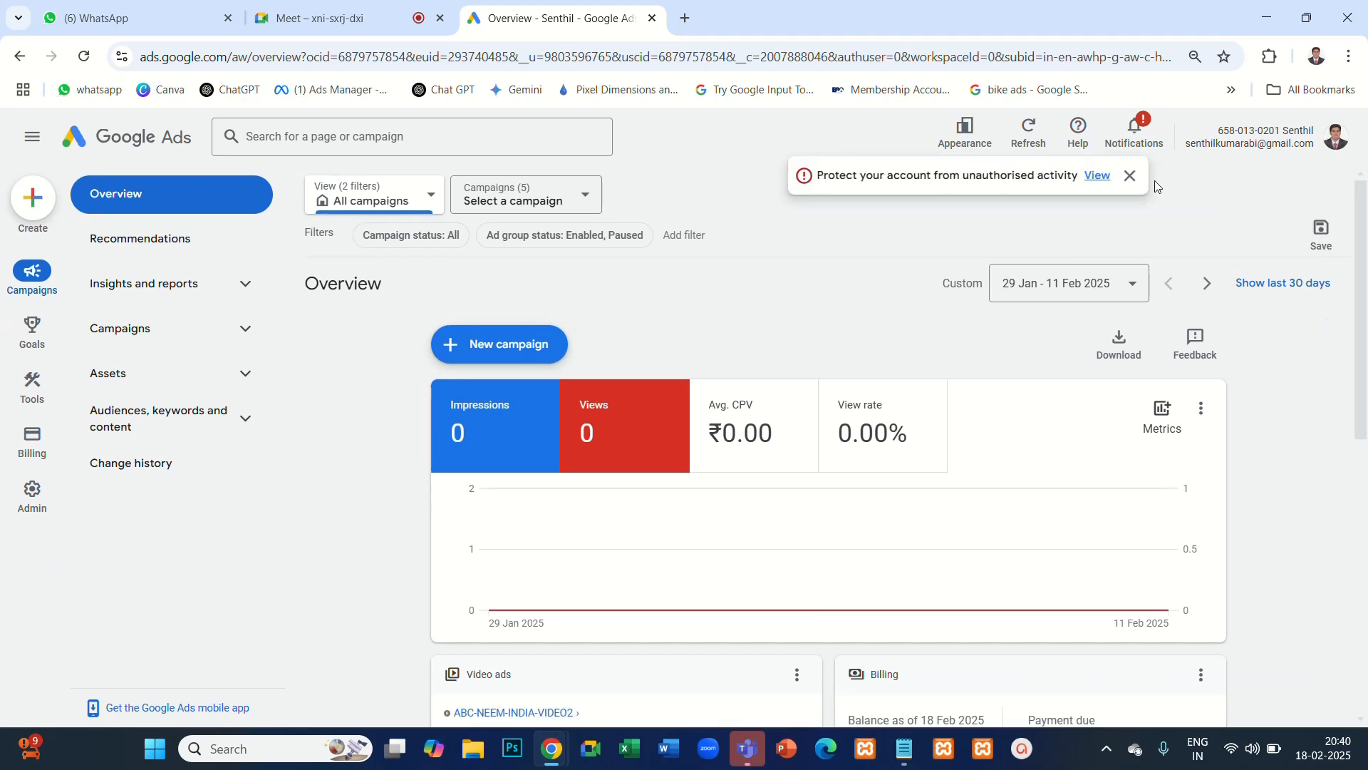
click(1130, 176)
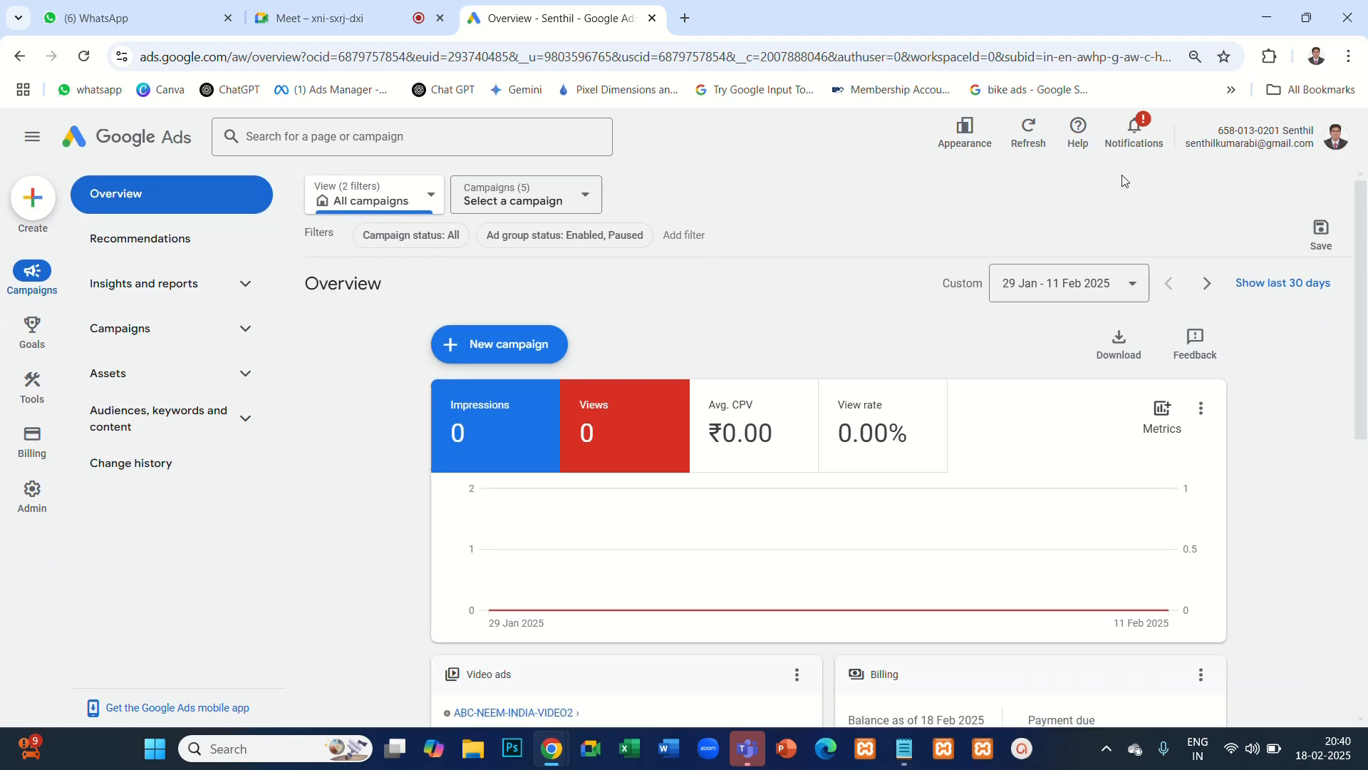
click(514, 347)
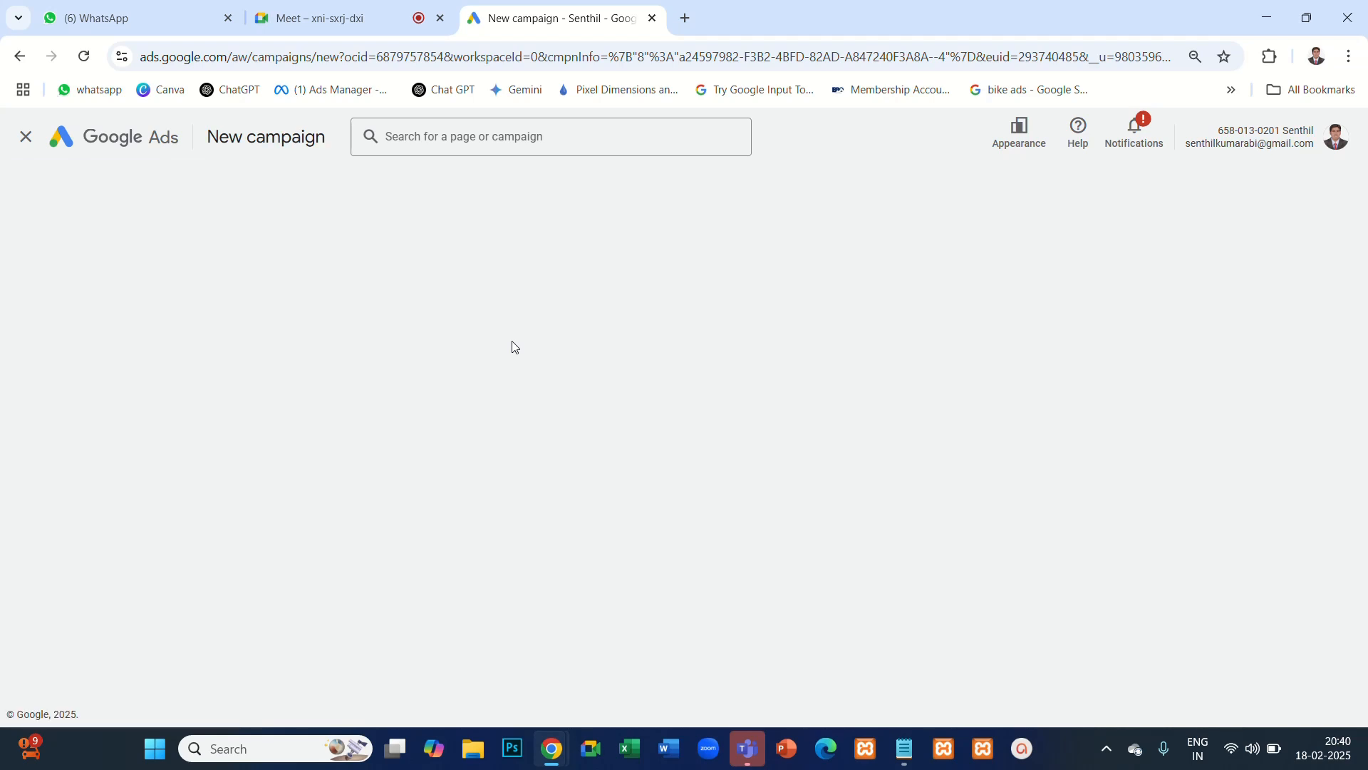
- Choose to create the campaign without a goal's guidance and select Display as the campaign type
scroll(763, 526, down, 1)
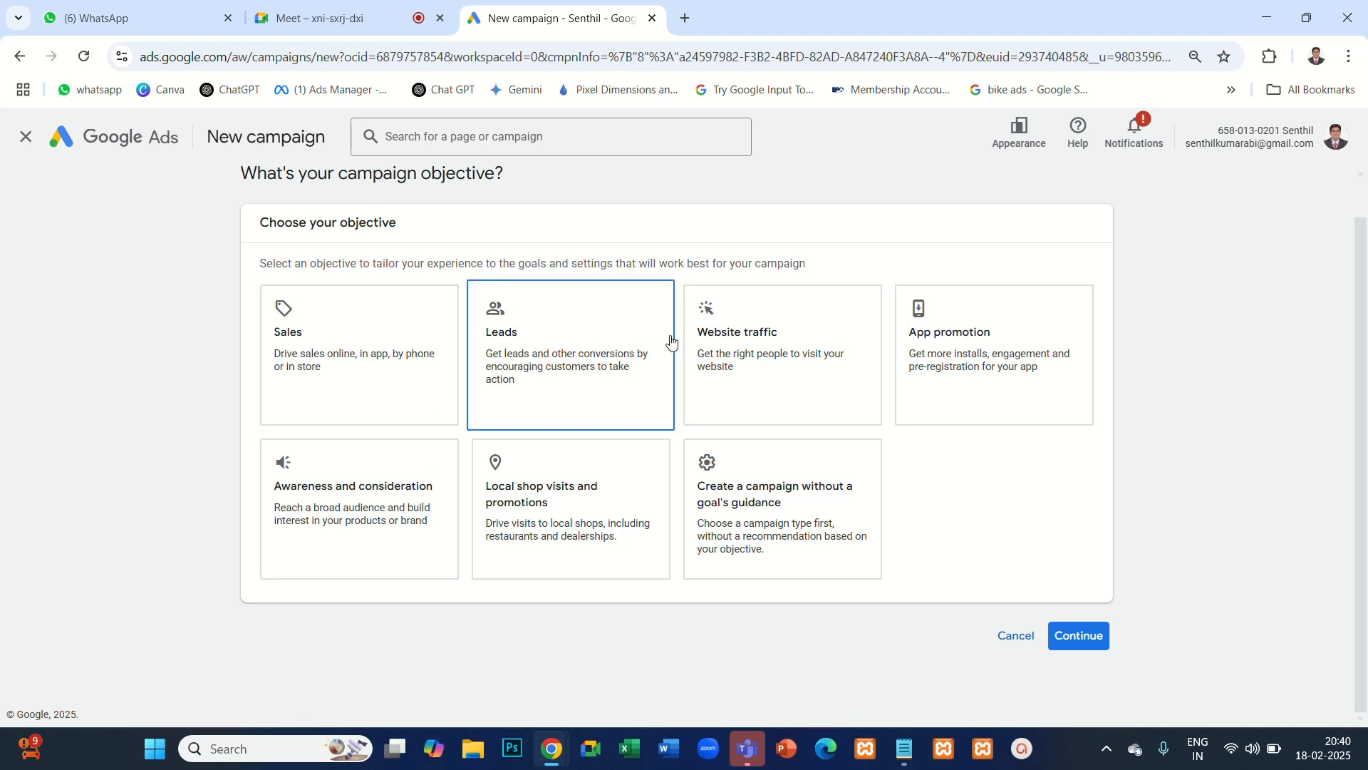
click(416, 467)
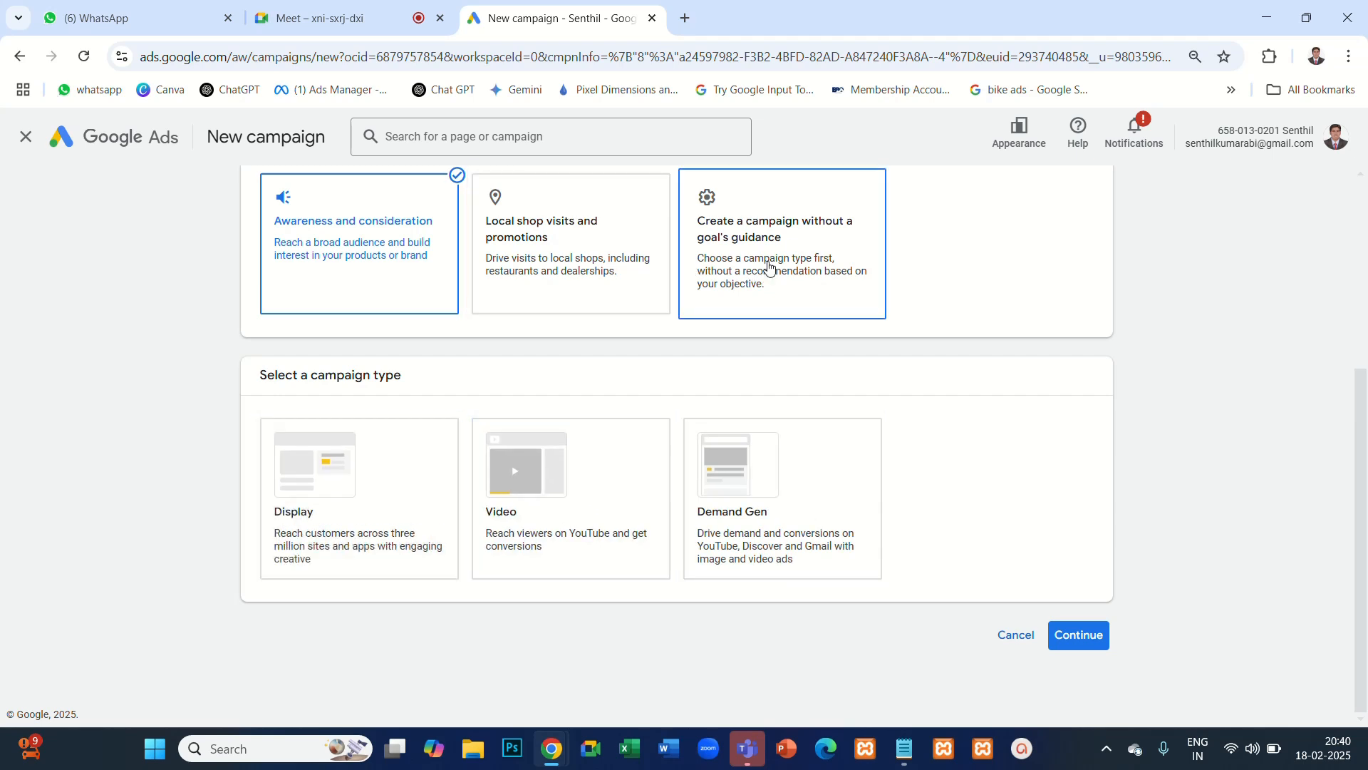
click(797, 245)
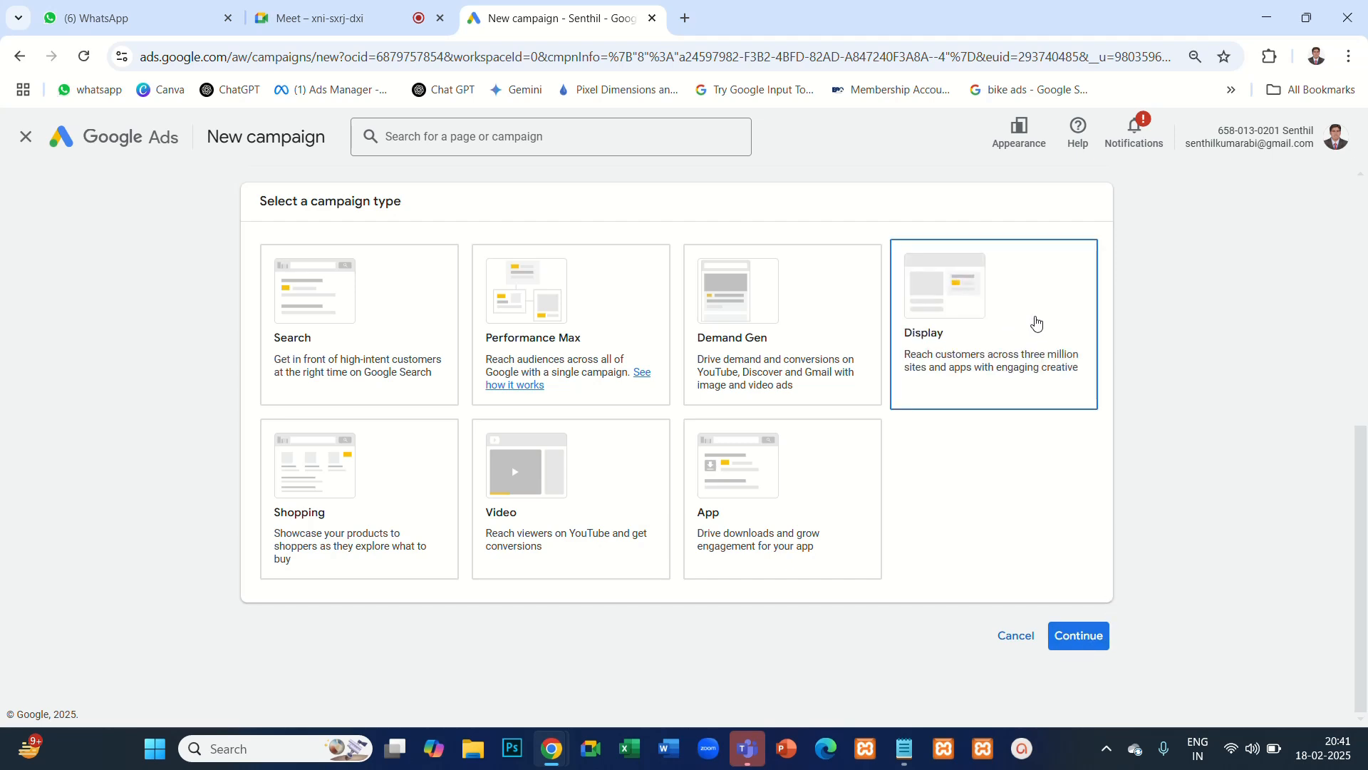
click(1034, 321)
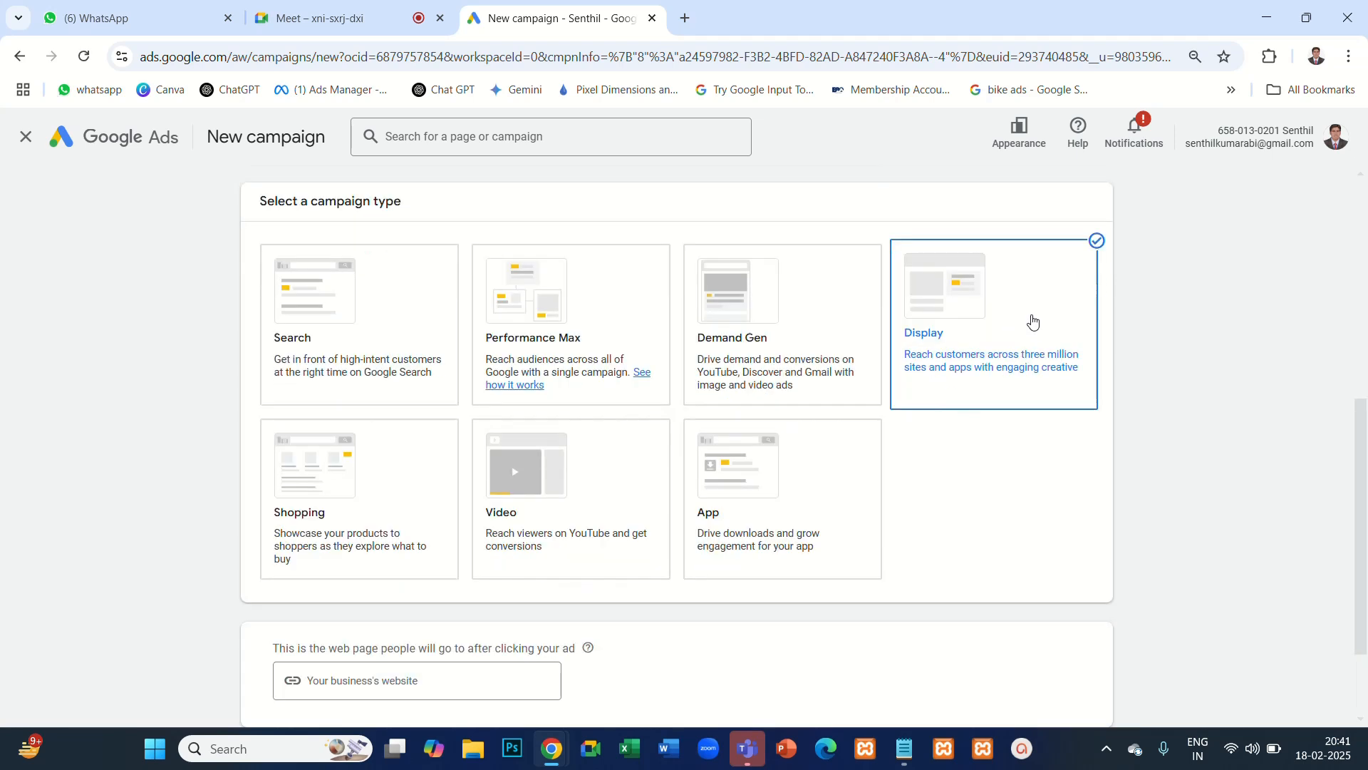
- Open the business website vensen.in in a new browser tab to get the ad's landing page address
scroll(626, 452, down, 3)
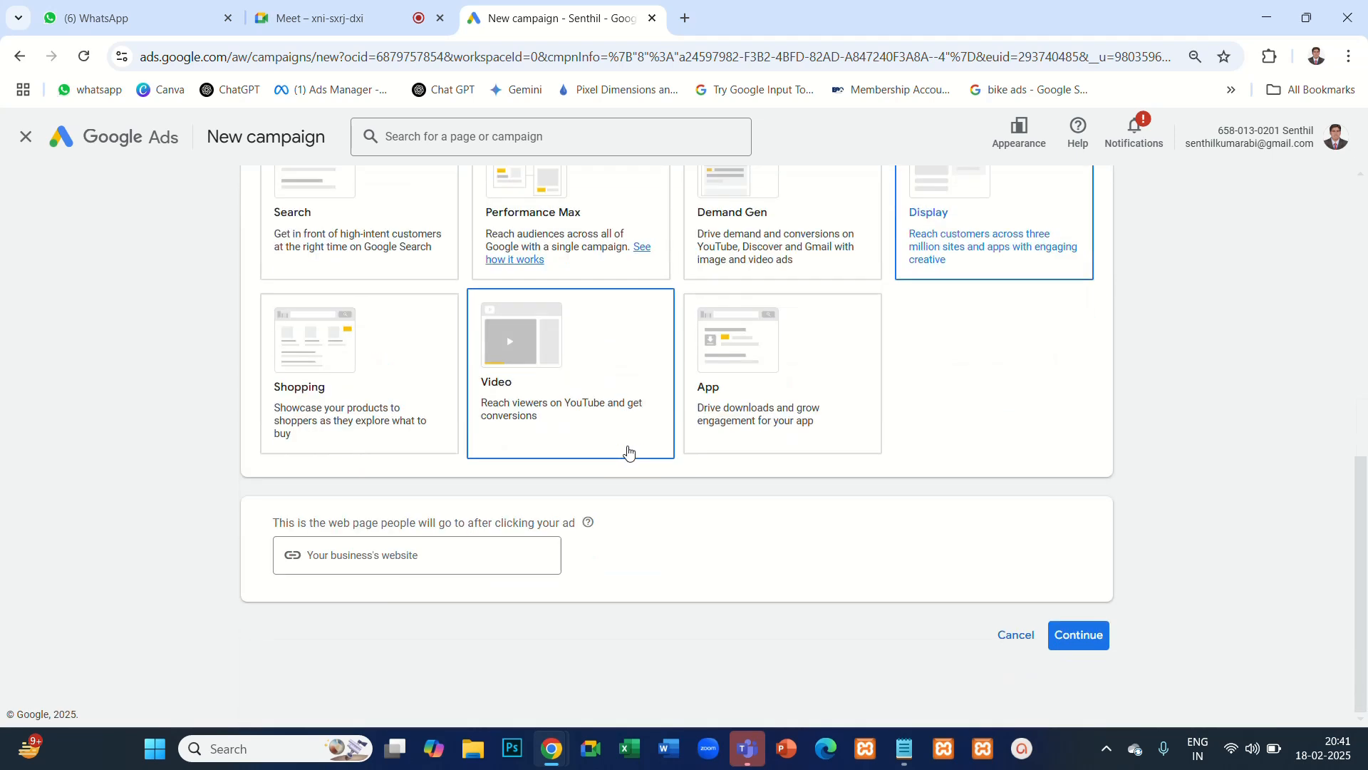
click(444, 556)
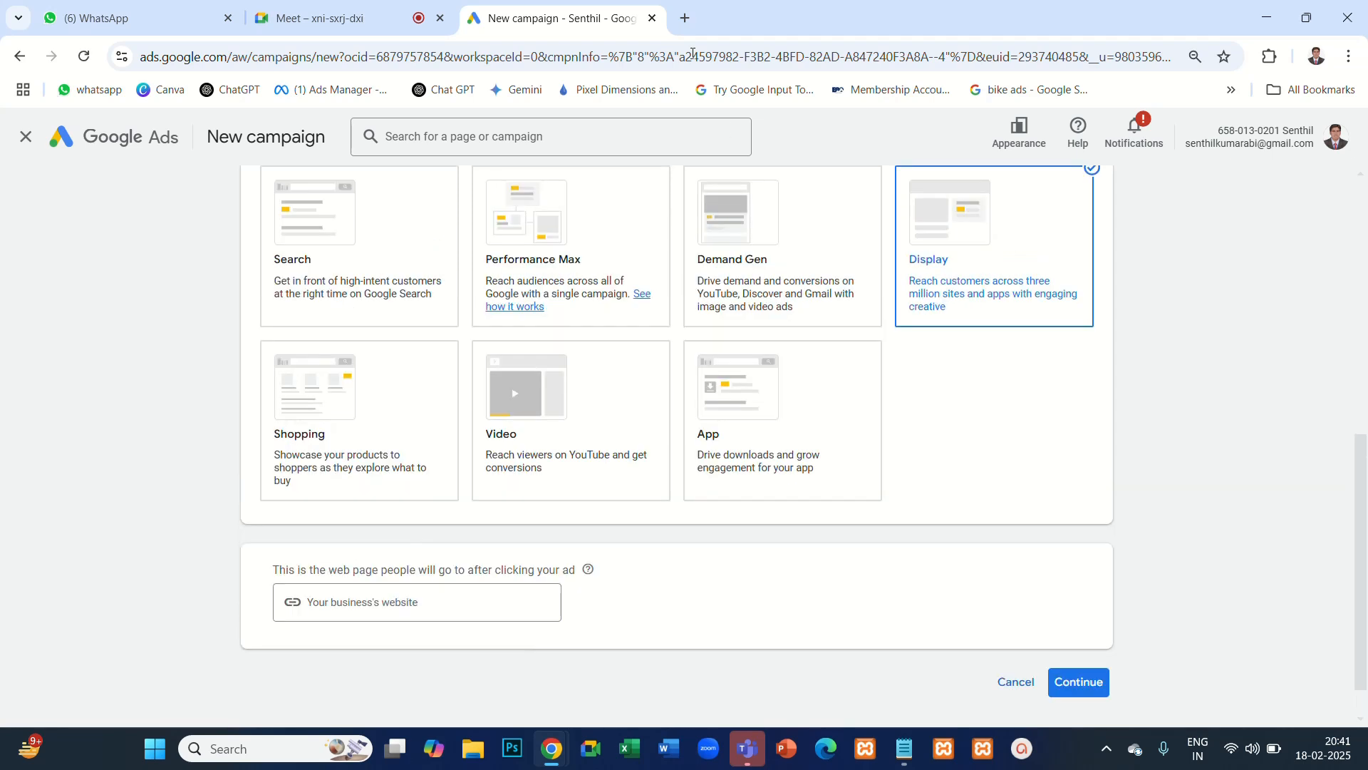
click(685, 18)
text(vensen.in)
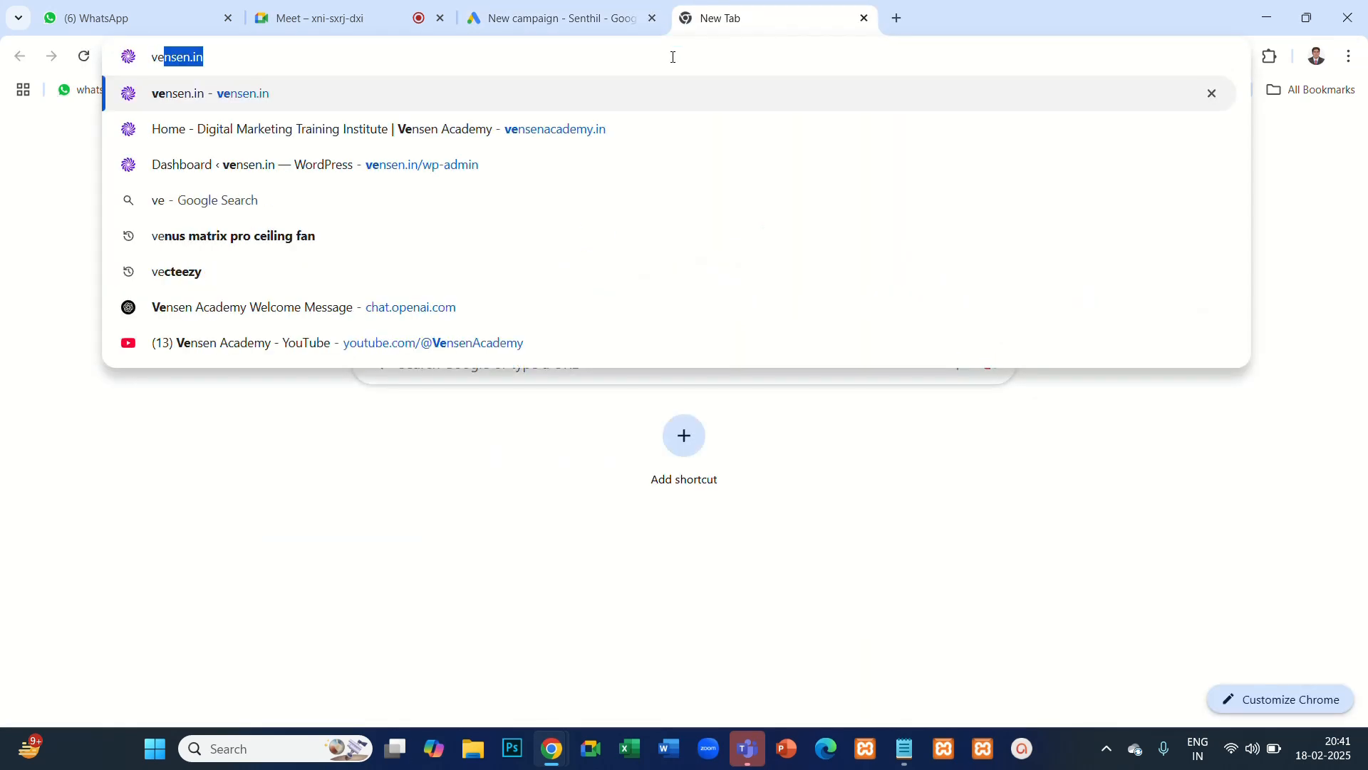
key(Return)
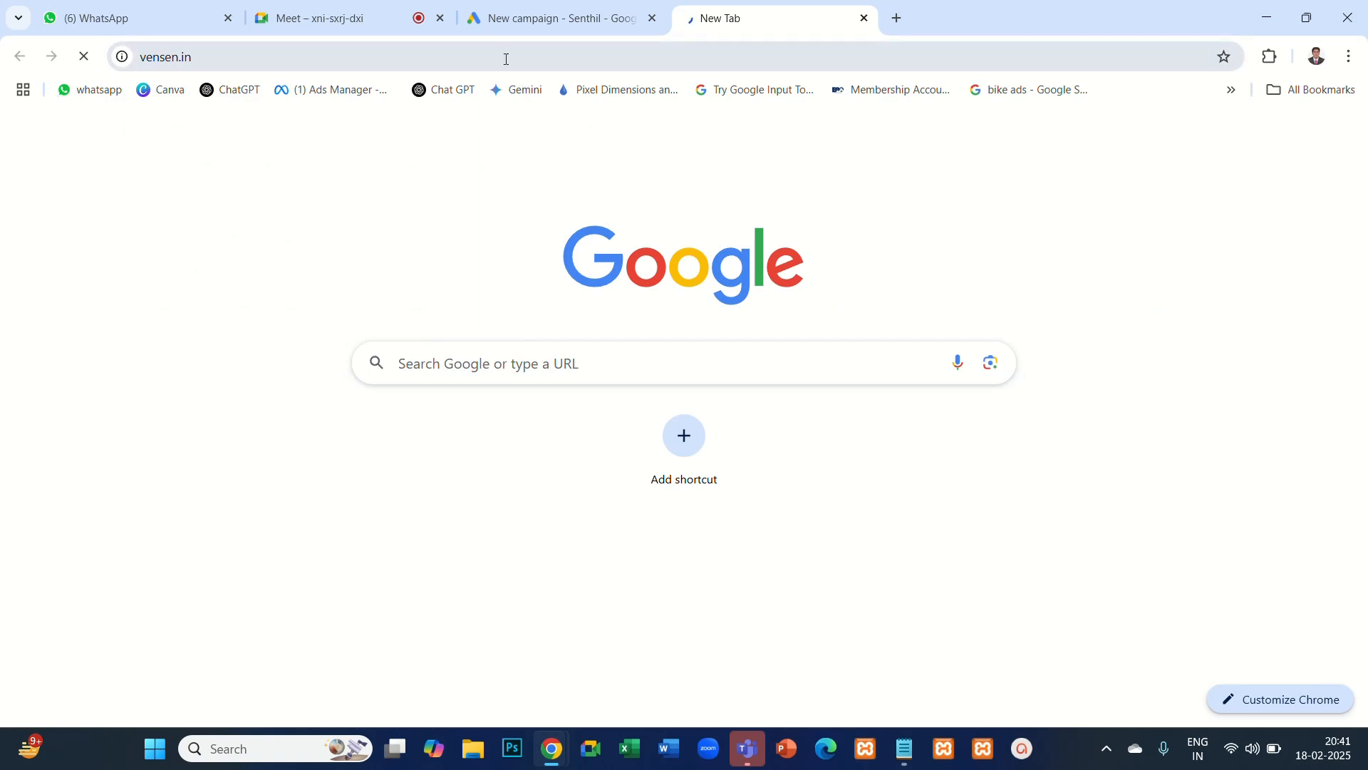
click(505, 56)
key(ctrl+c)
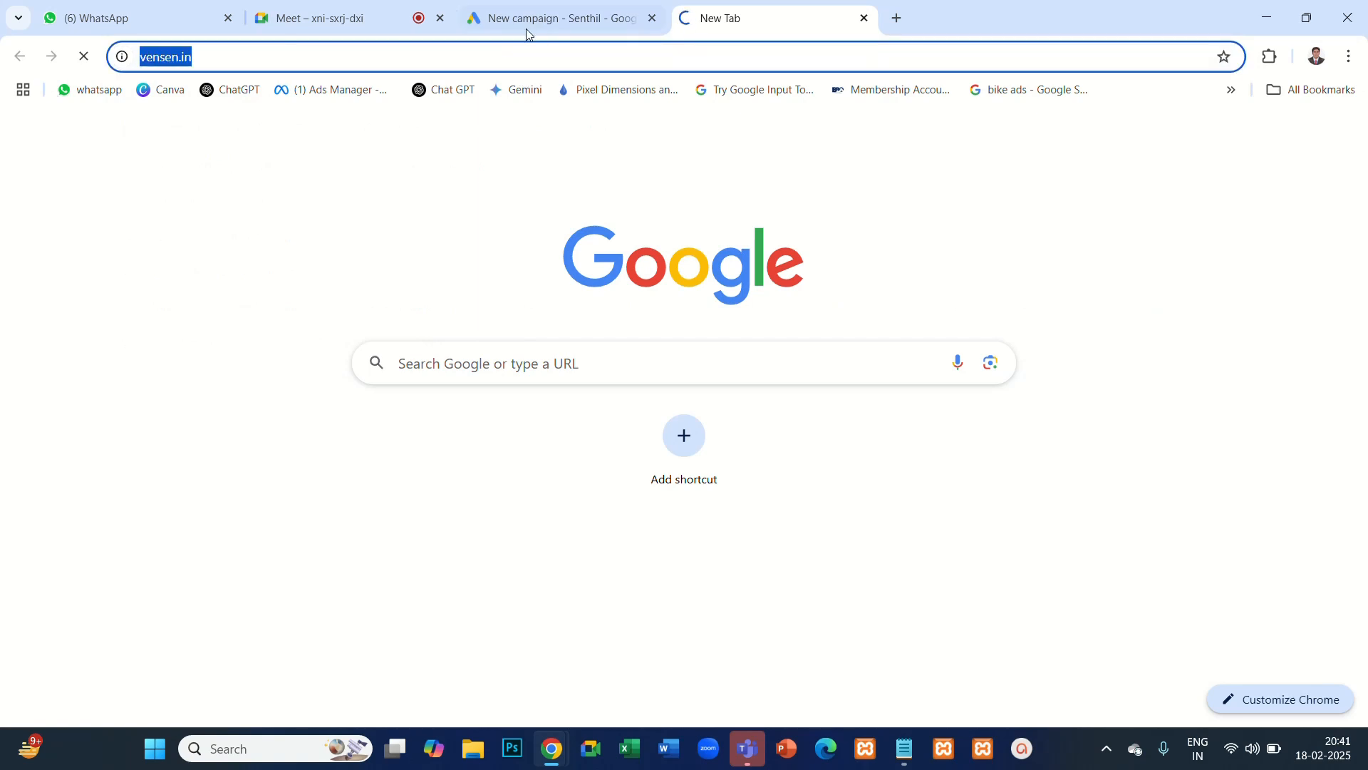
click(528, 34)
click(376, 600)
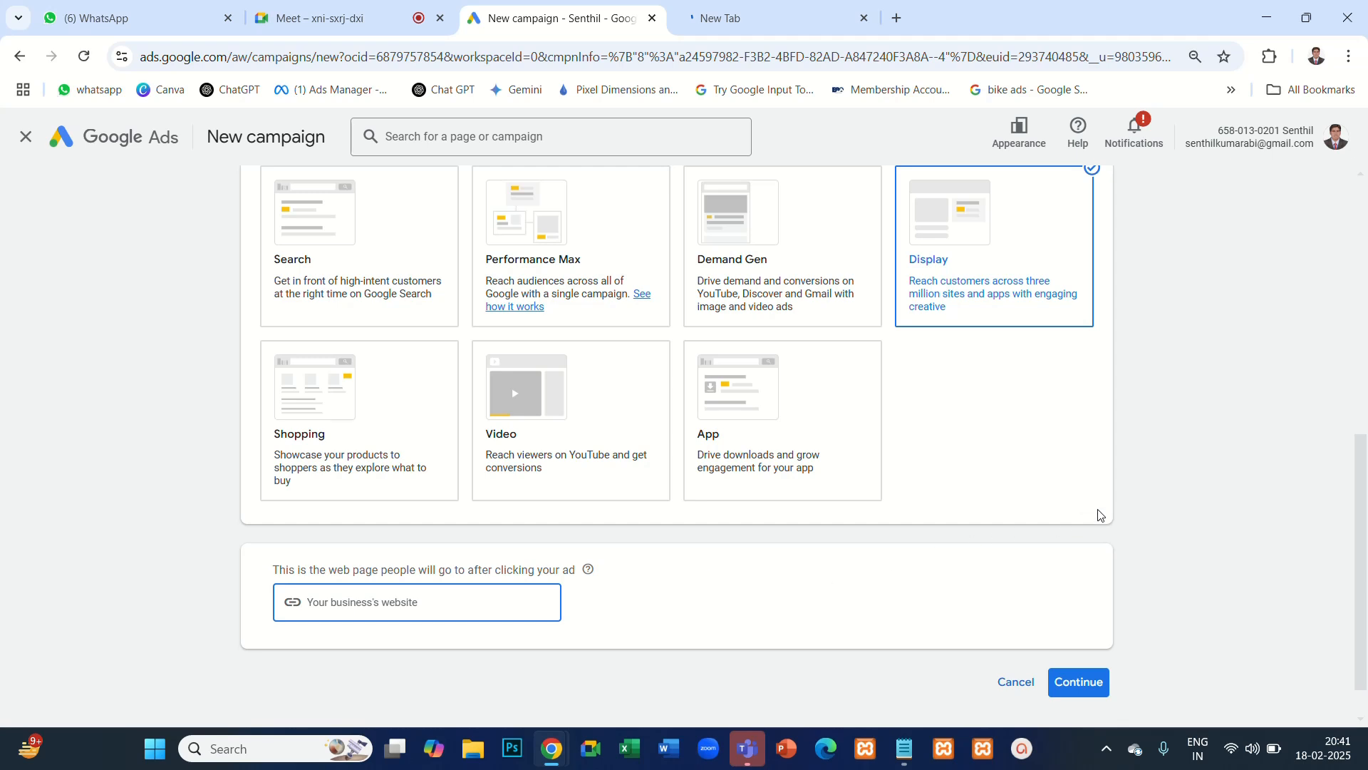
key(ctrl+v)
click(442, 574)
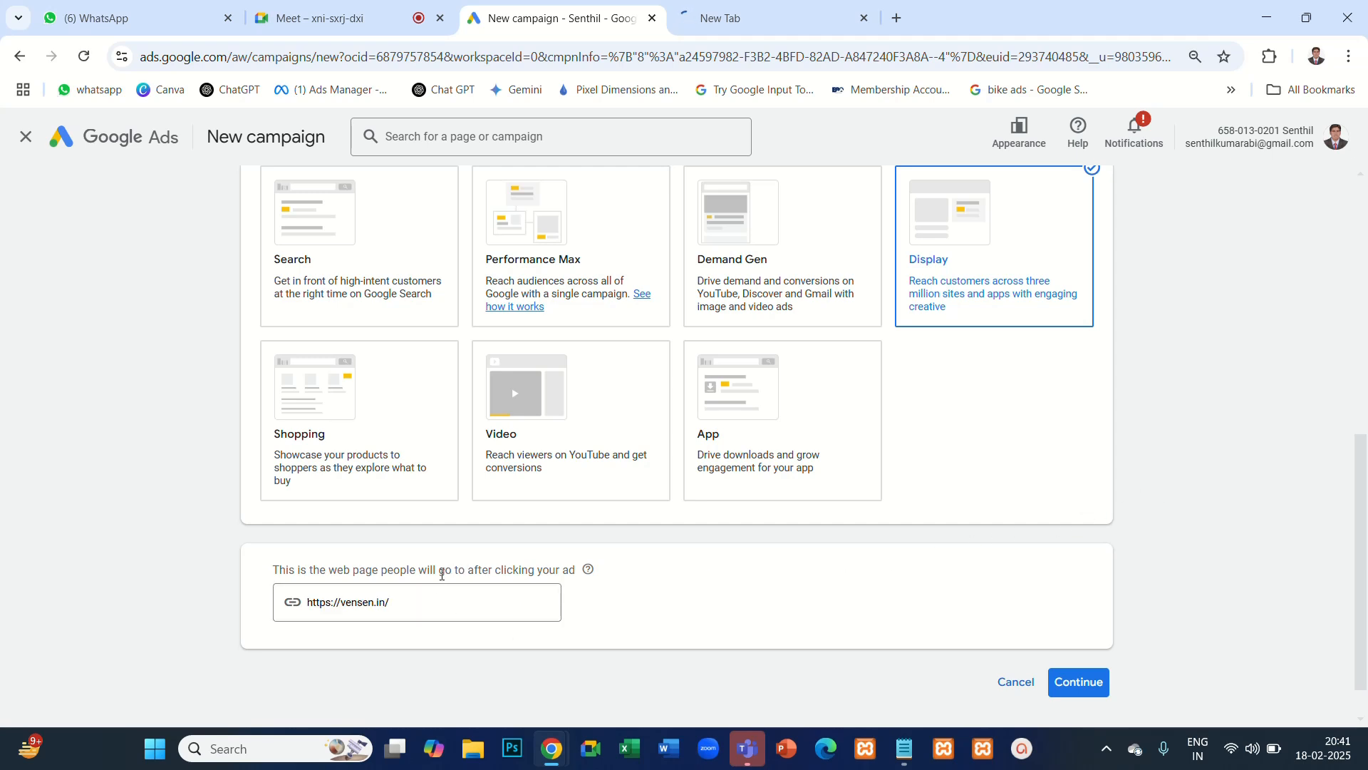
- Go back over the chosen objective, campaign type and landing page, and continue the campaign setup
scroll(472, 559, up, 8)
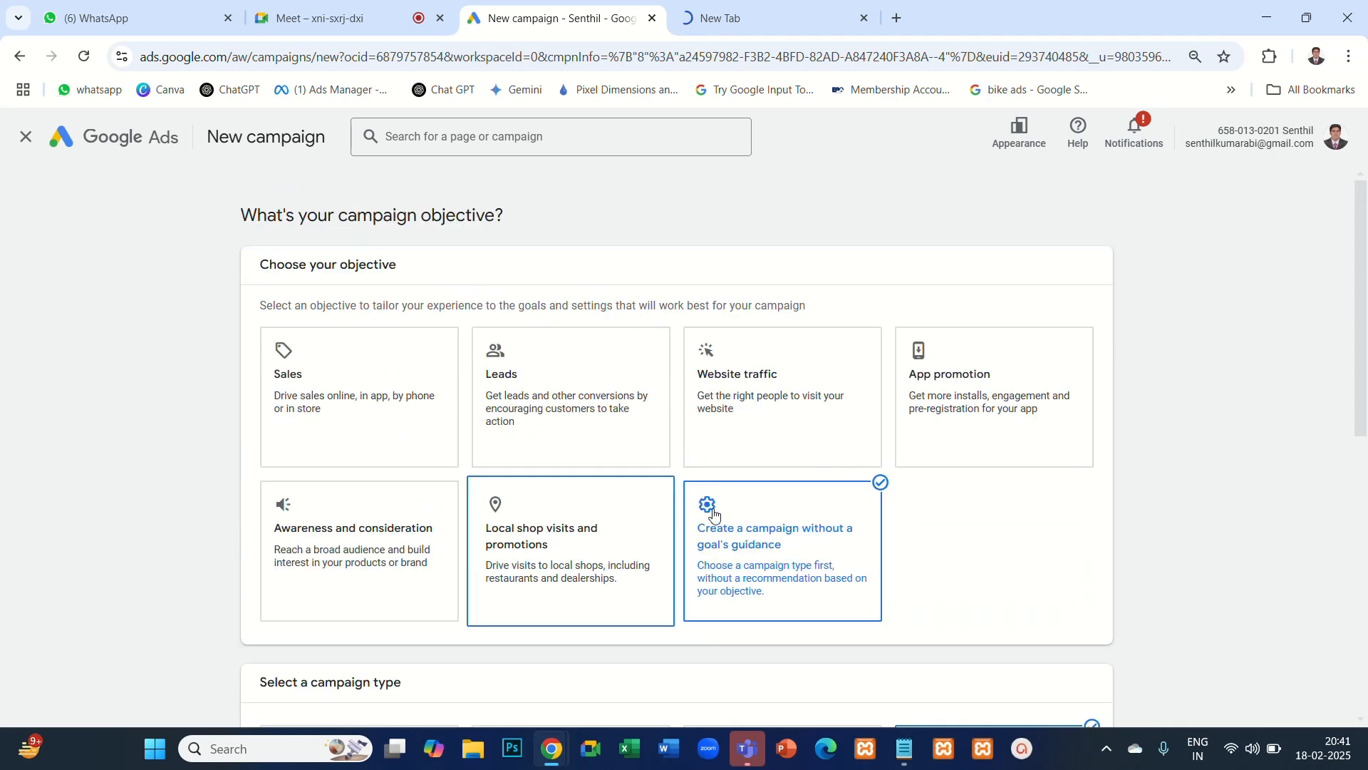
scroll(767, 524, down, 5)
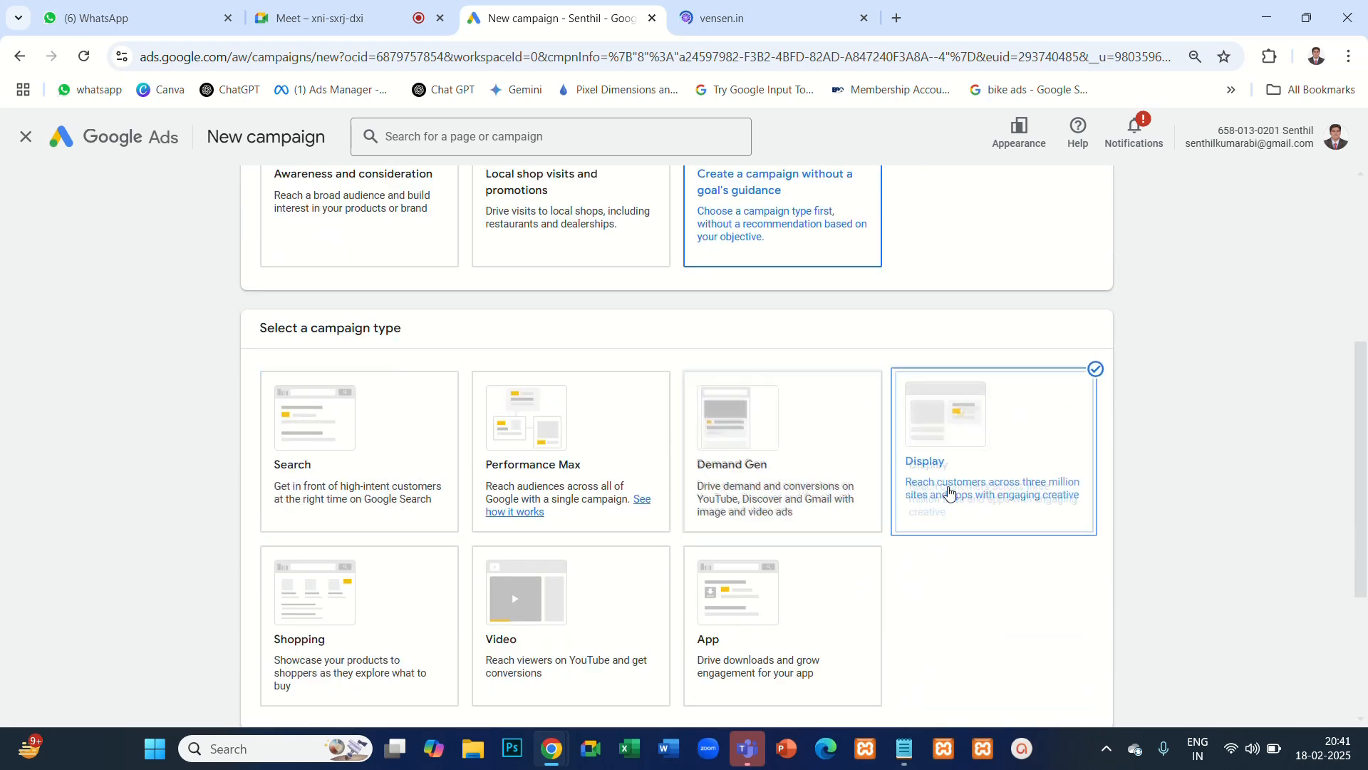
scroll(955, 490, down, 3)
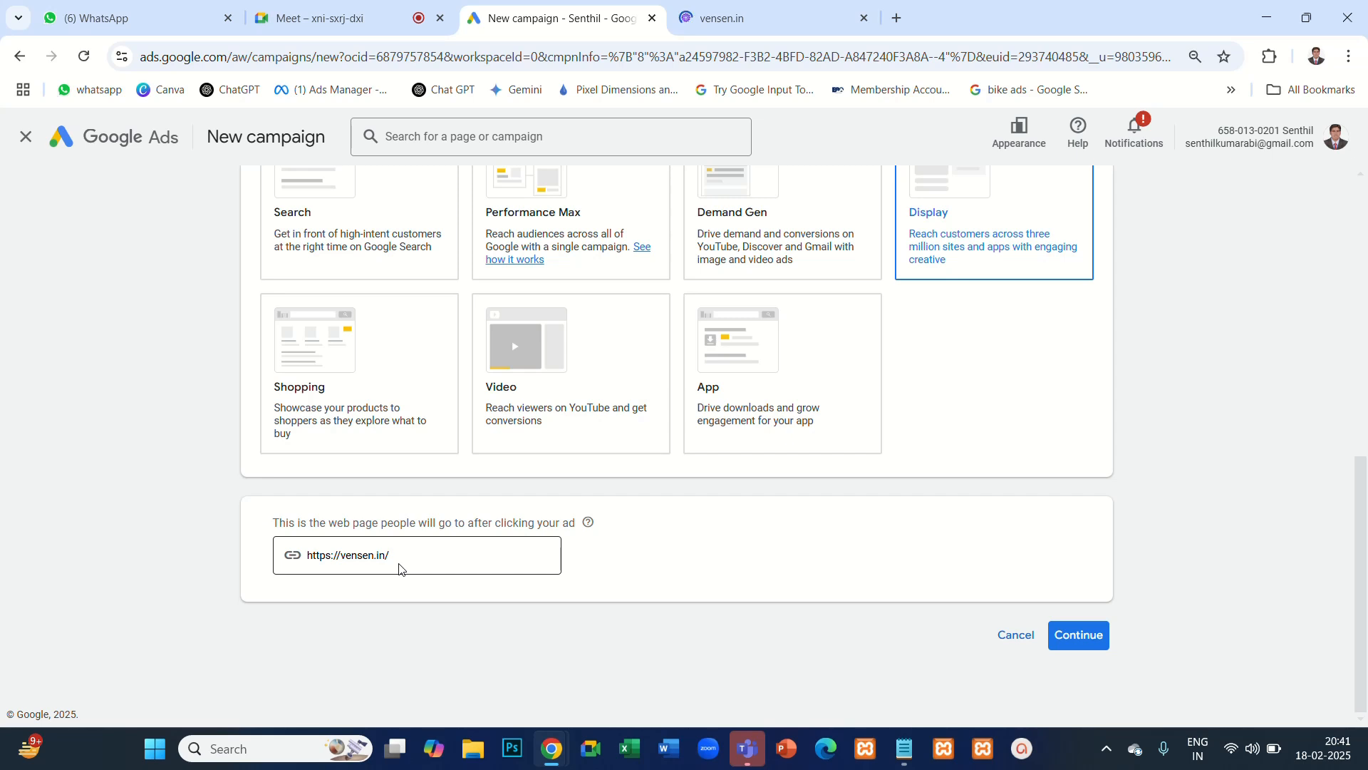
drag(273, 524, 582, 534)
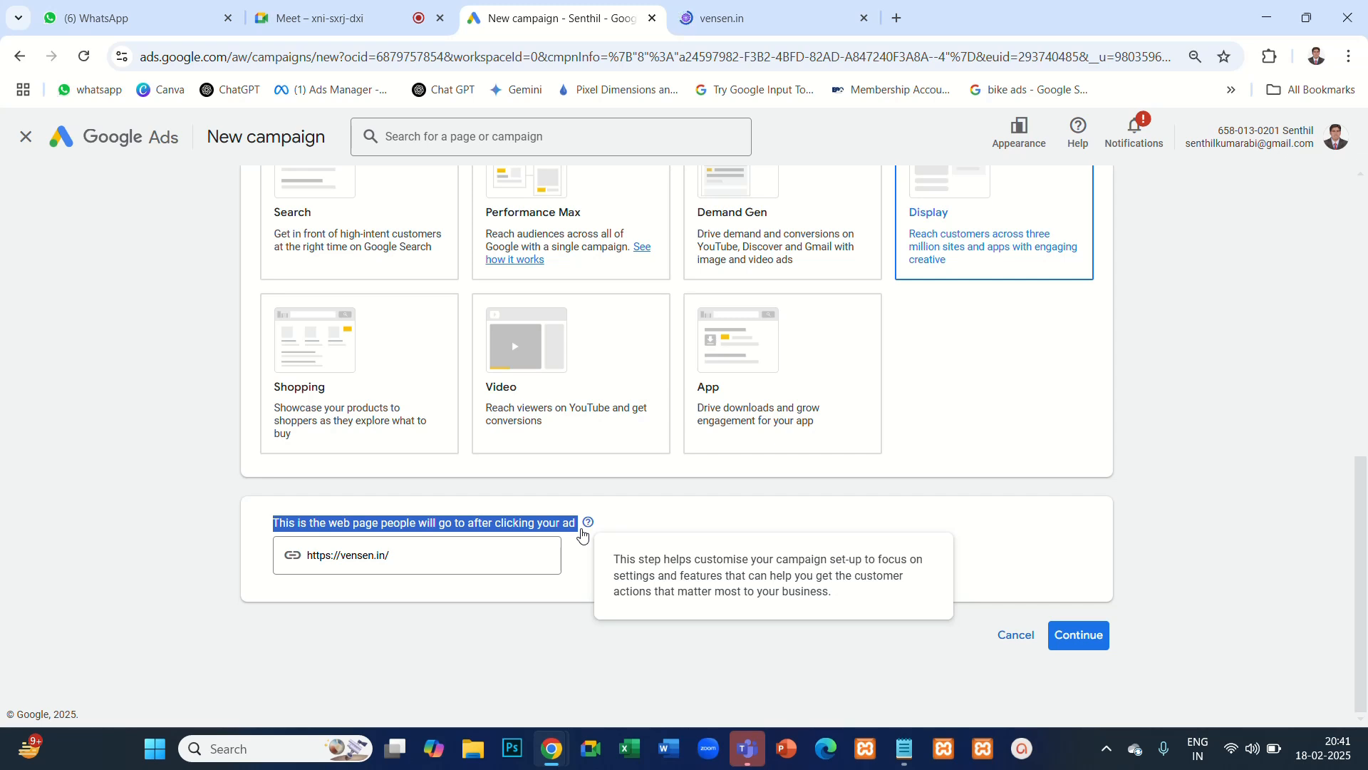
click(419, 555)
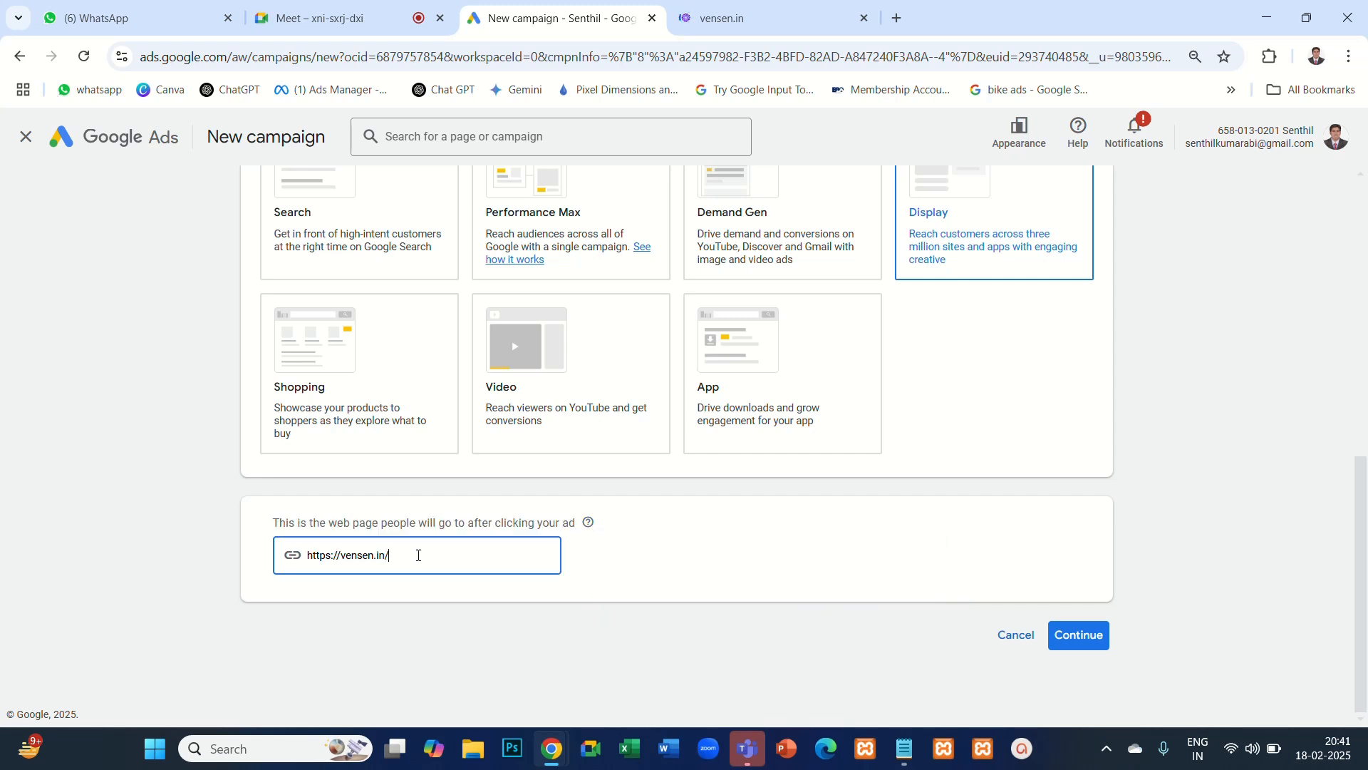
drag(418, 554, 307, 558)
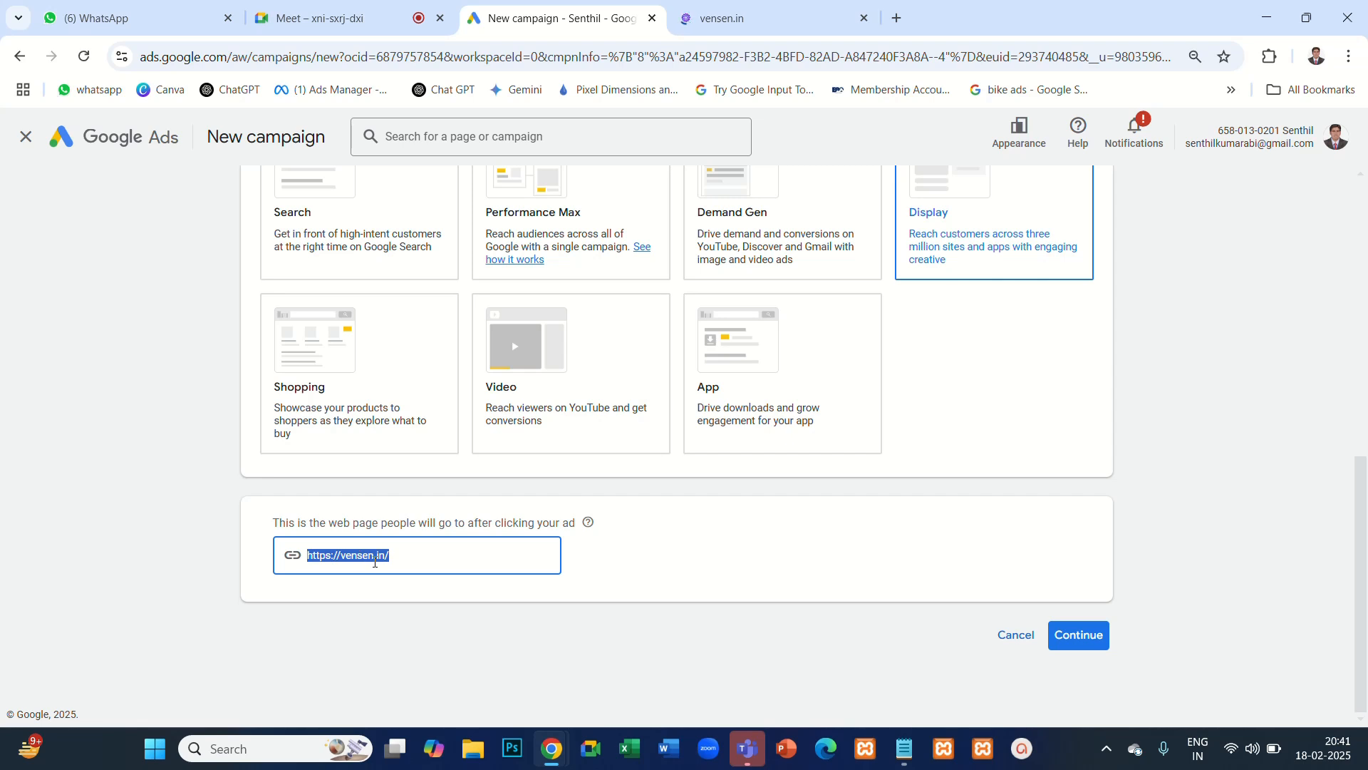
click(1081, 641)
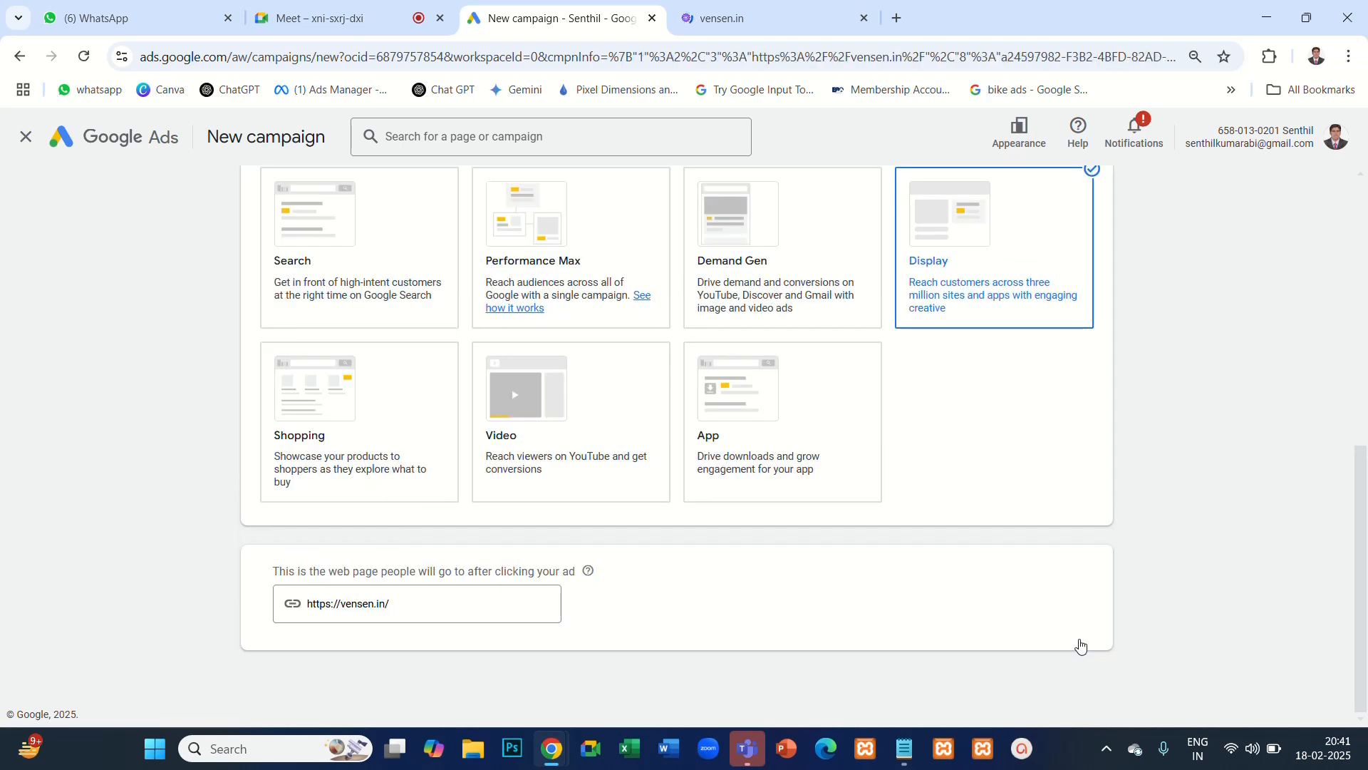
- Examine the goals offered to focus on, along with the campaign's chosen objective, type and landing page
scroll(775, 586, down, 5)
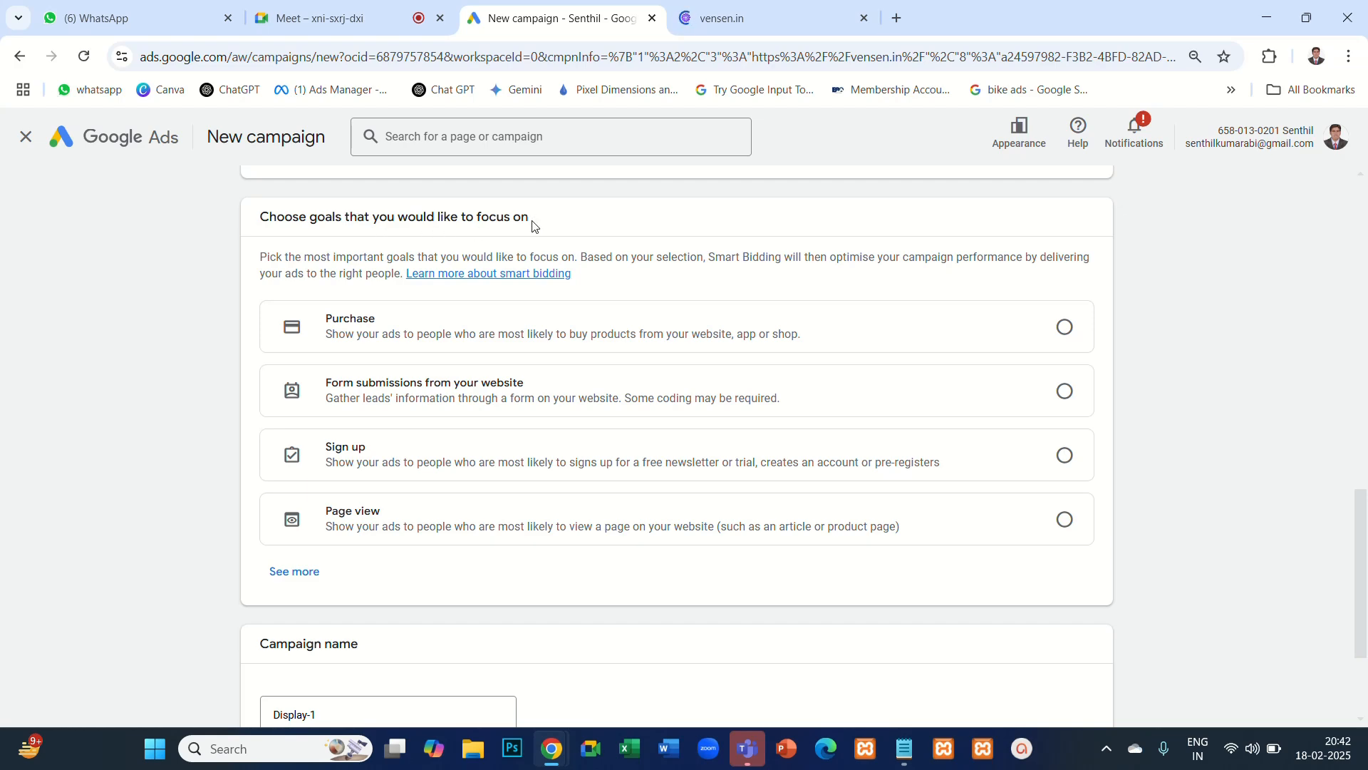
scroll(535, 235, up, 10)
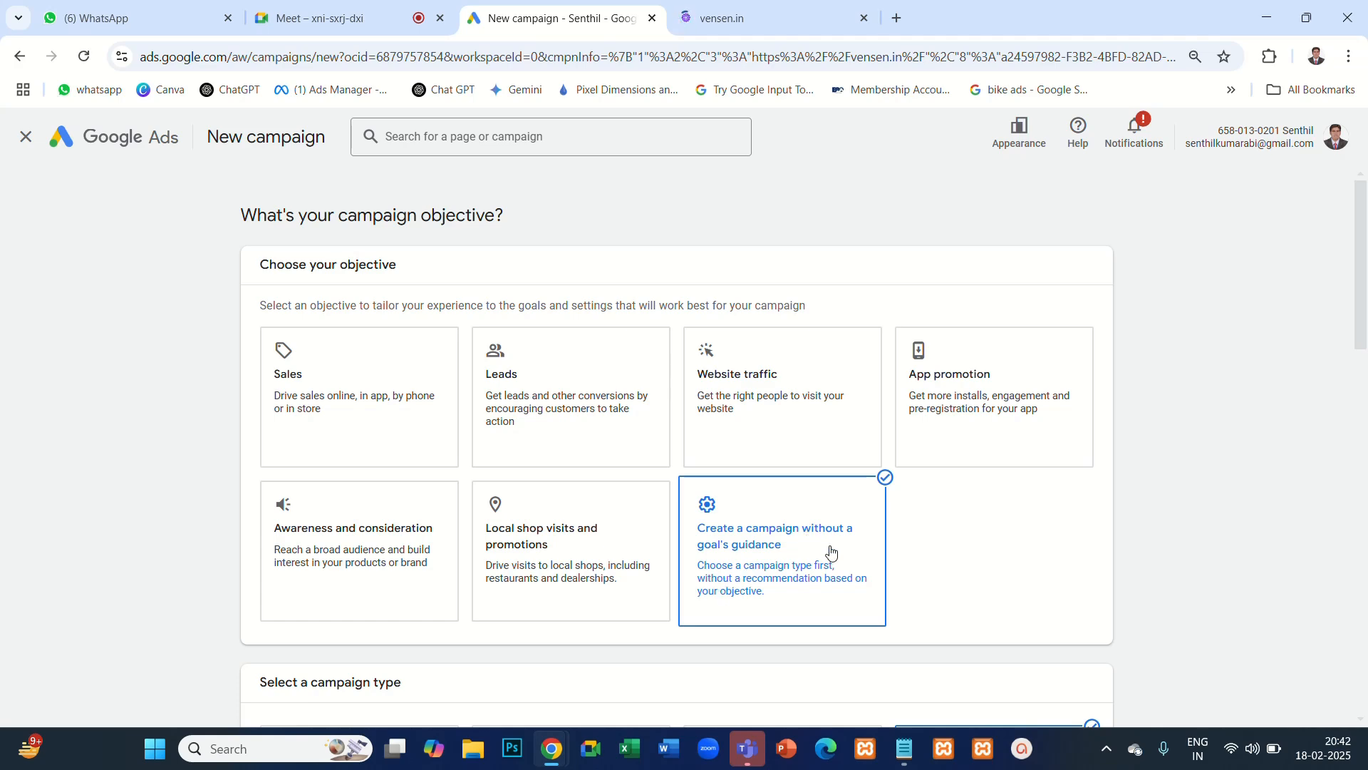
scroll(787, 474, down, 5)
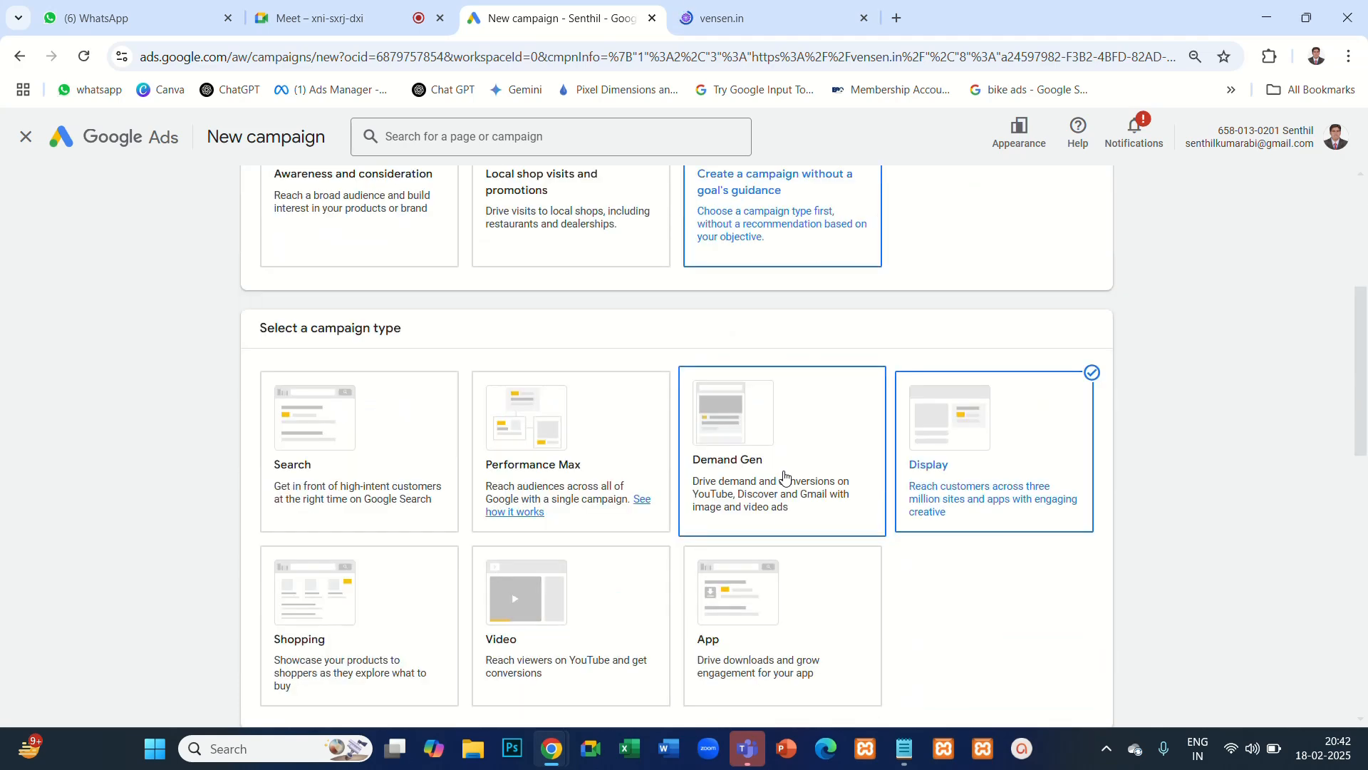
scroll(785, 477, down, 6)
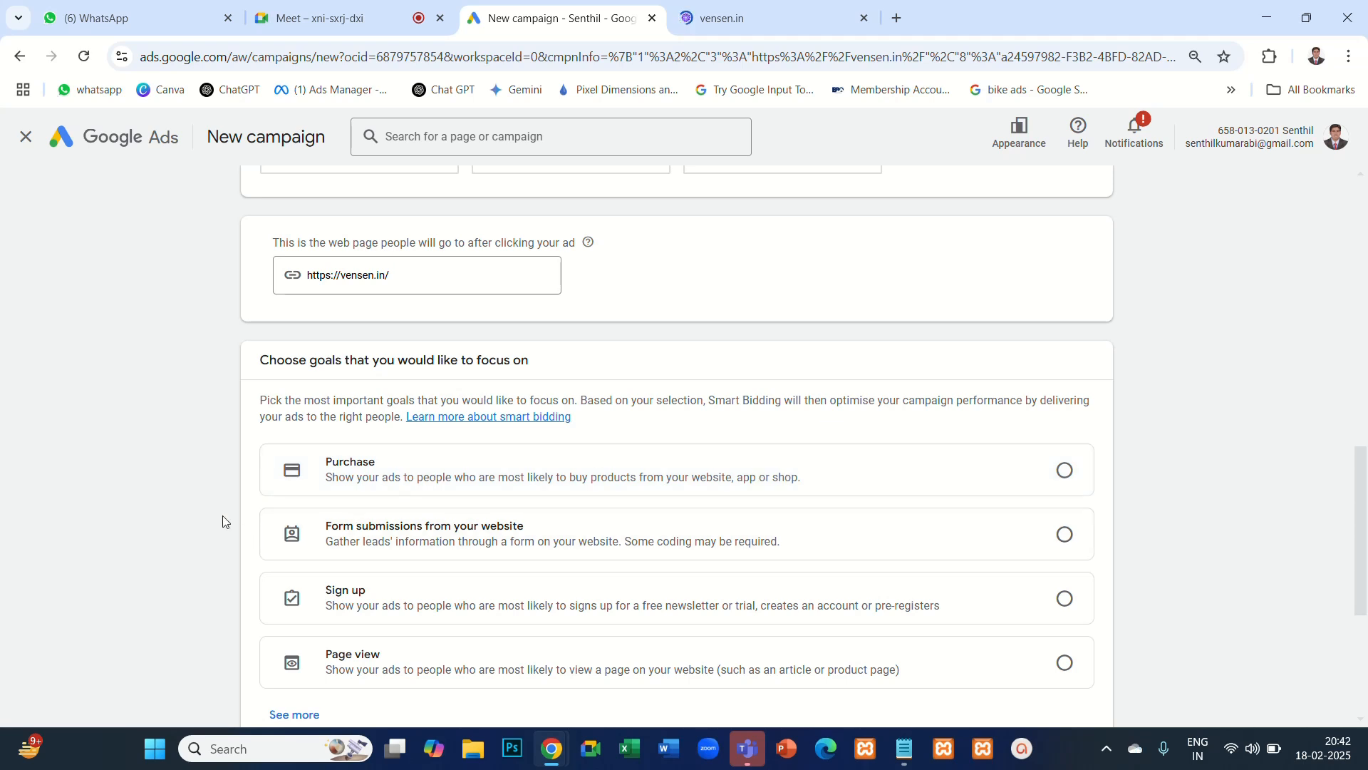
scroll(223, 527, down, 1)
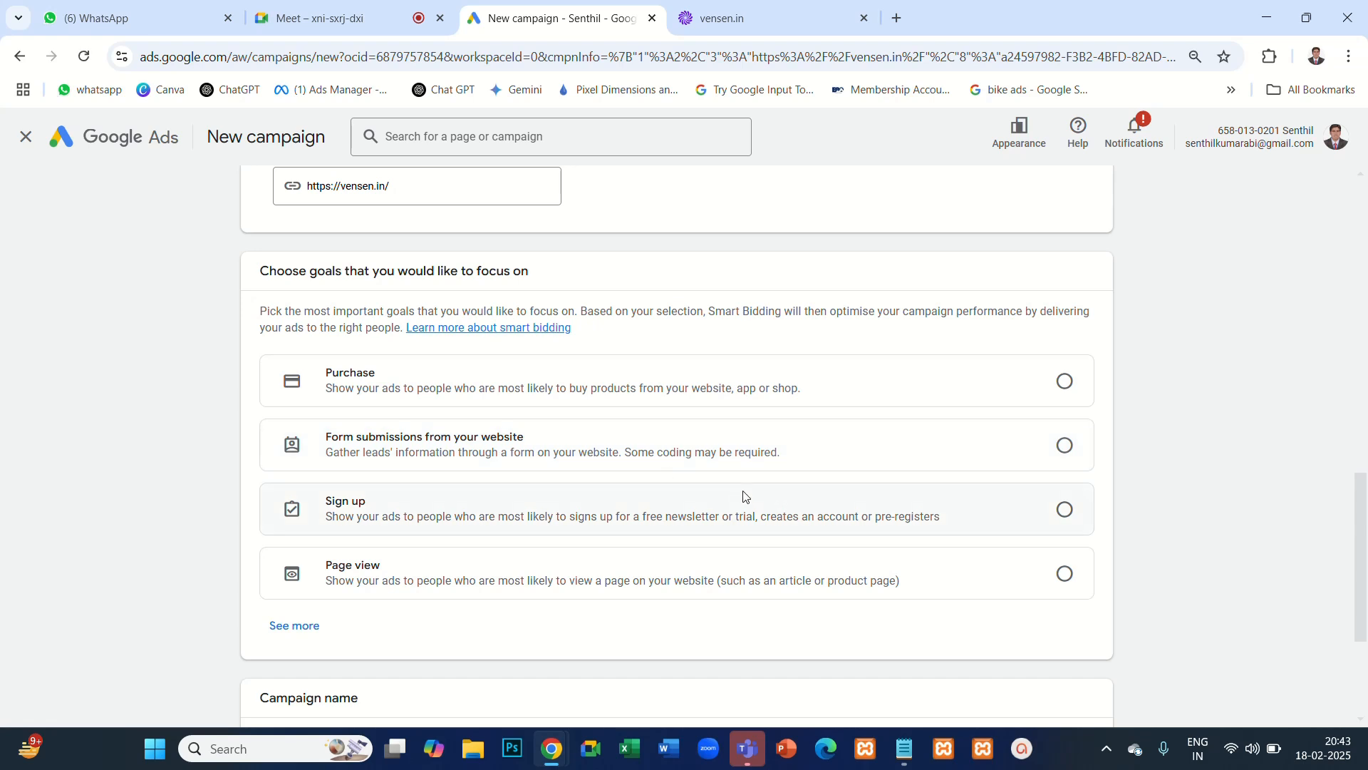
- Choose Page view as the goal the Display campaign focuses on
scroll(477, 531, down, 2)
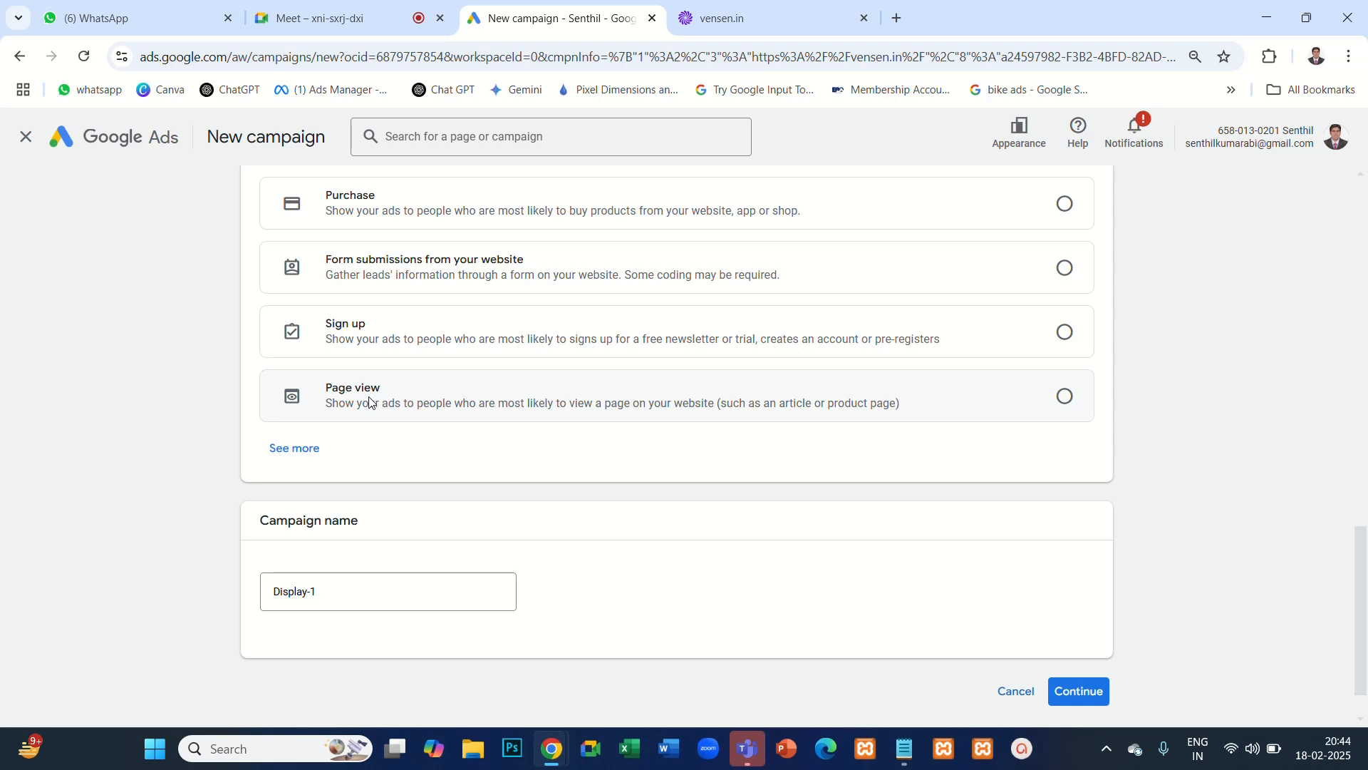
click(1064, 398)
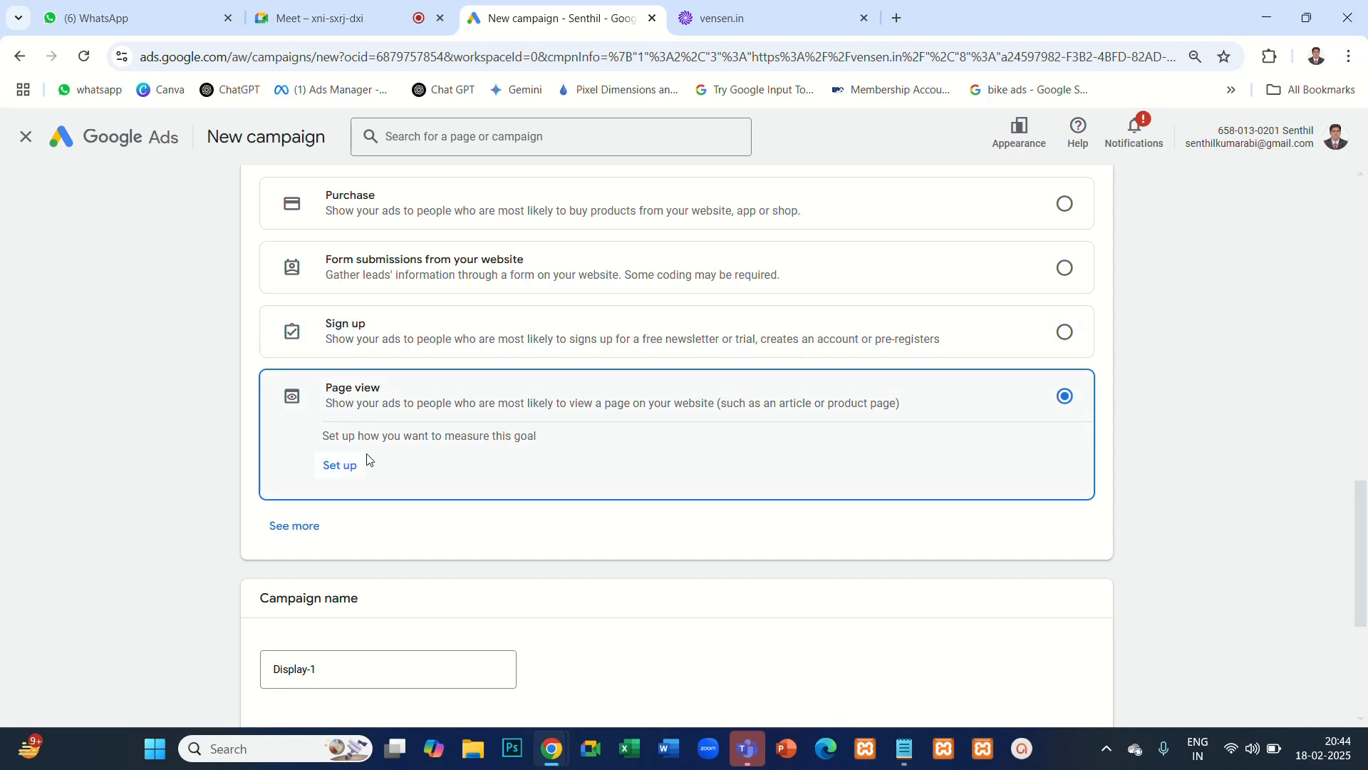
- Rename the campaign as "Camapign - Display - Vensen - Services"
scroll(619, 438, down, 5)
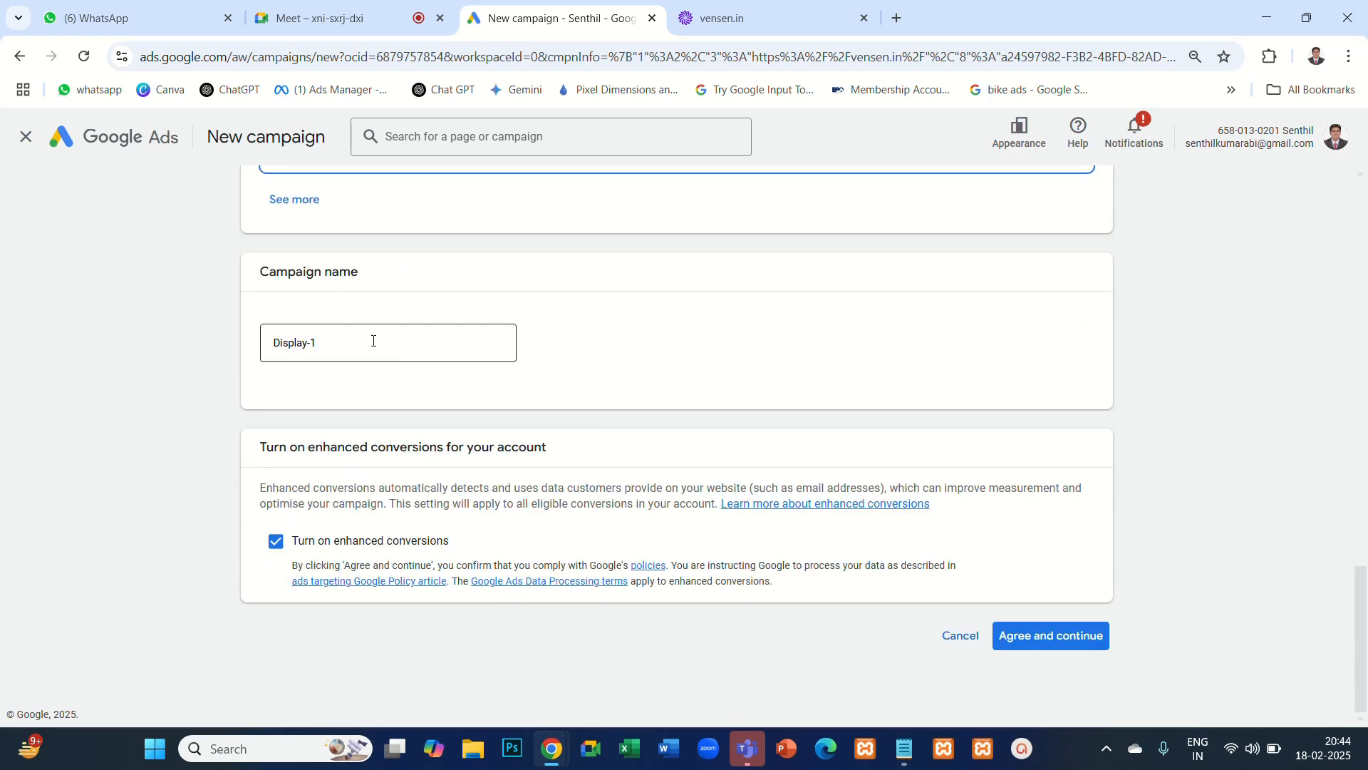
drag(374, 339, 222, 354)
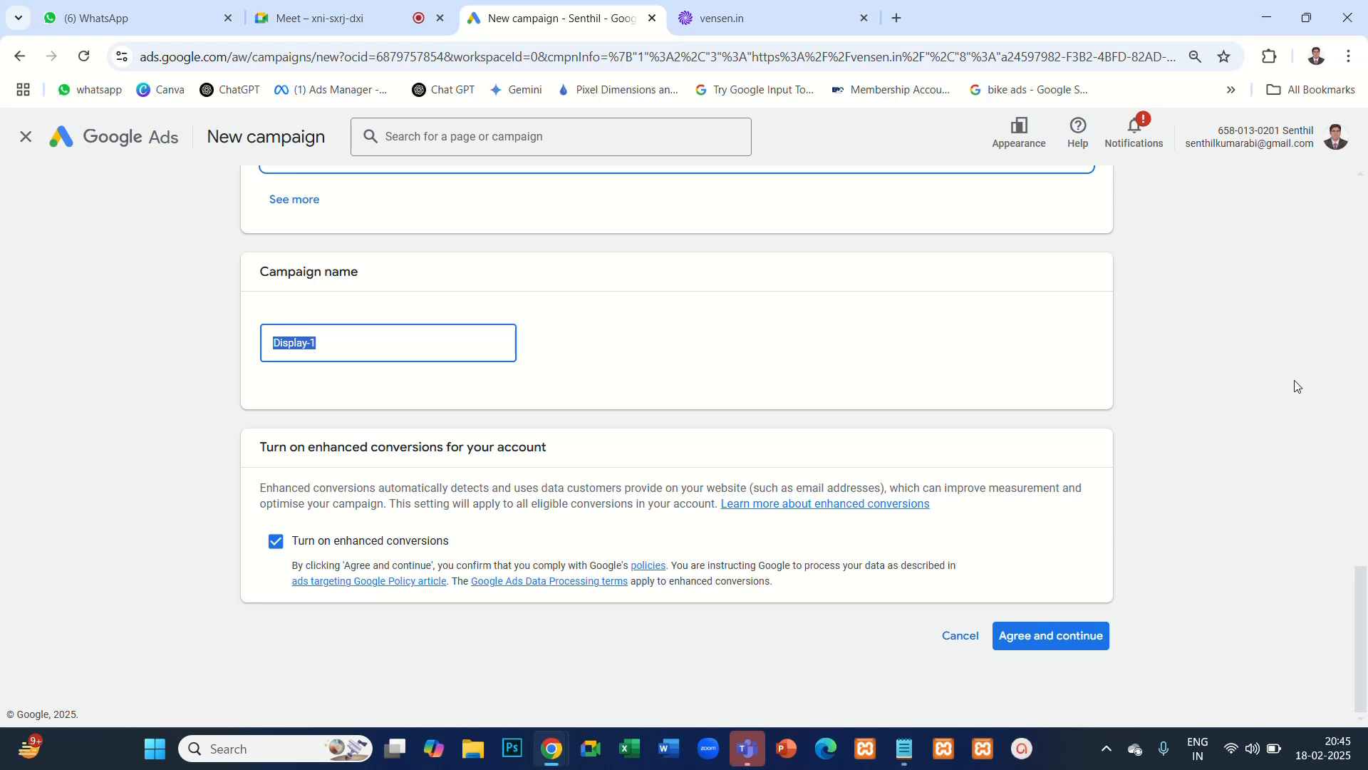
key(BackSpace)
text(Camapign)
text( - Dispa)
text(ly)
key(BackSpace)
key(BackSpace)
text(lay - Vensen)
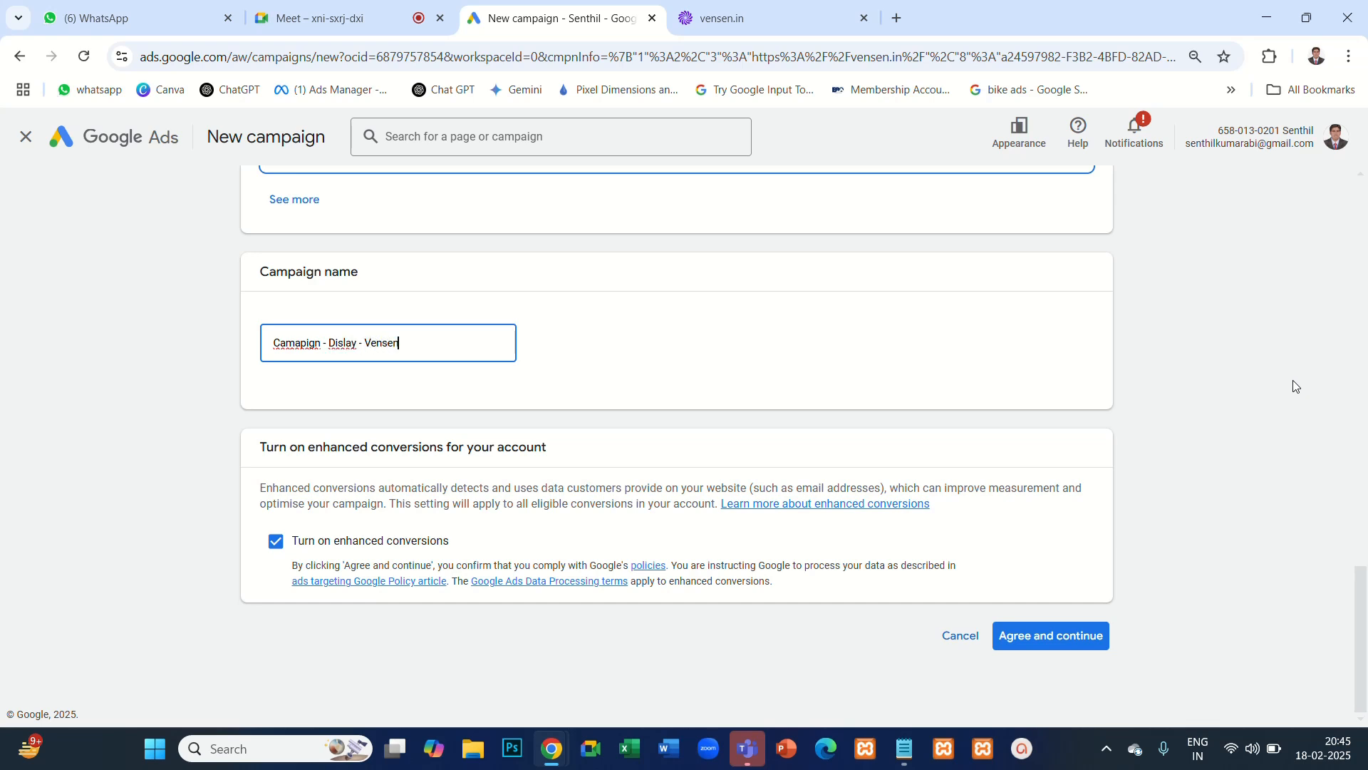
text( - Services)
click(356, 345)
key(BackSpace)
key(BackSpace)
key(BackSpace)
text(play)
- Agree to enhanced conversions to continue to the campaign settings, and hide the missing GSTIN notice
drag(347, 565, 432, 564)
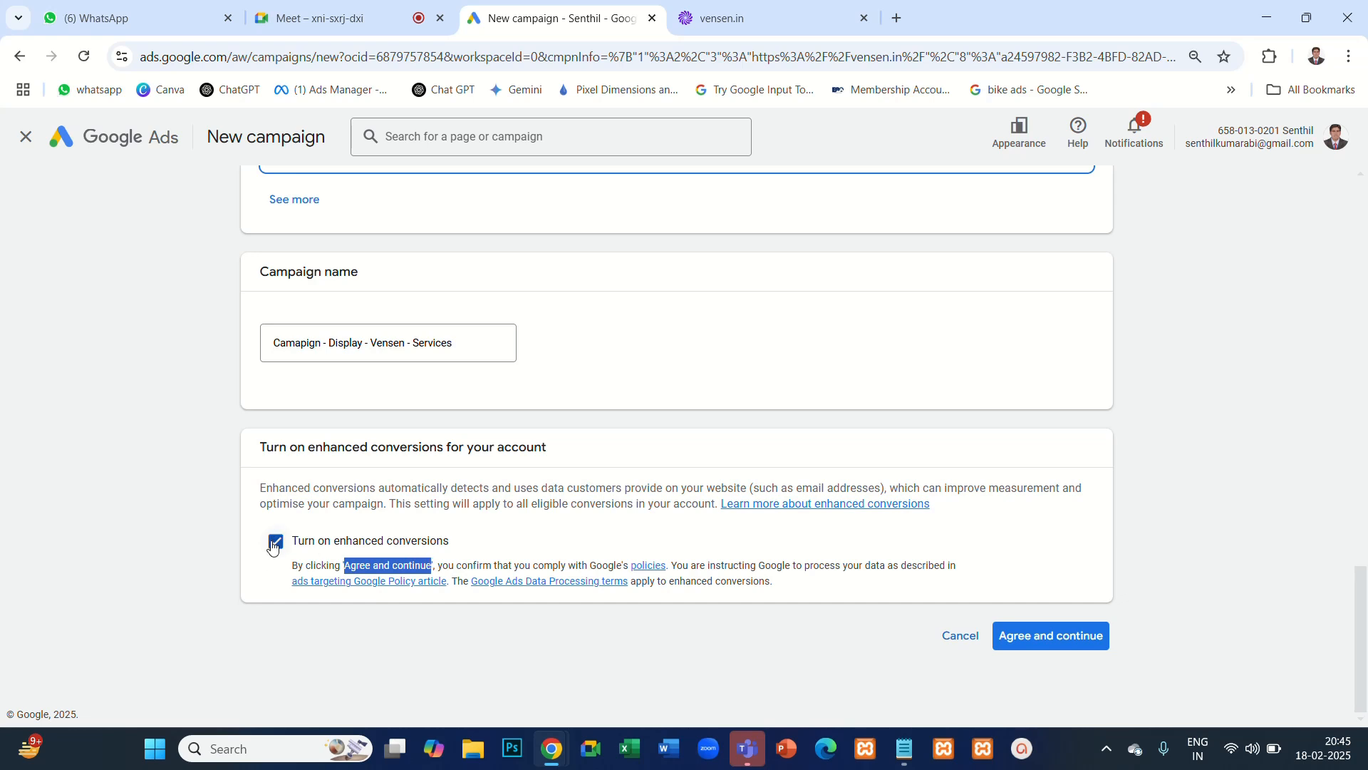
click(1045, 646)
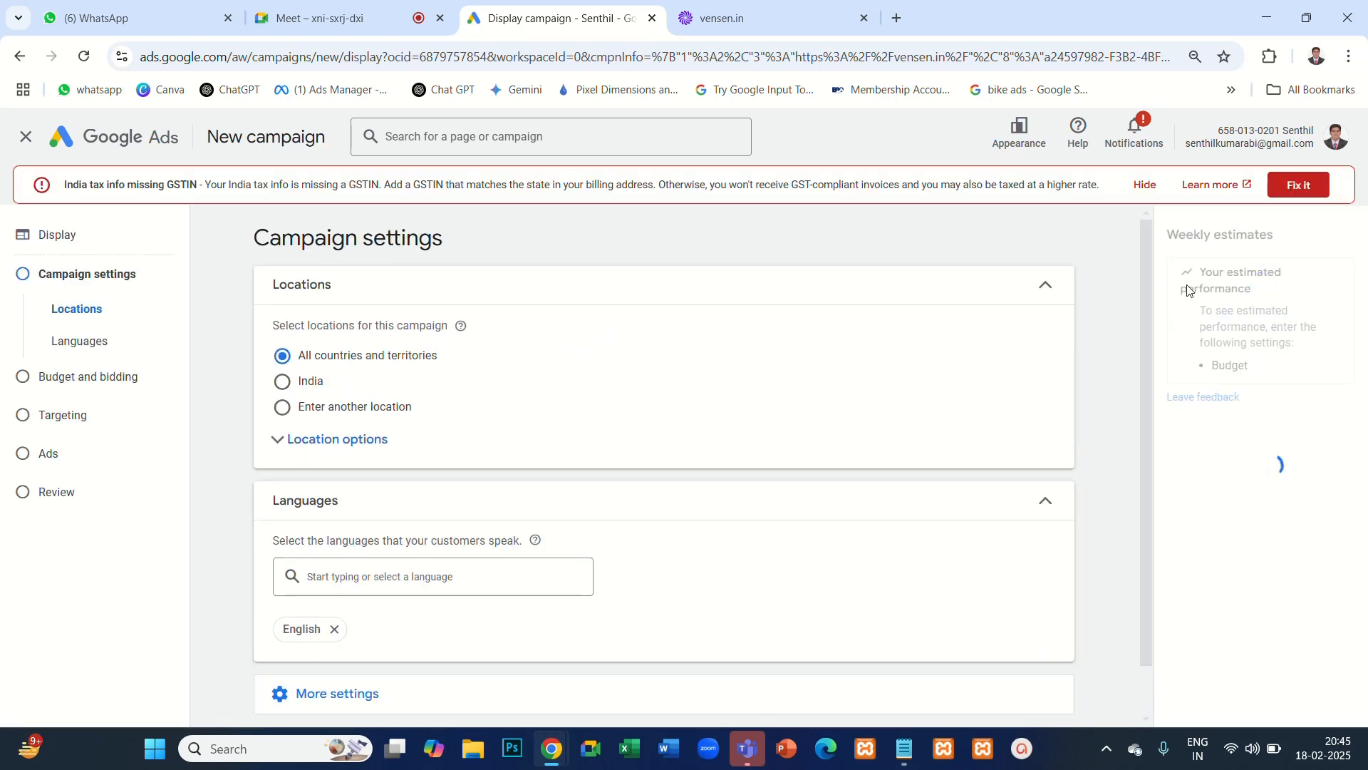
click(1145, 186)
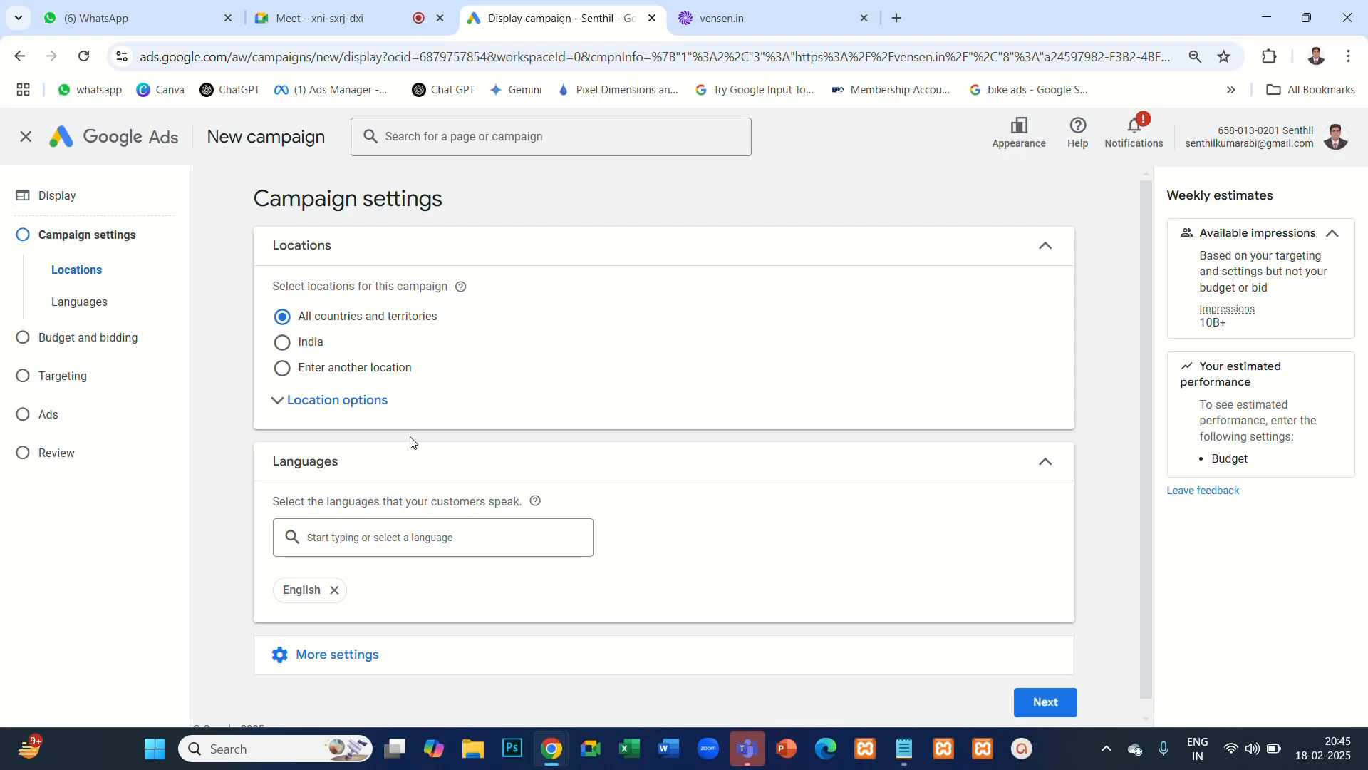
drag(250, 201, 461, 208)
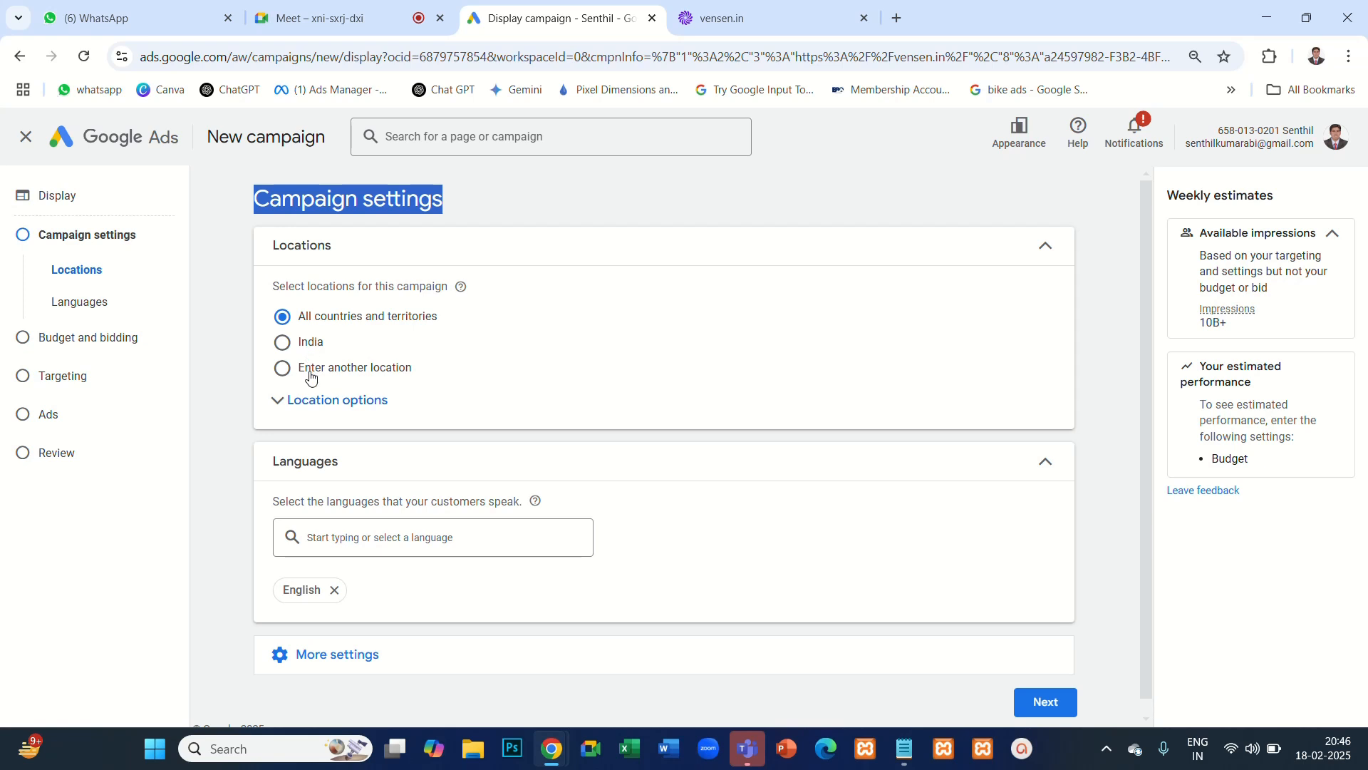
- Target another location by radius, including 20 mi around Coimbatore, Tamil Nadu
click(283, 368)
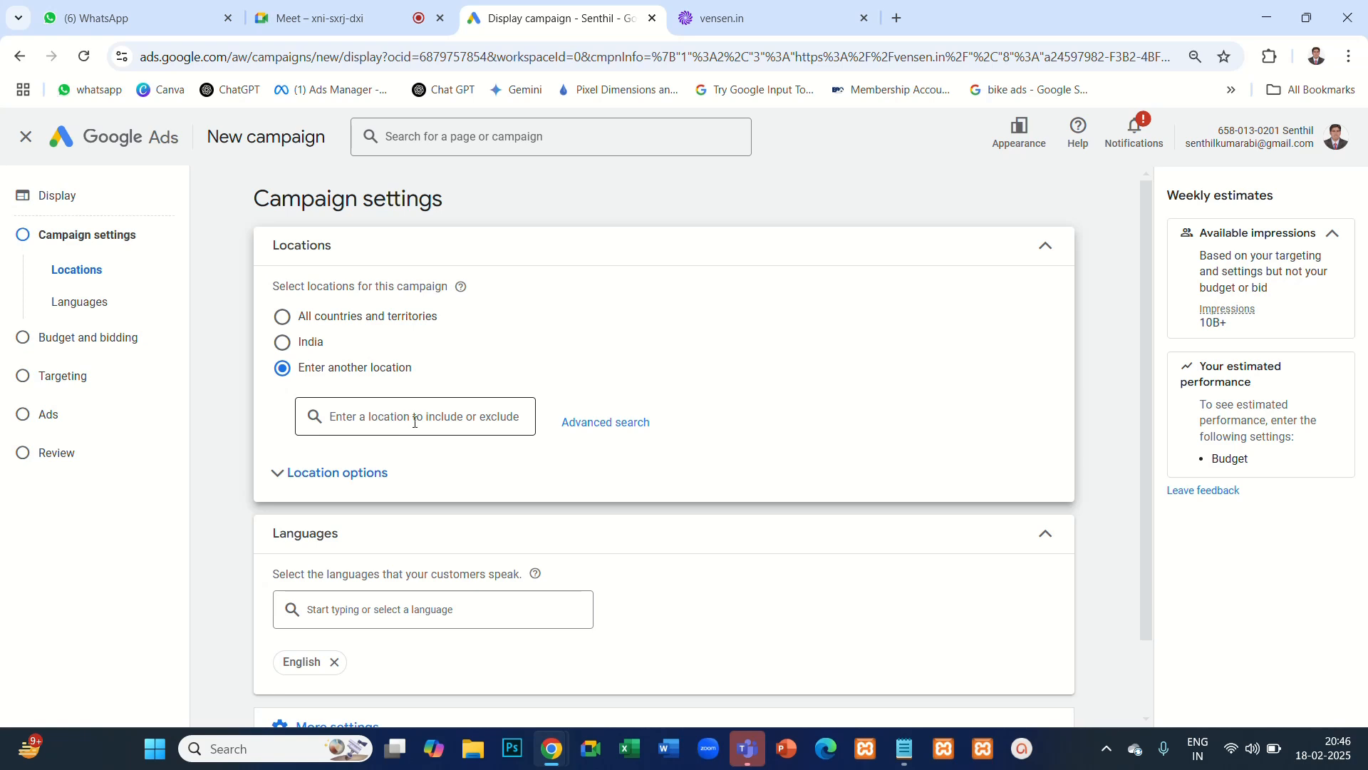
click(611, 426)
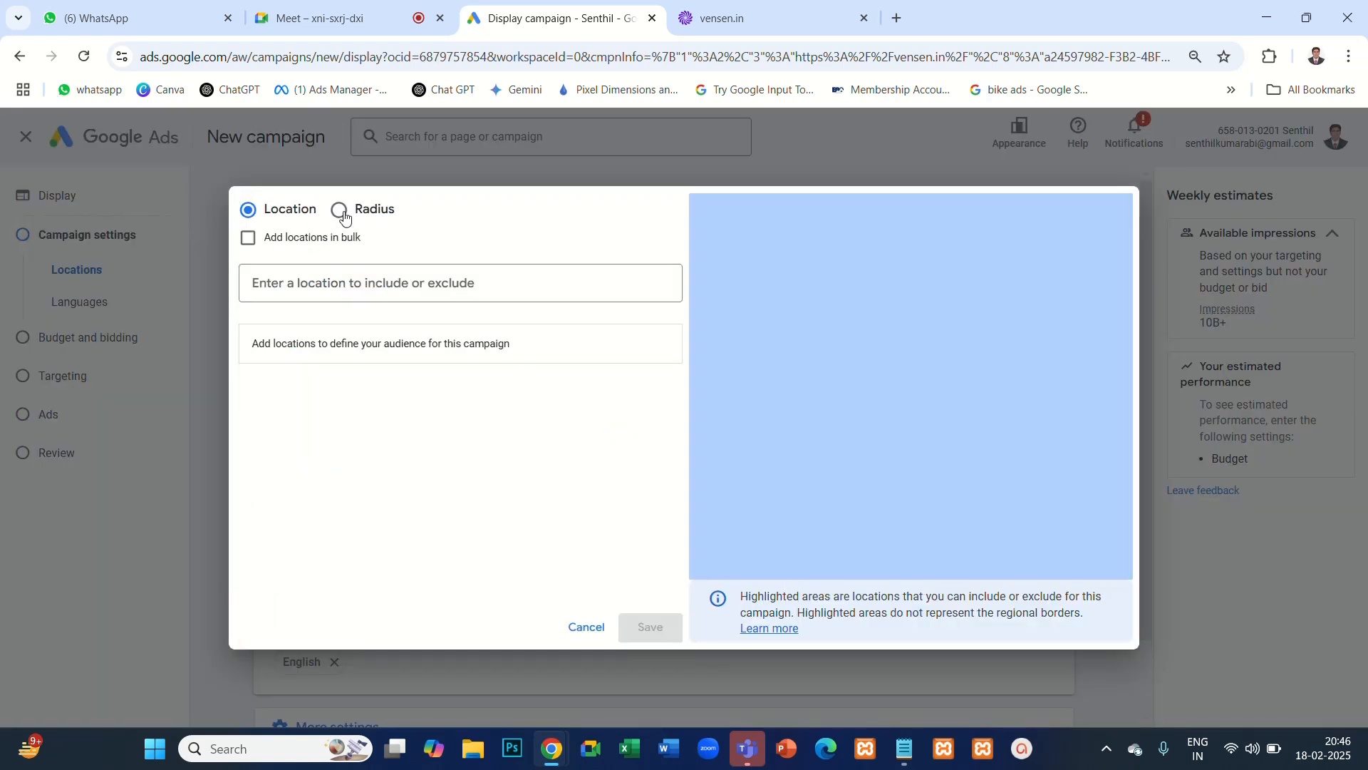
click(340, 210)
click(383, 278)
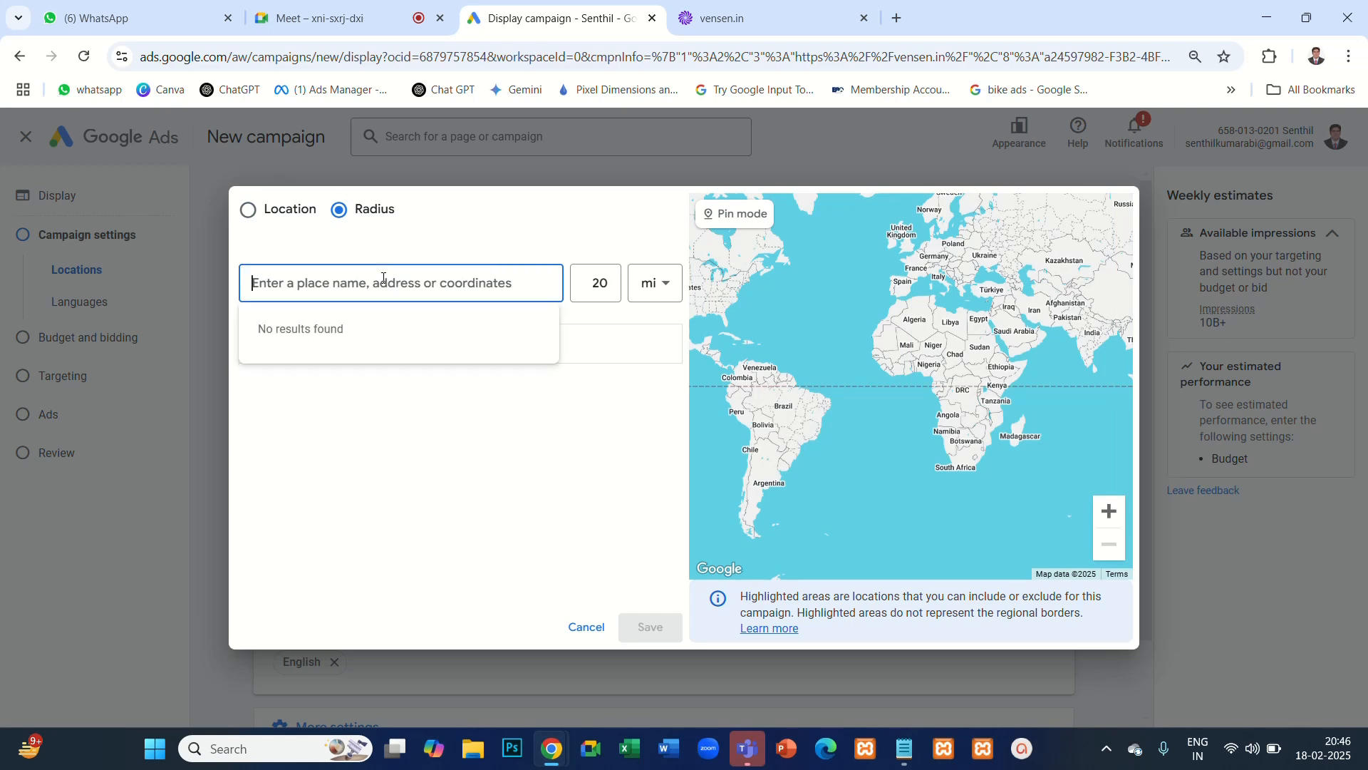
text(coimba)
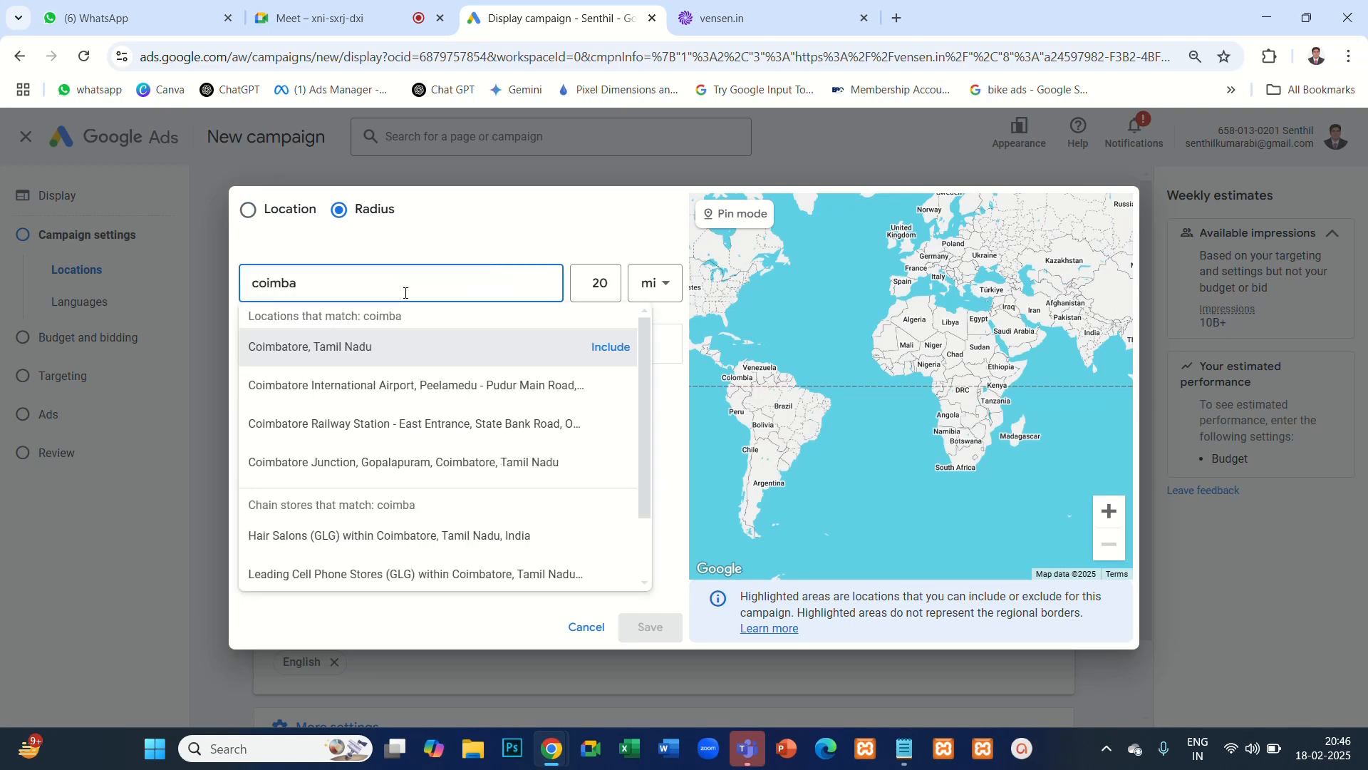
click(609, 347)
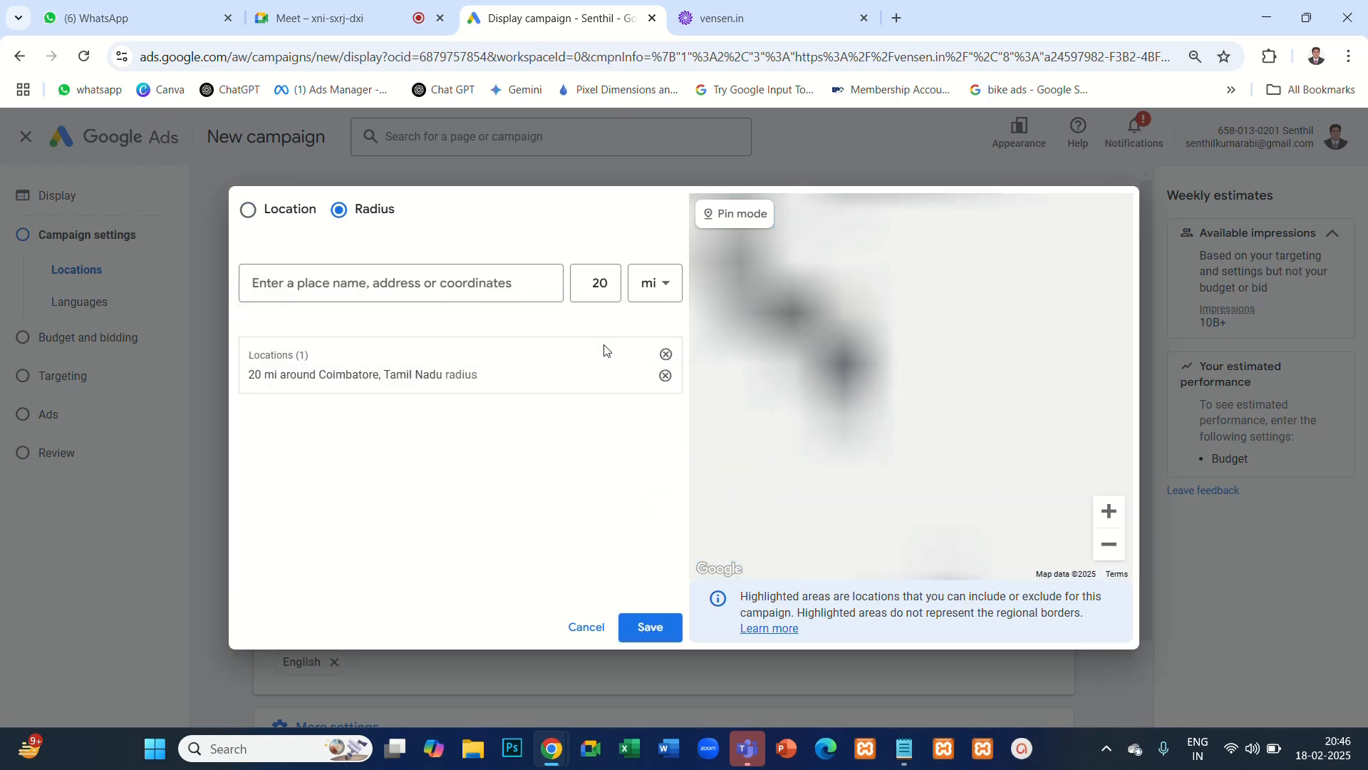
- Add a 20 mi radius around Tirupur, Tamil Nadu, and save the campaign's targeted locations
click(490, 283)
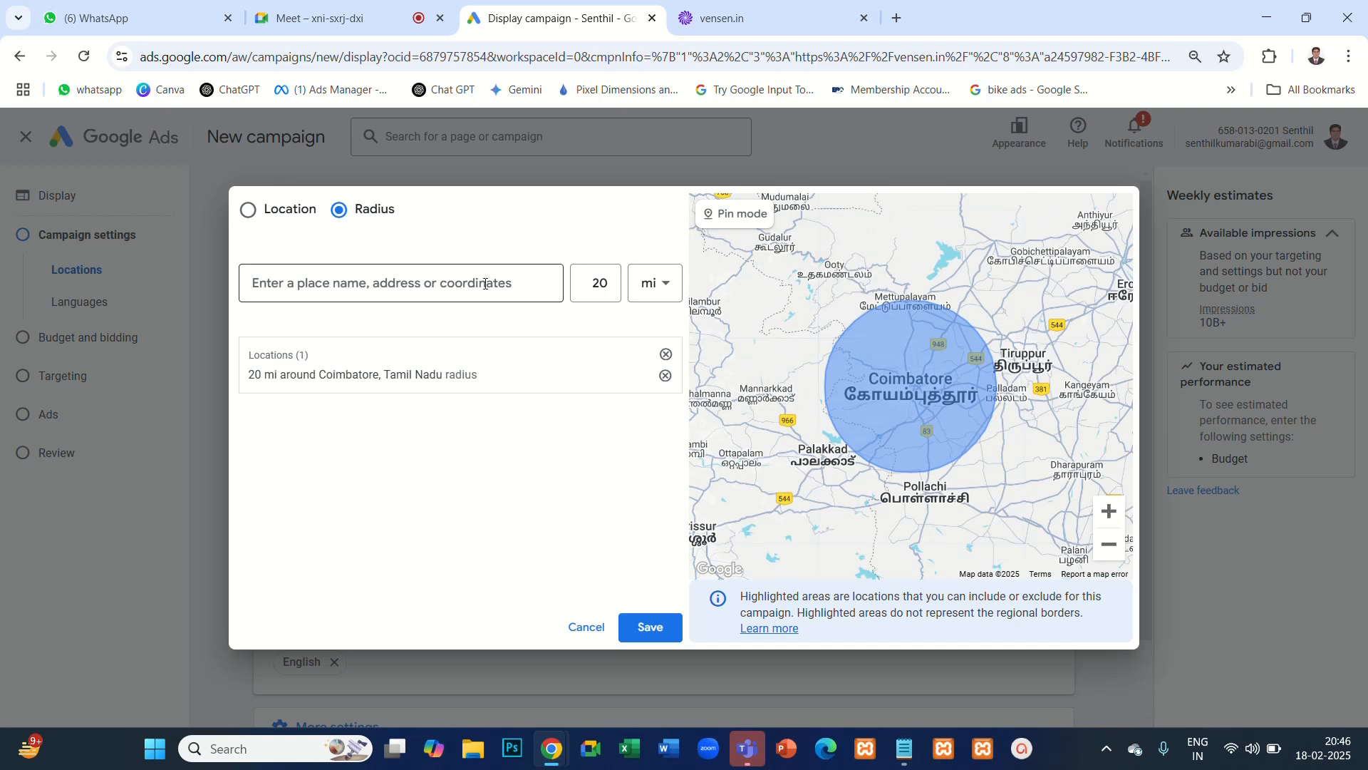
text(tirupur)
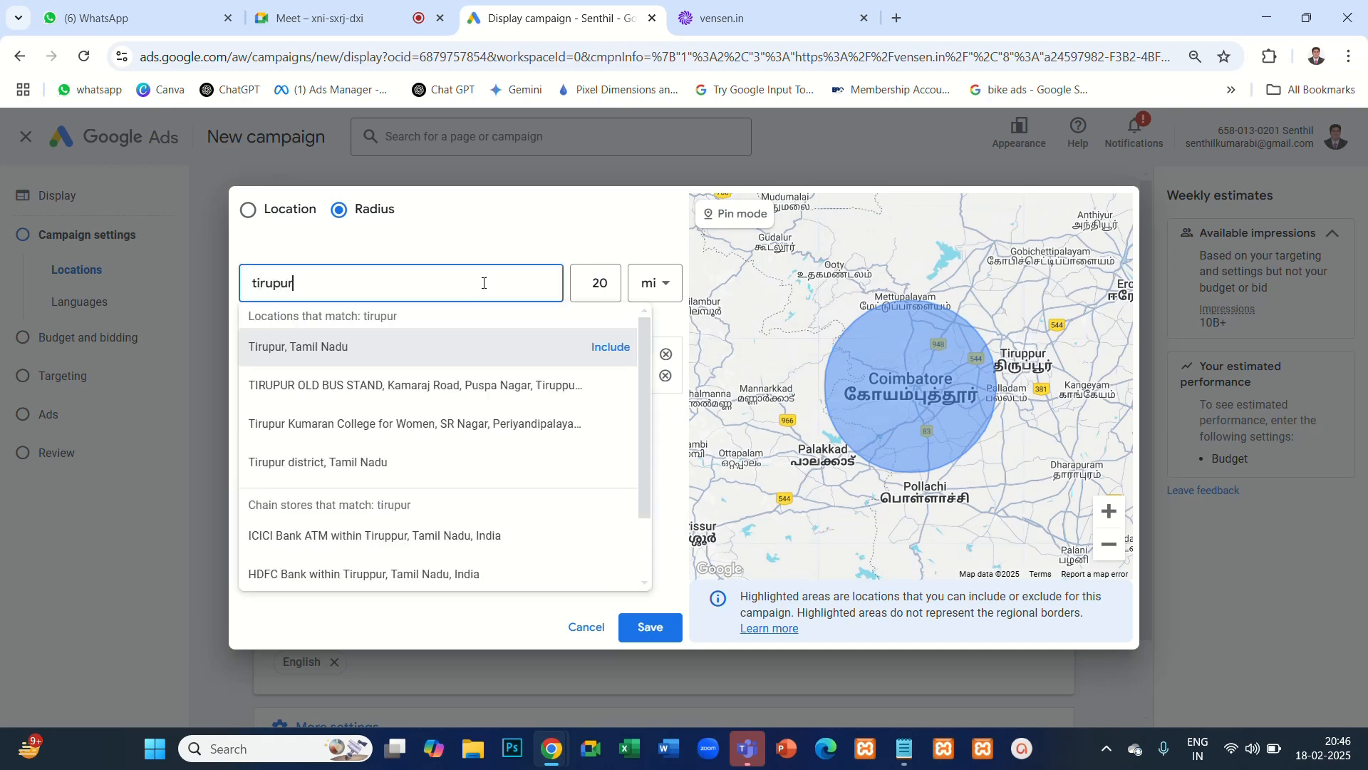
click(611, 347)
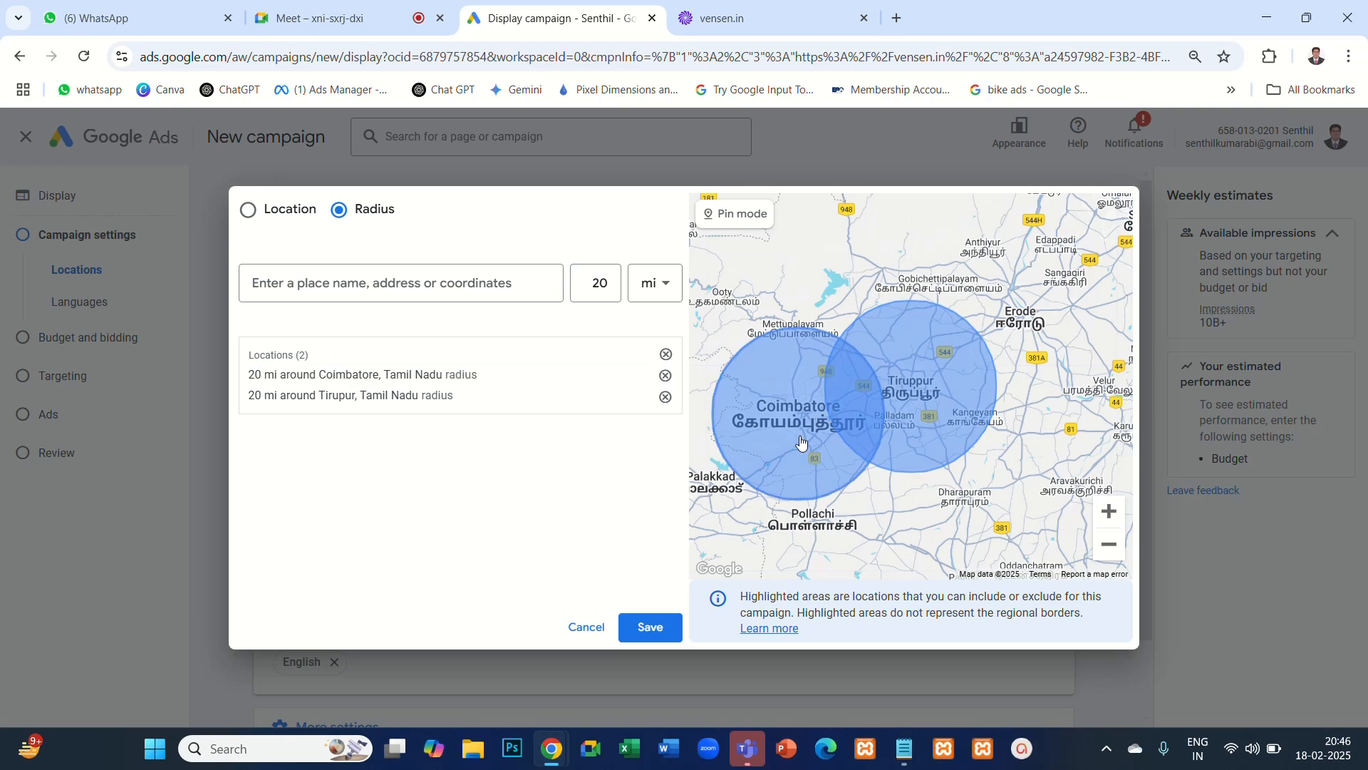
click(650, 628)
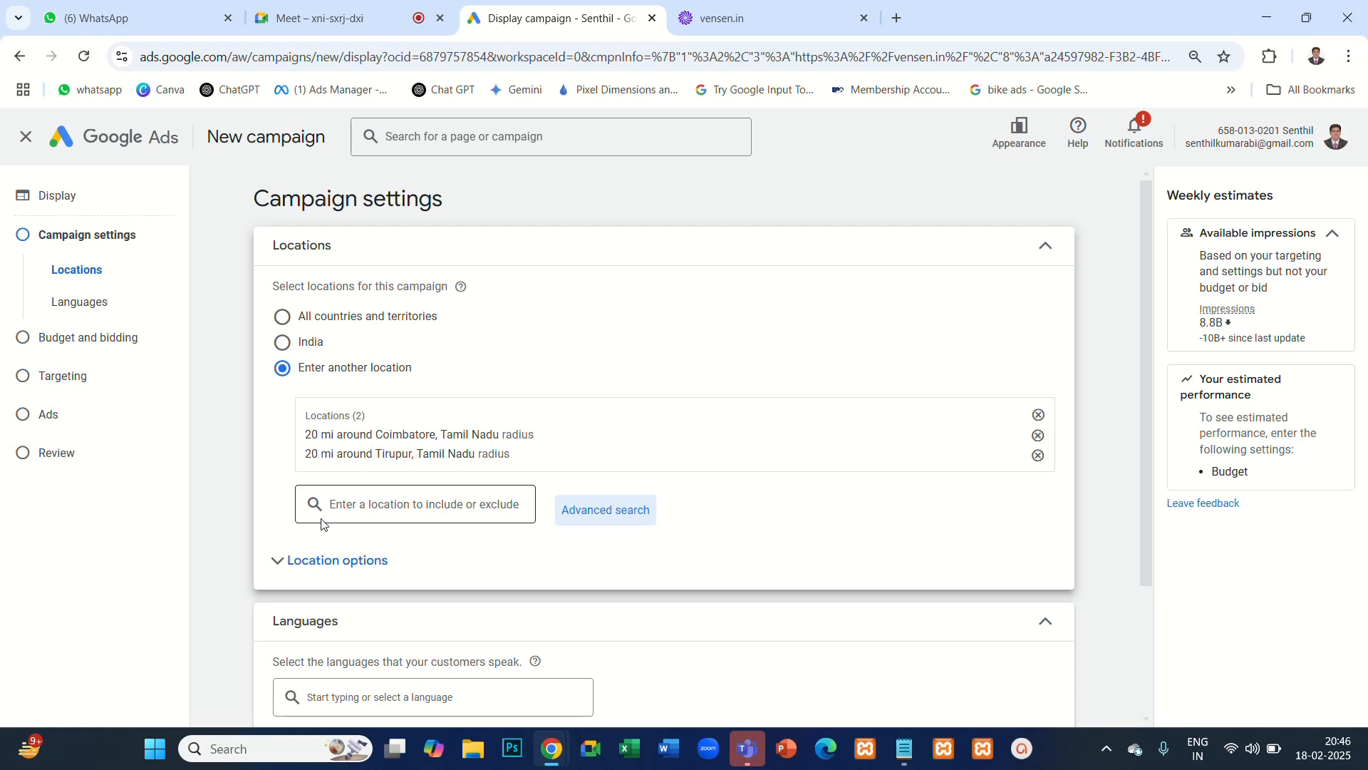
- Expand the location options and examine the choices "Presence or interest" and "Presence" for included locations
click(278, 560)
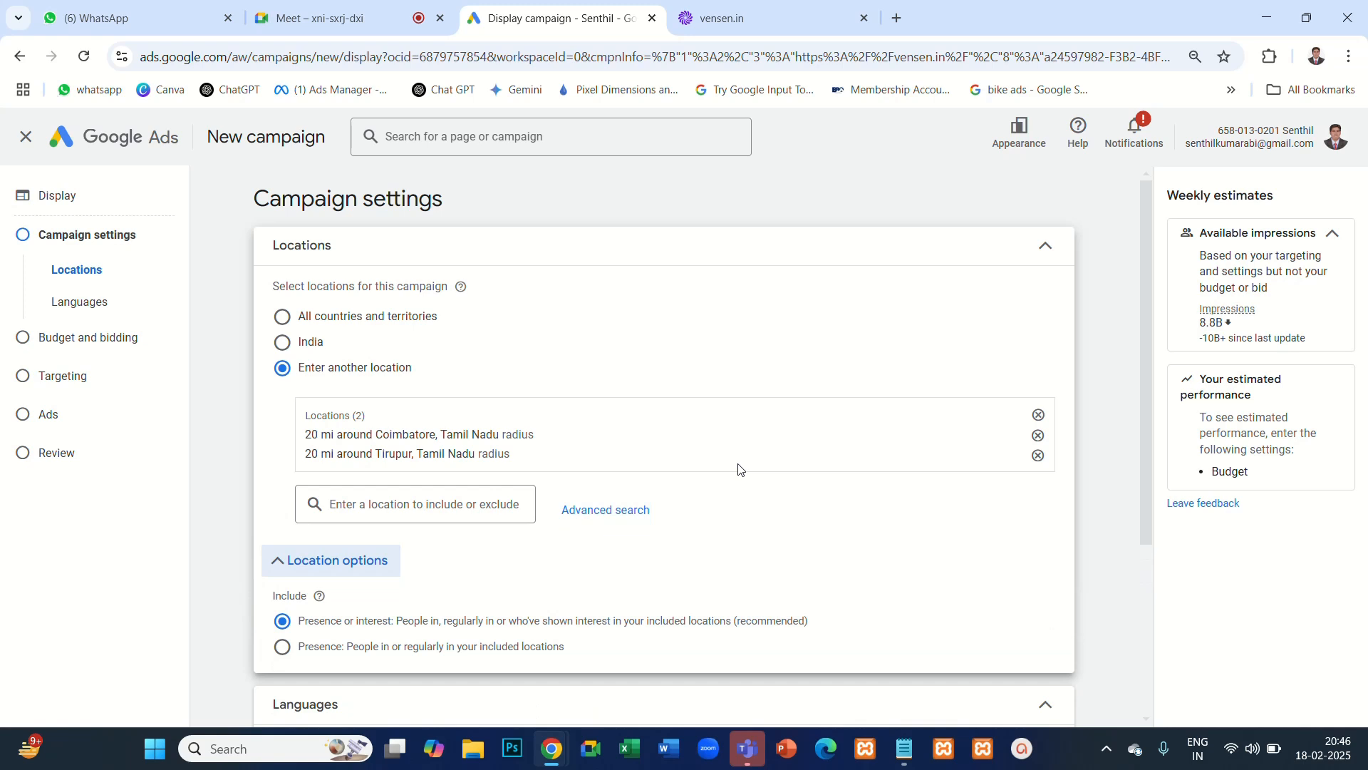
scroll(739, 470, down, 2)
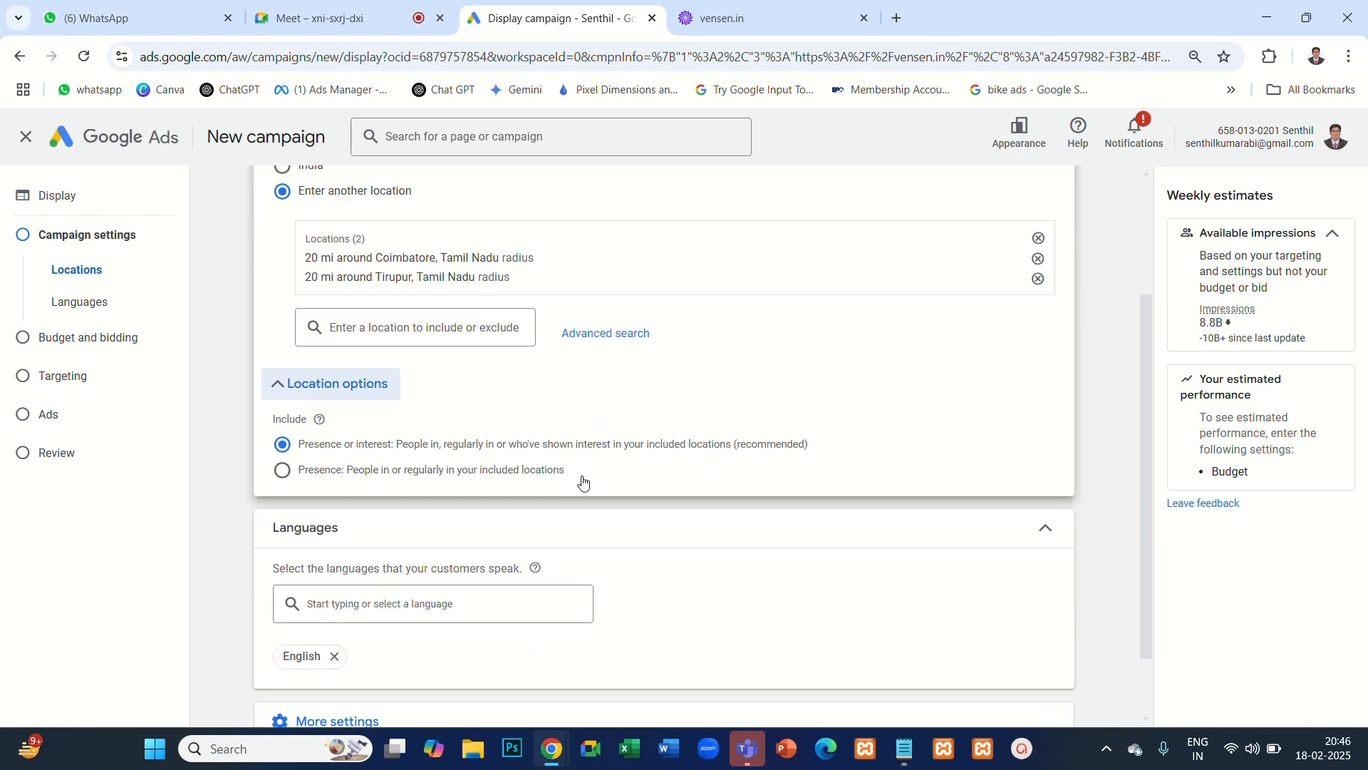
drag(580, 480, 497, 476)
drag(380, 458, 289, 449)
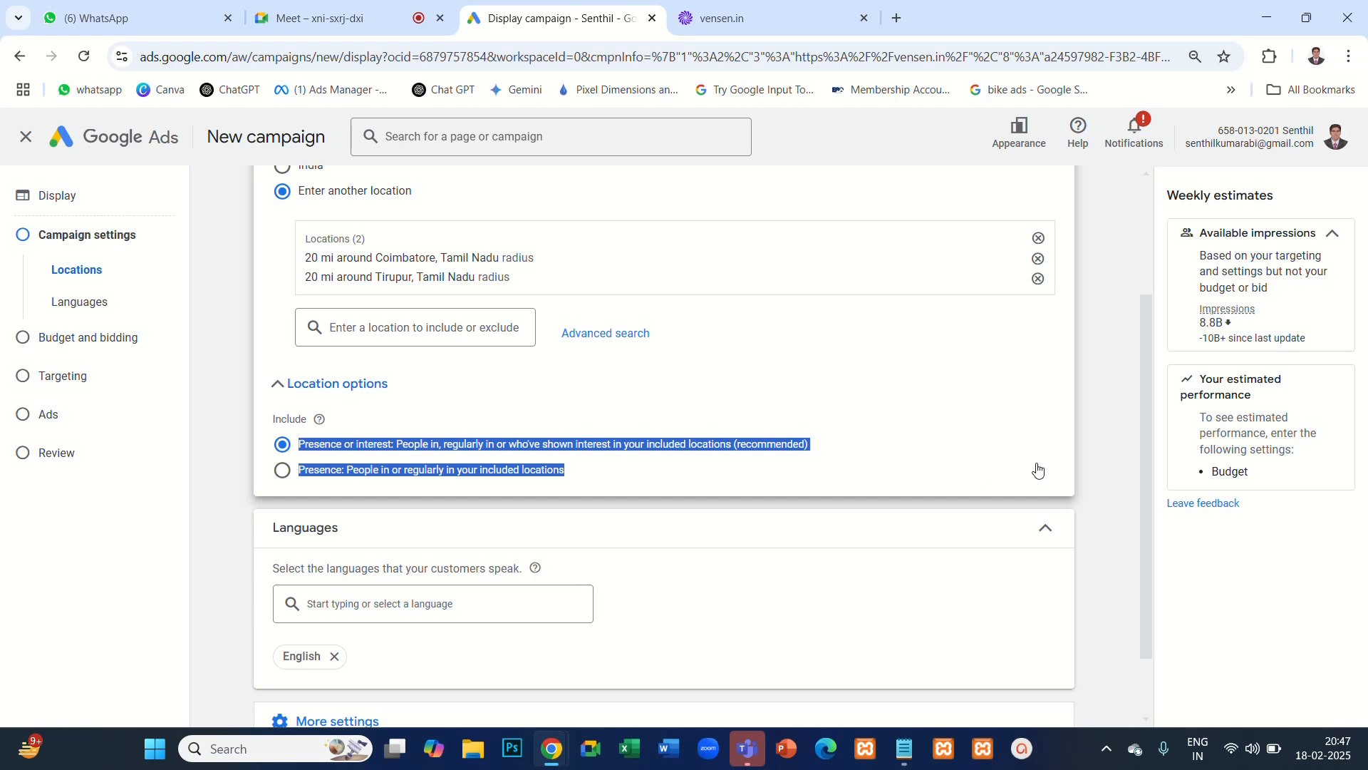
click(1100, 450)
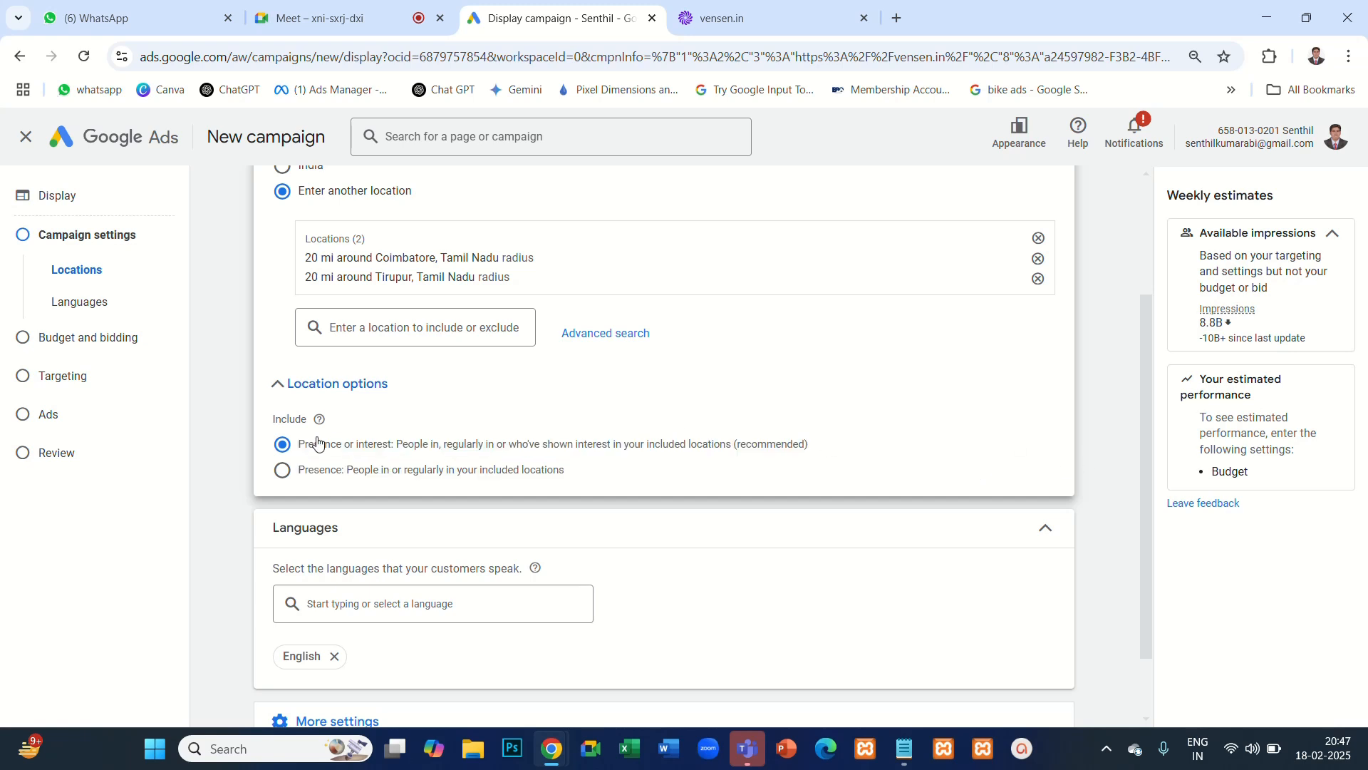
drag(268, 425, 571, 483)
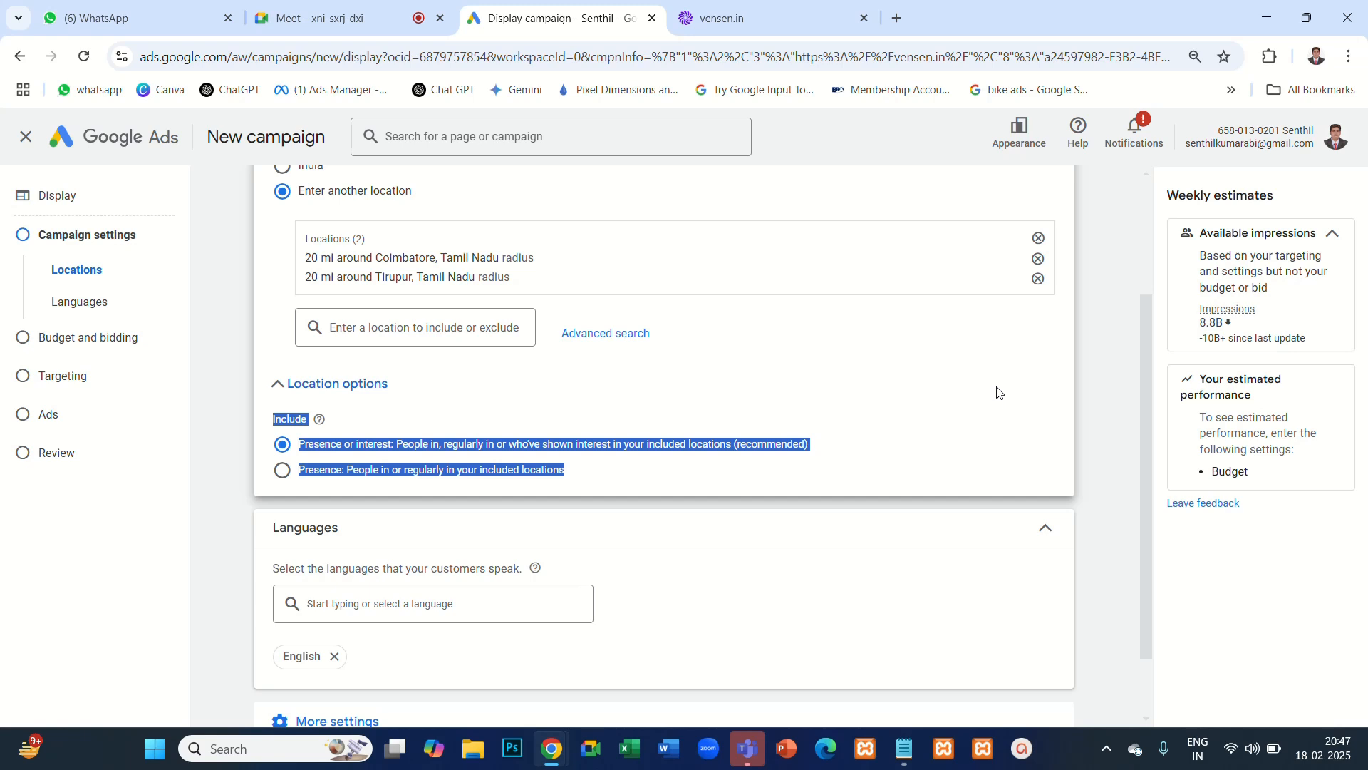
click(1089, 348)
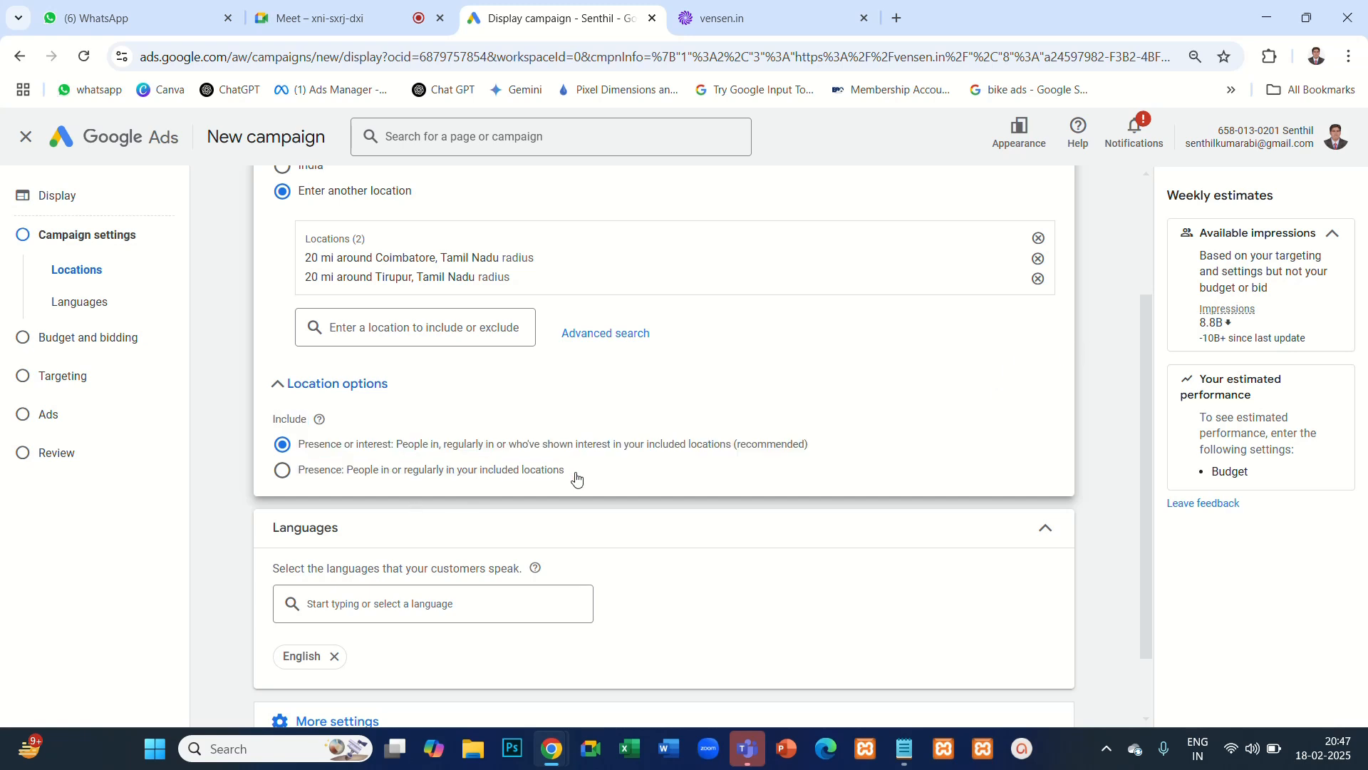
drag(577, 478, 278, 437)
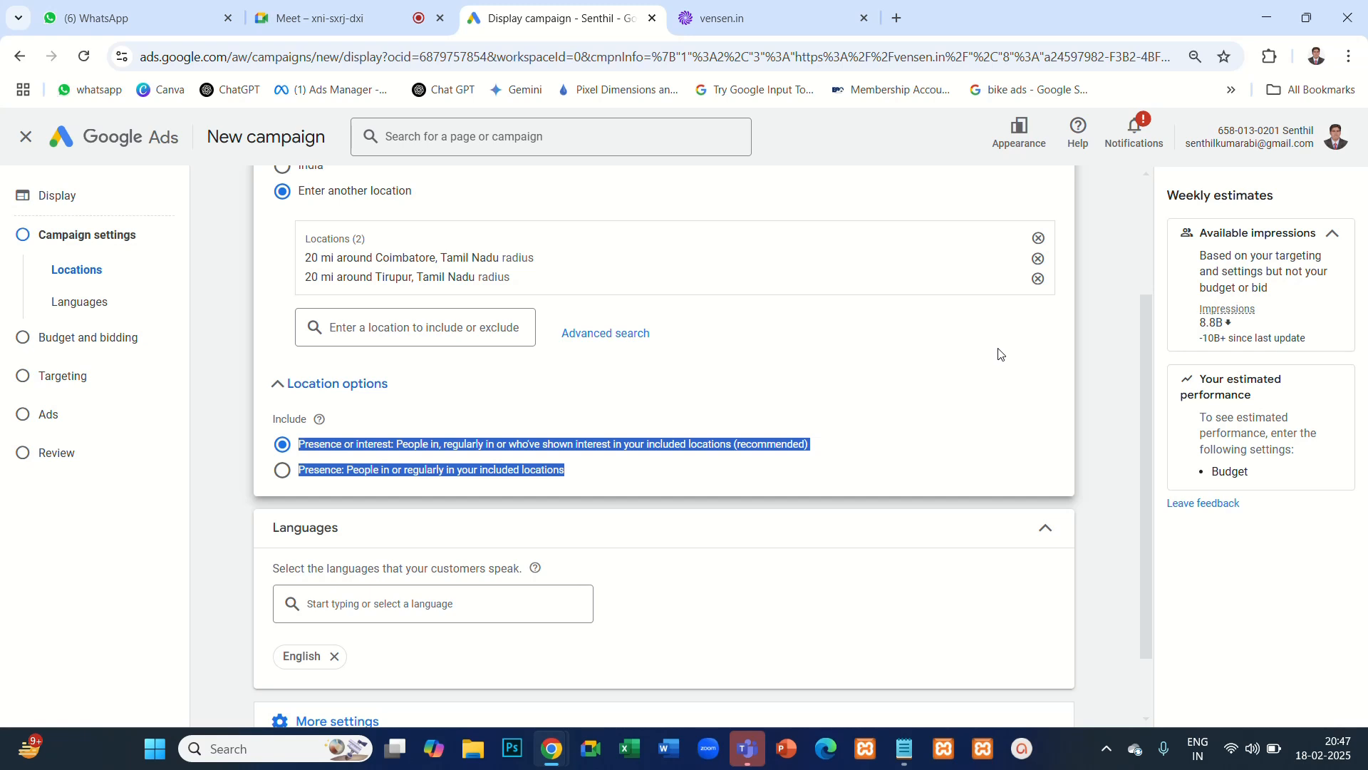
click(1089, 347)
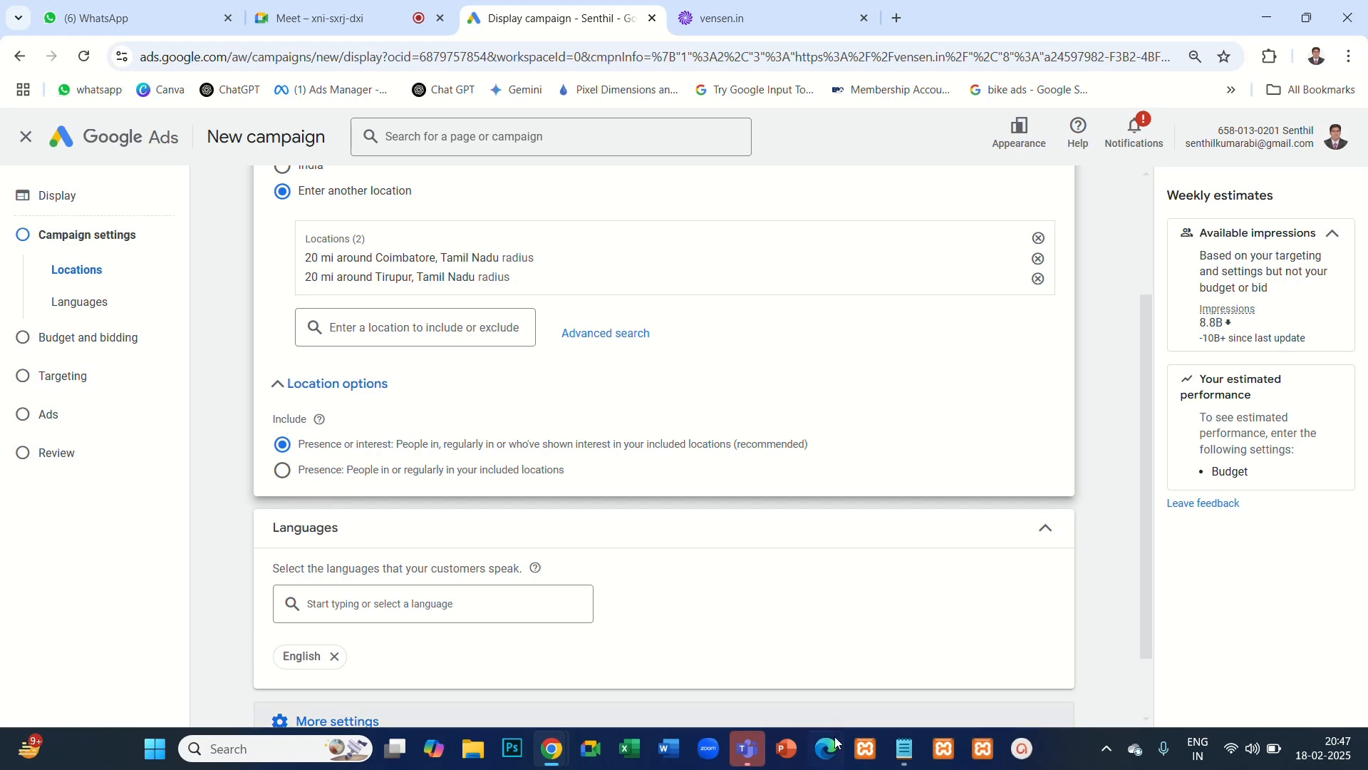
- Switch to Notepad and cut all the old ad notes to get an empty page
click(907, 753)
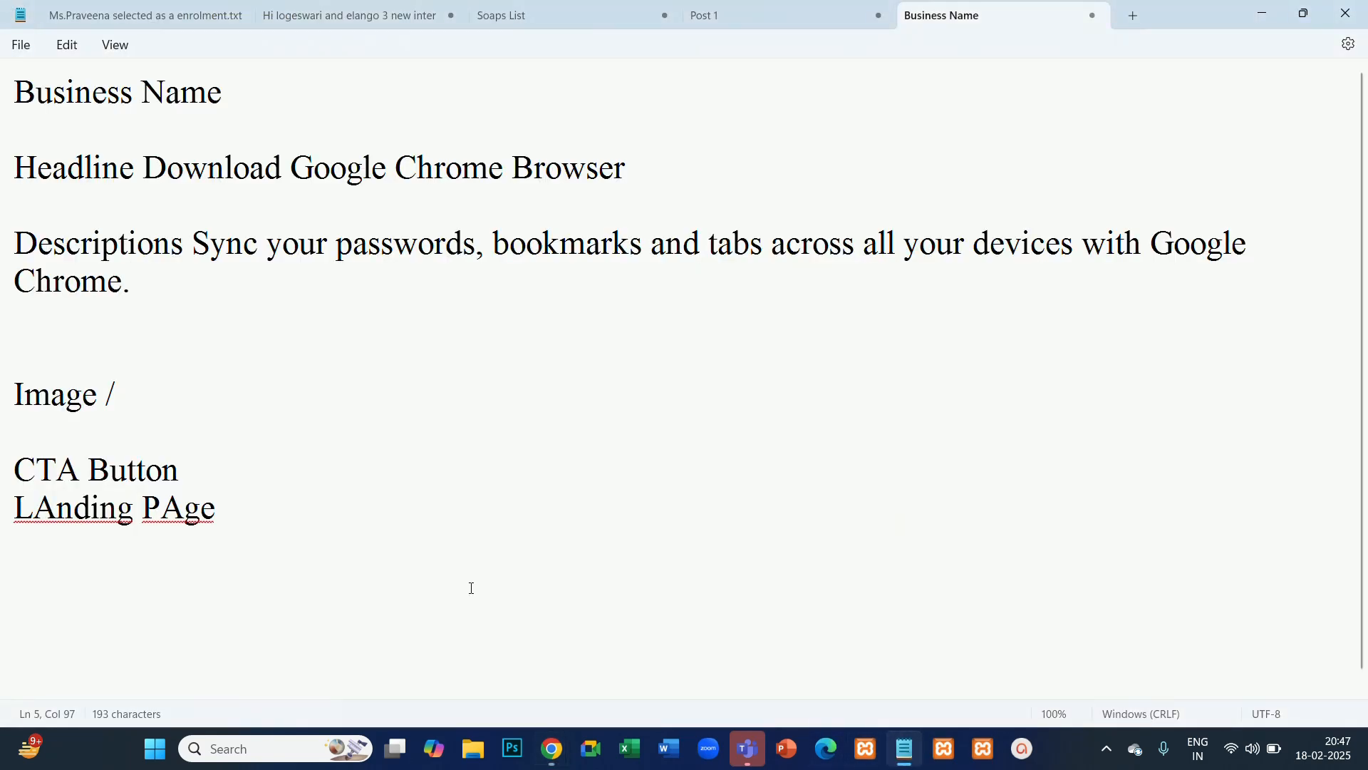
drag(471, 586, 2, 6)
key(ctrl+x)
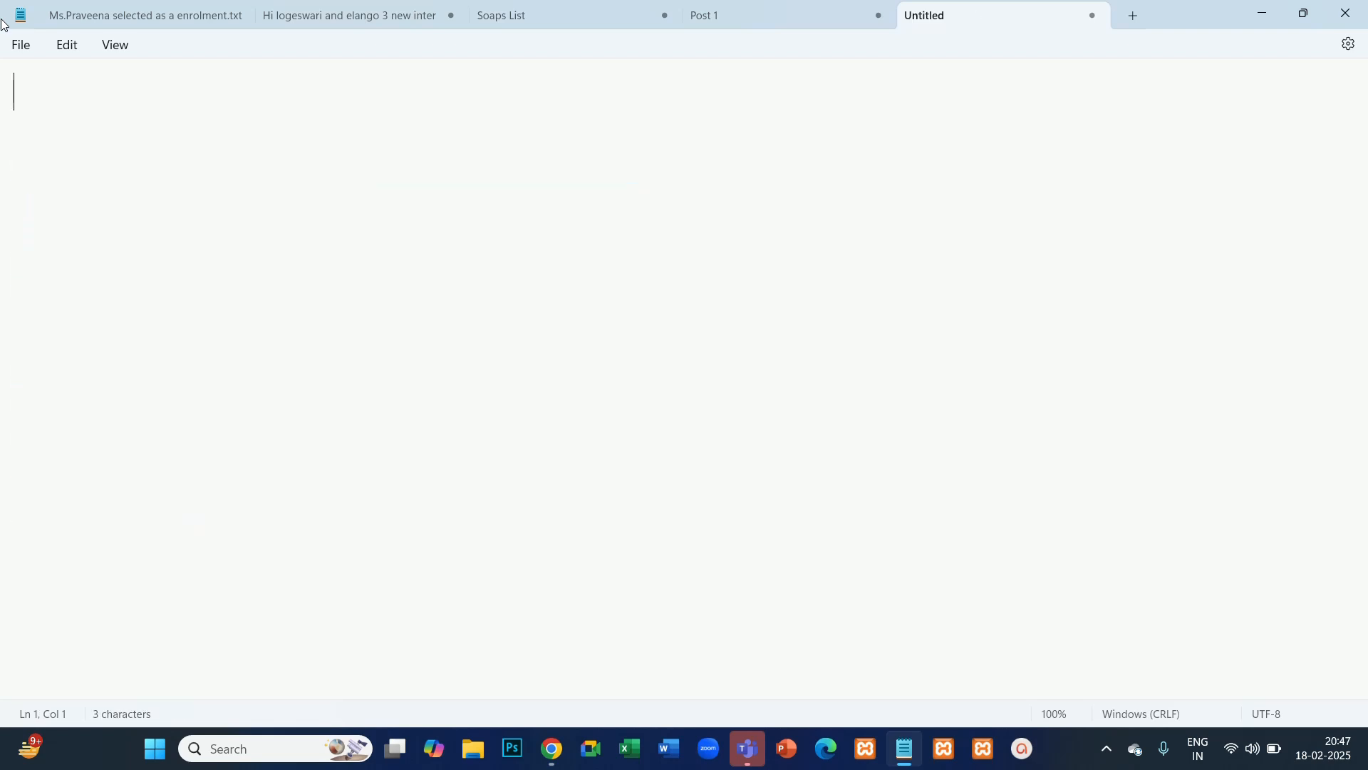
- Write the note "CBE, TPR - 20 Miles" and leave blank lines below it
text(Coib)
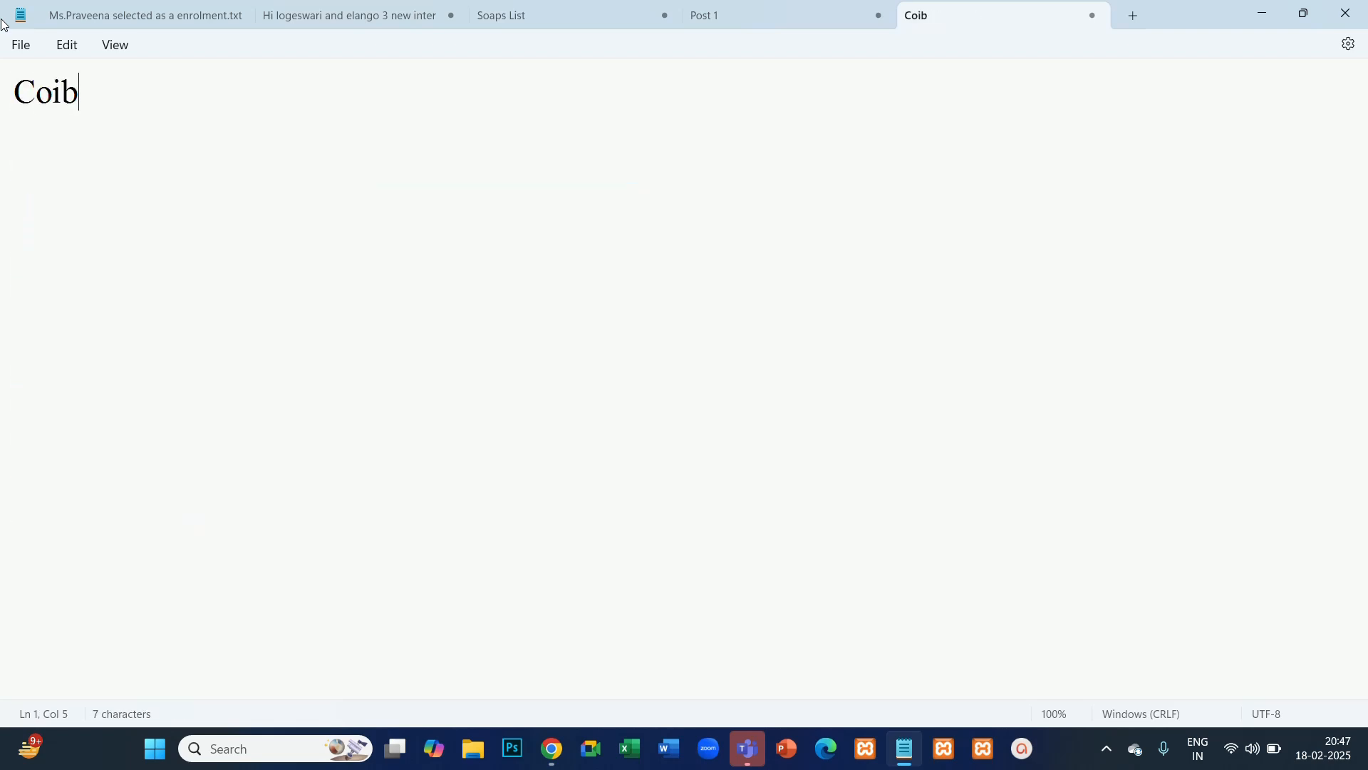
key(BackSpace)
key(BackSpace)
key(BackSpace)
text(BR)
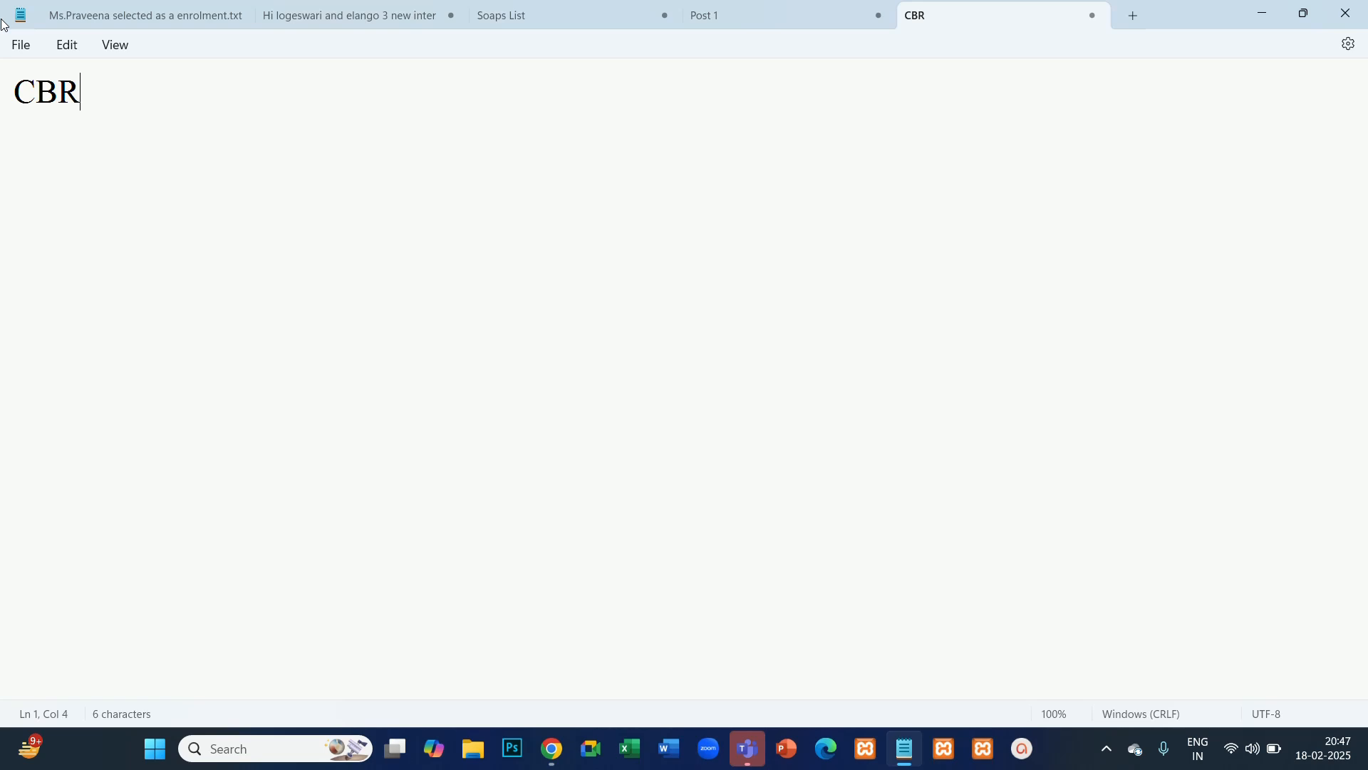
key(BackSpace)
text(E)
key(BackSpace)
text(R)
key(BackSpace)
text(E, TPR - 20 )
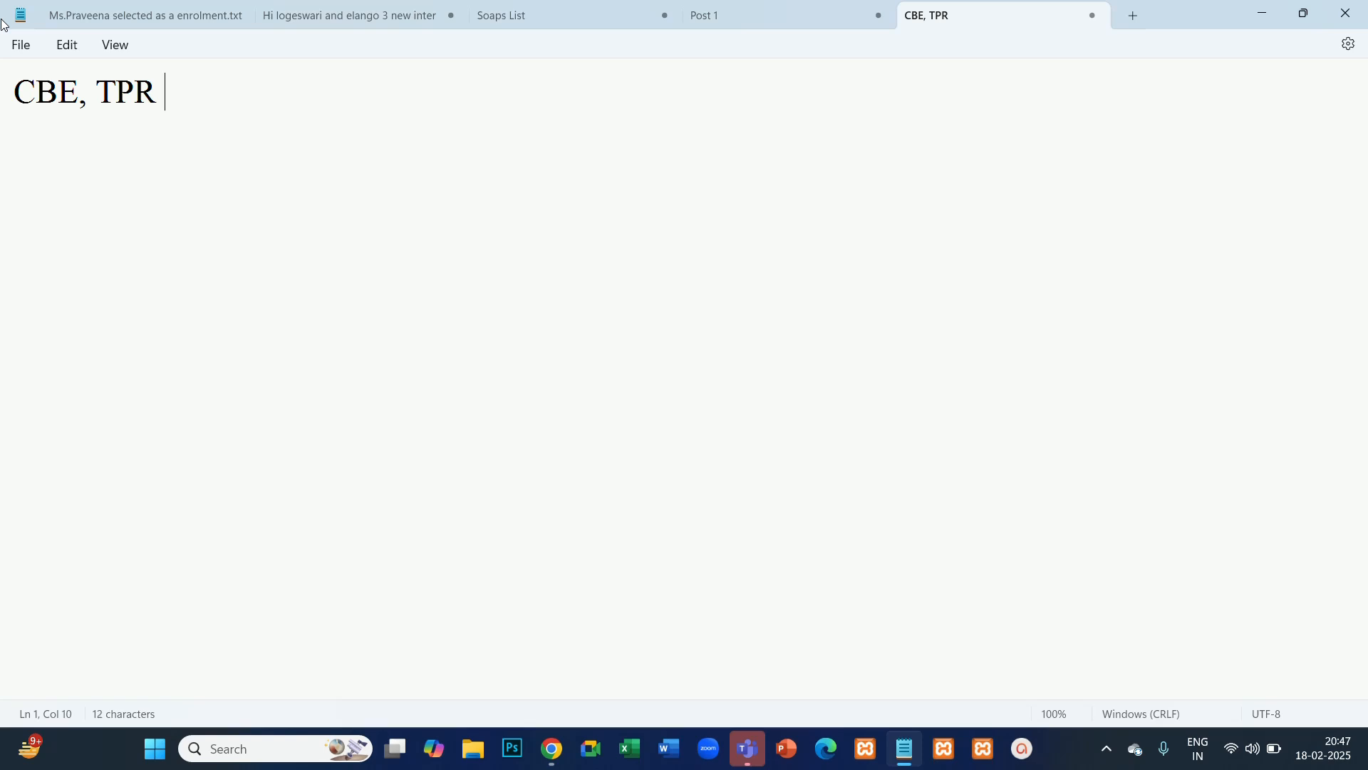
text(Mils)
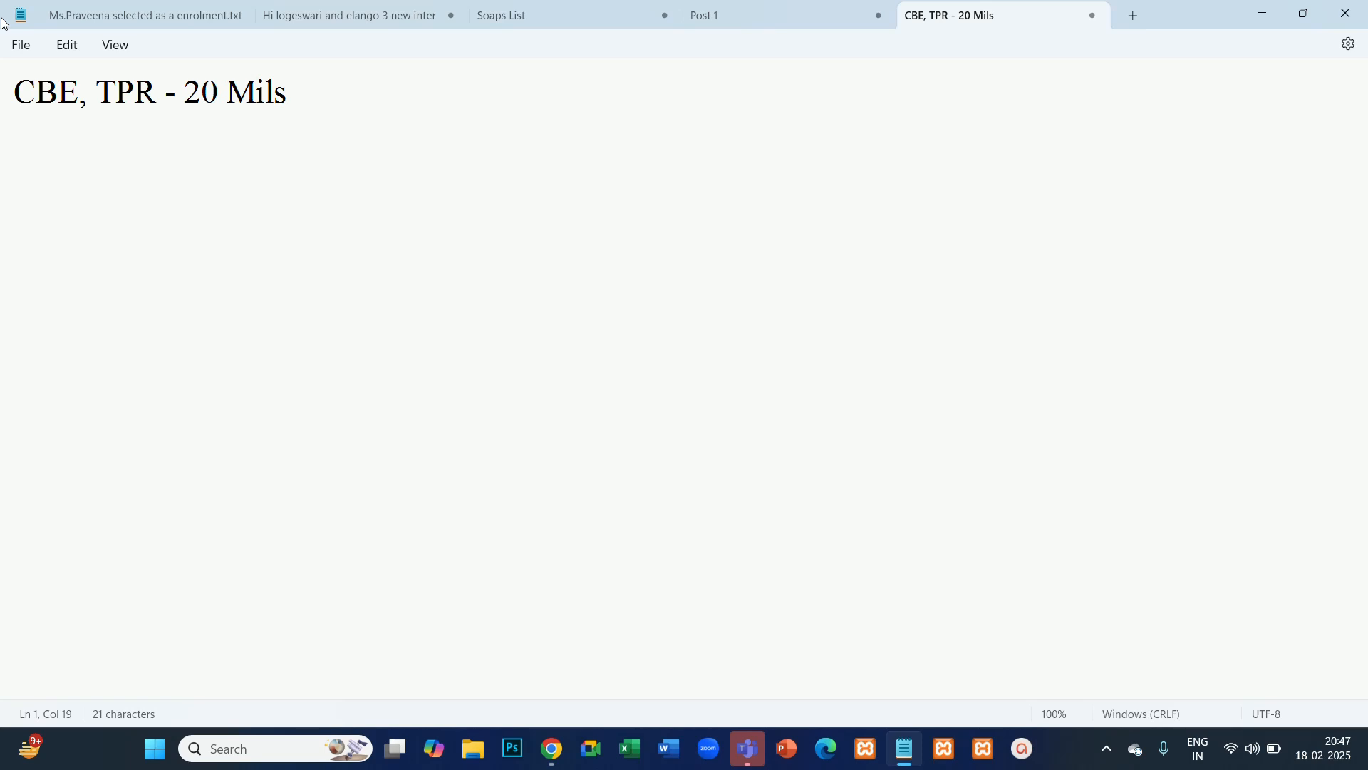
key(BackSpace)
text(es)
key(Return)
key(Return)
key(Return)
key(Return)
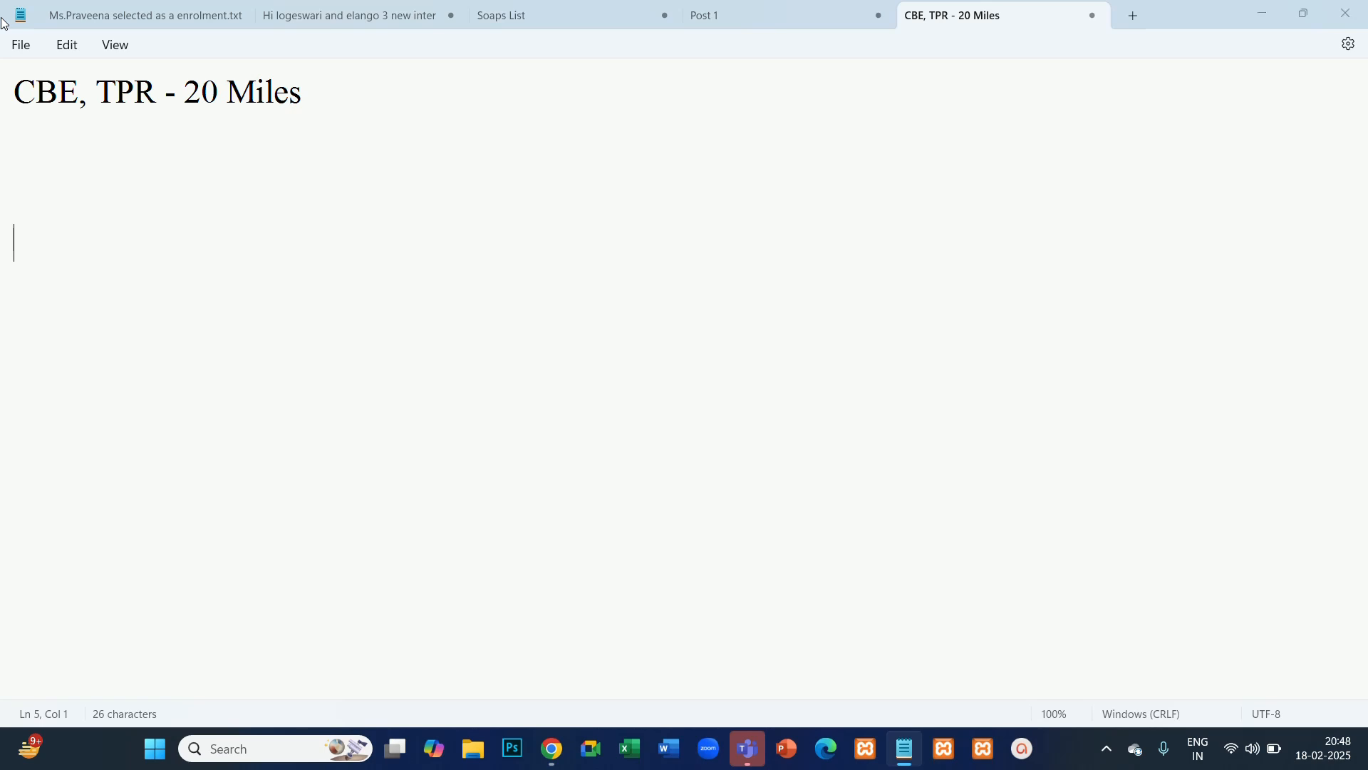
- Look back at the campaign's presence options in the browser and return to the Notepad notes
key(alt+Tab)
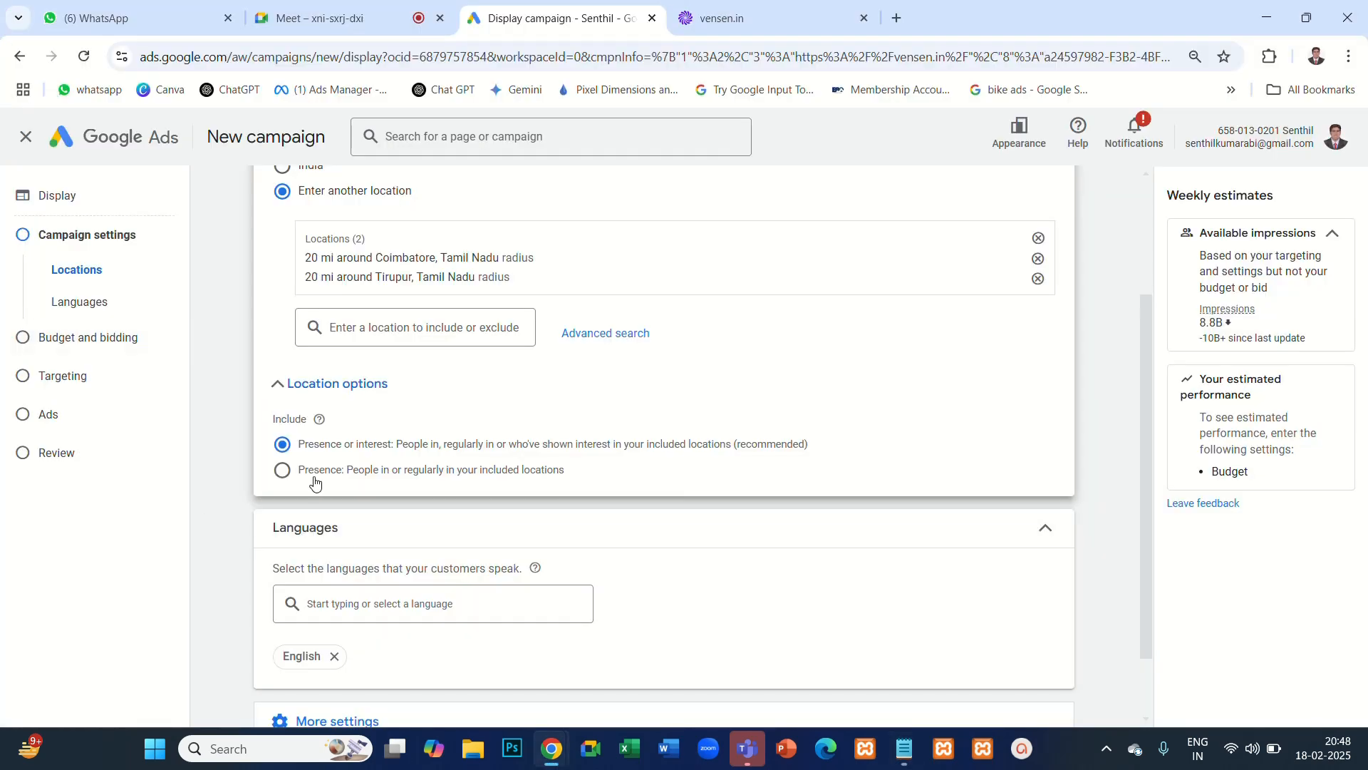
key(alt+Tab)
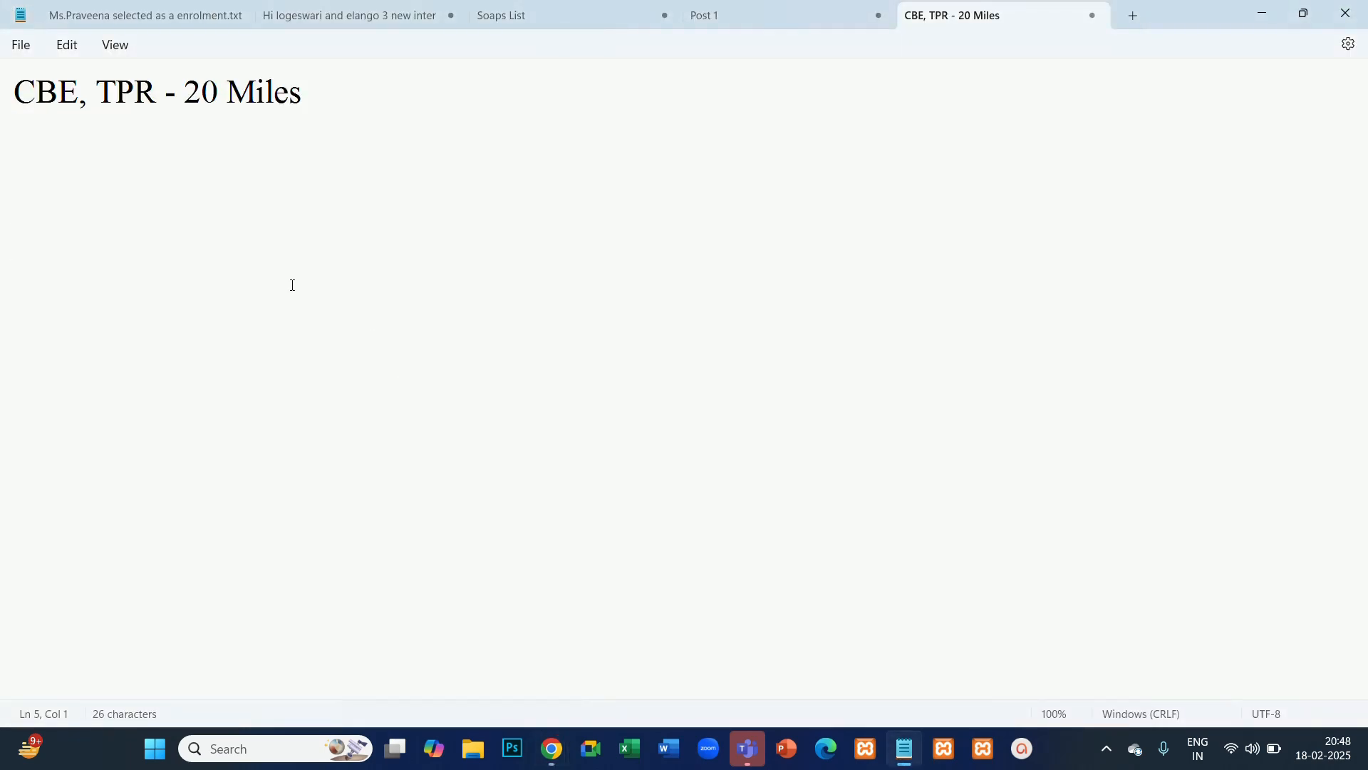
- Write "Presence -" on the empty line below the location note, correcting its spelling with the suggested word
text(Presense )
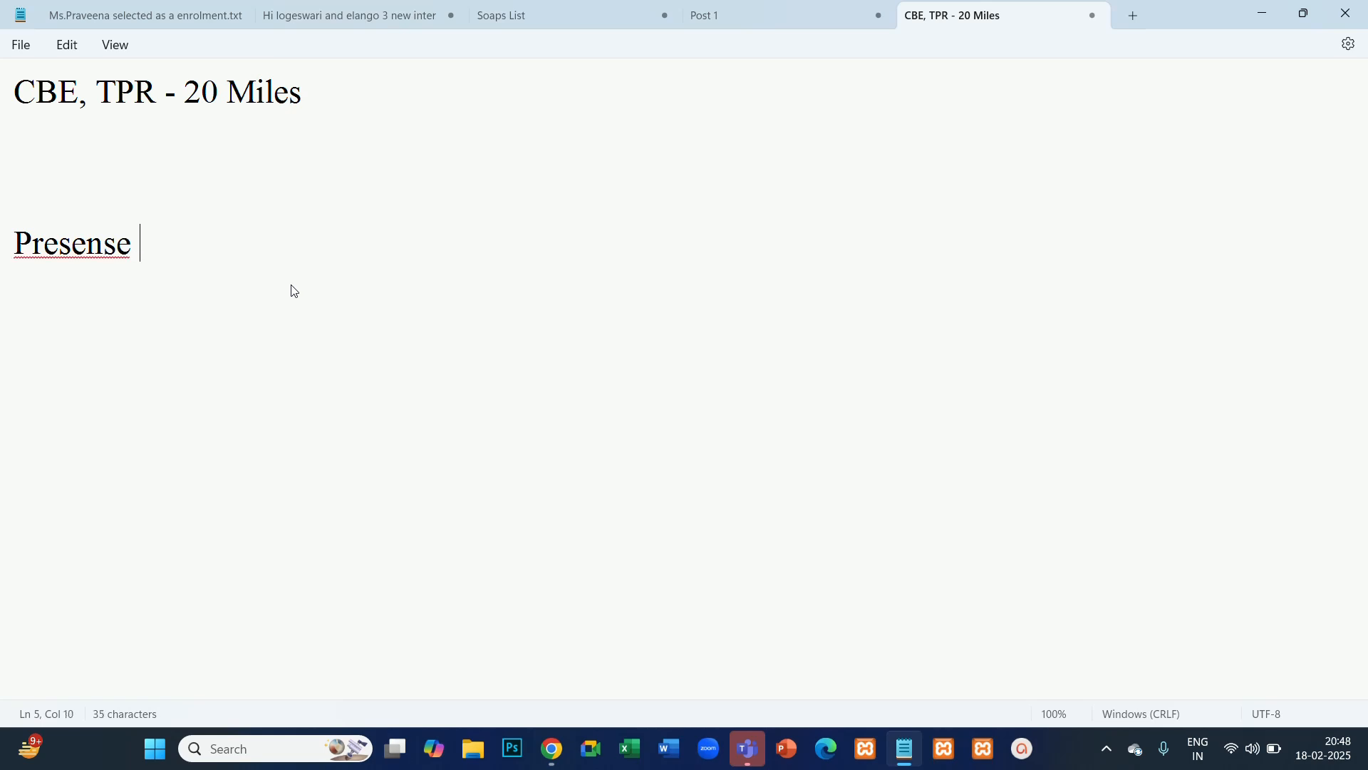
text(-)
right_click(87, 251)
mouse_move(260, 287)
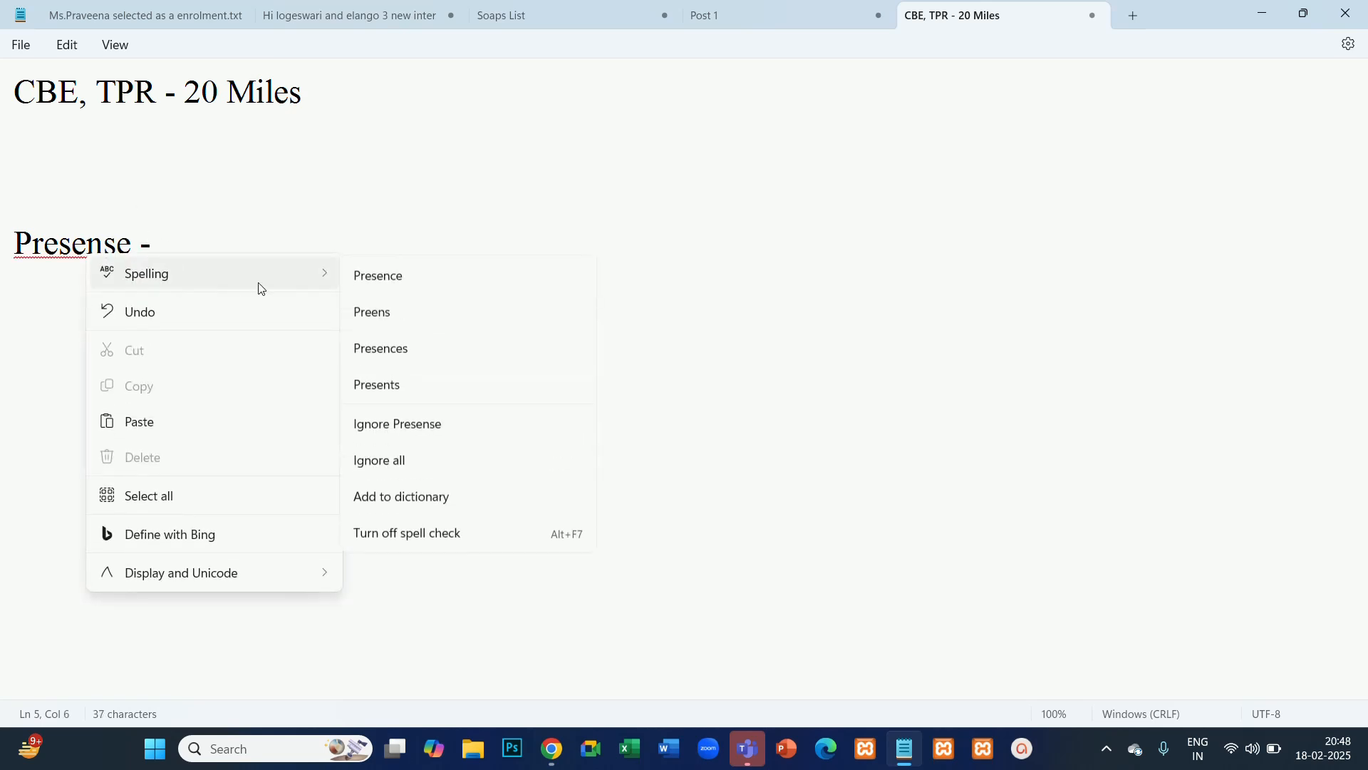
click(379, 282)
- Copy the text "CBE, TPR - 20 Miles" from the first line and paste it after "Presence -"
drag(306, 92, 4, 77)
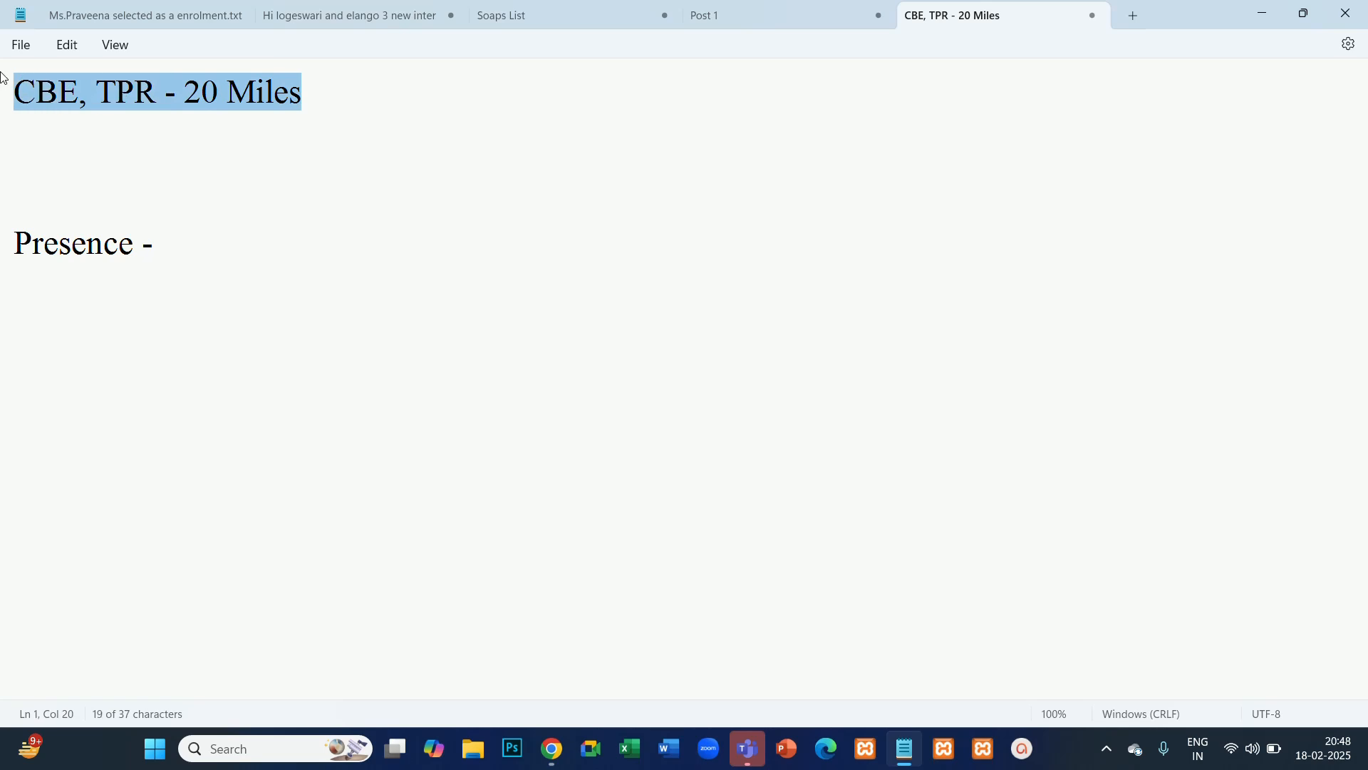
click(100, 125)
drag(331, 93, 17, 92)
key(ctrl+c)
click(238, 242)
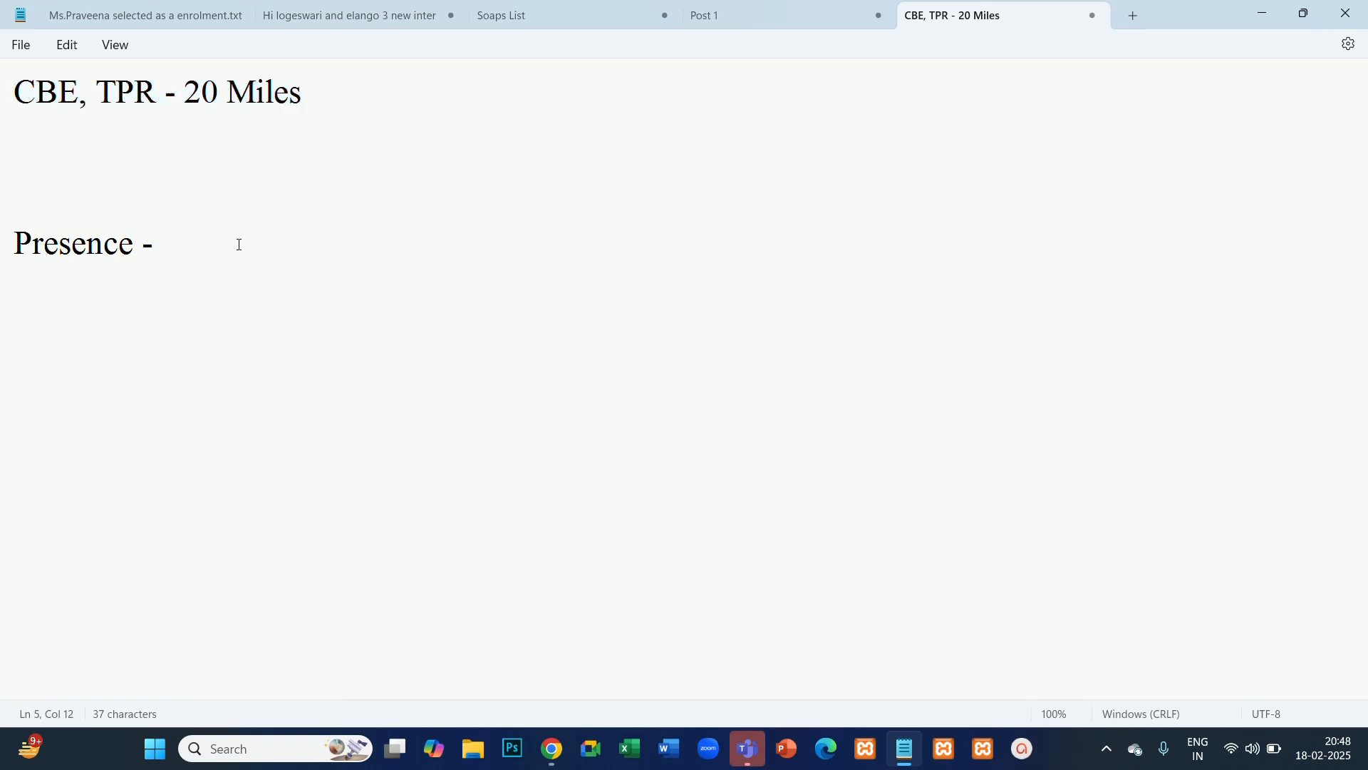
key(ctrl+v)
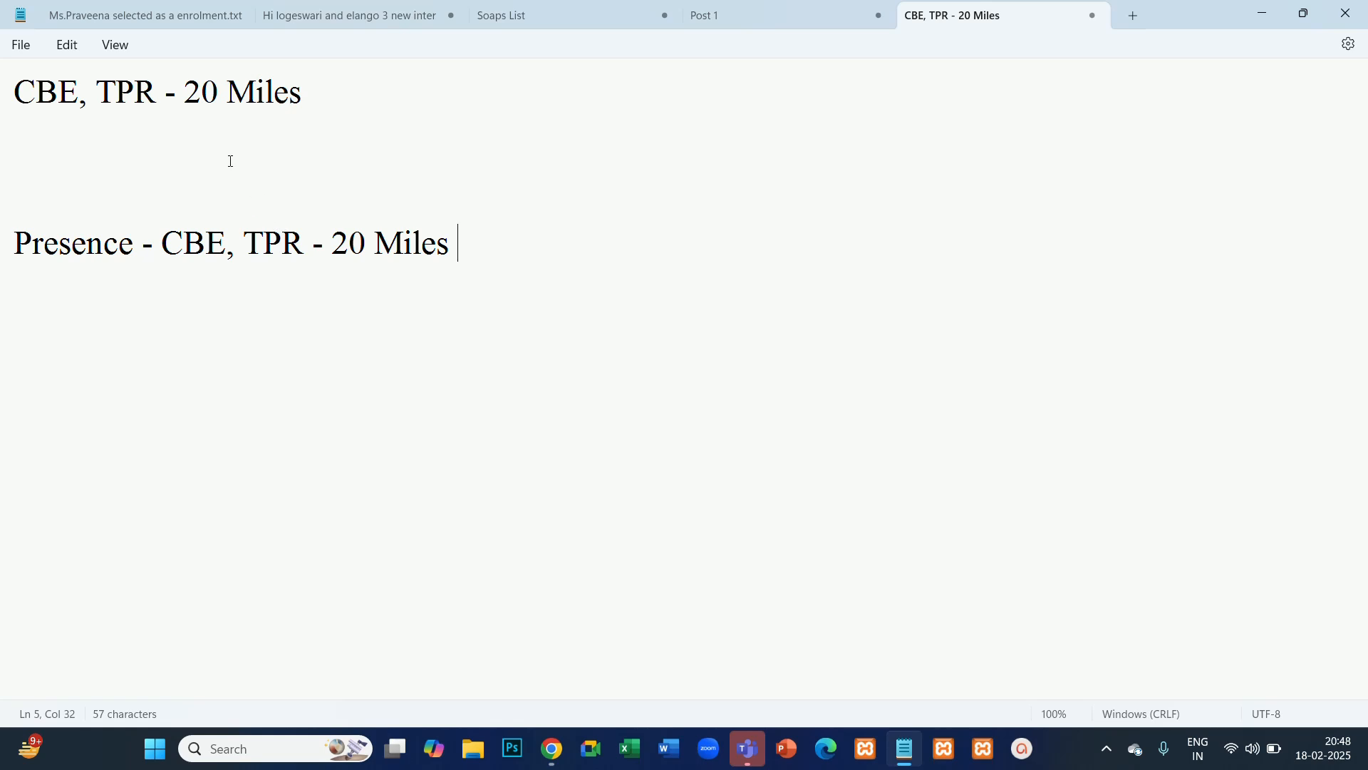
- Go over the "CBE, TPR - 20 Miles" note and both parts of the Presence line by highlighting them in turn
drag(162, 100, 20, 104)
drag(327, 92, 4, 67)
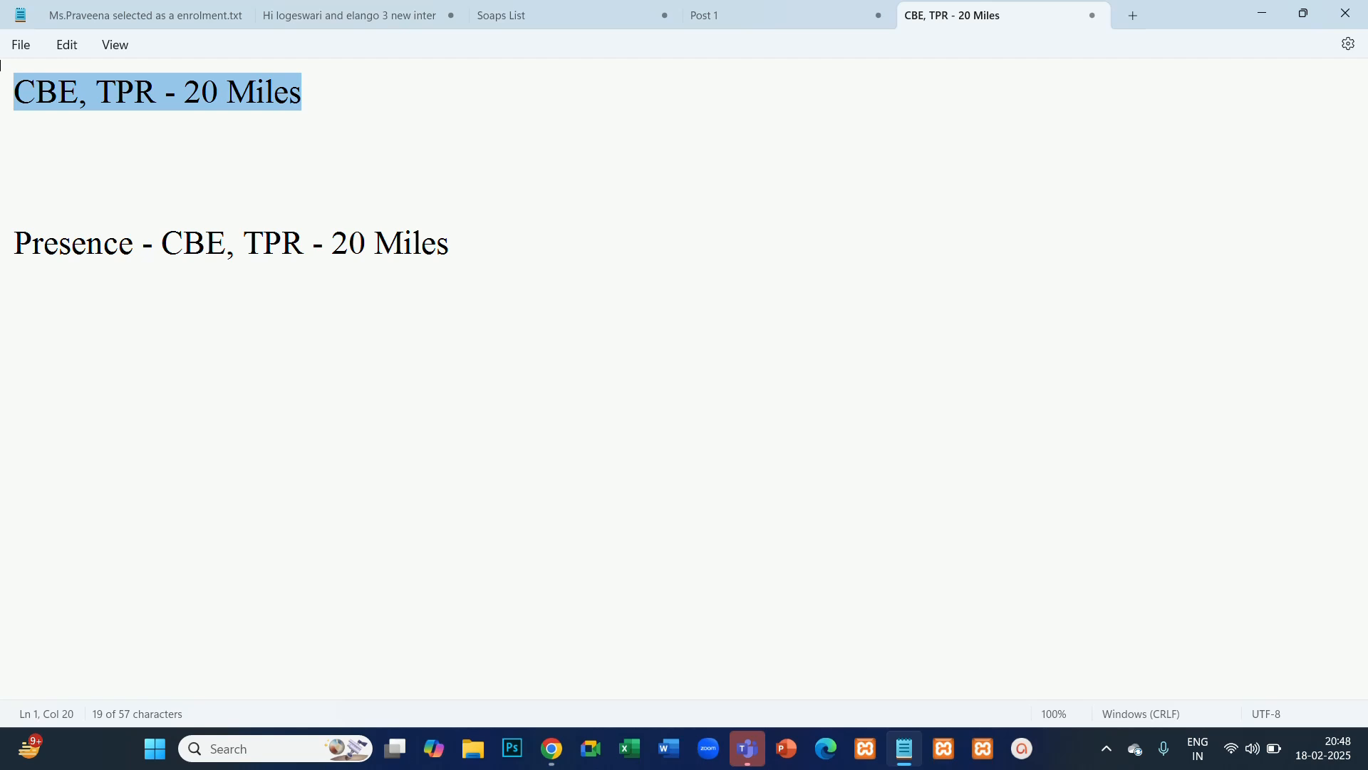
click(169, 279)
drag(161, 244, 311, 306)
click(311, 306)
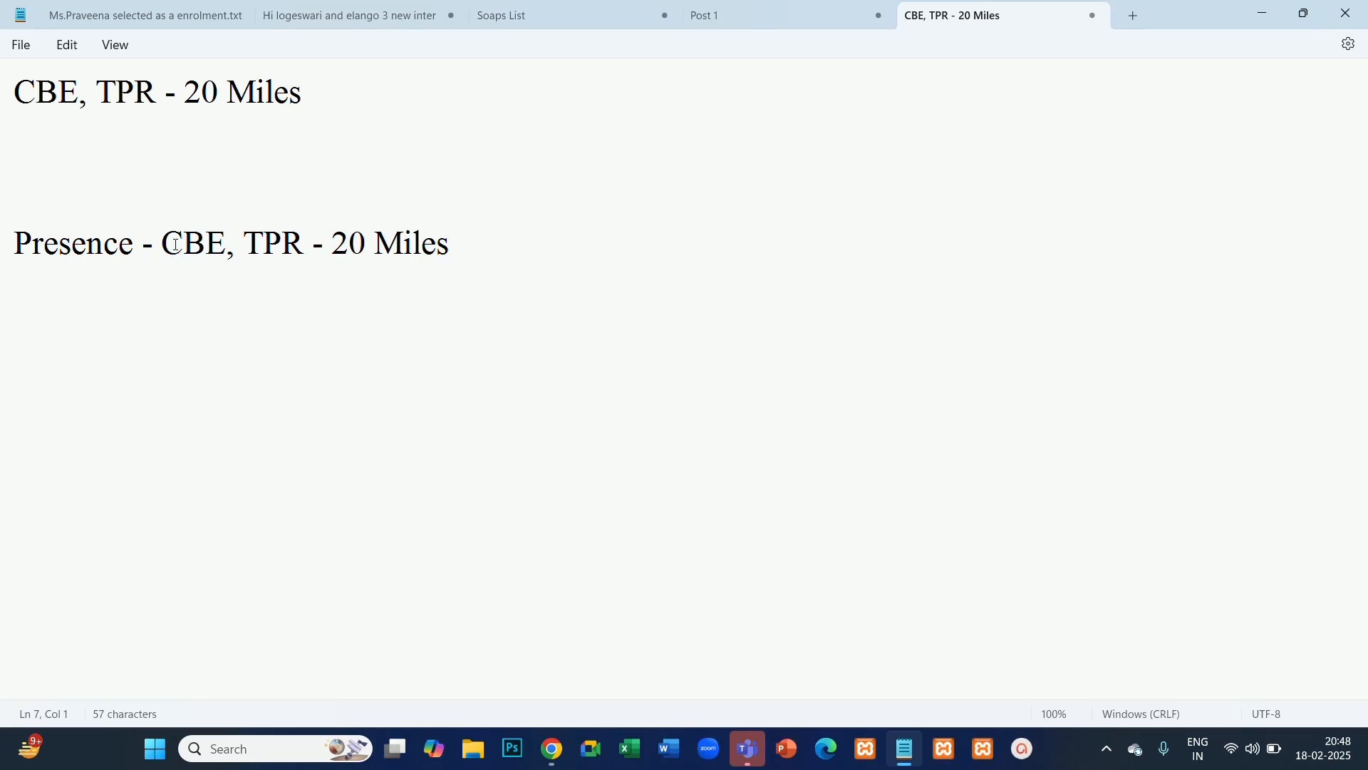
drag(176, 244, 475, 249)
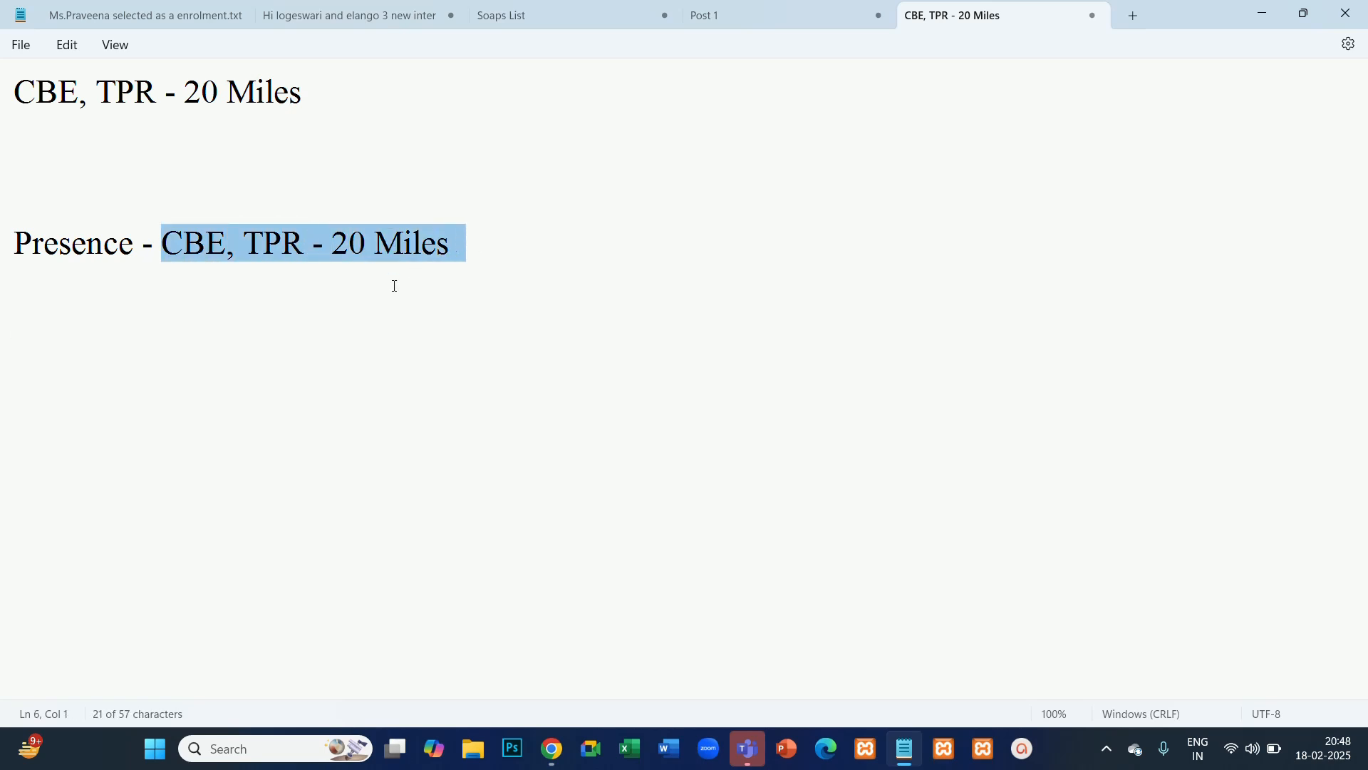
click(239, 300)
drag(162, 244, 458, 245)
click(325, 220)
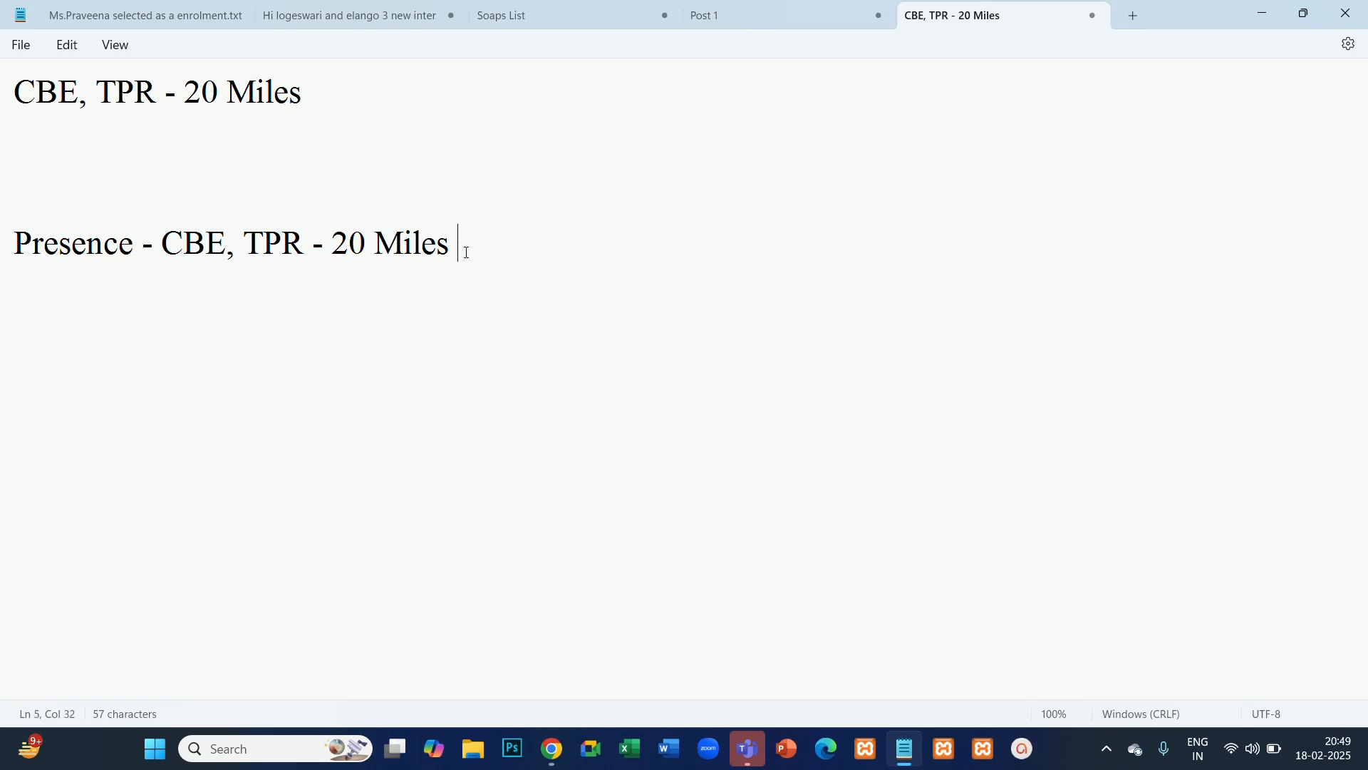
drag(460, 242, 168, 240)
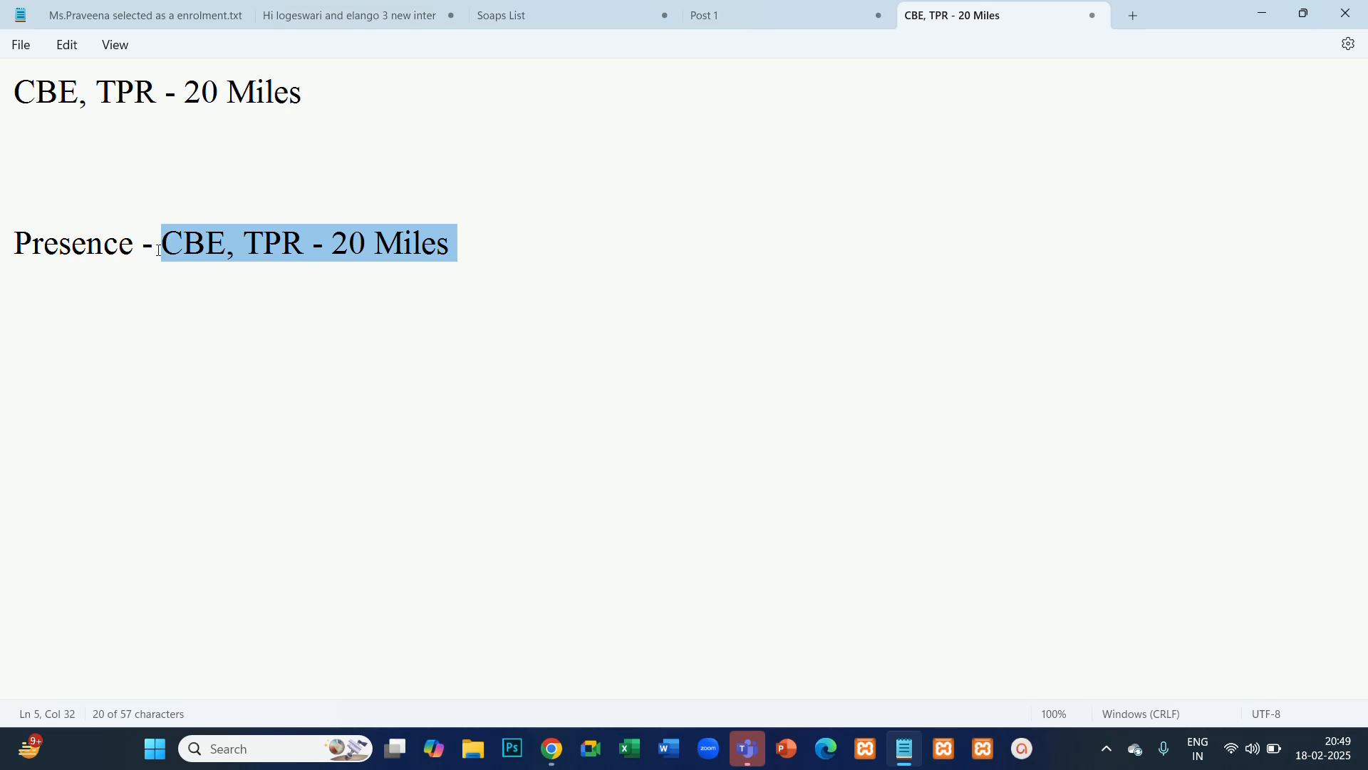
click(164, 279)
drag(144, 244, 13, 228)
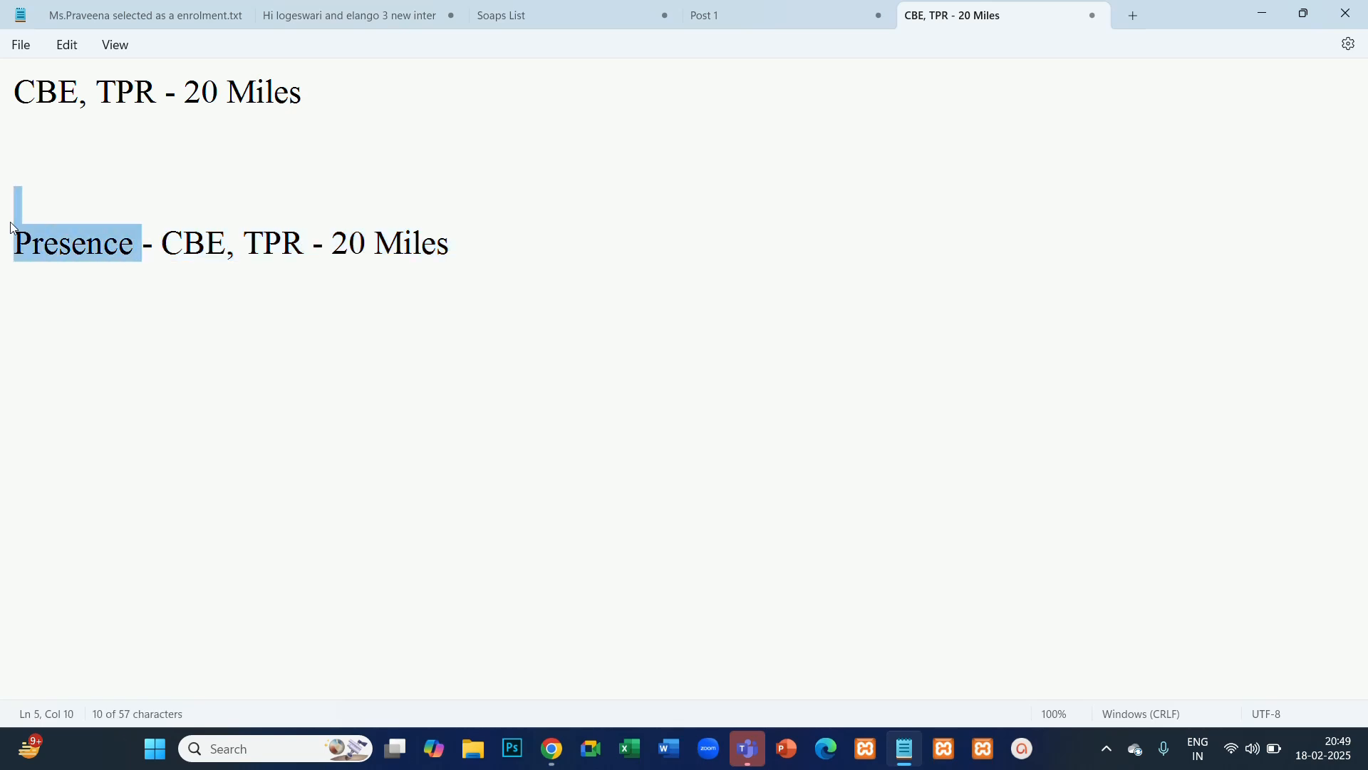
click(86, 330)
click(128, 249)
drag(130, 250, 14, 256)
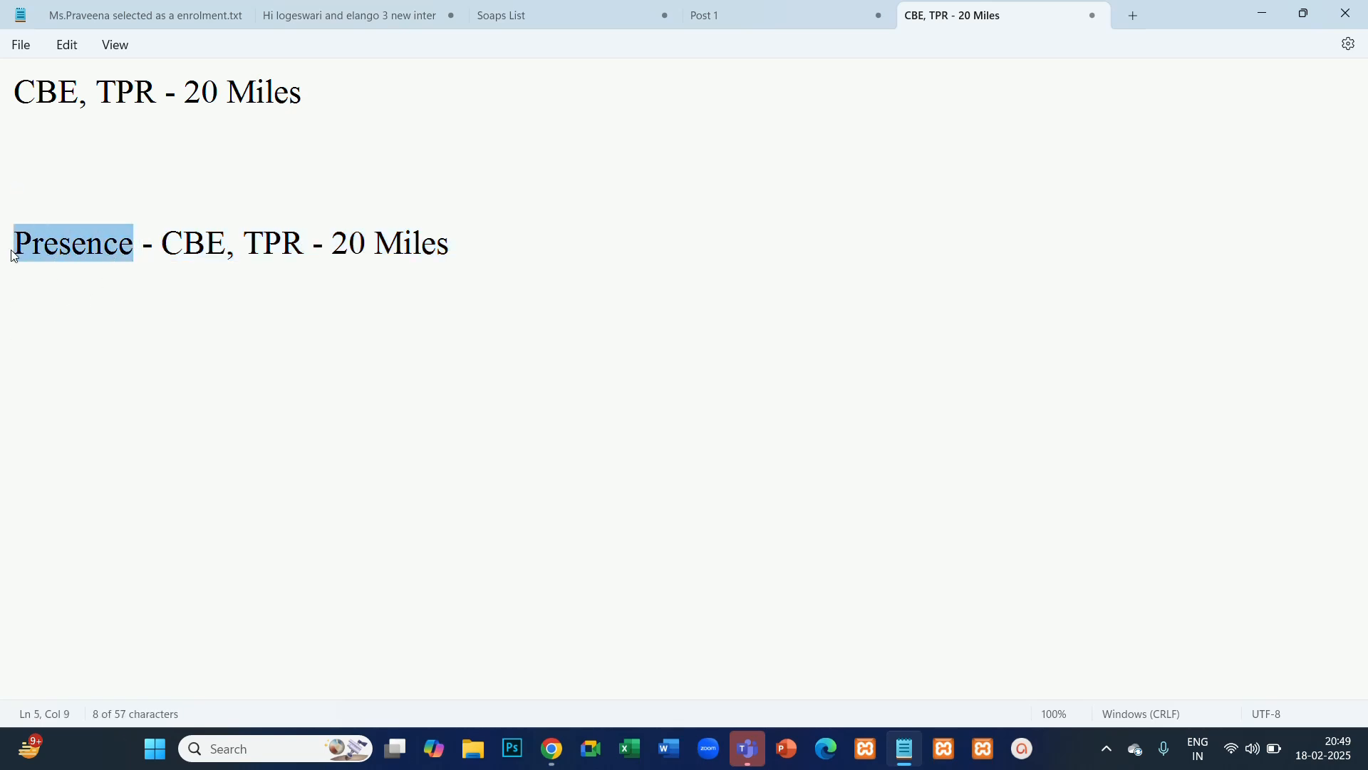
- Copy the option name "Presence or interest:" from the campaign's location options and paste it directly beneath the Presence line in Notepad
click(462, 246)
key(Return)
key(alt+Tab)
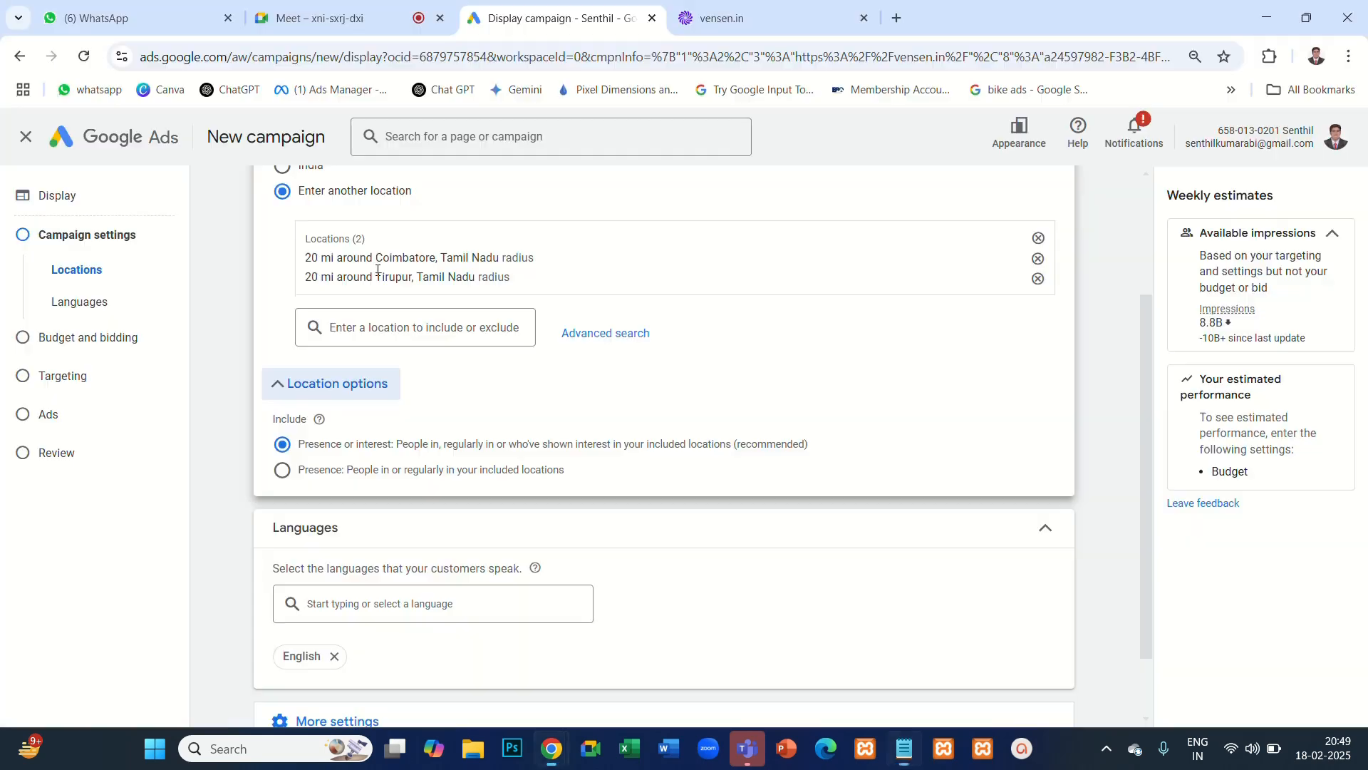
drag(295, 444, 394, 451)
key(alt+Tab)
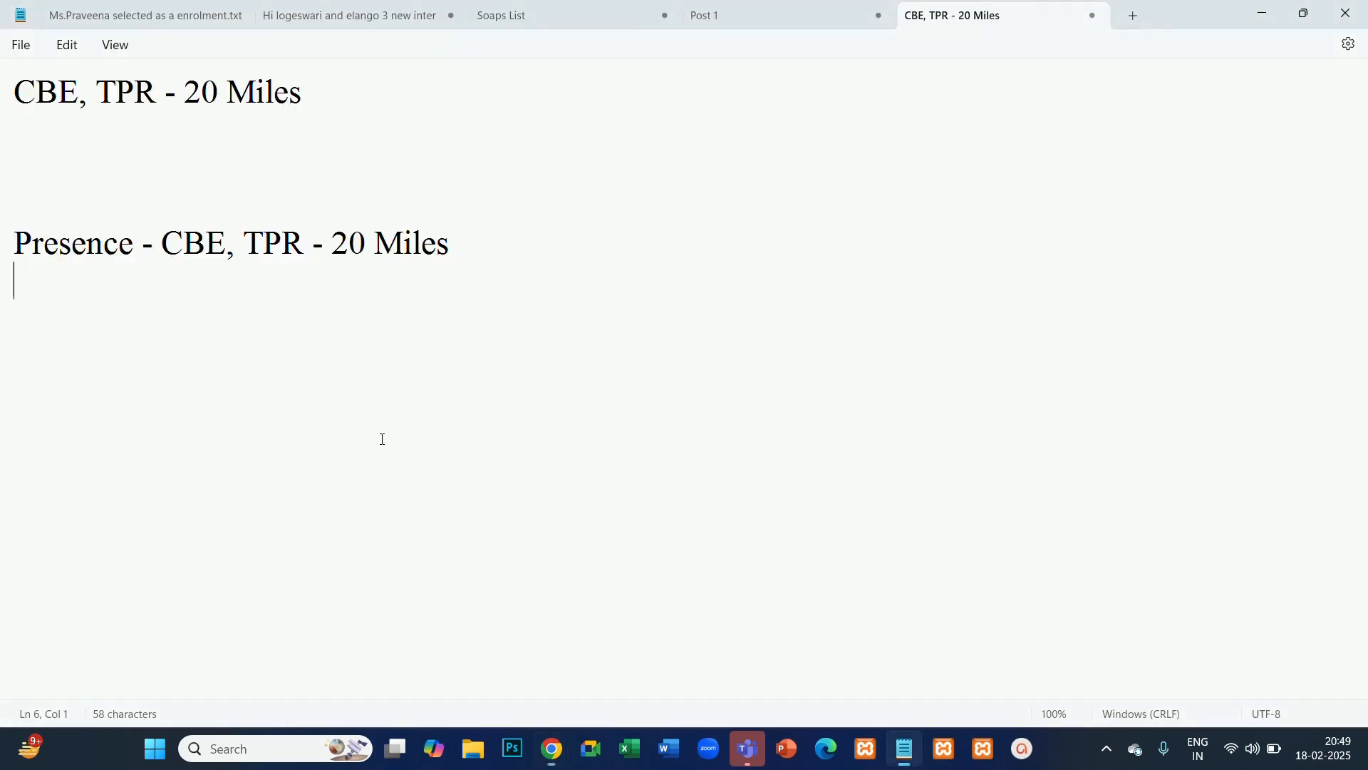
key(Return)
text(Presence or interest:)
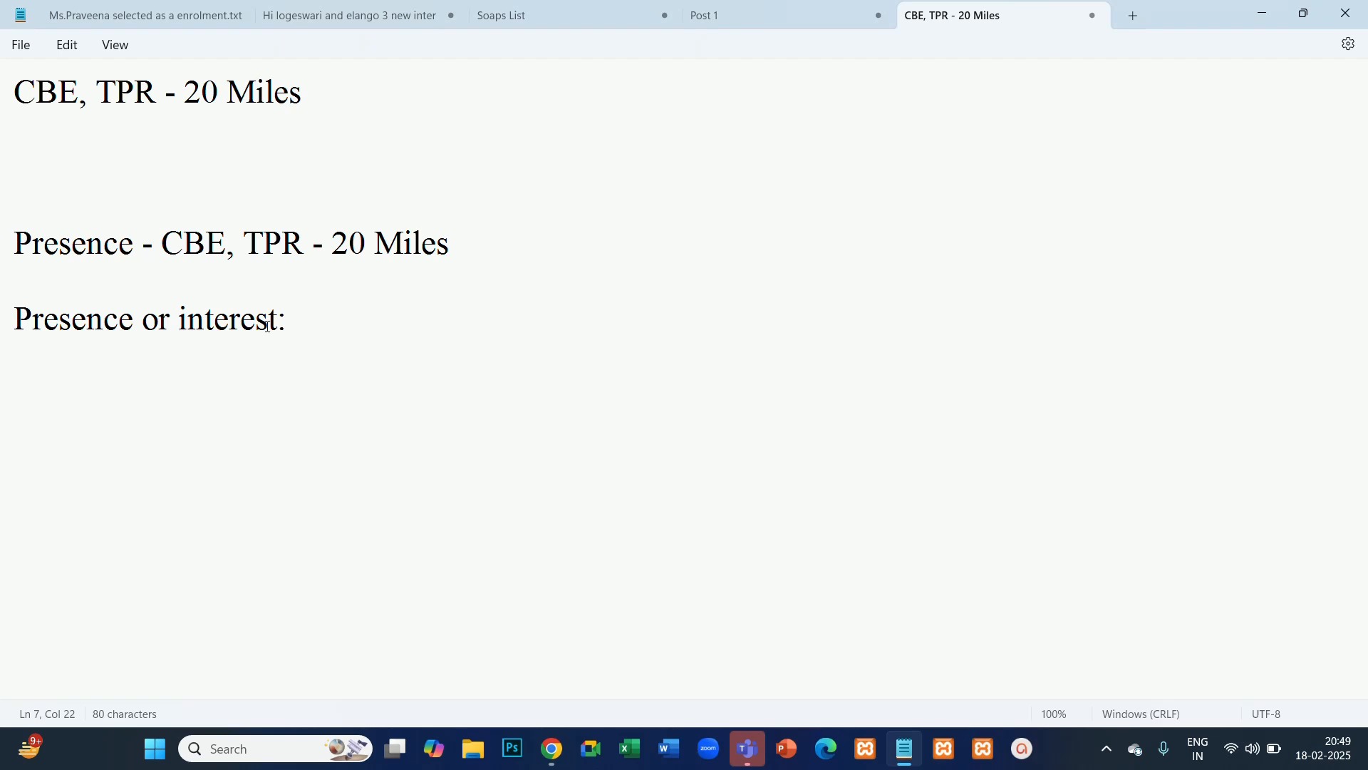
click(491, 251)
key(Delete)
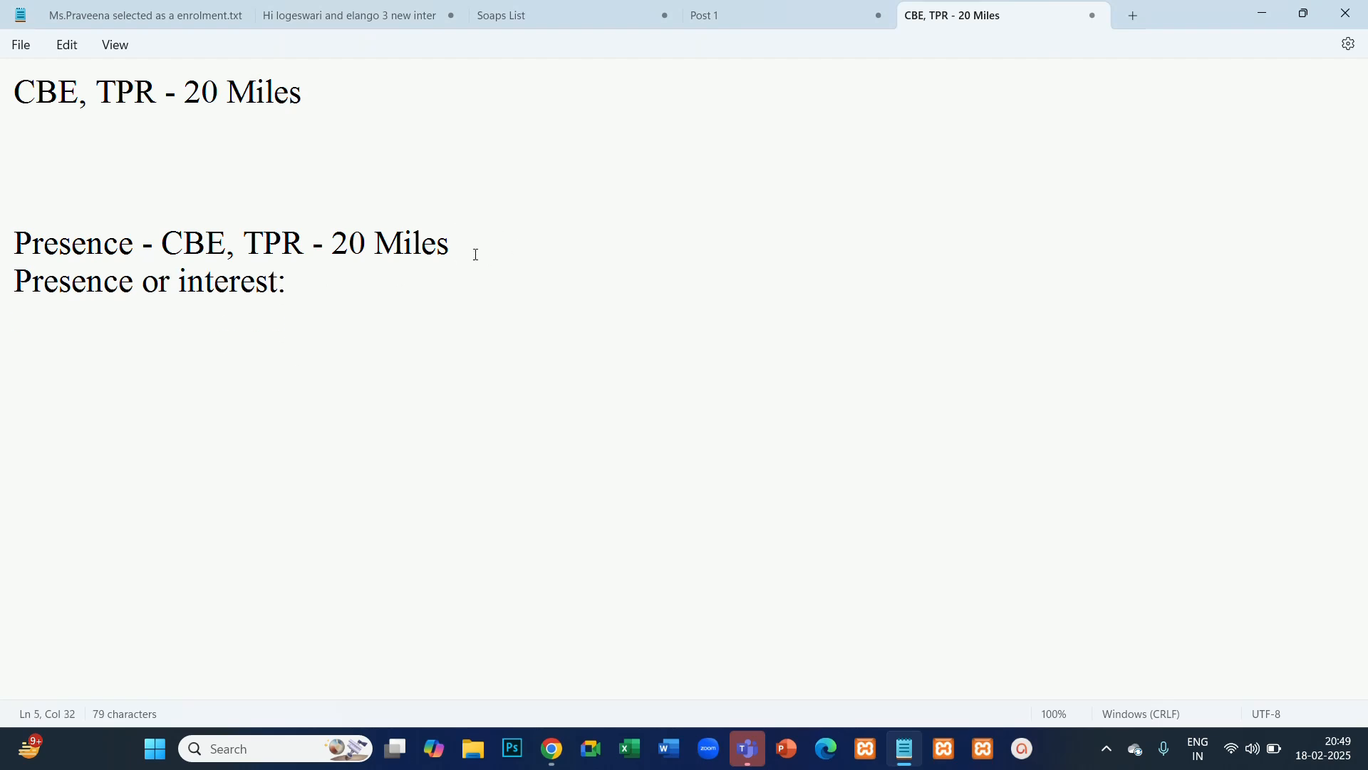
- Copy "CBE, TPR" from the first line, paste it after "Presence or interest:" and add a comma
drag(308, 98, 2, 99)
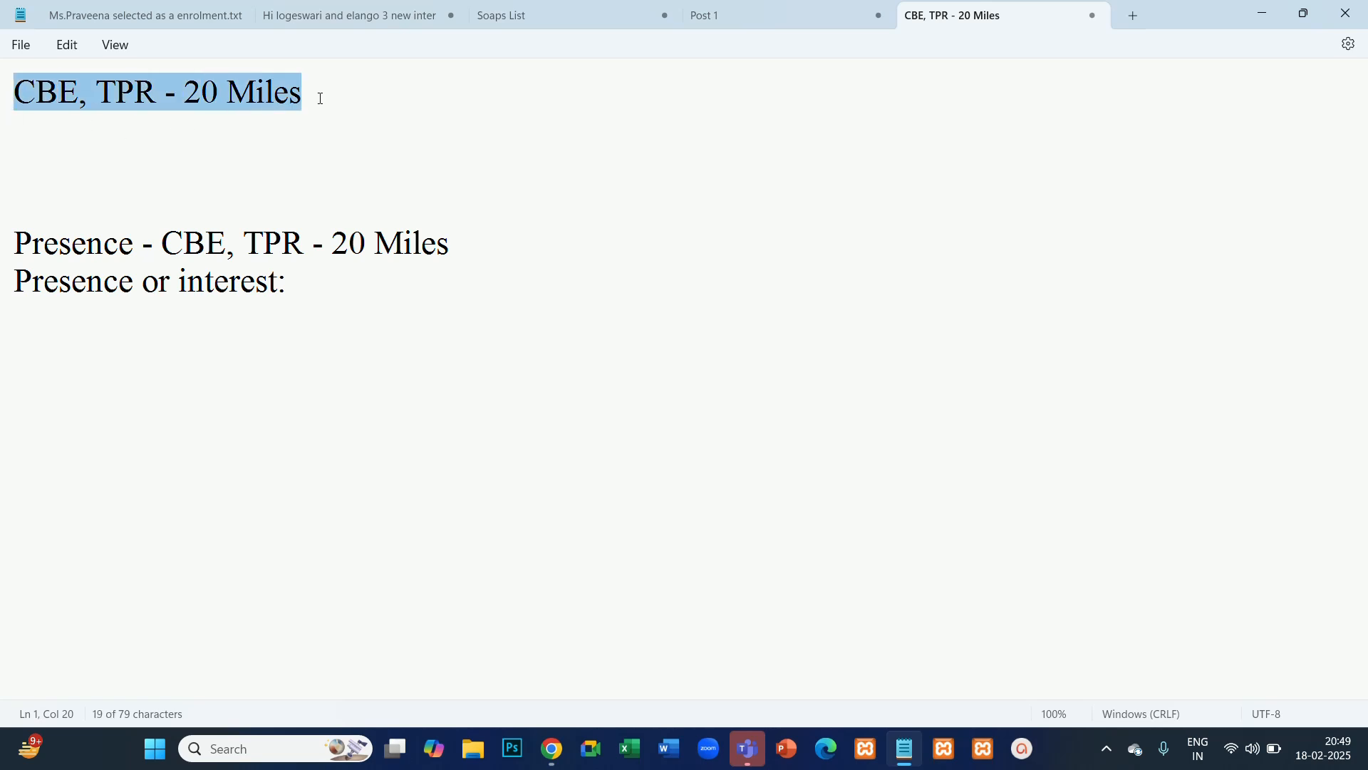
click(300, 129)
drag(289, 280, 3, 281)
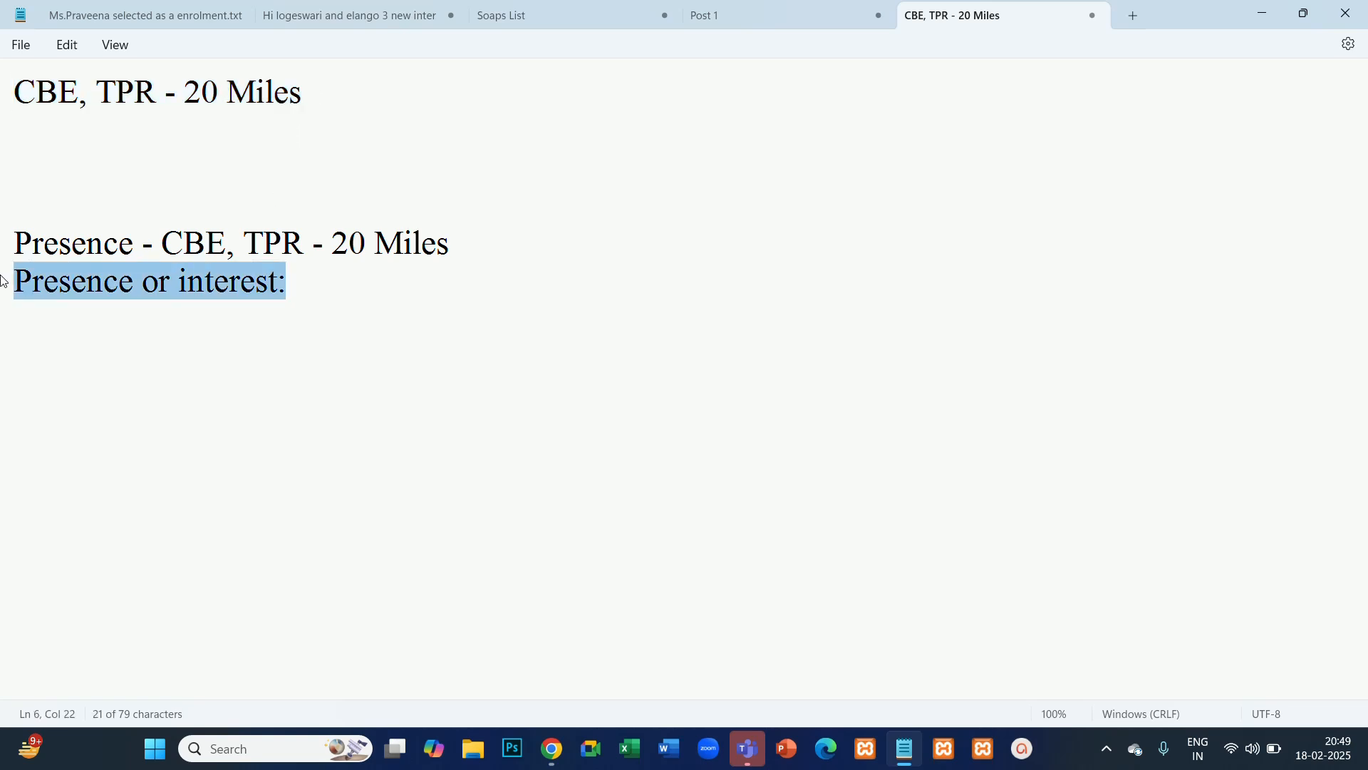
click(285, 373)
click(305, 285)
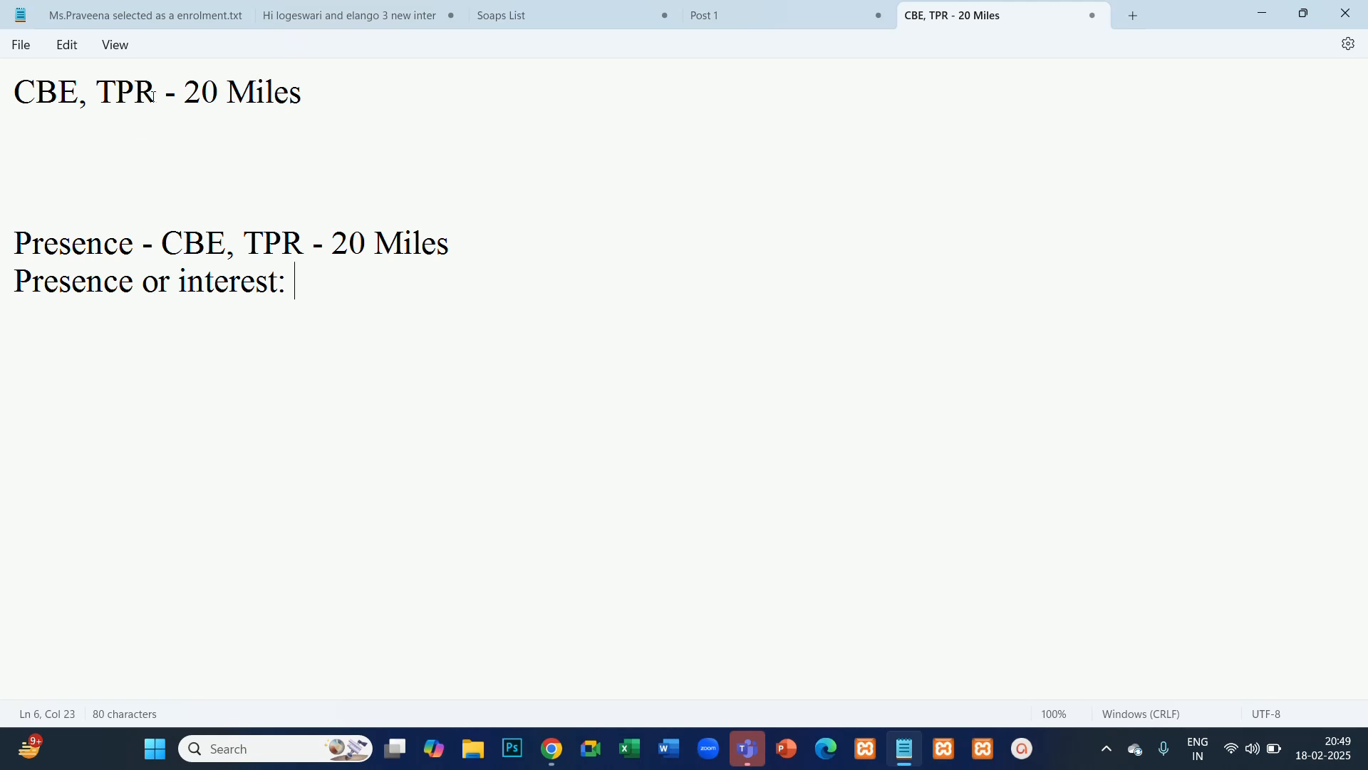
drag(152, 94, 5, 106)
key(ctrl+c)
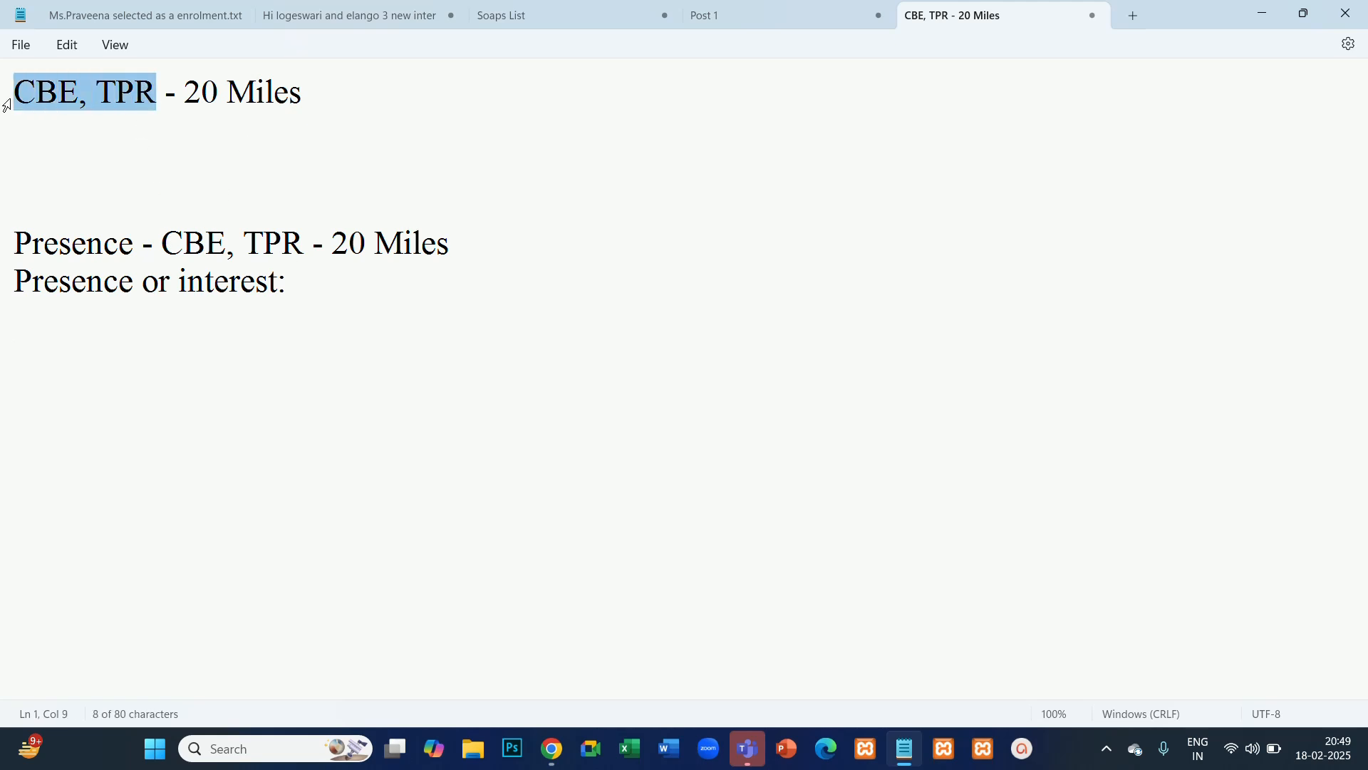
click(318, 283)
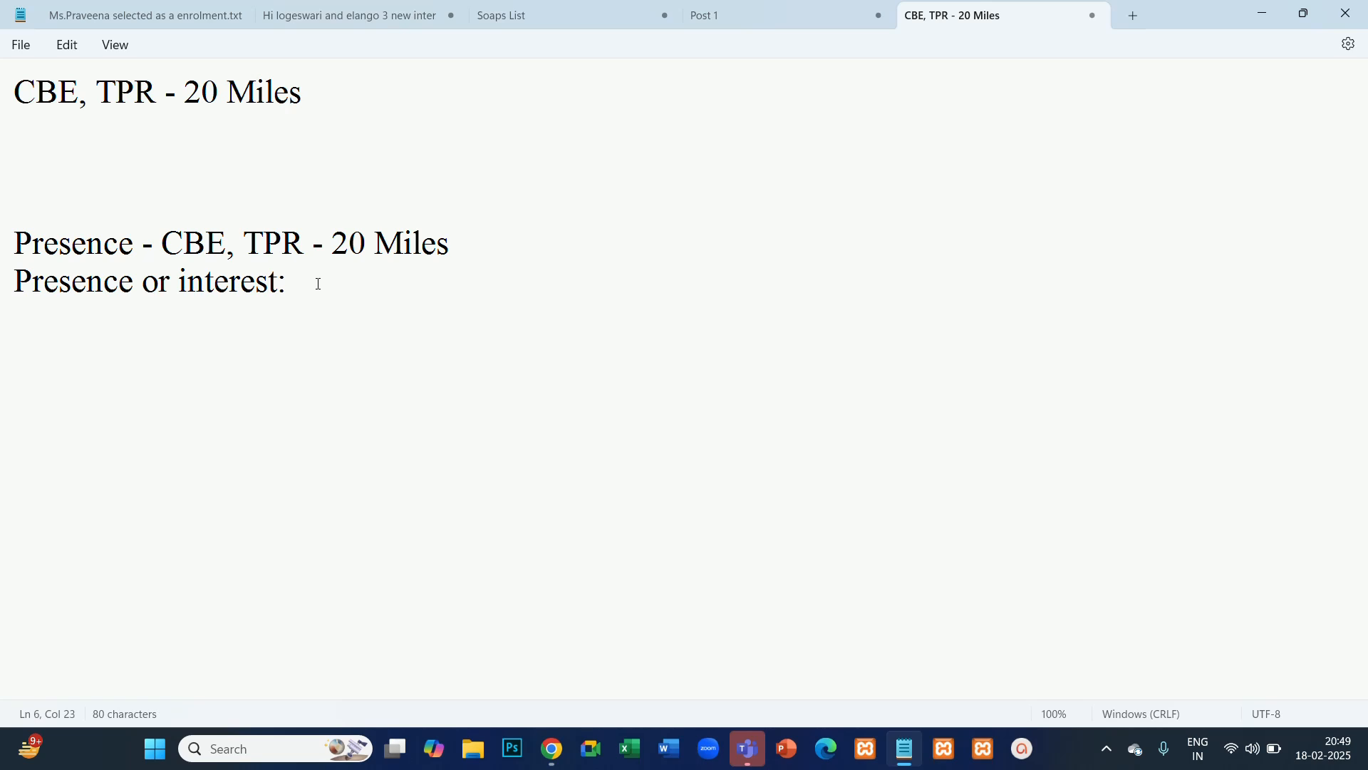
key(ctrl+v)
text(,)
- Append "(interest)" to the "Presence or interest:" line, correcting the word's spelling with the suggested replacement
drag(460, 283, 307, 295)
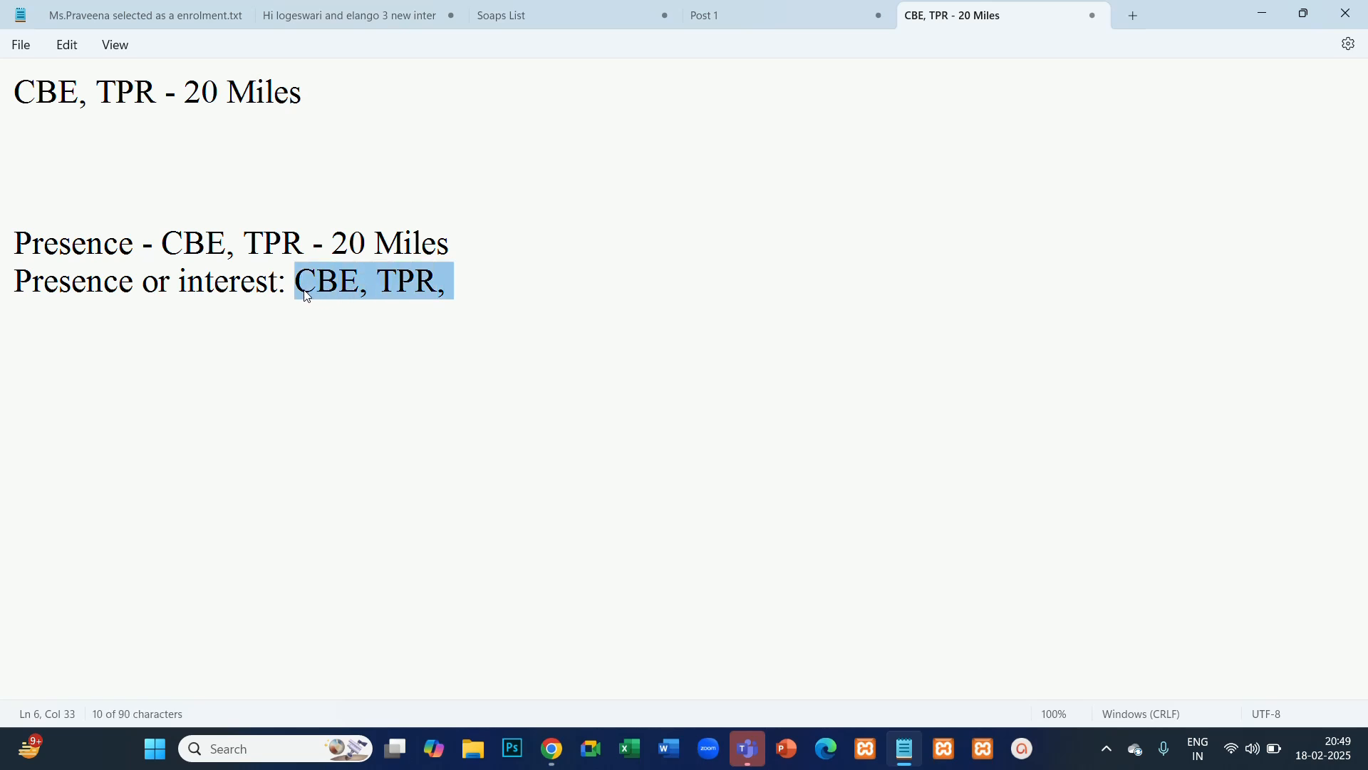
click(482, 293)
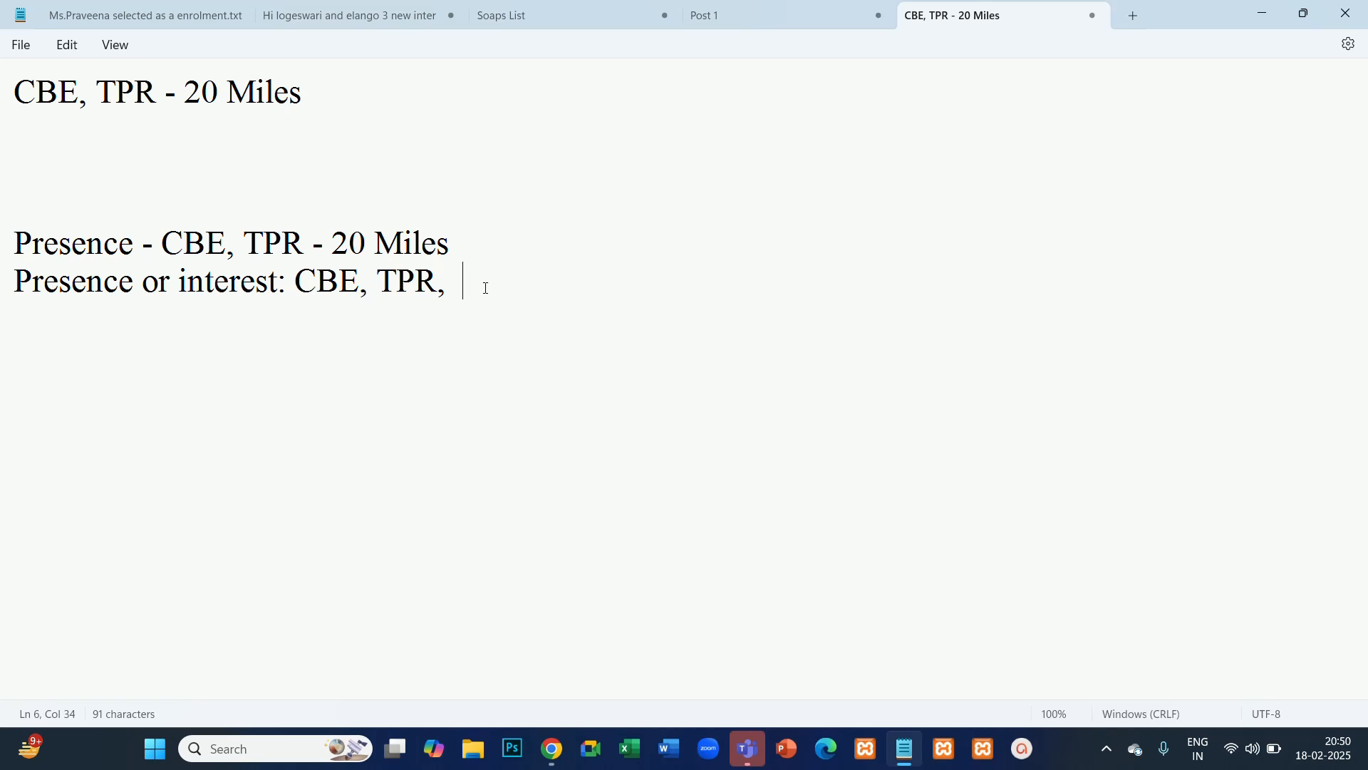
text((intrest))
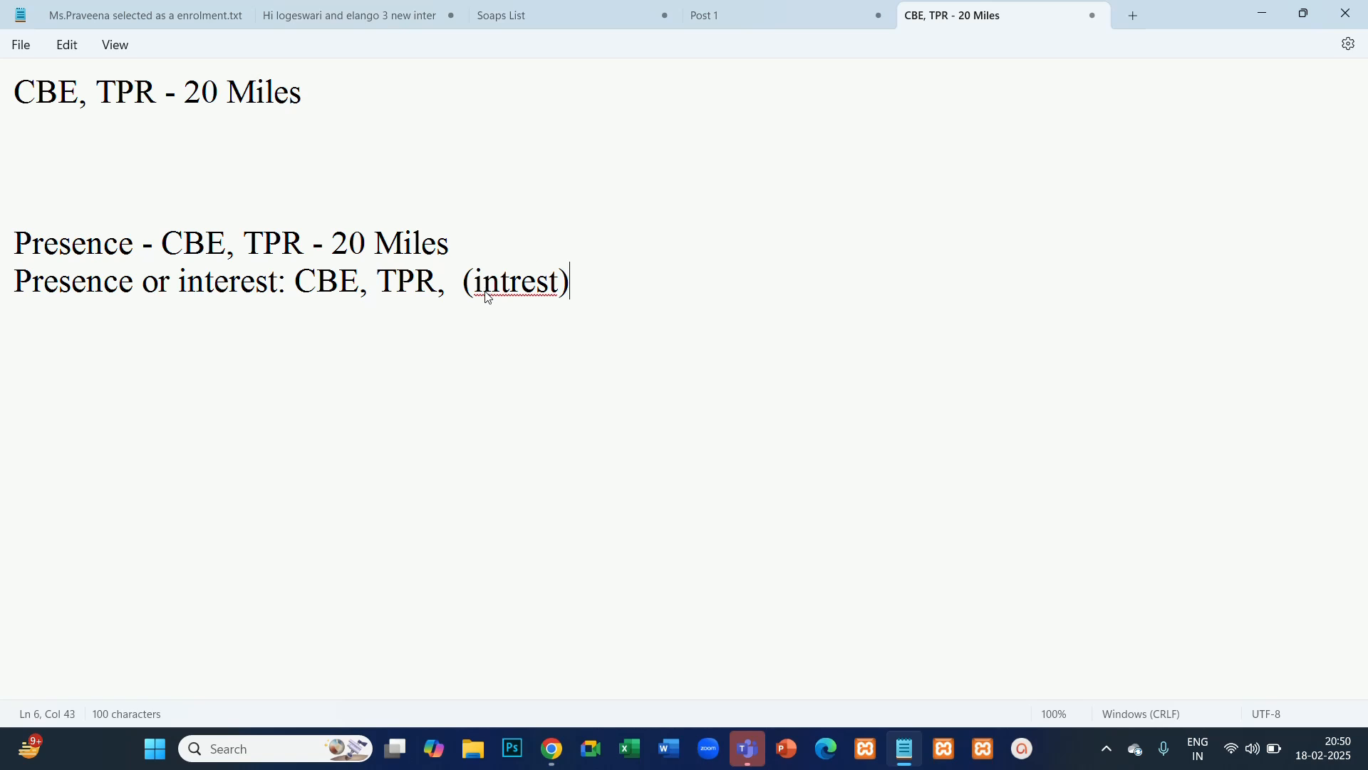
right_click(510, 285)
mouse_move(675, 324)
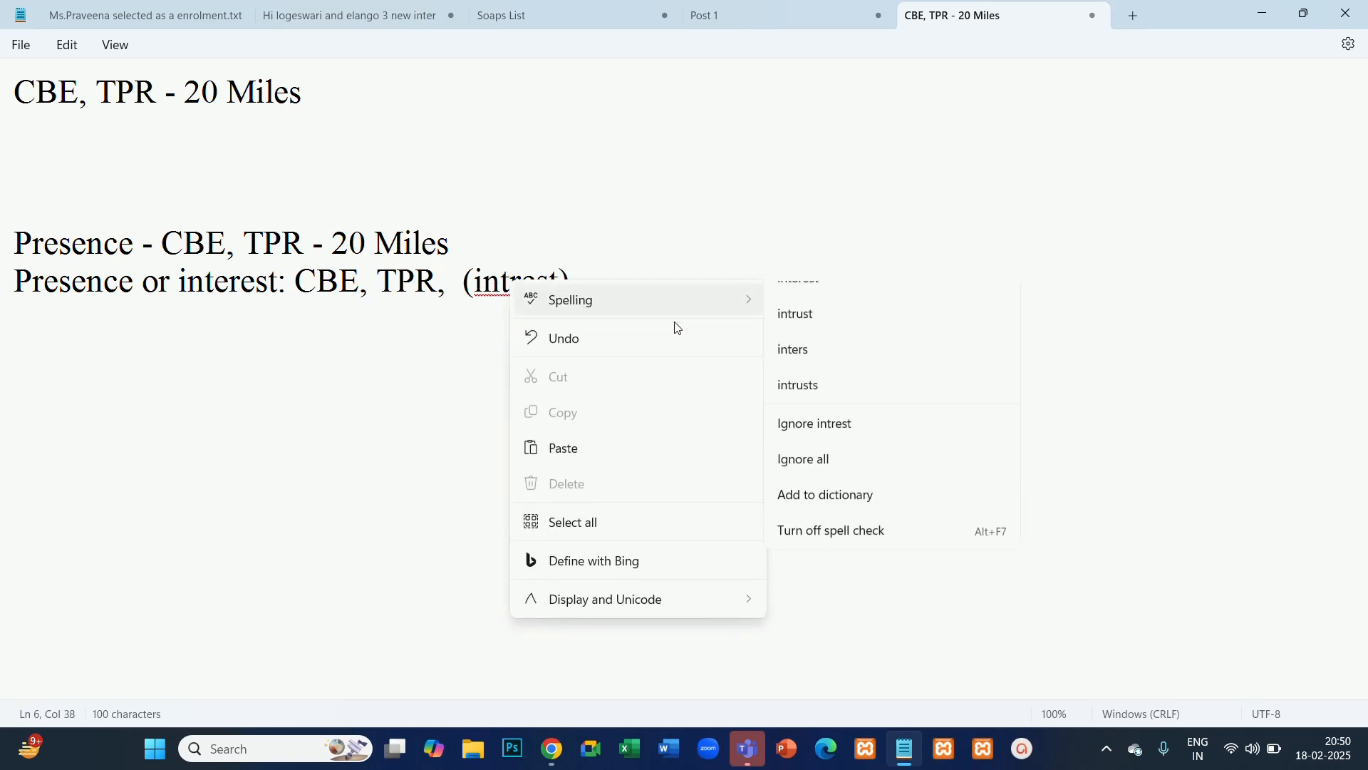
click(813, 306)
click(442, 349)
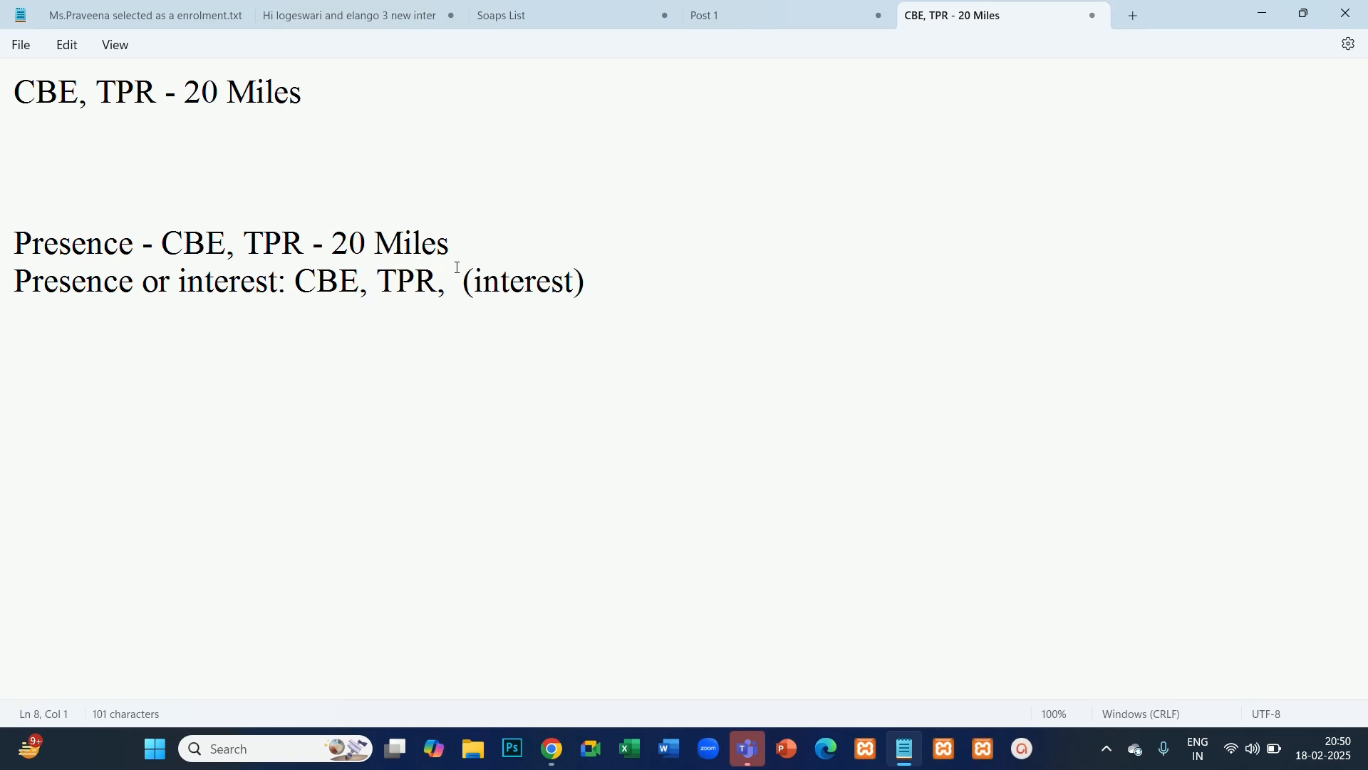
- Compare the "Presence" and "Presence or interest" lines by highlighting their labels, locations and the added interest part
drag(574, 284, 482, 292)
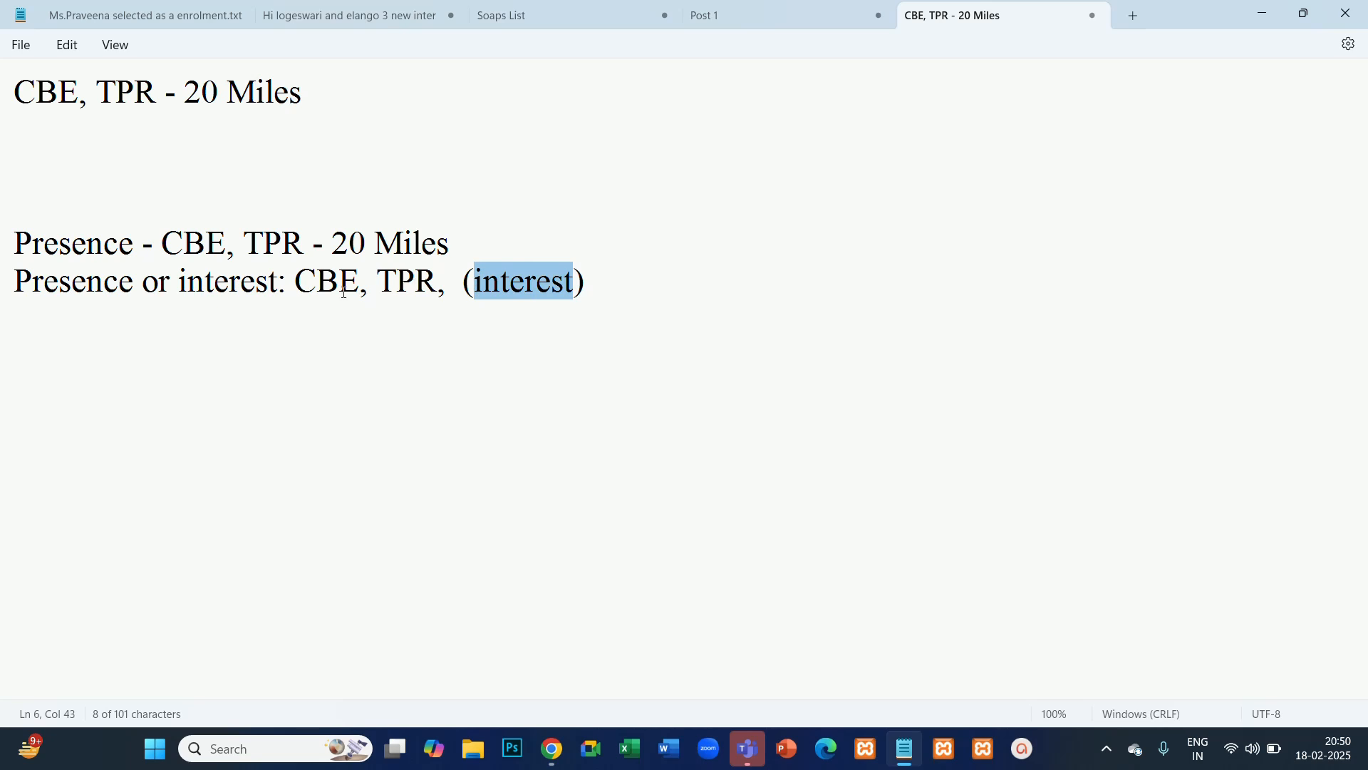
drag(298, 282, 443, 292)
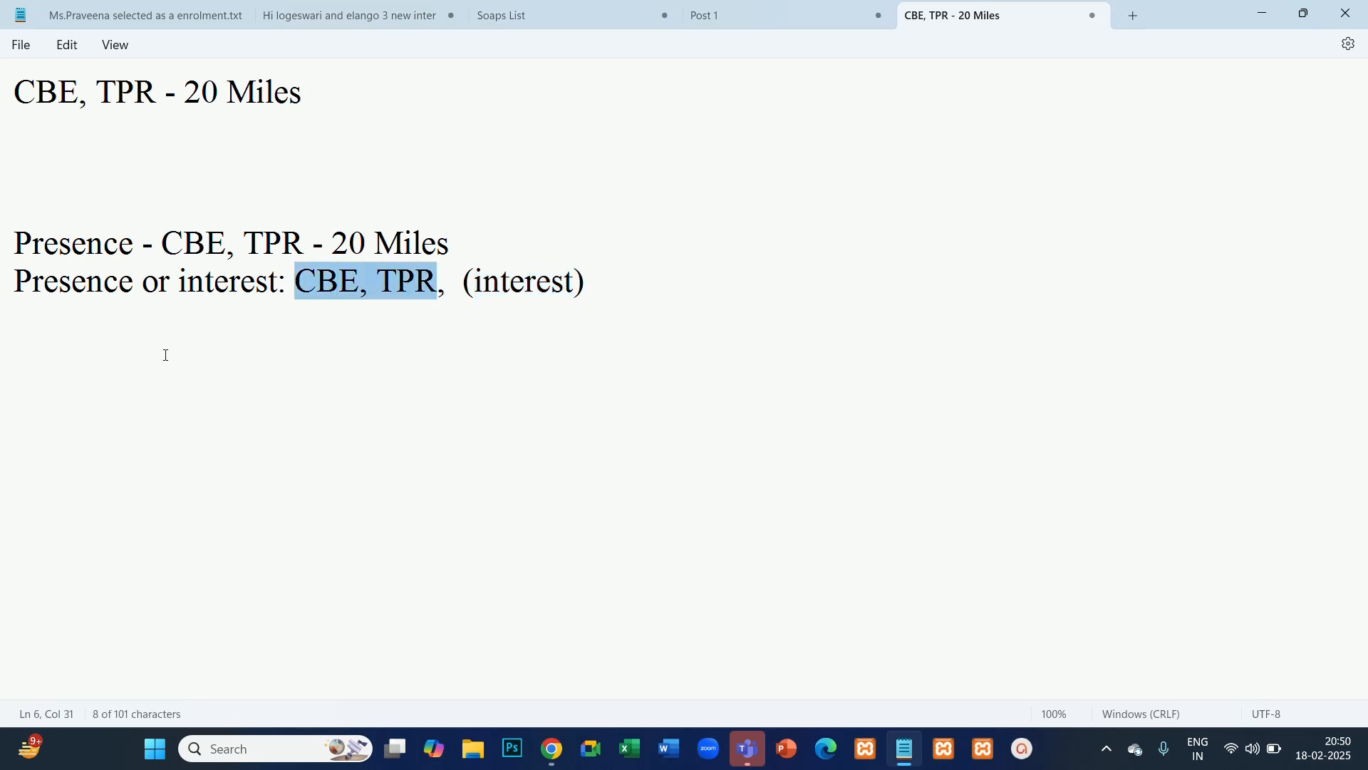
drag(278, 280, 216, 293)
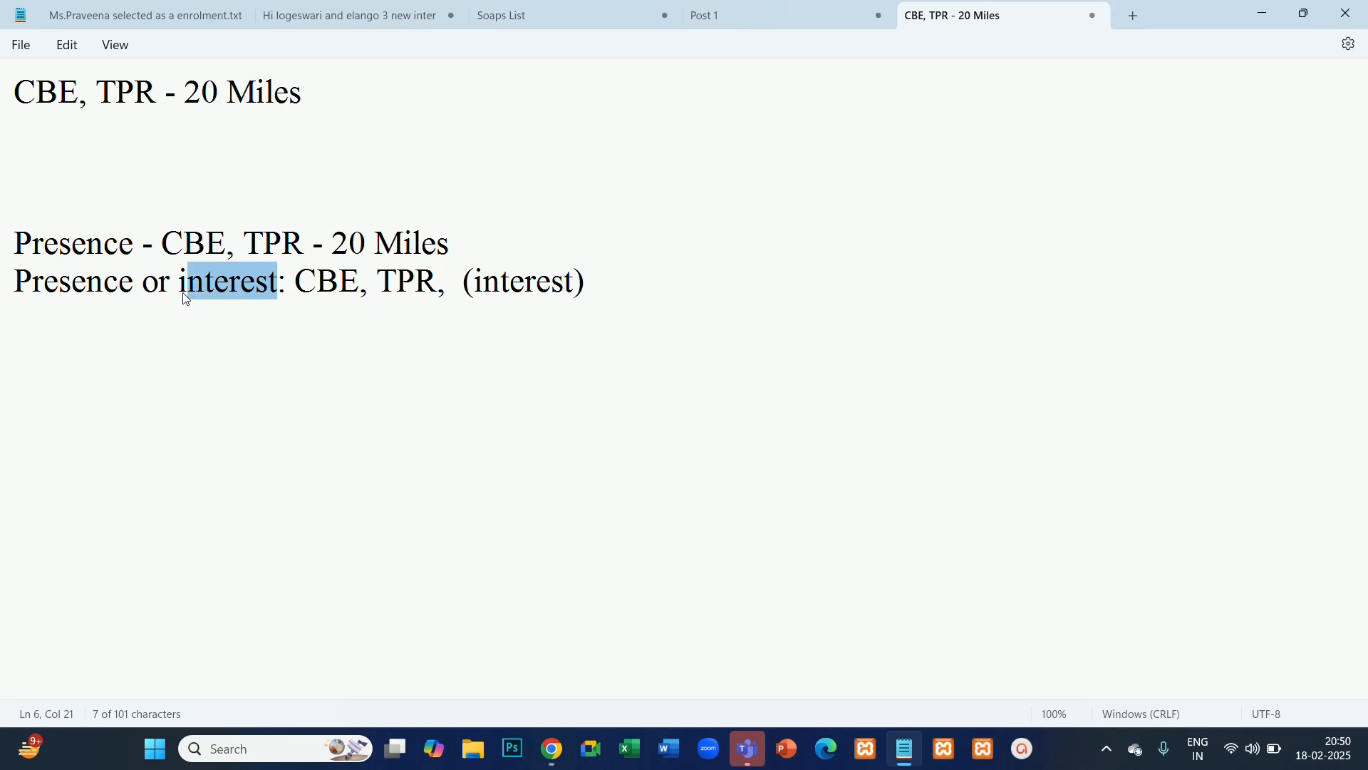
click(202, 365)
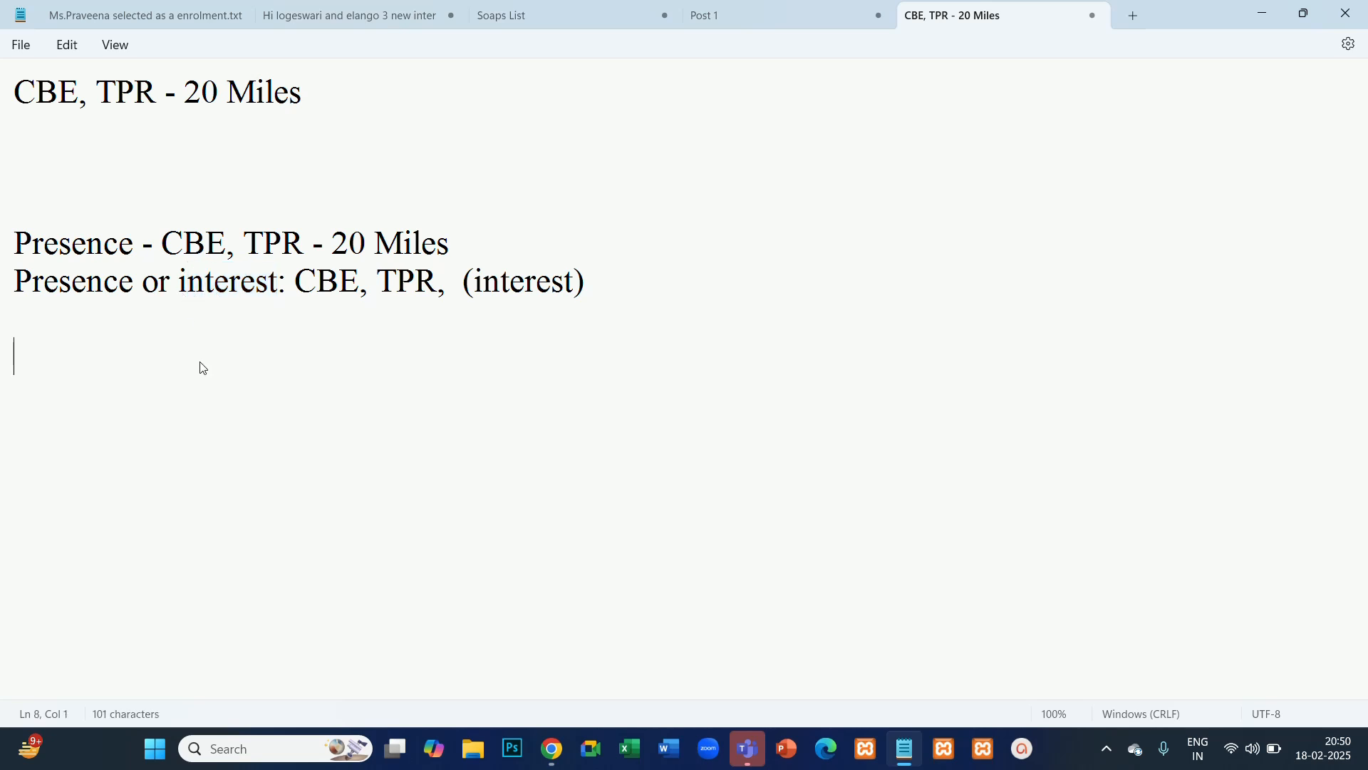
click(534, 279)
click(425, 163)
drag(287, 284, 2, 286)
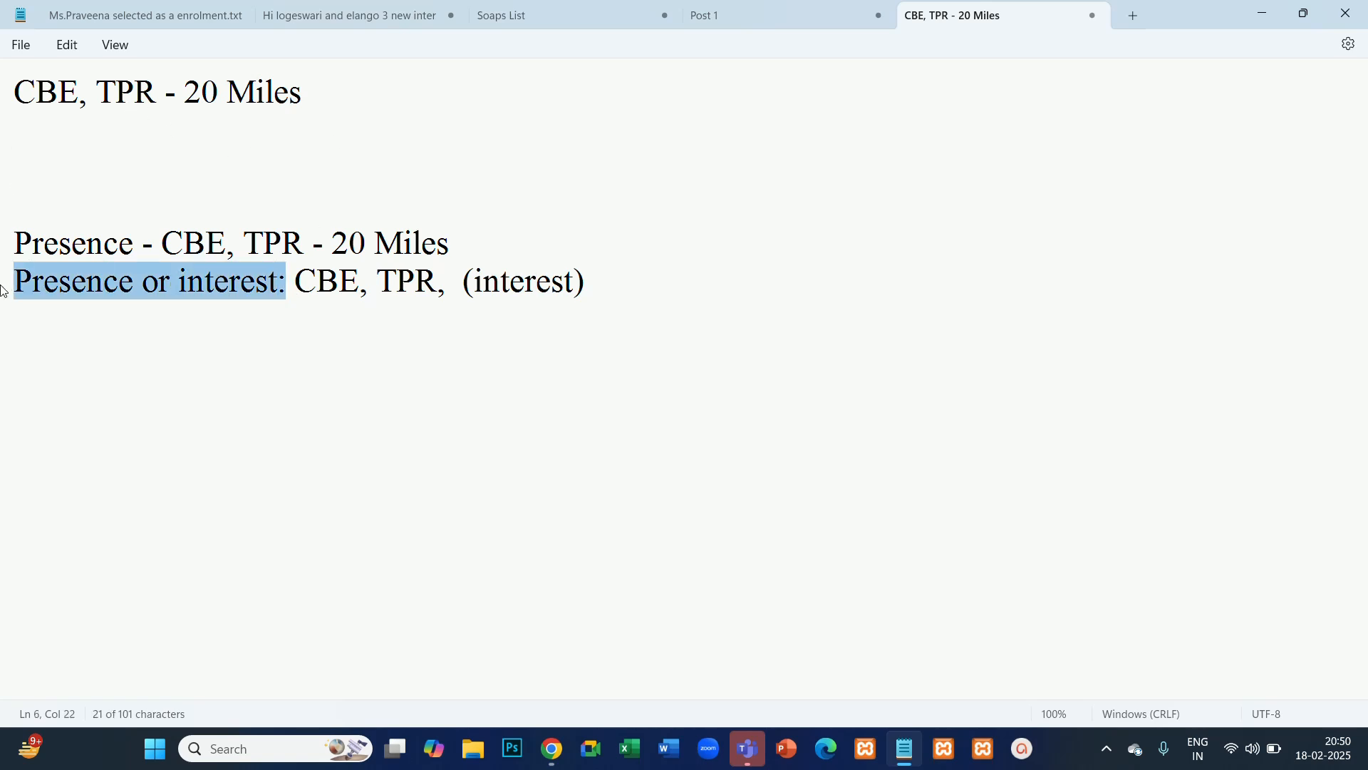
double_click(3, 247)
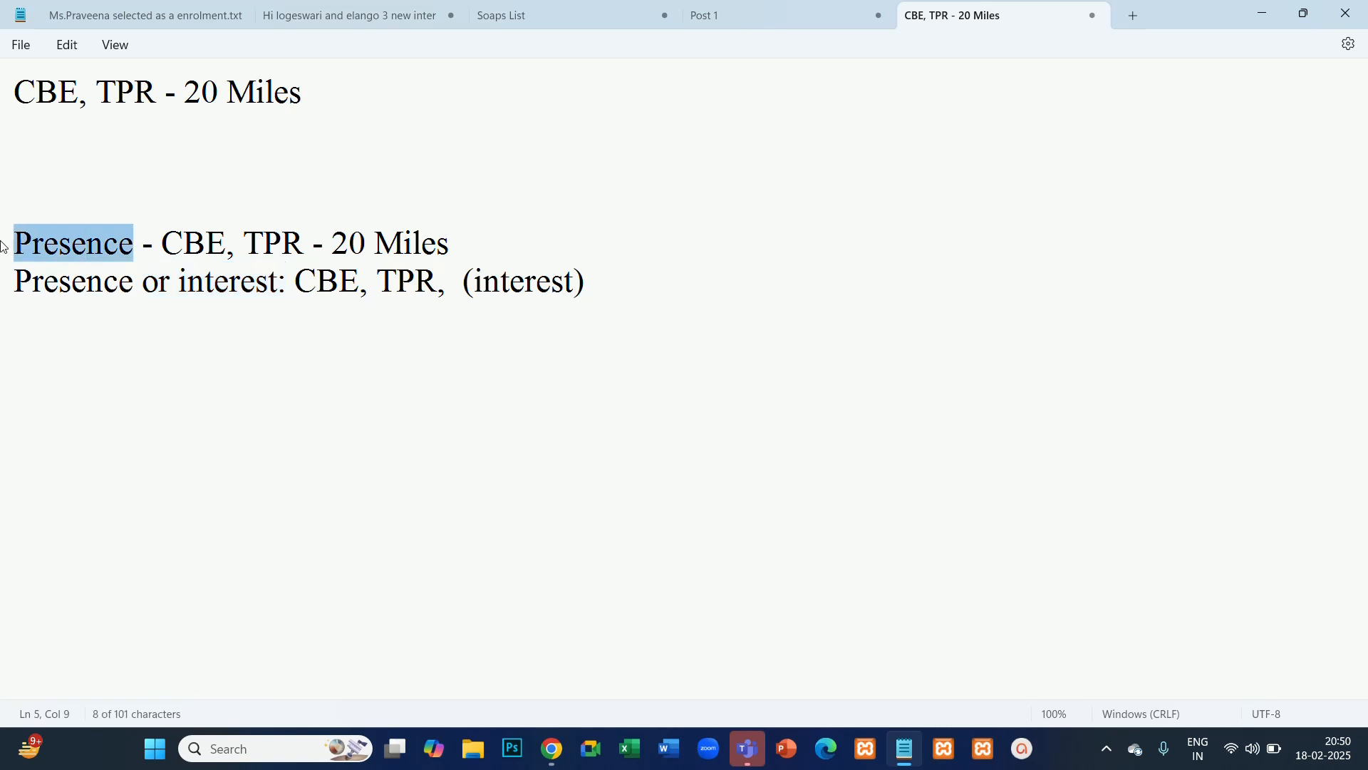
drag(163, 243, 455, 243)
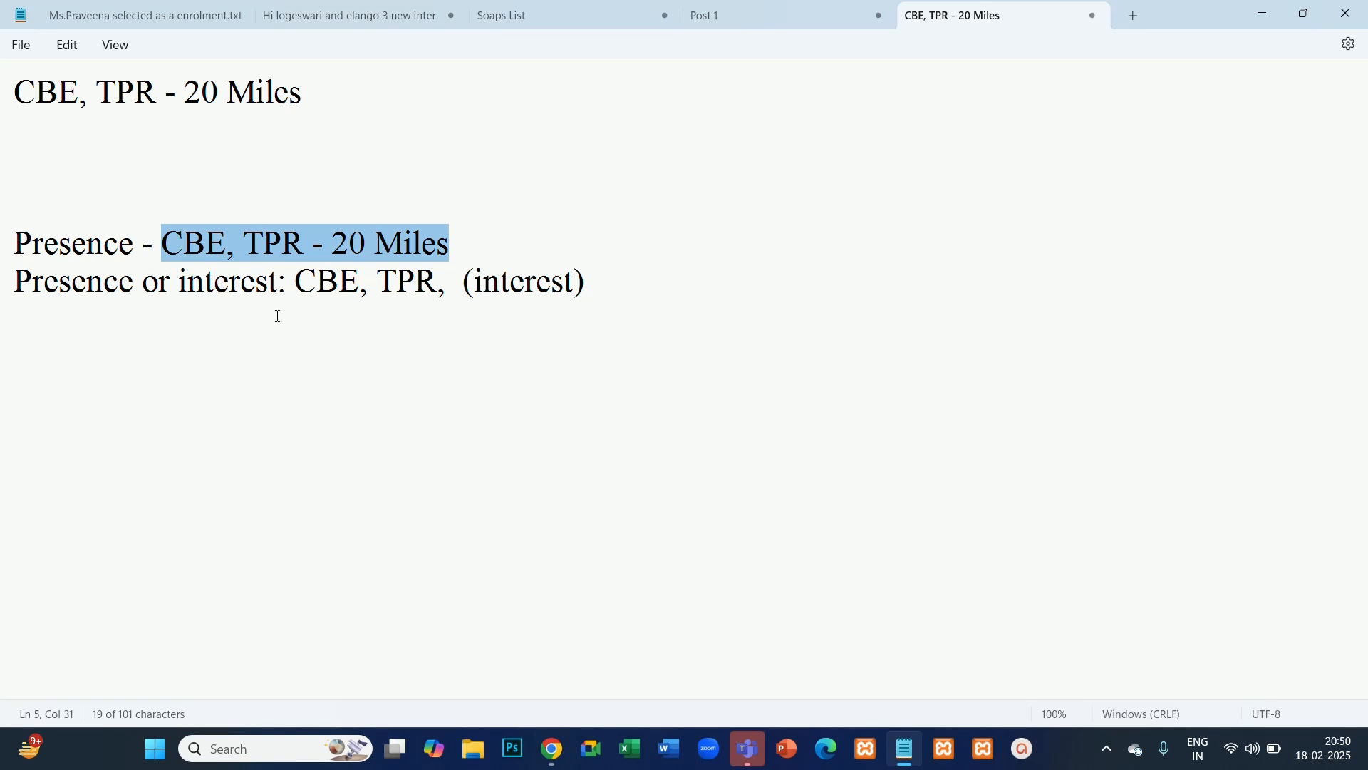
drag(464, 244, 174, 241)
click(223, 452)
drag(143, 246, 285, 285)
click(67, 487)
click(143, 449)
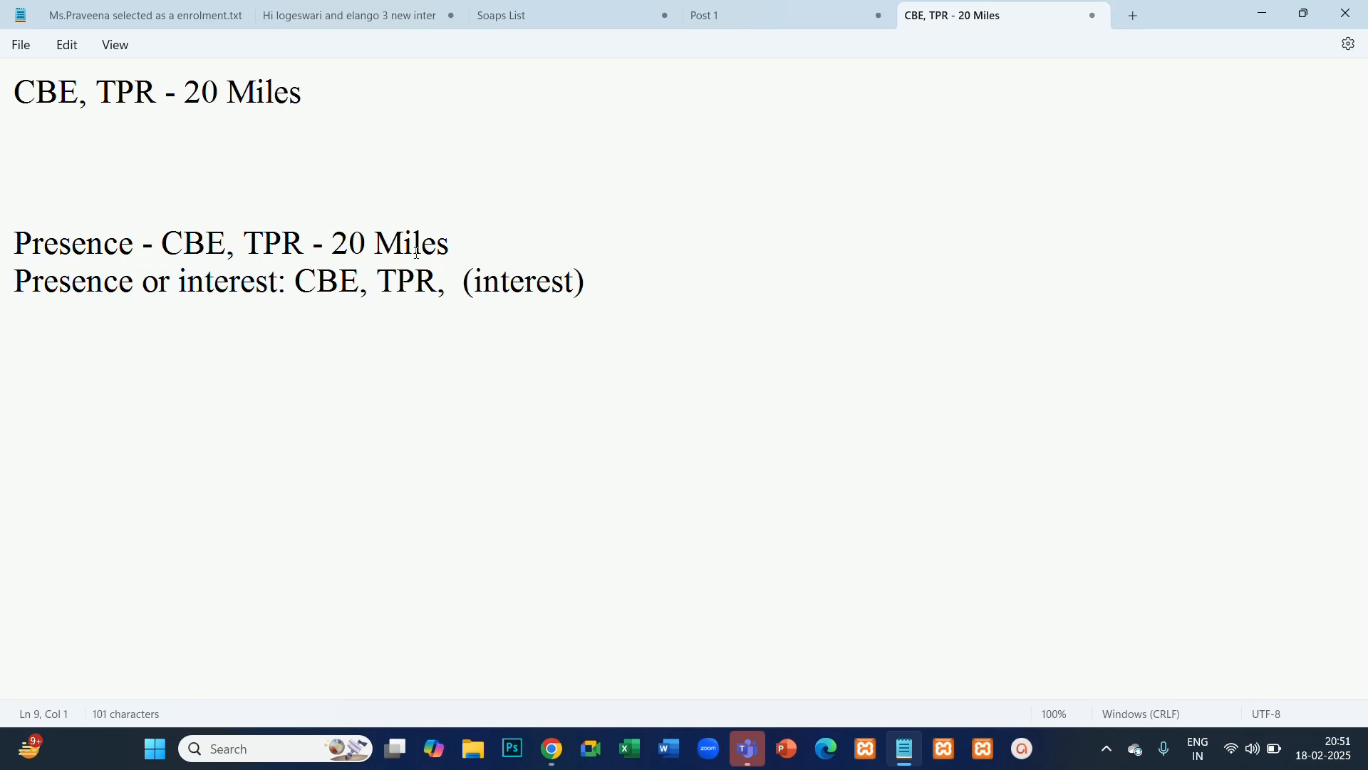
click(472, 250)
drag(472, 250, 293, 300)
click(21, 356)
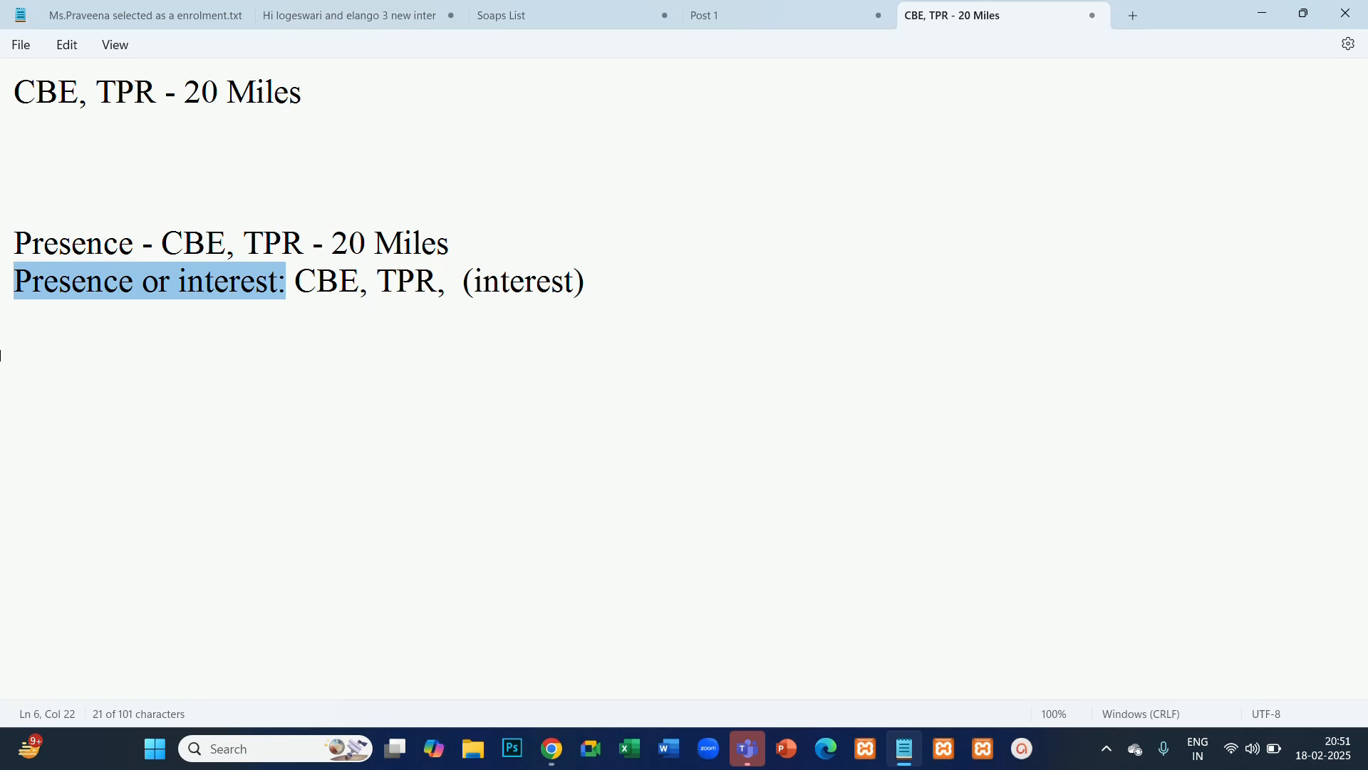
- Append "(broad" after "(interest)" on the "Presence or interest:" line
click(356, 368)
drag(588, 283, 22, 292)
click(285, 385)
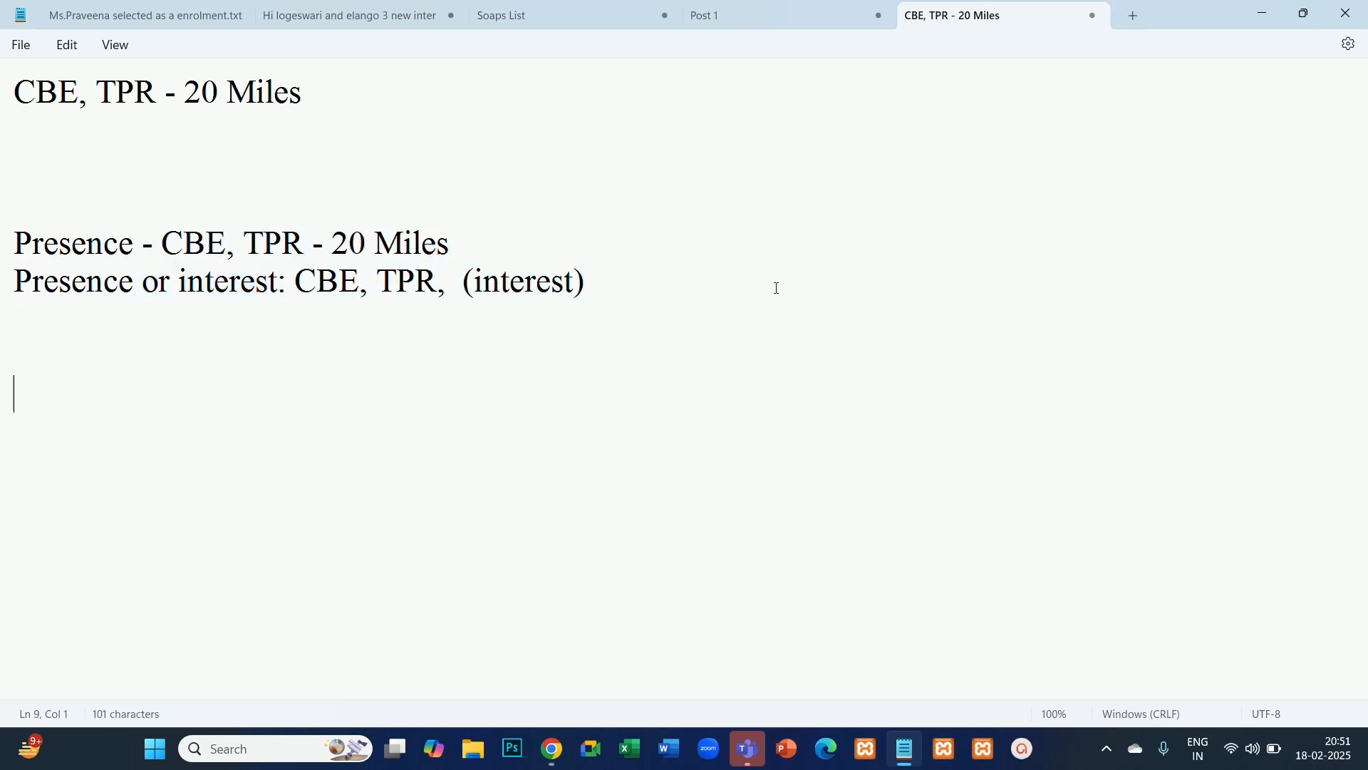
click(603, 297)
text((broad)
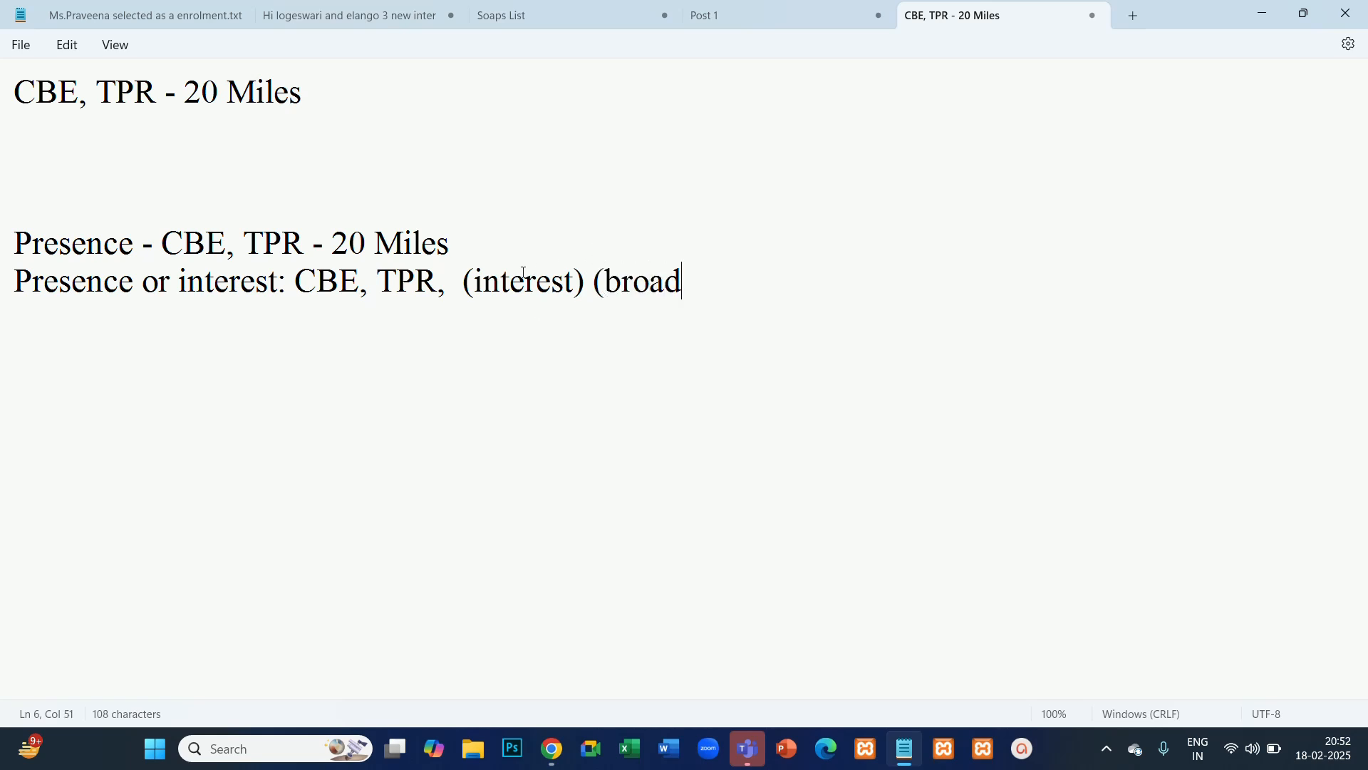
- Compare the Presence line with the "Presence or interest:" line by highlighting each in turn, including the word "broad"
drag(460, 244, 1, 247)
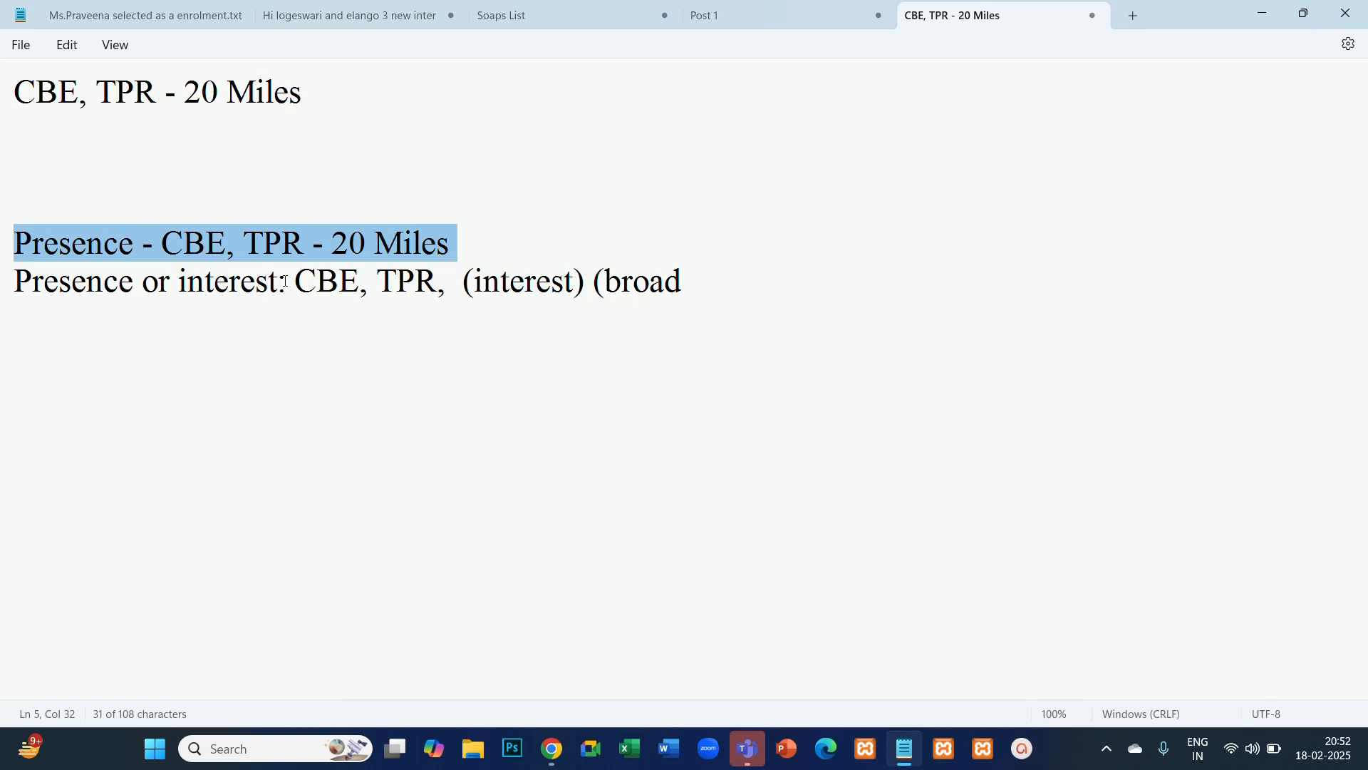
drag(285, 281, 27, 299)
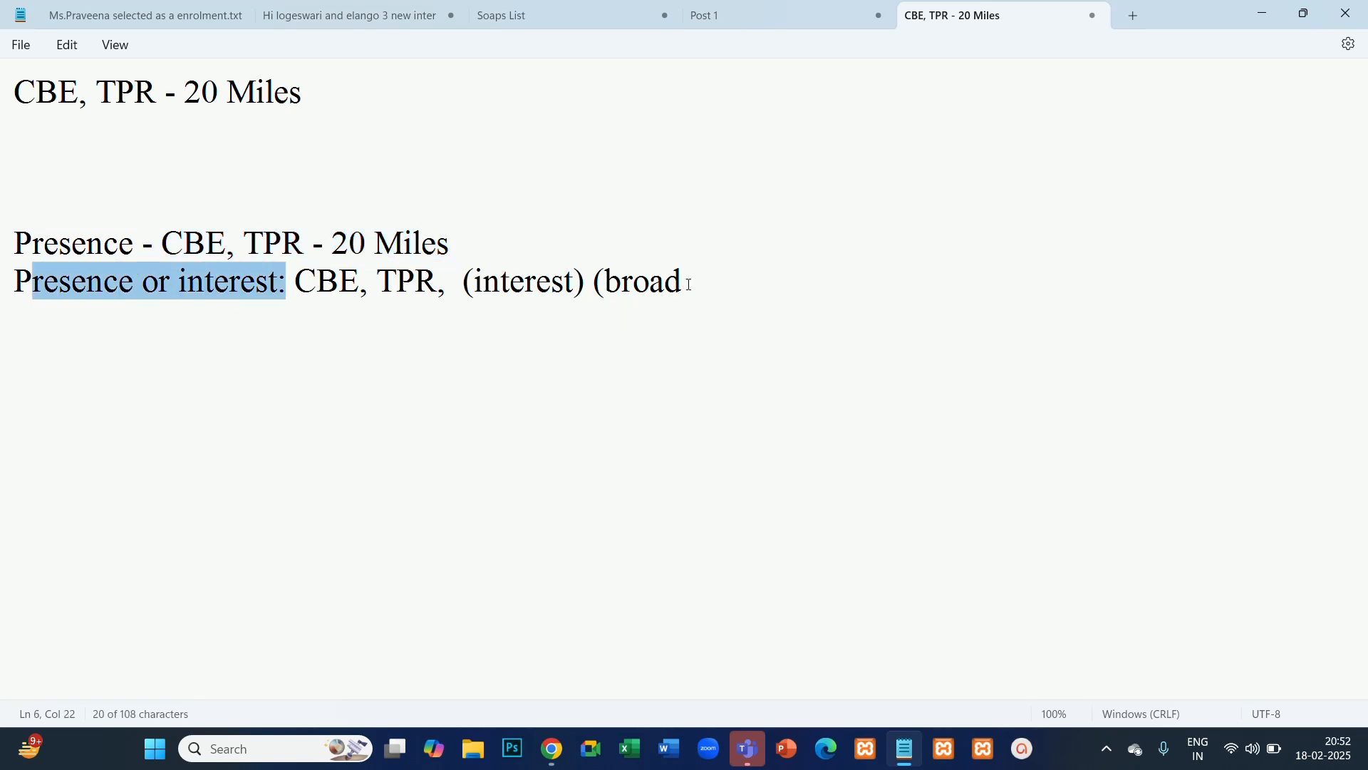
drag(689, 285, 609, 290)
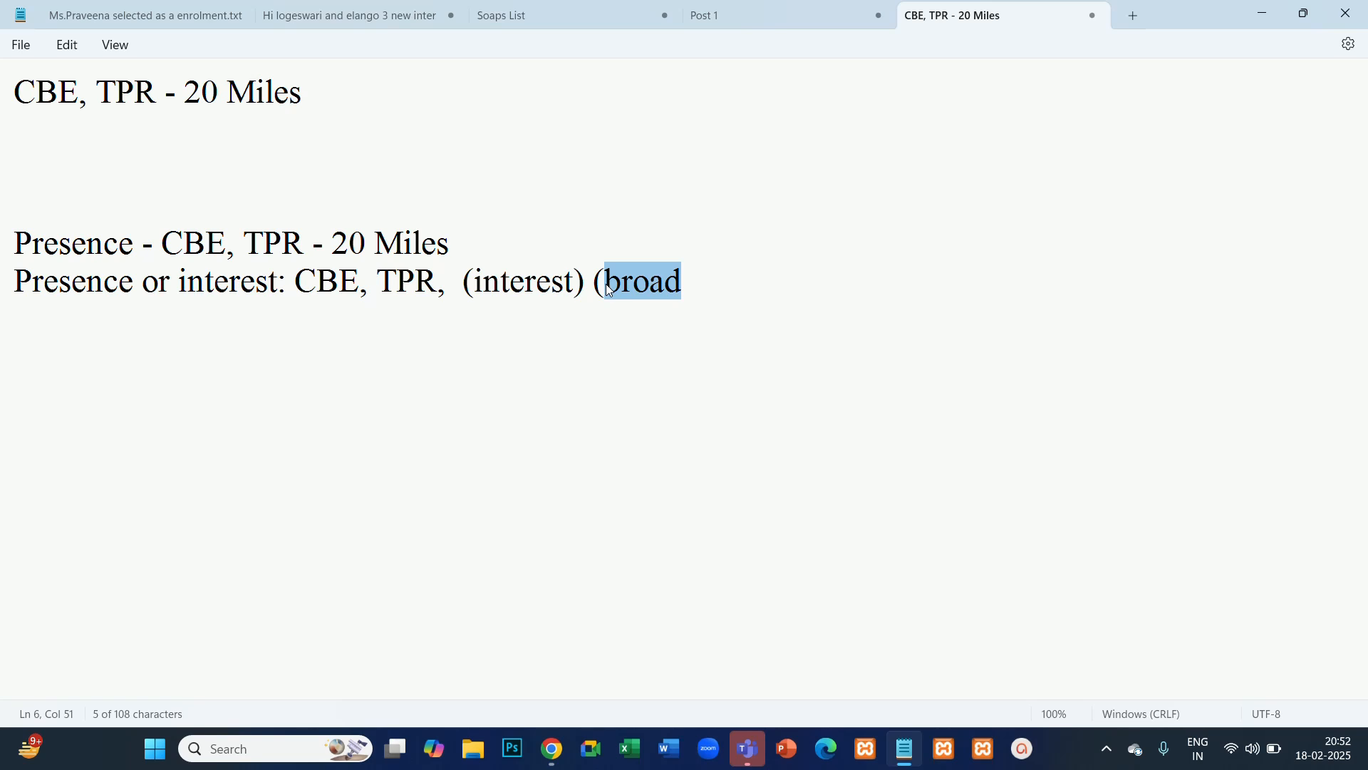
click(627, 317)
drag(685, 285, 599, 274)
click(528, 396)
click(153, 242)
- Append "(100)" to the Presence line and replace "broad" with "1 cr)" on the line below
click(484, 239)
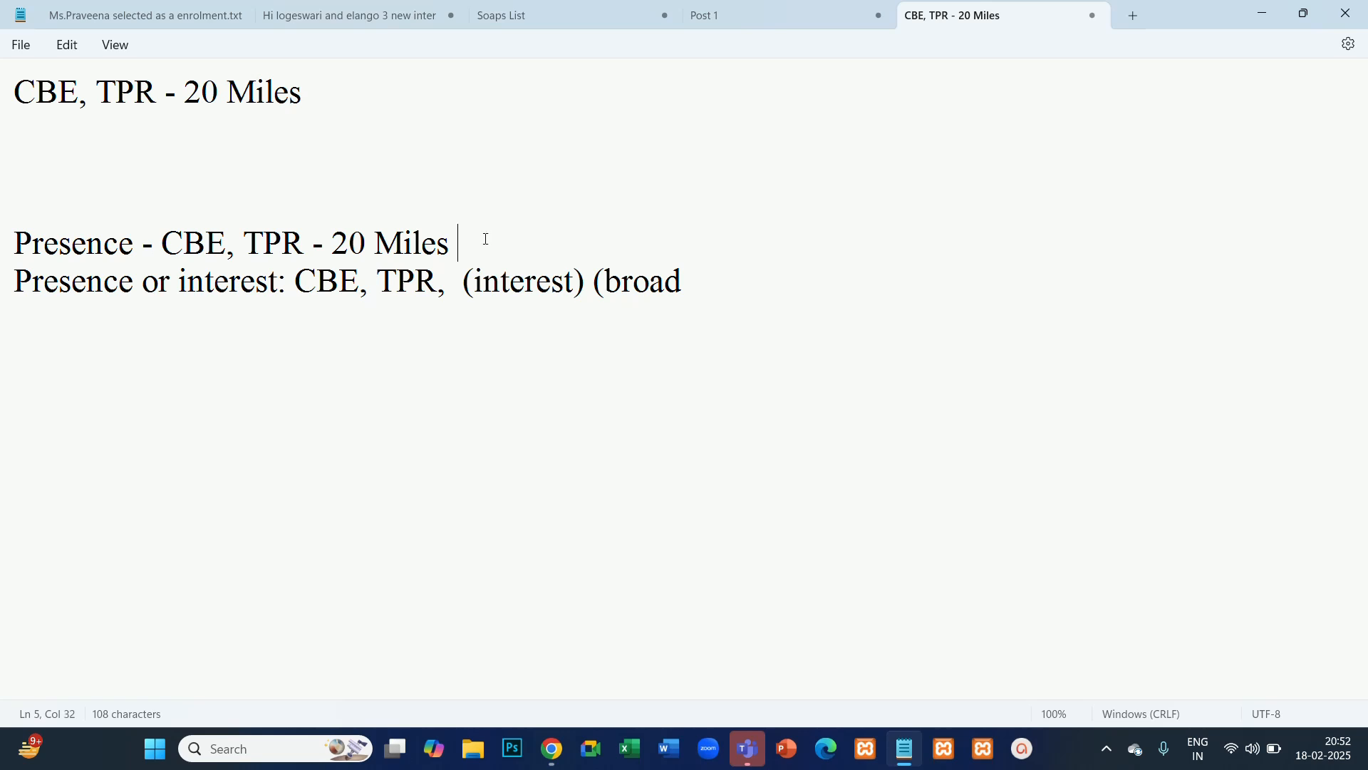
text((100))
click(697, 279)
key(BackSpace)
key(BackSpace)
key(BackSpace)
key(BackSpace)
key(BackSpace)
text(1)
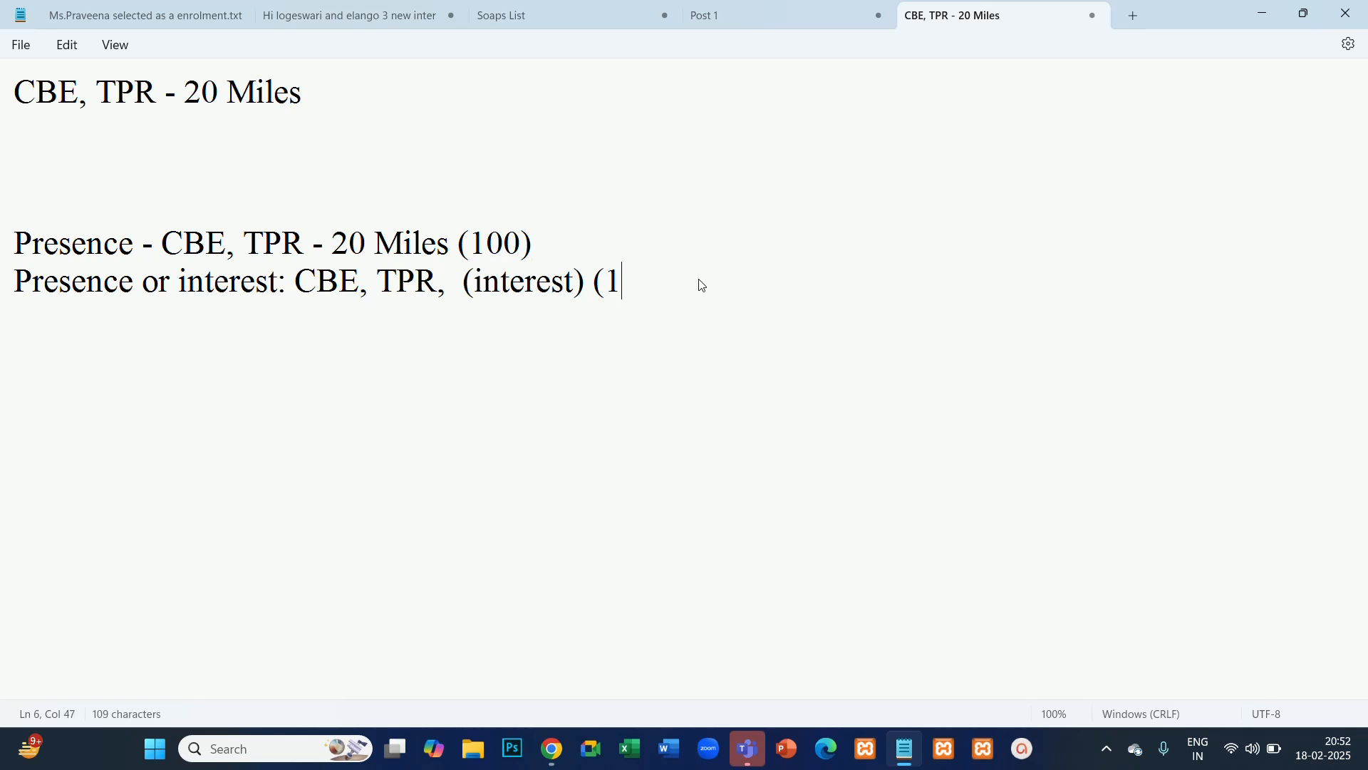
text( cr))
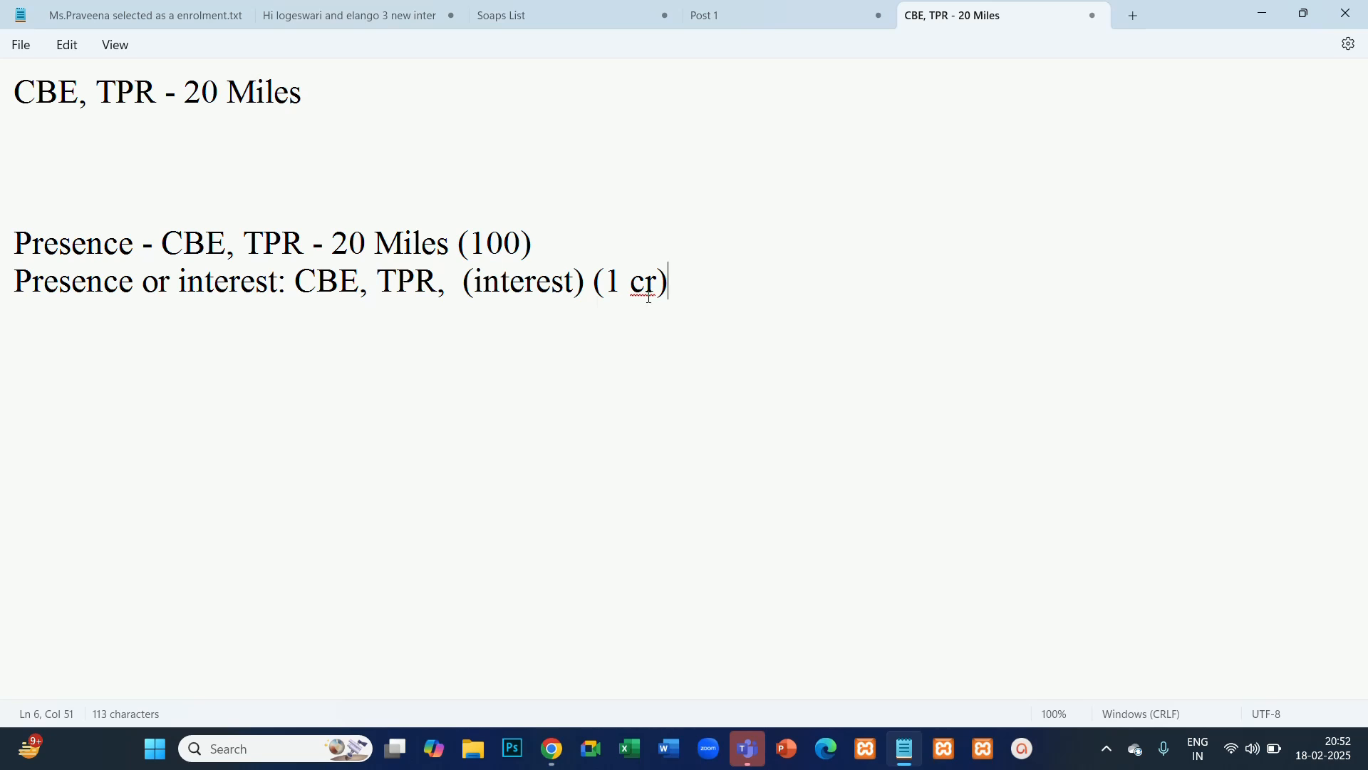
- Highlight the "(1 cr)" audience figure on the "Presence or interest:" line to point out its reach
drag(691, 297, 602, 299)
click(656, 342)
drag(699, 275, 673, 291)
click(596, 345)
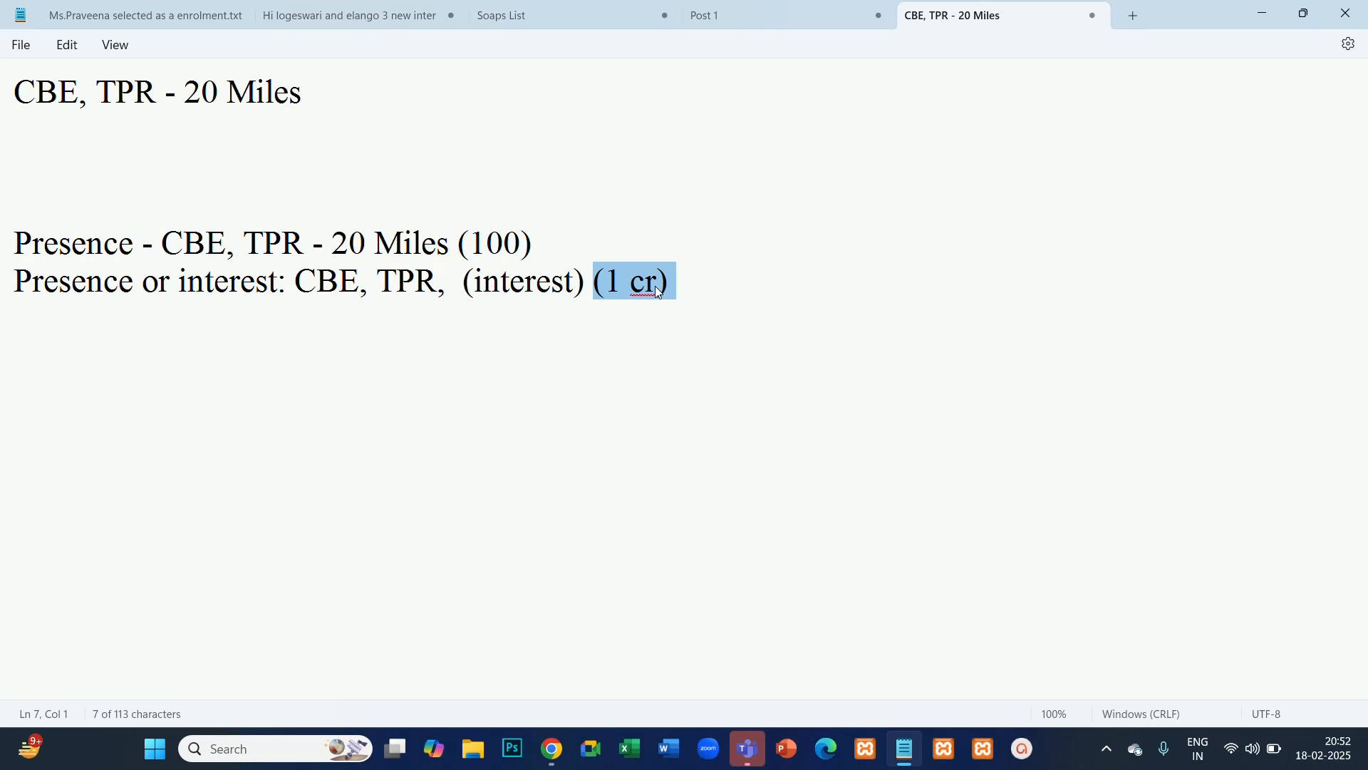
click(703, 288)
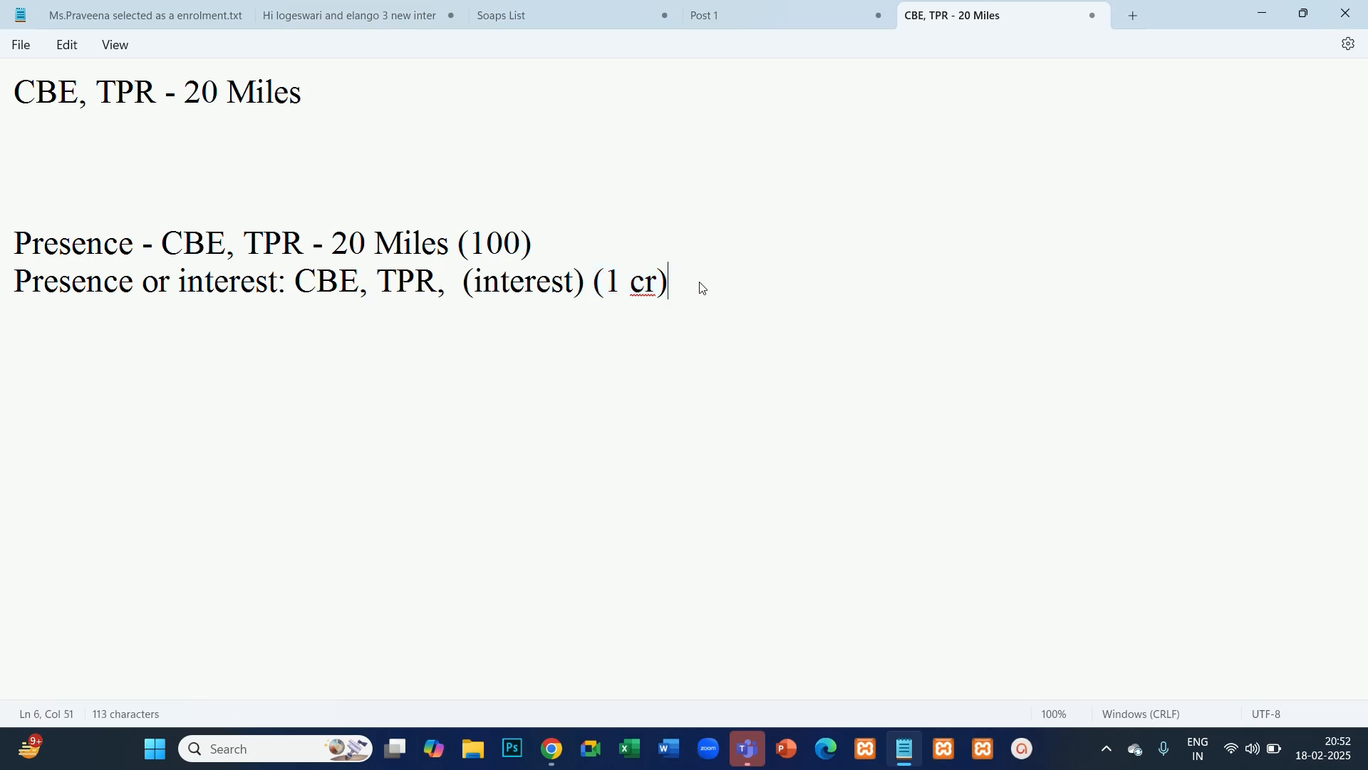
drag(703, 282, 599, 293)
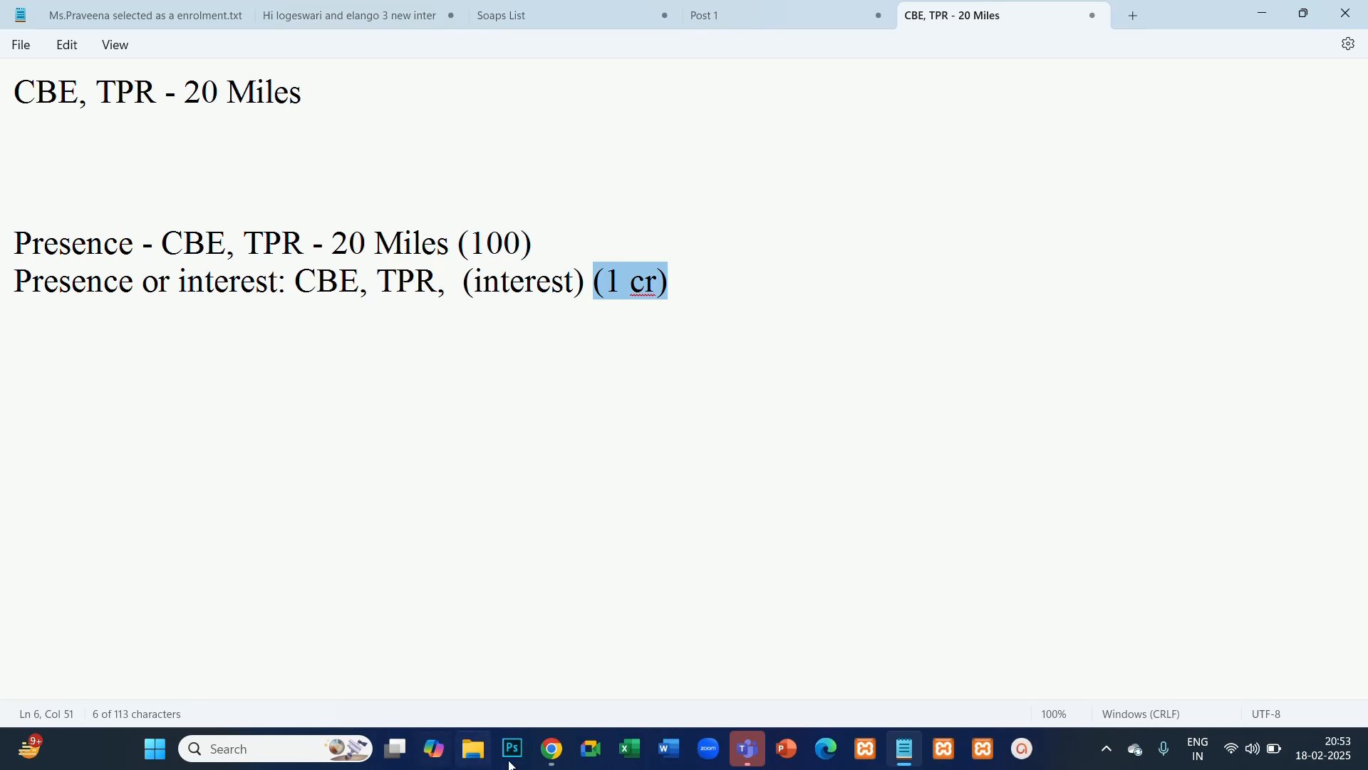
- Switch to the Google Ads campaign in Chrome and set the location option to "Presence: People in or regularly in your included locations"
mouse_move(552, 745)
click(467, 610)
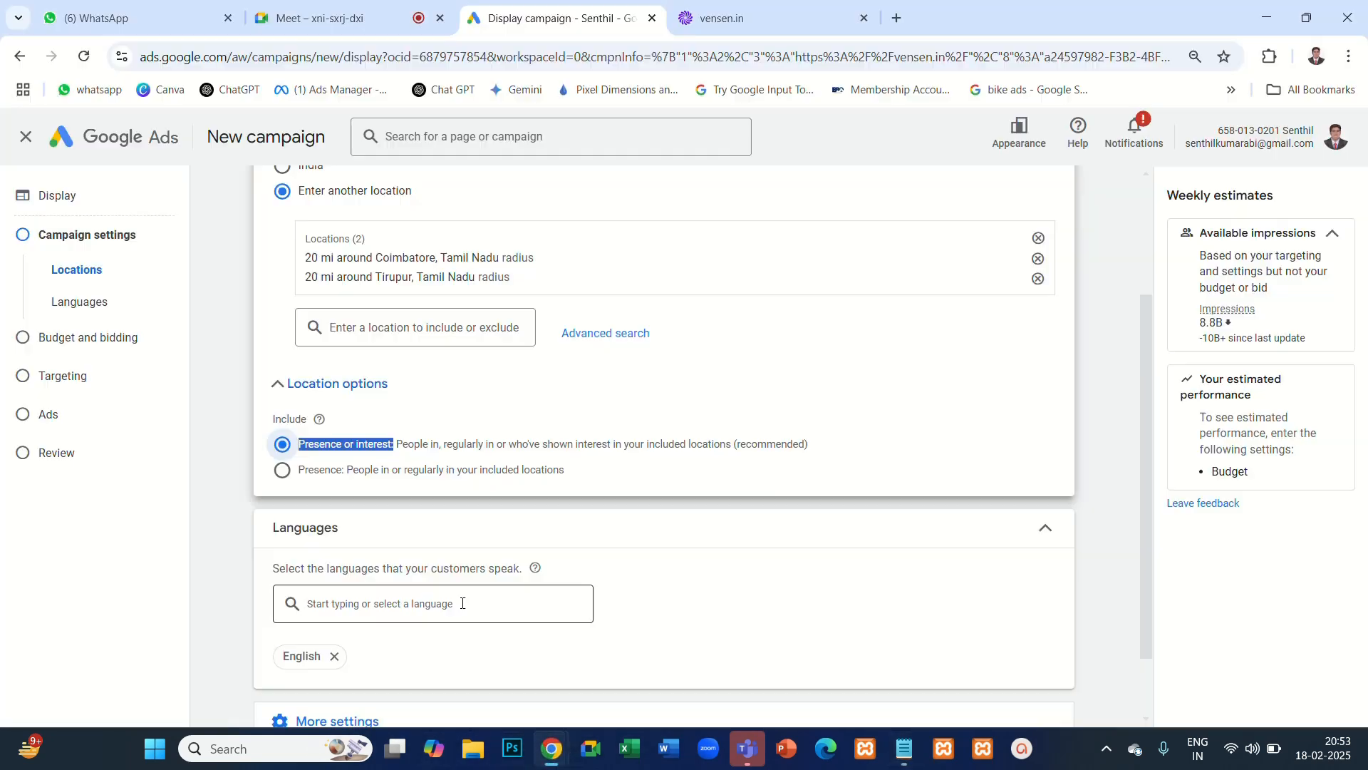
click(1070, 353)
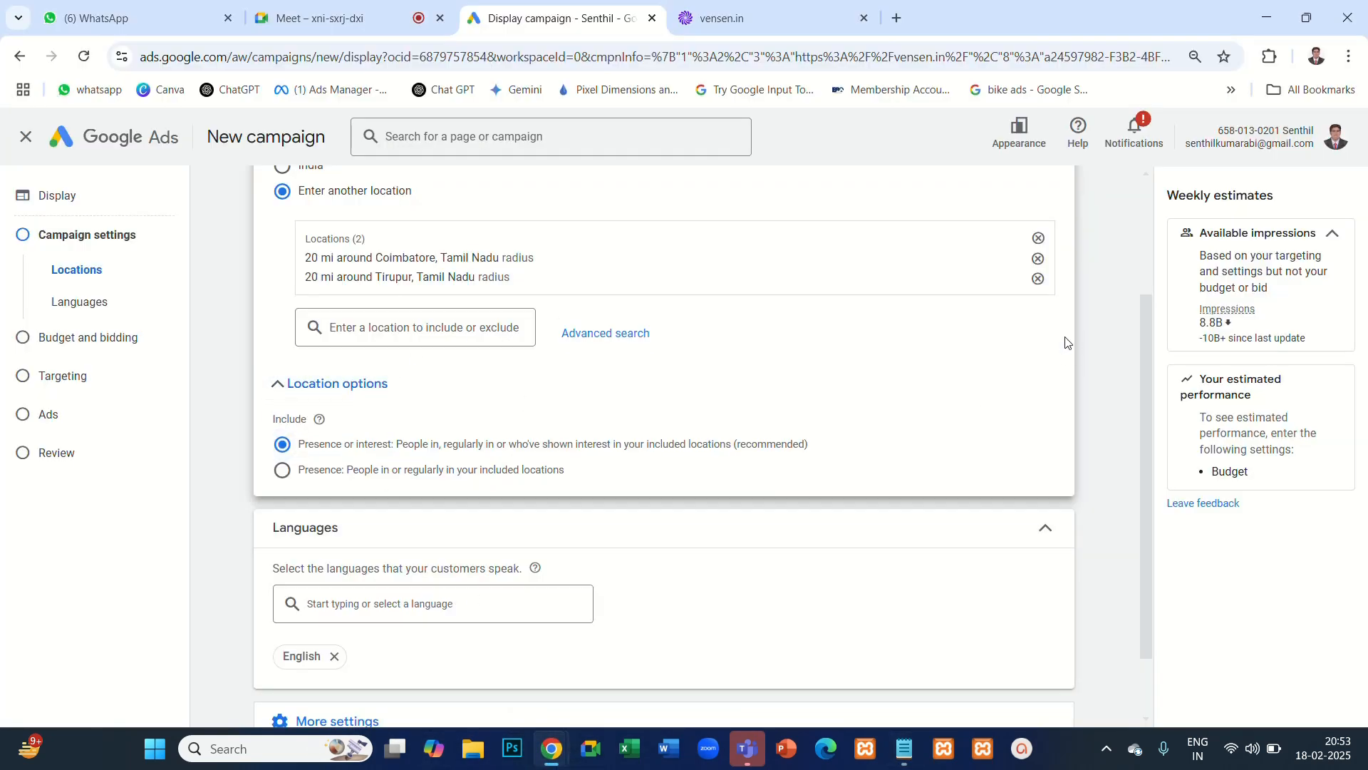
click(285, 472)
click(312, 385)
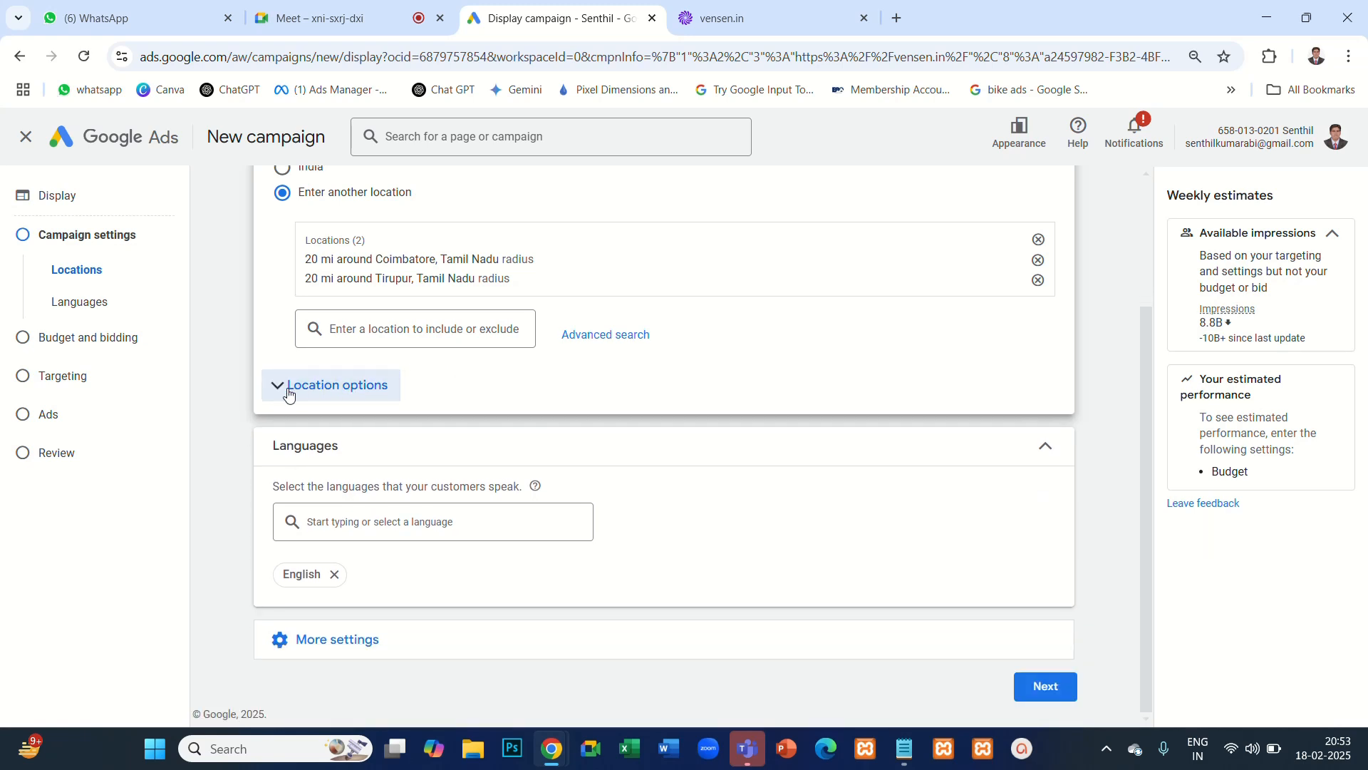
click(288, 389)
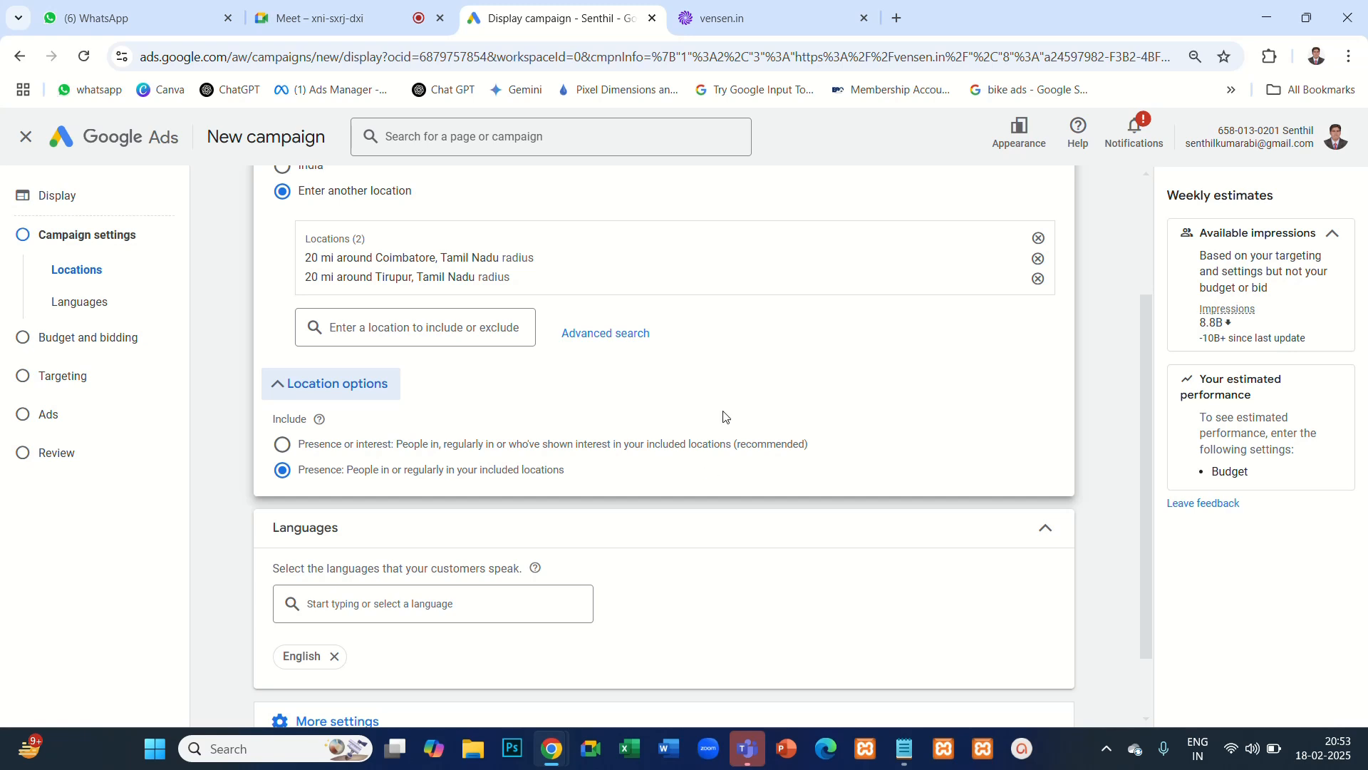
- Expand the campaign's additional settings below Languages to show ad rotation, schedule and devices
scroll(345, 627, down, 2)
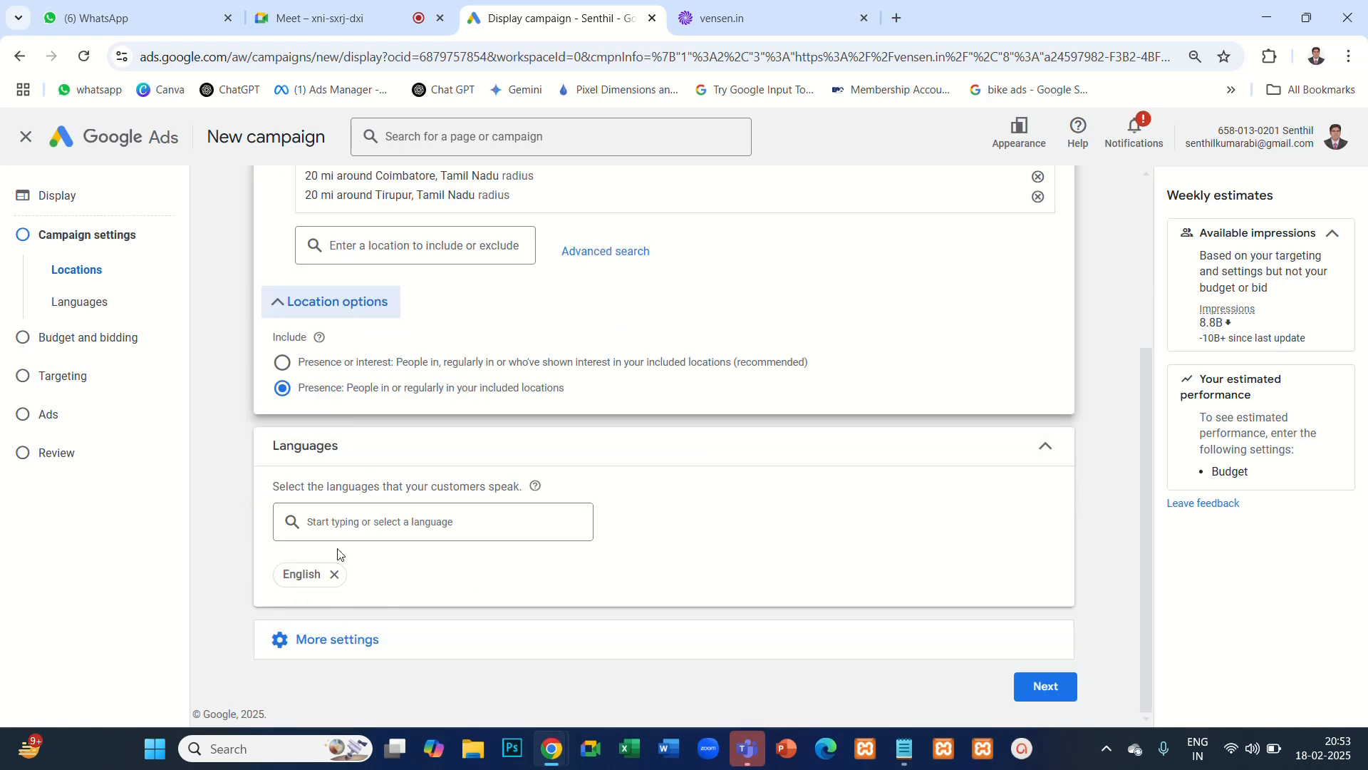
click(407, 644)
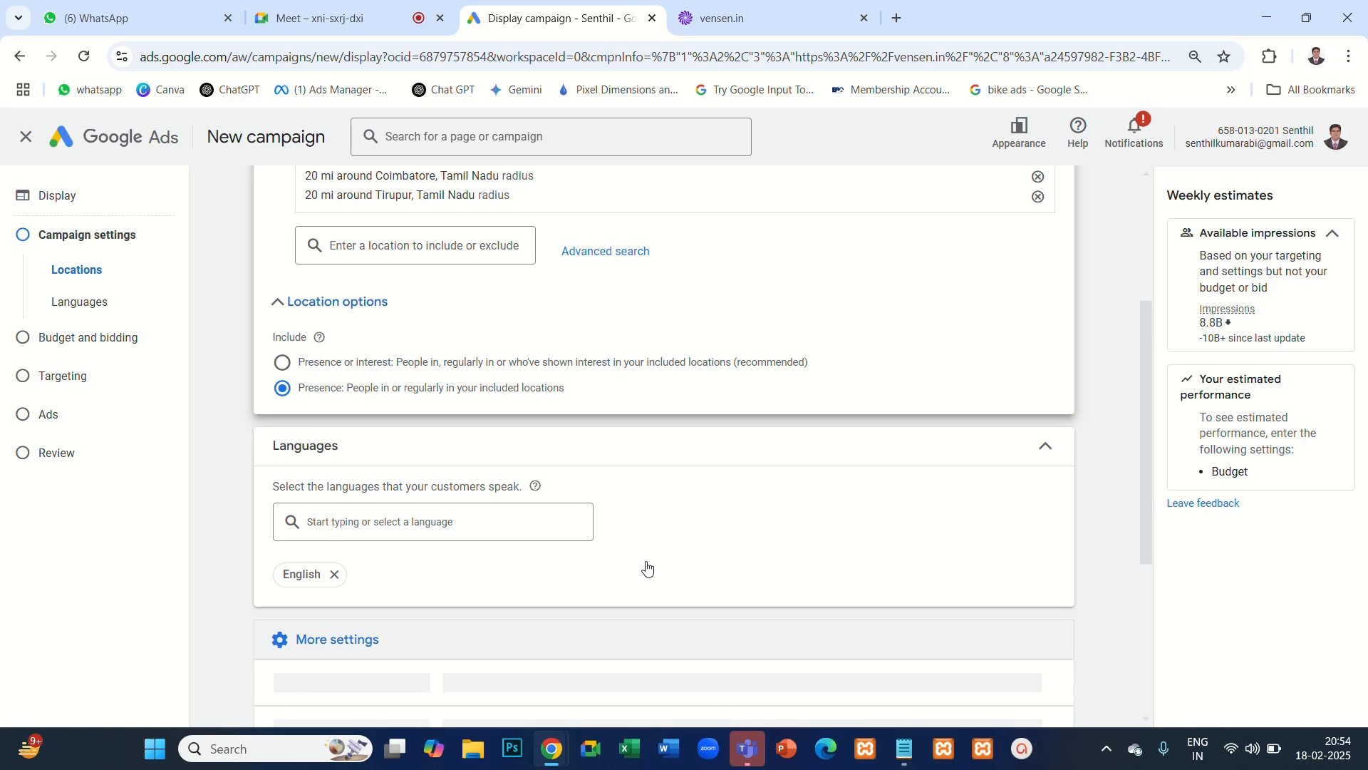
scroll(647, 568, down, 3)
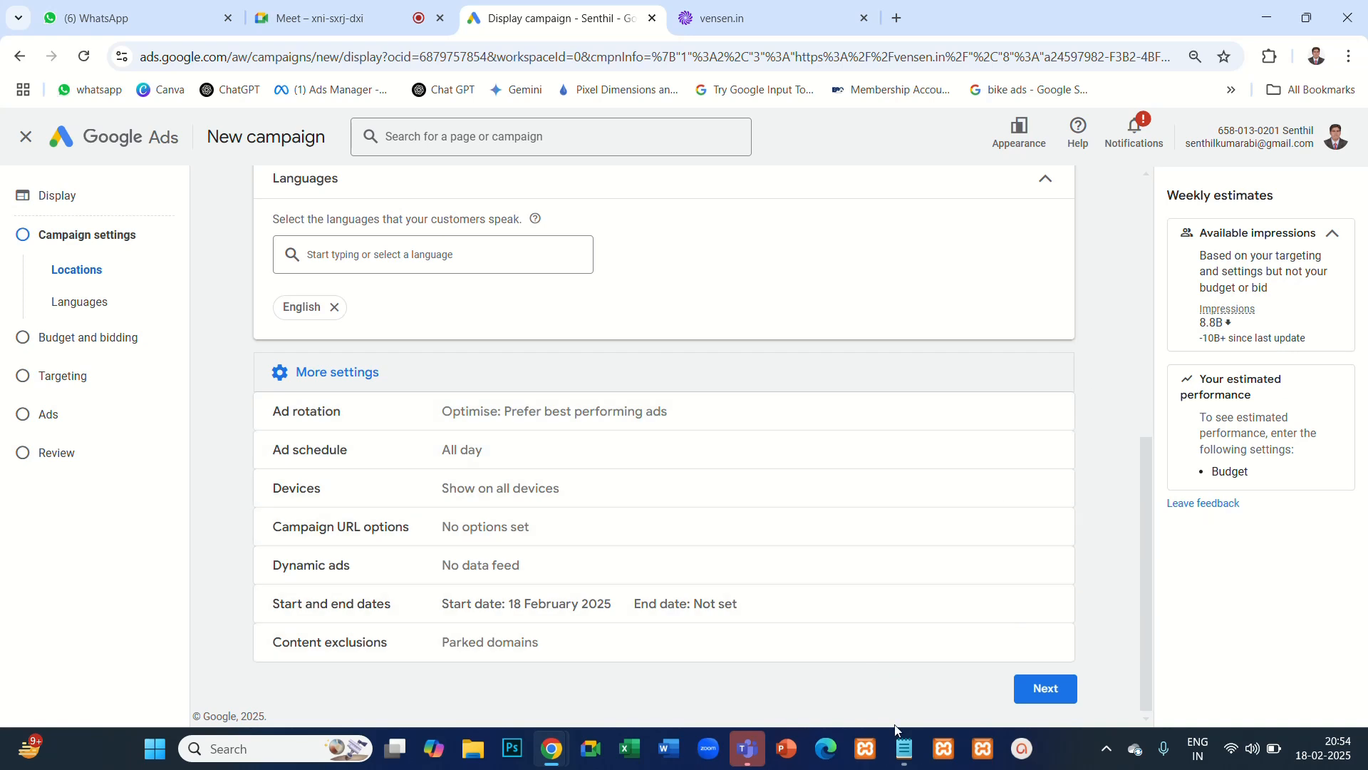
- Switch to Notepad and start a note about ad design three lines below the "Presence or interest:" line
click(904, 748)
click(711, 284)
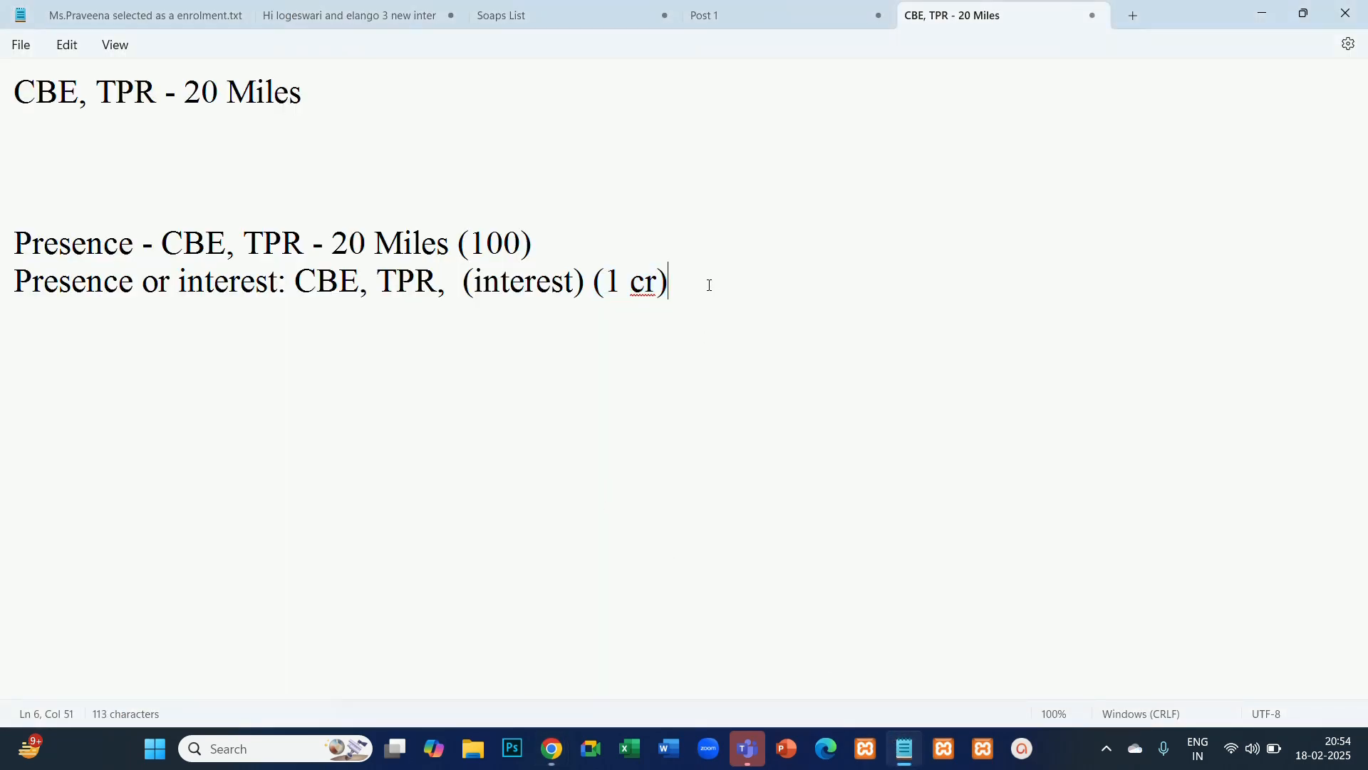
key(Return)
key(Return)
key(Return)
text(ad De)
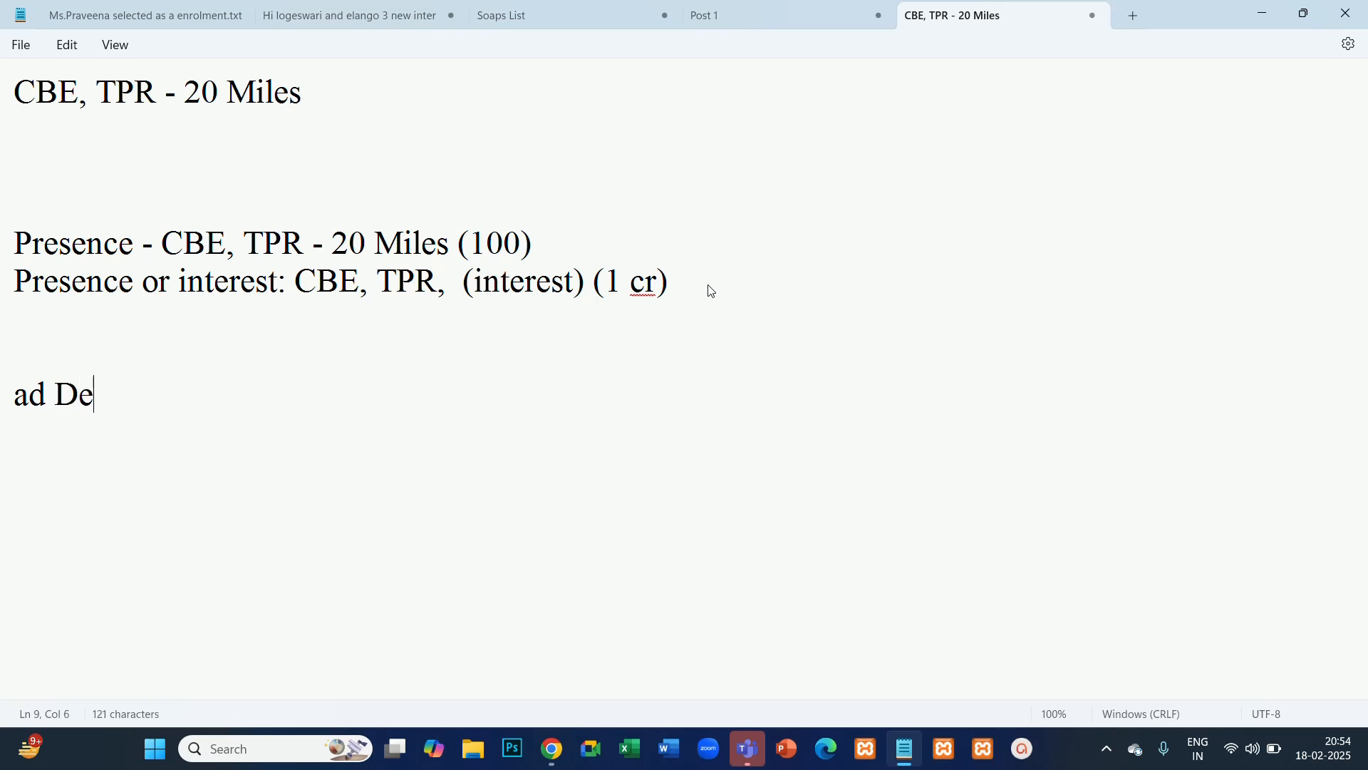
text(sing)
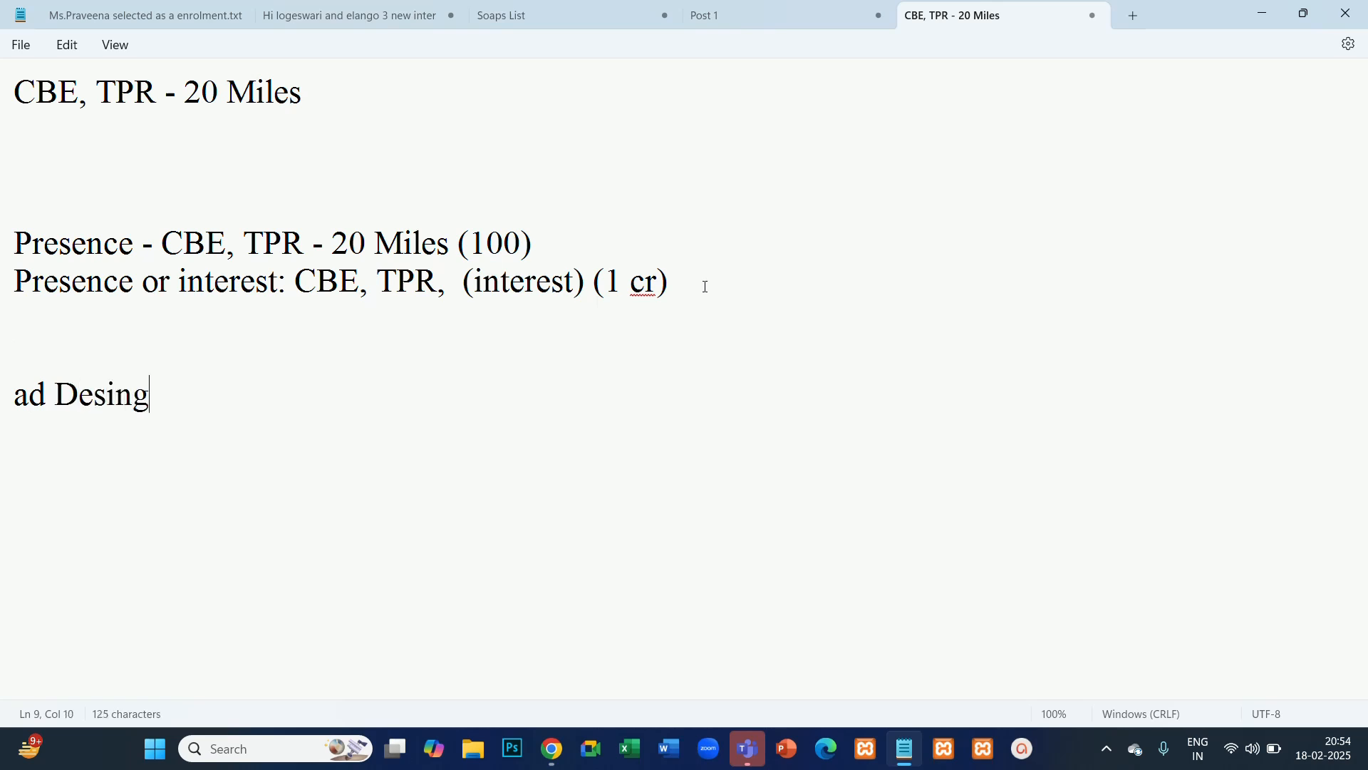
key(BackSpace)
key(BackSpace)
- Return to Chrome, search "tamil oneindia" in a new tab, open the Oneindia Tamil site and examine its display ads
key(alt+Tab)
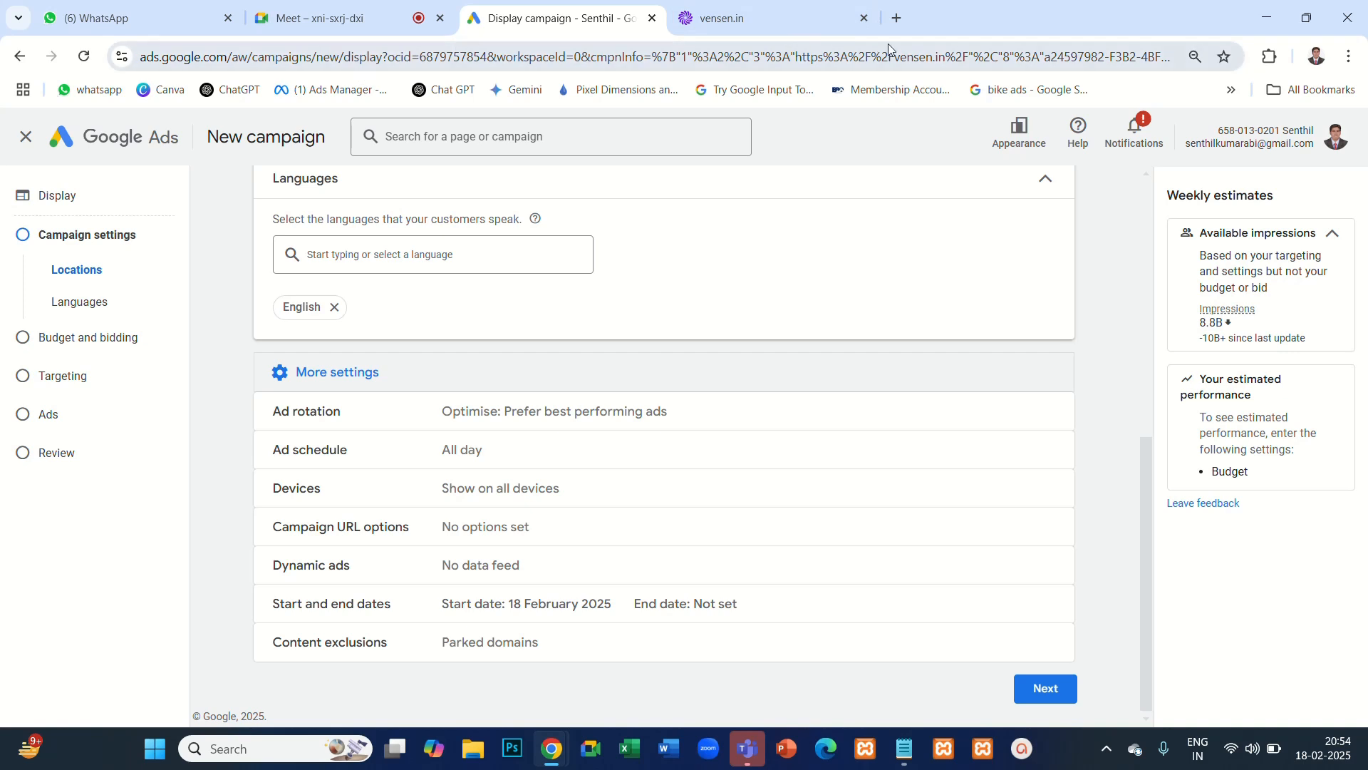
click(897, 18)
click(769, 54)
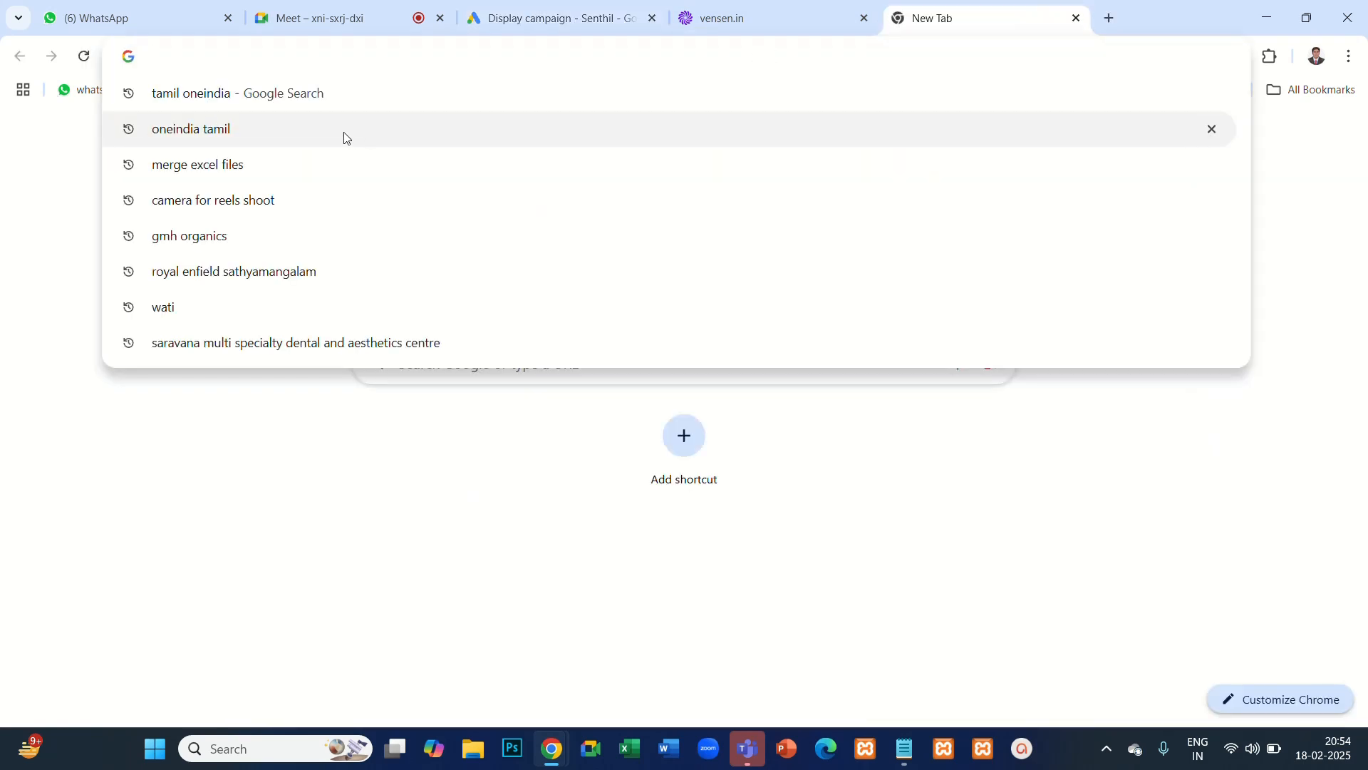
click(282, 100)
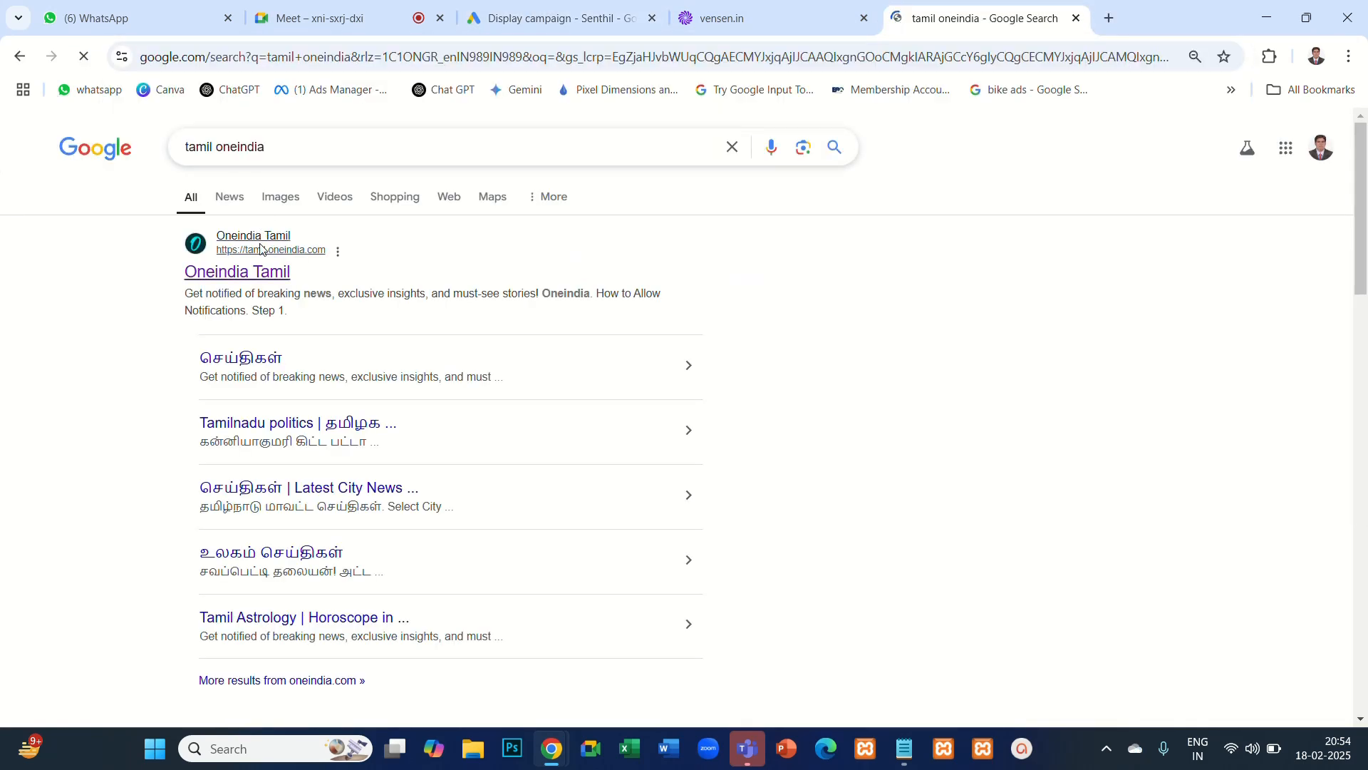
click(251, 278)
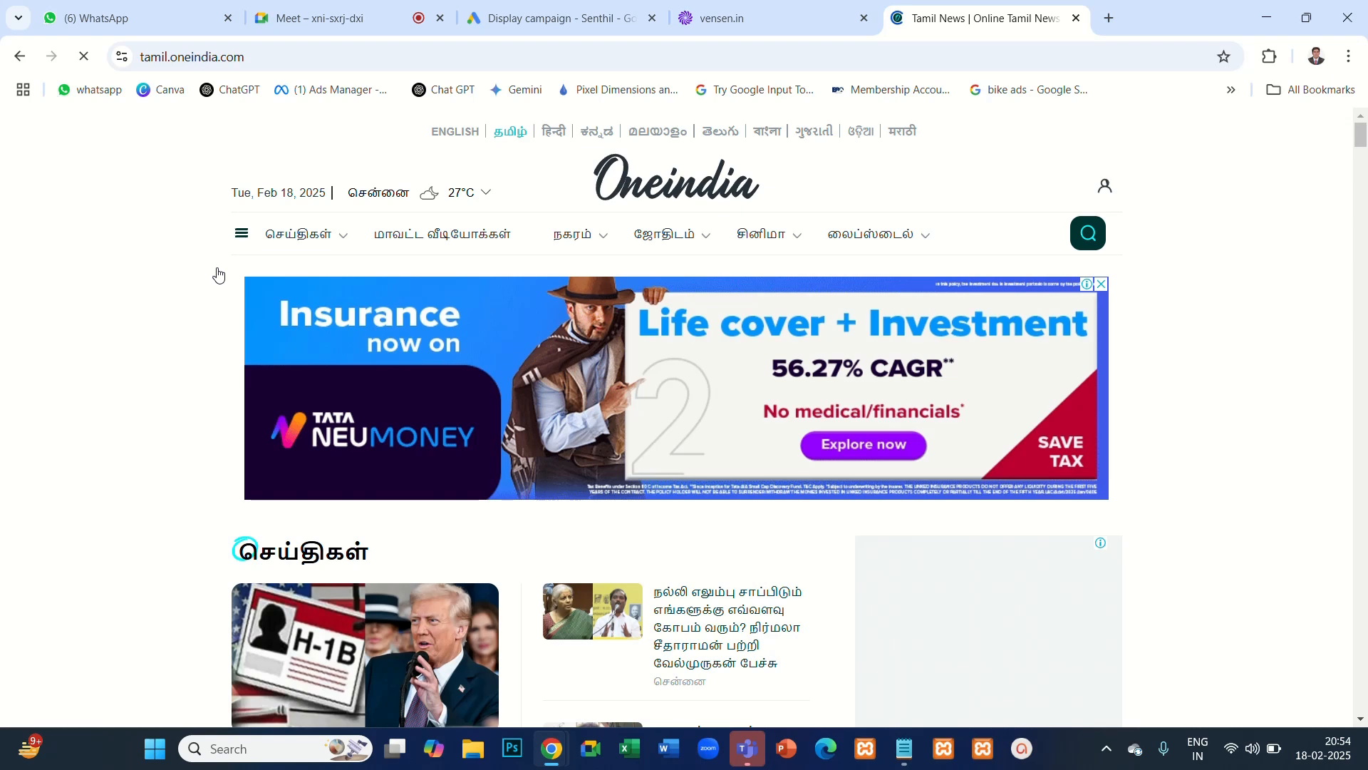
scroll(1231, 432, down, 2)
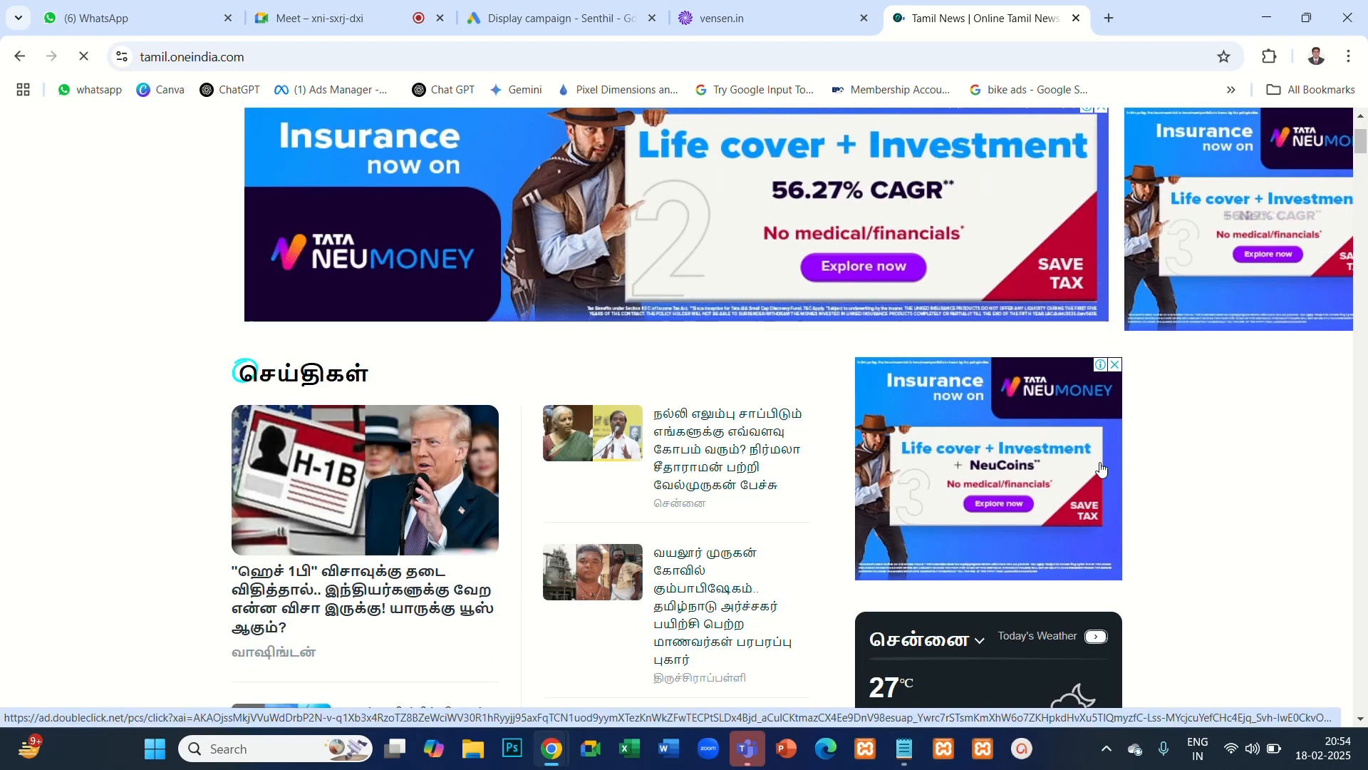
scroll(997, 307, up, 2)
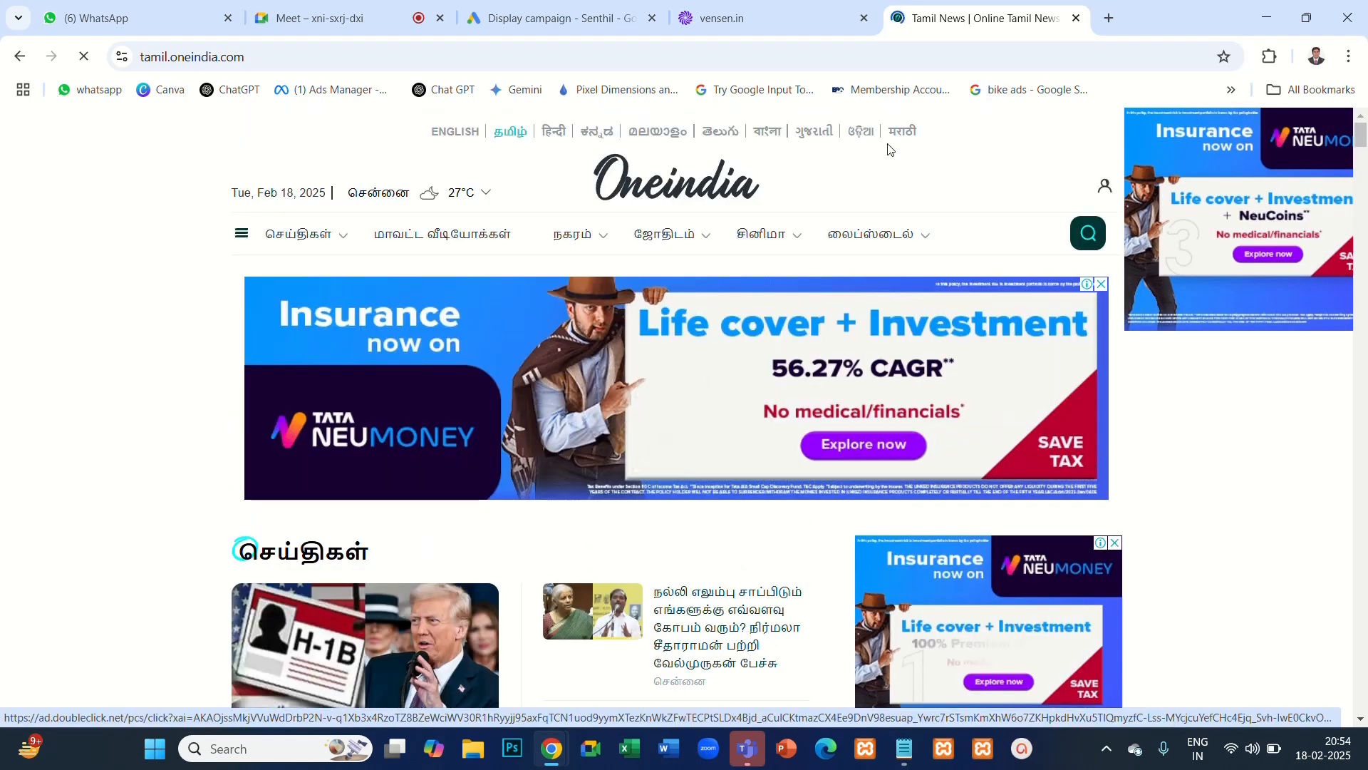
- Glance at the vensen.in site, return to the display campaign and open its ad rotation options
click(767, 19)
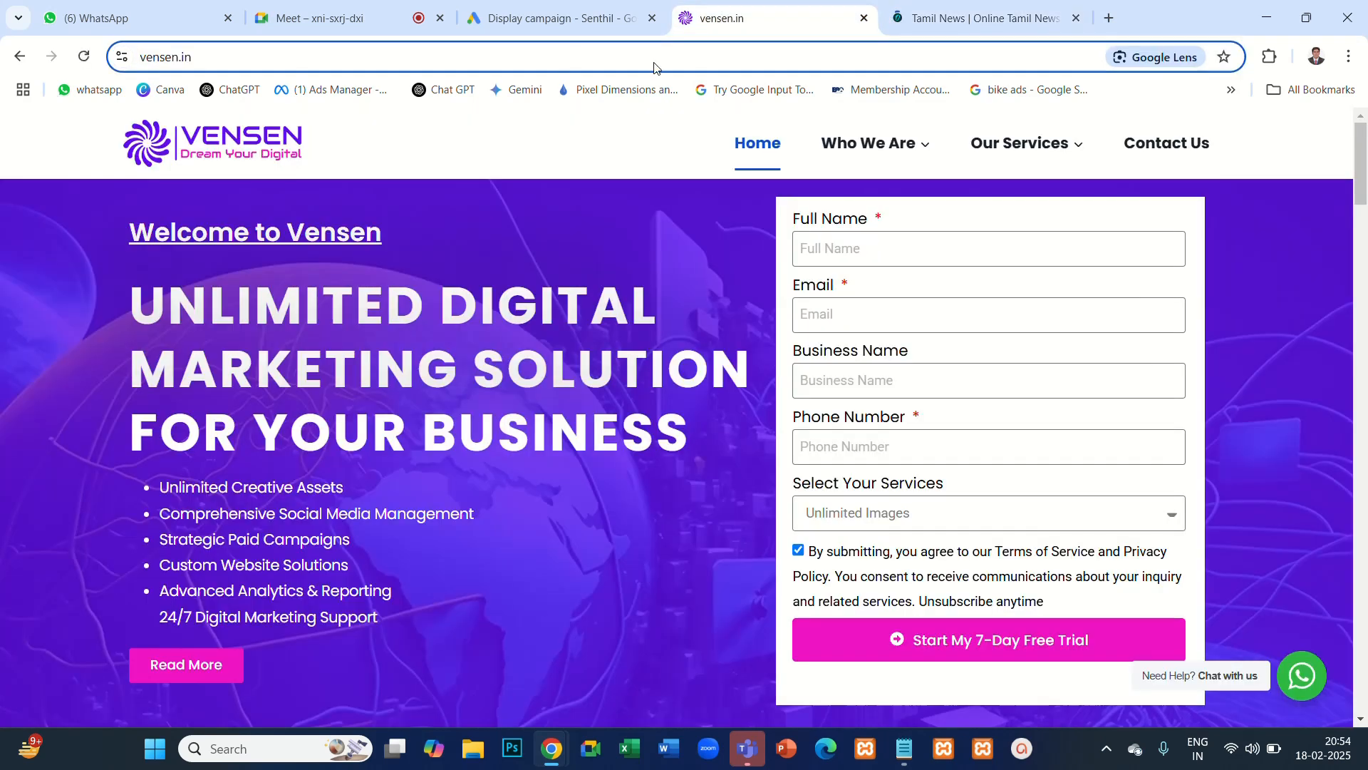
click(554, 21)
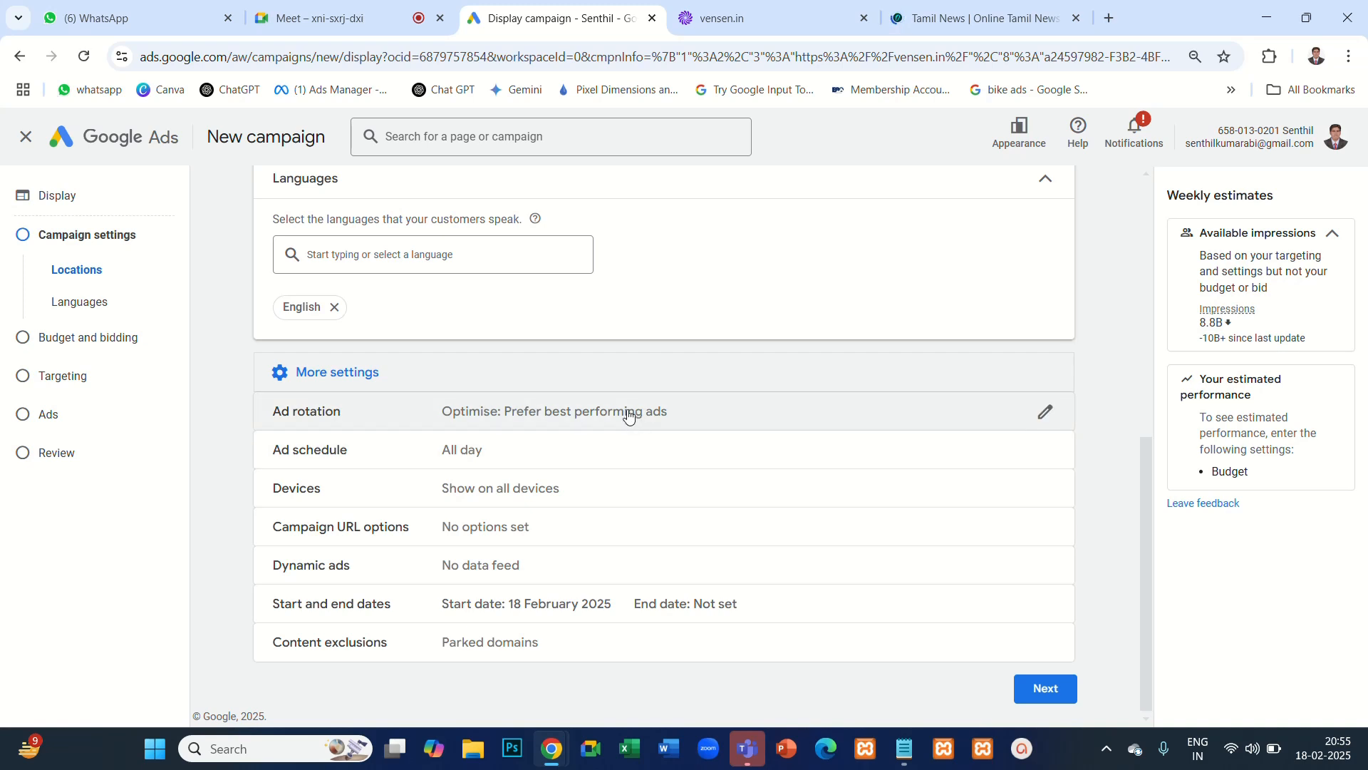
click(1048, 413)
scroll(652, 521, down, 2)
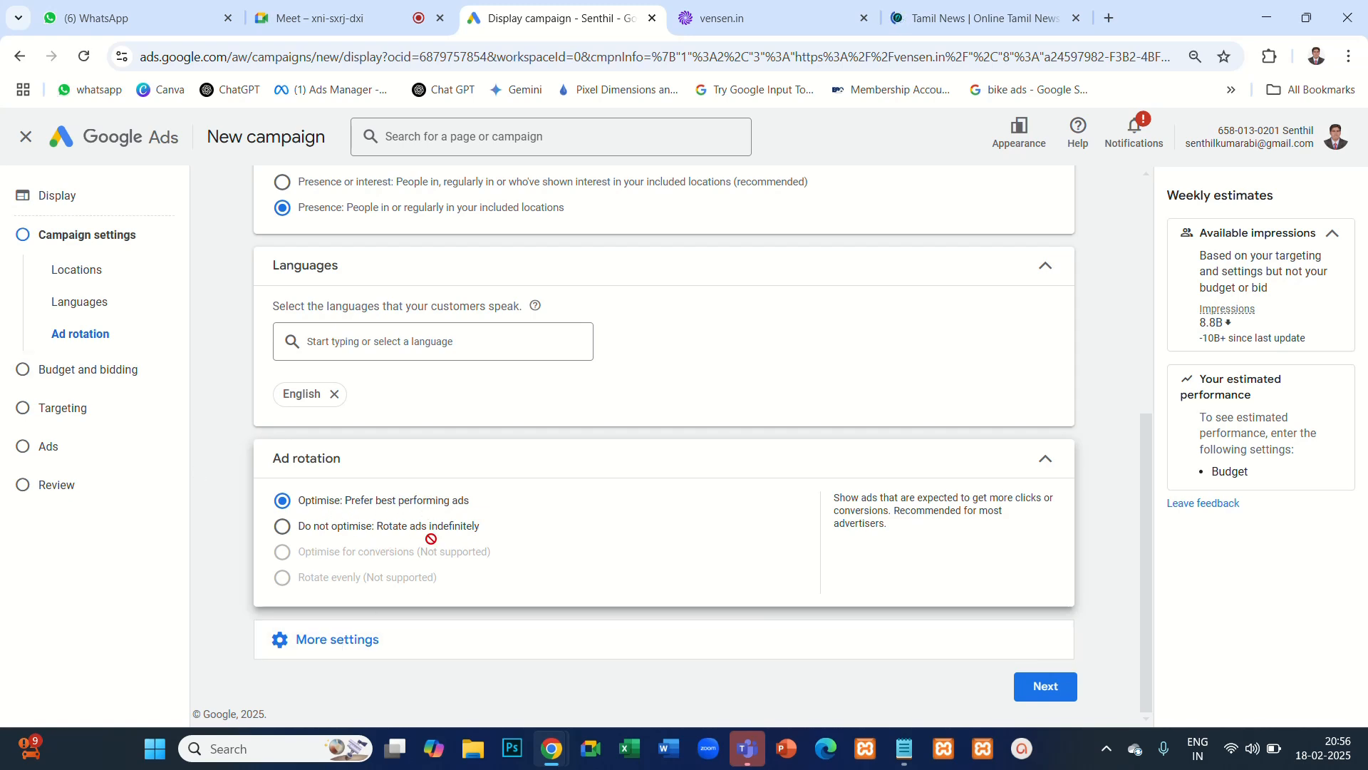
- Go to the campaign's ad creation section and set the business name to "vensen"
click(66, 451)
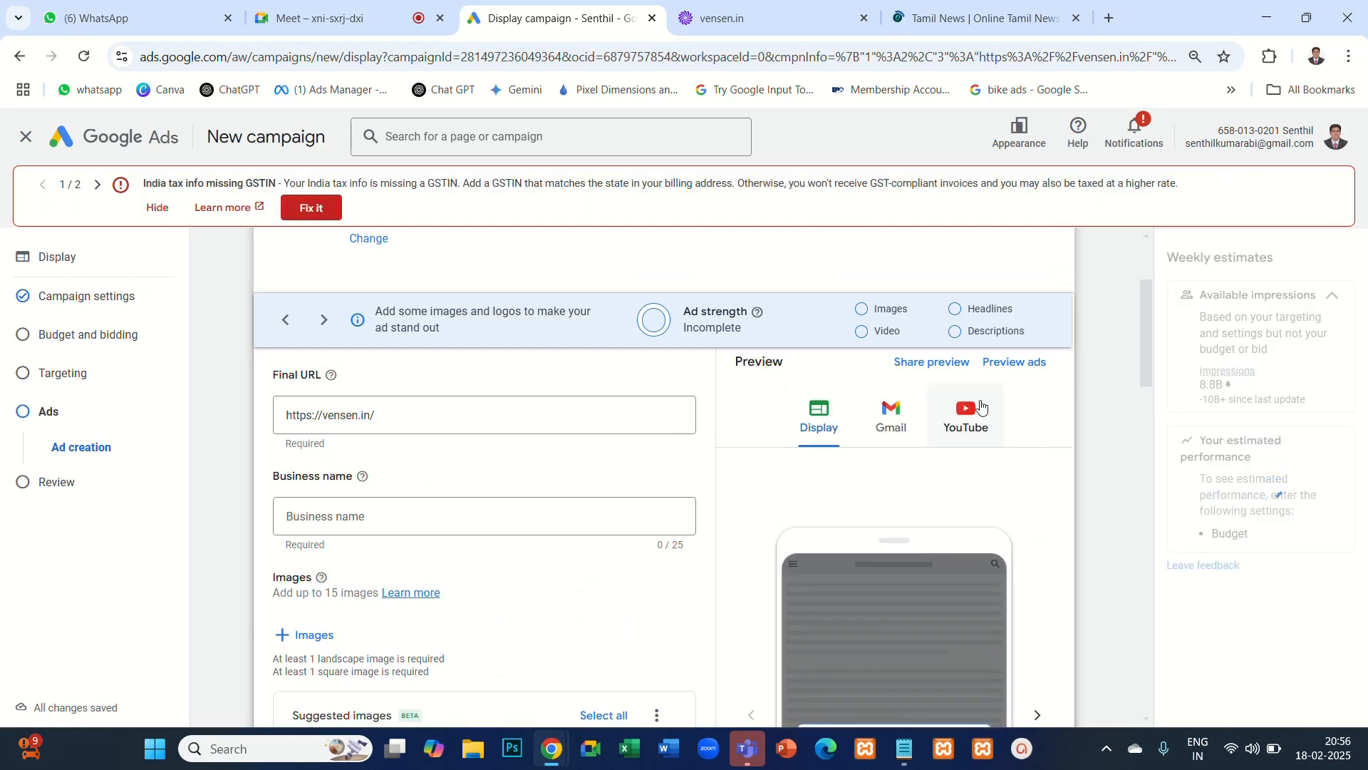
click(383, 519)
text(vensen)
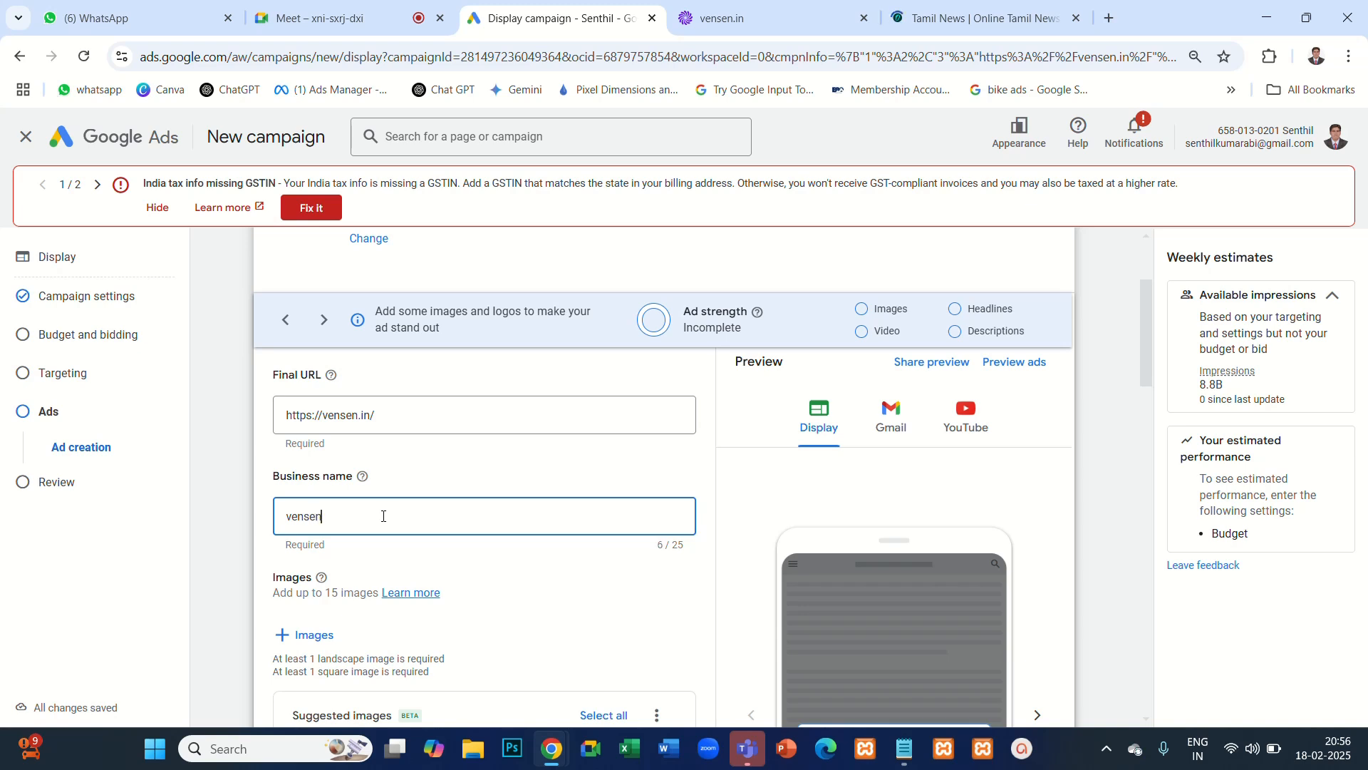
click(538, 567)
- Examine the ad's landscape and square image requirements by highlighting both lines
scroll(513, 599, down, 2)
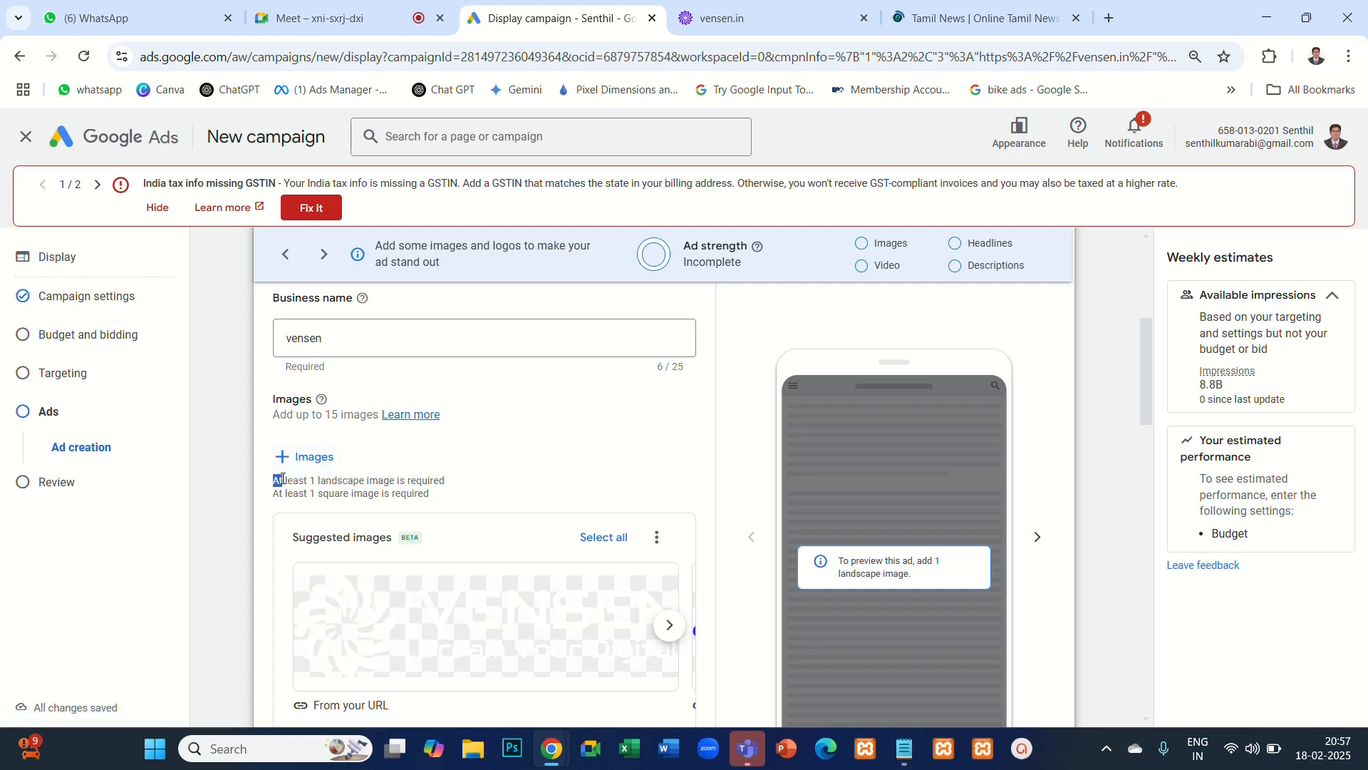
drag(283, 478, 456, 488)
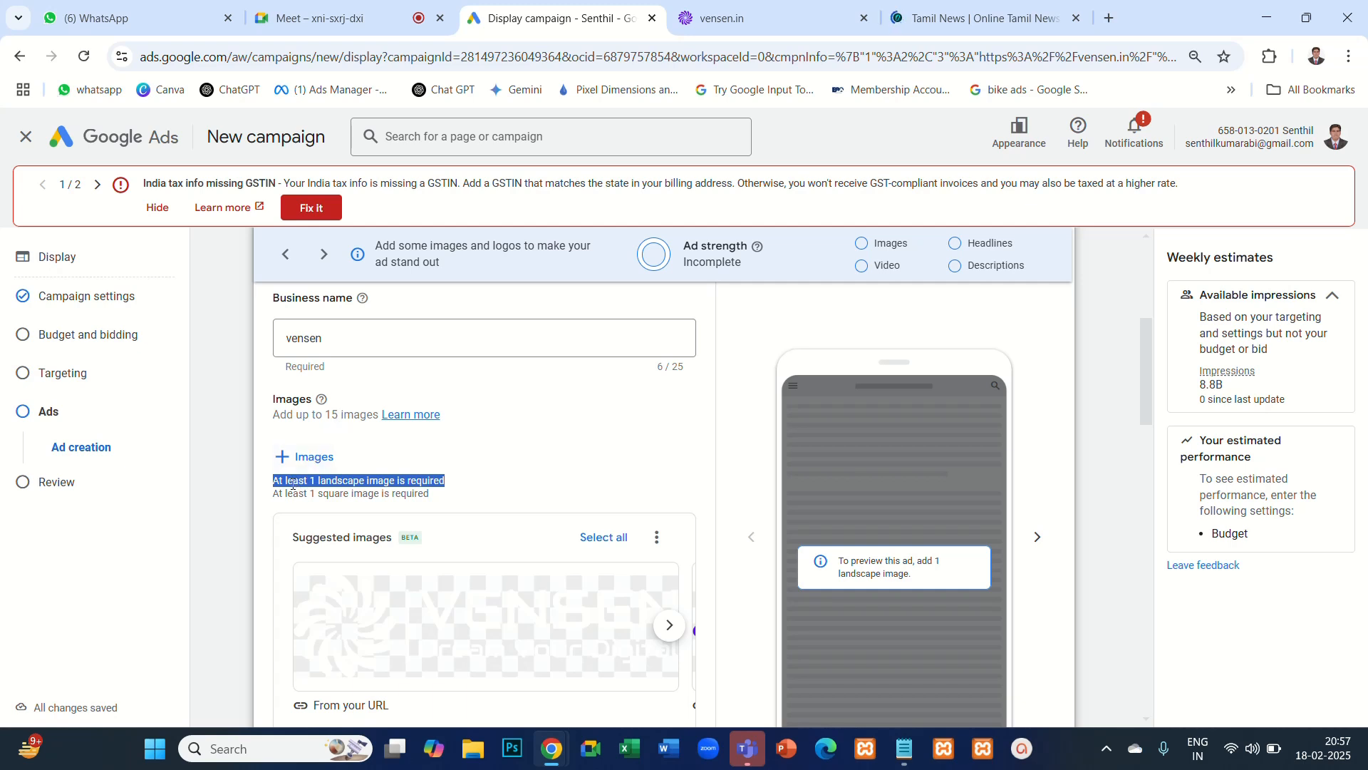
drag(273, 497, 446, 504)
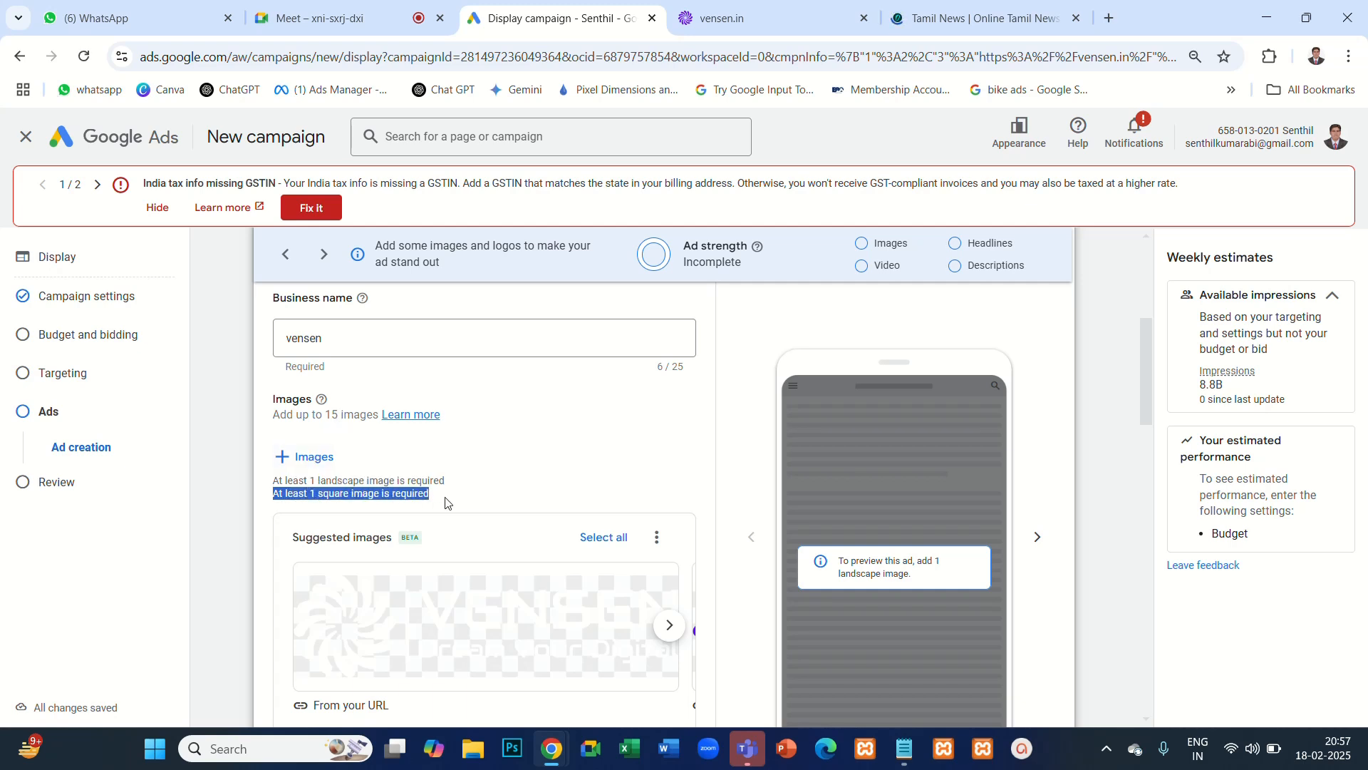
- Add the first generated square image, the desktop monitor with a plant, to the ad's images and save the selection
click(315, 458)
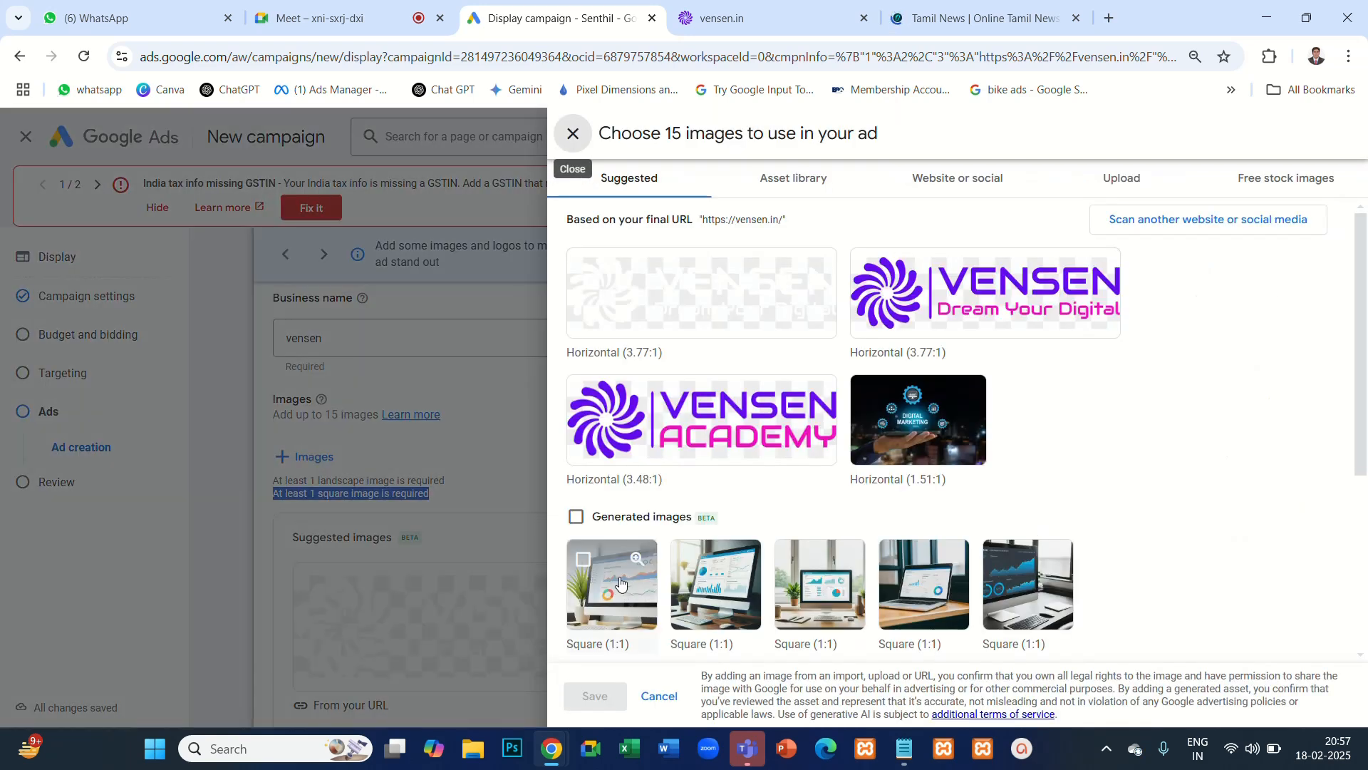
click(583, 559)
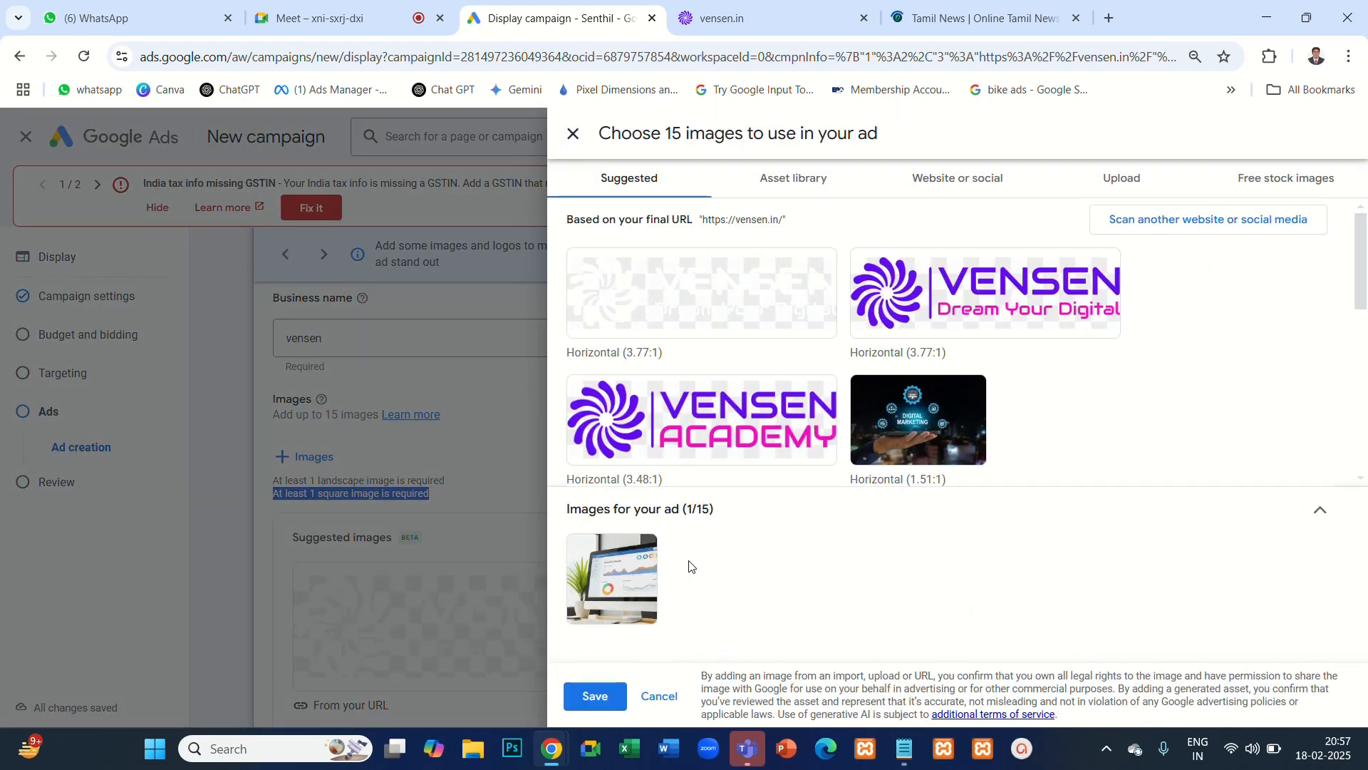
click(606, 699)
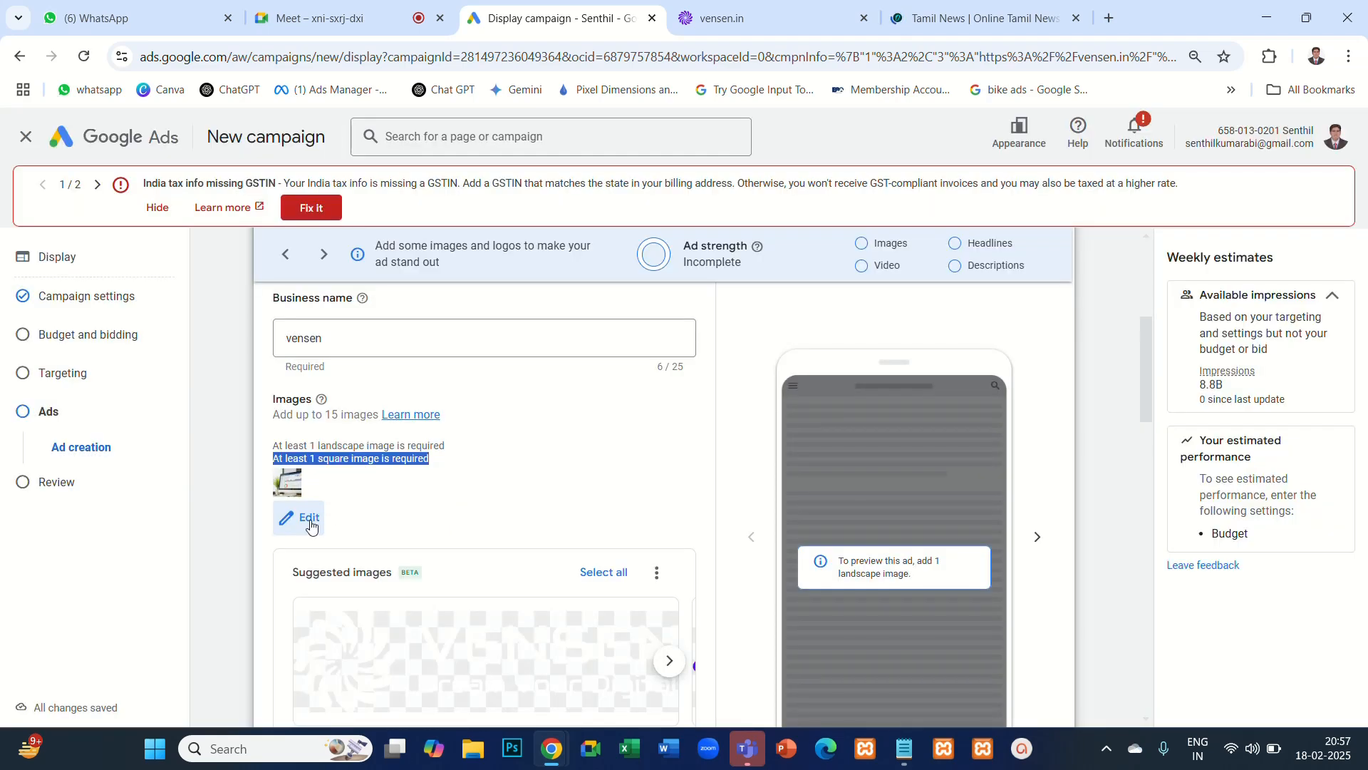
- Add the suggested digital marketing image from the website in 1.91:1 and 1:1 crops and save the ad's images
click(310, 526)
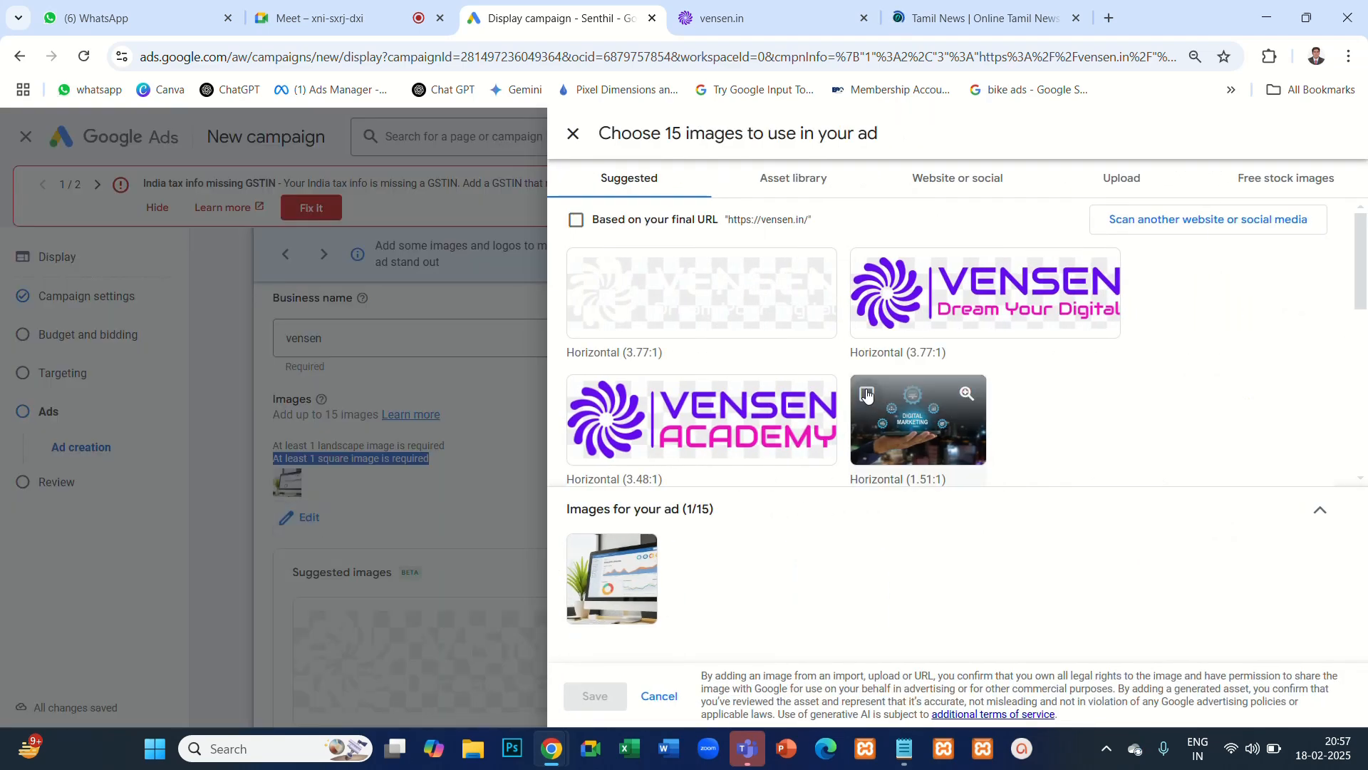
click(867, 395)
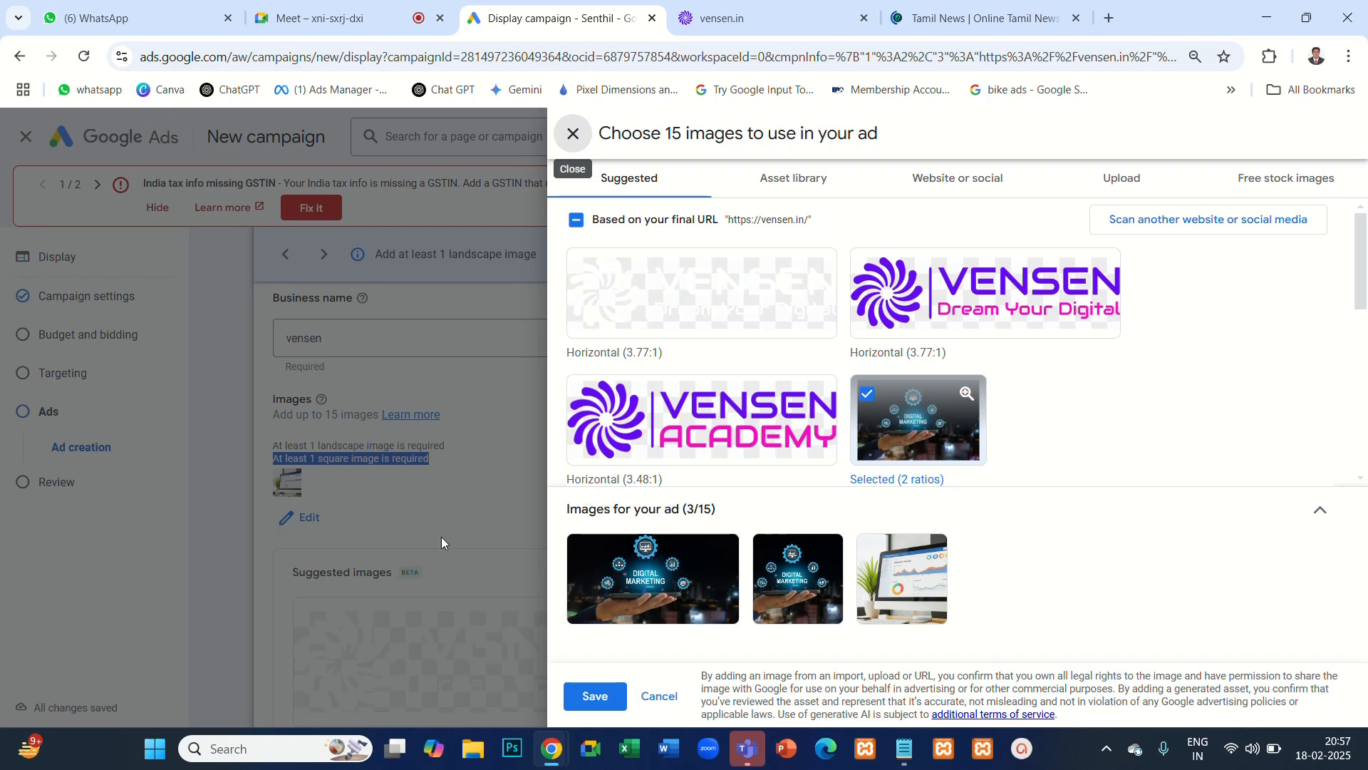
mouse_move(628, 554)
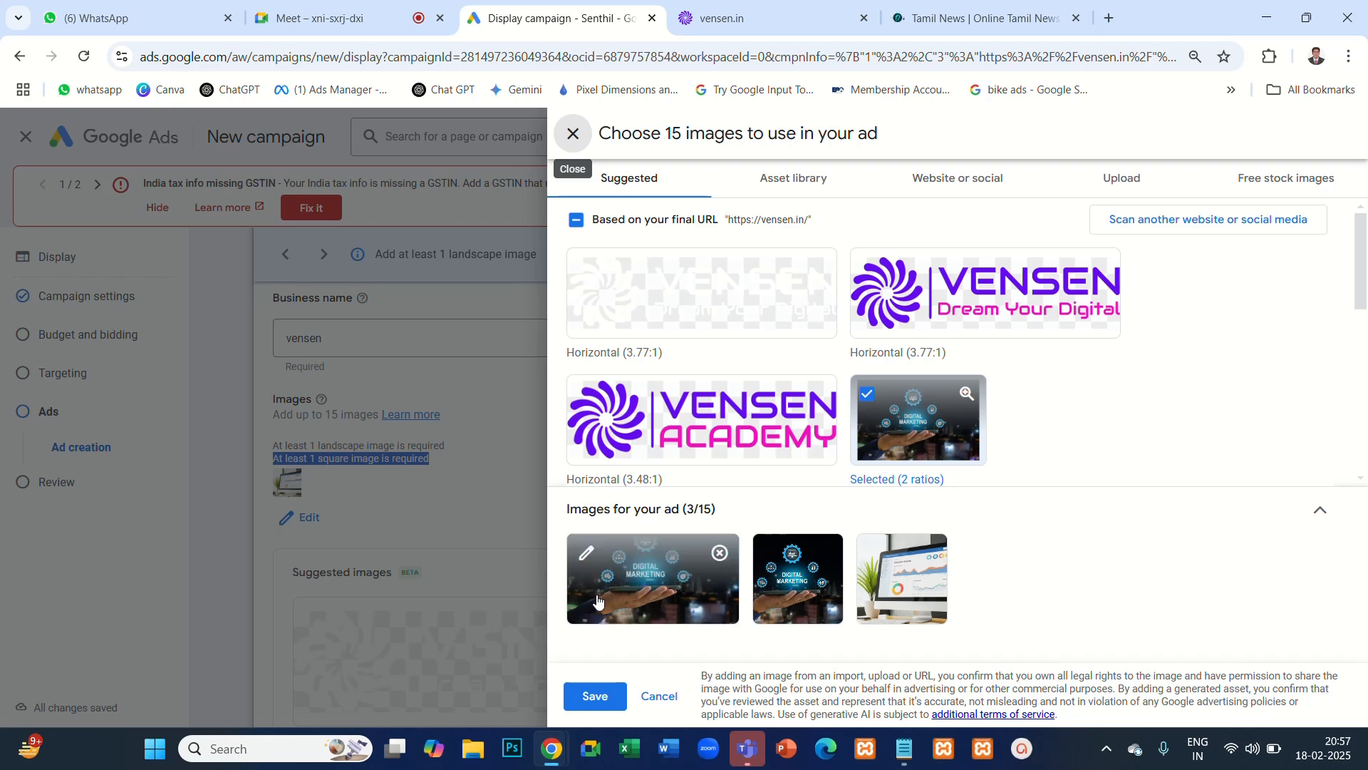
click(660, 562)
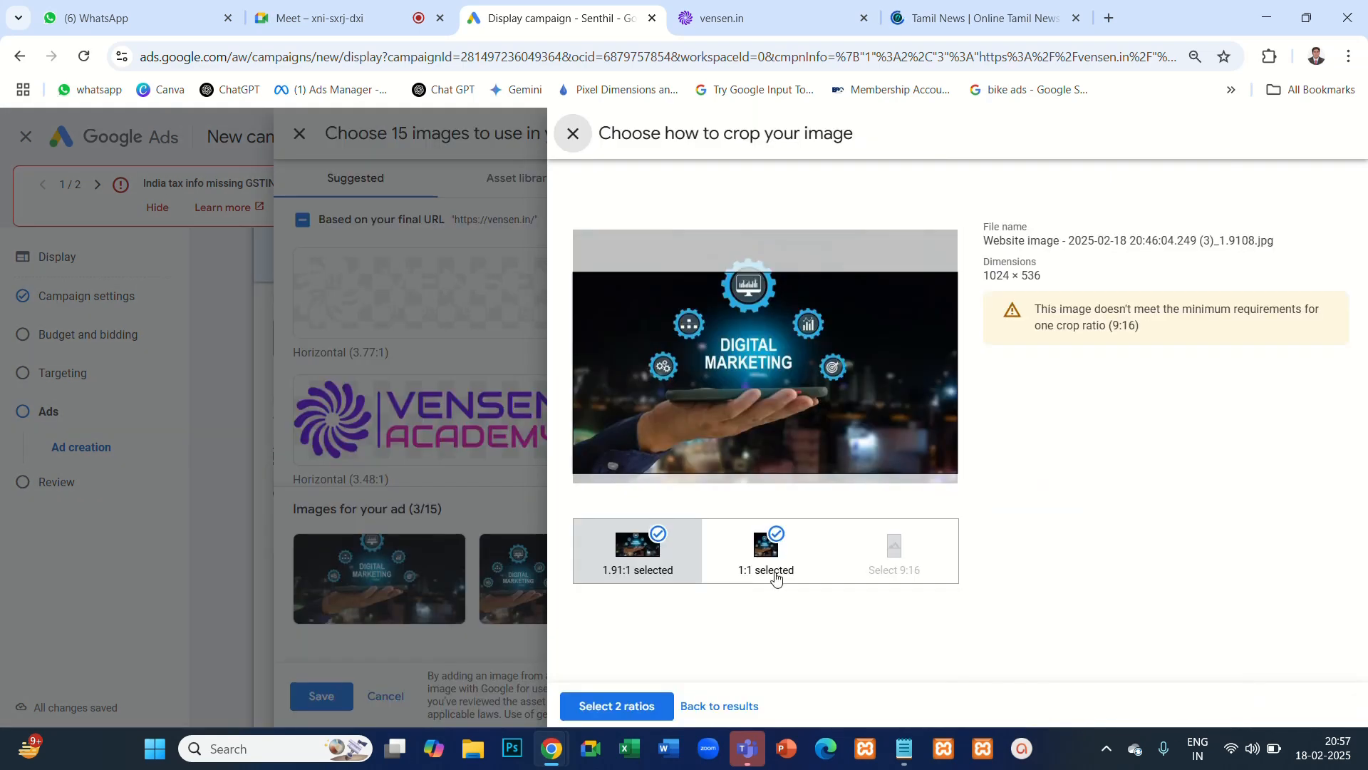
click(607, 707)
click(590, 697)
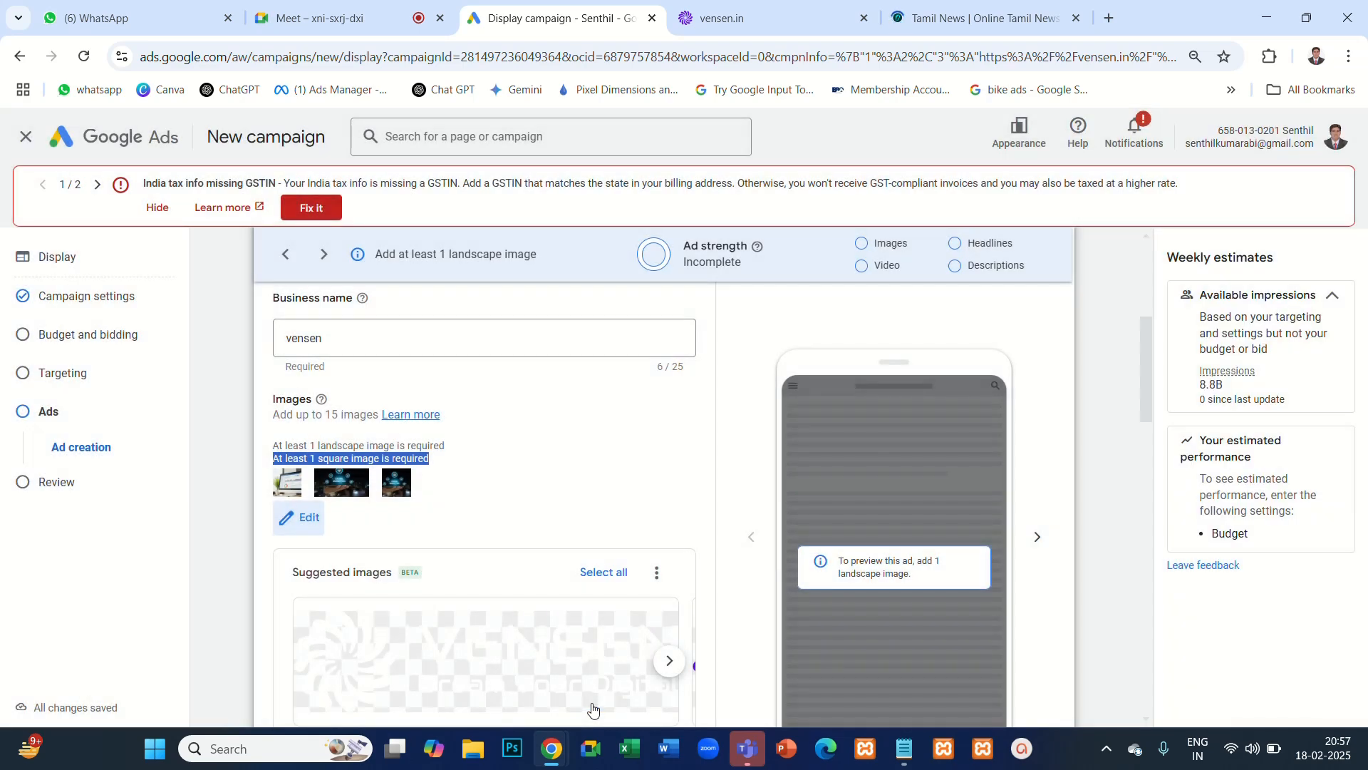
- Add the digital marketing website image from the asset library as the ad's logo and save it
scroll(612, 593, down, 5)
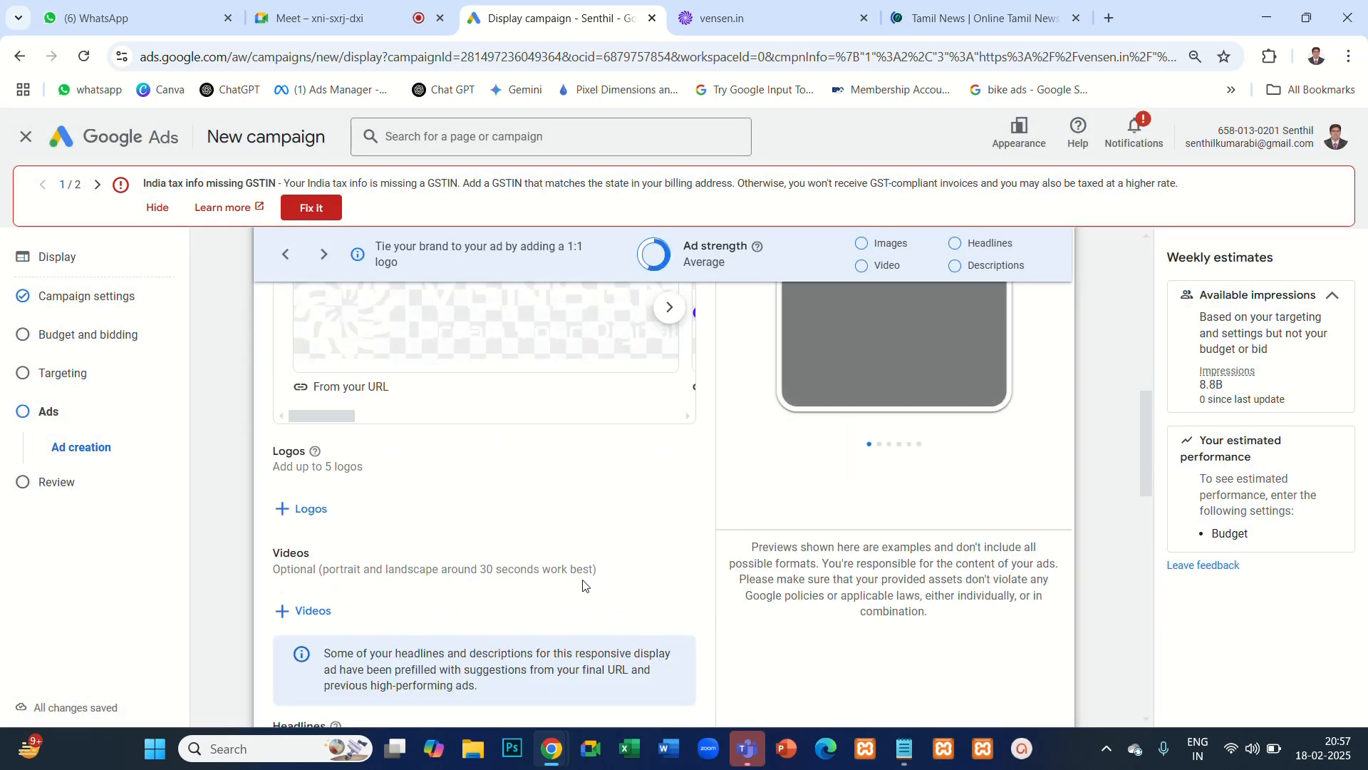
scroll(583, 586, up, 4)
scroll(582, 586, down, 4)
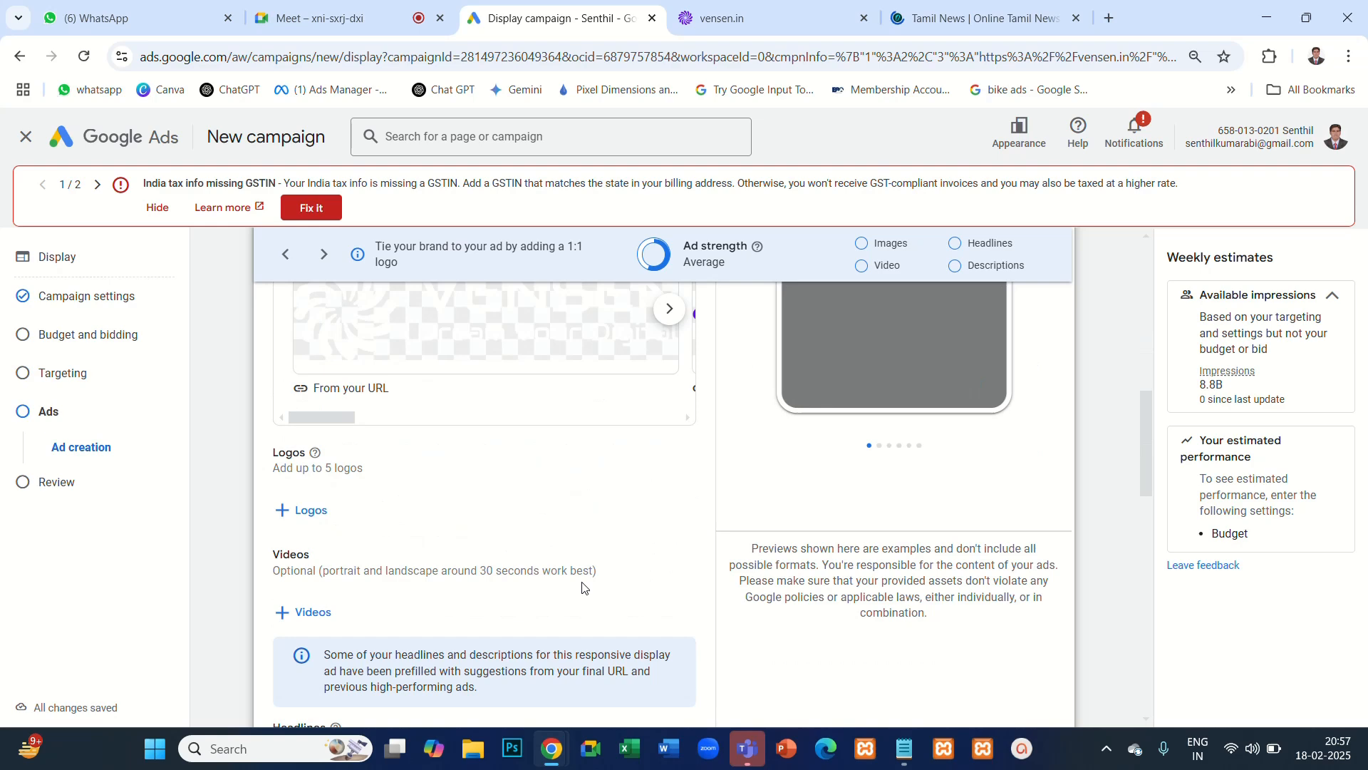
click(309, 514)
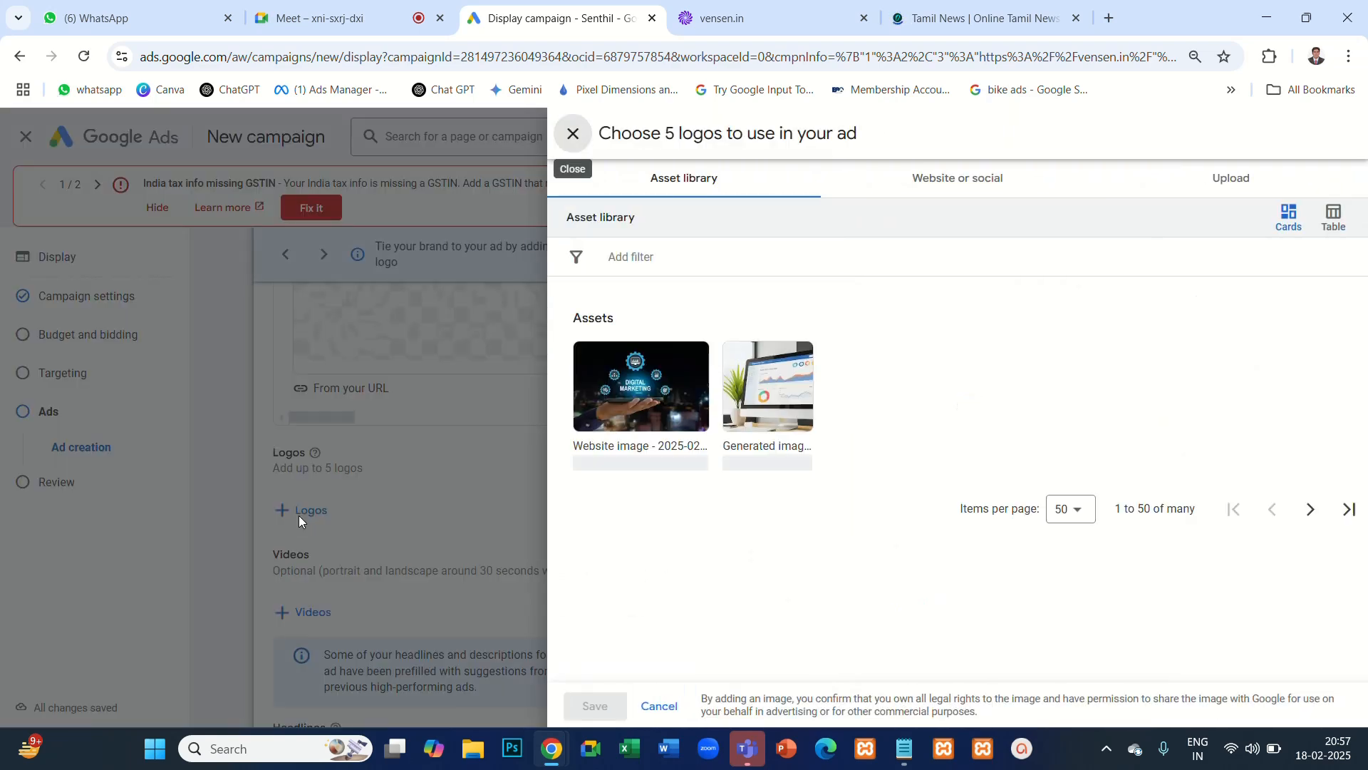
click(666, 413)
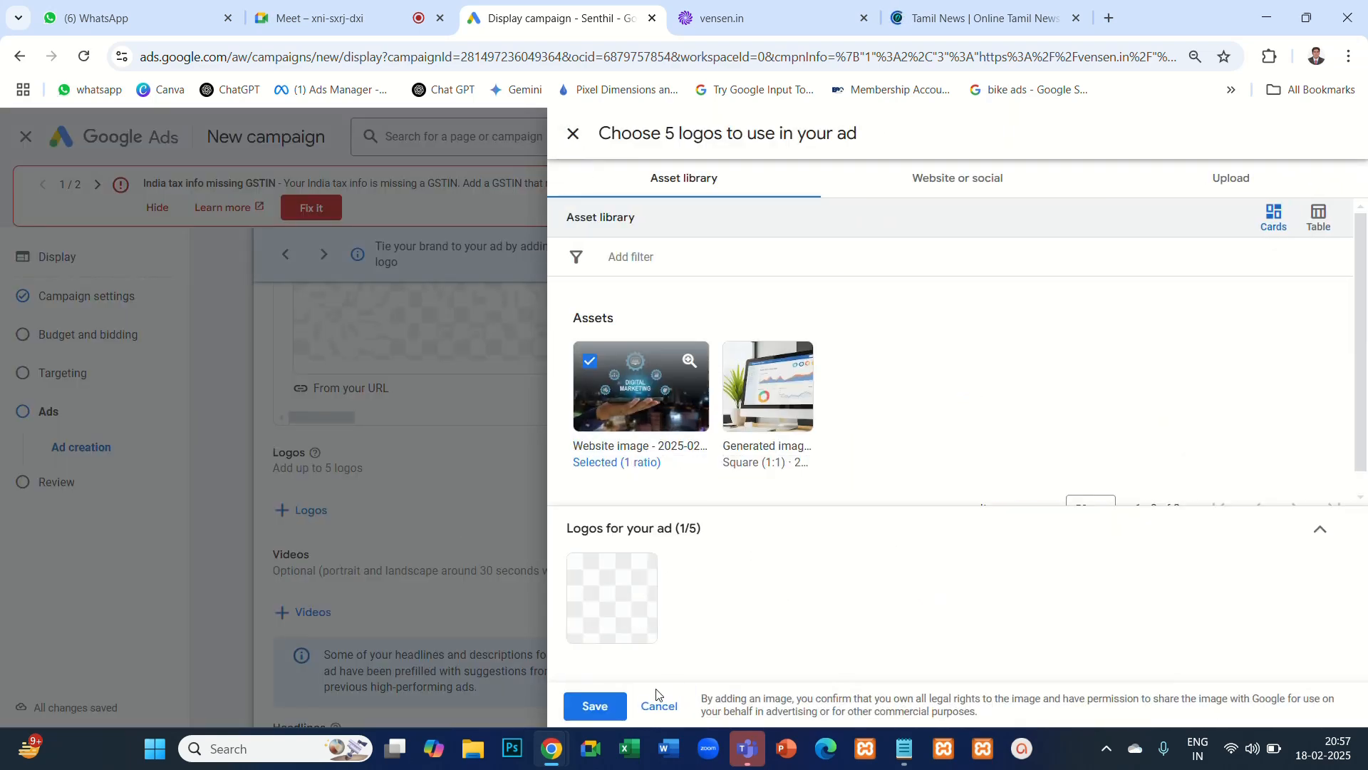
click(595, 705)
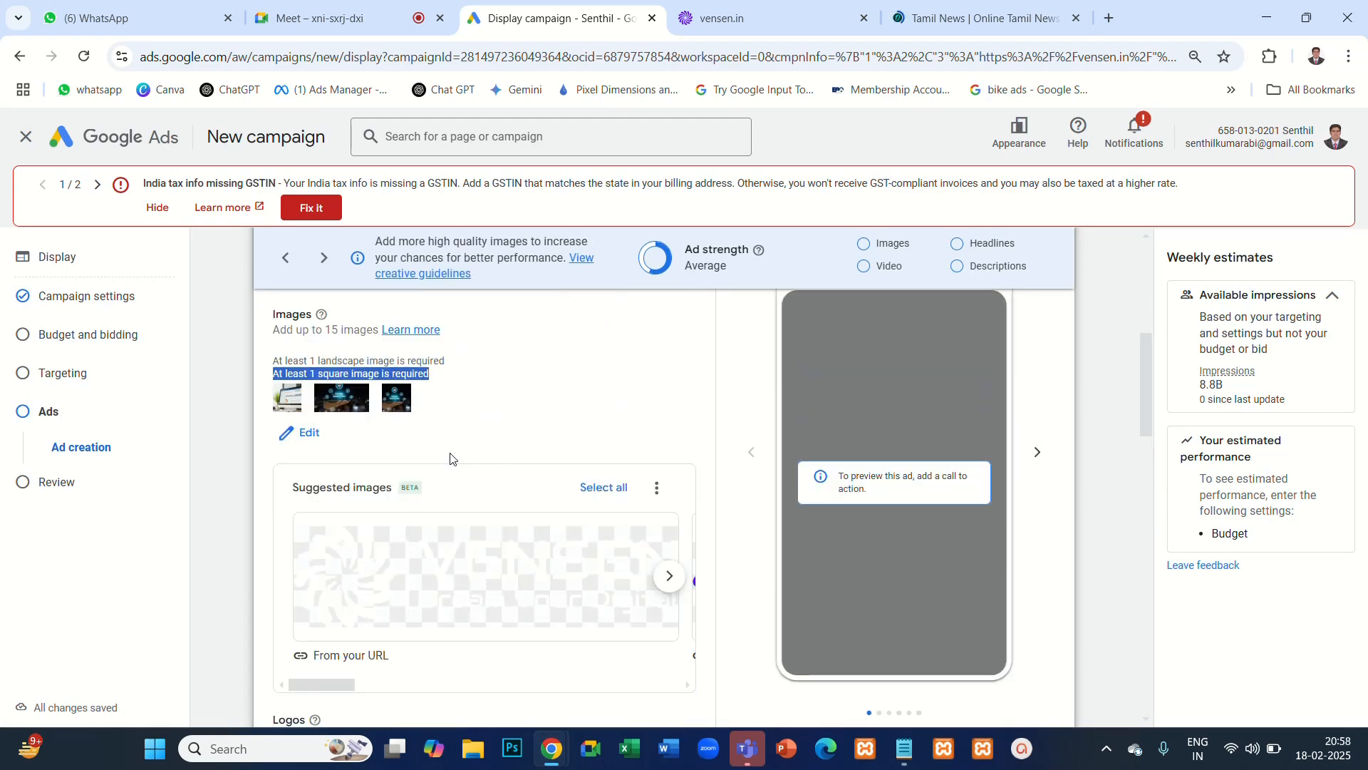
- Look through the ad's prefilled headlines, long headline and description suggestions
scroll(449, 463, down, 8)
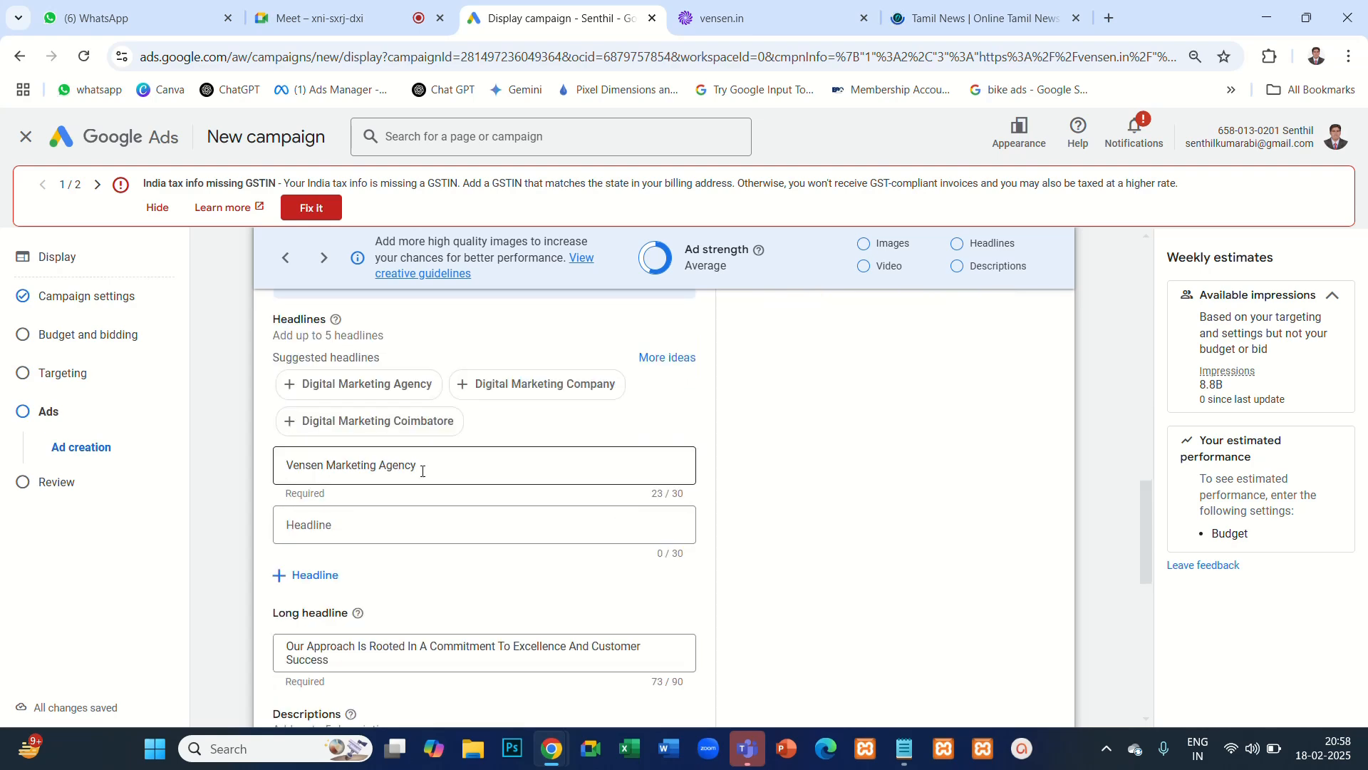
scroll(318, 549, down, 2)
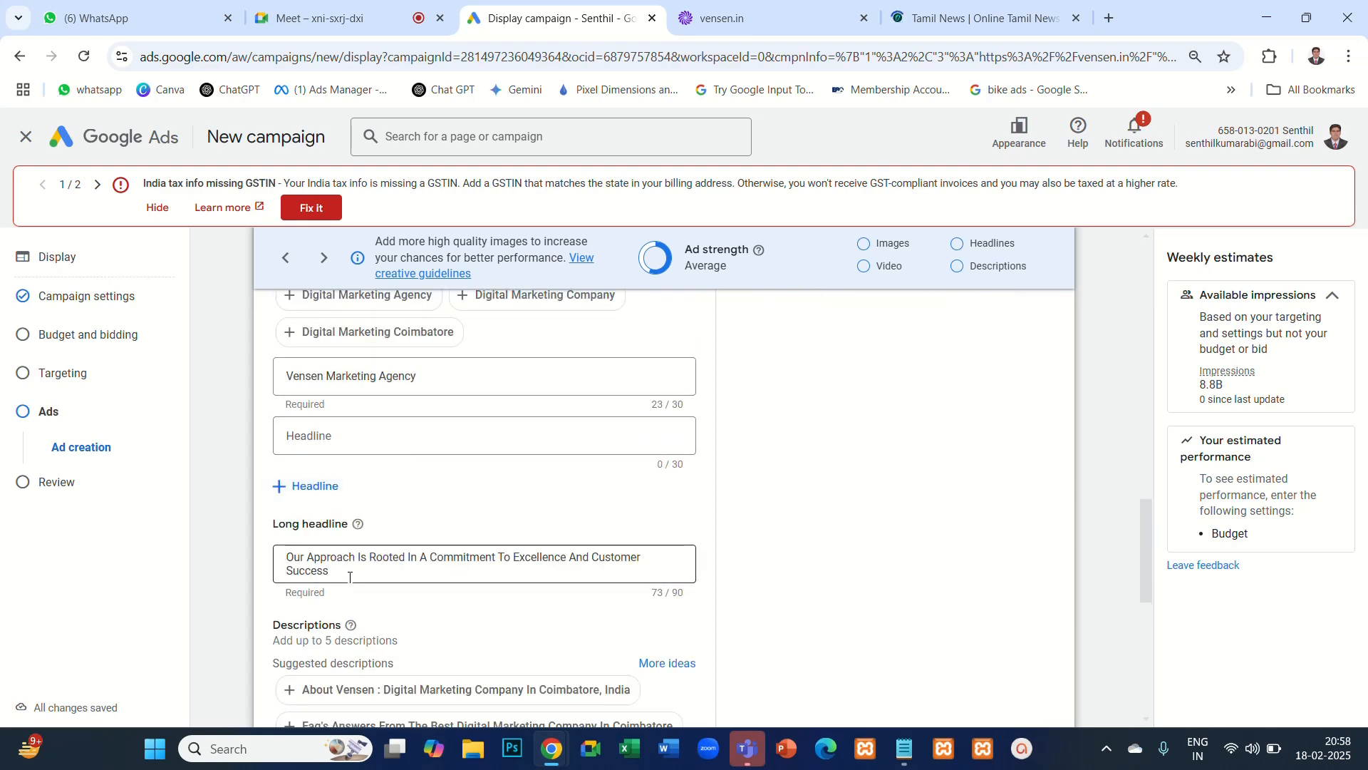
scroll(355, 512, down, 3)
scroll(377, 563, down, 3)
scroll(479, 468, up, 15)
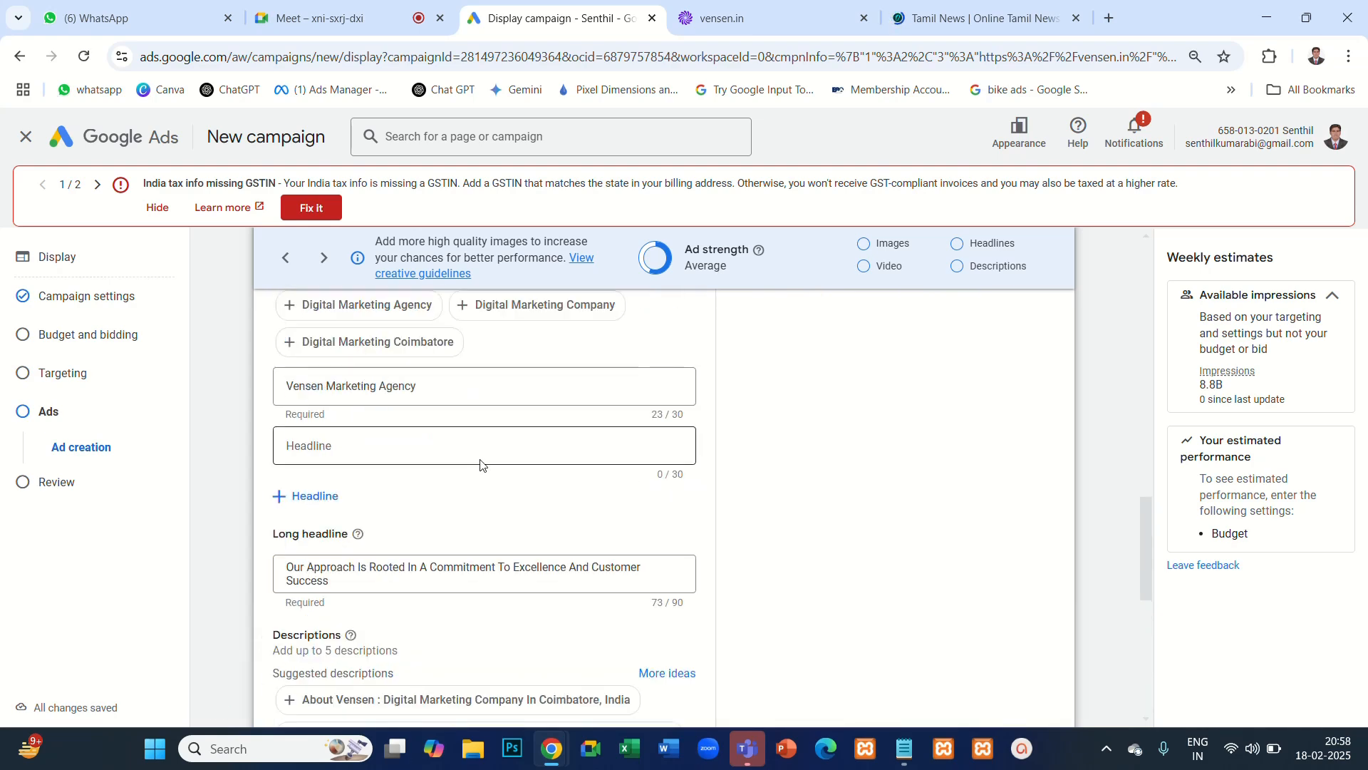
scroll(480, 464, up, 5)
scroll(478, 470, down, 3)
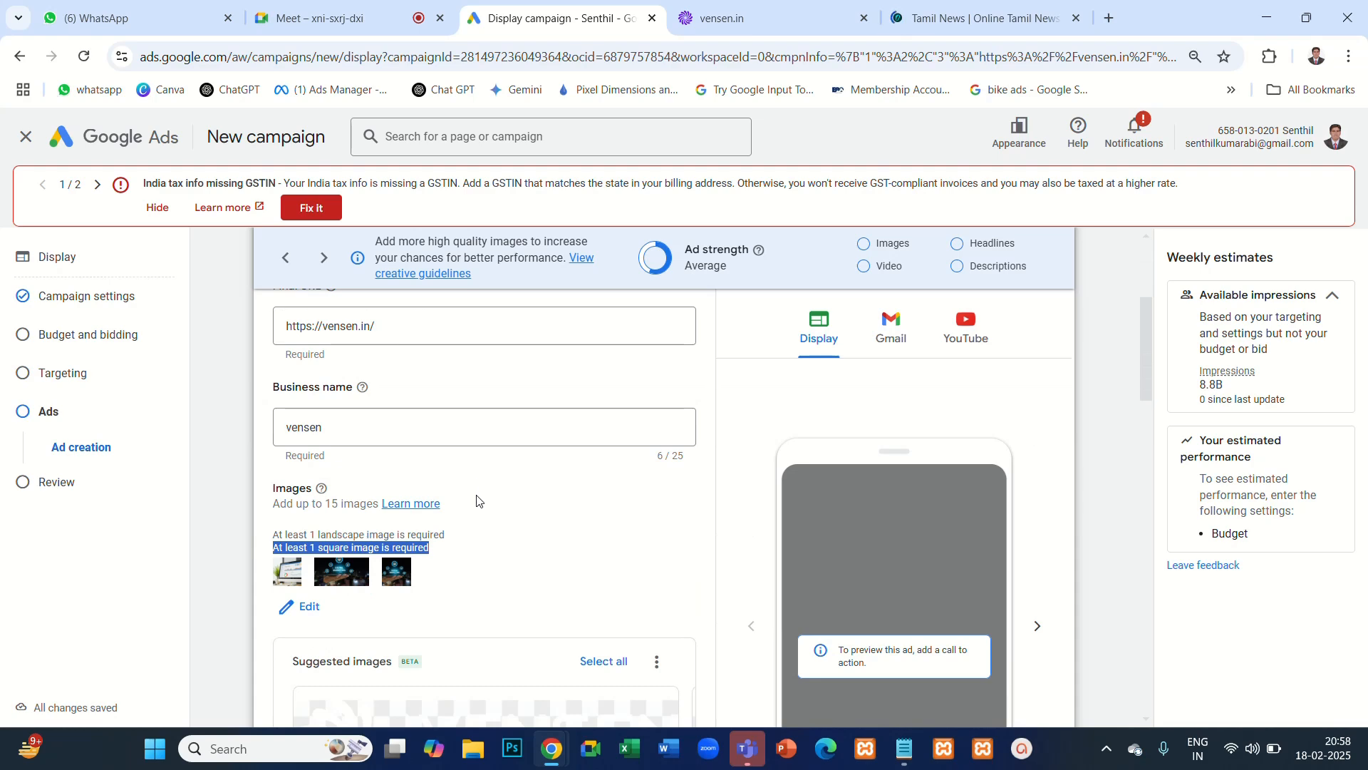
- Add the whole group of suggested free stock images to the ad's images and save the selection
click(539, 579)
click(311, 607)
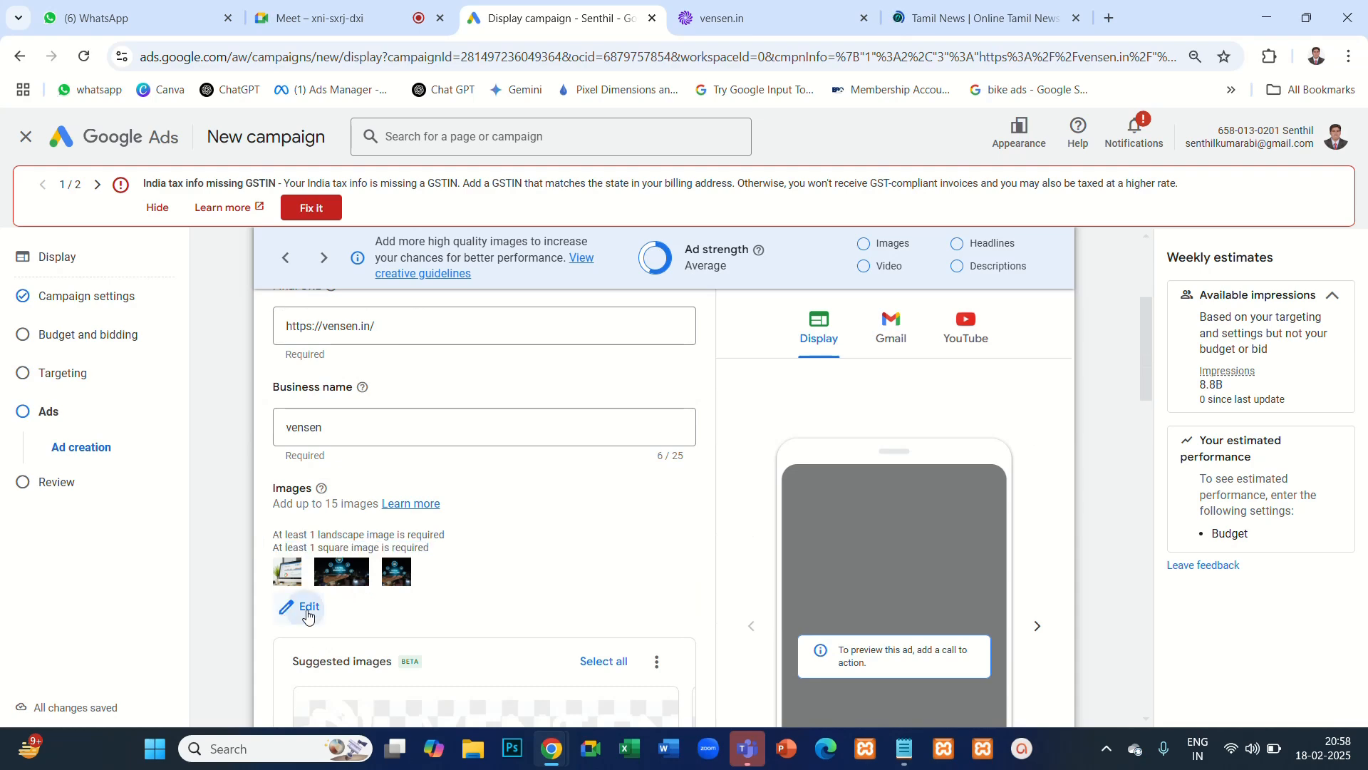
scroll(998, 456, down, 10)
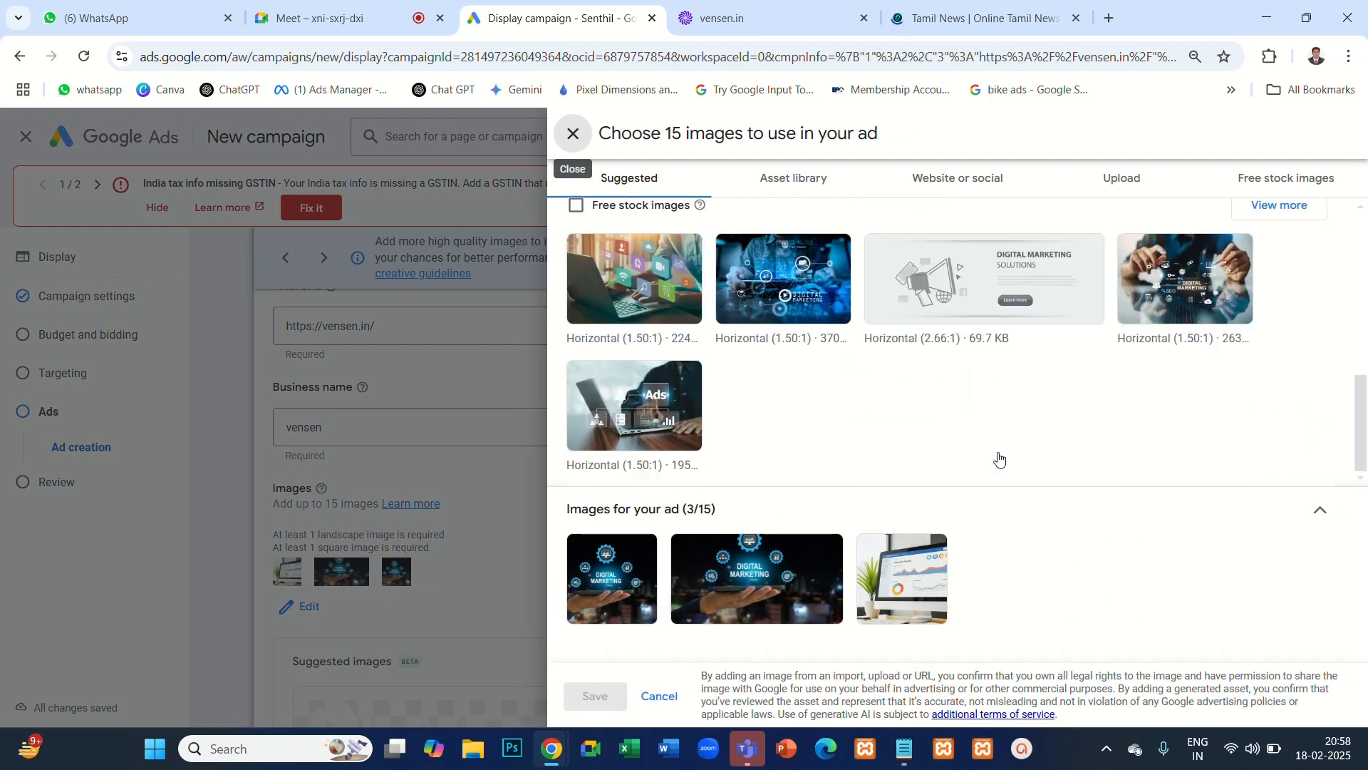
click(577, 385)
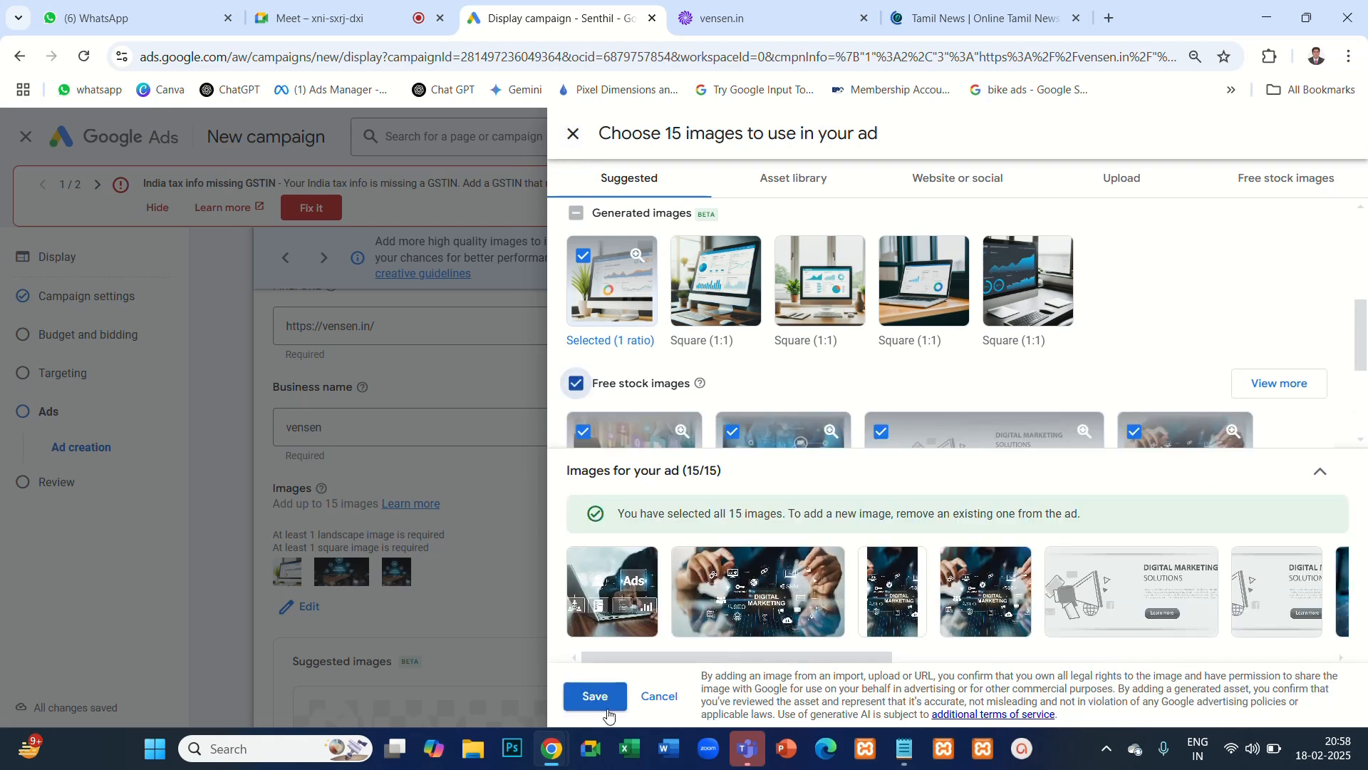
click(597, 696)
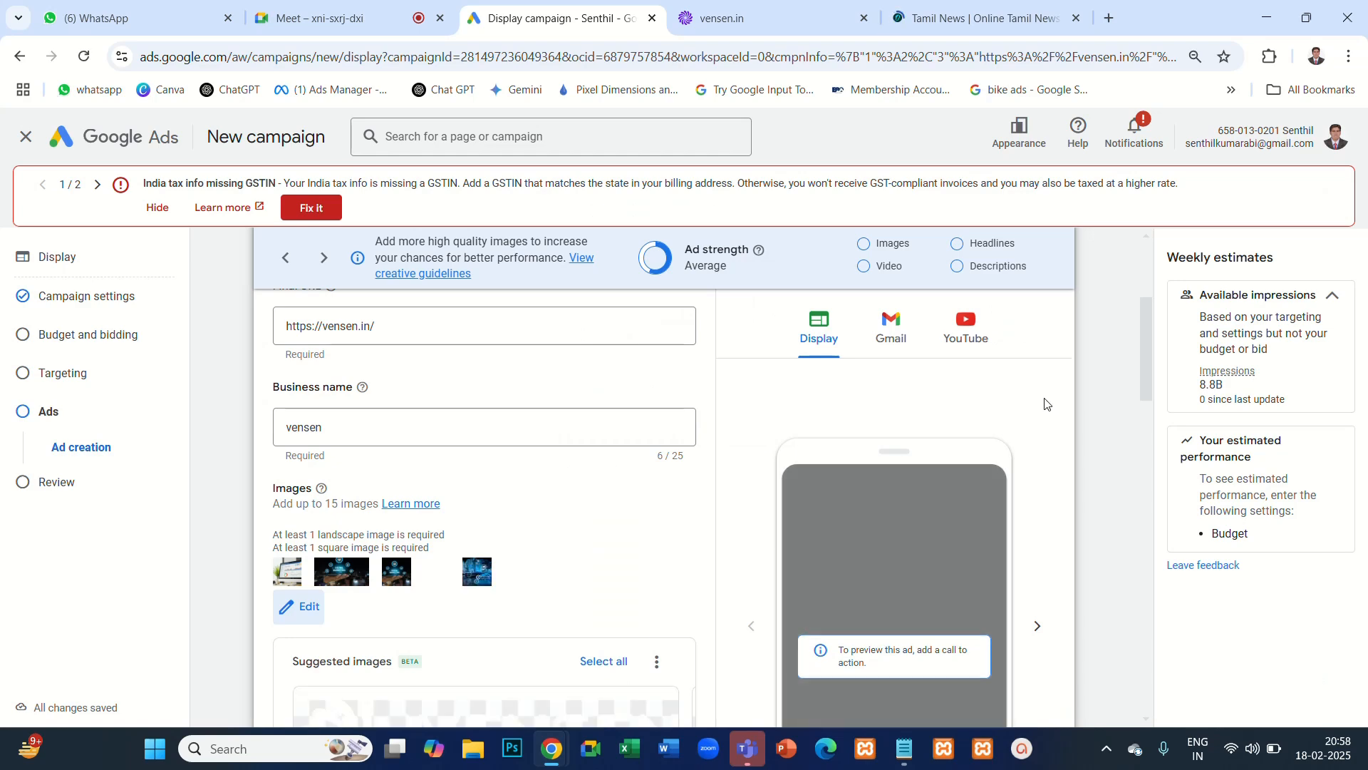
- Expand the ad's additional options to show the call to action text settings
scroll(516, 534, down, 15)
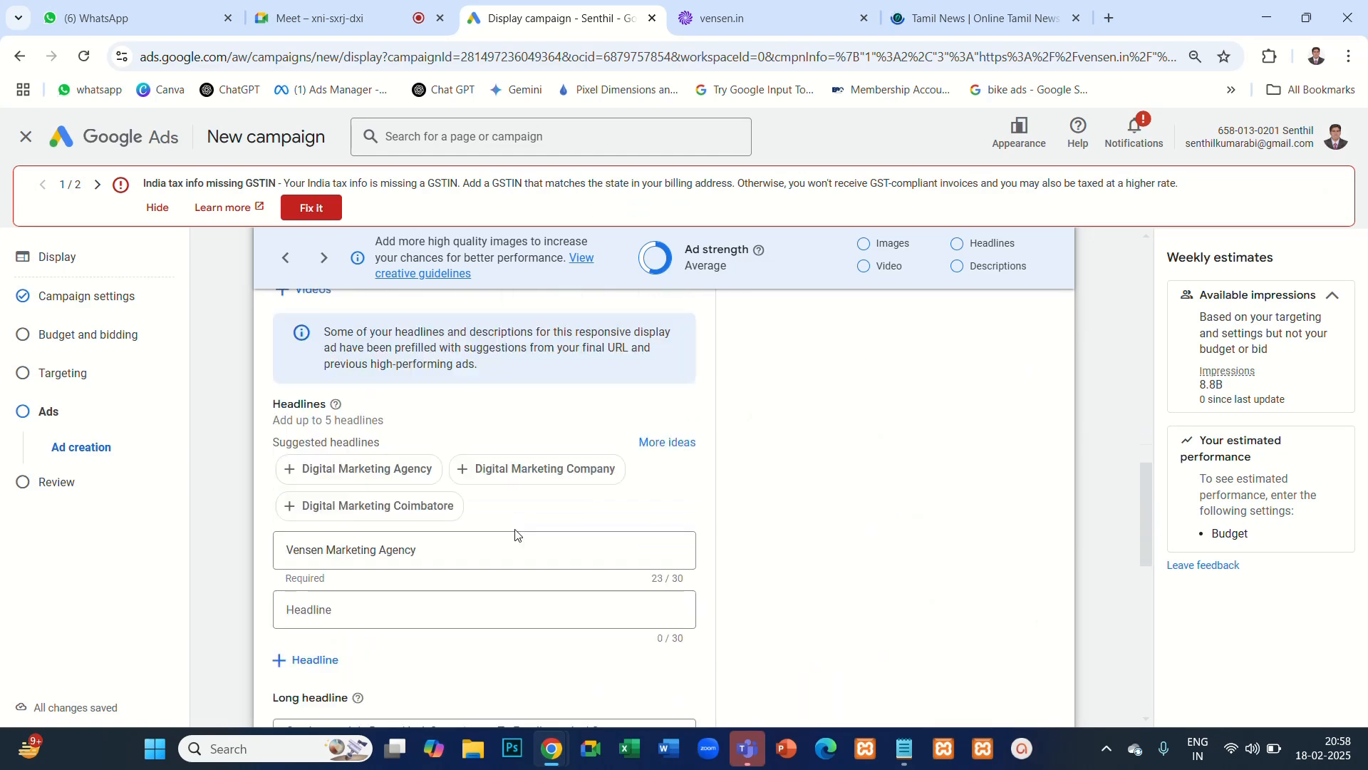
scroll(516, 536, down, 3)
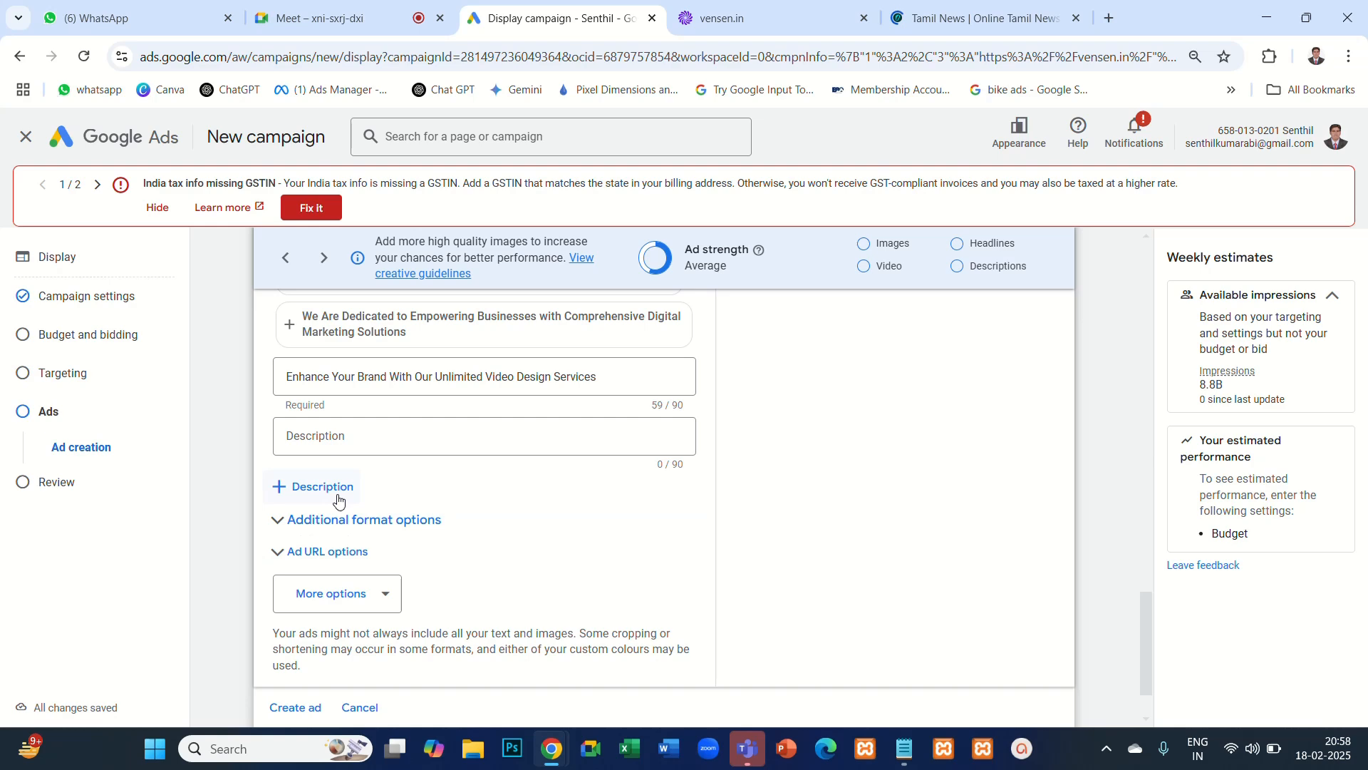
click(391, 597)
click(365, 607)
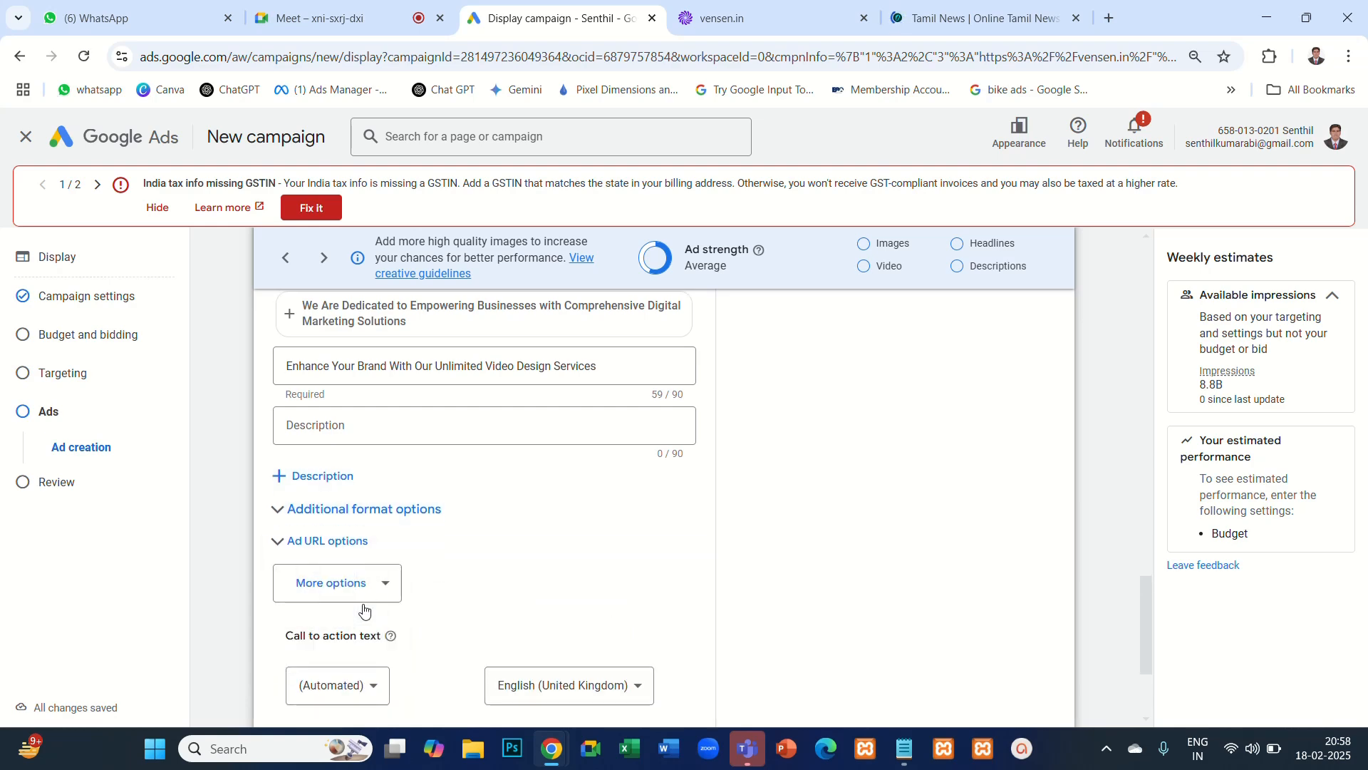
- Examine the ad's preview in the Gmail, YouTube and Display formats
scroll(556, 662, down, 3)
scroll(1023, 535, up, 10)
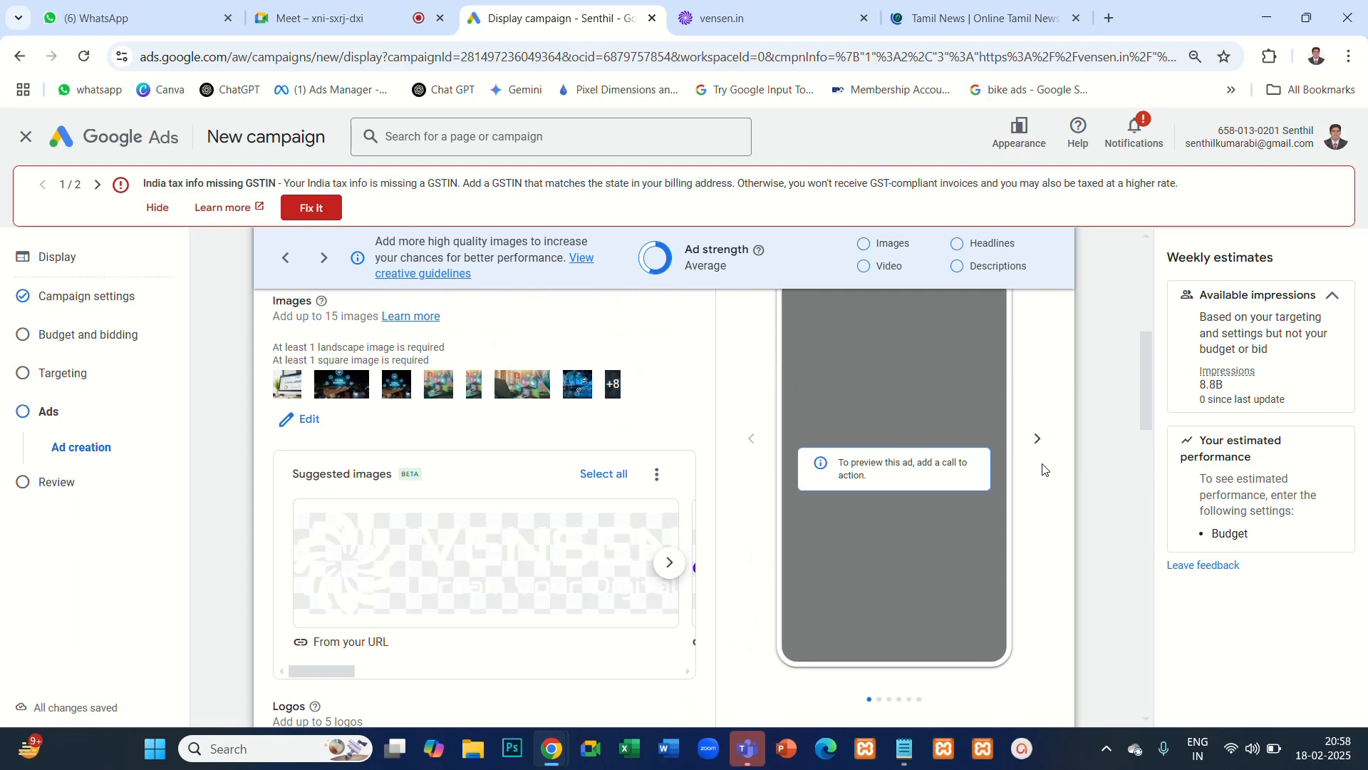
scroll(778, 498, down, 3)
scroll(712, 506, up, 10)
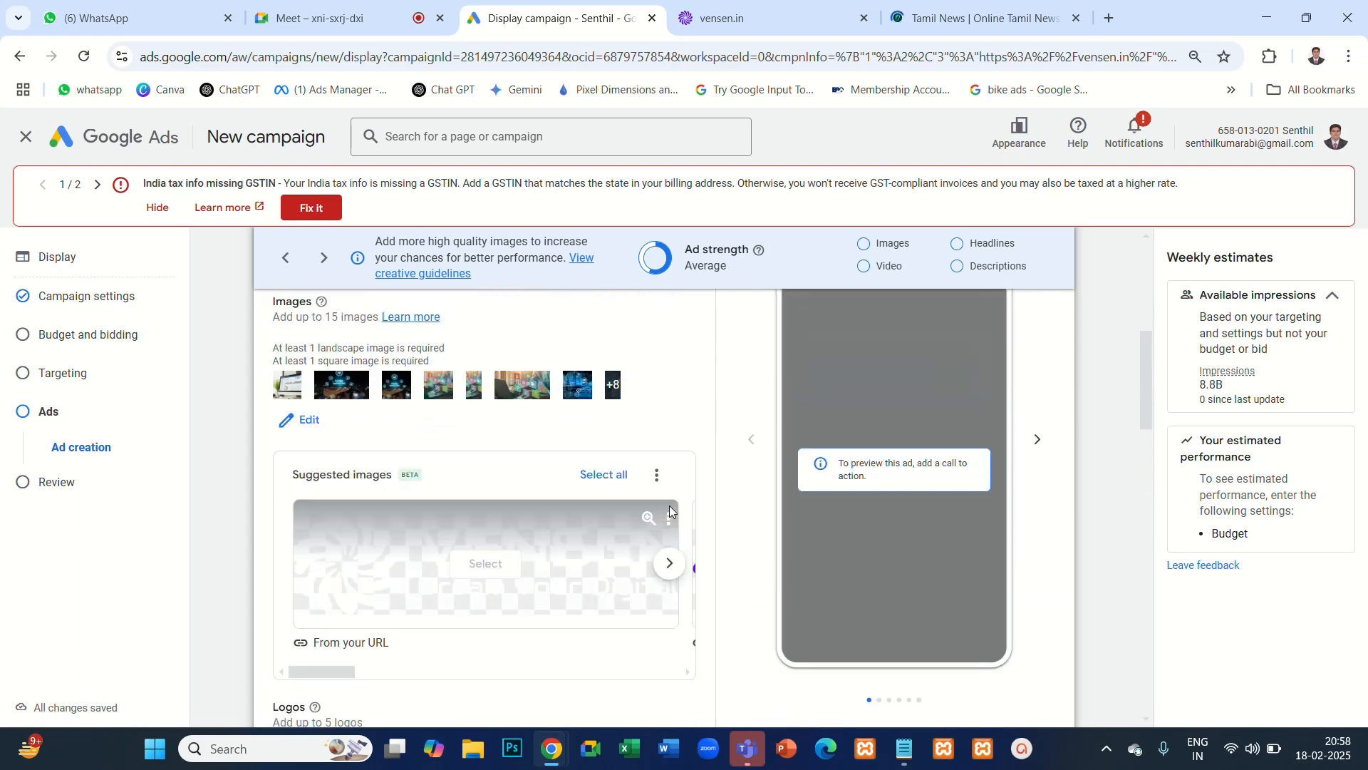
click(891, 588)
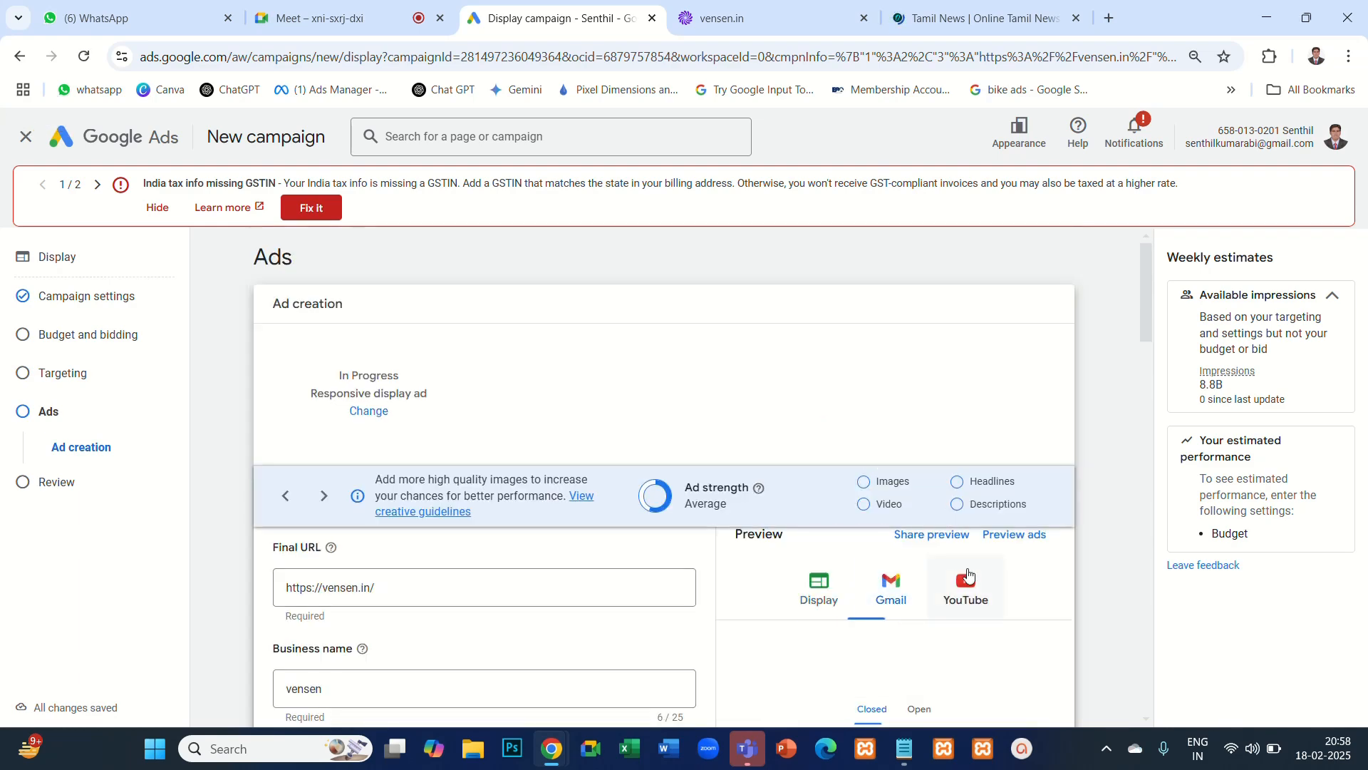
click(966, 590)
scroll(684, 513, down, 6)
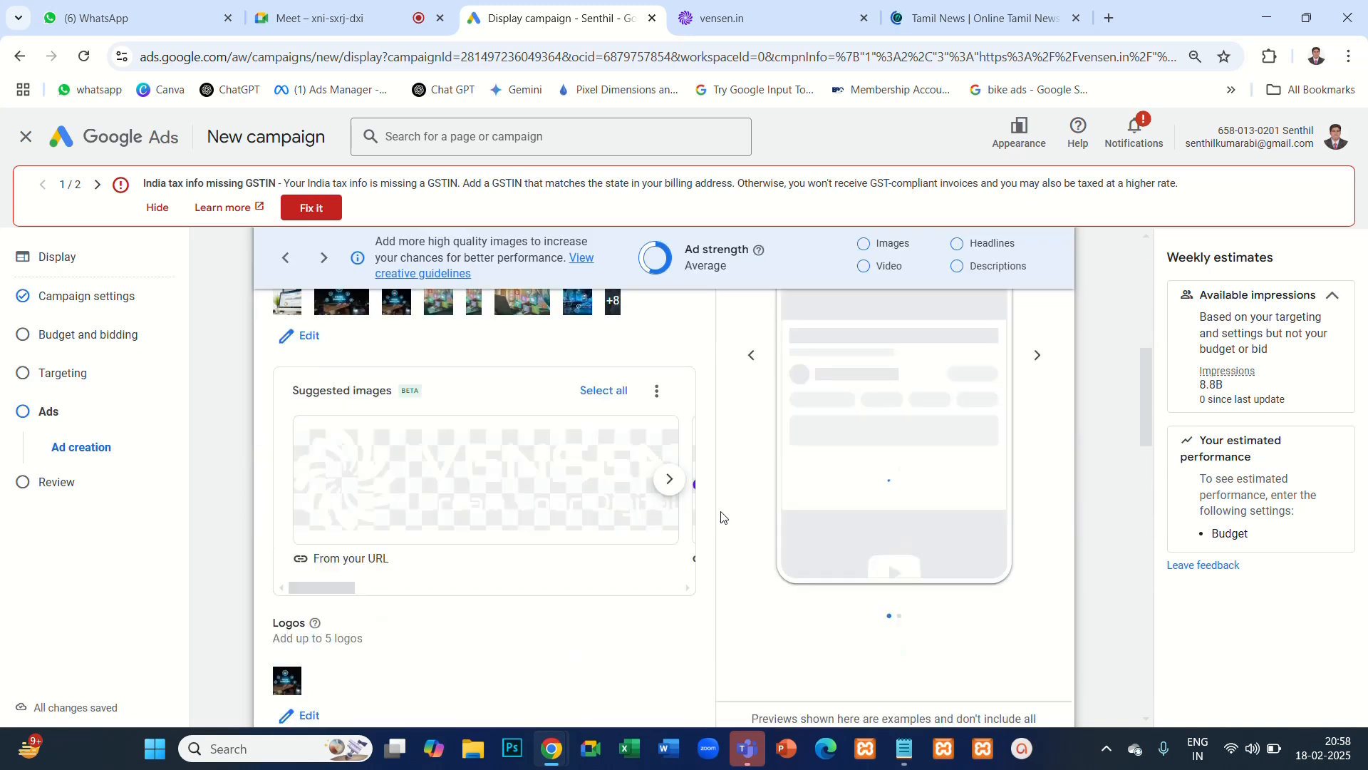
scroll(840, 422, up, 1)
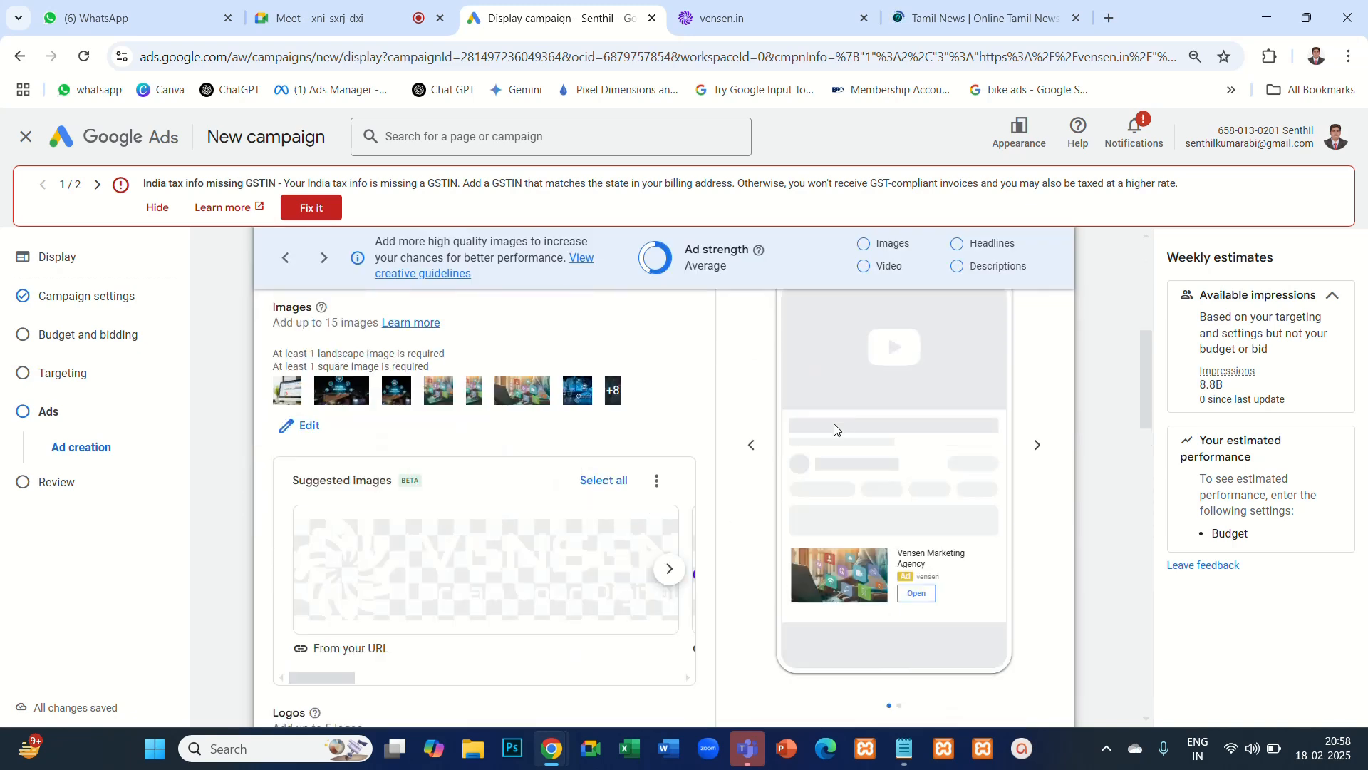
scroll(835, 434, up, 3)
click(823, 425)
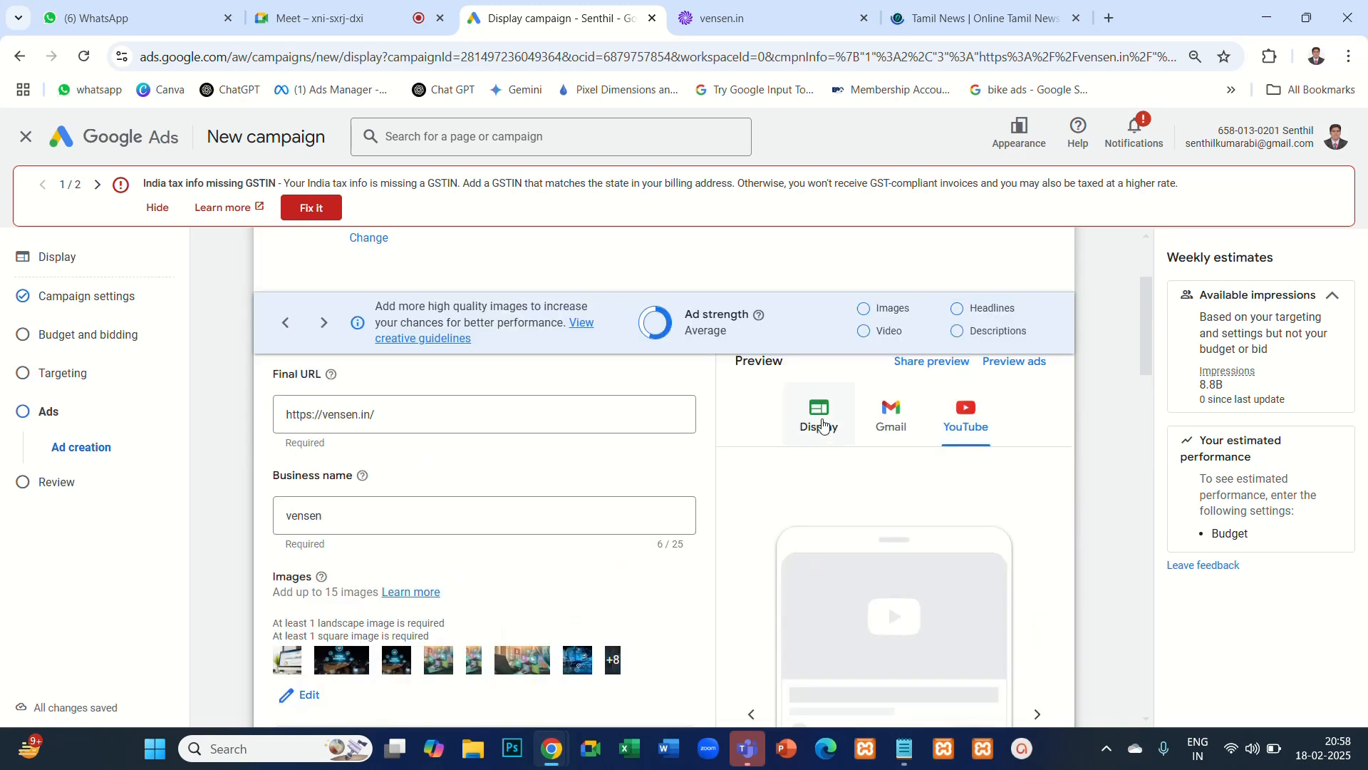
scroll(1005, 494, down, 3)
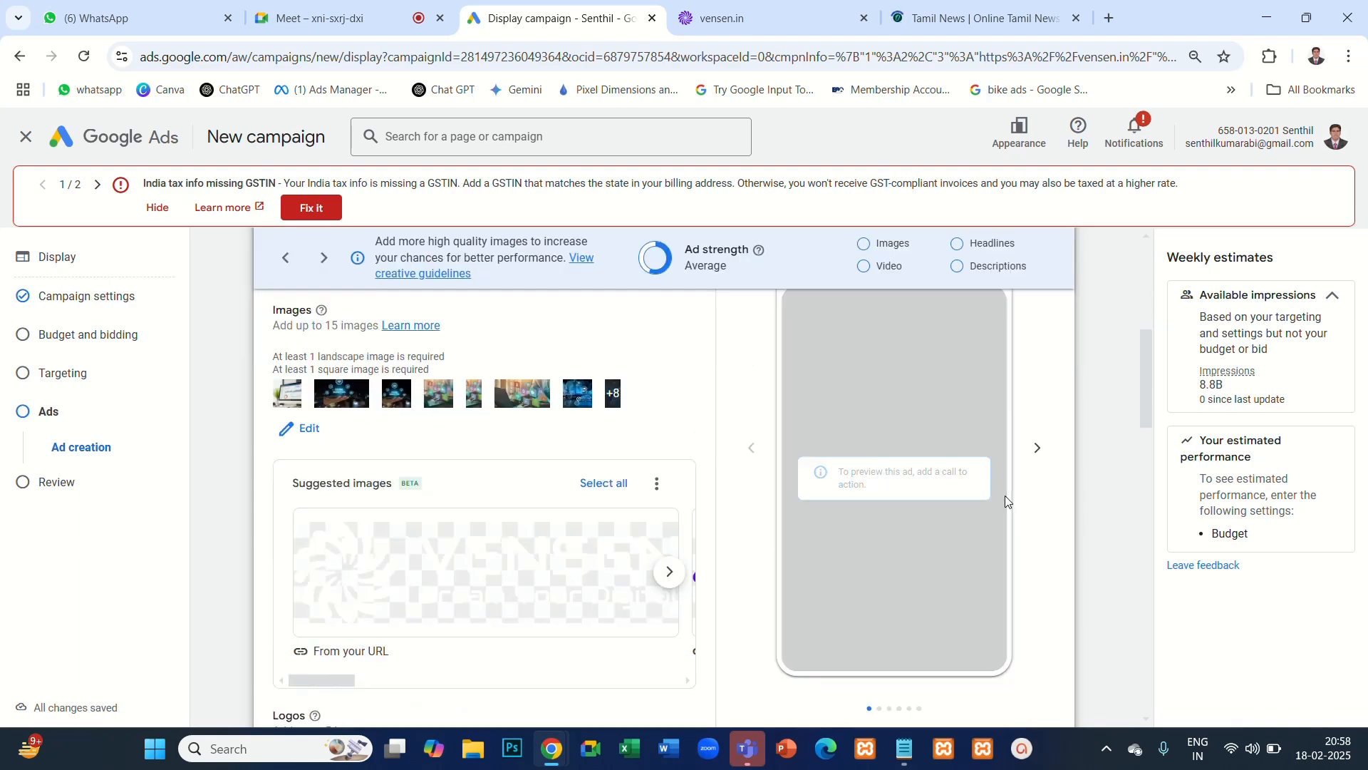
scroll(1005, 495, up, 2)
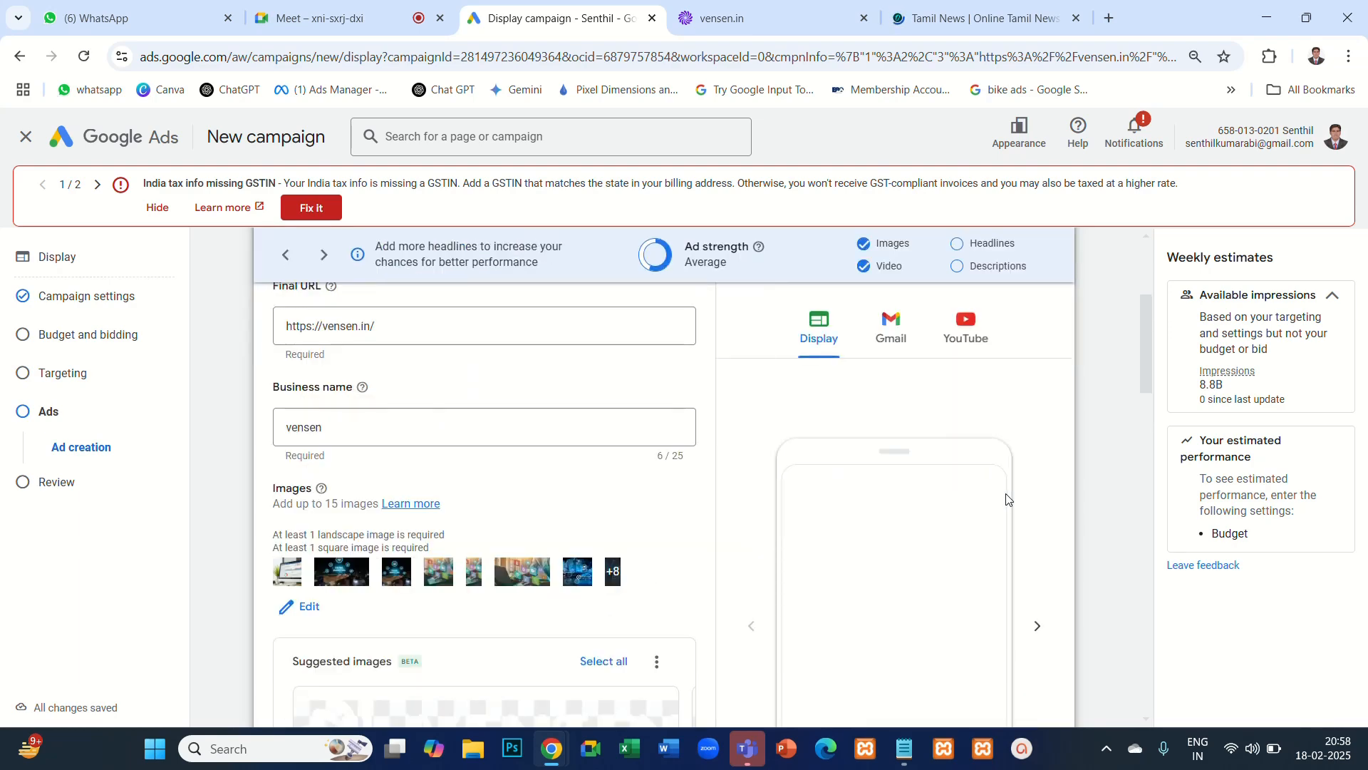
- Set the ad's call to action text to Download
scroll(1028, 476, down, 1)
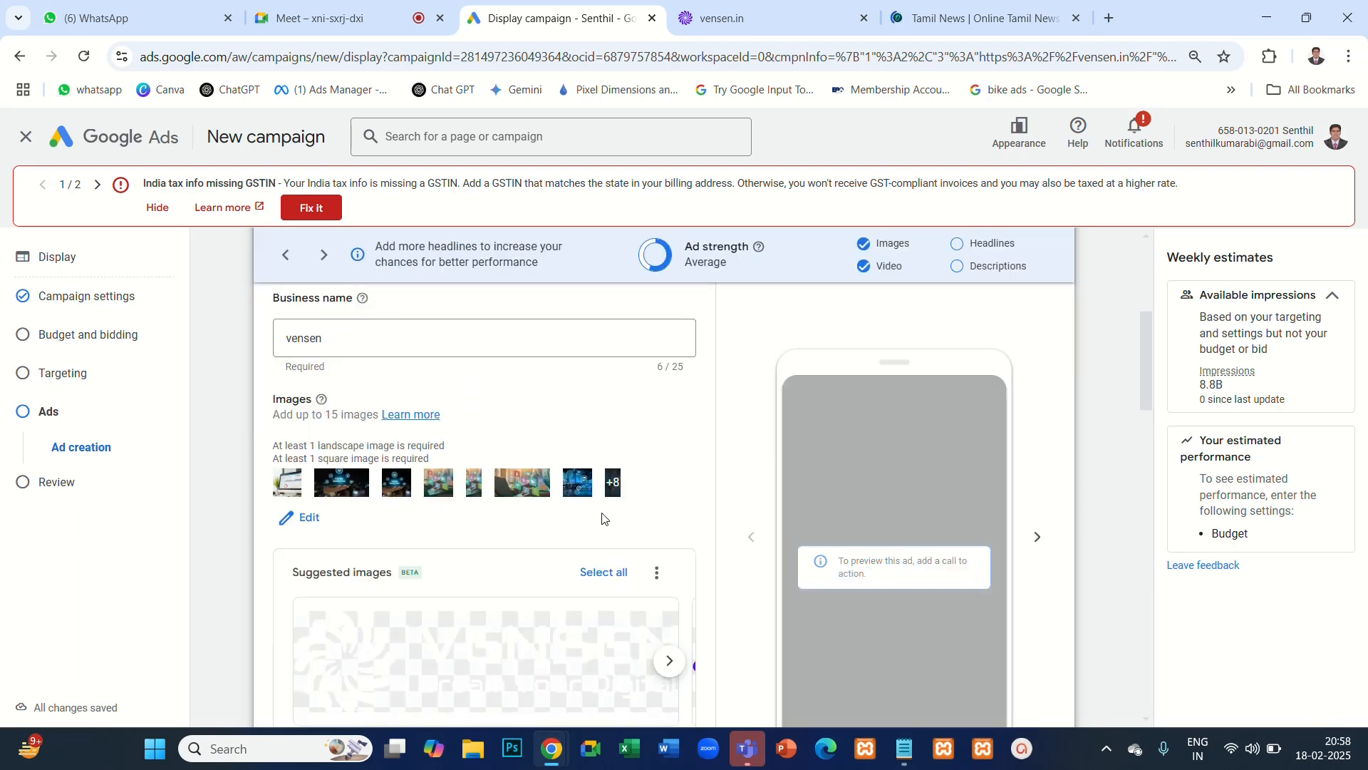
scroll(526, 508, down, 10)
scroll(526, 508, down, 1)
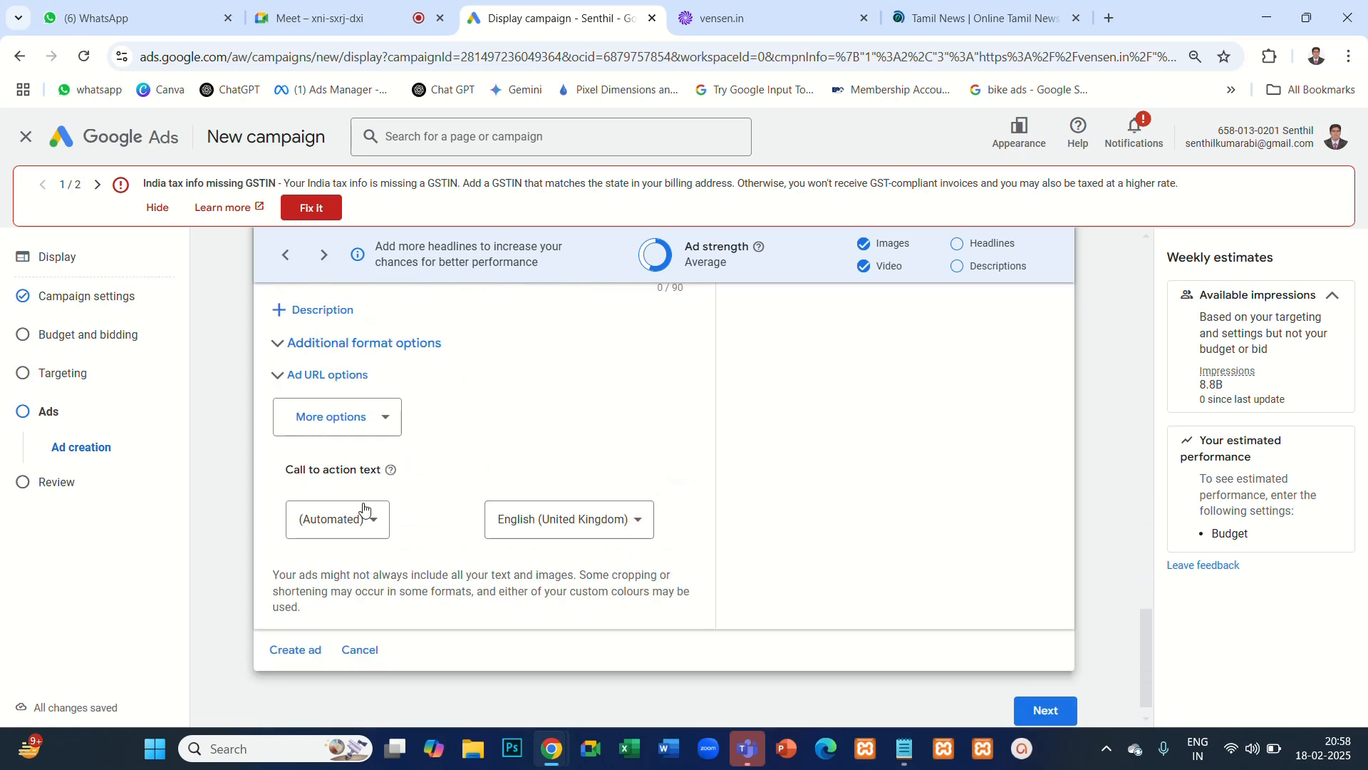
click(373, 523)
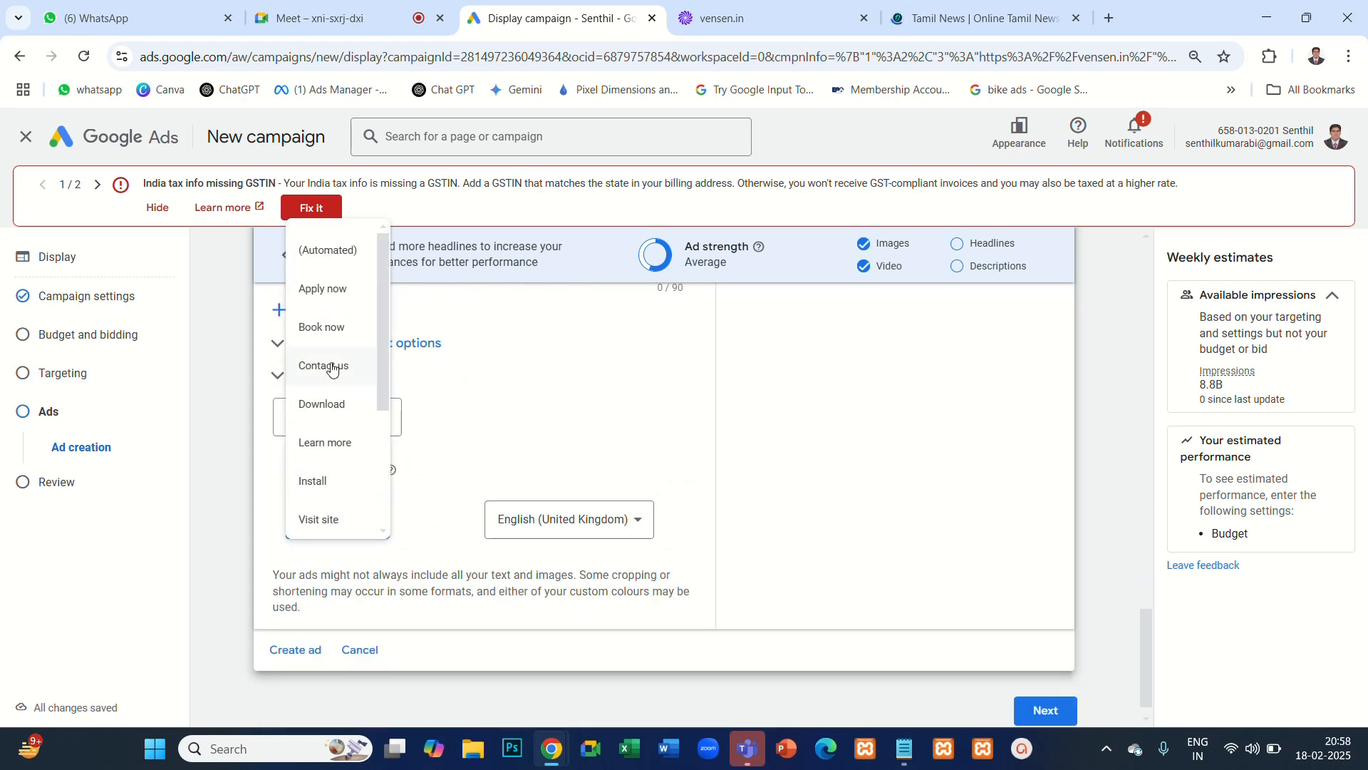
click(335, 405)
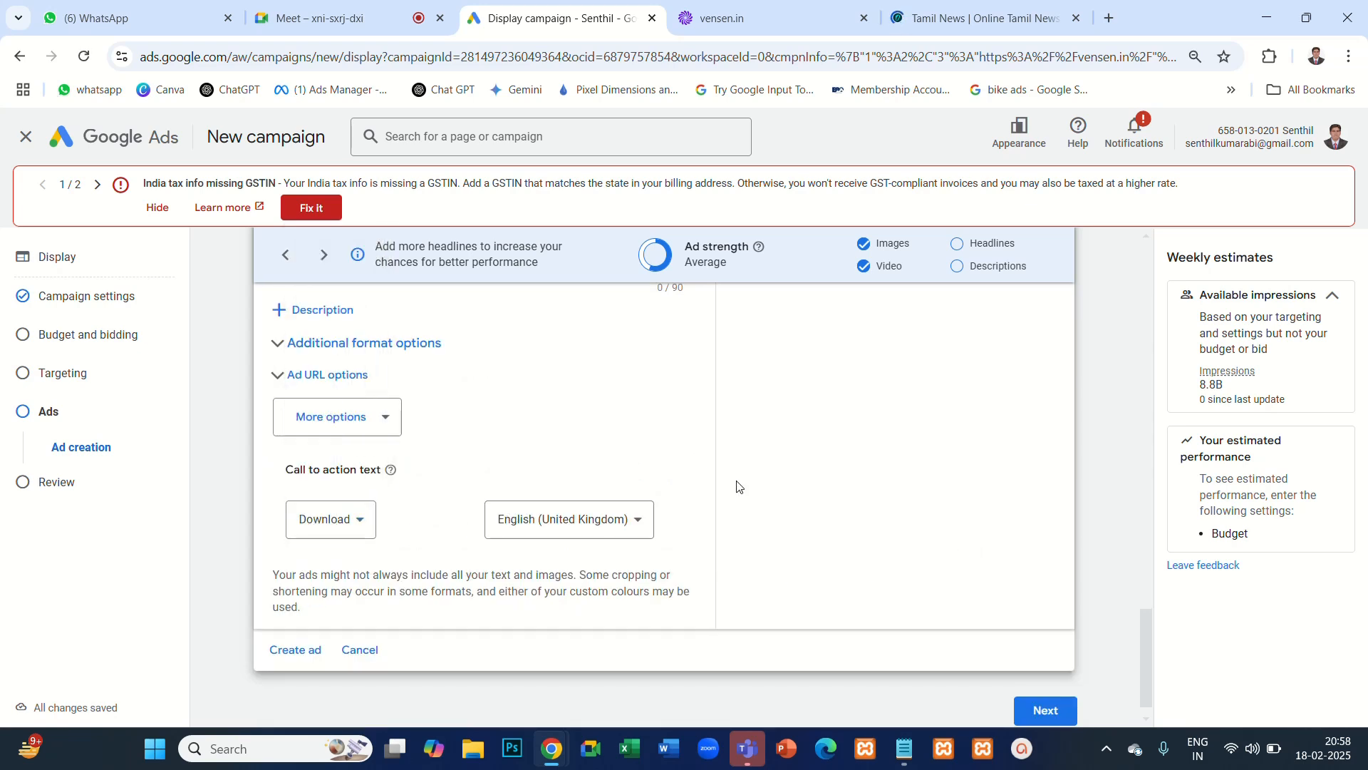
scroll(796, 460, up, 3)
scroll(797, 460, up, 10)
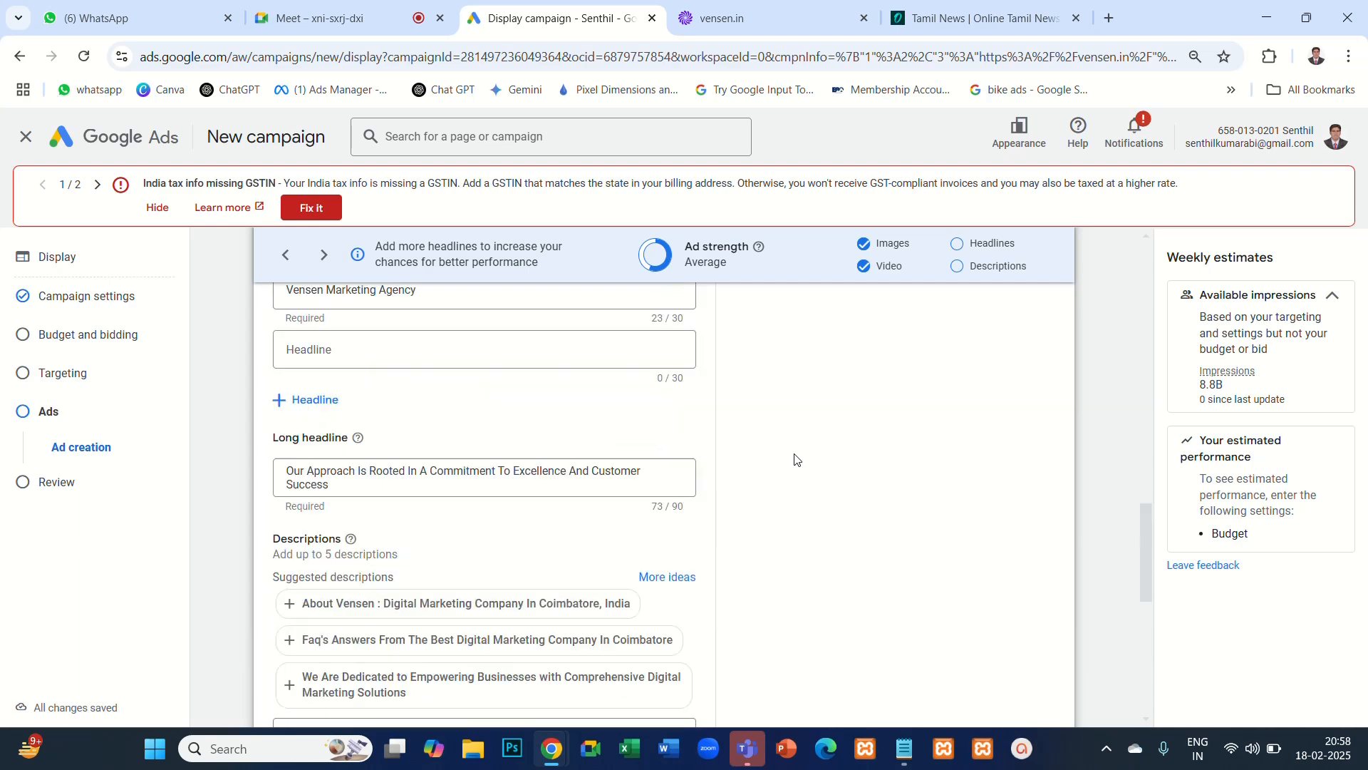
scroll(792, 462, up, 1)
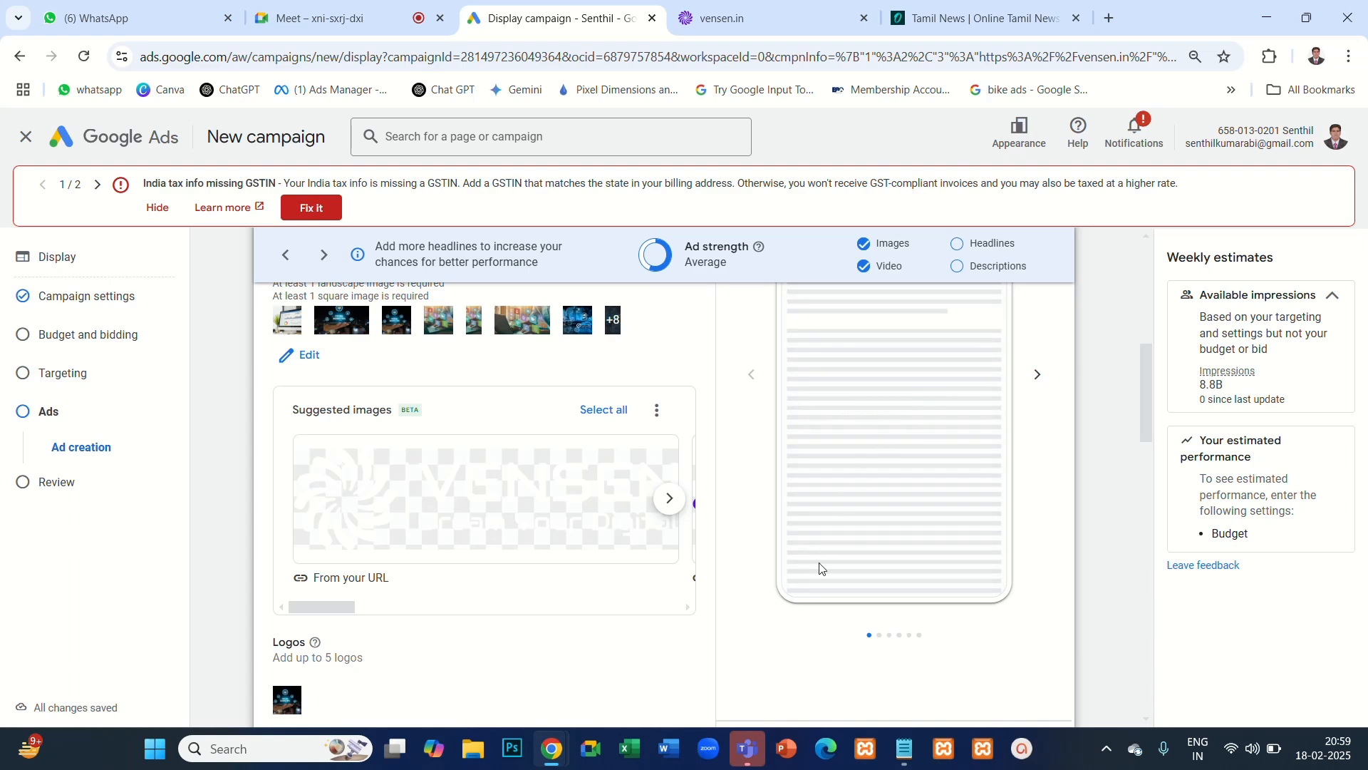
- Add the 10-second fire background video from the asset library to the ad's videos and save the selection
scroll(369, 451, down, 3)
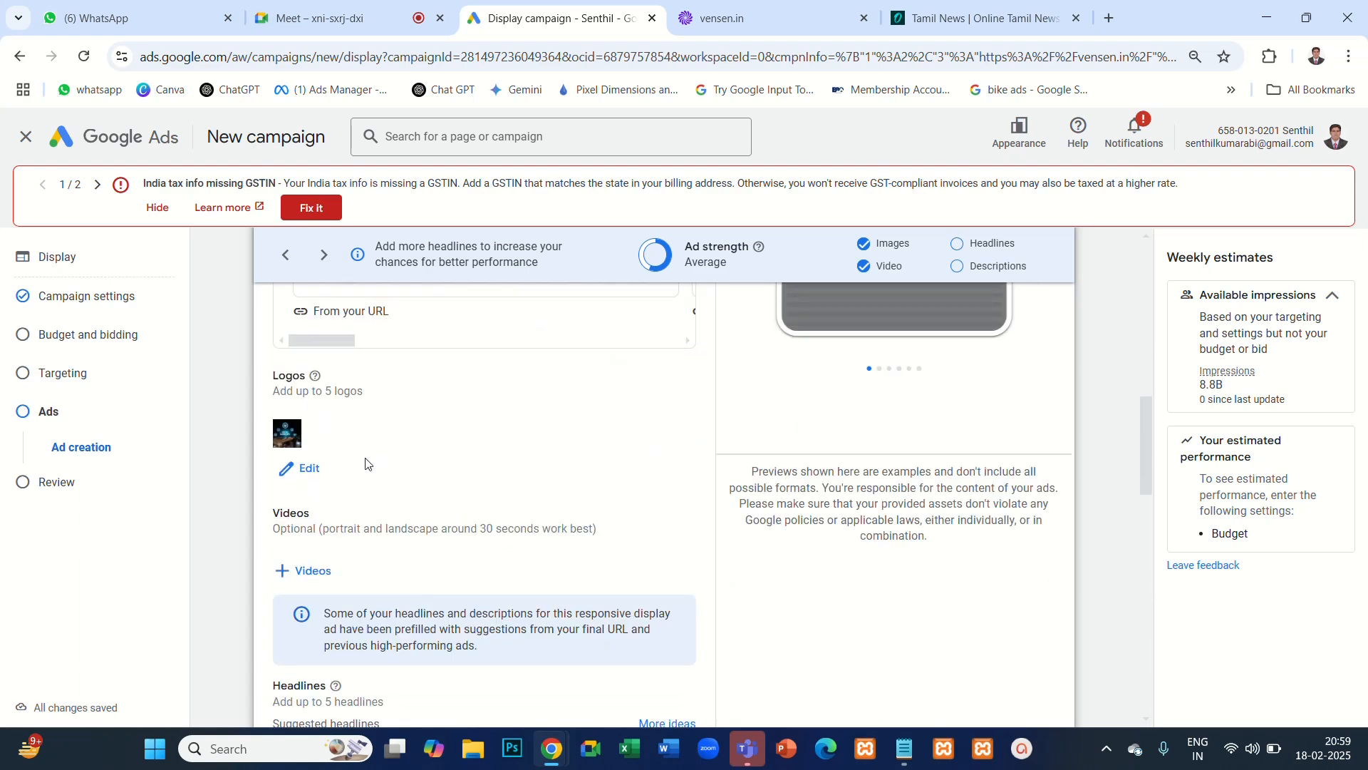
scroll(474, 532, up, 5)
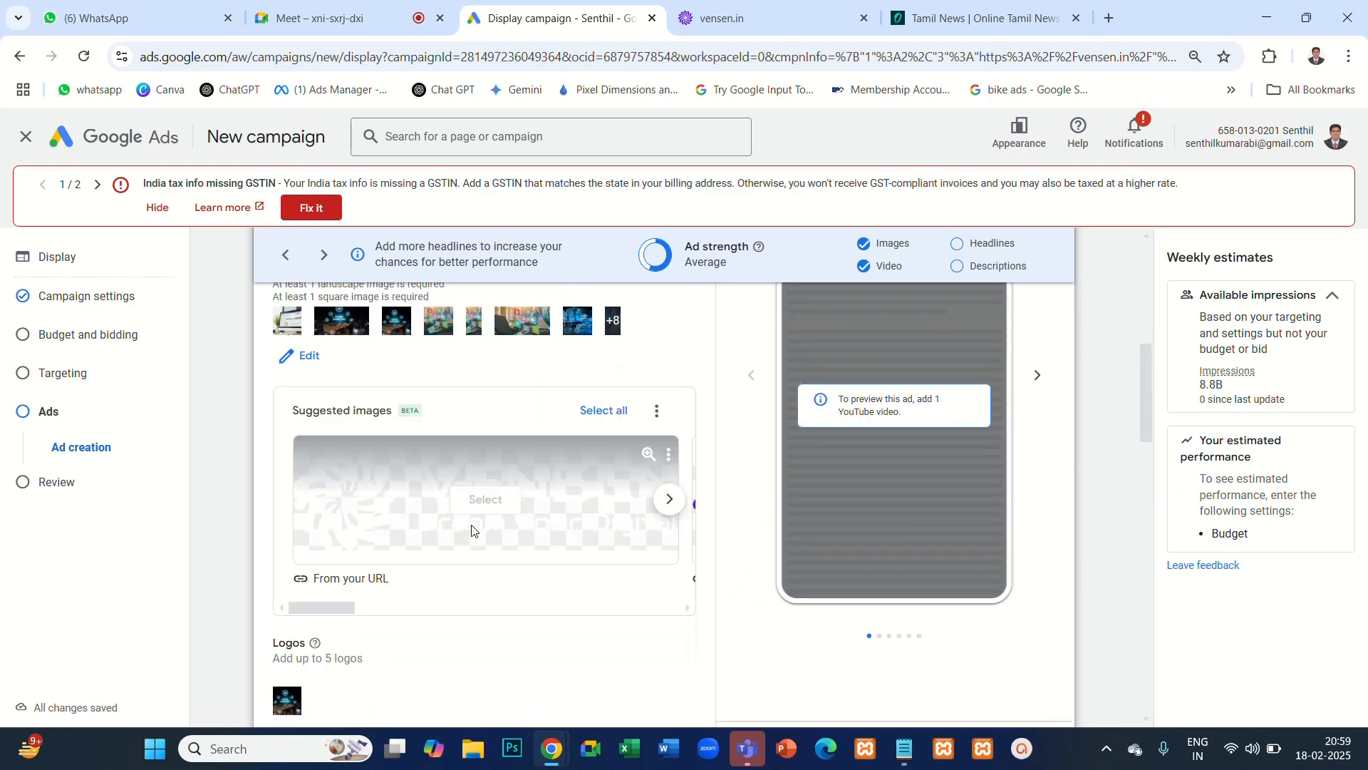
scroll(949, 574, up, 1)
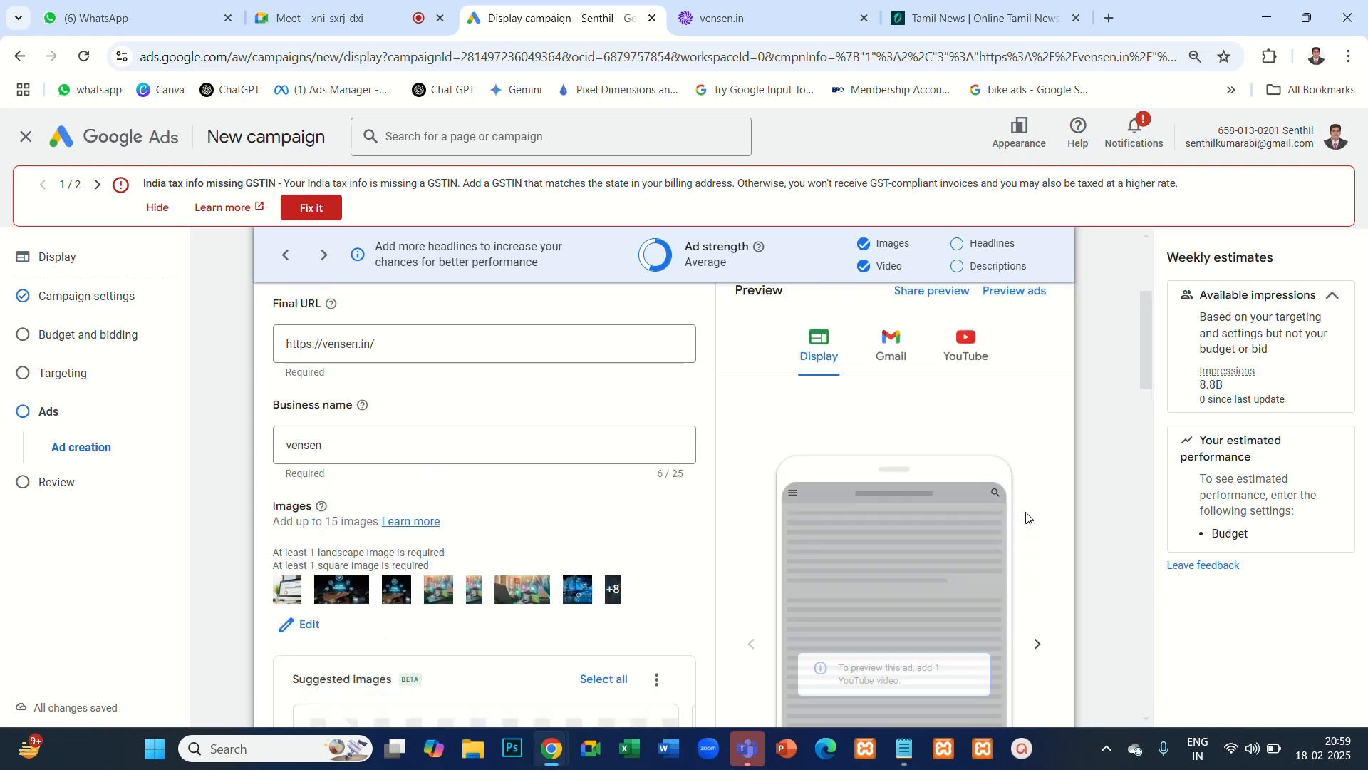
scroll(383, 573, down, 5)
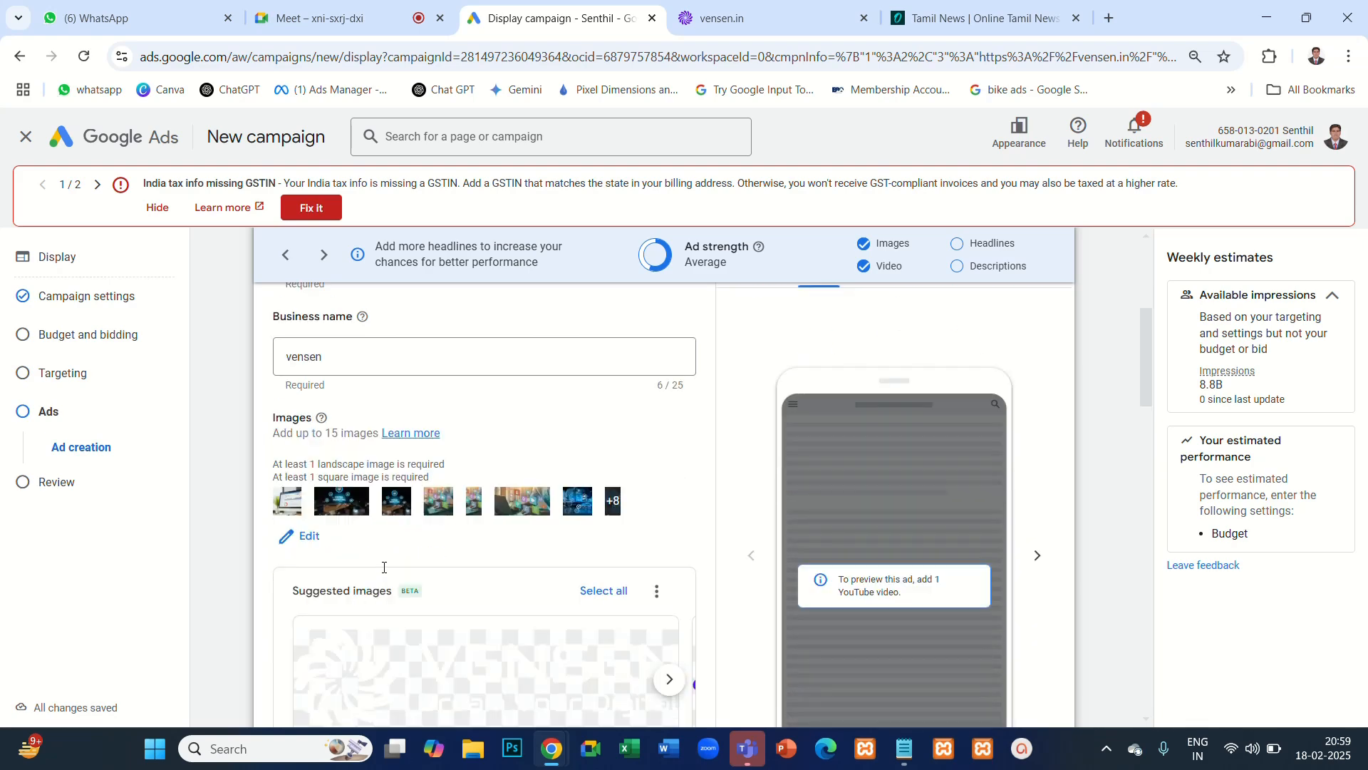
scroll(387, 541, down, 1)
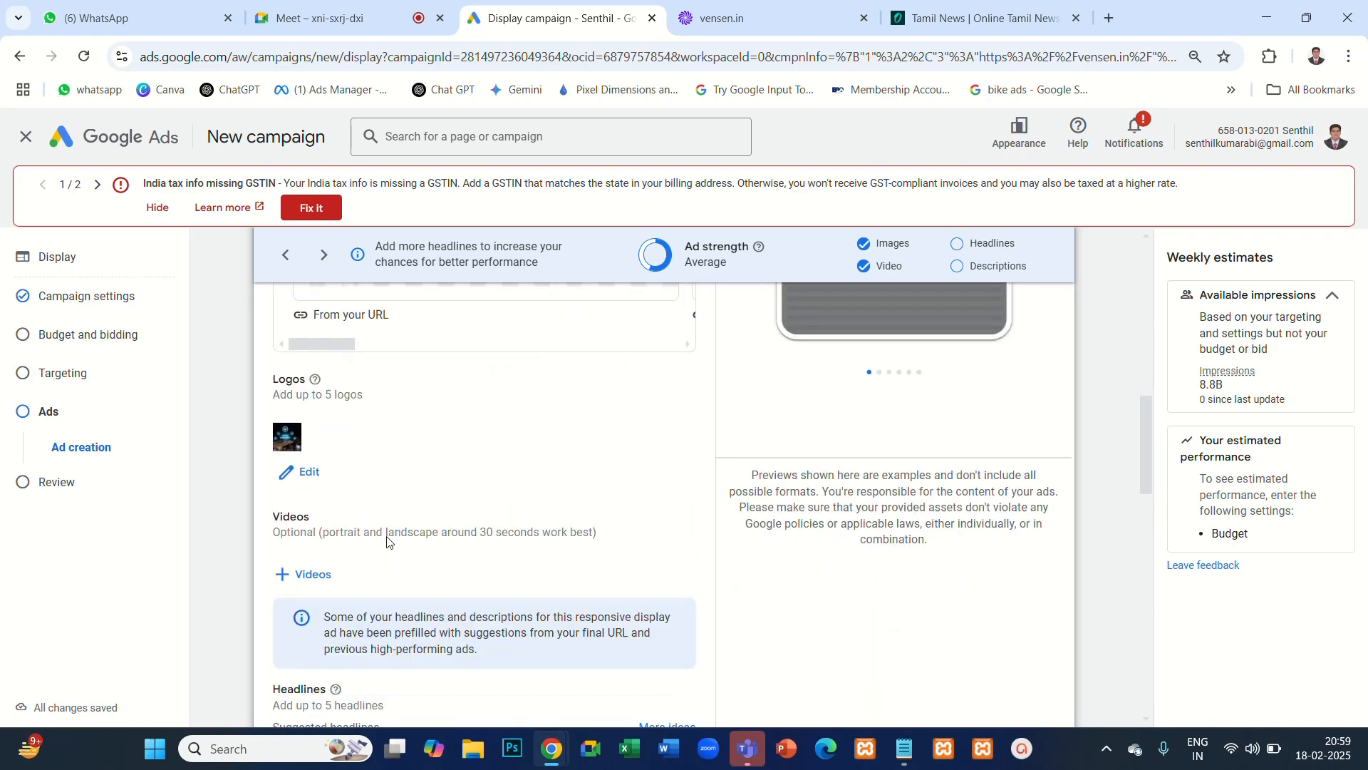
click(313, 574)
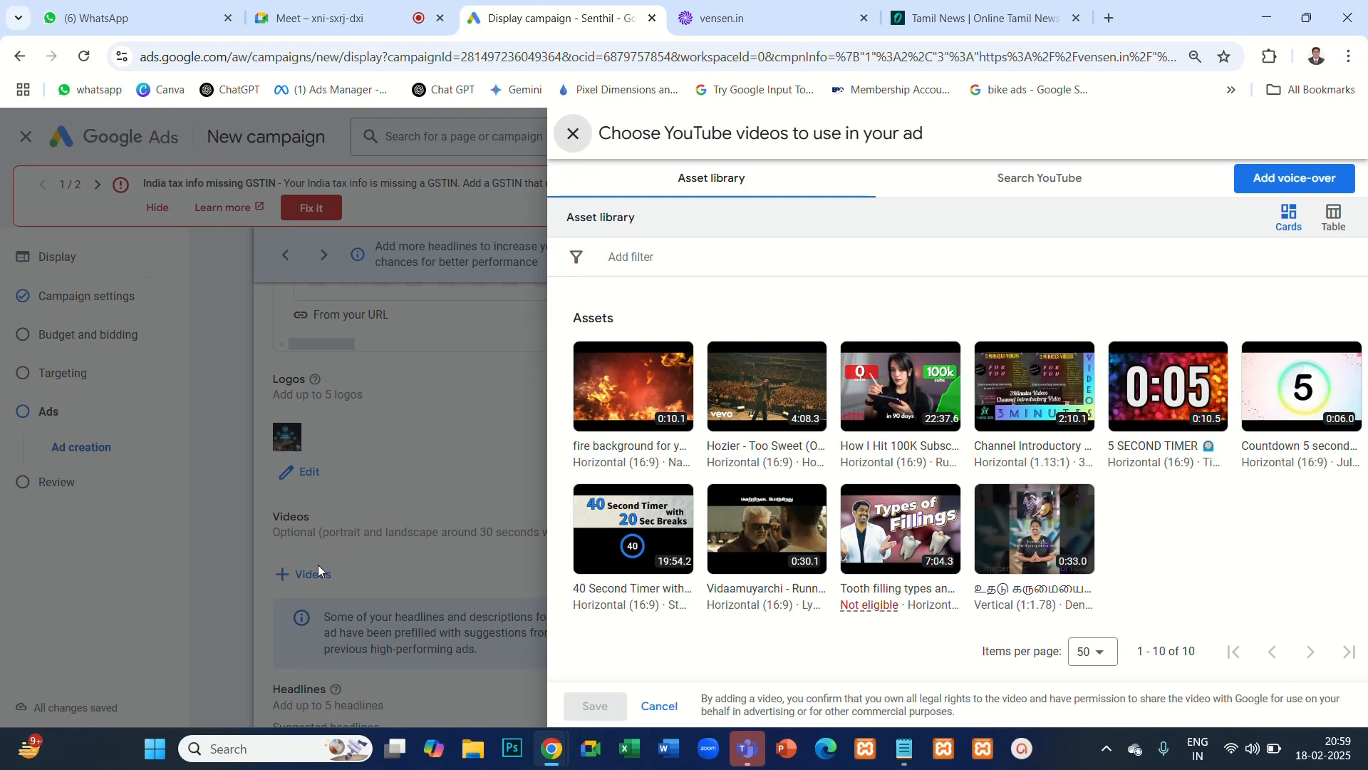
click(630, 395)
click(592, 709)
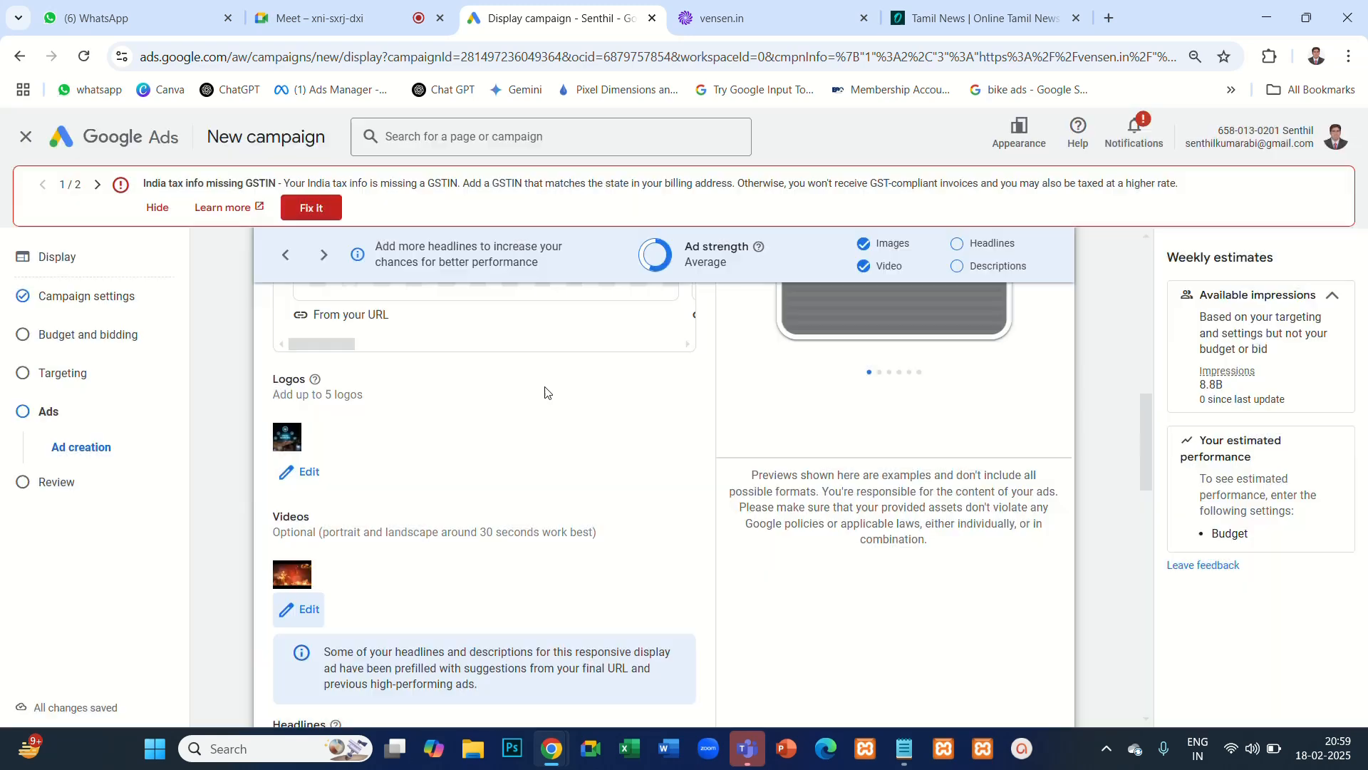
scroll(905, 494, up, 4)
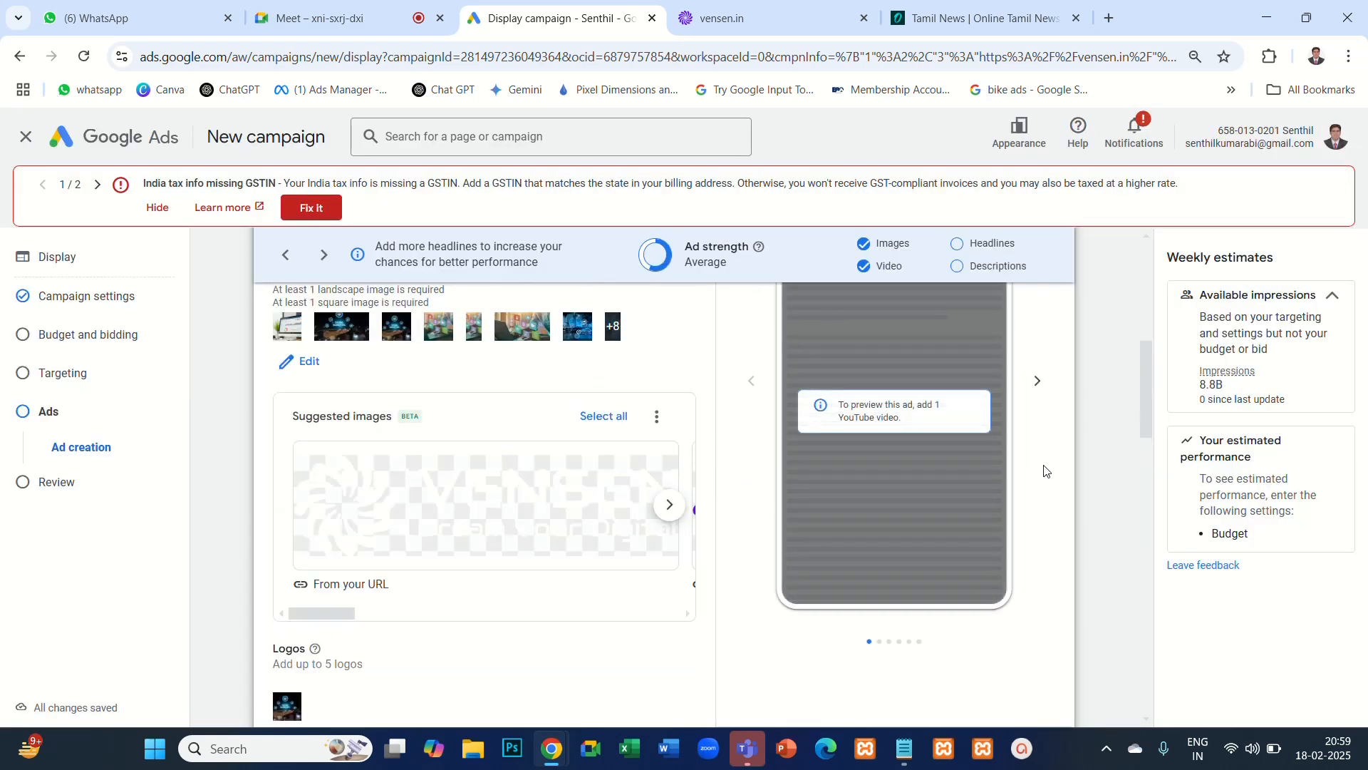
- Add the suggested headline "Digital Marketing Agency" and the suggested description "About Vensen : Digital Marketing Company In Coimbatore, India" to the ad
mouse_move(532, 528)
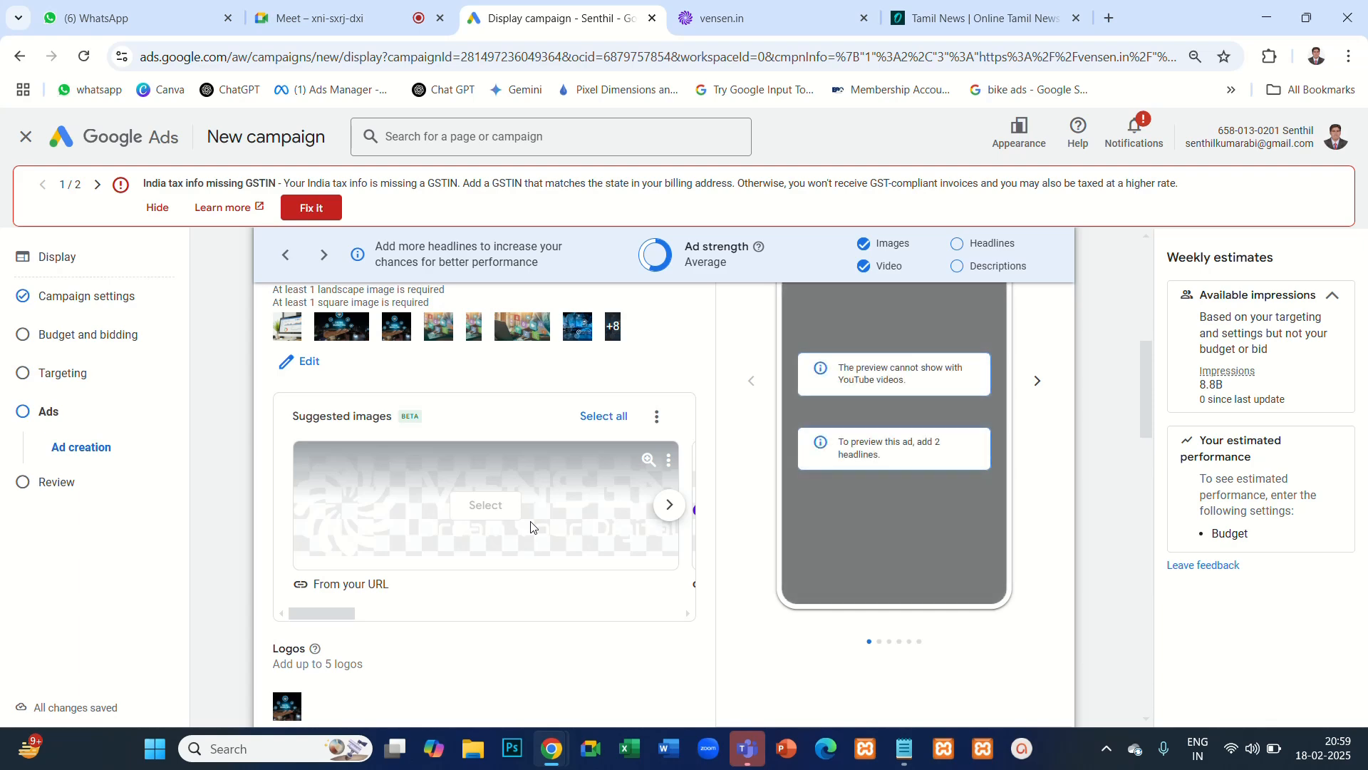
scroll(530, 527, down, 9)
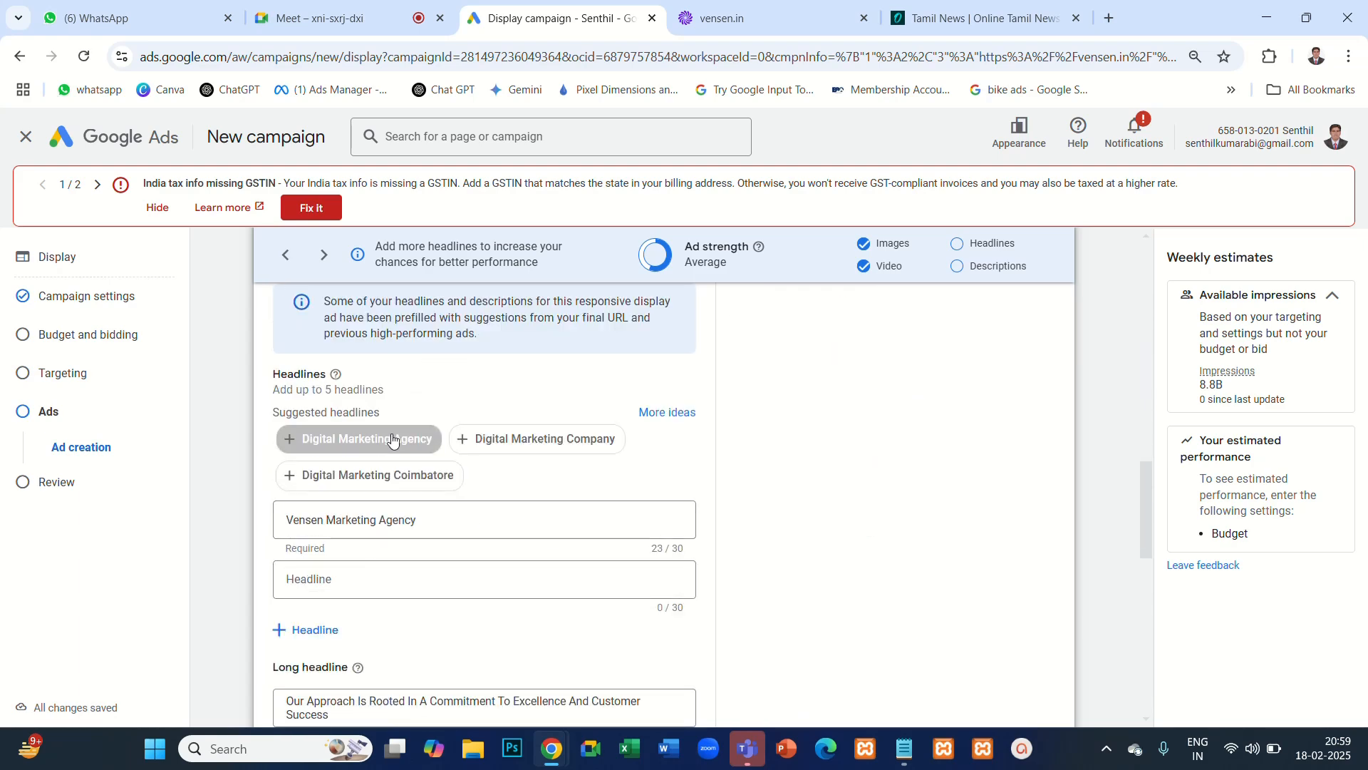
click(358, 439)
scroll(436, 570, down, 5)
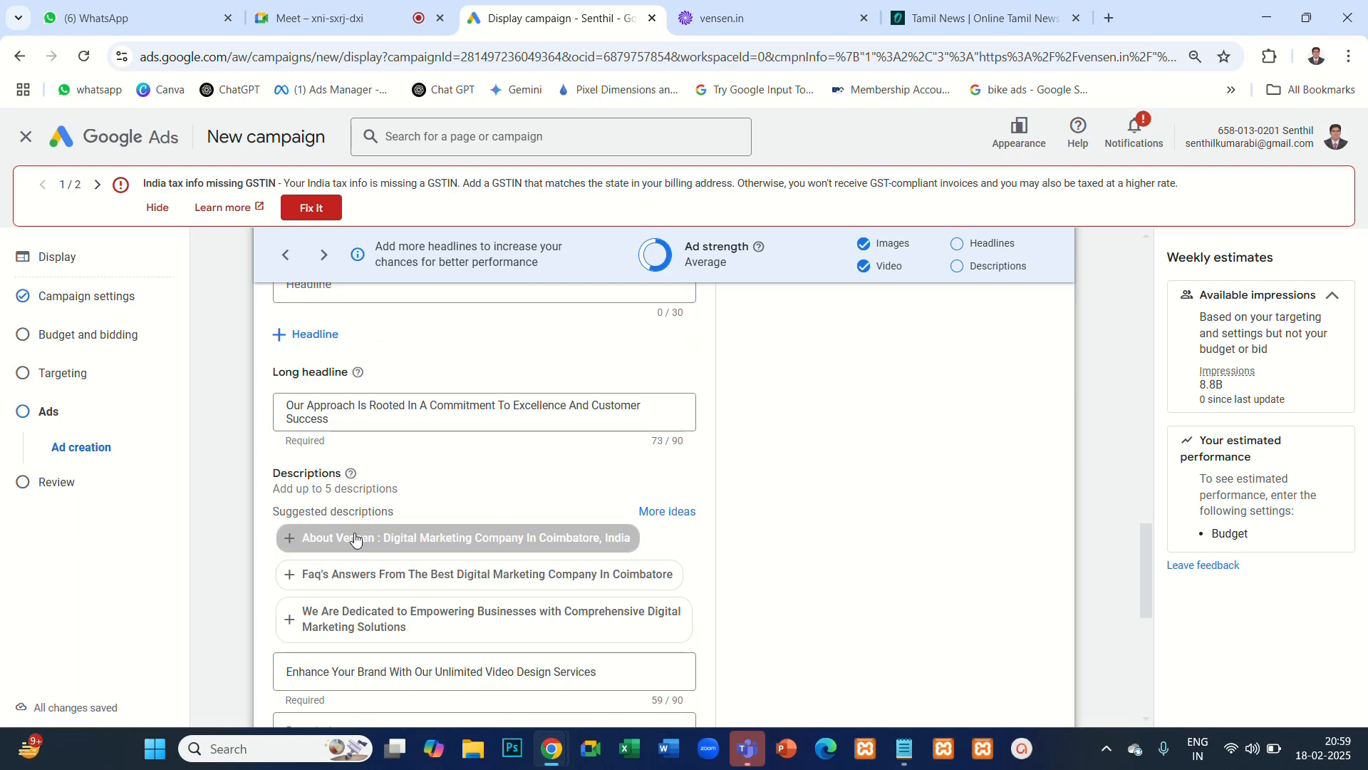
click(458, 543)
scroll(464, 559, down, 4)
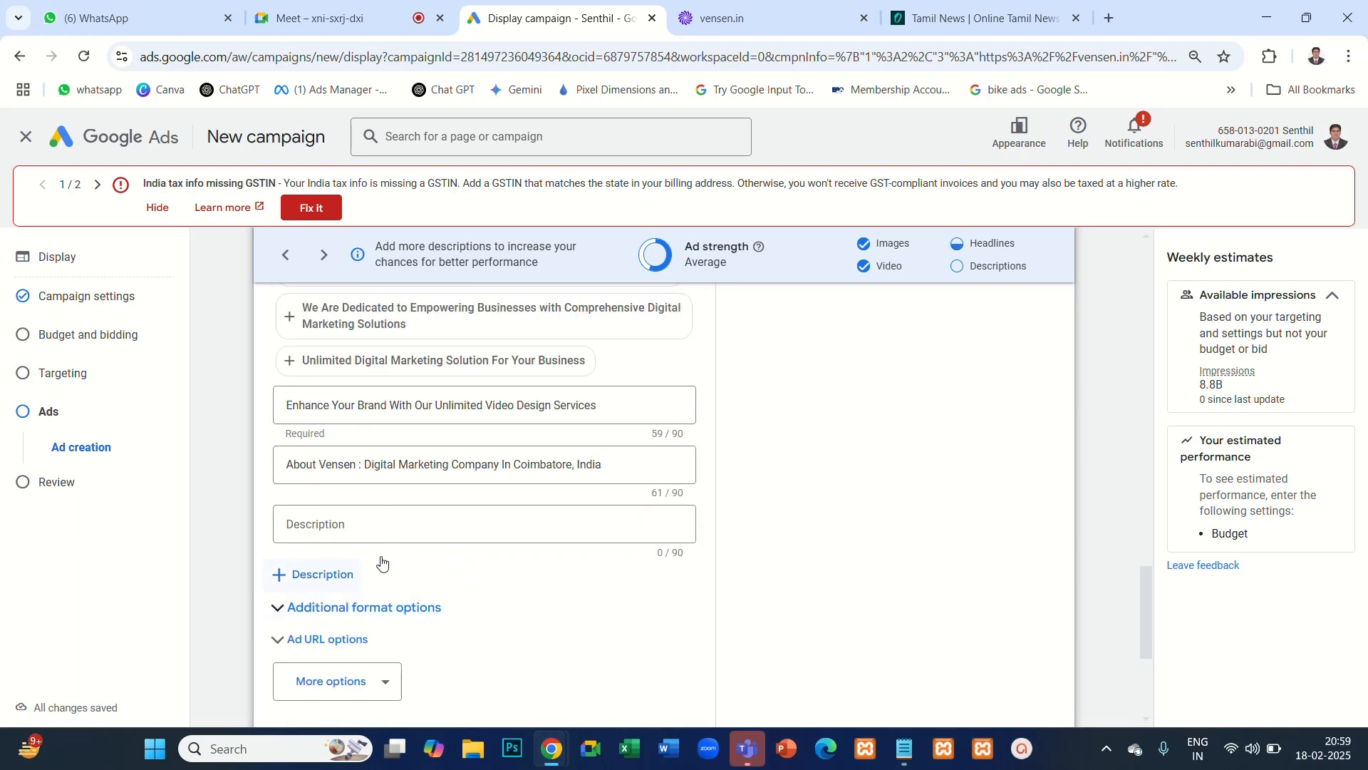
- Look through the different layouts in the ad's Display preview
scroll(908, 492, up, 10)
scroll(910, 493, up, 3)
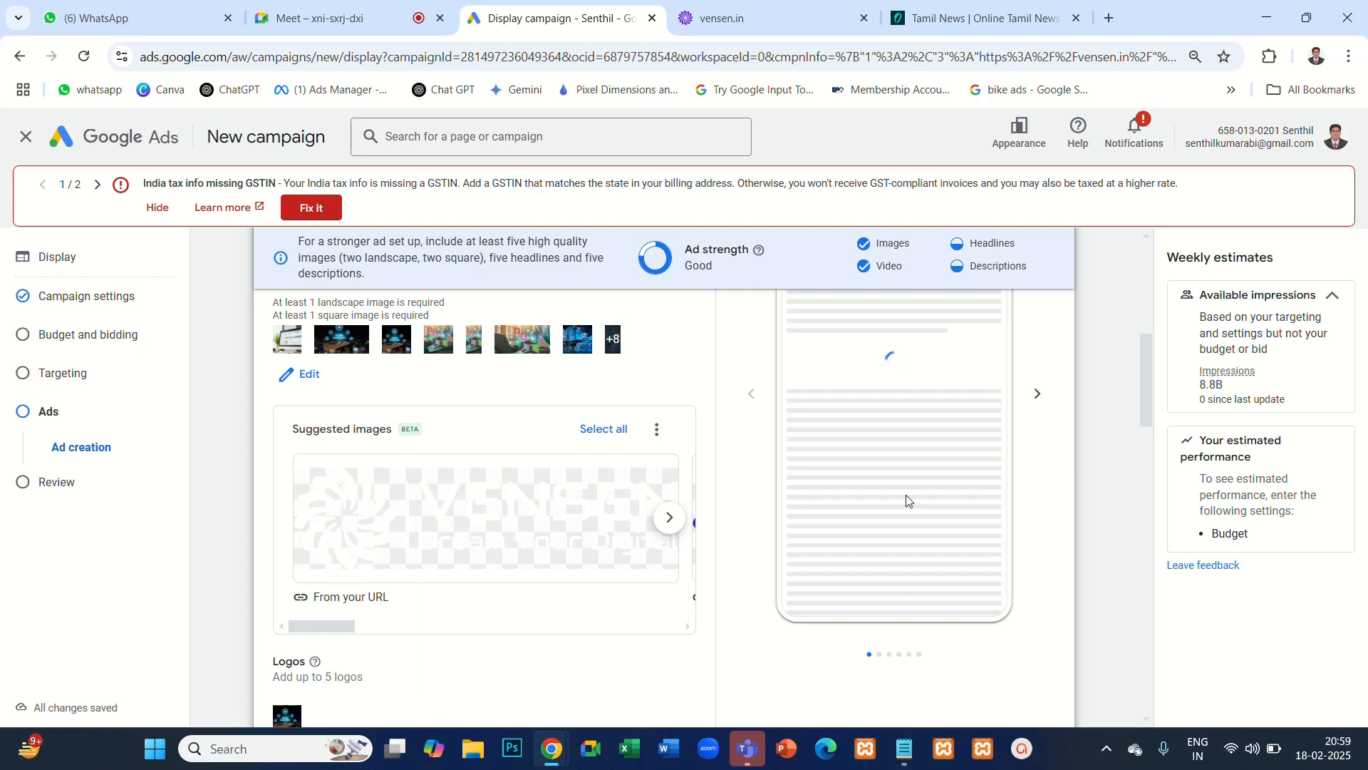
scroll(1055, 499, up, 2)
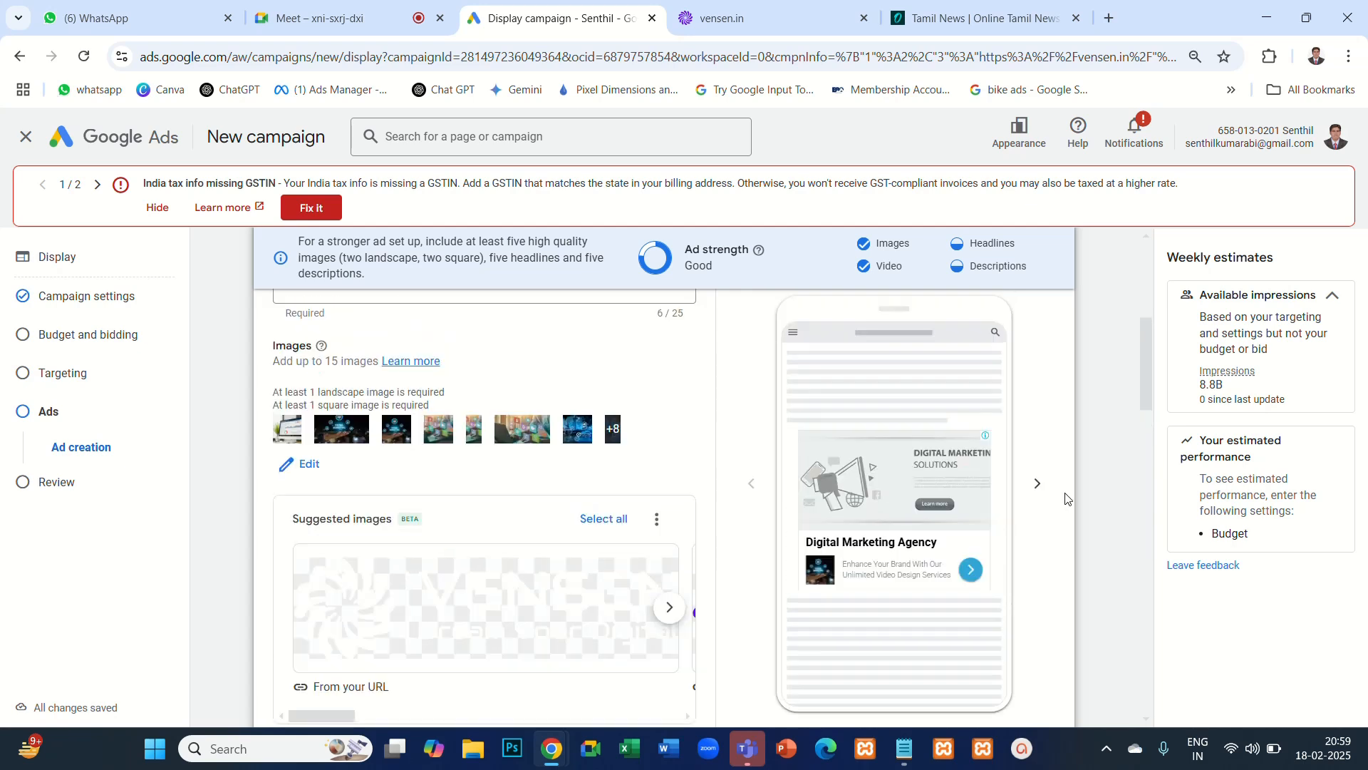
scroll(1067, 499, down, 1)
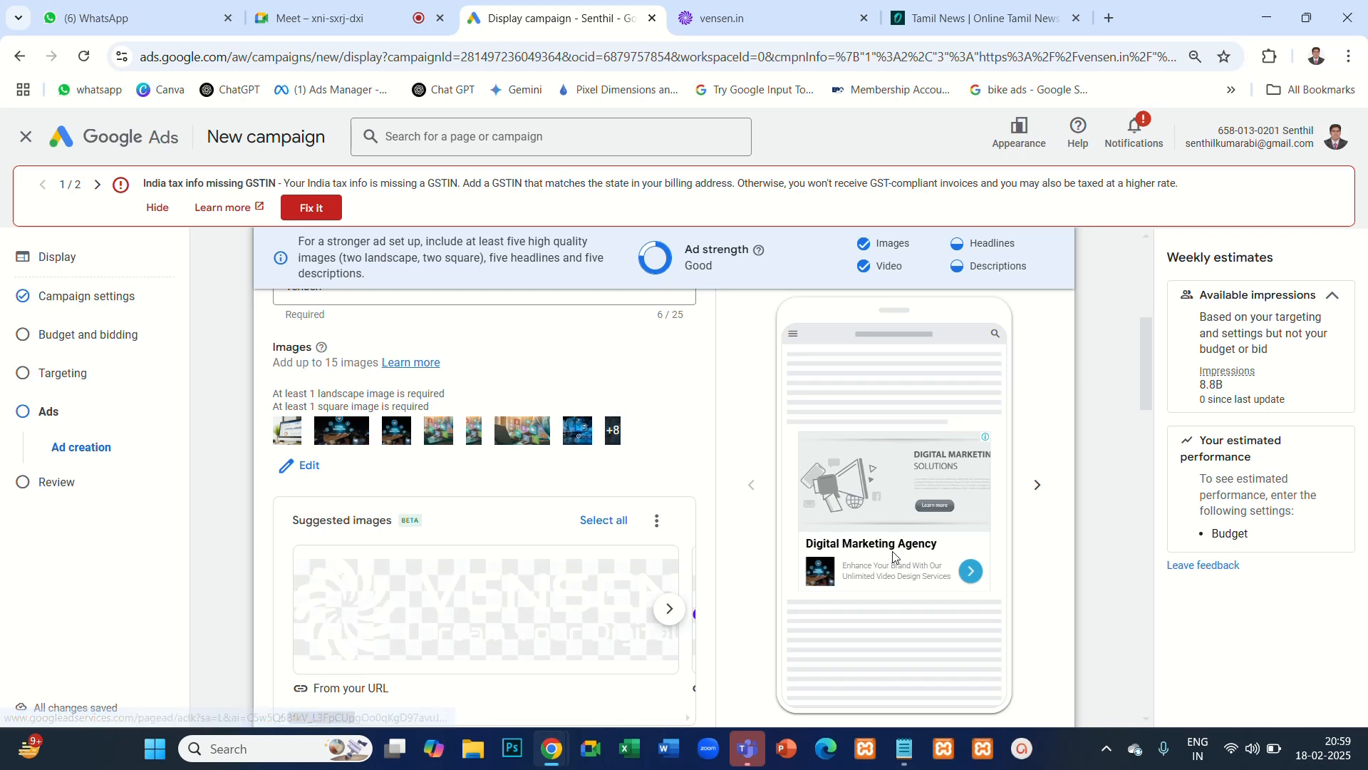
click(1037, 488)
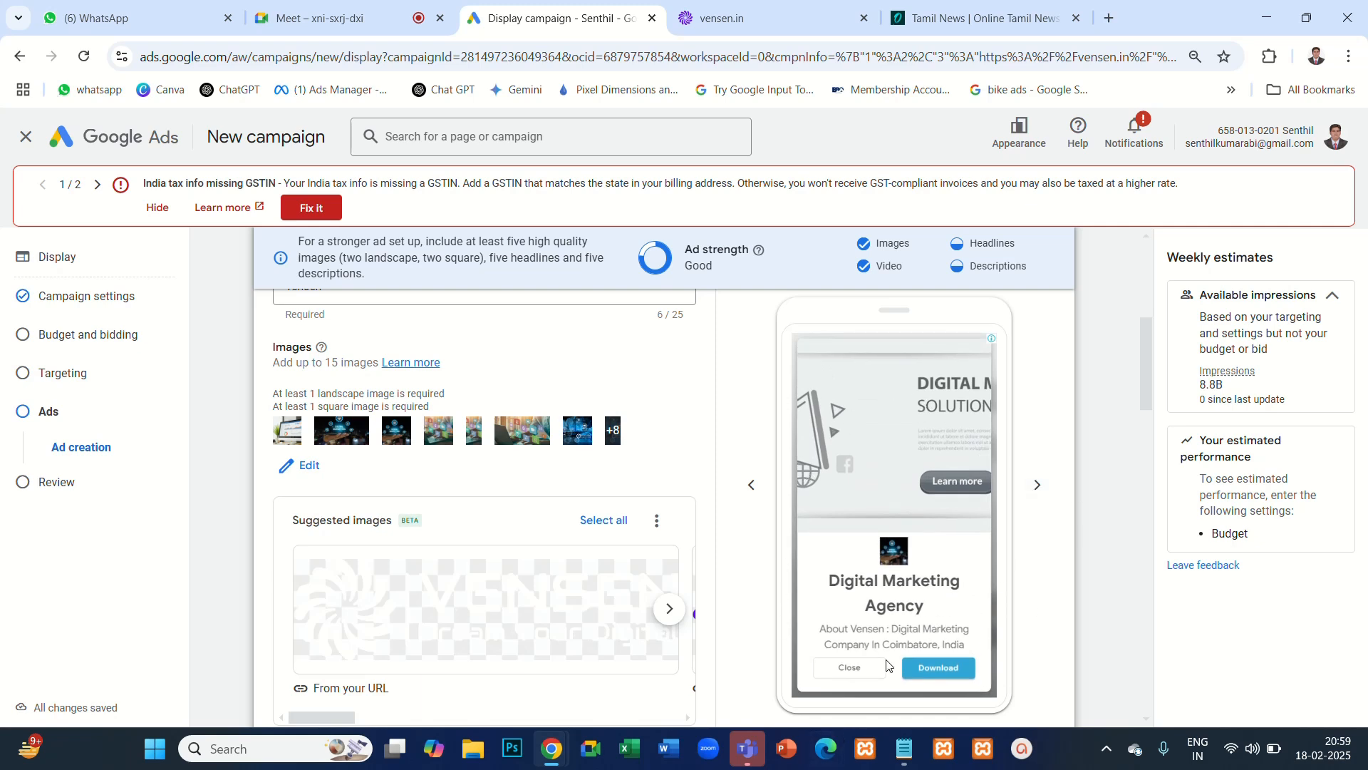
click(1037, 487)
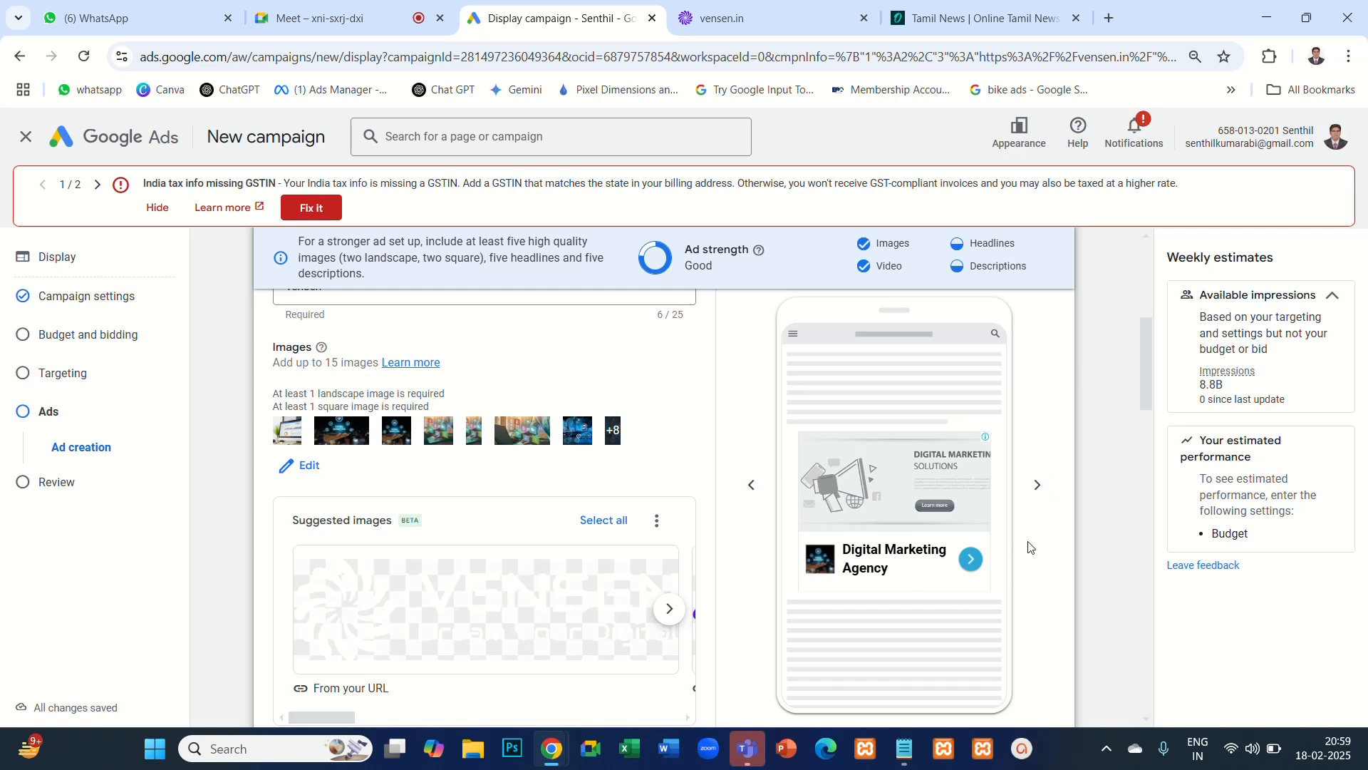
click(1038, 488)
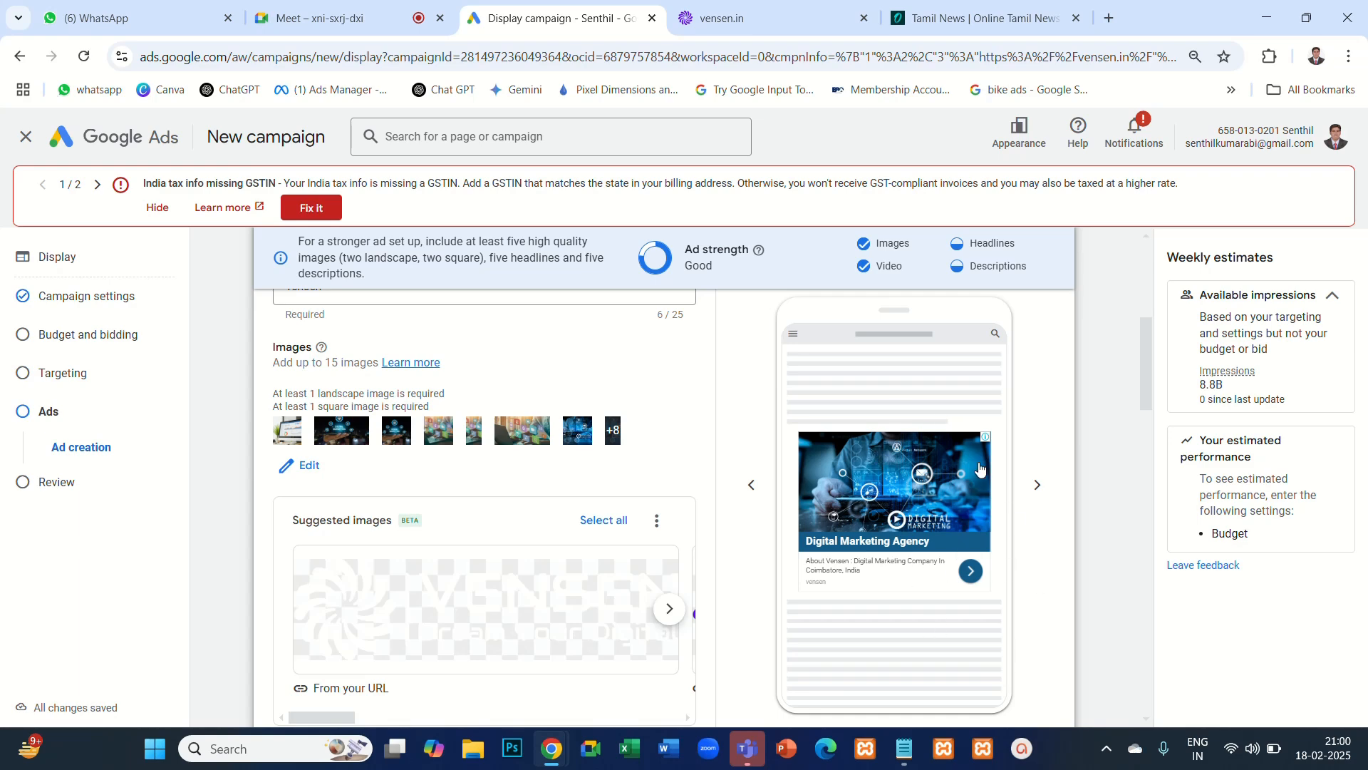
- Examine the ad's Gmail preview in closed and open views, including the second layout, and its YouTube preview
scroll(1034, 431, up, 4)
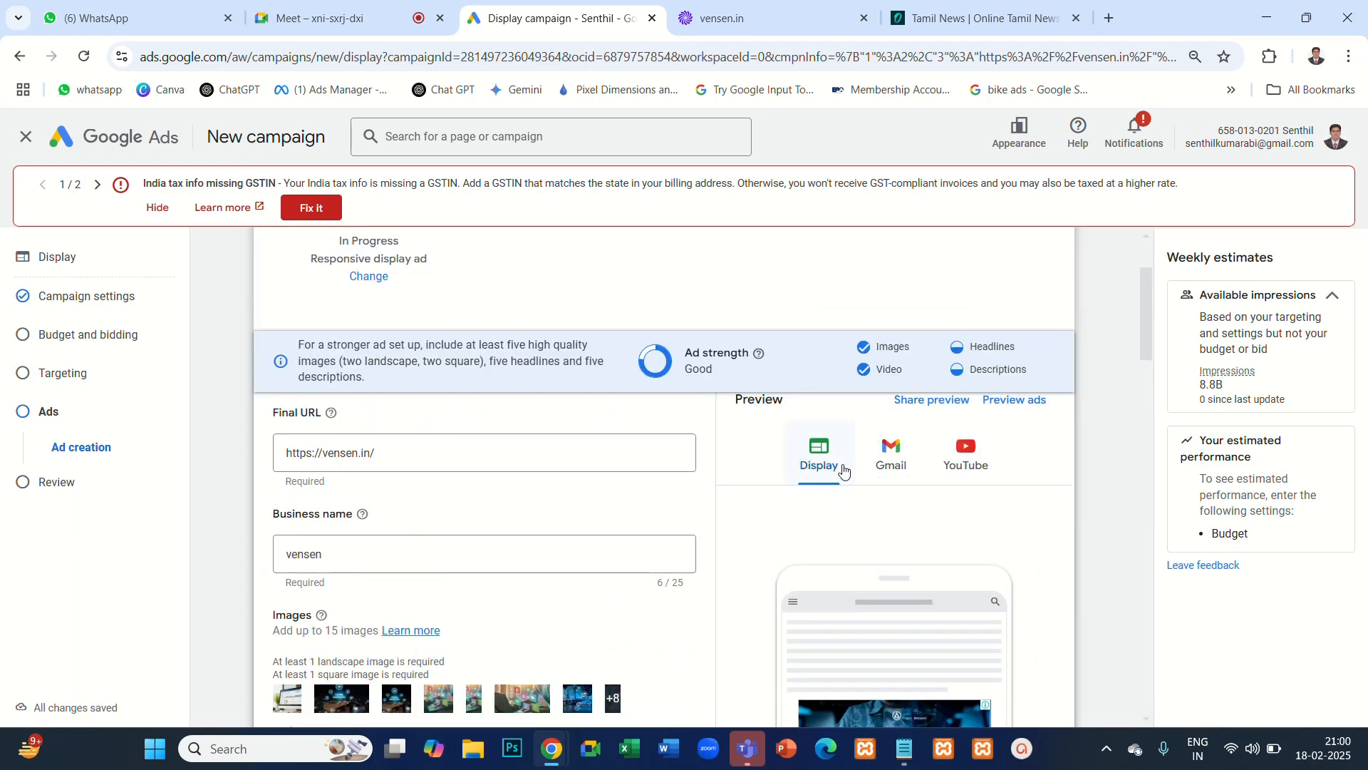
click(899, 451)
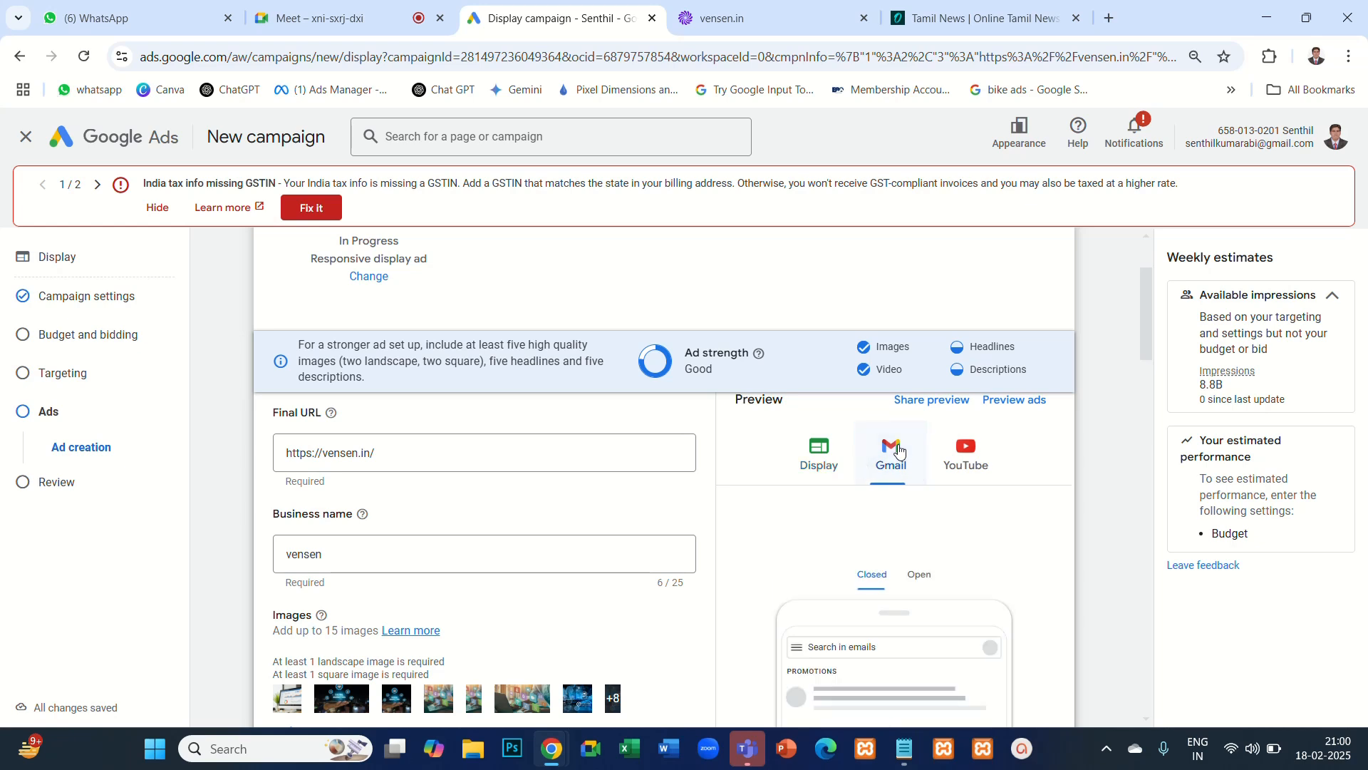
scroll(1056, 505, down, 4)
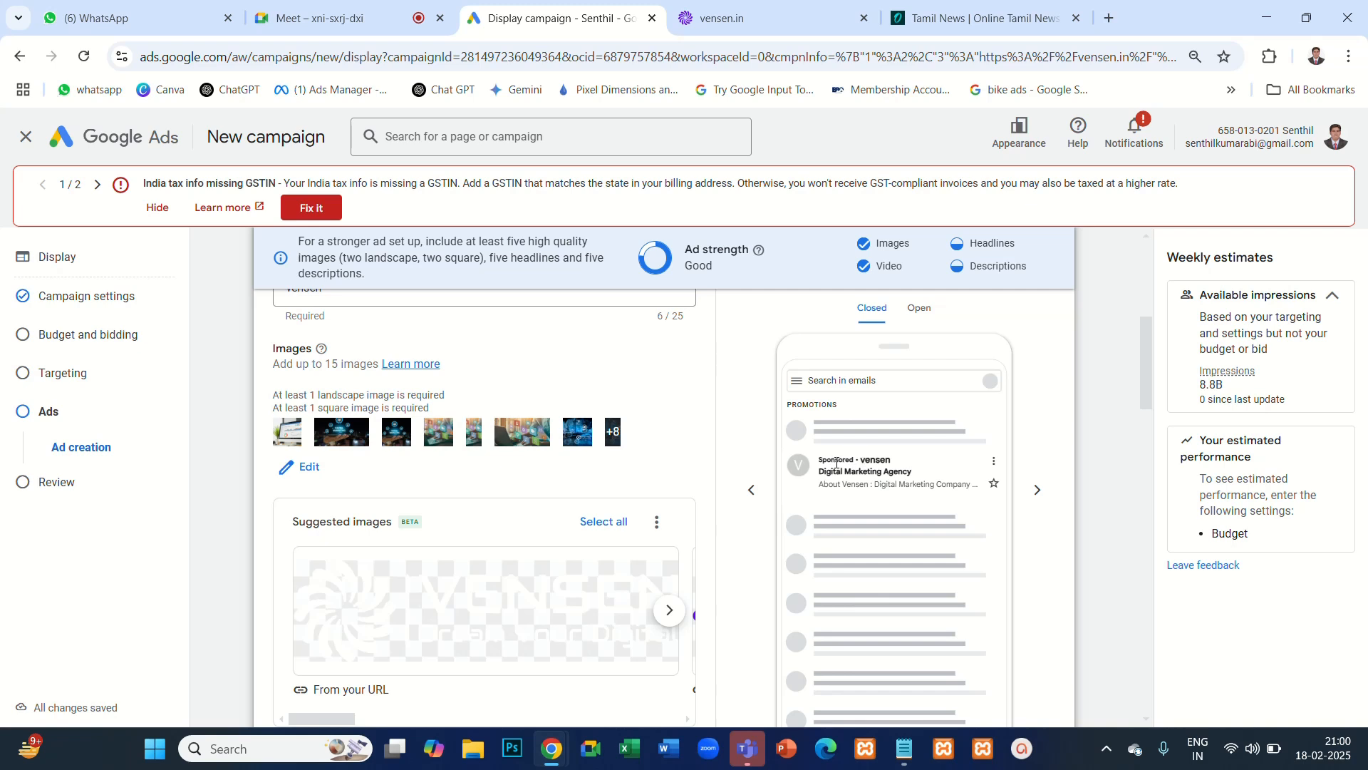
drag(821, 458, 867, 462)
drag(818, 486, 954, 485)
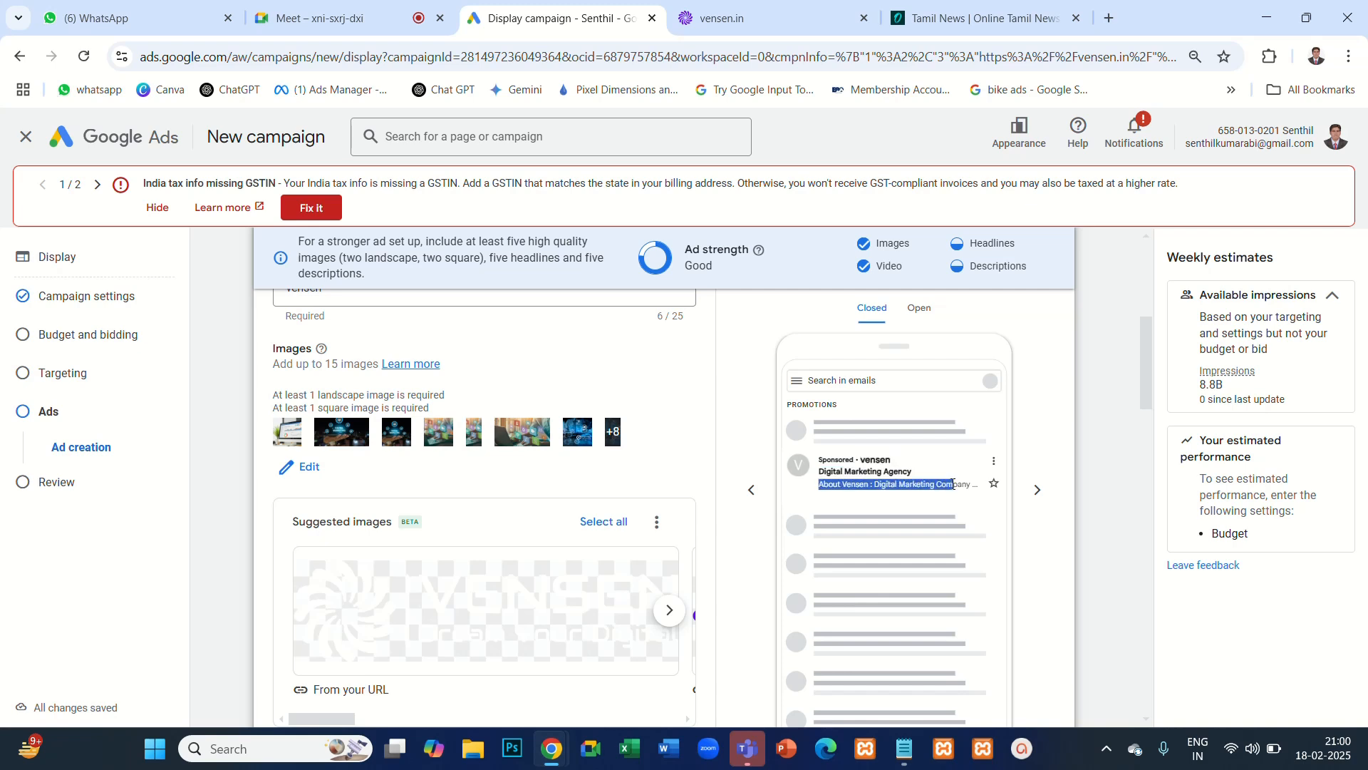
click(919, 313)
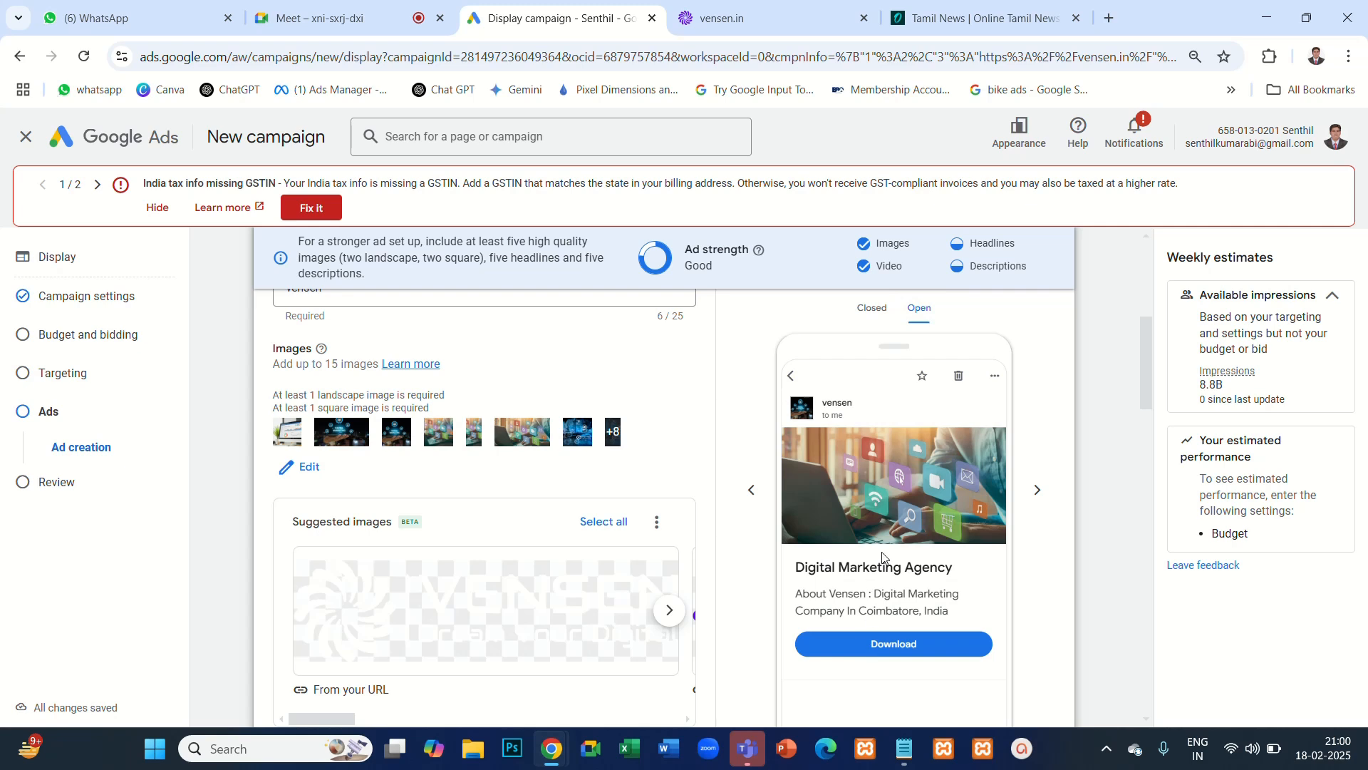
scroll(960, 519, up, 1)
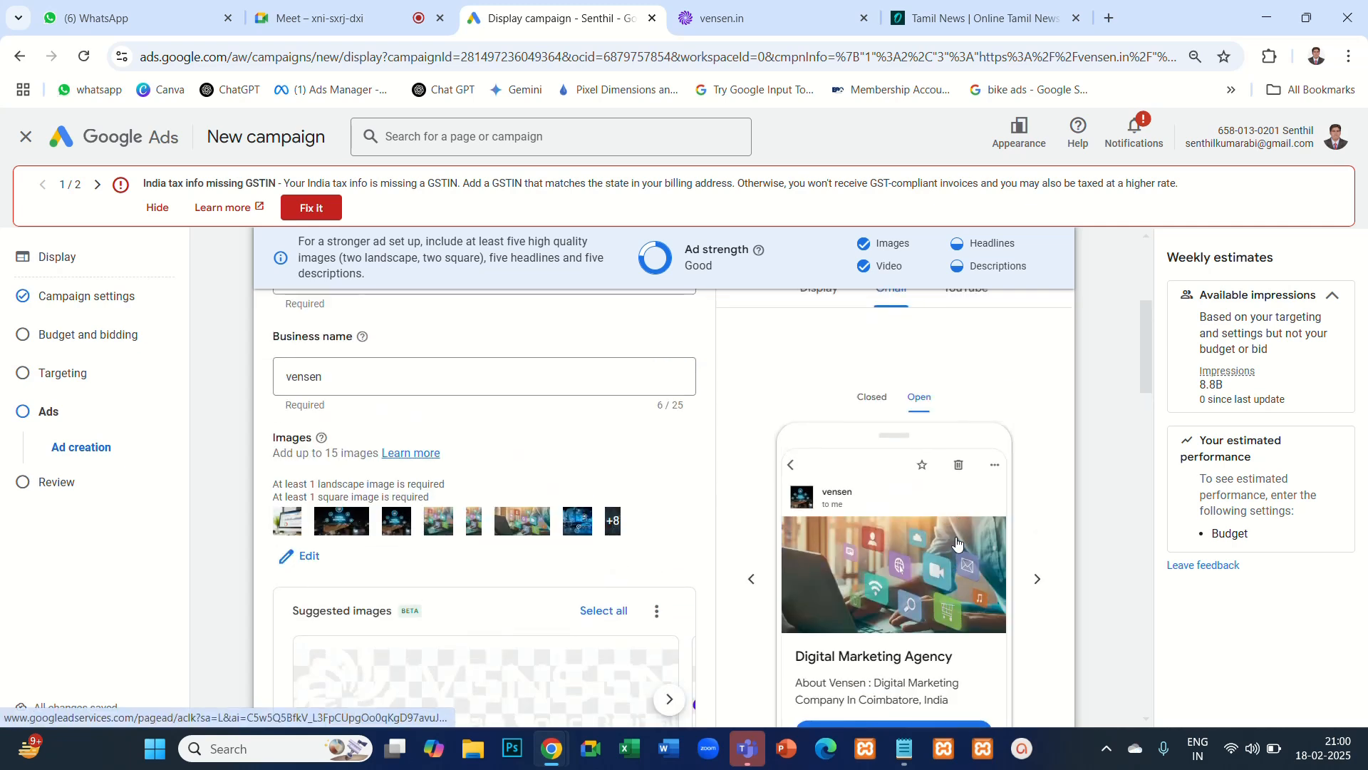
click(1038, 577)
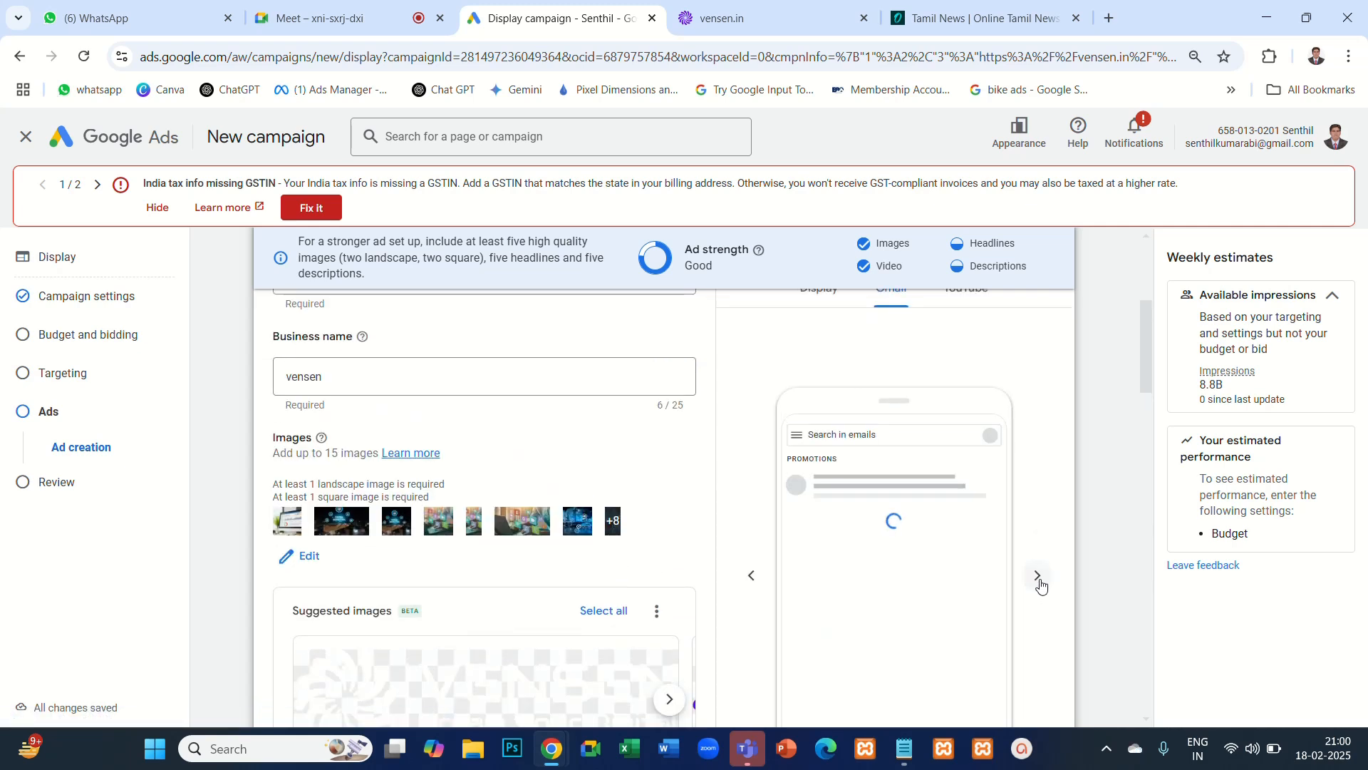
scroll(1026, 581, down, 2)
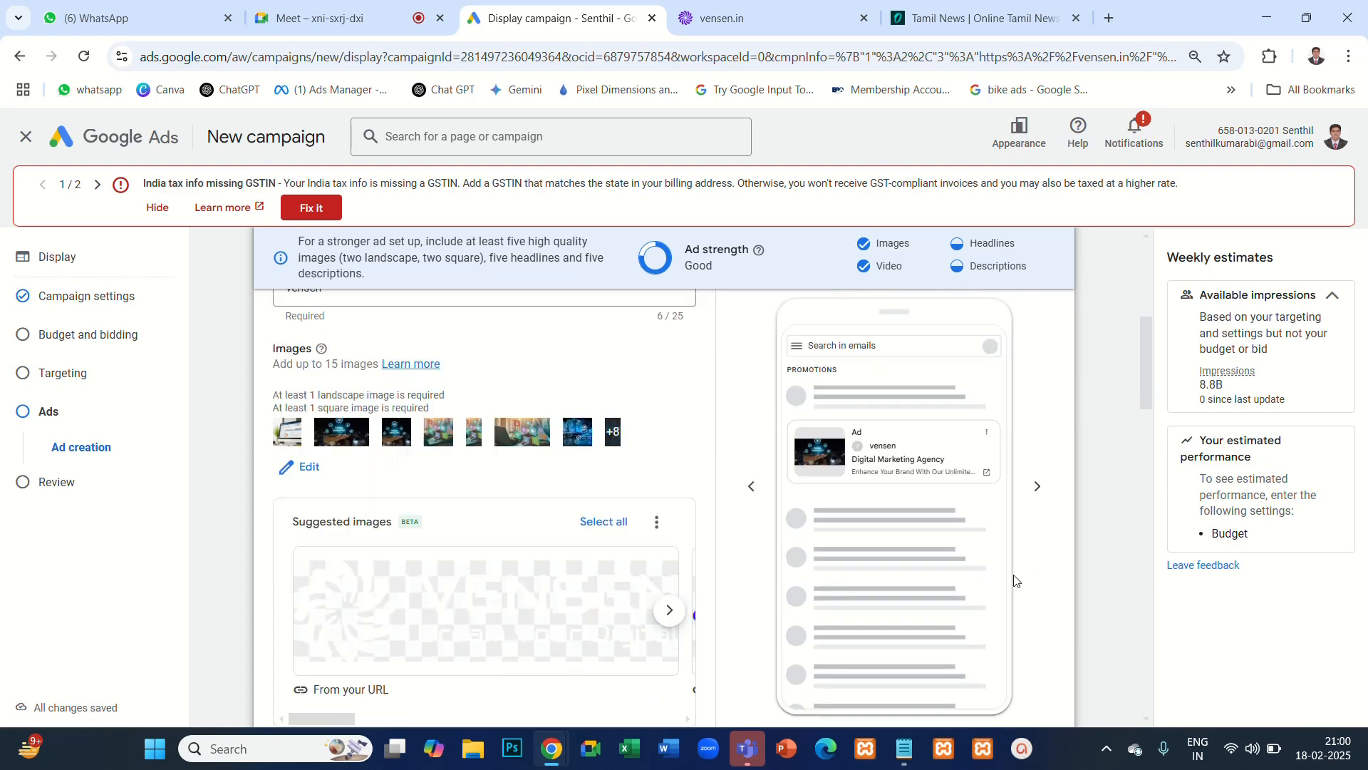
scroll(884, 446, up, 4)
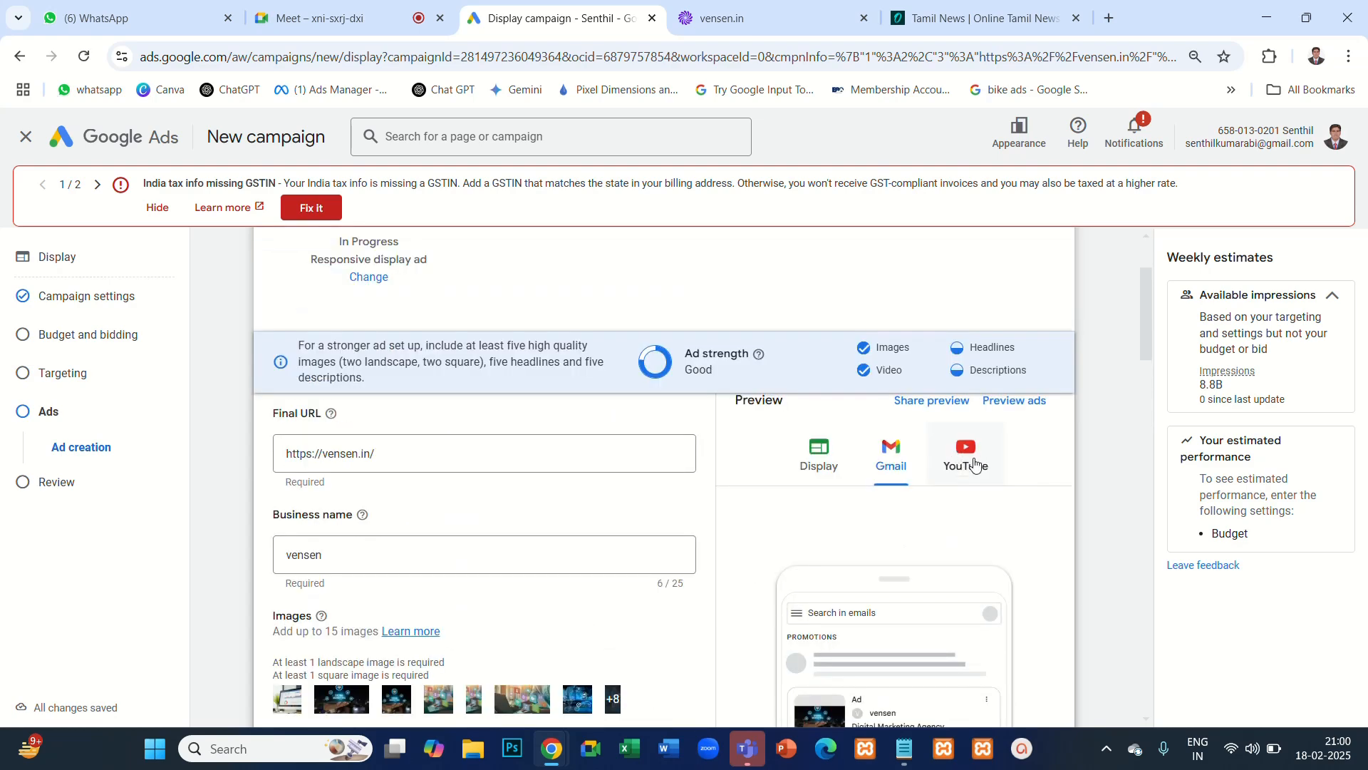
click(970, 460)
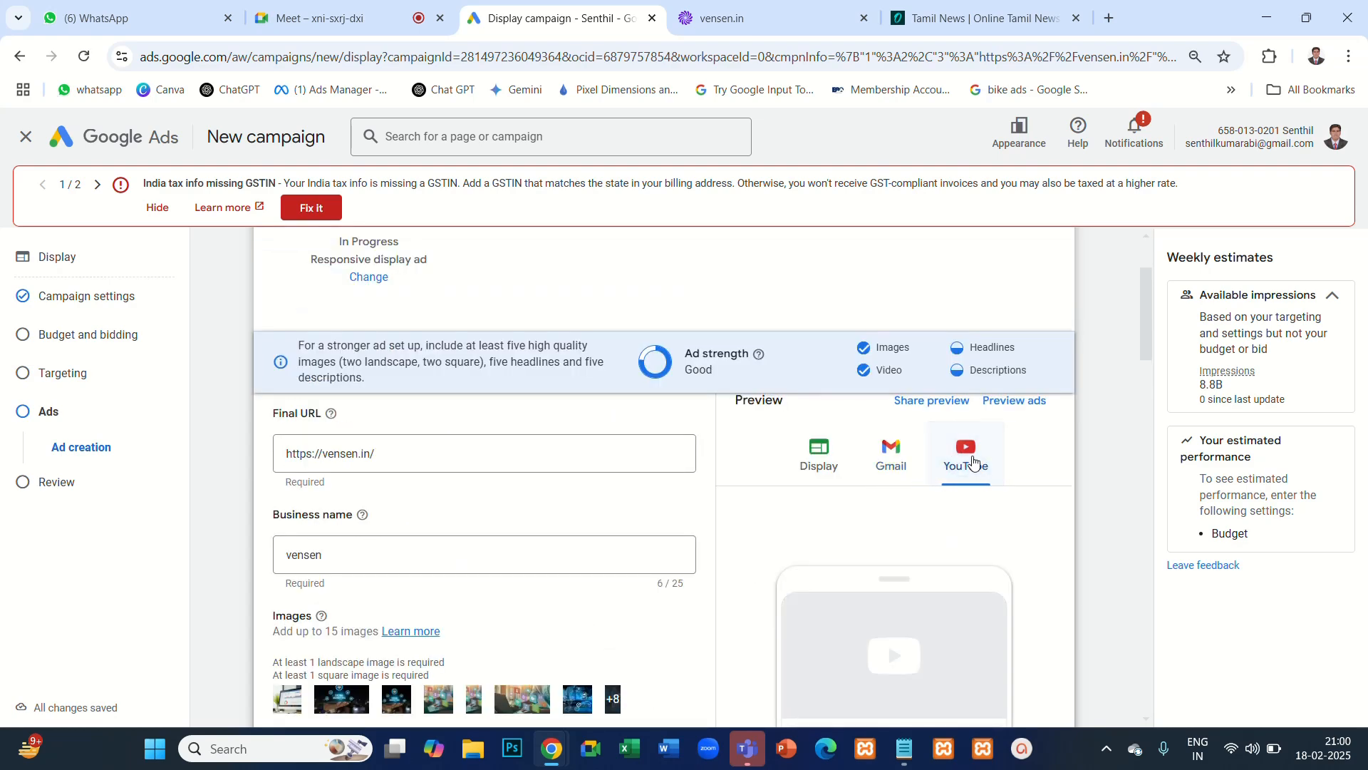
scroll(1035, 555, down, 3)
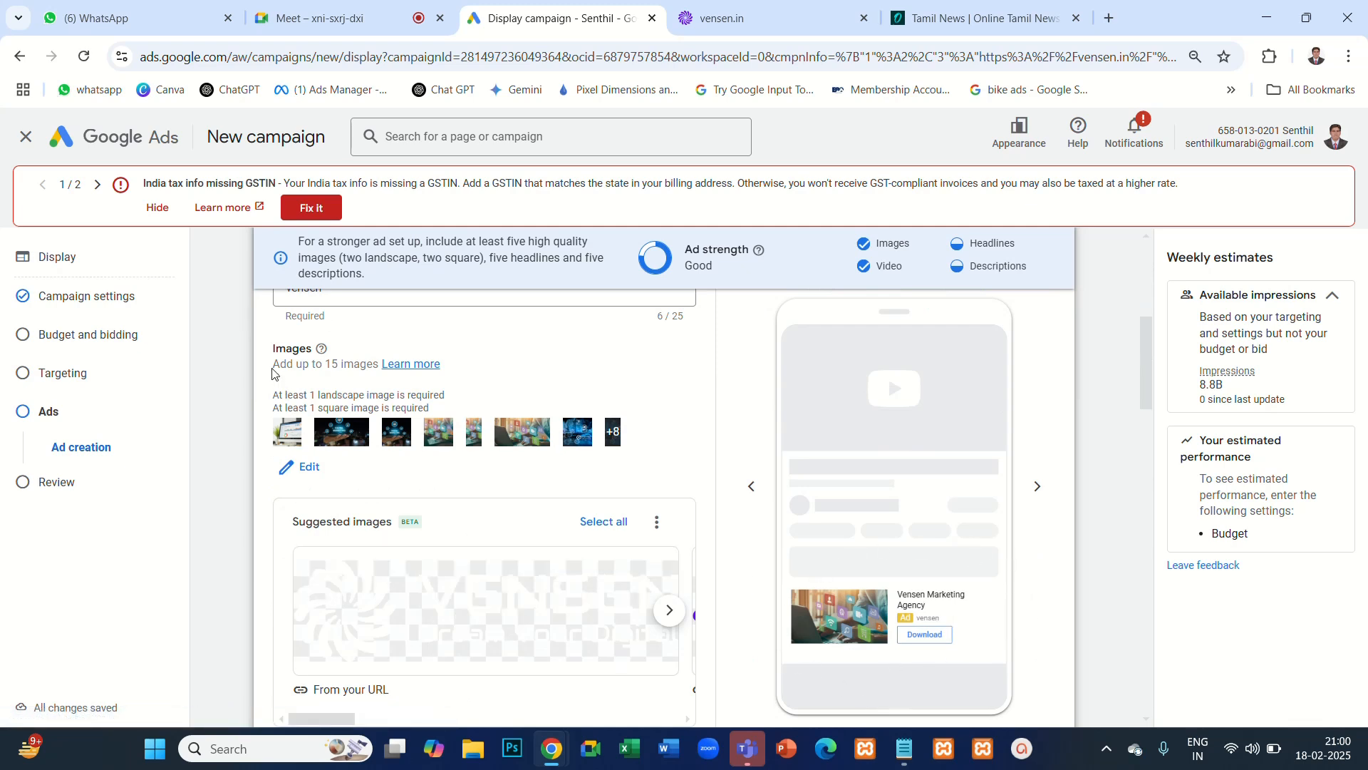
- Highlight the ad's image limit note, "Add up to 15 images", and return the ad preview to the Display format
drag(273, 364, 375, 366)
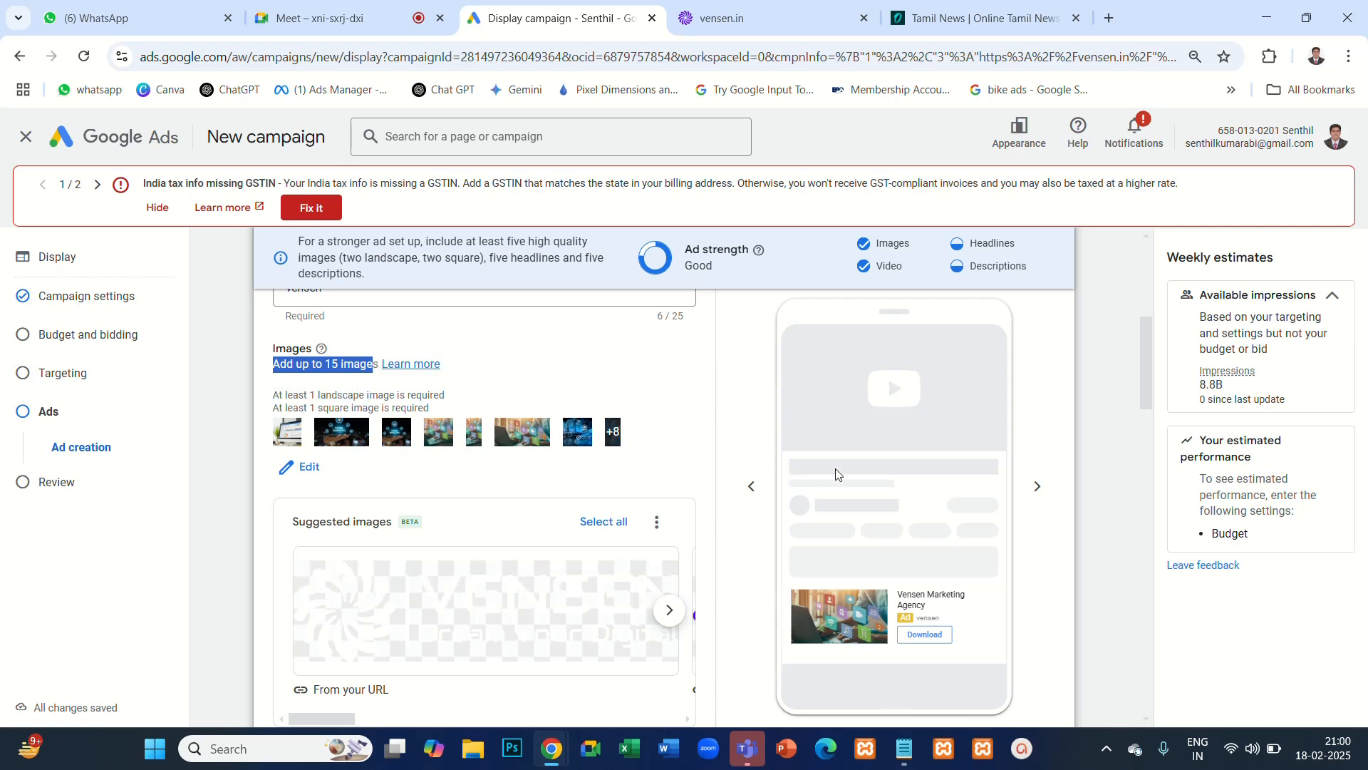
scroll(1059, 480, up, 4)
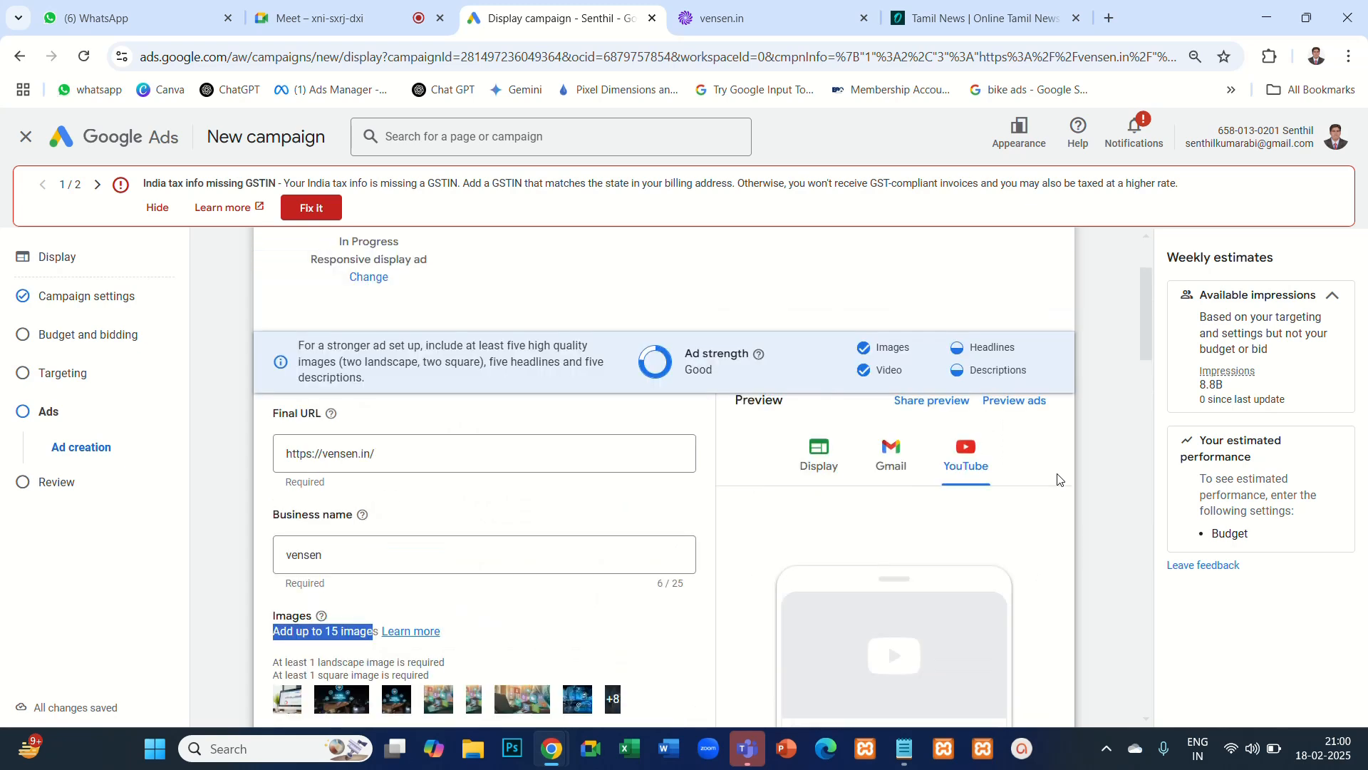
click(825, 461)
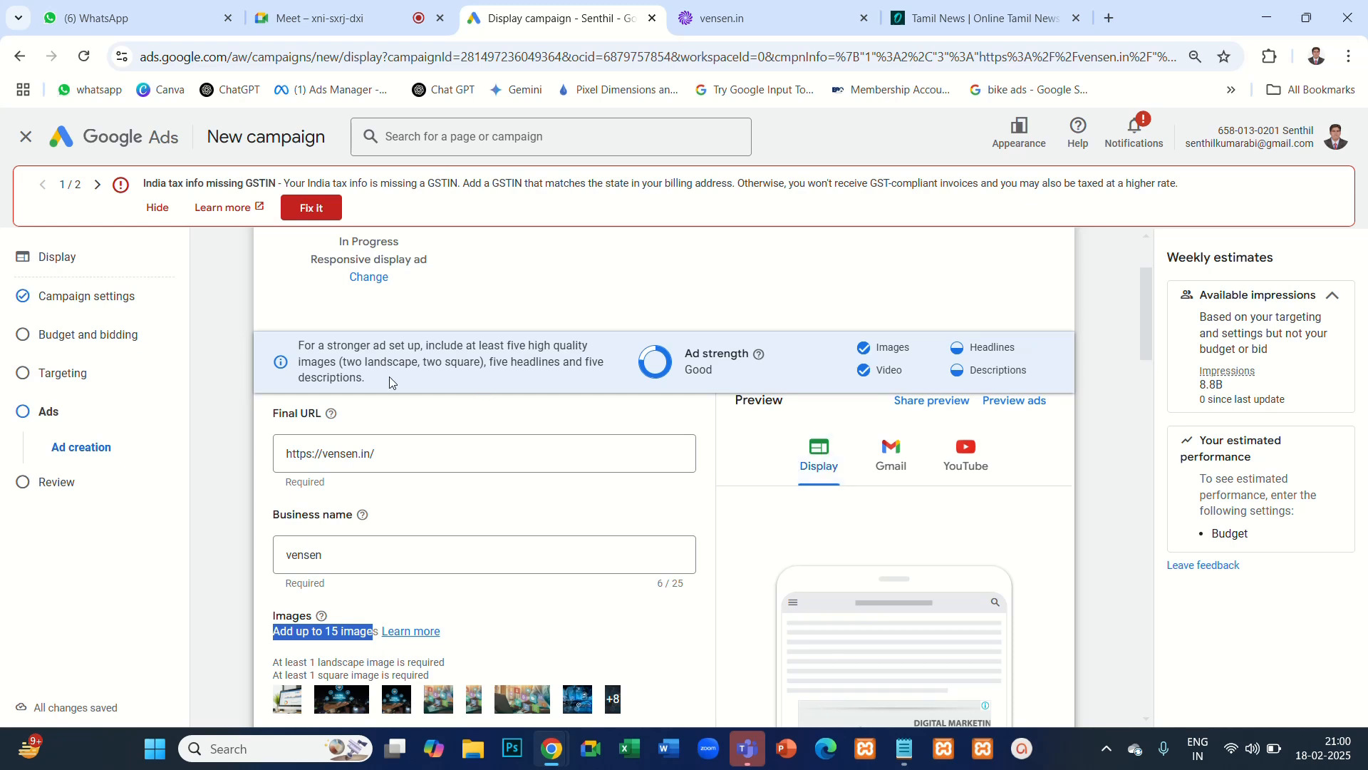
- Return to the campaign settings, reveal the additional settings and open the ad rotation options for review
click(89, 300)
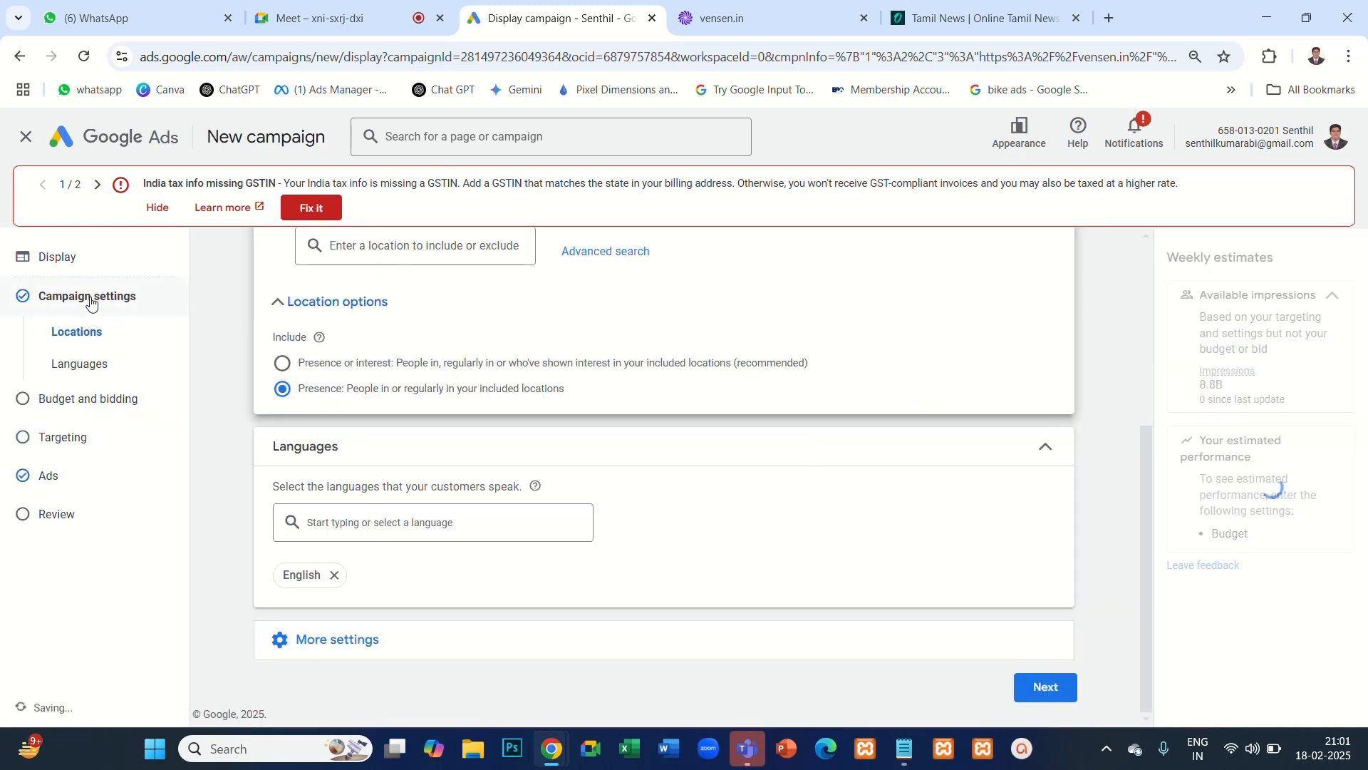
click(382, 640)
scroll(718, 524, down, 3)
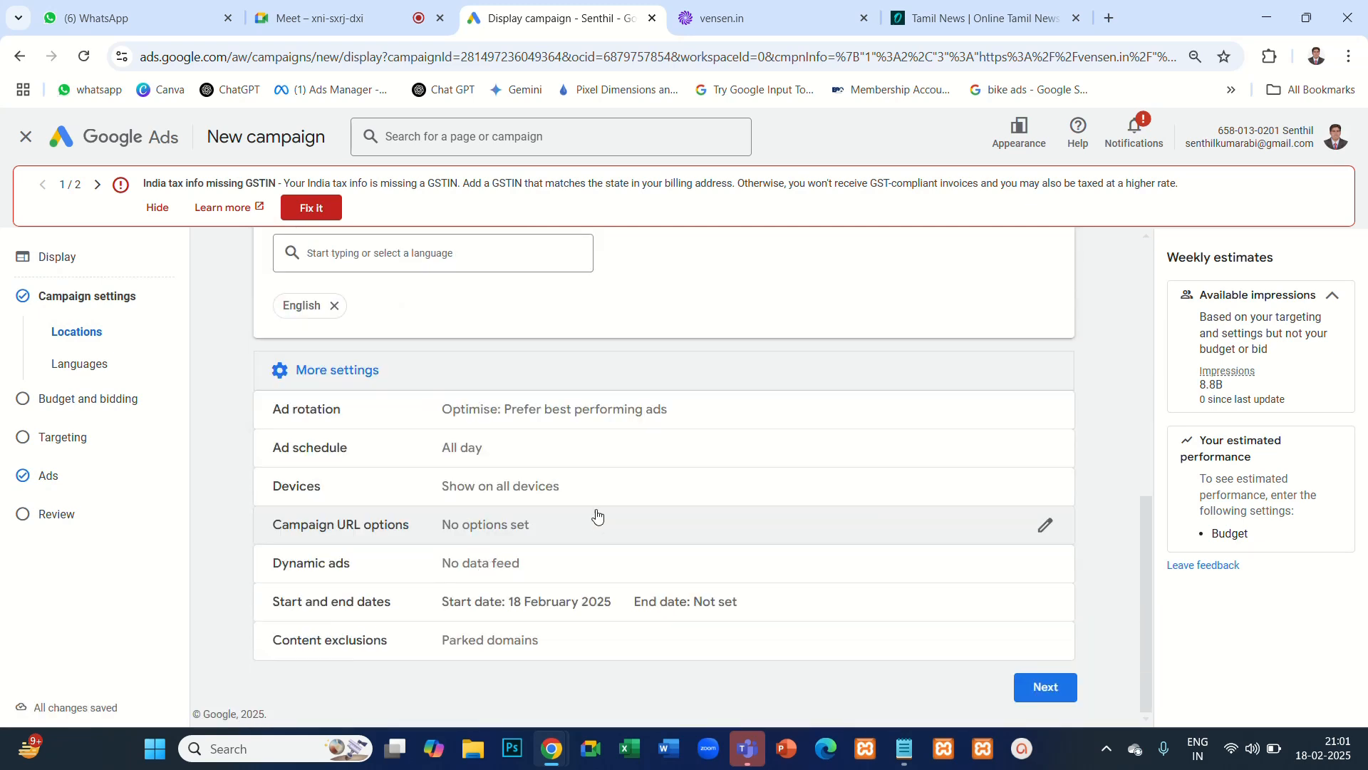
click(723, 424)
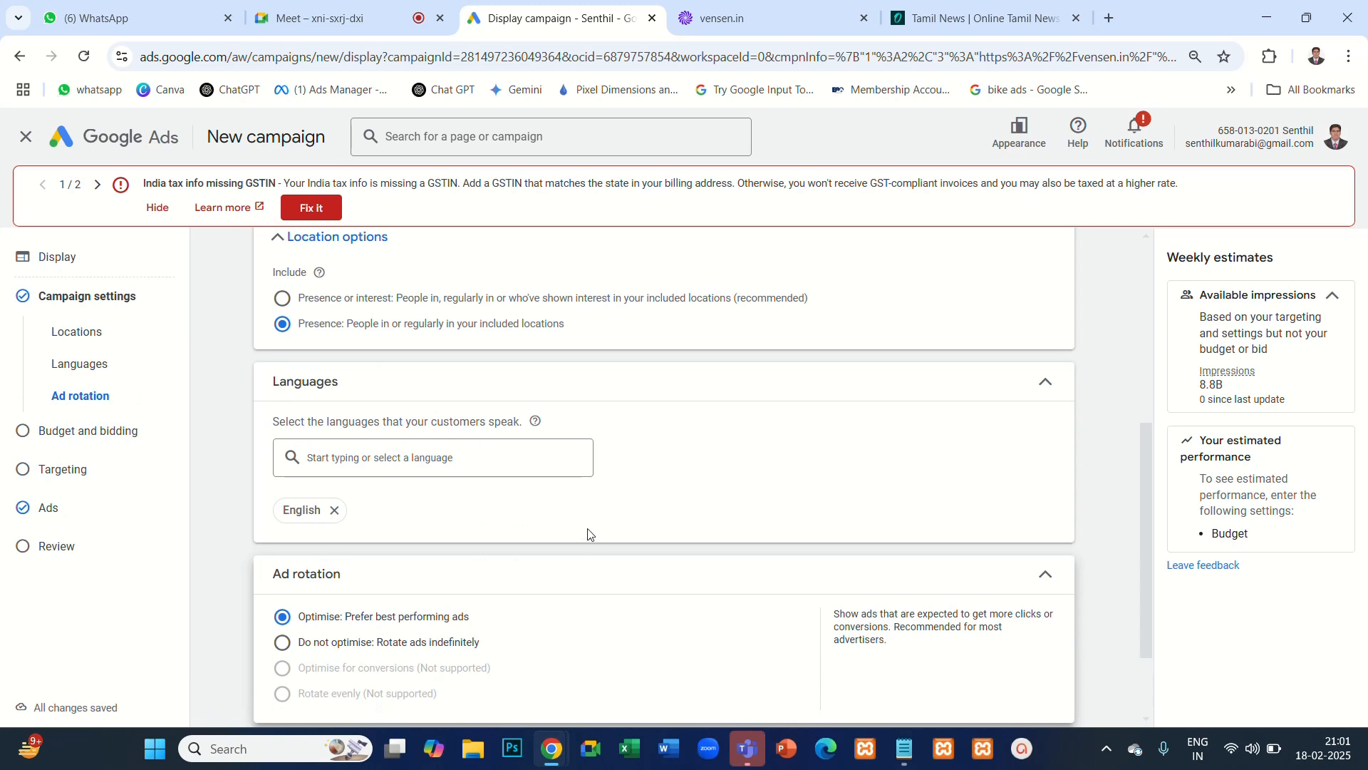
scroll(591, 534, down, 2)
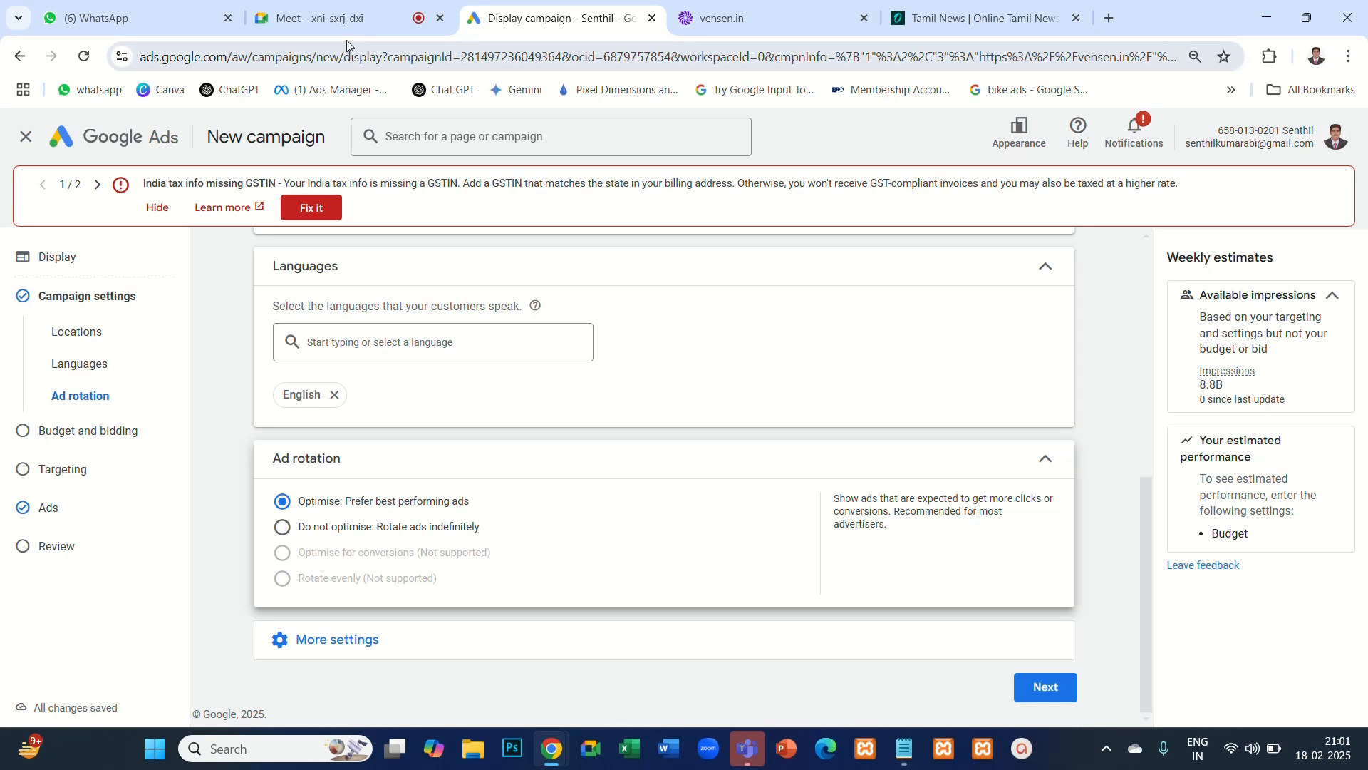
click(341, 19)
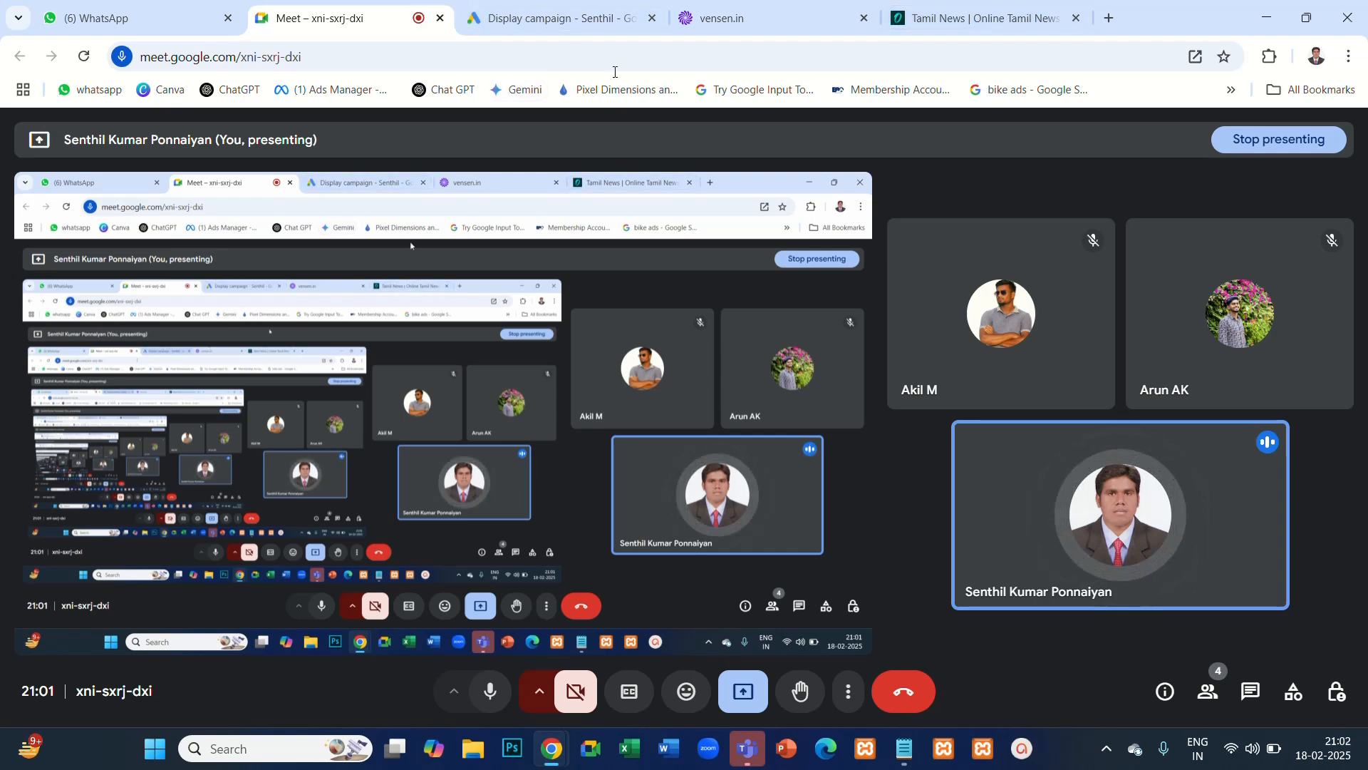
click(559, 17)
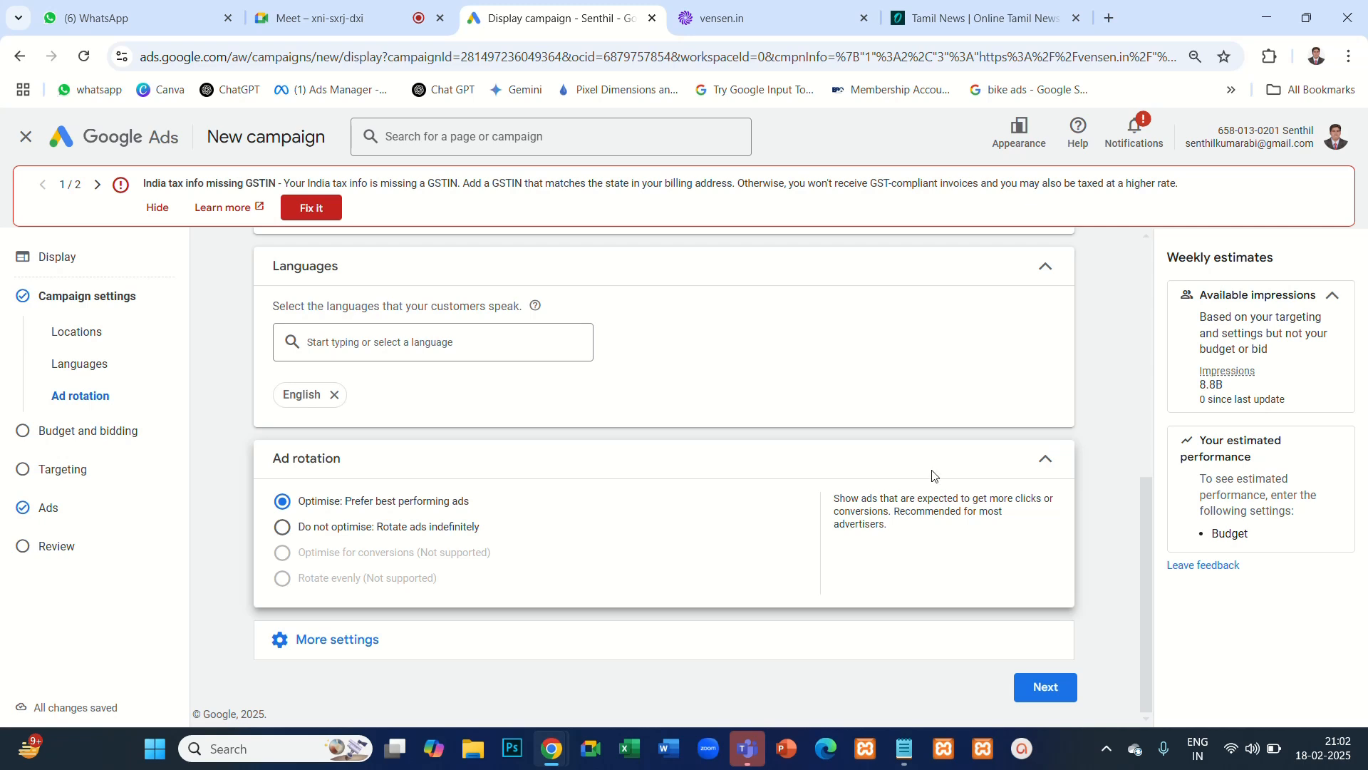
- Collapse the ad rotation options, reveal the remaining additional settings, and review the campaign's locations, location options, languages and other settings
click(986, 467)
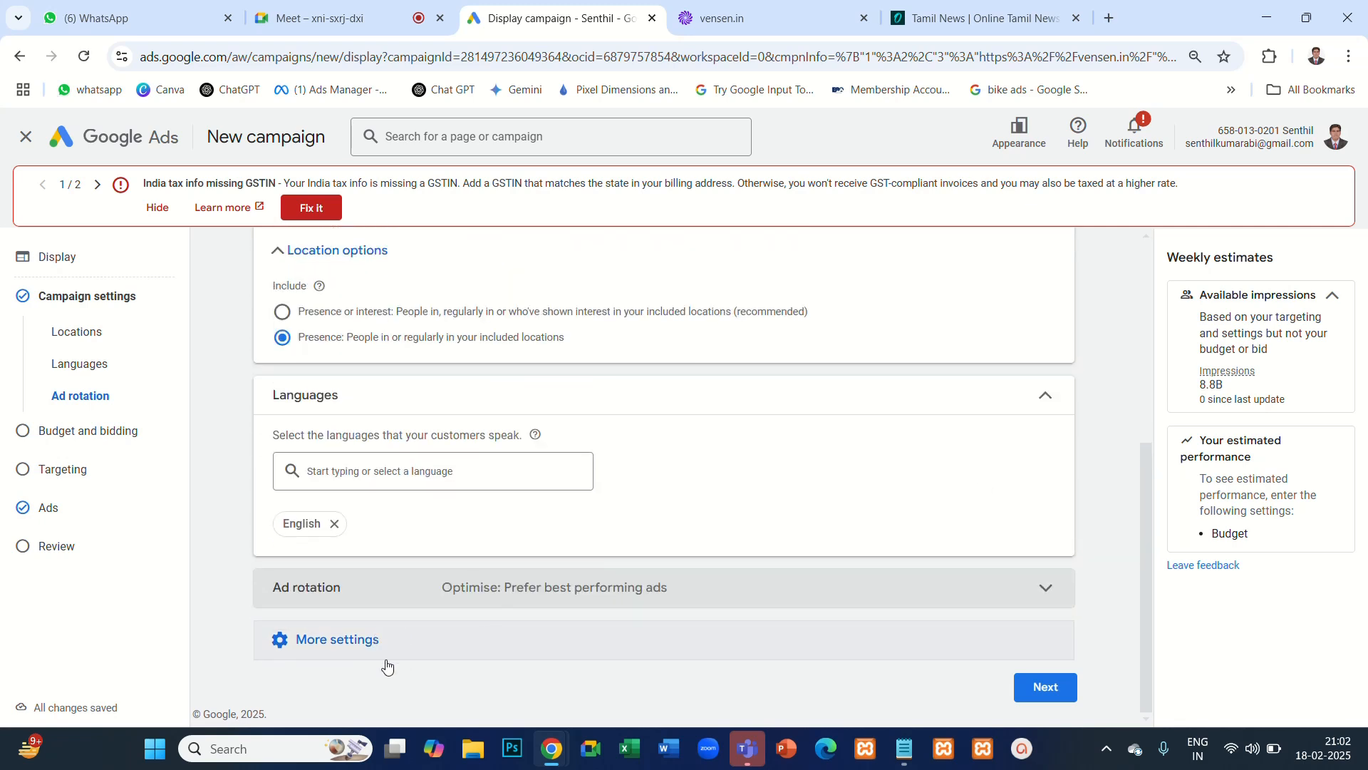
click(397, 641)
scroll(499, 527, down, 3)
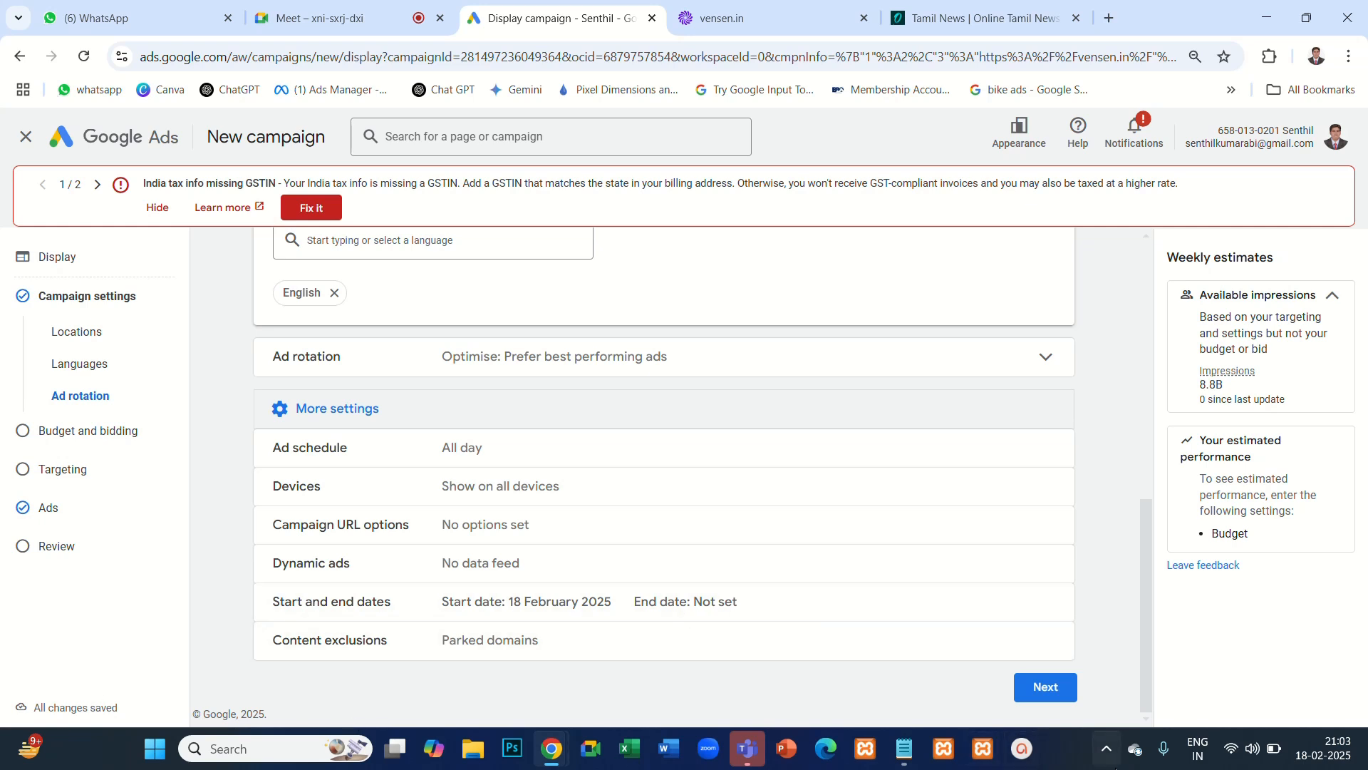
scroll(675, 407, up, 12)
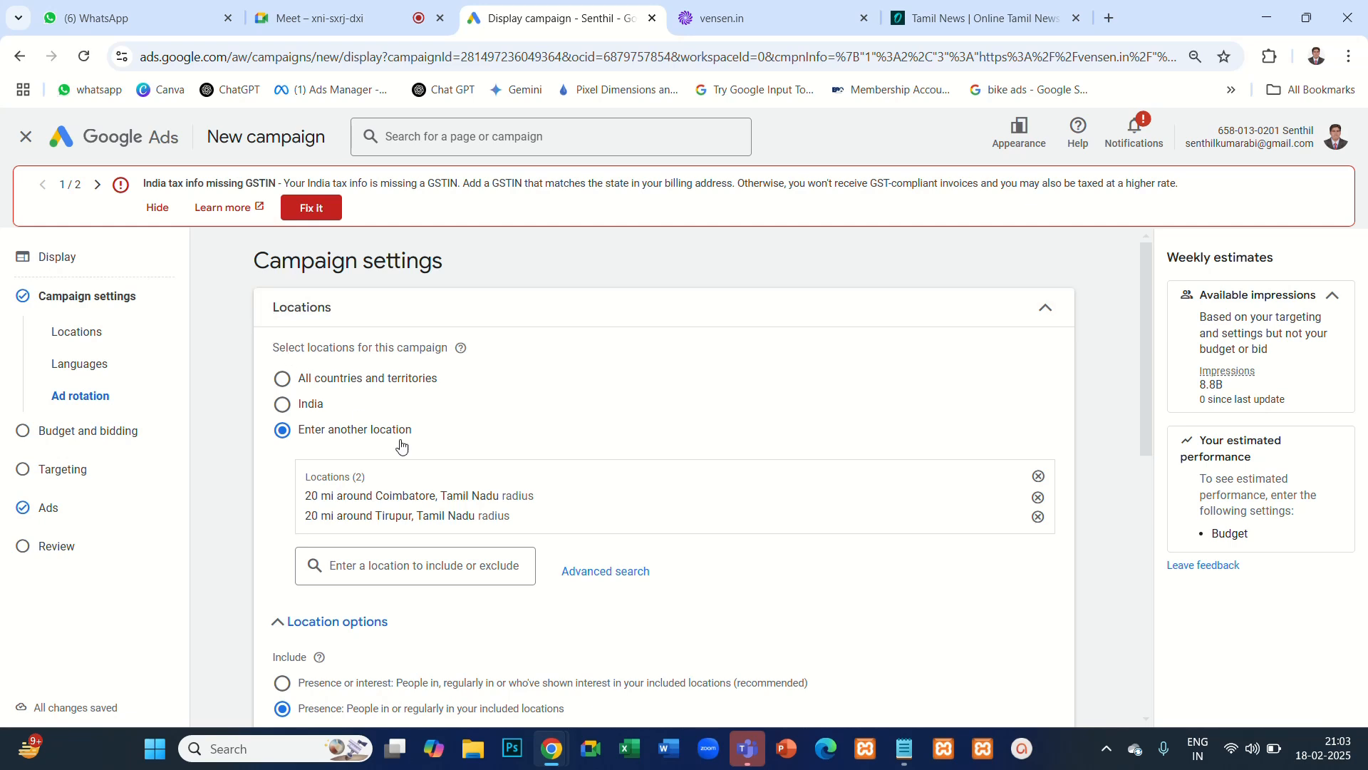
scroll(401, 445, down, 3)
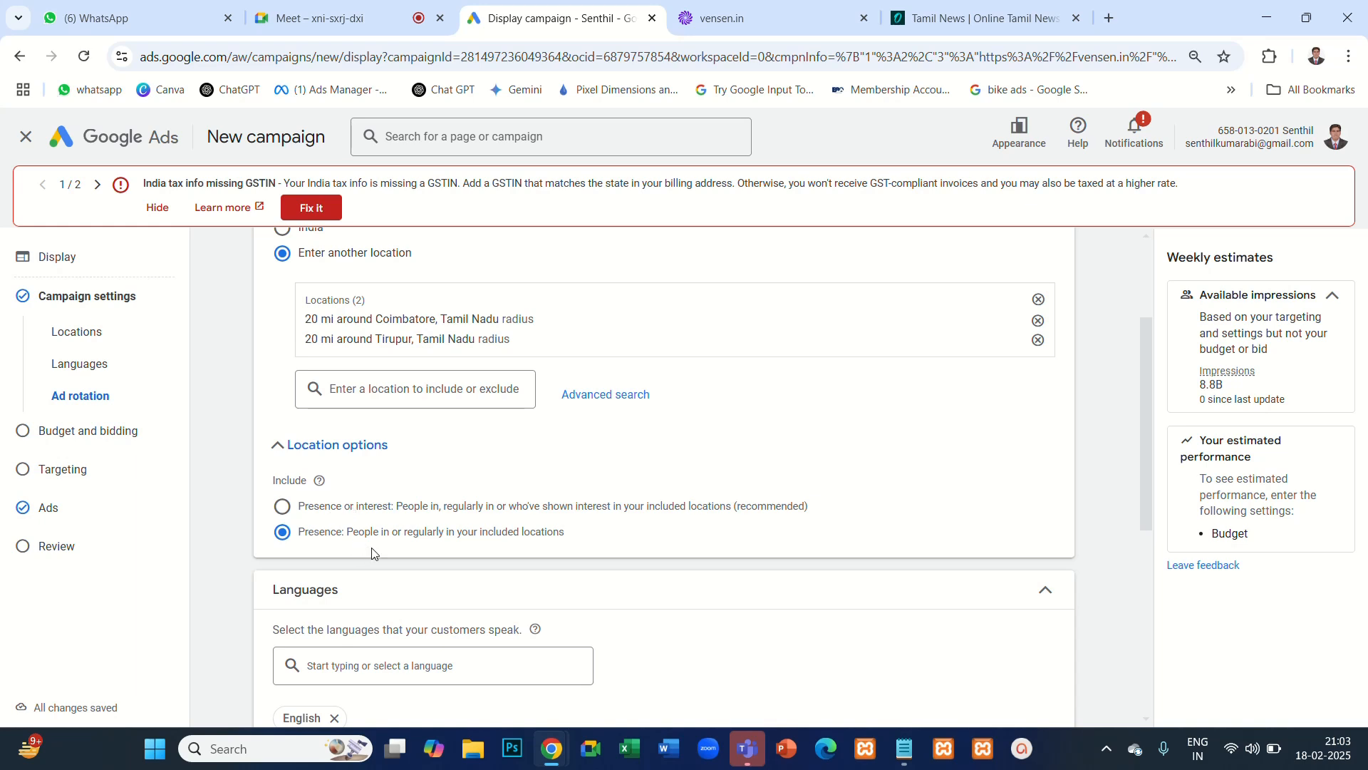
scroll(371, 554, down, 5)
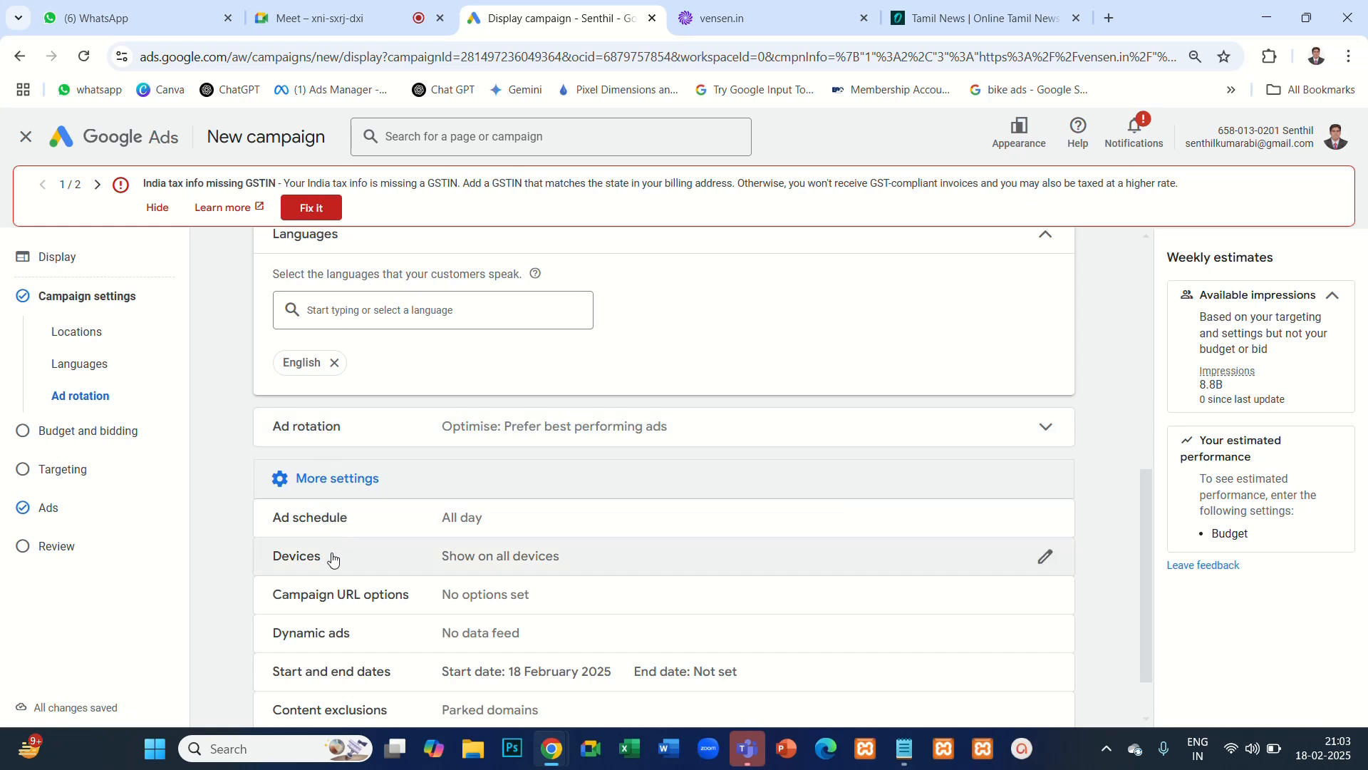
scroll(335, 562, down, 1)
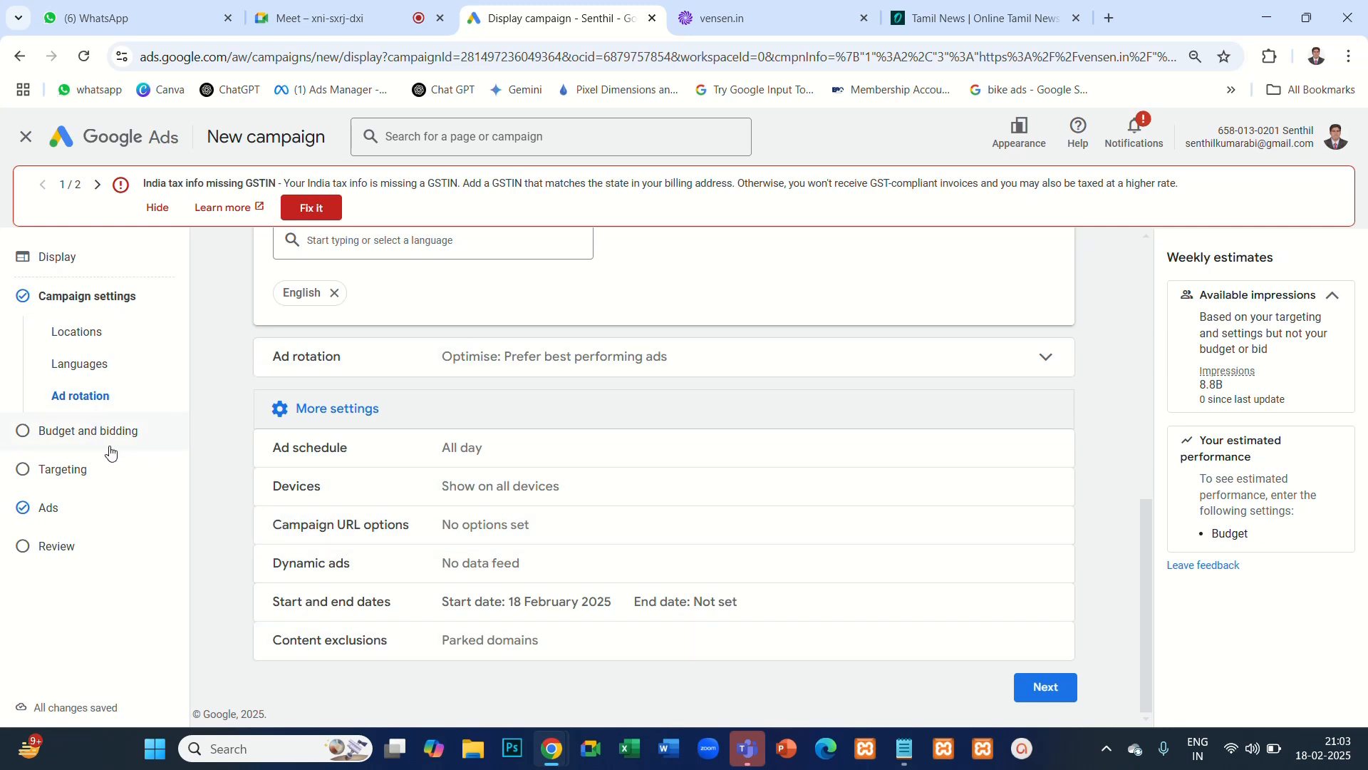
- Switch to the Notepad notes on location targeting and highlight the text following "Presence or interest:" for explanation
click(339, 25)
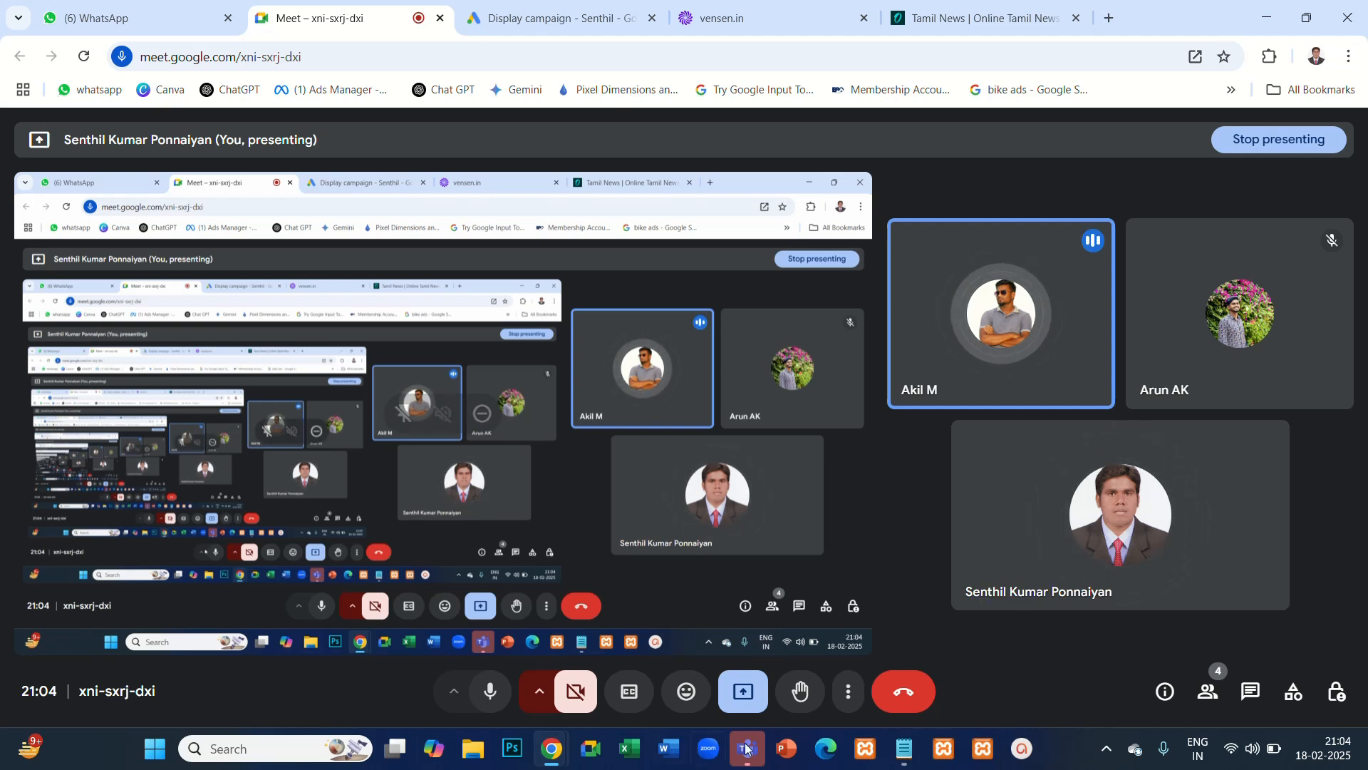
click(904, 748)
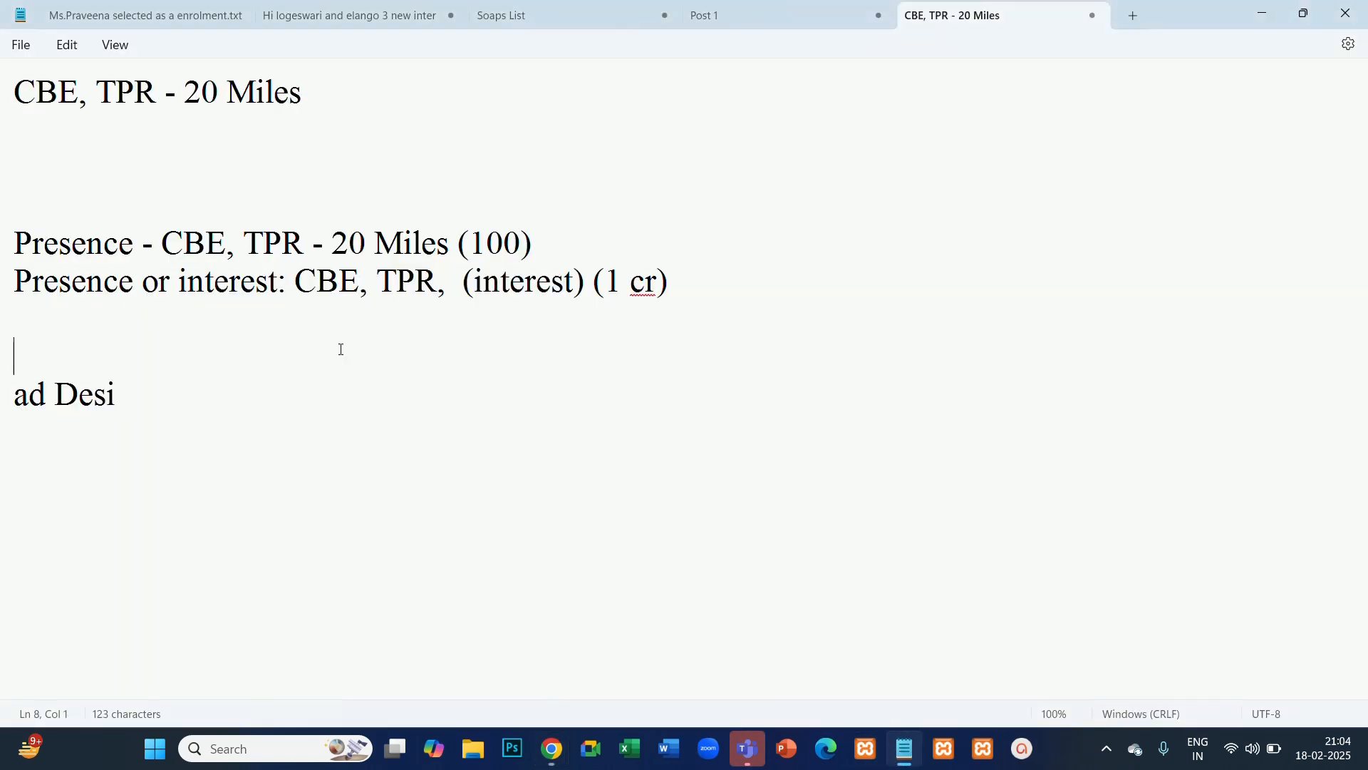
drag(680, 277, 298, 294)
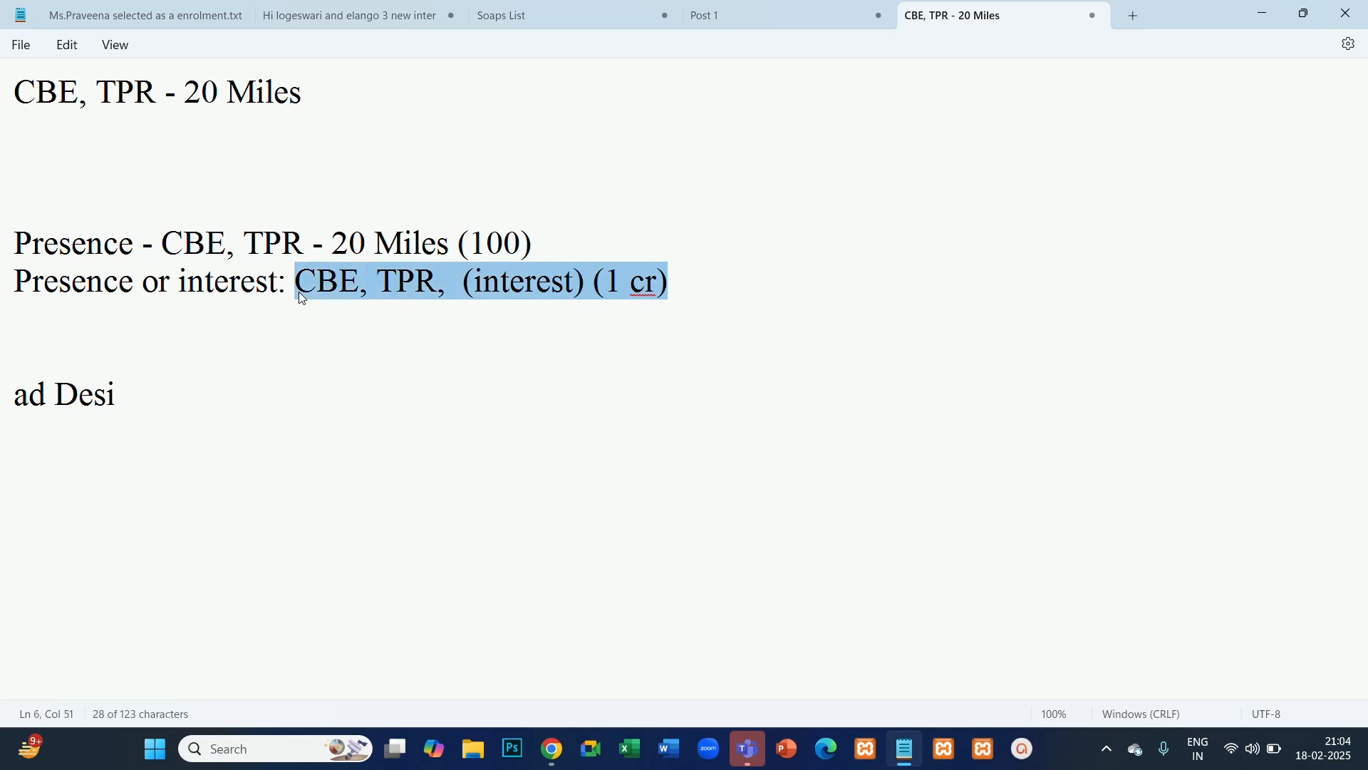
click(567, 372)
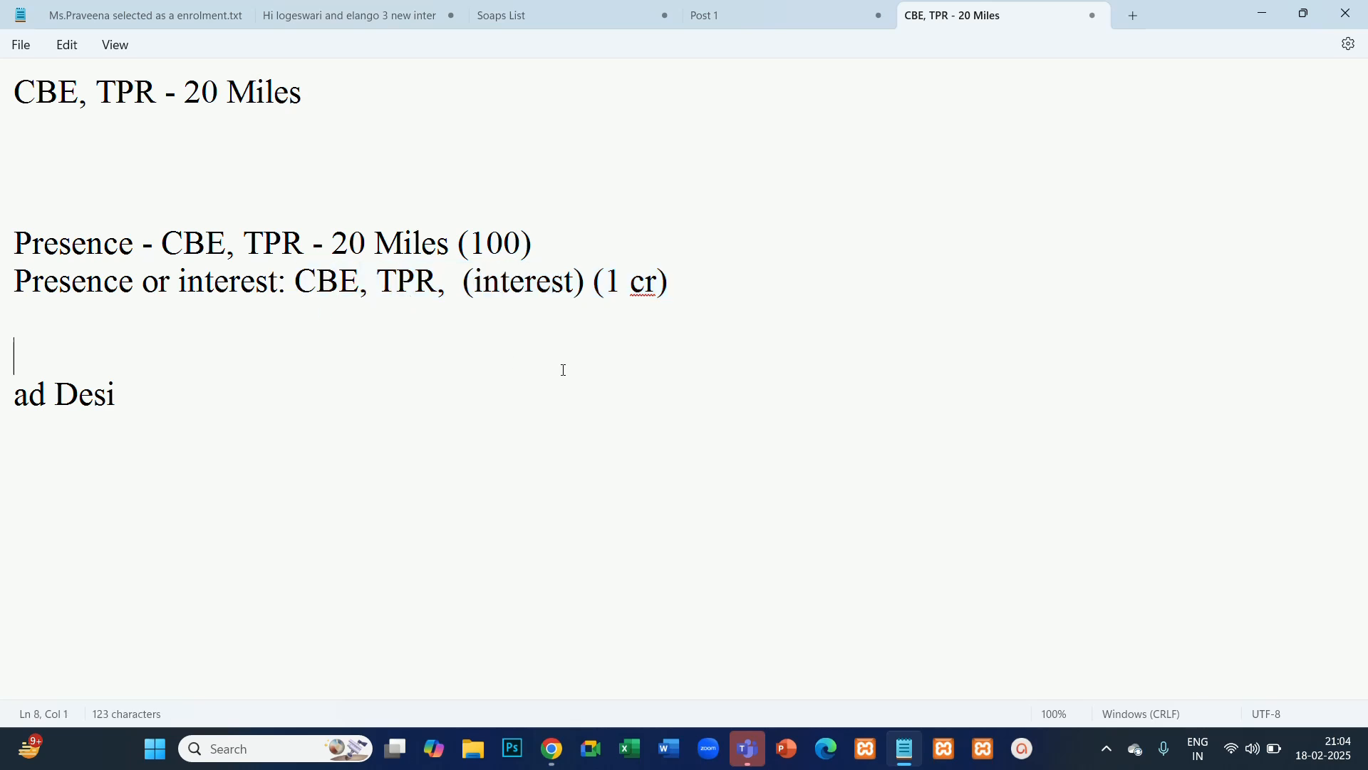